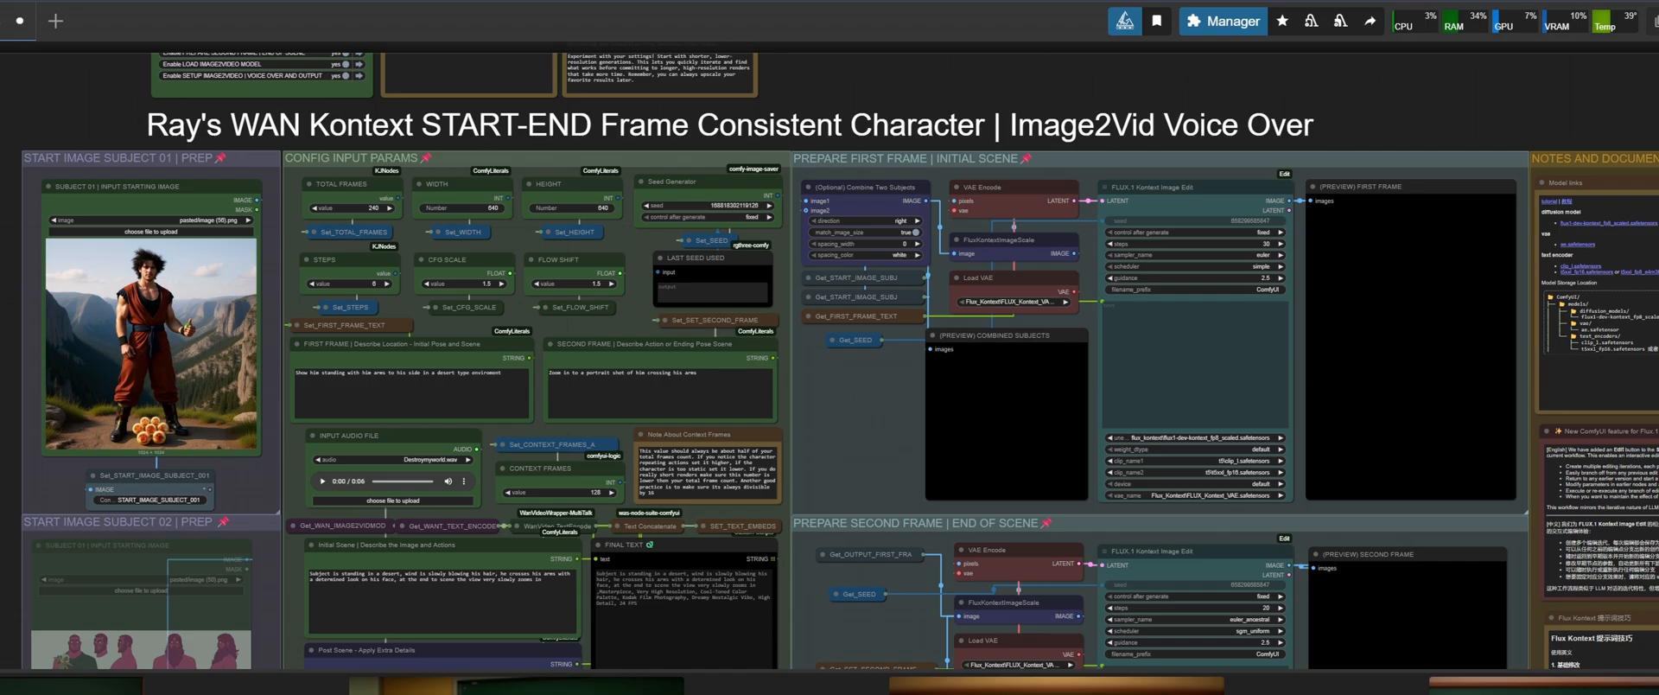
Examine the Fast Groups Muter list and the two note panels above the workflow title
{"action": "left_click_drag", "start_coordinate": [0, 354], "coordinate": [58, 395]}
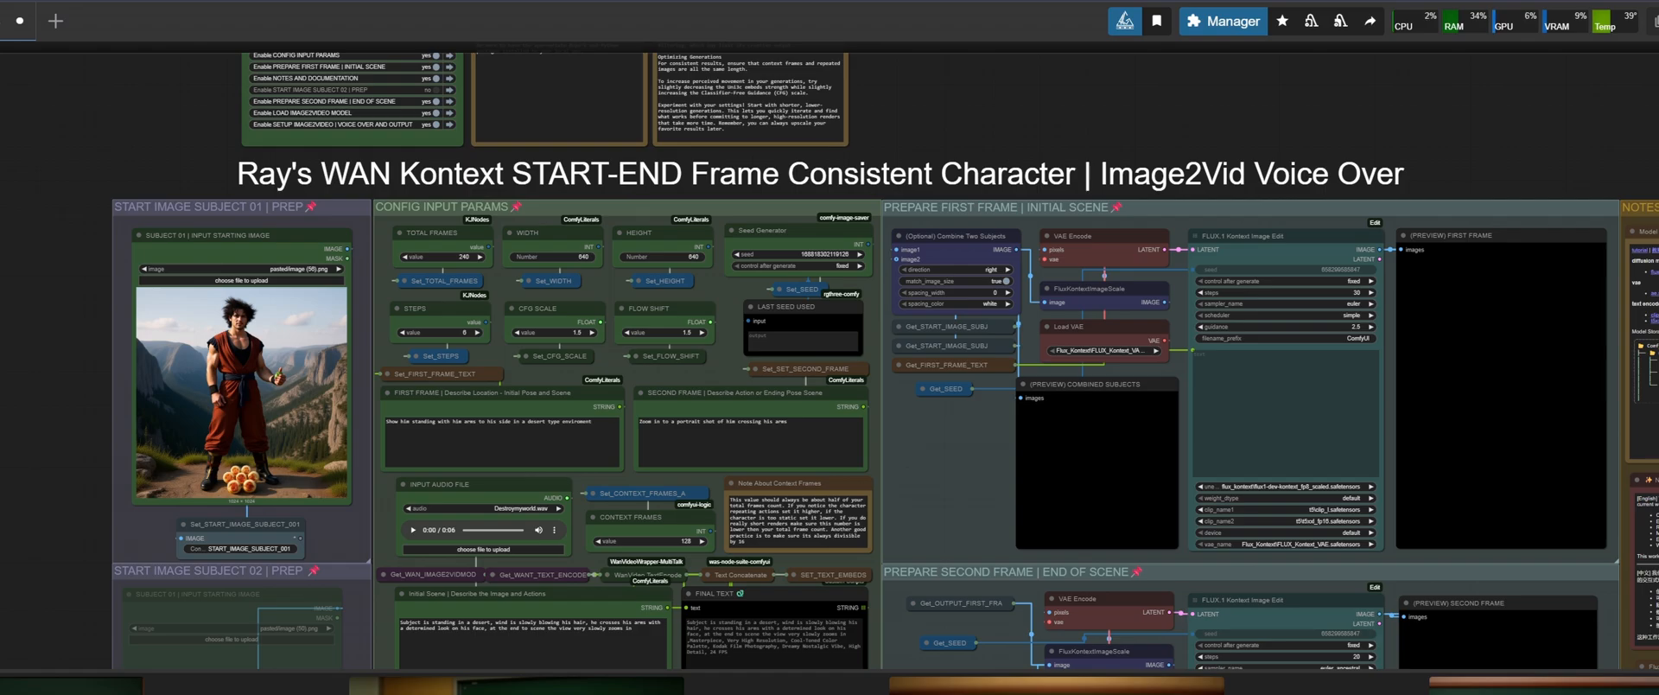
{"action": "left_click_drag", "start_coordinate": [206, 126], "coordinate": [171, 325]}
{"action": "scroll", "coordinate": [245, 334], "scroll_direction": "up", "scroll_amount": 2}
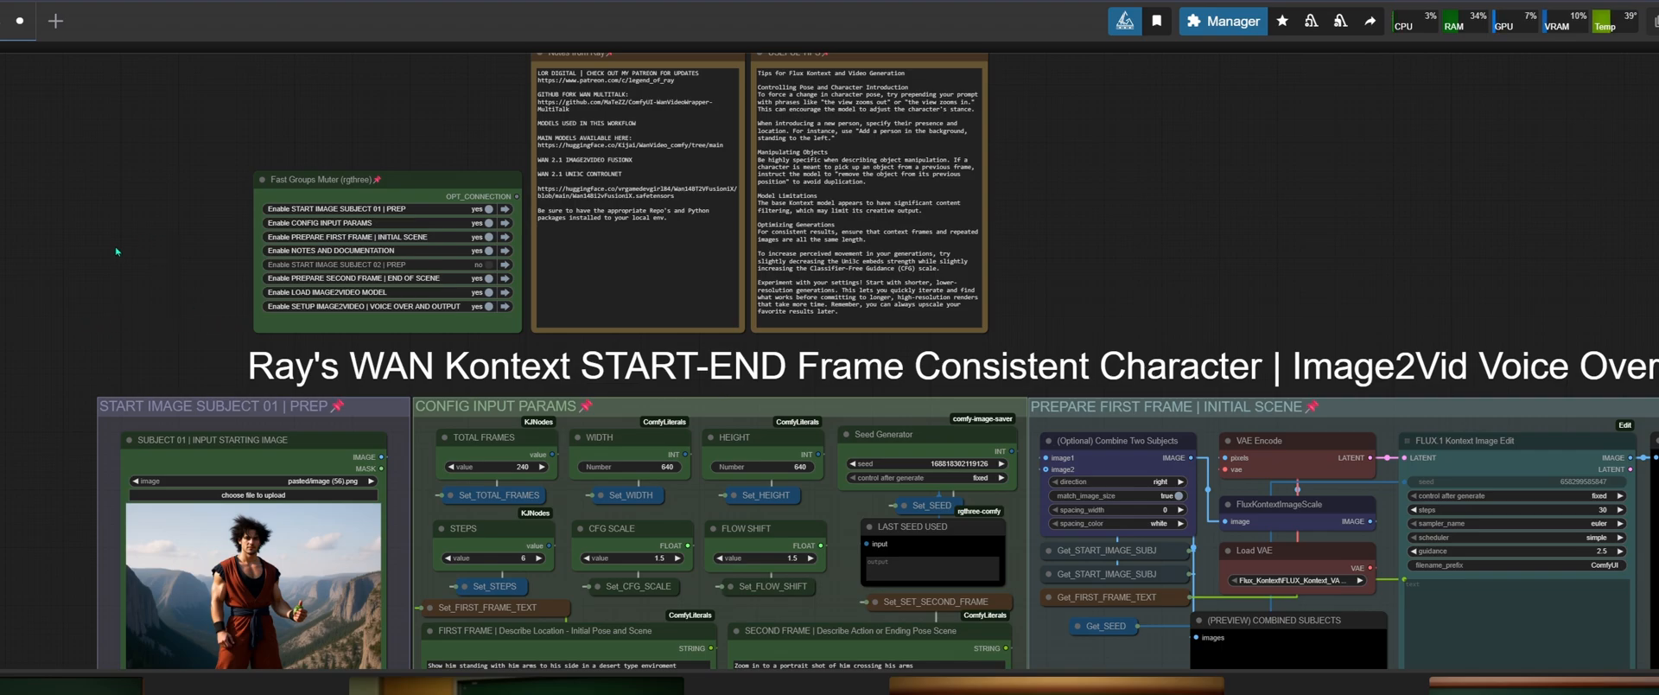
{"action": "scroll", "coordinate": [195, 304], "scroll_direction": "up", "scroll_amount": 1}
{"action": "left_click_drag", "start_coordinate": [169, 288], "coordinate": [235, 336]}
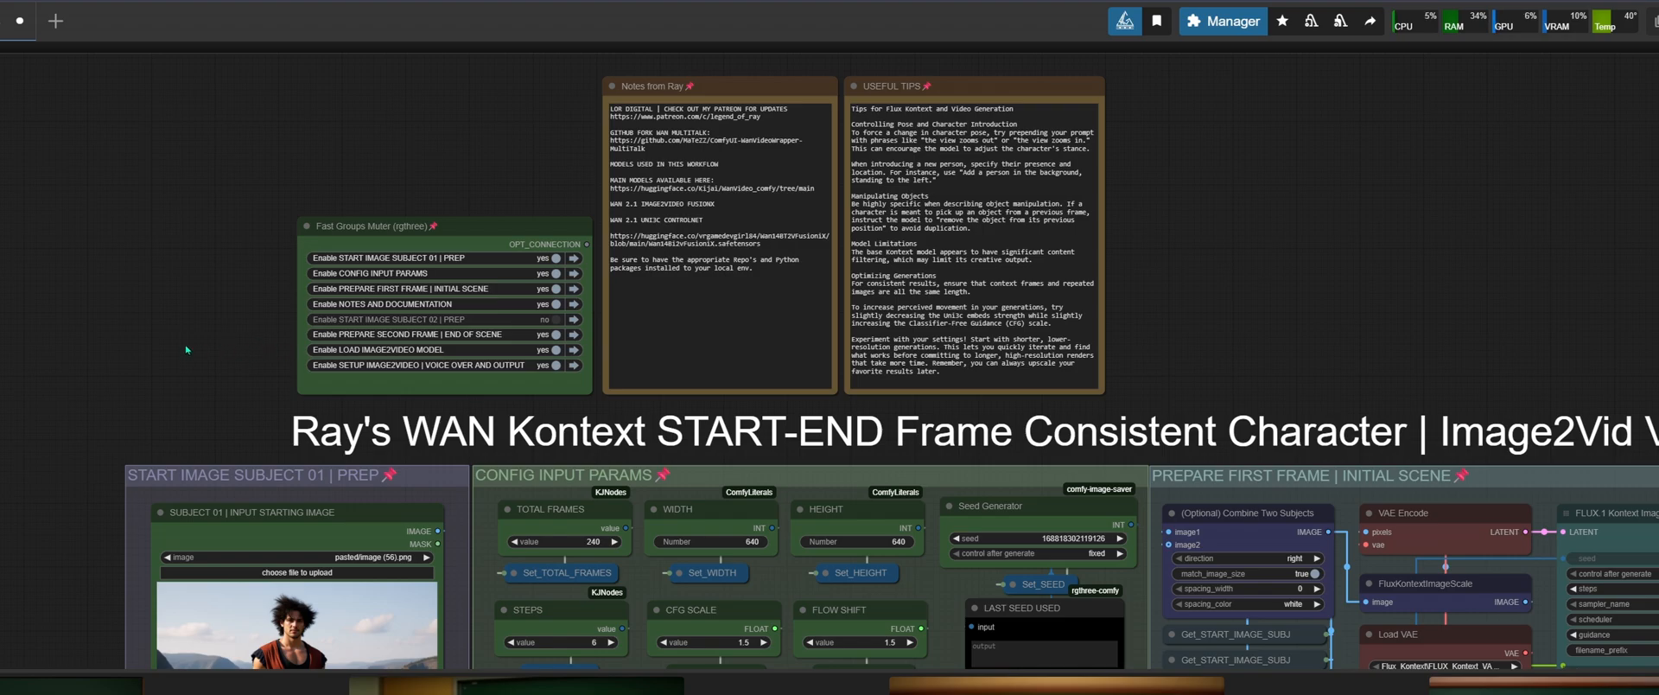
{"action": "scroll", "coordinate": [186, 349], "scroll_direction": "up", "scroll_amount": 2}
{"action": "left_click_drag", "start_coordinate": [191, 385], "coordinate": [153, 328]}
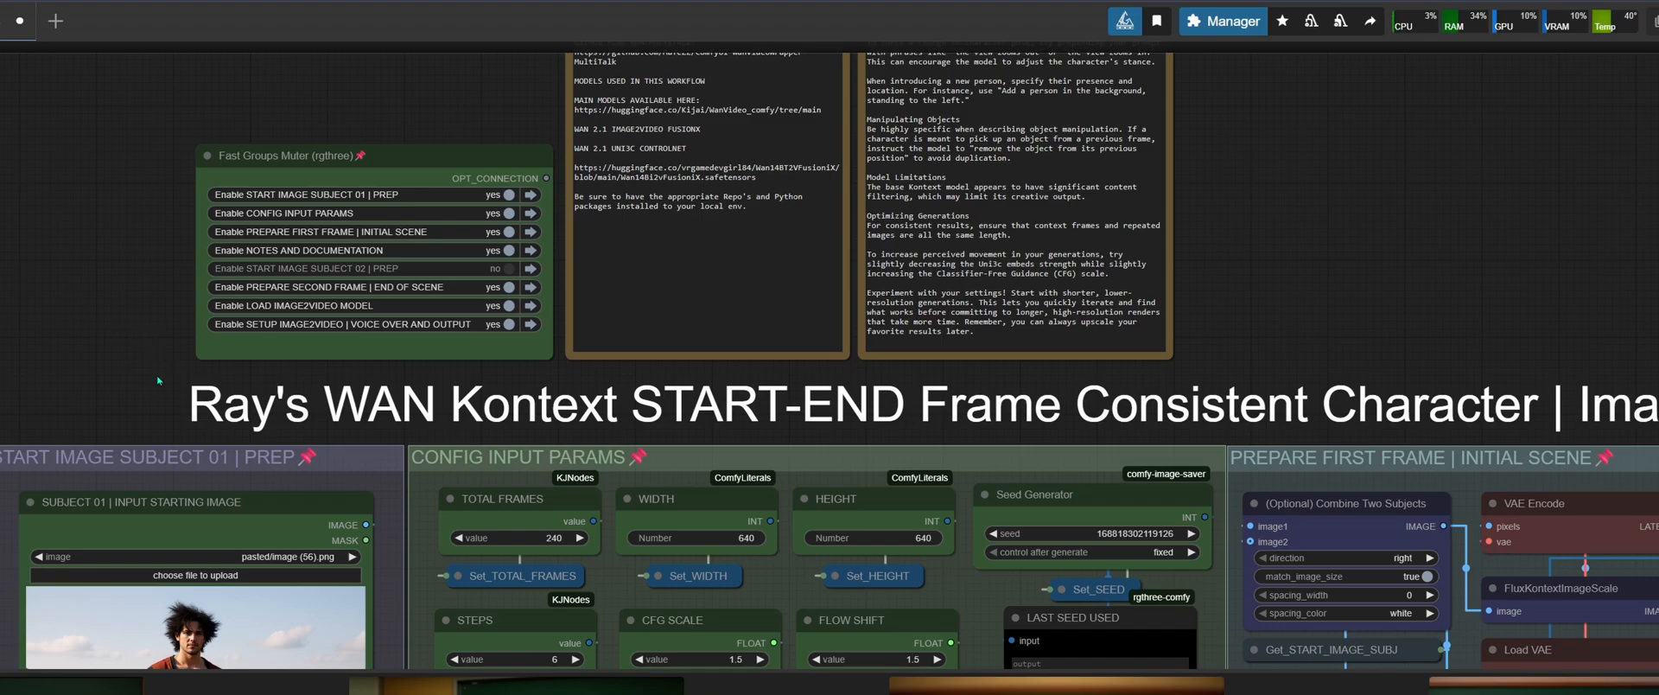
{"action": "left_click_drag", "start_coordinate": [109, 343], "coordinate": [189, 366]}
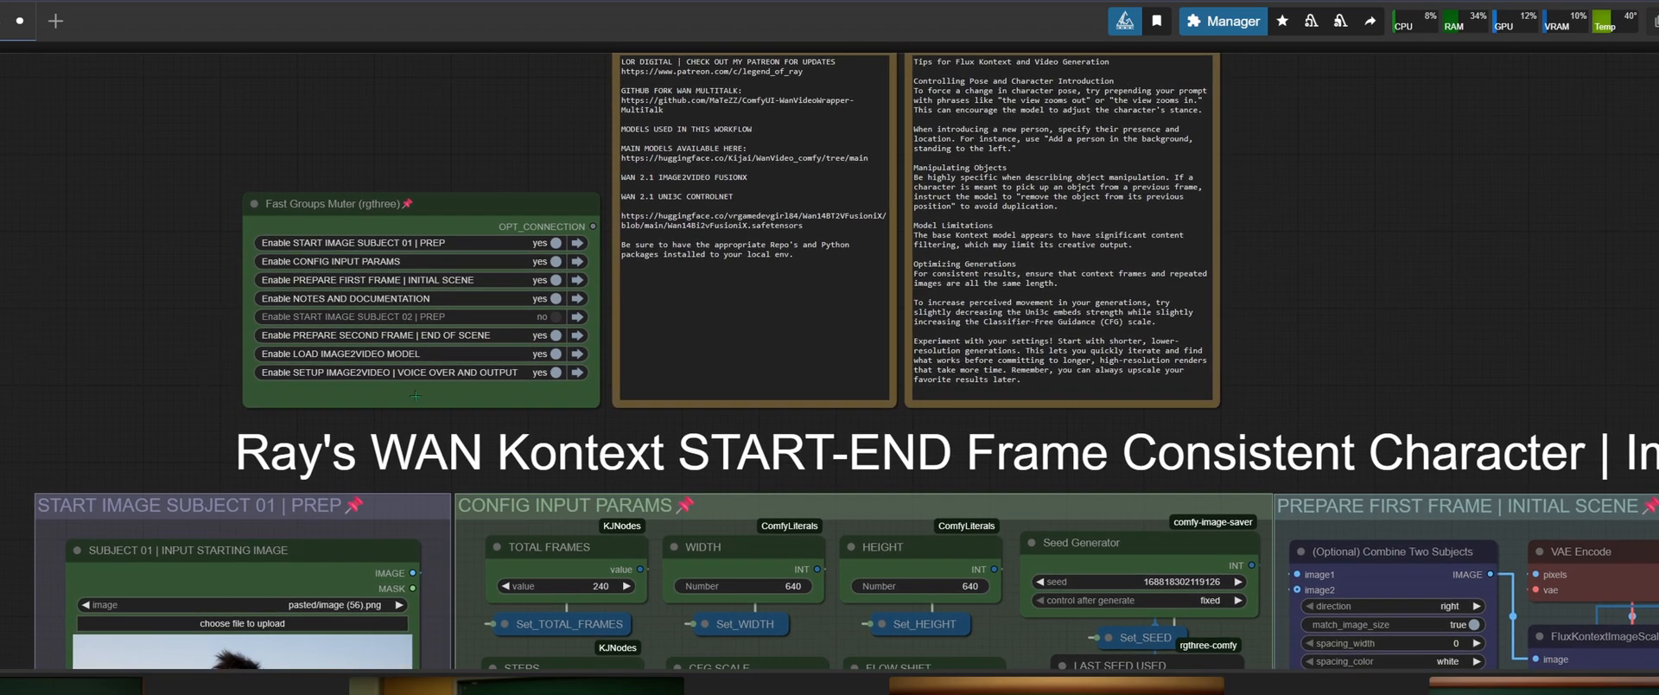
Look over the workflow groups from the starting image down to the image-to-video model loader and voice-over output setup
{"action": "scroll", "coordinate": [65, 385], "scroll_direction": "down", "scroll_amount": 4}
{"action": "left_click_drag", "start_coordinate": [50, 380], "coordinate": [204, 196]}
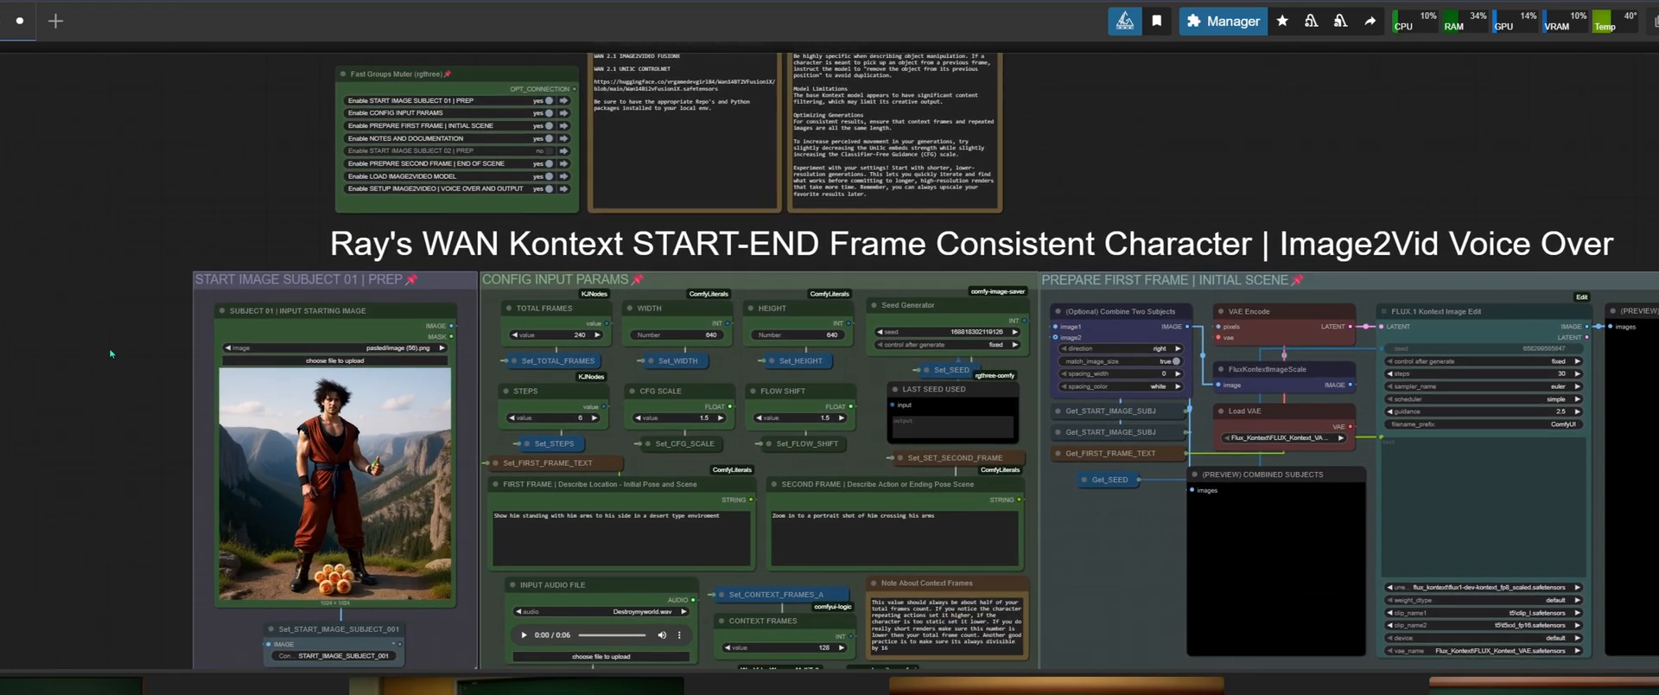
{"action": "left_click_drag", "start_coordinate": [84, 449], "coordinate": [56, 213]}
{"action": "left_click_drag", "start_coordinate": [50, 465], "coordinate": [54, 244]}
{"action": "left_click_drag", "start_coordinate": [64, 434], "coordinate": [46, 202]}
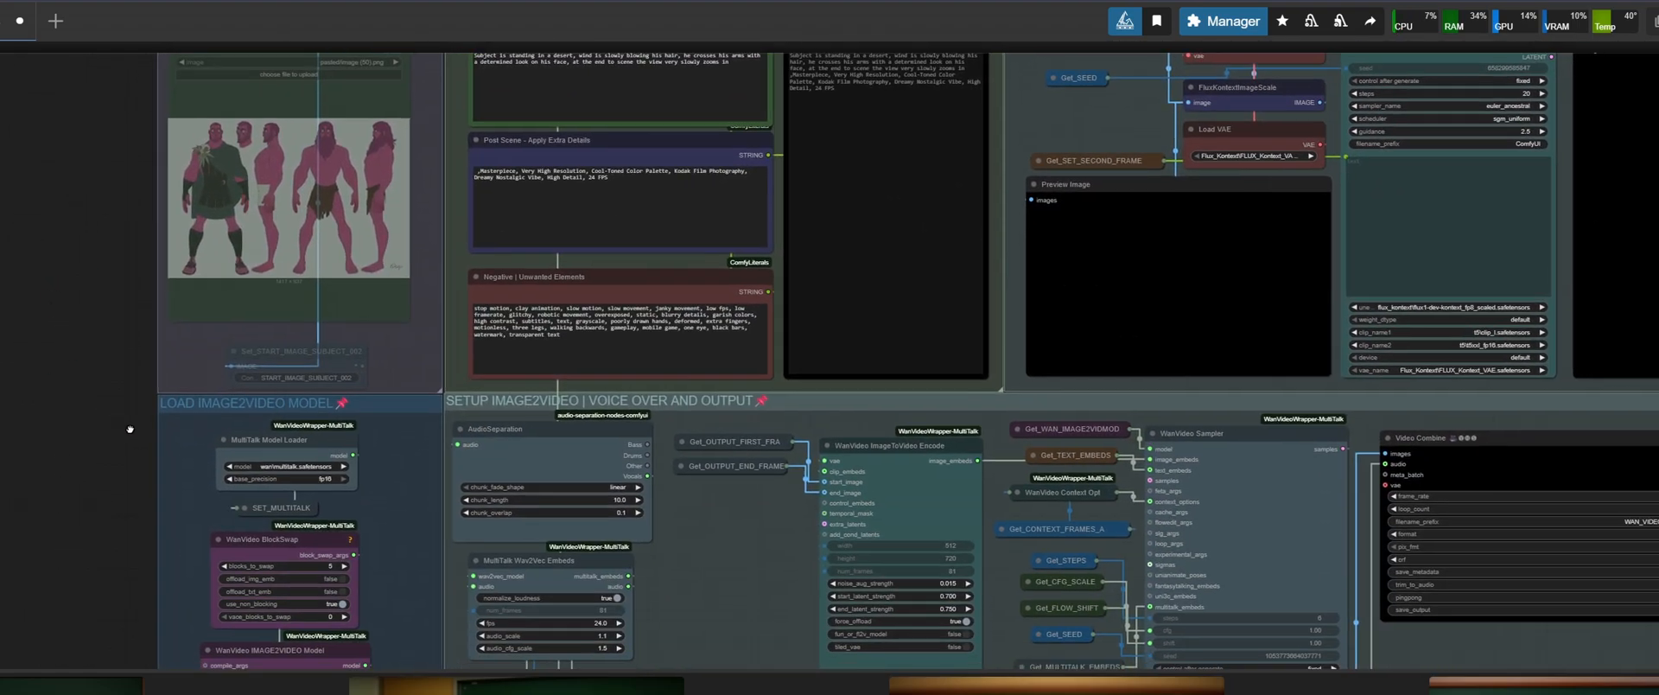
{"action": "left_click_drag", "start_coordinate": [132, 440], "coordinate": [70, 230]}
{"action": "left_click_drag", "start_coordinate": [613, 219], "coordinate": [657, 286]}
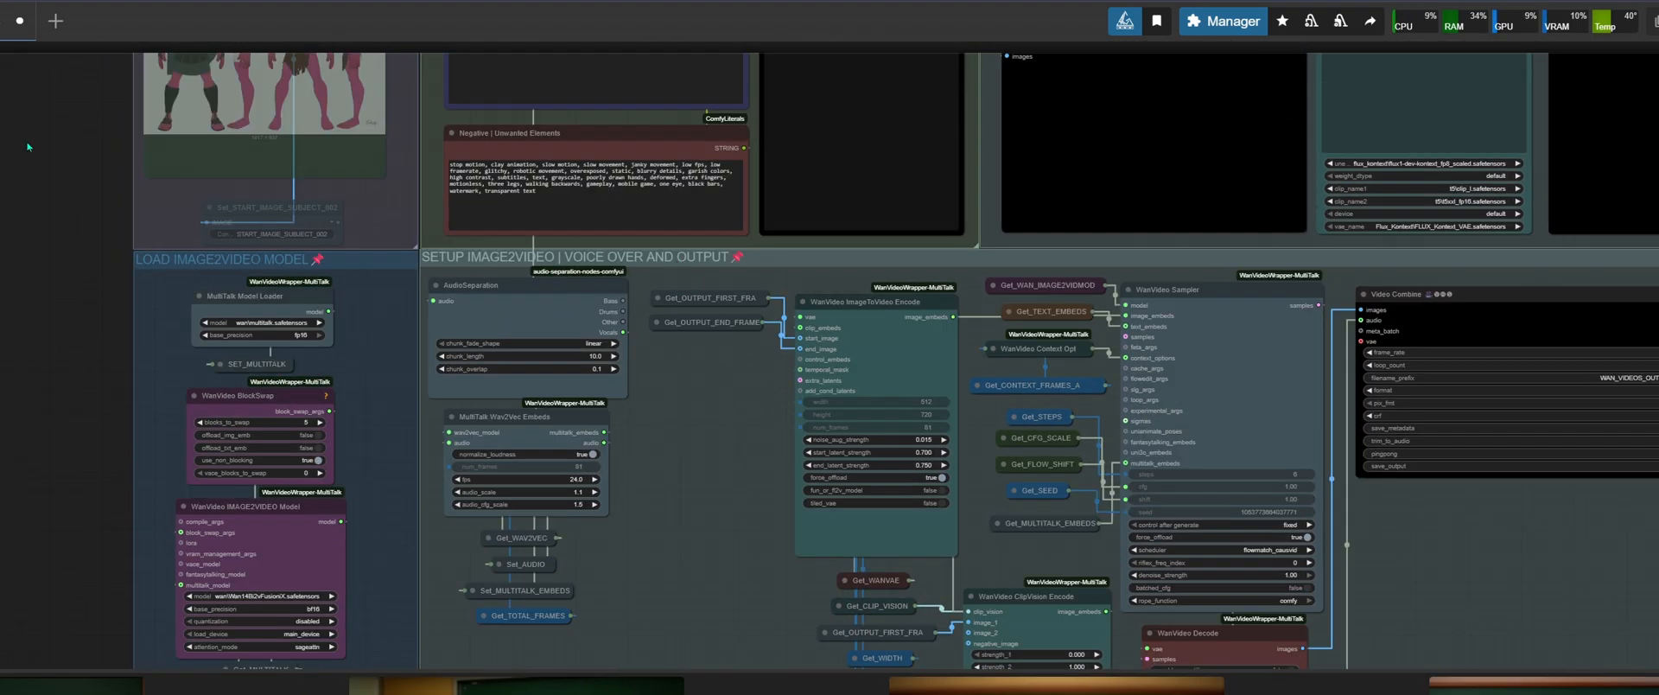
{"action": "left_click_drag", "start_coordinate": [28, 147], "coordinate": [86, 458]}
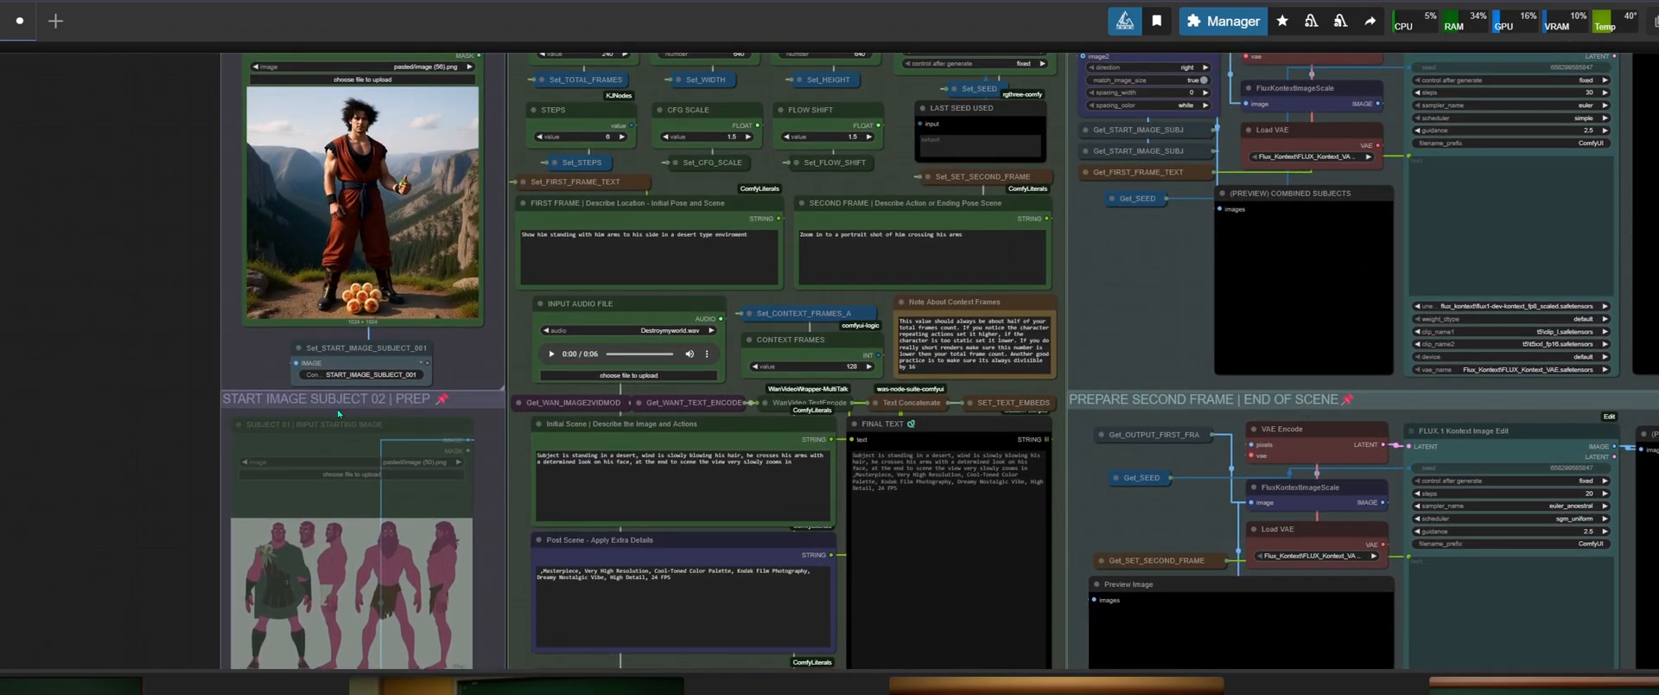
Disable the SETUP IMAGE2VIDEO | VOICE OVER AND OUTPUT group in the Fast Groups Muter
{"action": "left_click_drag", "start_coordinate": [76, 258], "coordinate": [42, 559]}
{"action": "scroll", "coordinate": [254, 207], "scroll_direction": "up", "scroll_amount": 5}
{"action": "left_click_drag", "start_coordinate": [253, 207], "coordinate": [96, 349]}
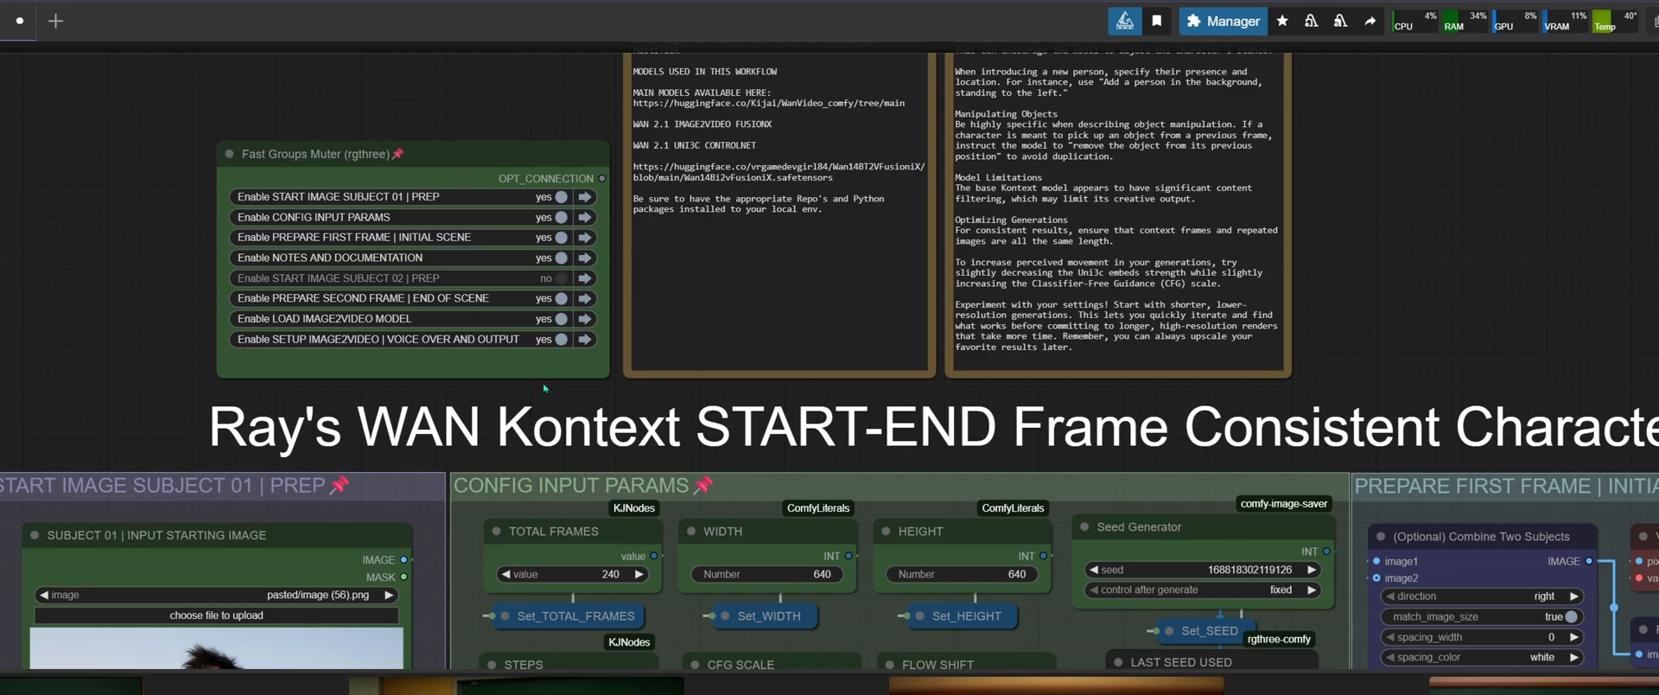
{"action": "left_click", "coordinate": [562, 339]}
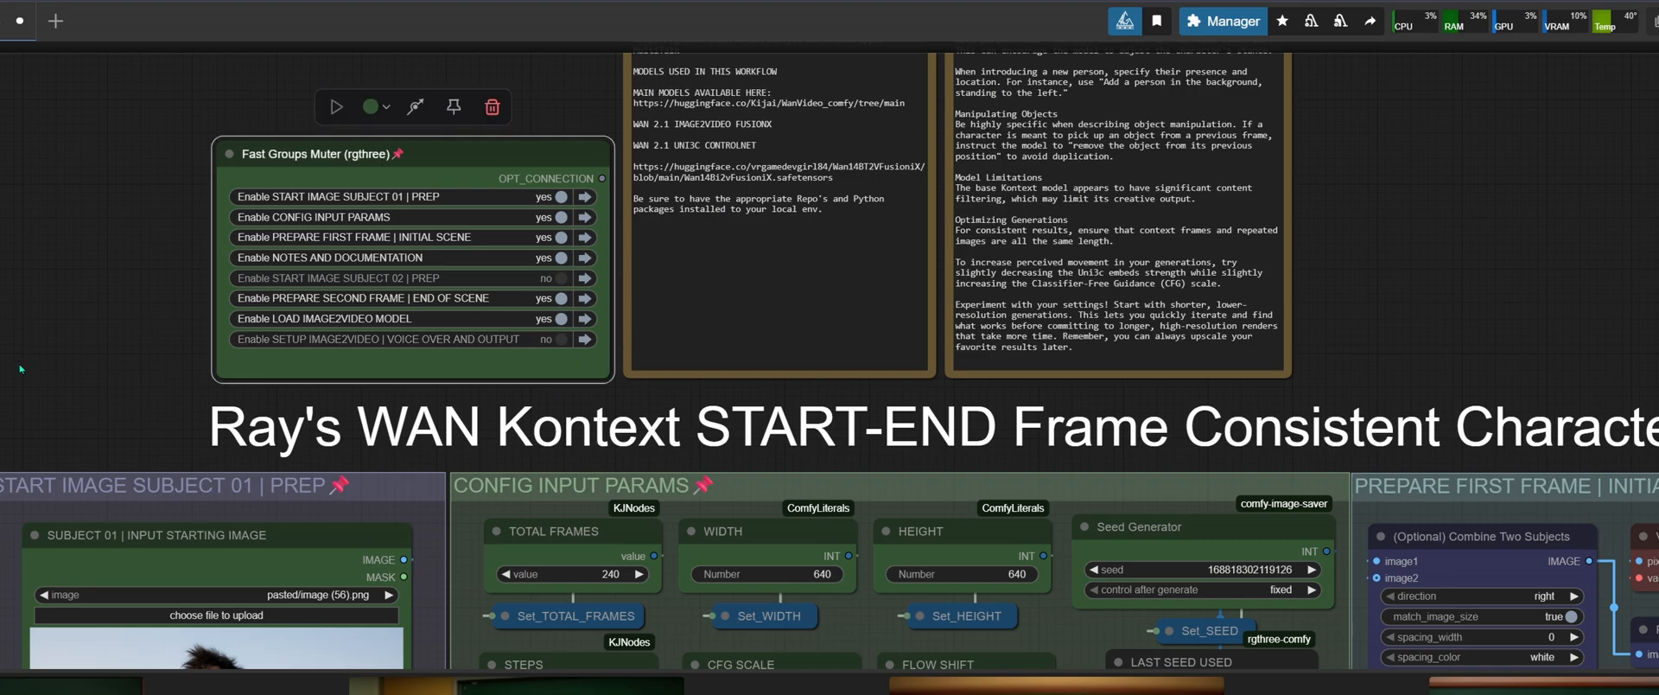
Review the subject's starting image and the config input parameters, including the Seed Generator node
{"action": "left_click_drag", "start_coordinate": [127, 401], "coordinate": [0, 253]}
{"action": "left_click_drag", "start_coordinate": [361, 430], "coordinate": [533, 370]}
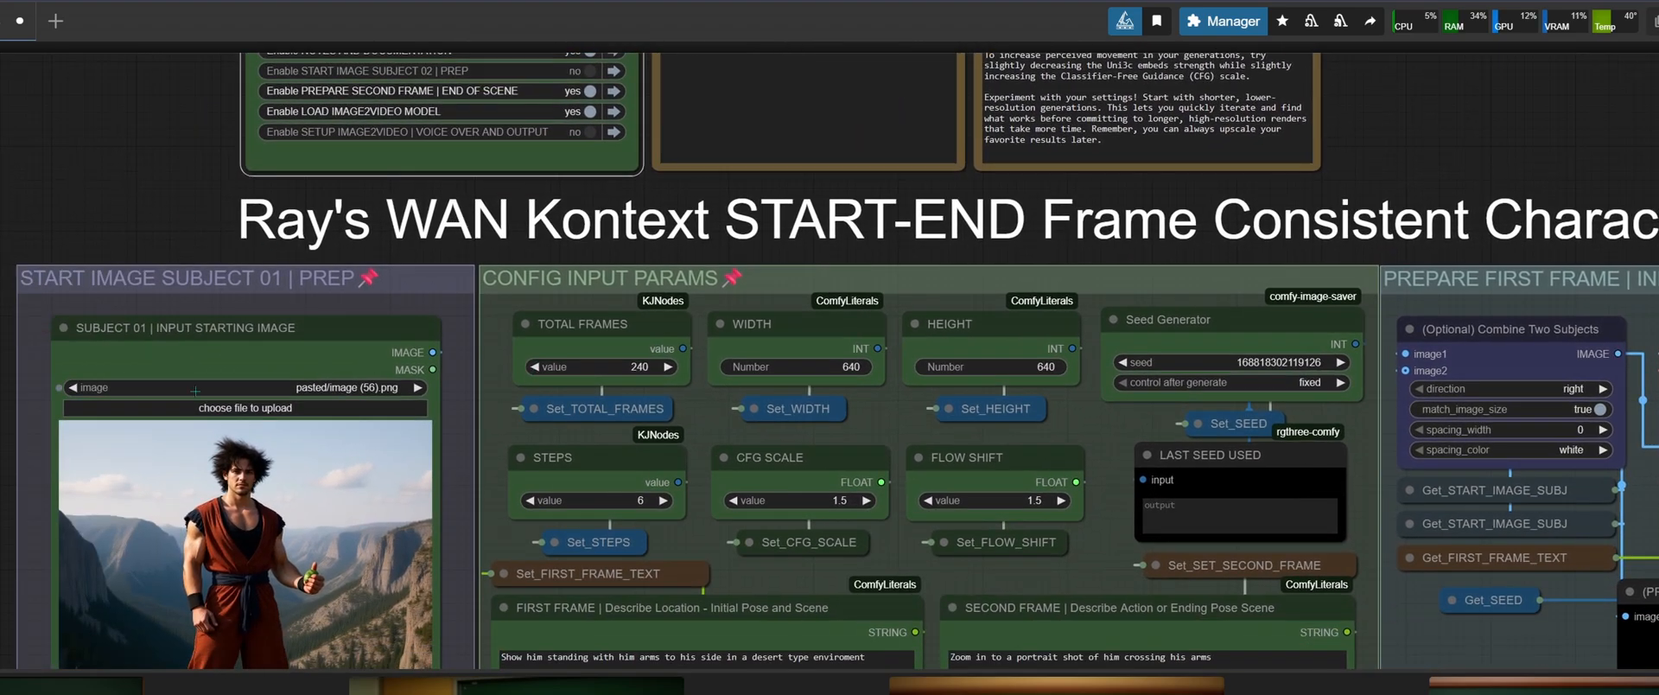
{"action": "left_click_drag", "start_coordinate": [196, 392], "coordinate": [181, 281]}
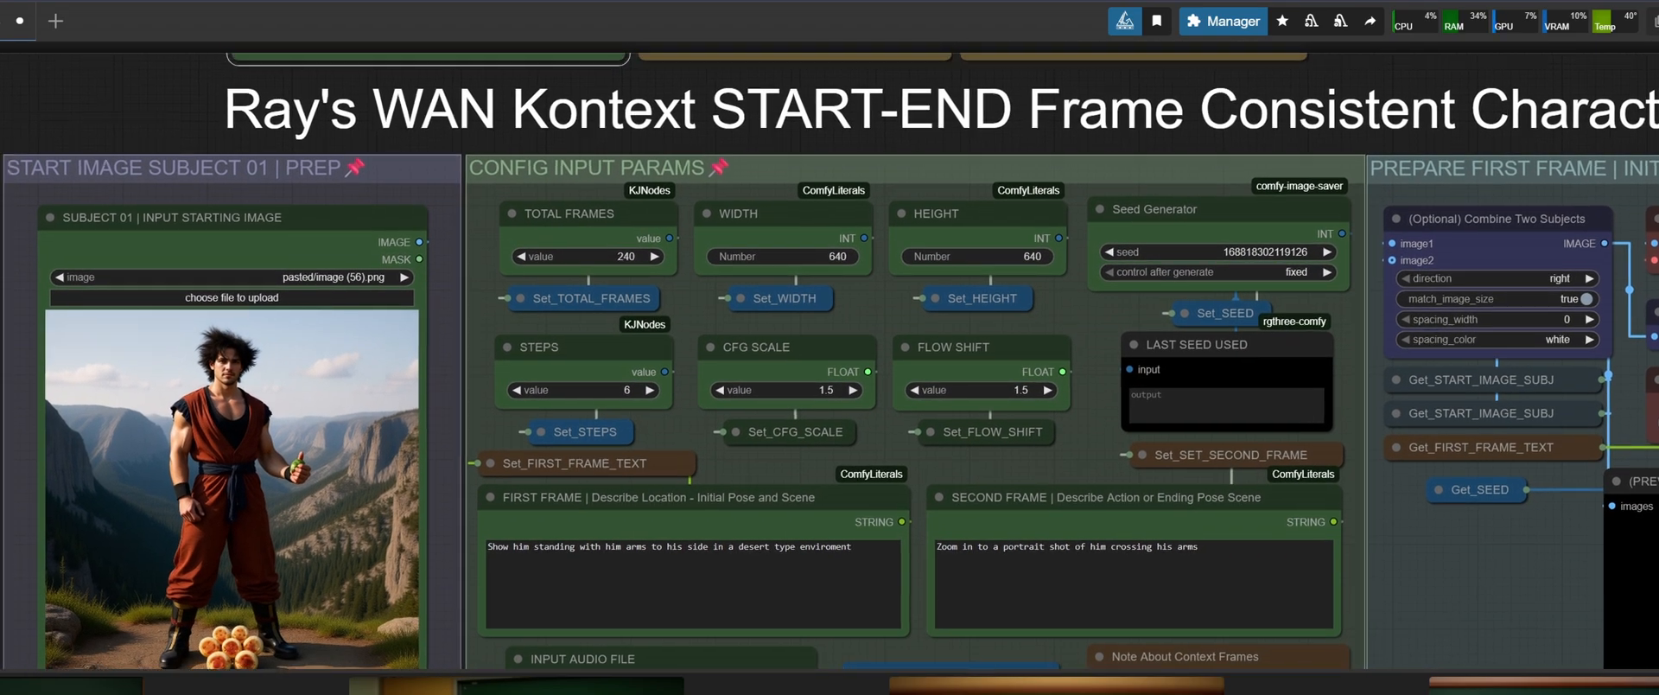
{"action": "left_click_drag", "start_coordinate": [574, 394], "coordinate": [697, 408]}
{"action": "left_click_drag", "start_coordinate": [327, 174], "coordinate": [140, 165]}
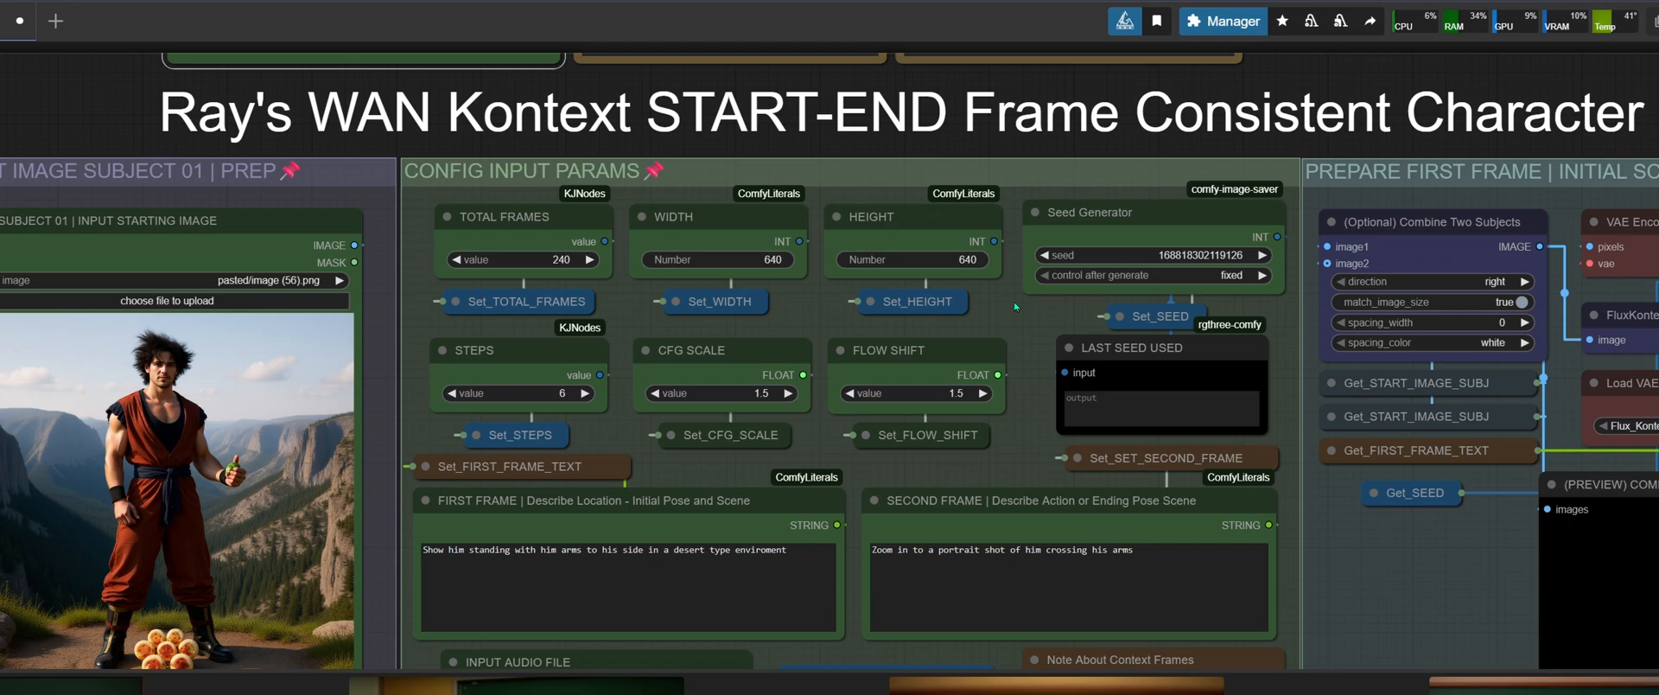
{"action": "left_click", "coordinate": [1033, 287]}
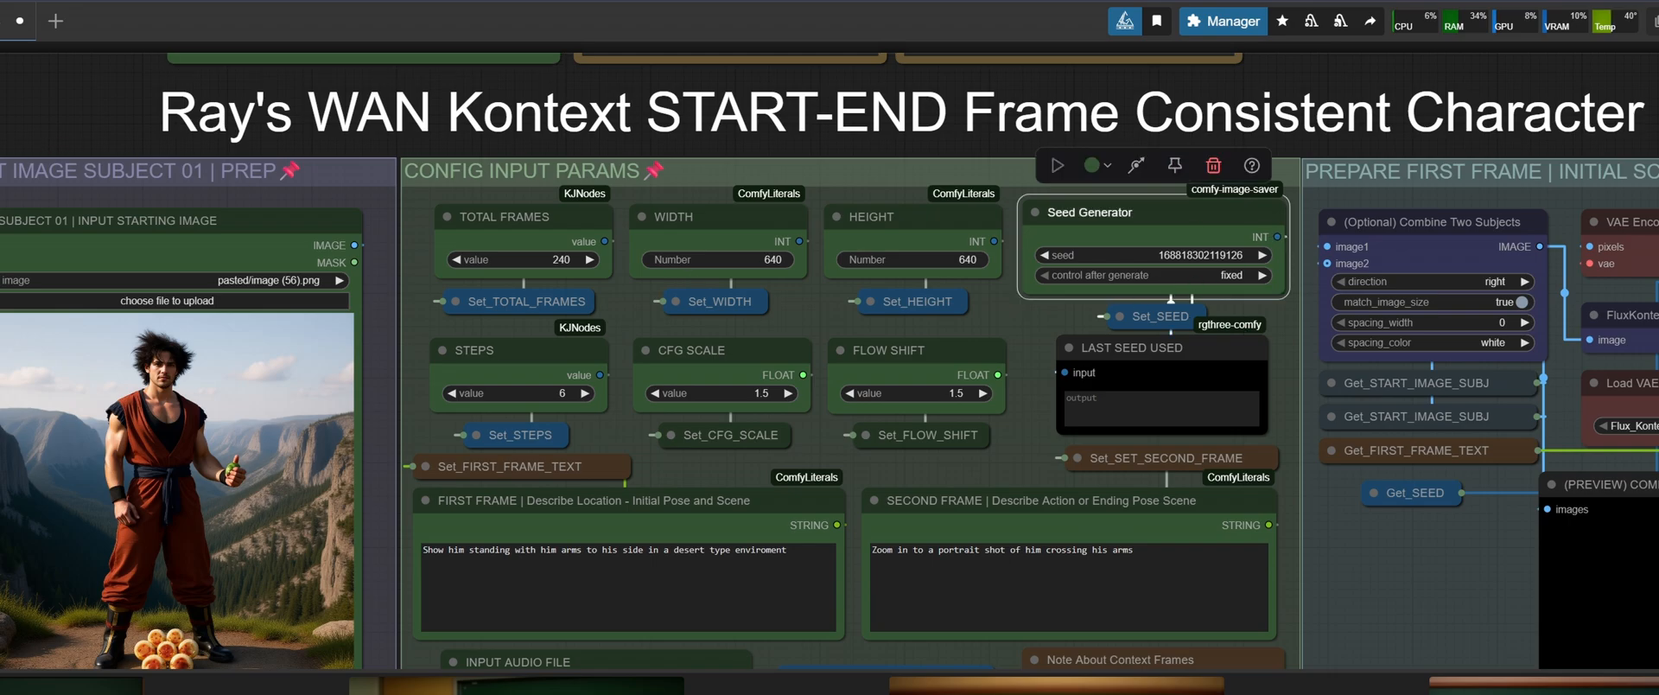
{"action": "left_click_drag", "start_coordinate": [1033, 329], "coordinate": [969, 295]}
{"action": "scroll", "coordinate": [1478, 337], "scroll_direction": "down", "scroll_amount": 1}
{"action": "left_click_drag", "start_coordinate": [1477, 337], "coordinate": [1216, 301]}
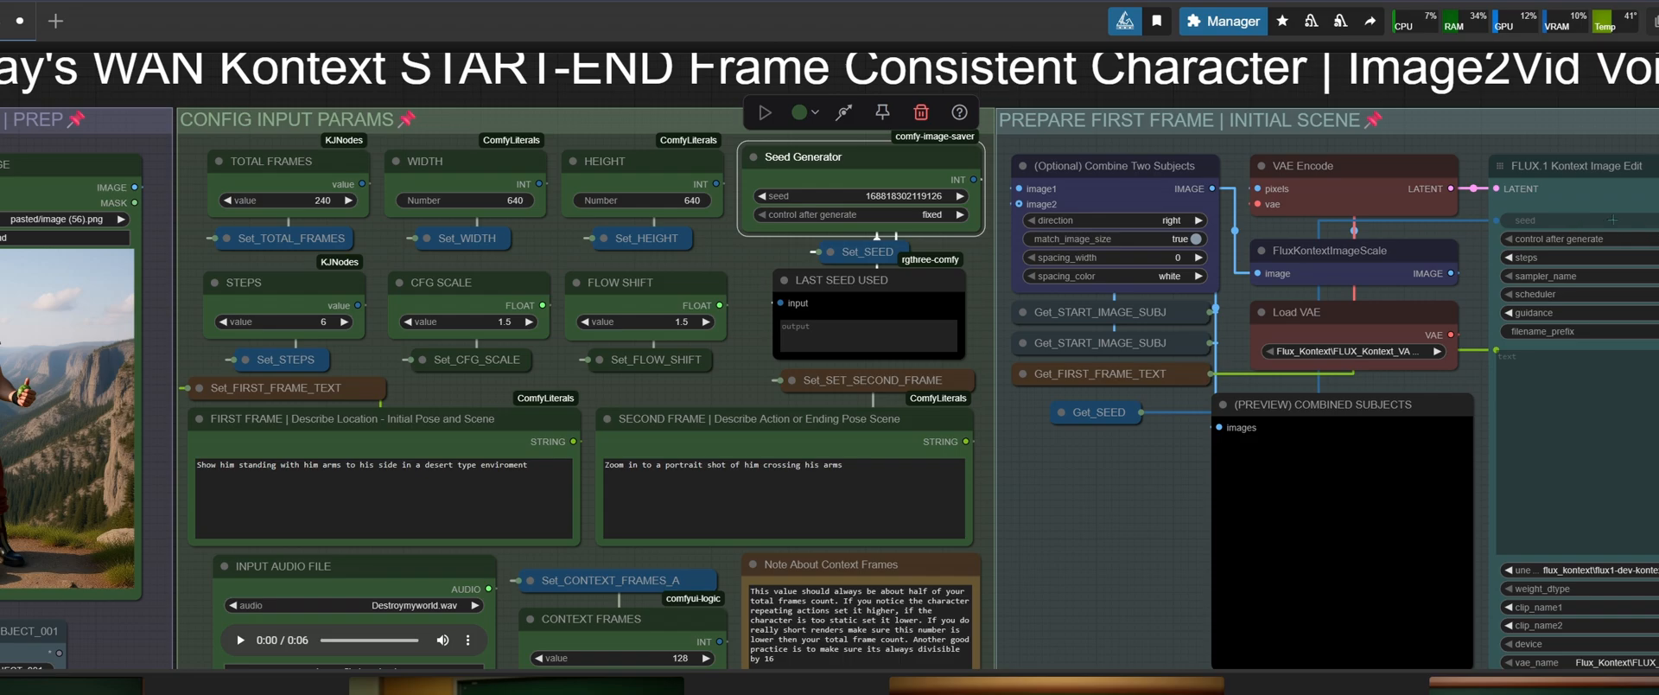
Compare the groups that prepare the first frame and the second frame, along with their linked config inputs
{"action": "scroll", "coordinate": [1584, 413], "scroll_direction": "down", "scroll_amount": 9}
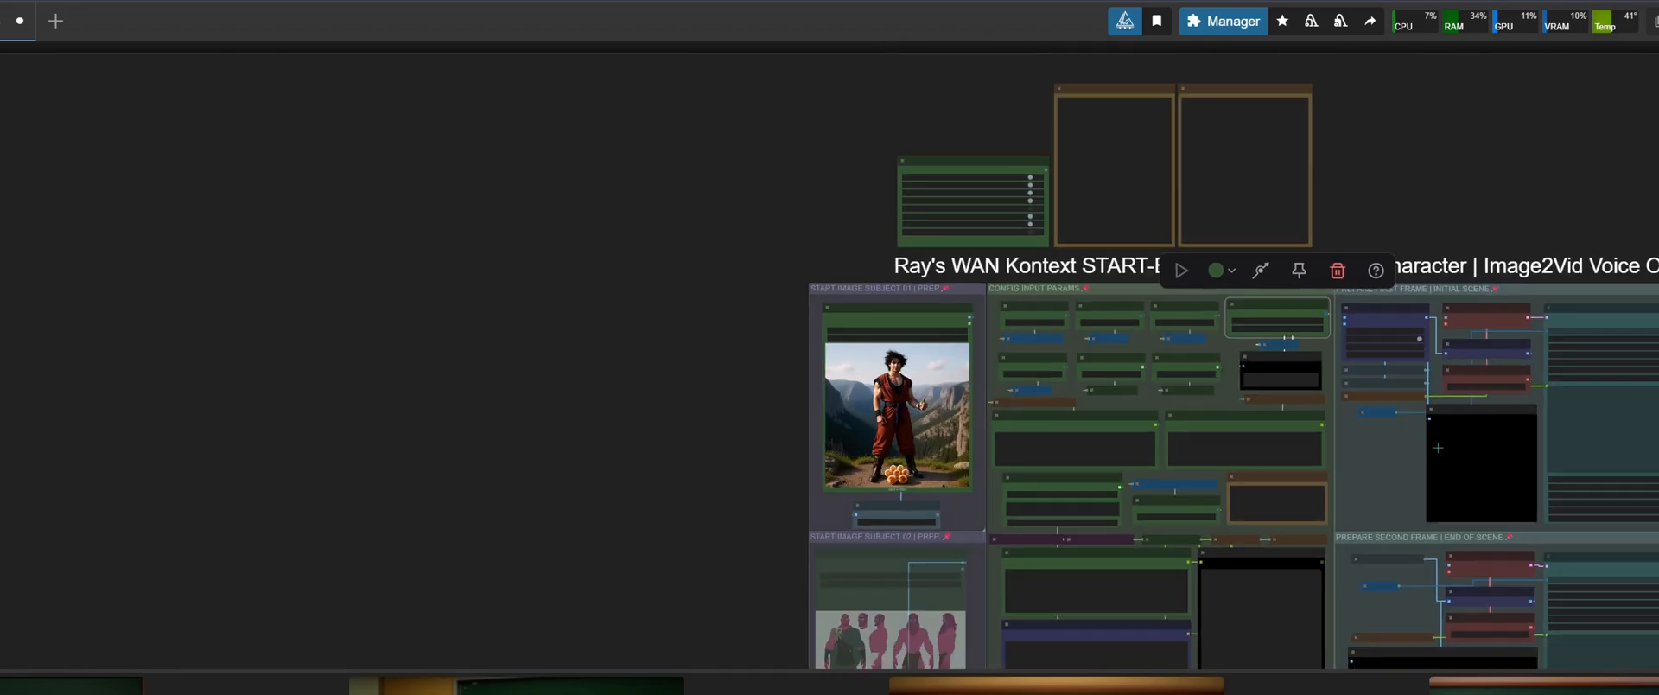
{"action": "left_click_drag", "start_coordinate": [705, 475], "coordinate": [458, 266]}
{"action": "scroll", "coordinate": [1429, 398], "scroll_direction": "up", "scroll_amount": 8}
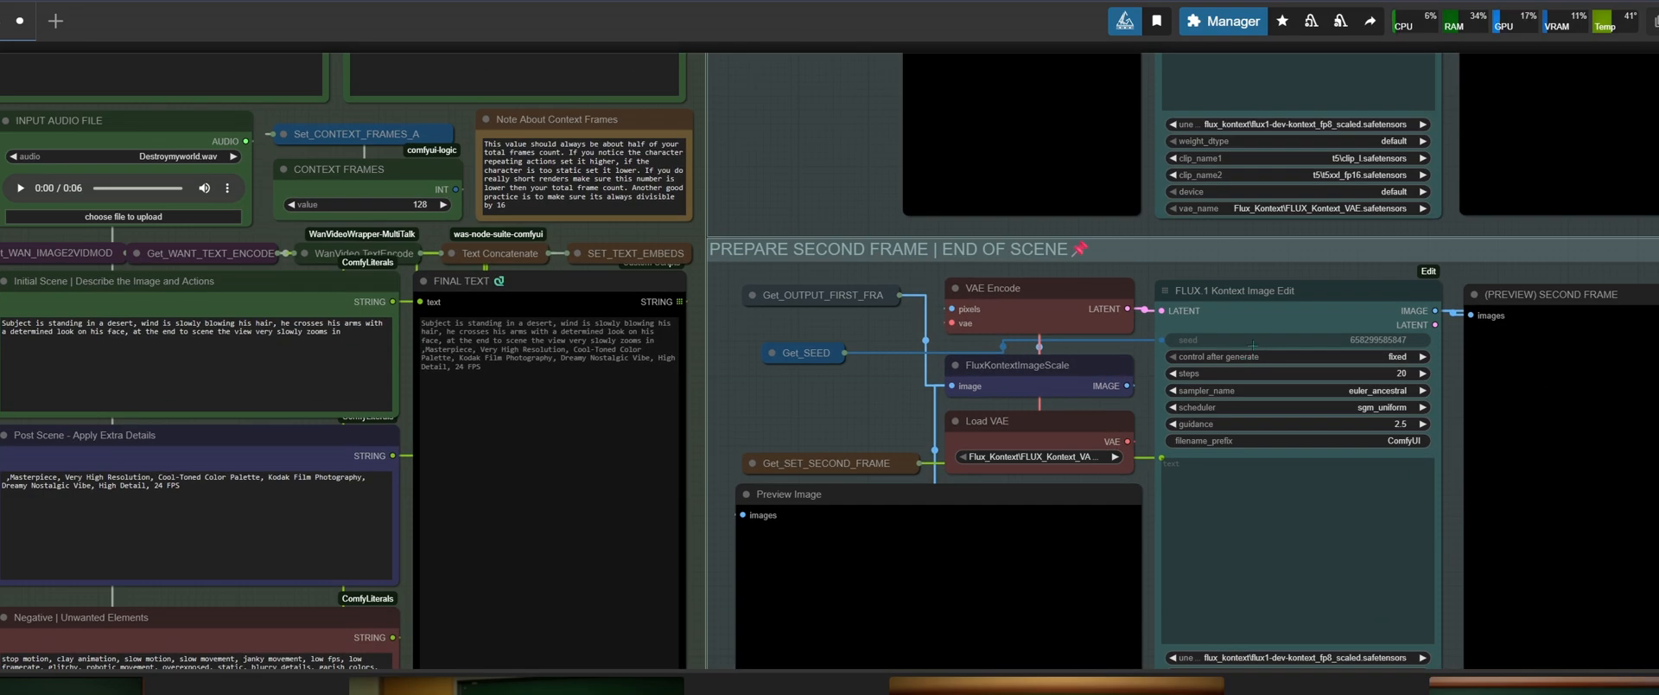
{"action": "scroll", "coordinate": [508, 361], "scroll_direction": "down", "scroll_amount": 6}
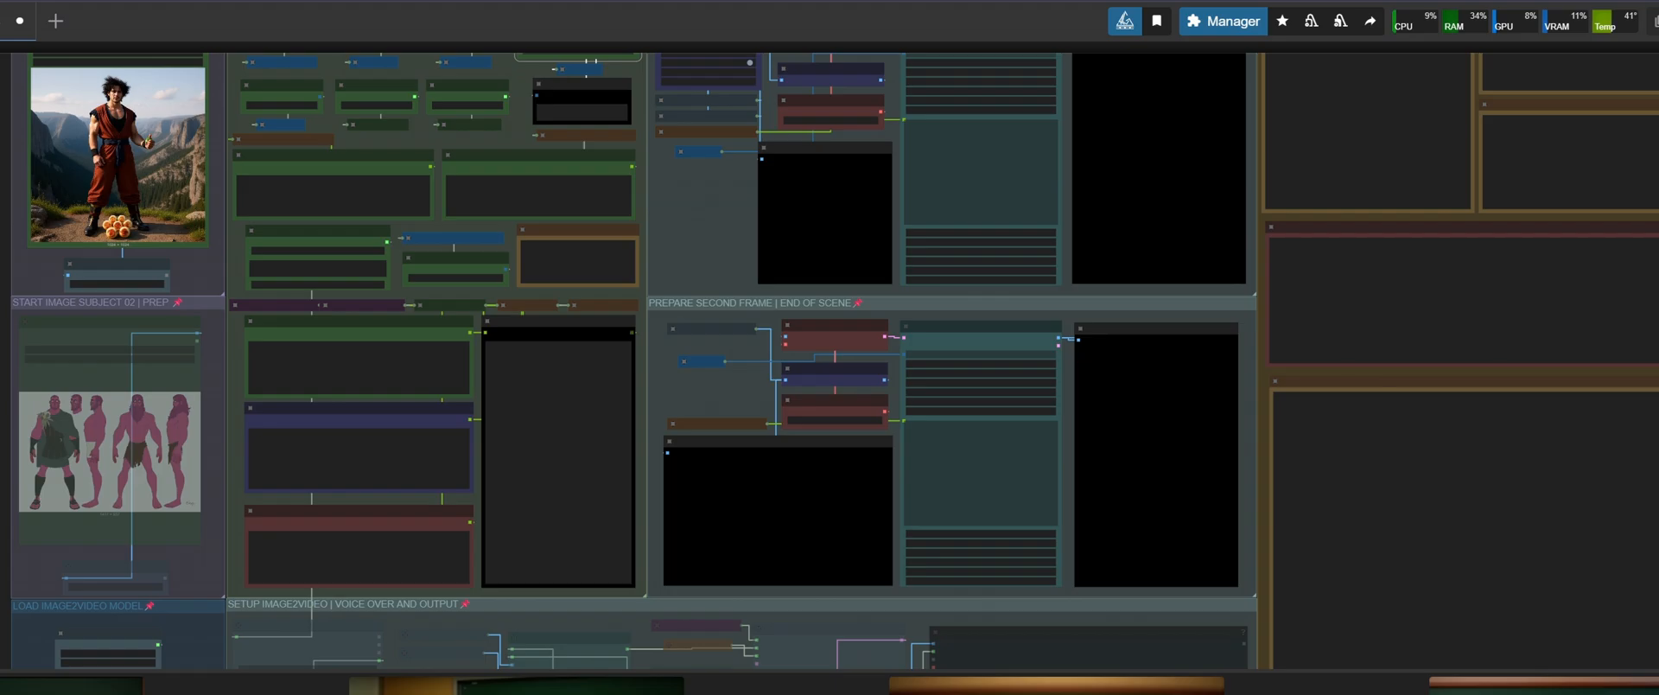
{"action": "left_click_drag", "start_coordinate": [604, 167], "coordinate": [712, 405]}
{"action": "scroll", "coordinate": [702, 270], "scroll_direction": "up", "scroll_amount": 8}
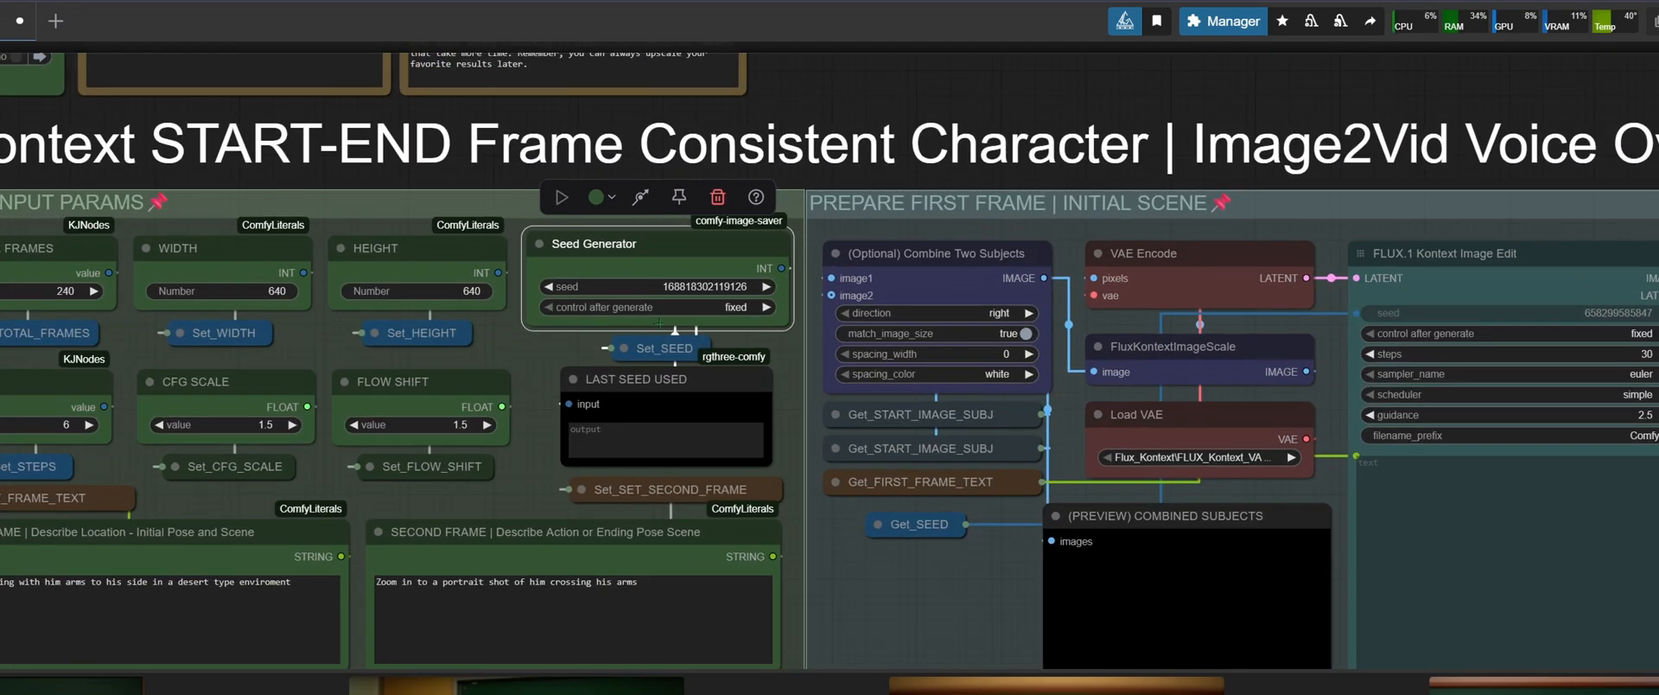
{"action": "scroll", "coordinate": [660, 323], "scroll_direction": "down", "scroll_amount": 2}
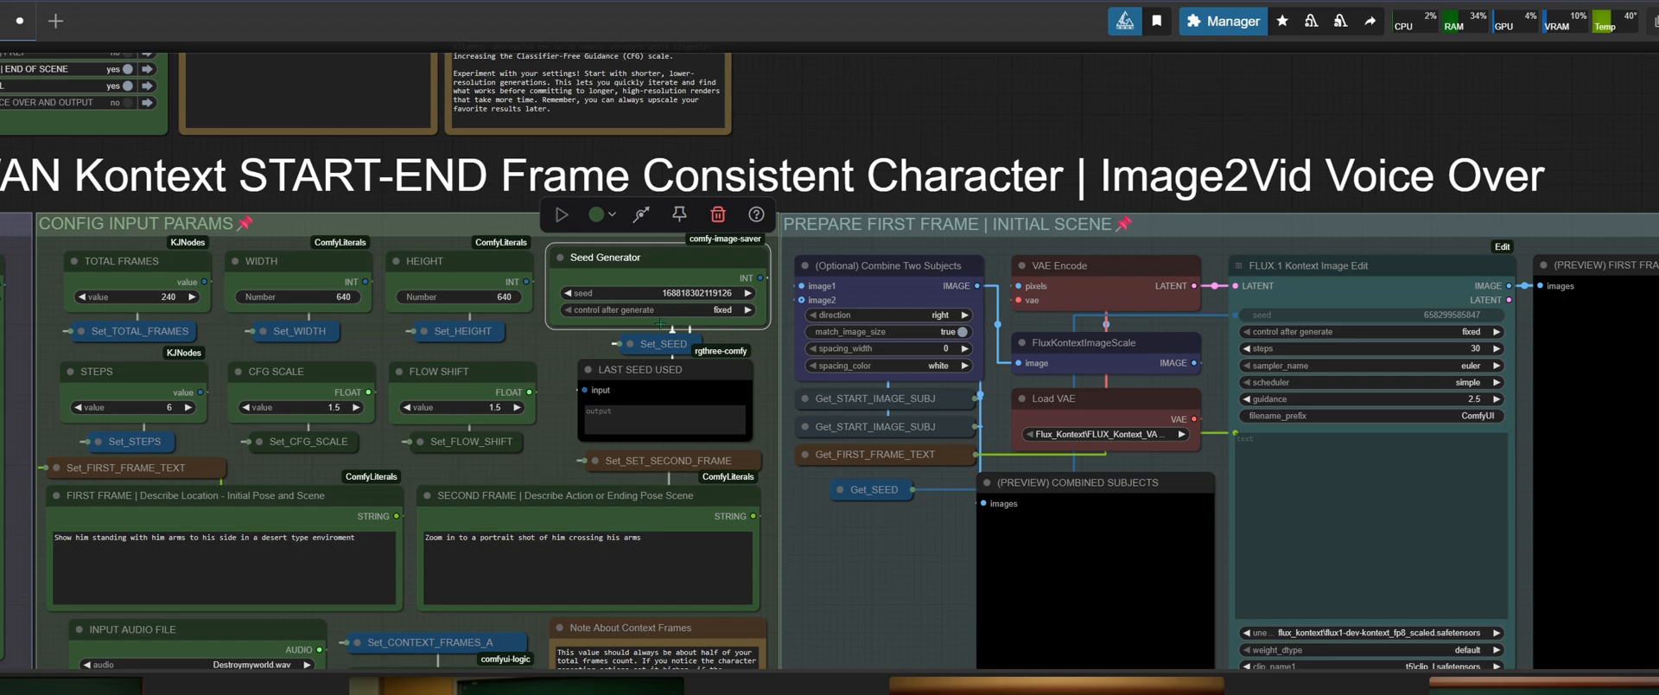
{"action": "scroll", "coordinate": [1139, 374], "scroll_direction": "down", "scroll_amount": 3}
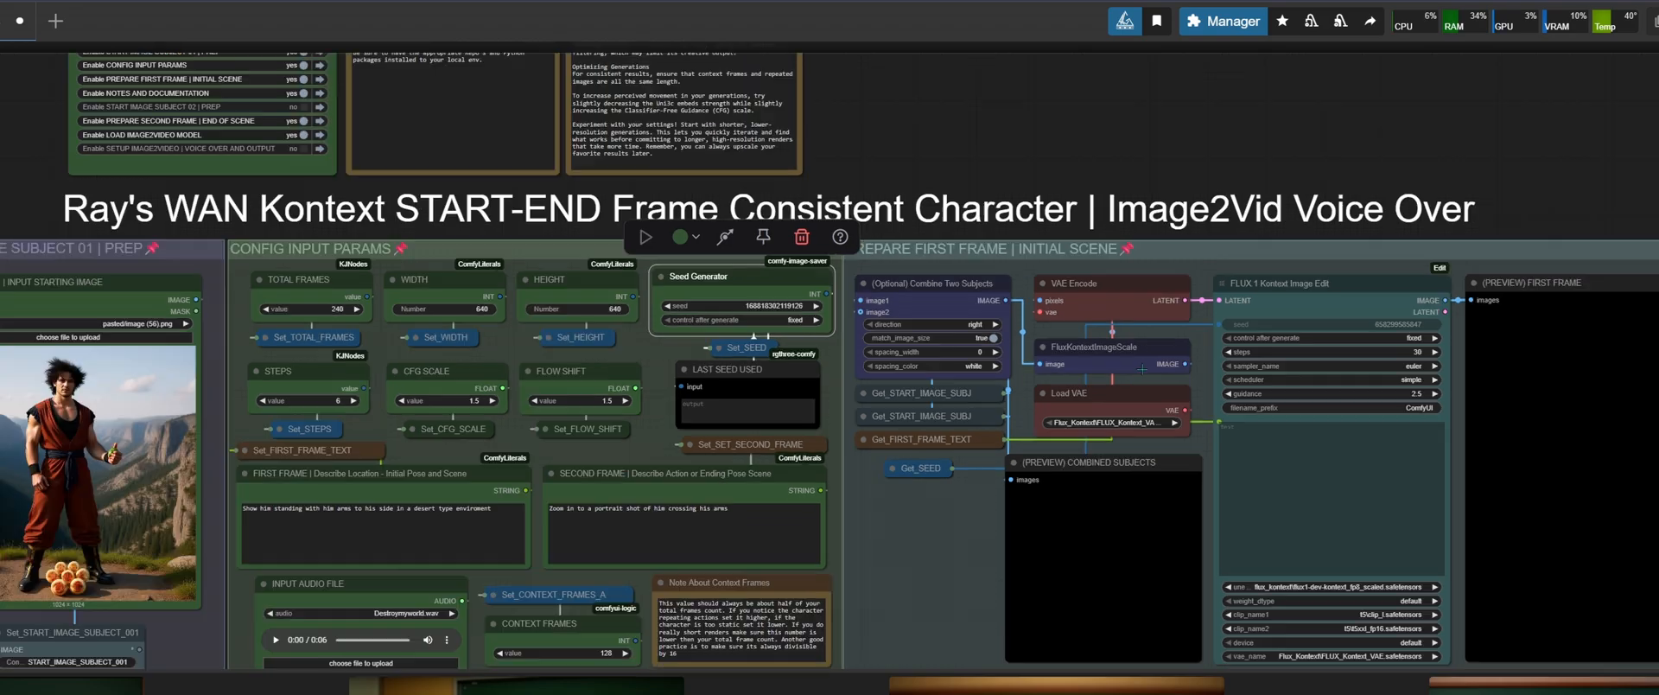
{"action": "left_click_drag", "start_coordinate": [1139, 378], "coordinate": [1104, 120]}
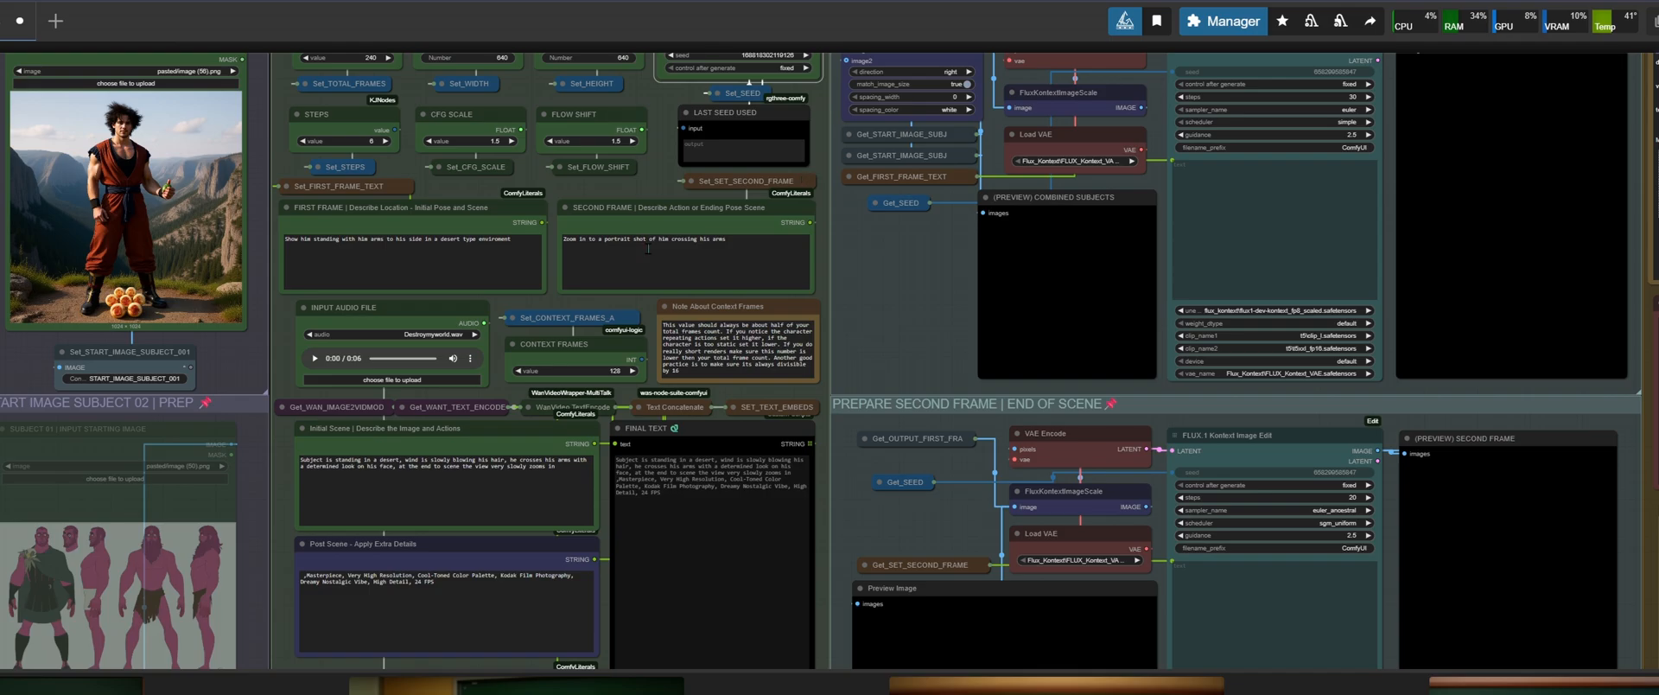
Select the SECOND FRAME prompt node and review it alongside the starting image and other config inputs
{"action": "left_click", "coordinate": [751, 268]}
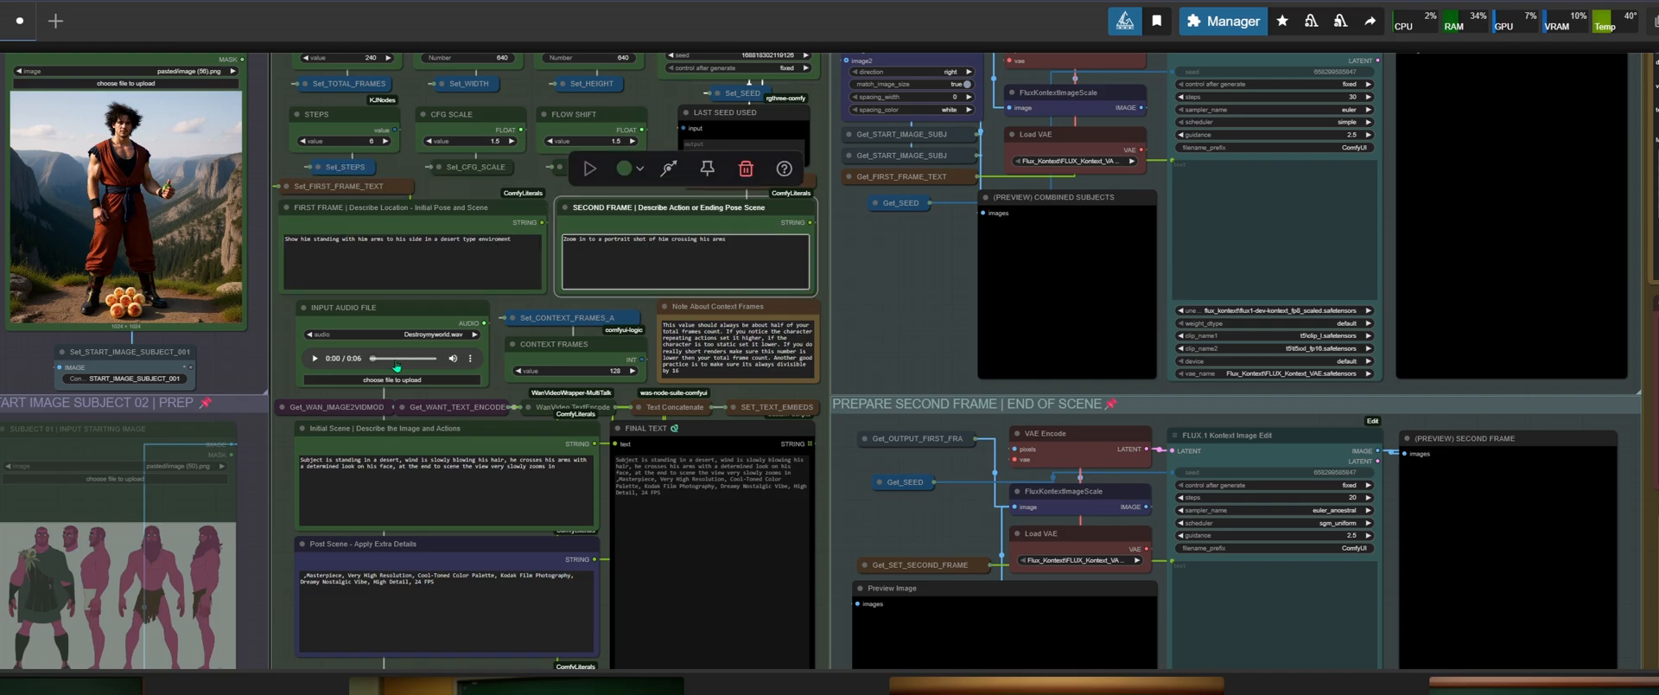
{"action": "left_click_drag", "start_coordinate": [382, 140], "coordinate": [588, 421]}
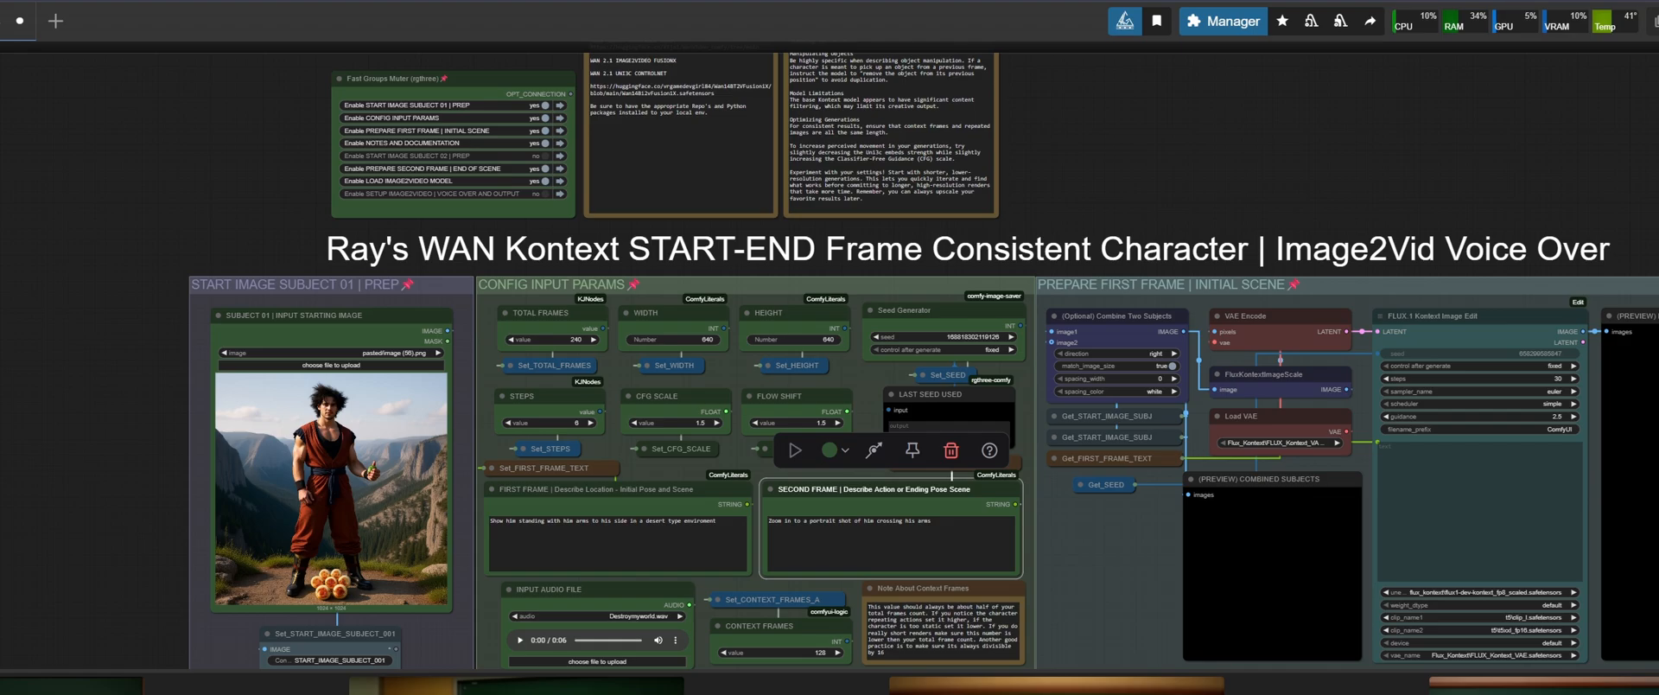
{"action": "left_click_drag", "start_coordinate": [37, 510], "coordinate": [159, 443]}
{"action": "left_click_drag", "start_coordinate": [679, 416], "coordinate": [480, 374]}
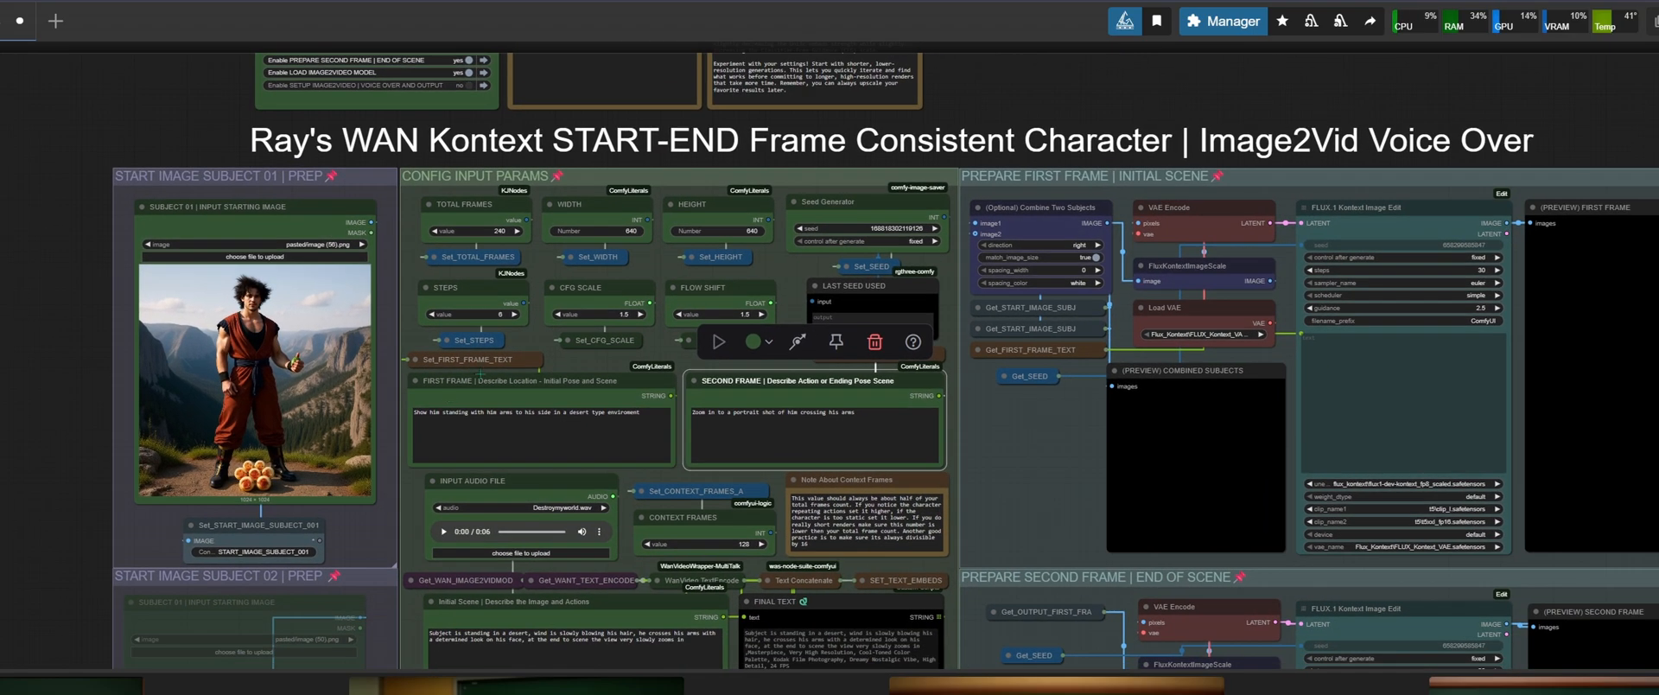
{"action": "left_click_drag", "start_coordinate": [1032, 444], "coordinate": [928, 406]}
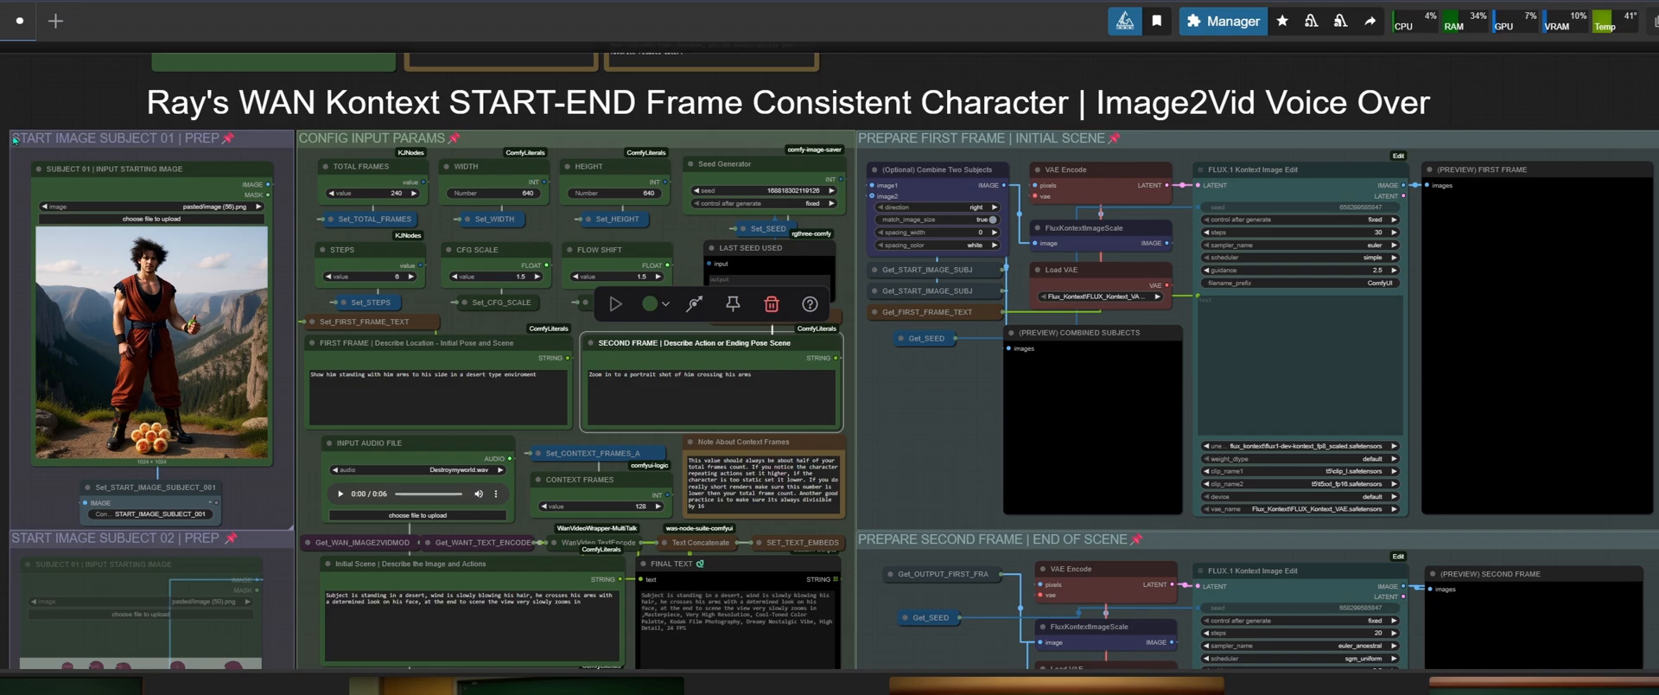
{"action": "left_click_drag", "start_coordinate": [207, 139], "coordinate": [242, 201]}
{"action": "left_click_drag", "start_coordinate": [290, 553], "coordinate": [273, 530]}
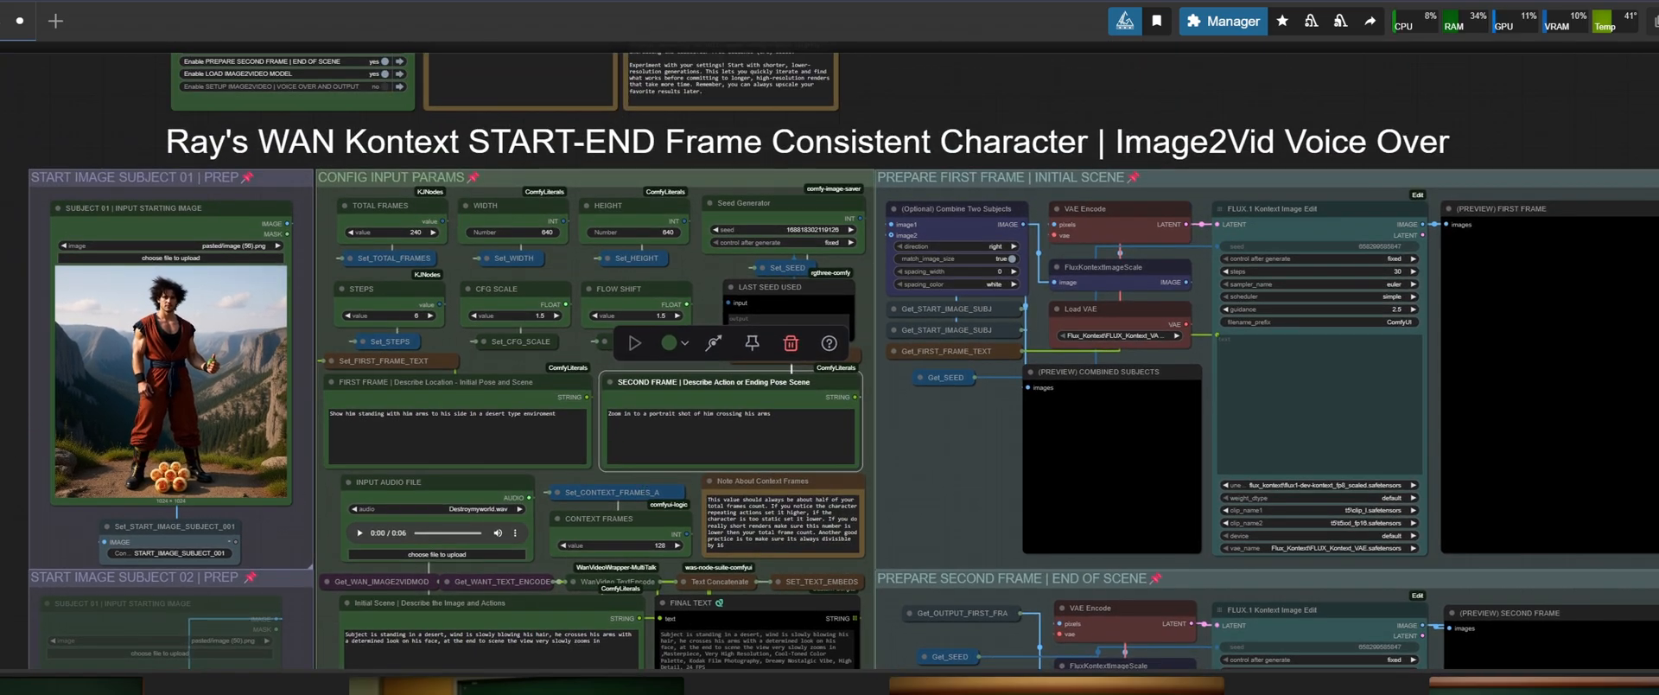
Examine the FLUX.1 Kontext Image Edit node's settings and model files in the first-frame preparation group
{"action": "left_click_drag", "start_coordinate": [3, 294], "coordinate": [55, 396]}
{"action": "left_click_drag", "start_coordinate": [1439, 458], "coordinate": [987, 412]}
{"action": "scroll", "coordinate": [1028, 422], "scroll_direction": "up", "scroll_amount": 5}
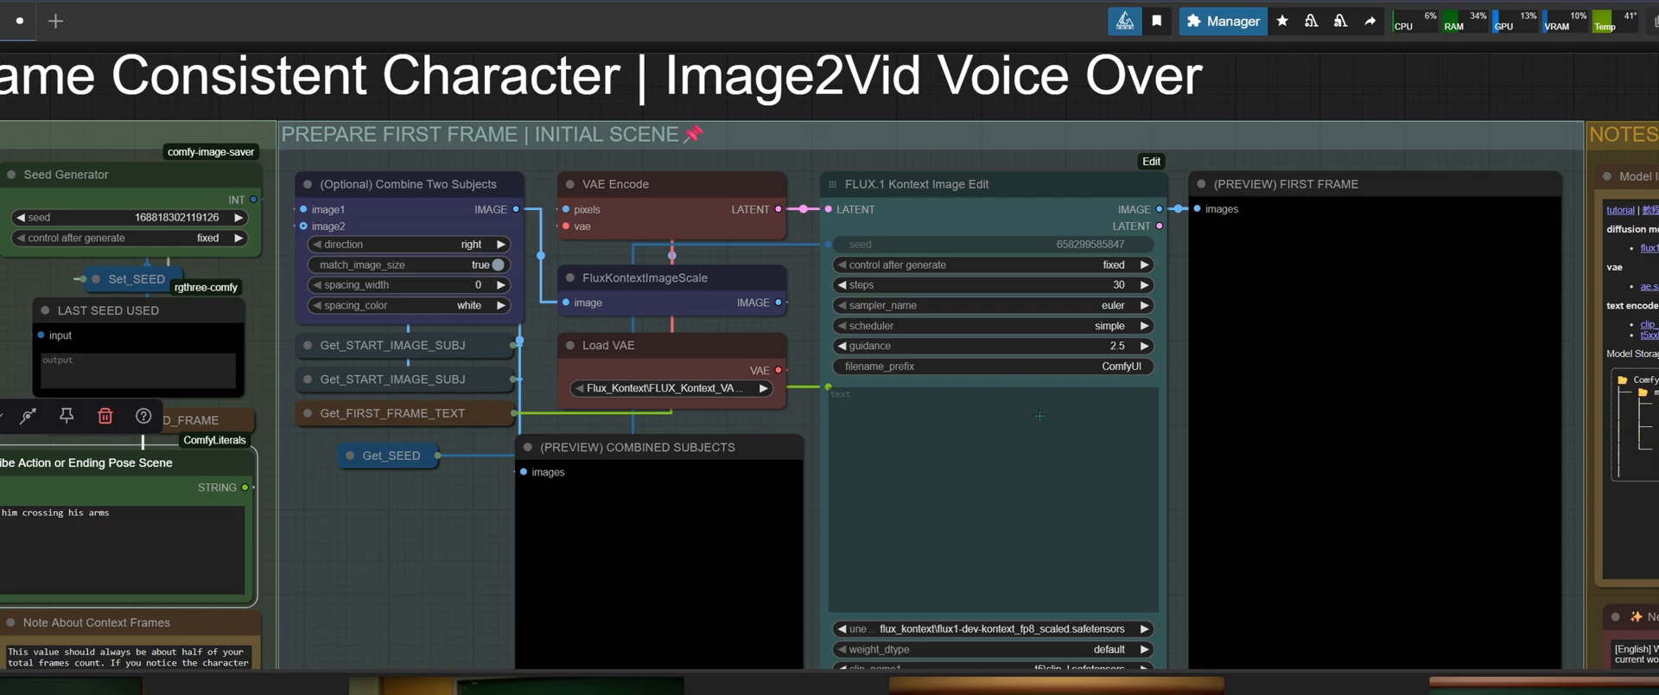
{"action": "left_click_drag", "start_coordinate": [1084, 440], "coordinate": [1028, 361]}
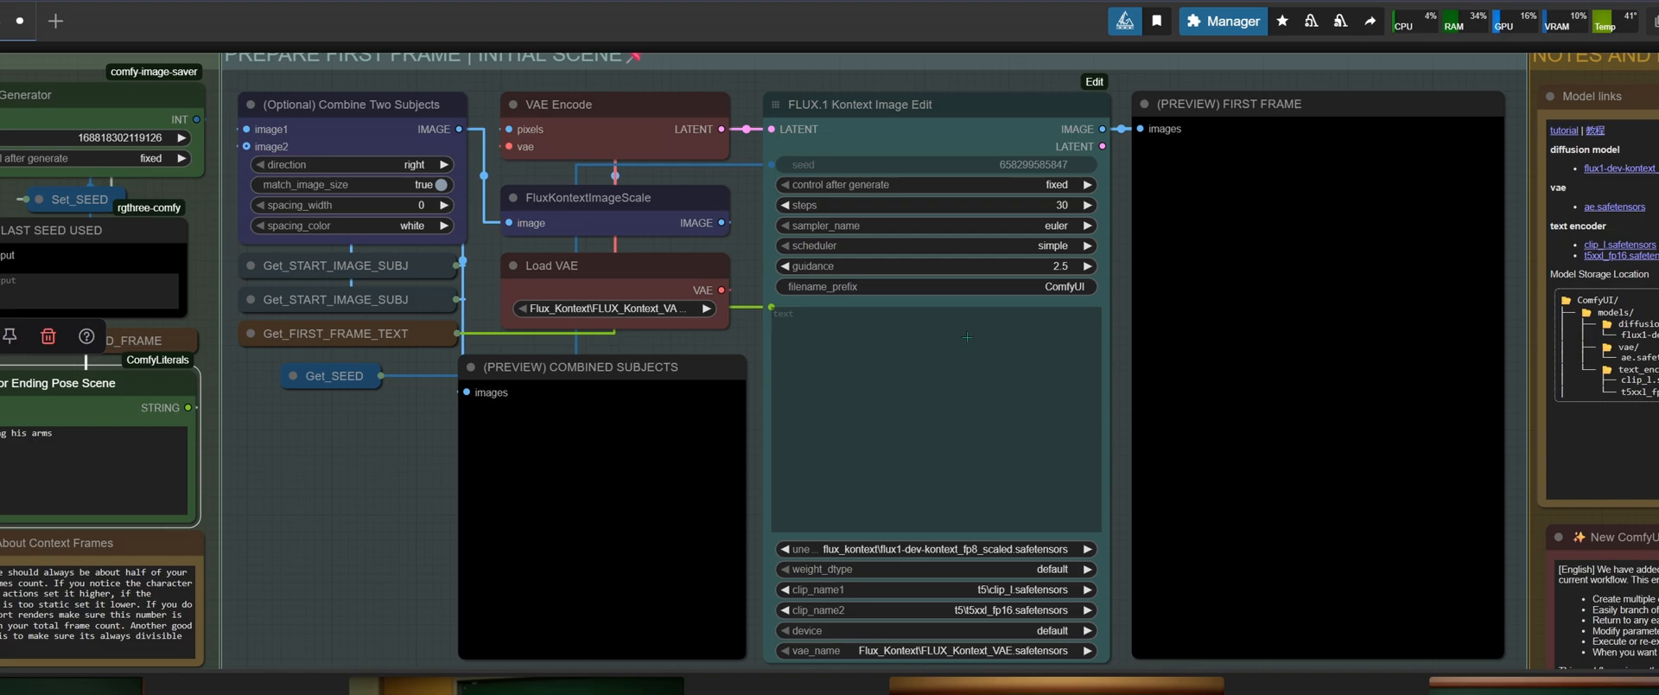
{"action": "scroll", "coordinate": [1027, 393], "scroll_direction": "down", "scroll_amount": 1}
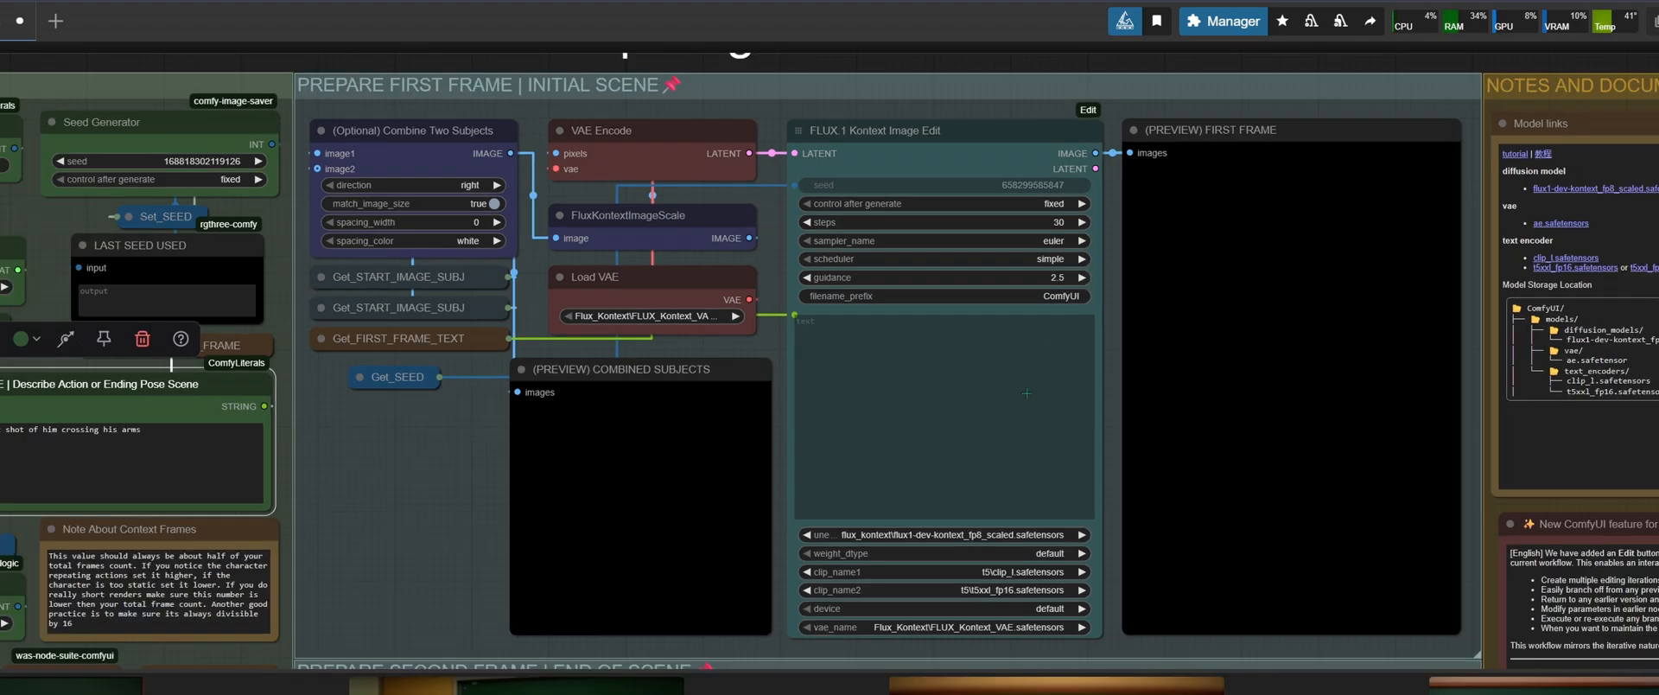
{"action": "scroll", "coordinate": [1039, 419], "scroll_direction": "down", "scroll_amount": 4}
{"action": "scroll", "coordinate": [1011, 438], "scroll_direction": "up", "scroll_amount": 4}
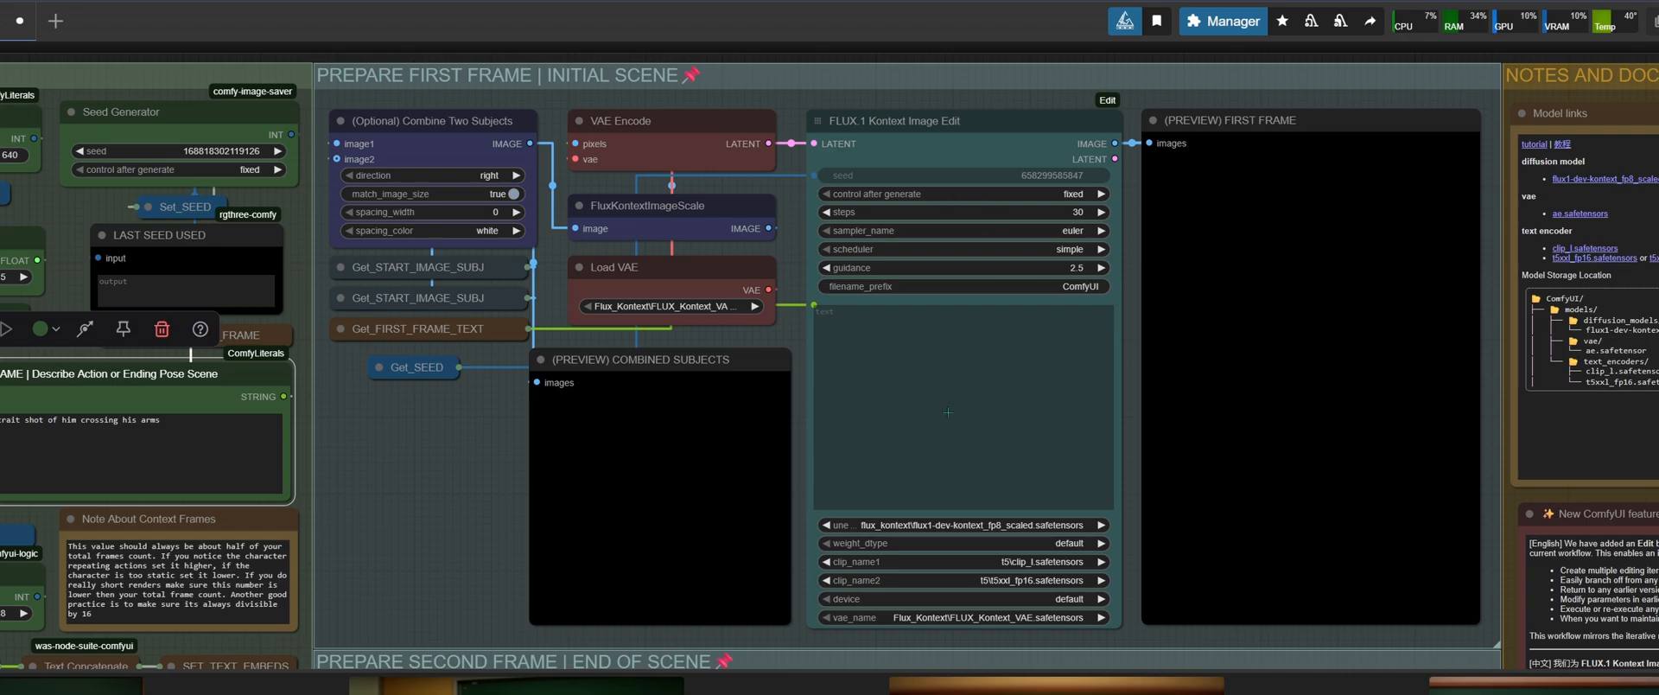
{"action": "scroll", "coordinate": [1024, 368], "scroll_direction": "down", "scroll_amount": 2}
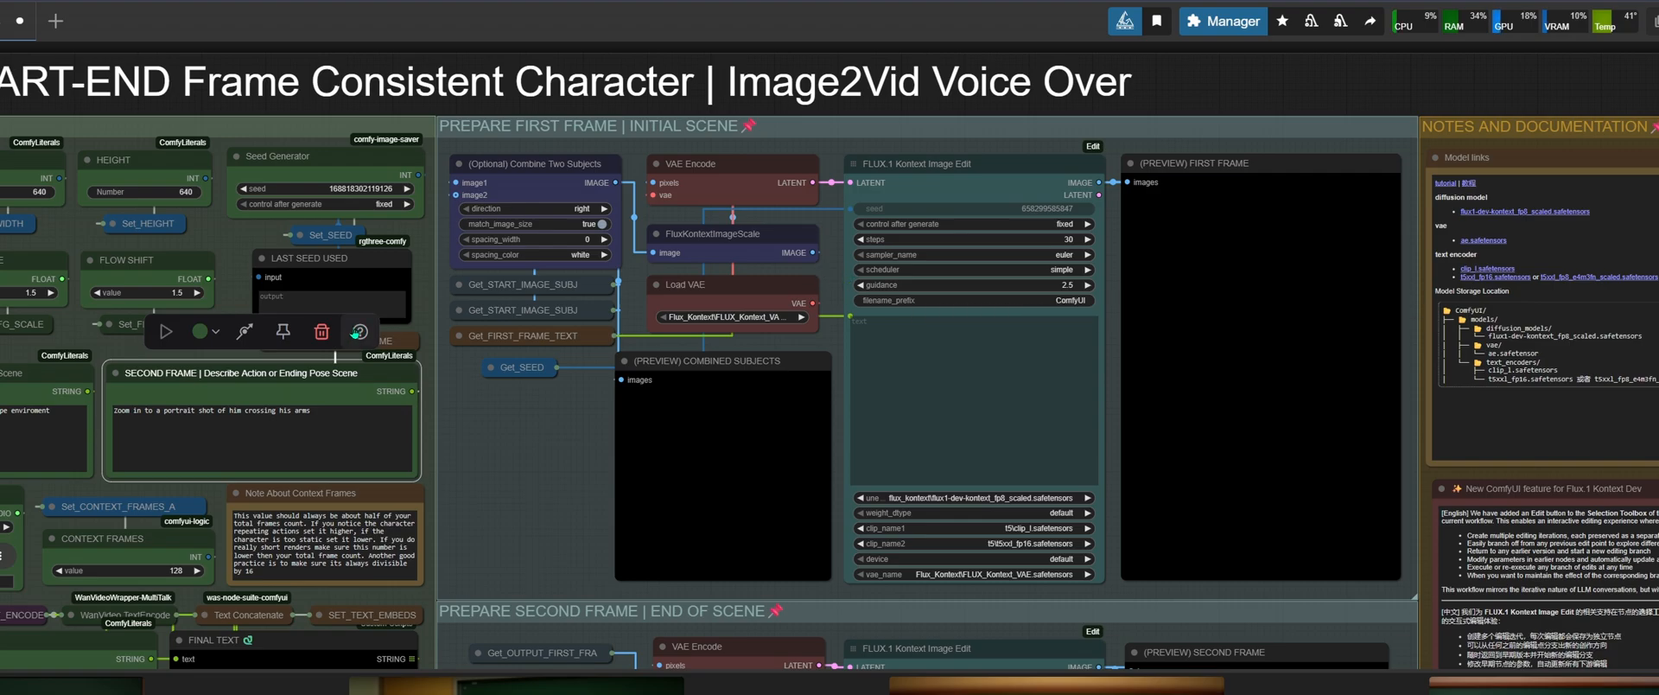
Open the FIRST FRAME prompt text that describes the location, initial pose and scene
{"action": "scroll", "coordinate": [551, 316], "scroll_direction": "down", "scroll_amount": 2}
{"action": "left_click_drag", "start_coordinate": [84, 406], "coordinate": [545, 436]}
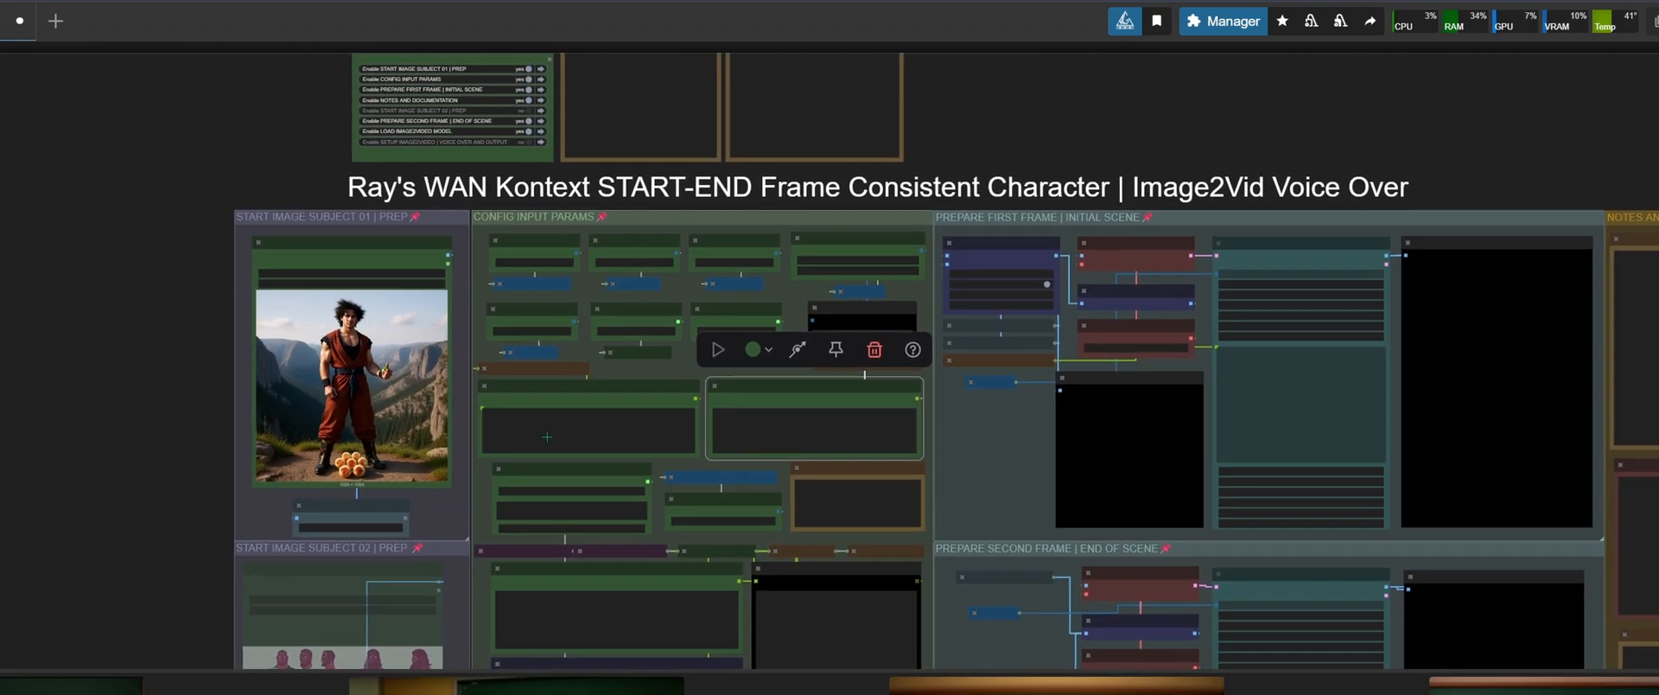
{"action": "scroll", "coordinate": [544, 435], "scroll_direction": "up", "scroll_amount": 7}
{"action": "left_click", "coordinate": [648, 361]}
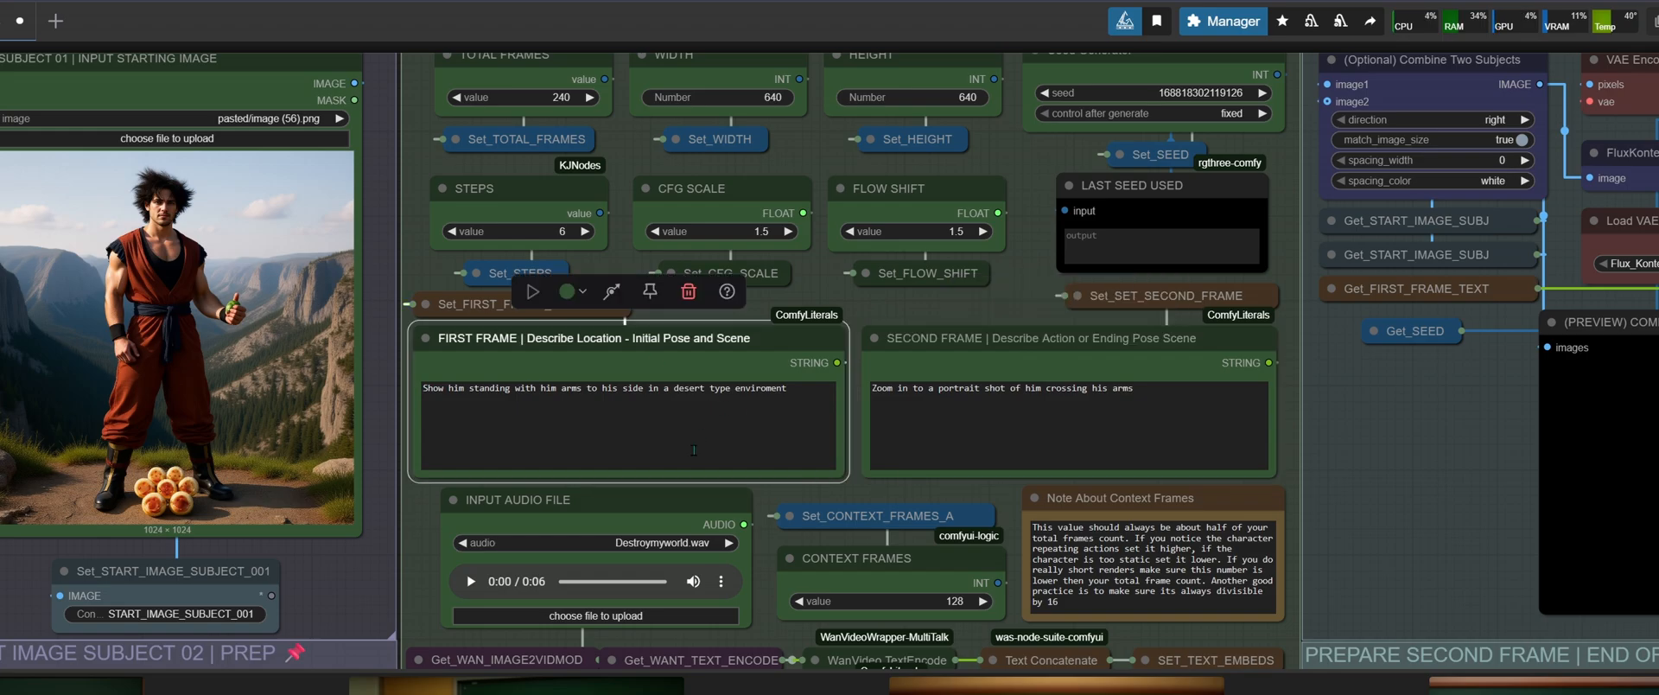
Review the FIRST FRAME prompt describing his pose and the desert-type environment
{"action": "left_click", "coordinate": [645, 417]}
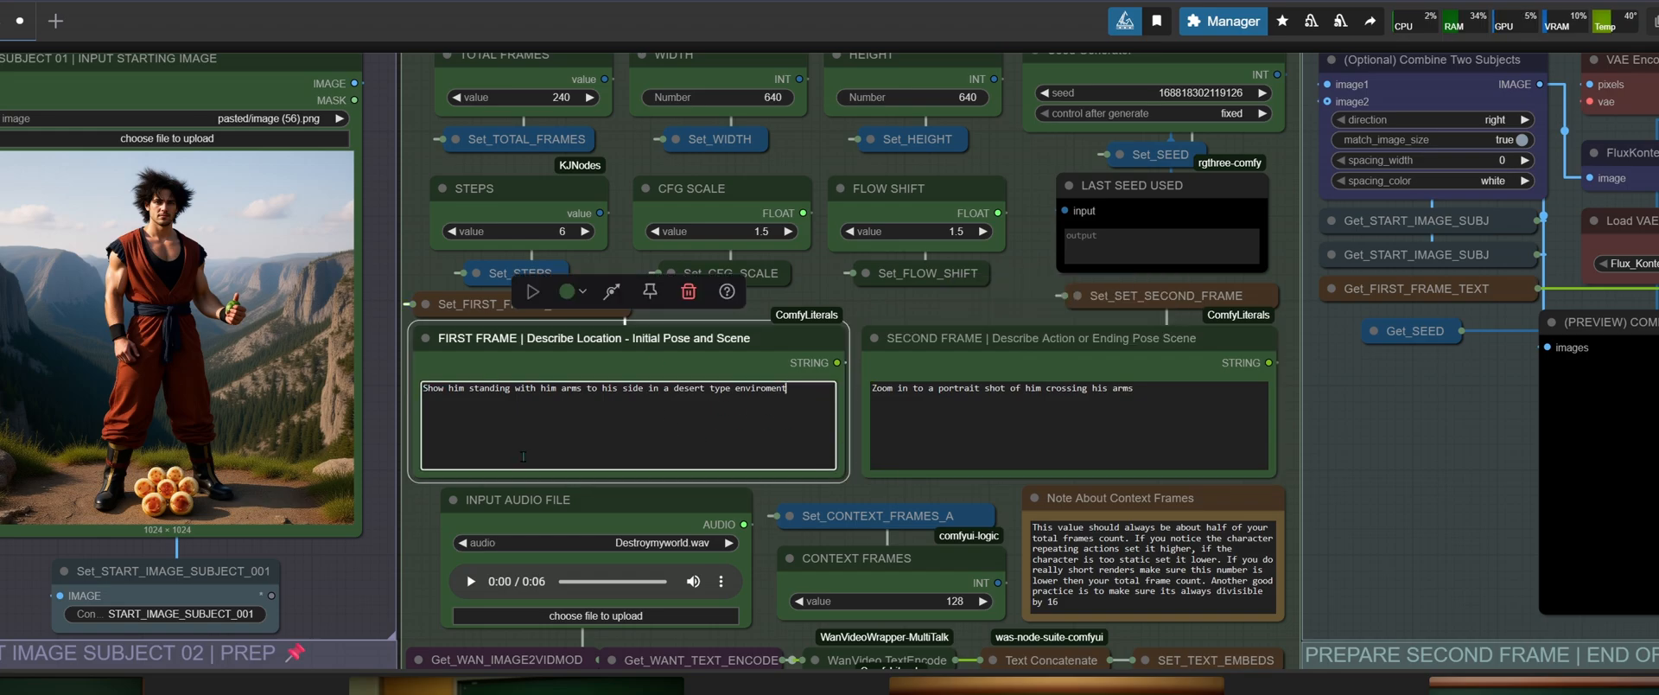
{"action": "scroll", "coordinate": [519, 417], "scroll_direction": "up", "scroll_amount": 3}
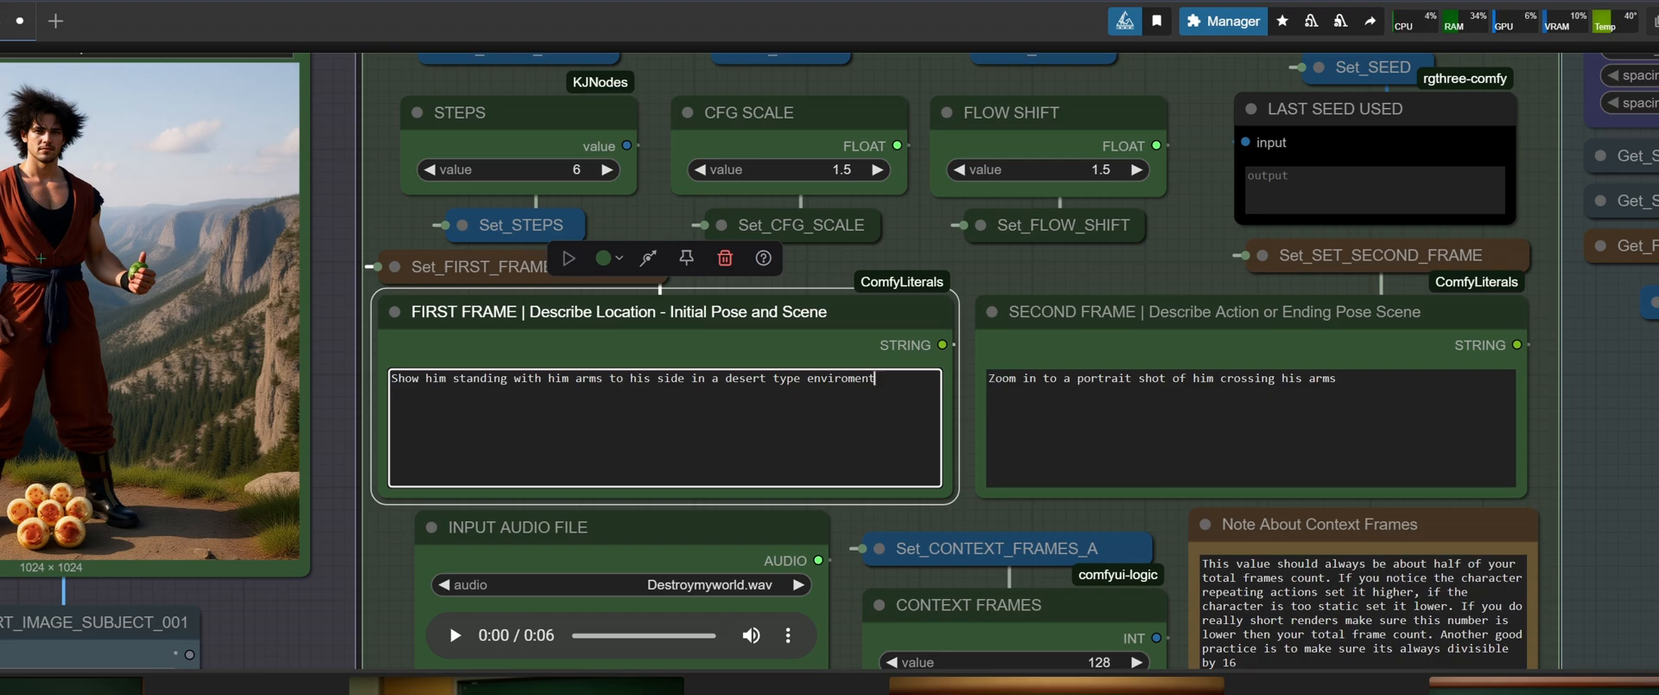
{"action": "scroll", "coordinate": [157, 300], "scroll_direction": "down", "scroll_amount": 1}
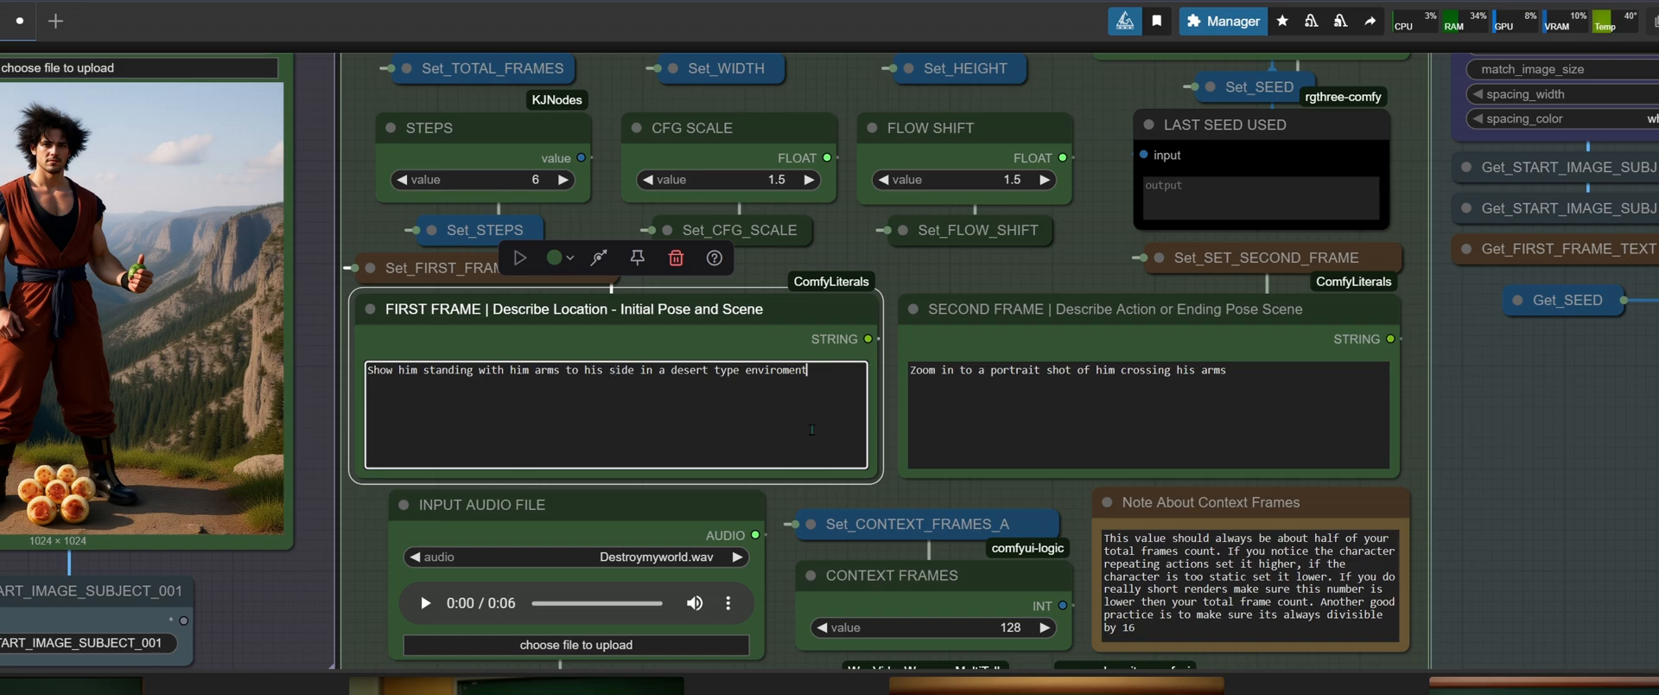
{"action": "scroll", "coordinate": [420, 245], "scroll_direction": "down", "scroll_amount": 6}
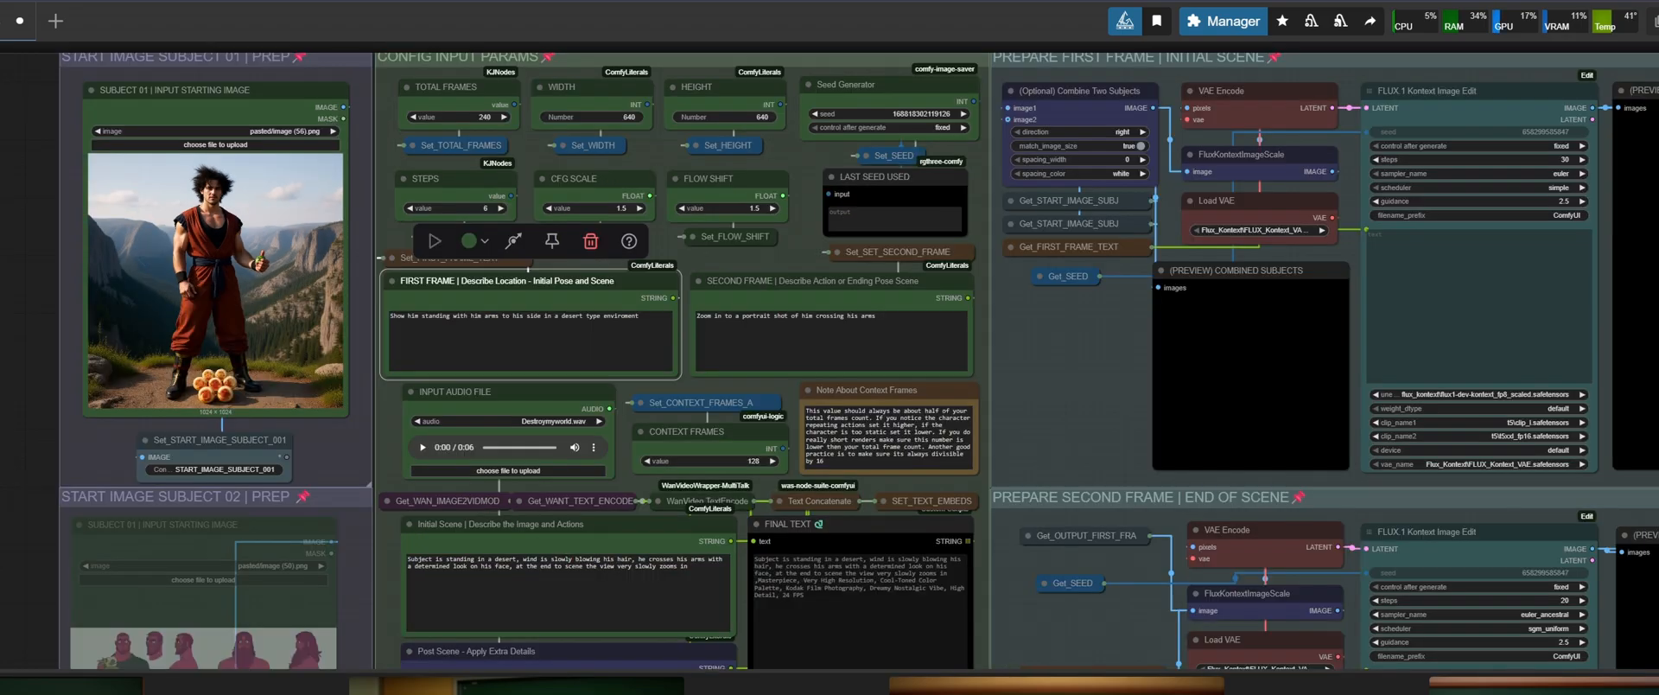
Examine the FLUX.1 Kontext Image Edit node and the first-frame preview node in the PREPARE FIRST FRAME group
{"action": "left_click_drag", "start_coordinate": [143, 300], "coordinate": [6, 413]}
{"action": "left_click_drag", "start_coordinate": [1110, 349], "coordinate": [911, 316]}
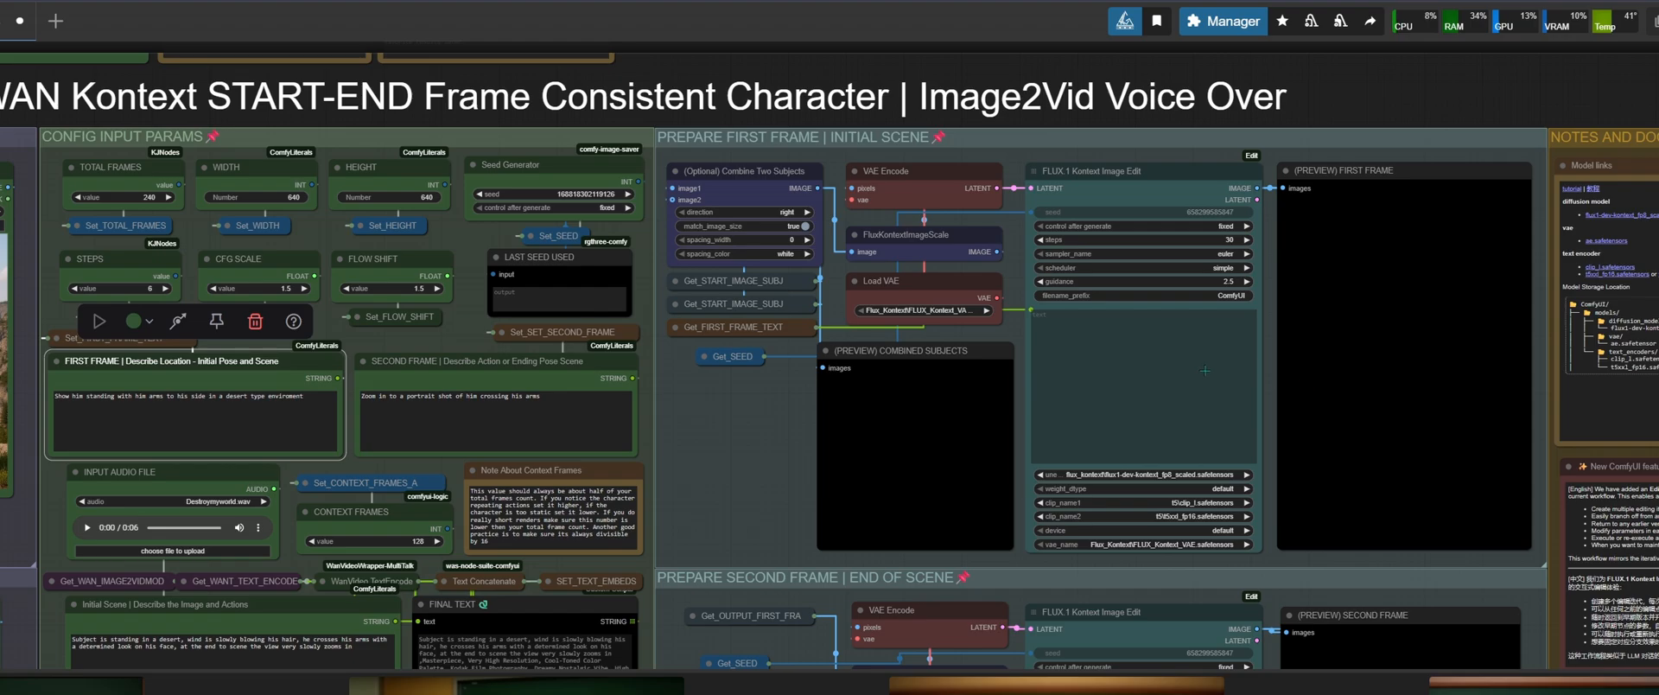
{"action": "left_click", "coordinate": [1217, 340]}
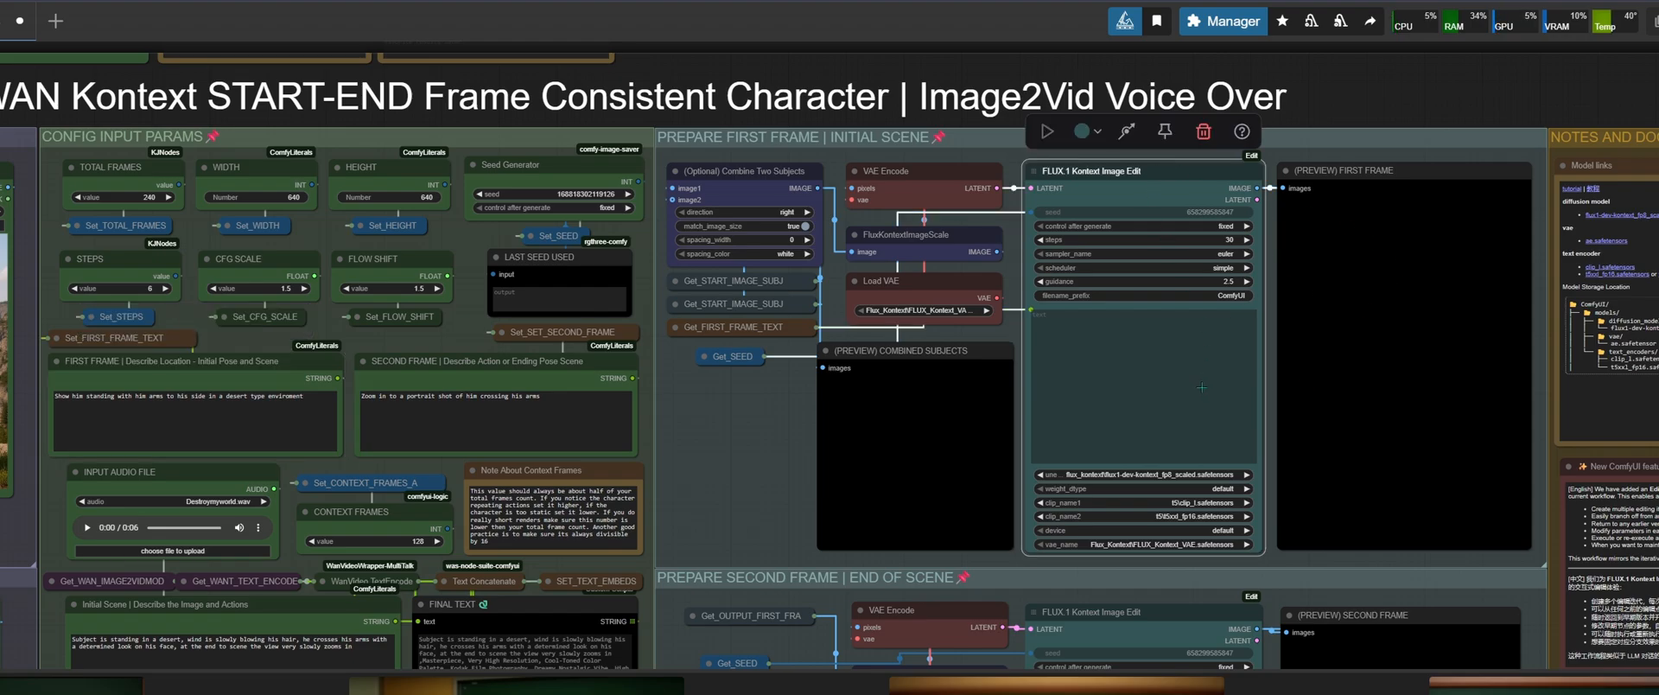
{"action": "left_click", "coordinate": [1481, 365]}
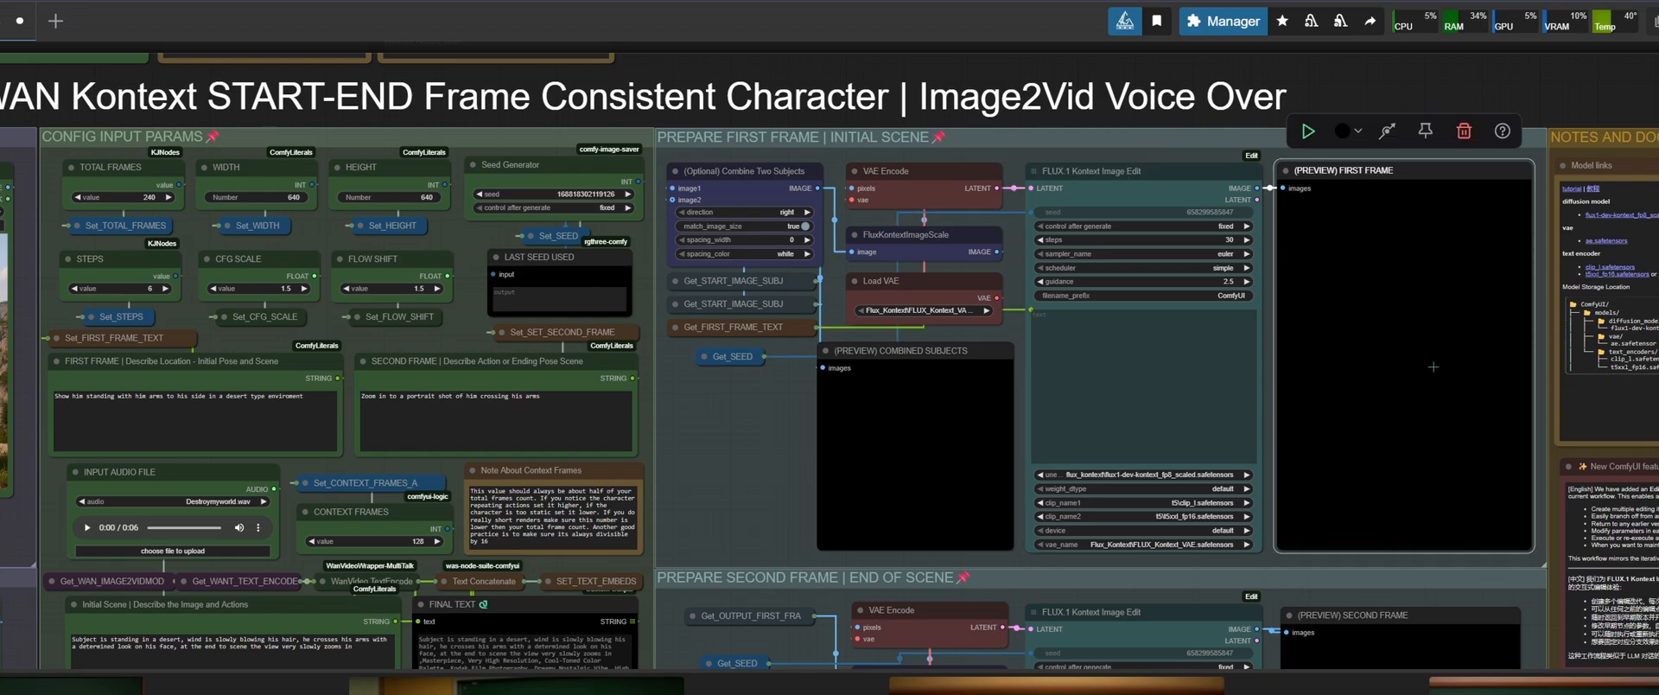
{"action": "scroll", "coordinate": [1344, 367], "scroll_direction": "down", "scroll_amount": 3}
{"action": "scroll", "coordinate": [1093, 427], "scroll_direction": "up", "scroll_amount": 4}
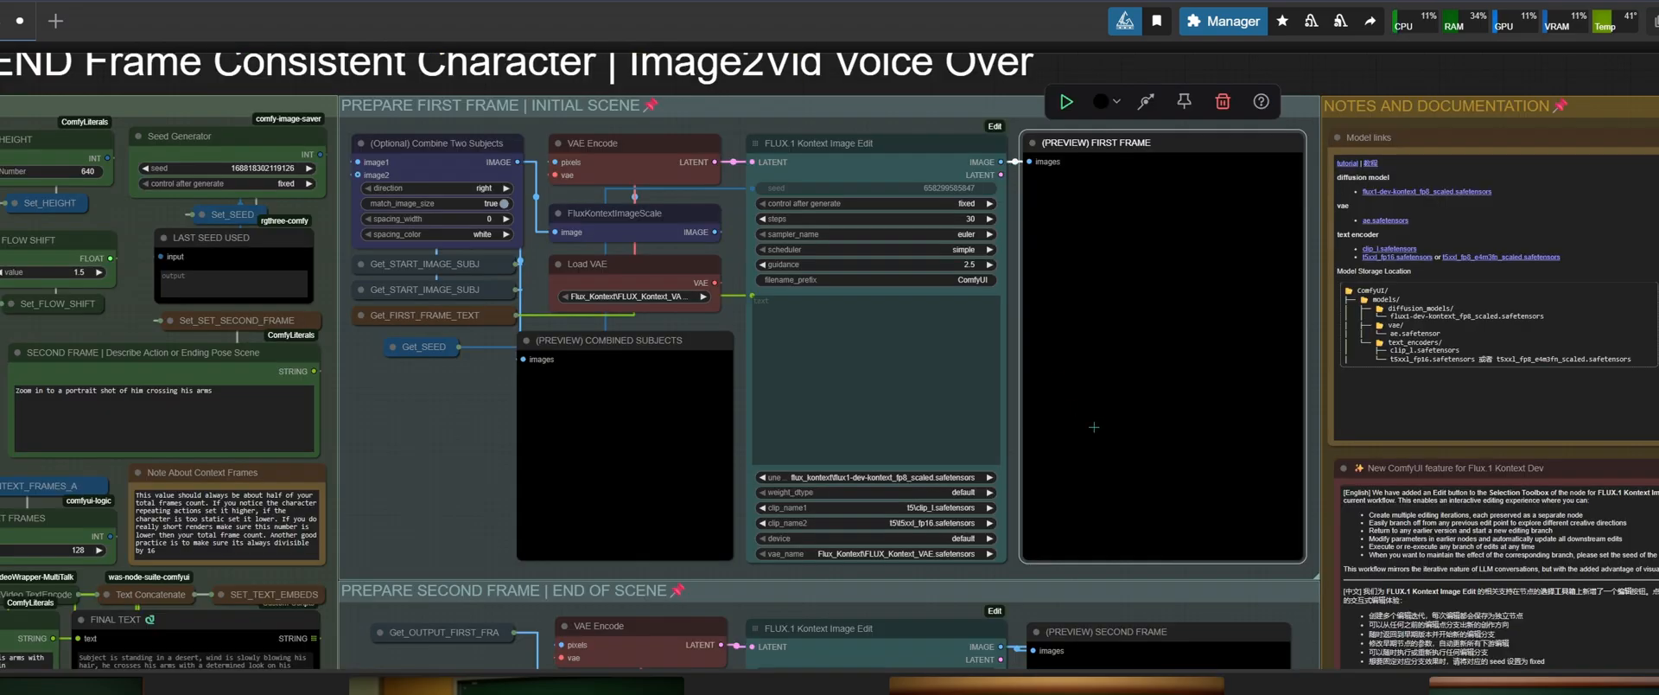
Review the SECOND FRAME prompt "Zoom in to a portrait shot of him crossing his arms" alongside the first-frame group
{"action": "scroll", "coordinate": [1094, 427], "scroll_direction": "down", "scroll_amount": 4}
{"action": "left_click_drag", "start_coordinate": [1093, 427], "coordinate": [1227, 102]}
{"action": "scroll", "coordinate": [963, 398], "scroll_direction": "up", "scroll_amount": 4}
{"action": "scroll", "coordinate": [883, 400], "scroll_direction": "down", "scroll_amount": 5}
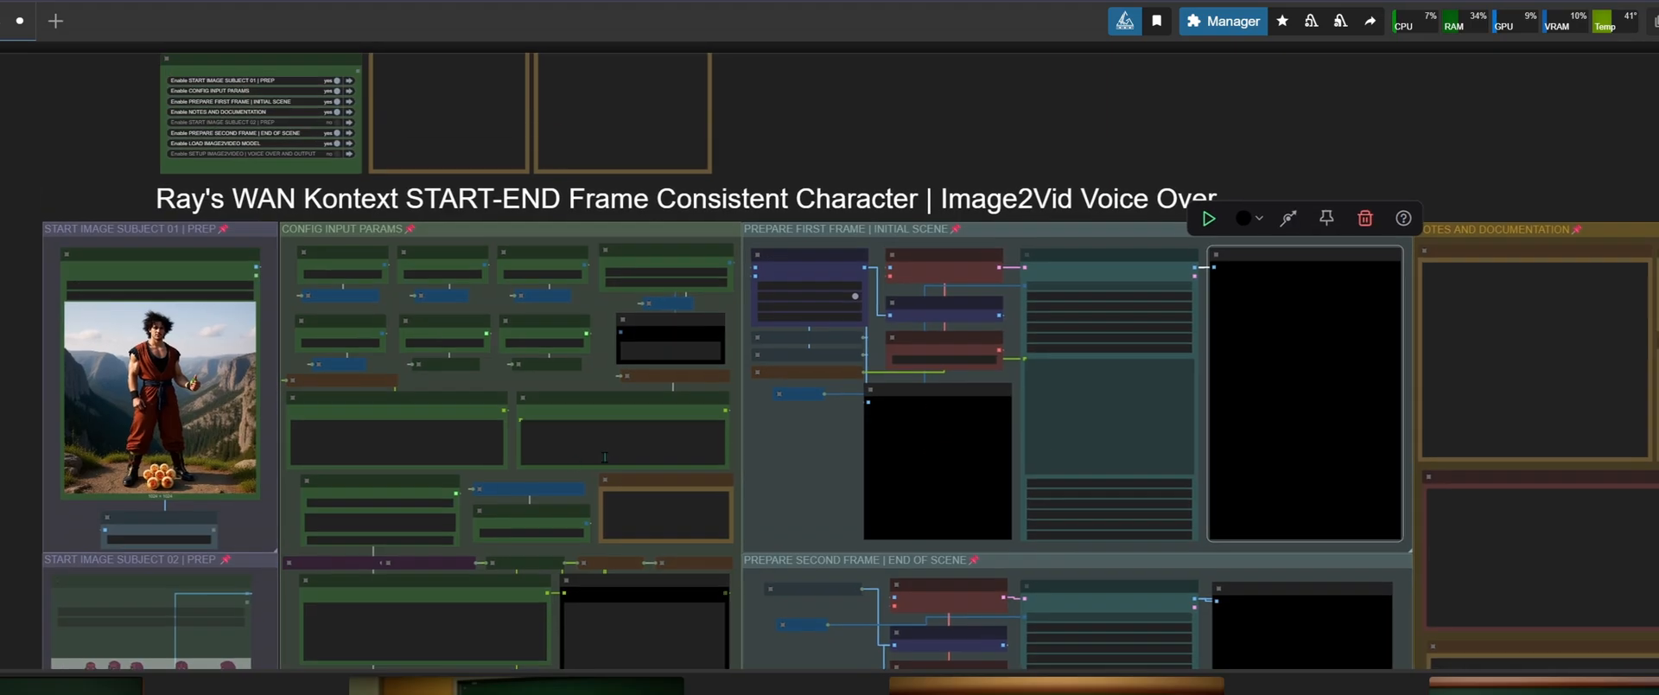
{"action": "scroll", "coordinate": [547, 402], "scroll_direction": "up", "scroll_amount": 6}
{"action": "left_click", "coordinate": [636, 444]}
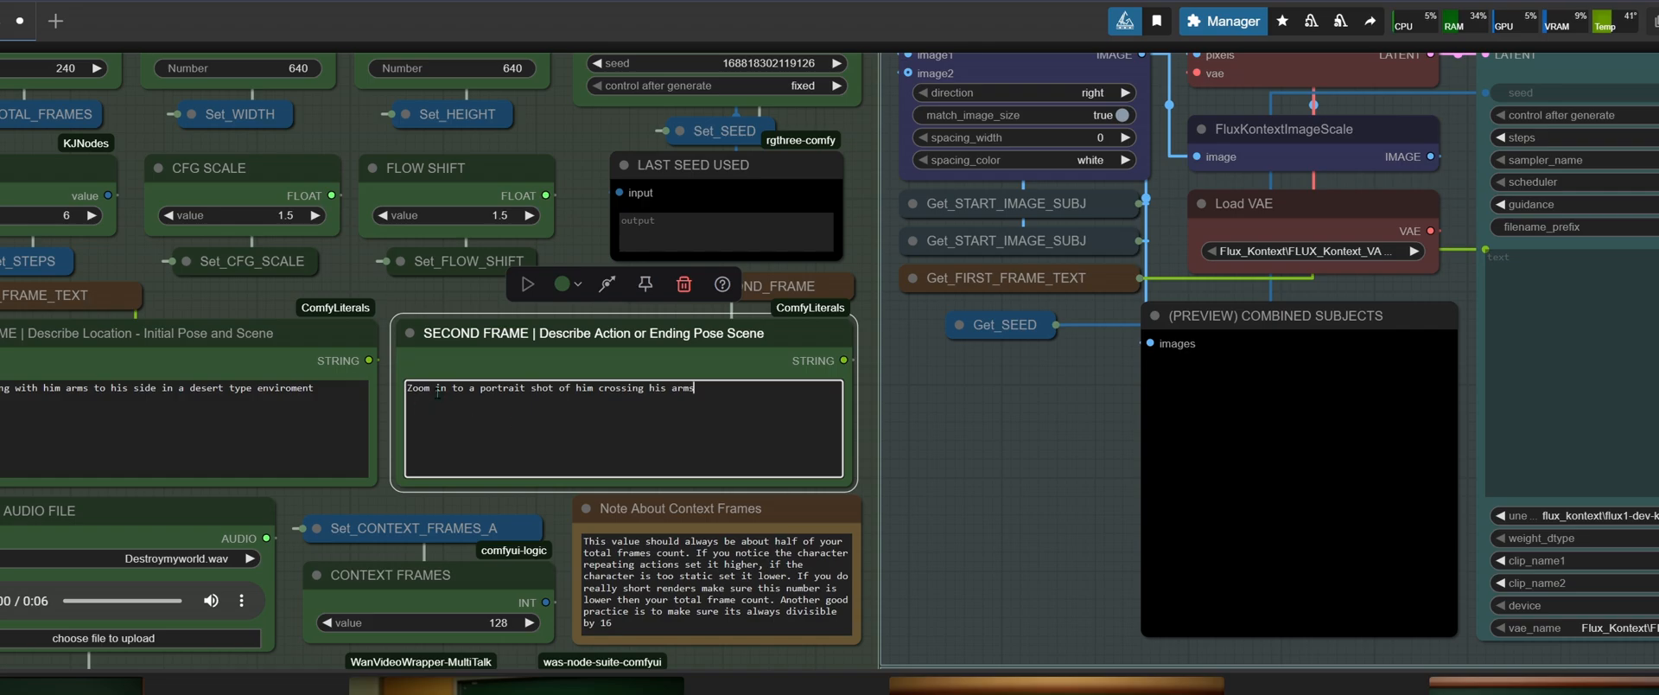
{"action": "left_click_drag", "start_coordinate": [410, 392], "coordinate": [712, 400]}
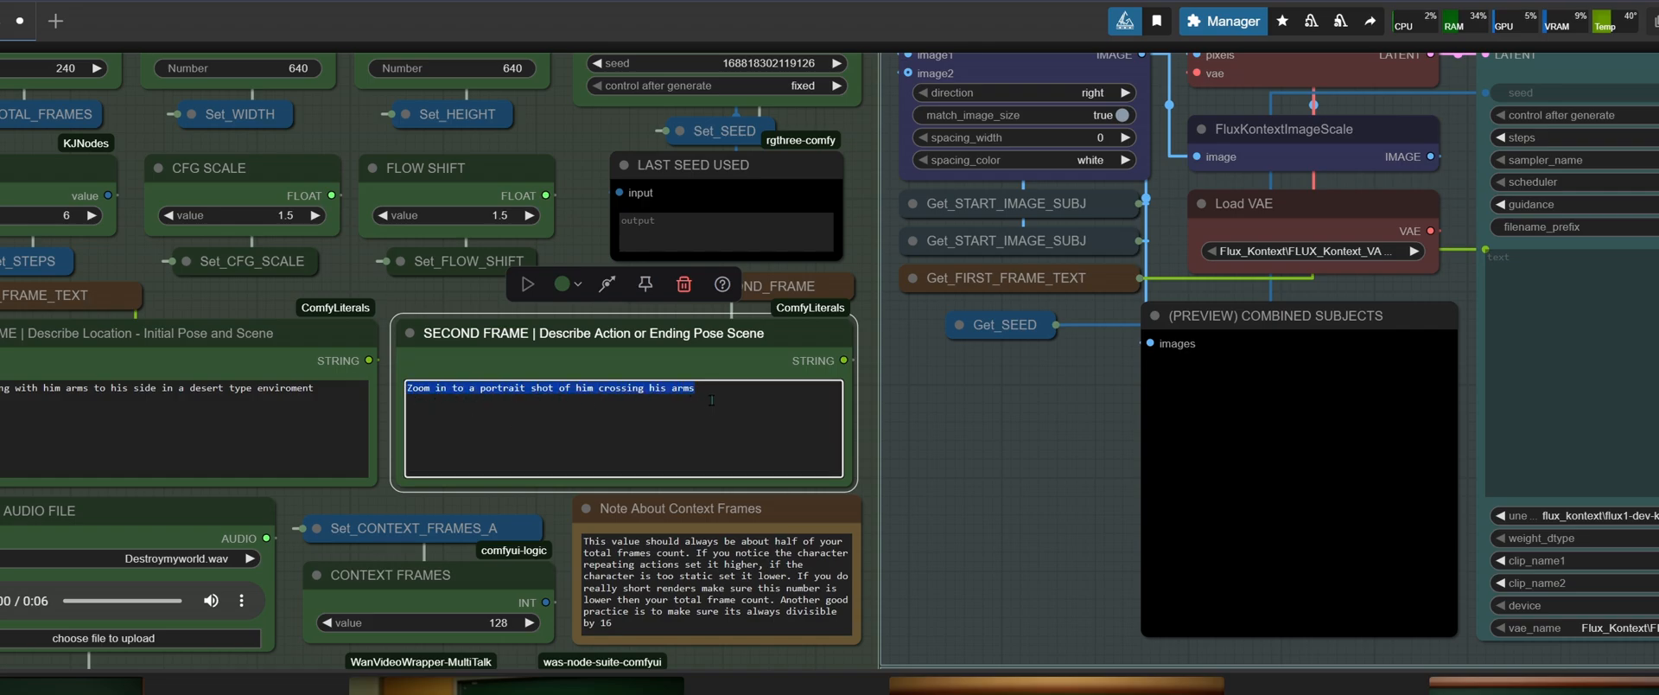
{"action": "scroll", "coordinate": [633, 447], "scroll_direction": "down", "scroll_amount": 4}
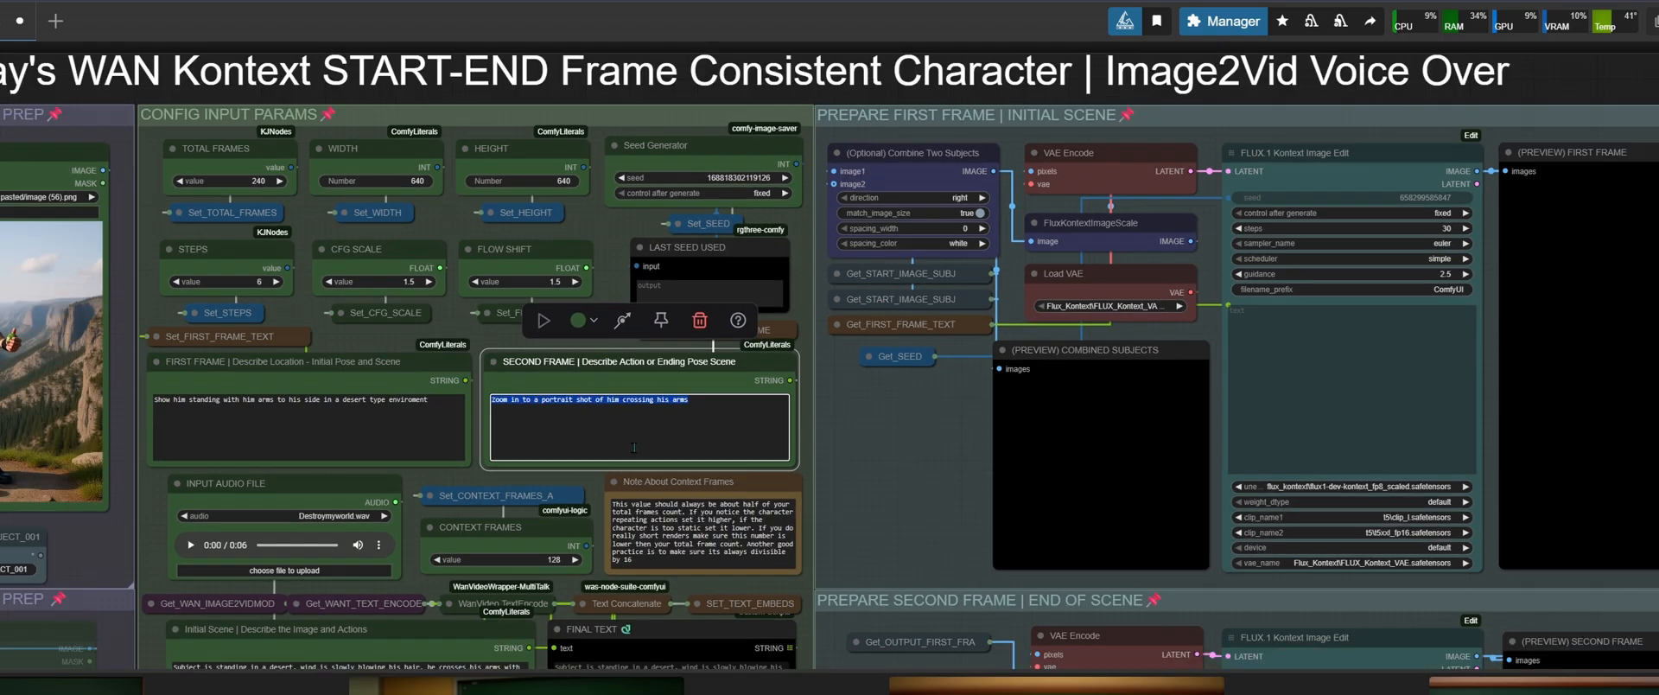
{"action": "left_click", "coordinate": [635, 447]}
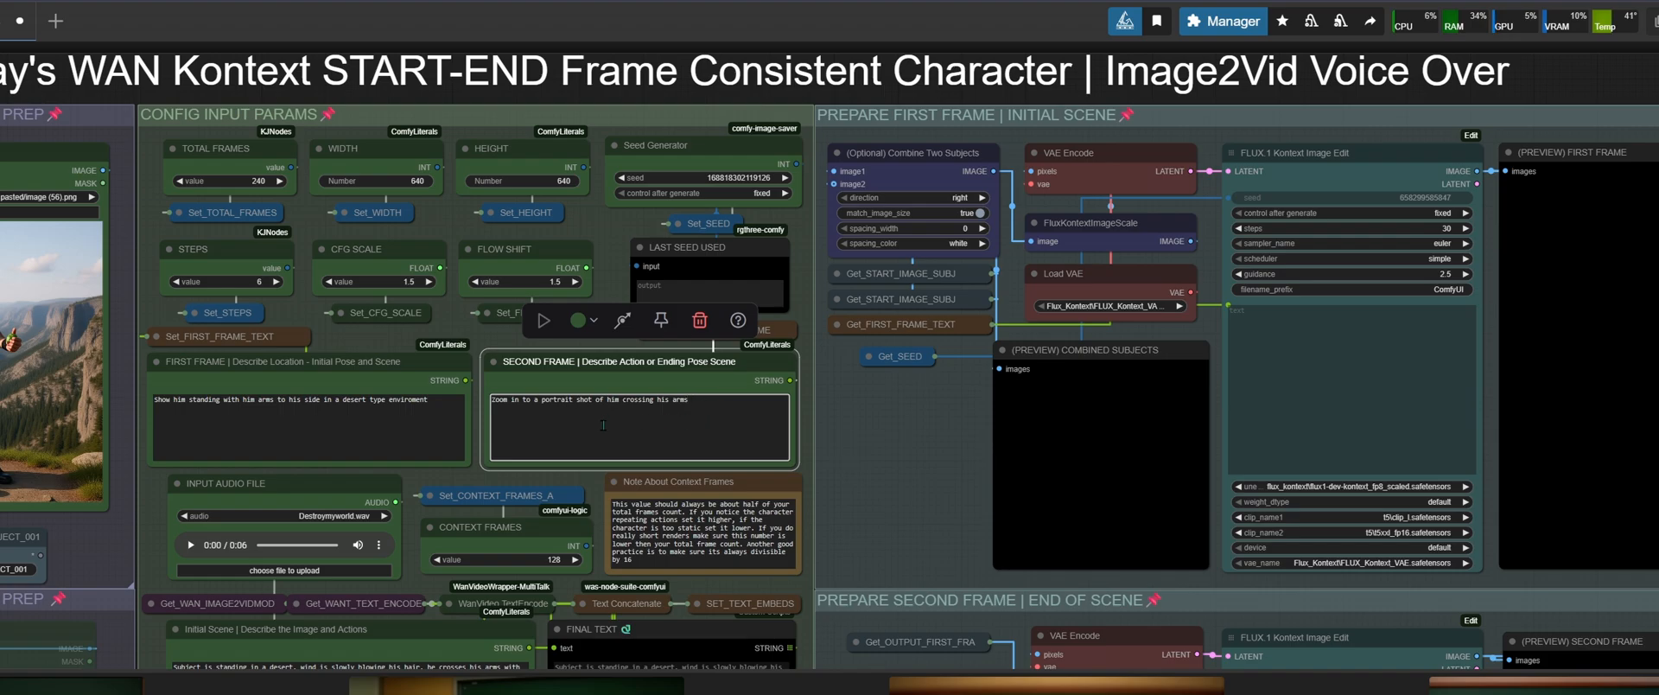
{"action": "scroll", "coordinate": [728, 409], "scroll_direction": "down", "scroll_amount": 2}
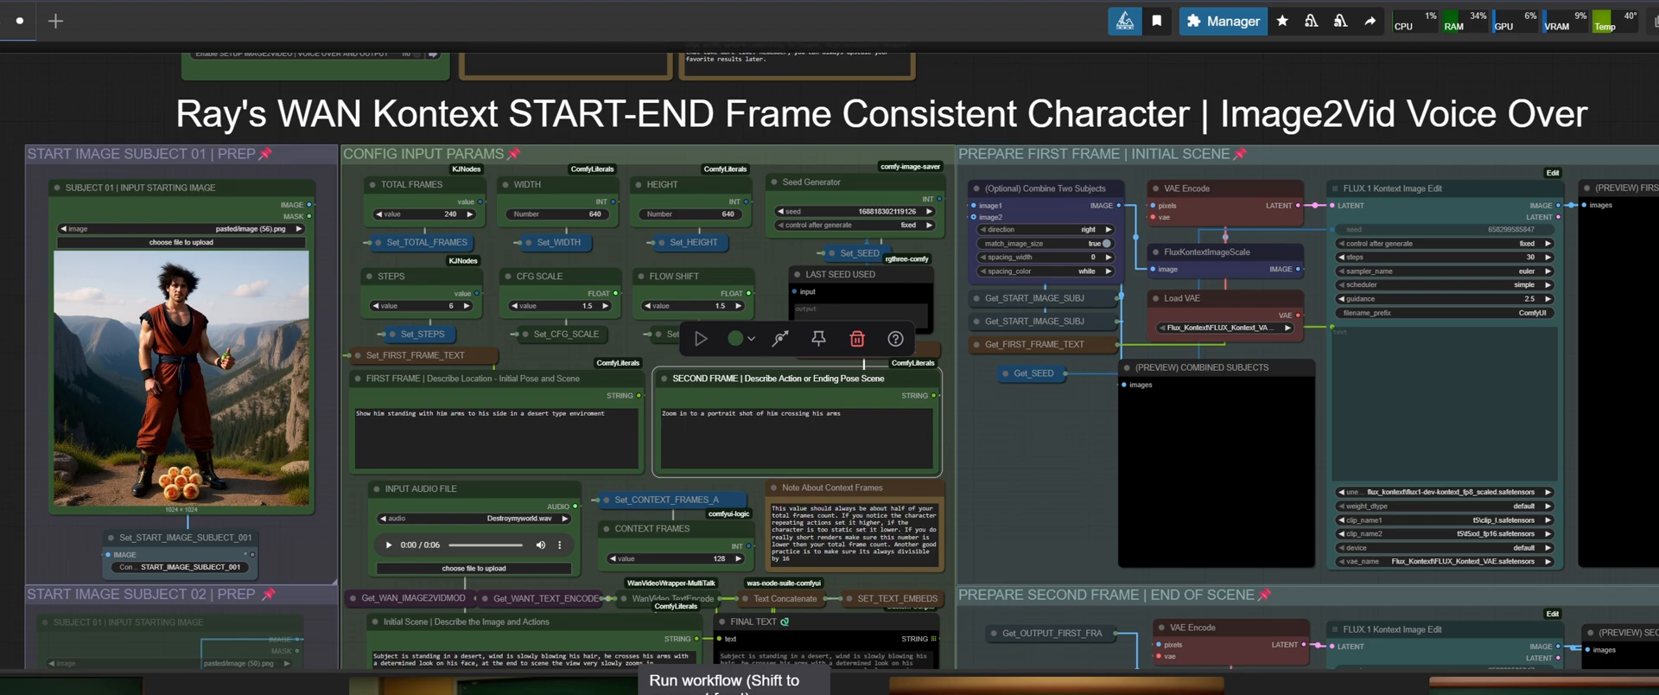
Run the workflow to generate the frames and check the combined subjects preview in the first-frame group
{"action": "left_click", "coordinate": [735, 694]}
{"action": "scroll", "coordinate": [1262, 436], "scroll_direction": "up", "scroll_amount": 2}
{"action": "left_click_drag", "start_coordinate": [1262, 436], "coordinate": [1019, 419]}
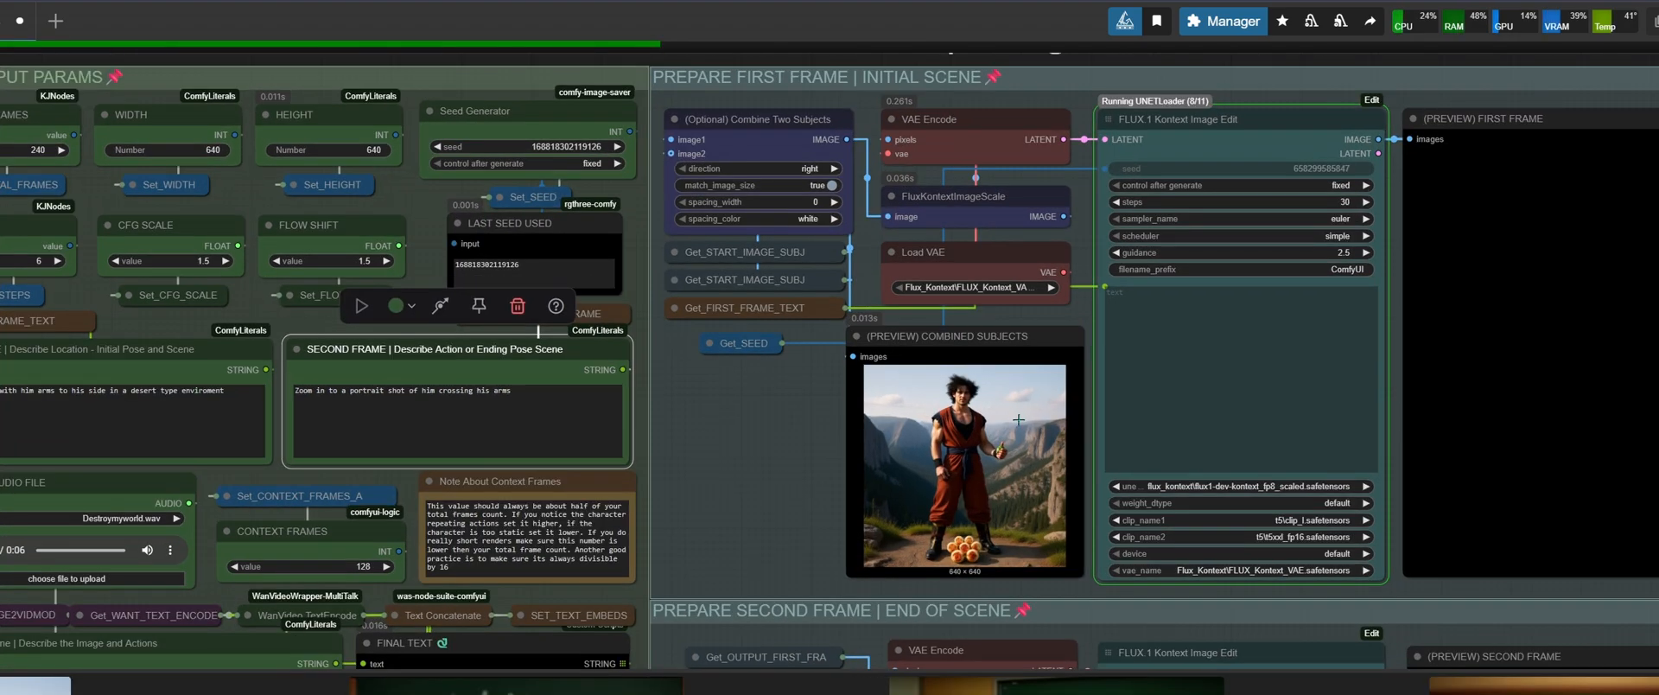
{"action": "scroll", "coordinate": [803, 392], "scroll_direction": "down", "scroll_amount": 3}
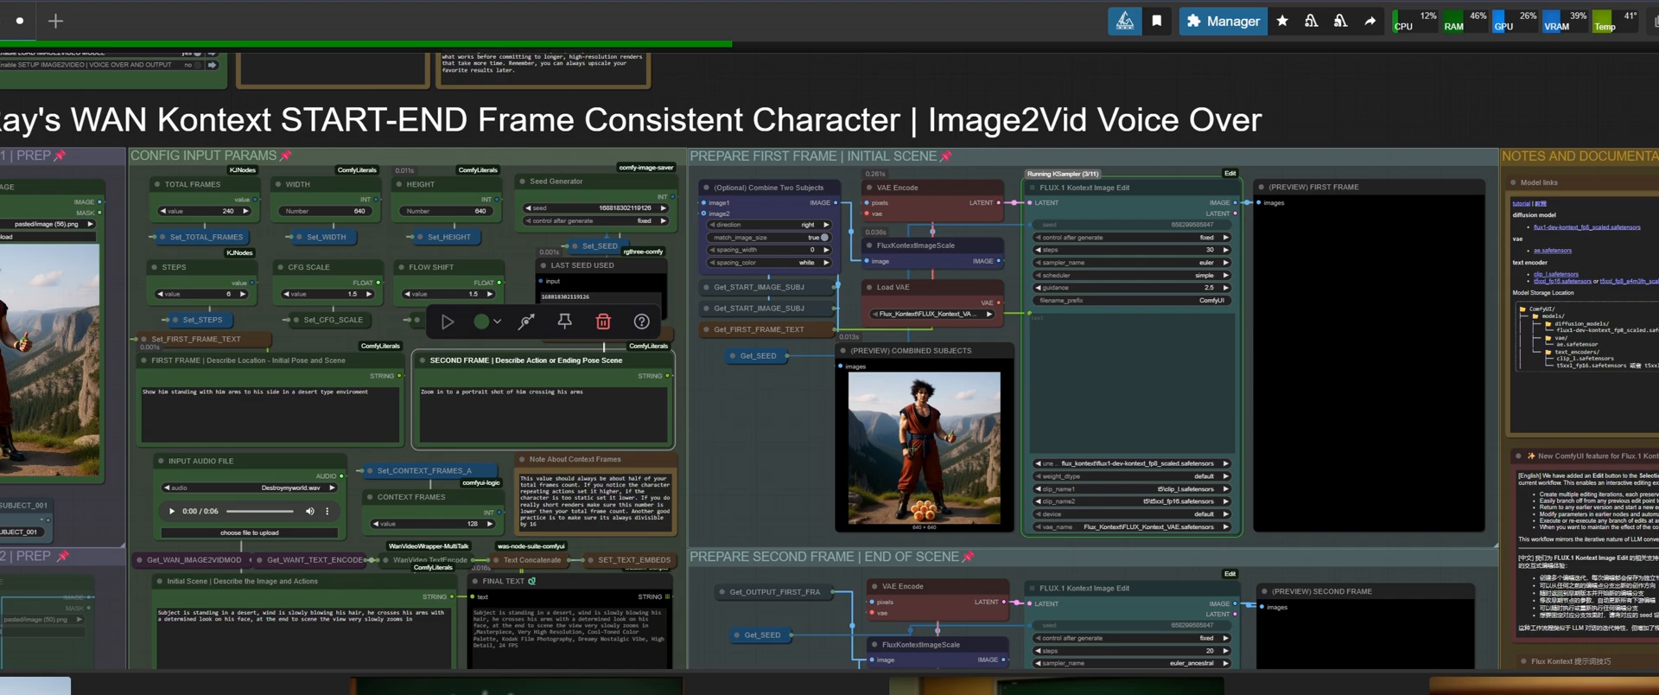
{"action": "scroll", "coordinate": [913, 448], "scroll_direction": "up", "scroll_amount": 1}
{"action": "scroll", "coordinate": [856, 446], "scroll_direction": "down", "scroll_amount": 1}
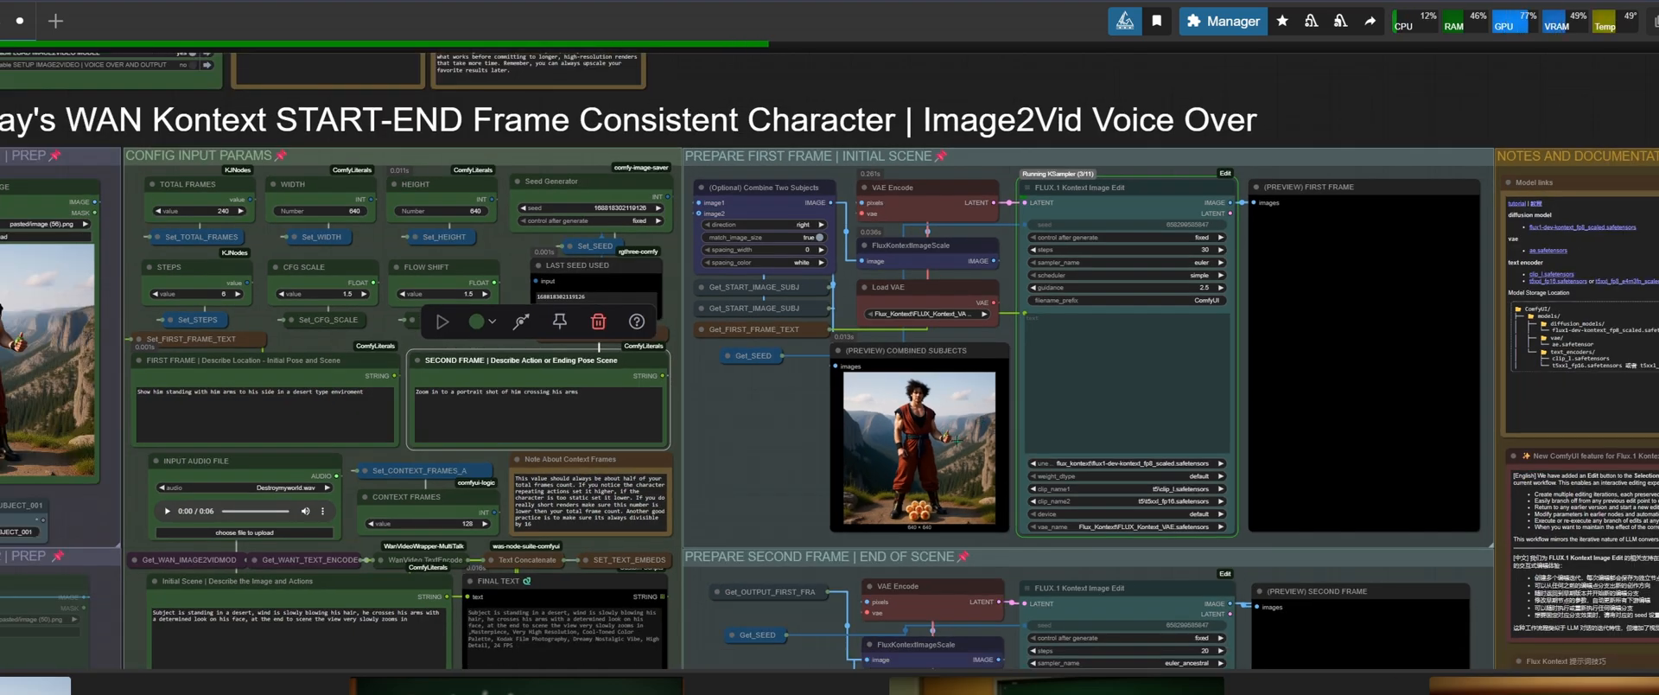
Look over the PREPARE SECOND FRAME group and the scene prompts while the first frame is being generated
{"action": "left_click_drag", "start_coordinate": [840, 422], "coordinate": [924, 315]}
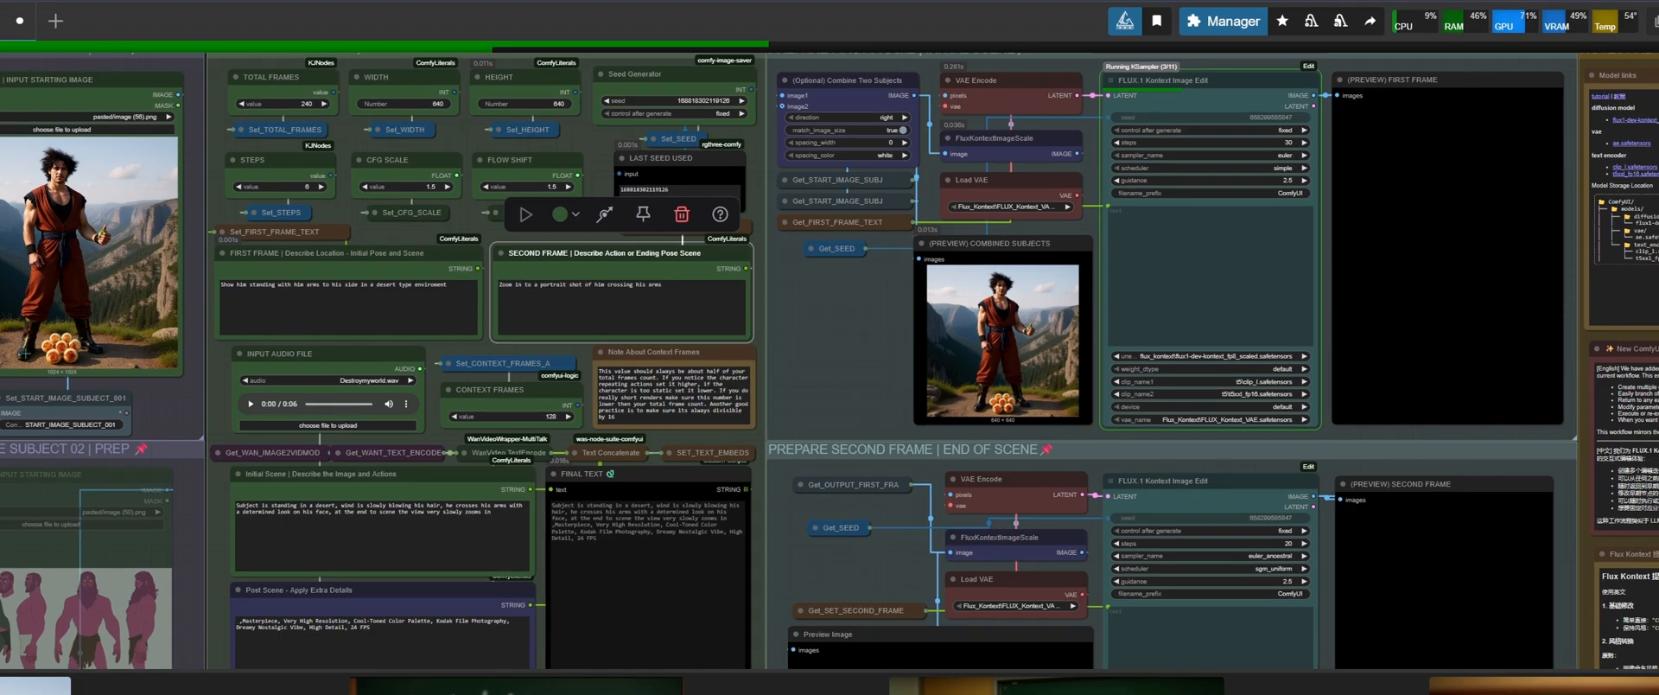
{"action": "scroll", "coordinate": [1073, 478], "scroll_direction": "down", "scroll_amount": 1}
{"action": "left_click_drag", "start_coordinate": [1071, 480], "coordinate": [931, 361]}
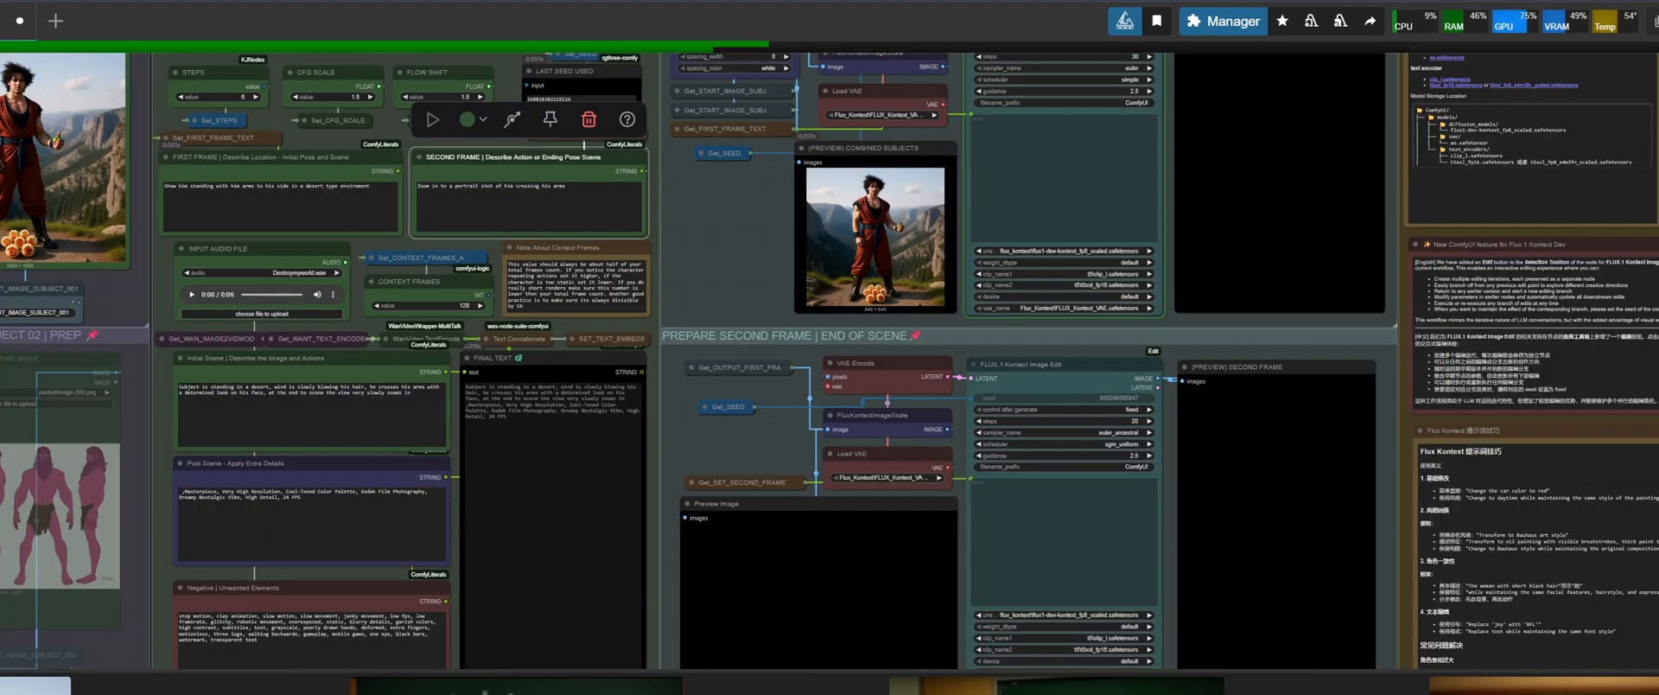
{"action": "left_click_drag", "start_coordinate": [692, 561], "coordinate": [762, 359]}
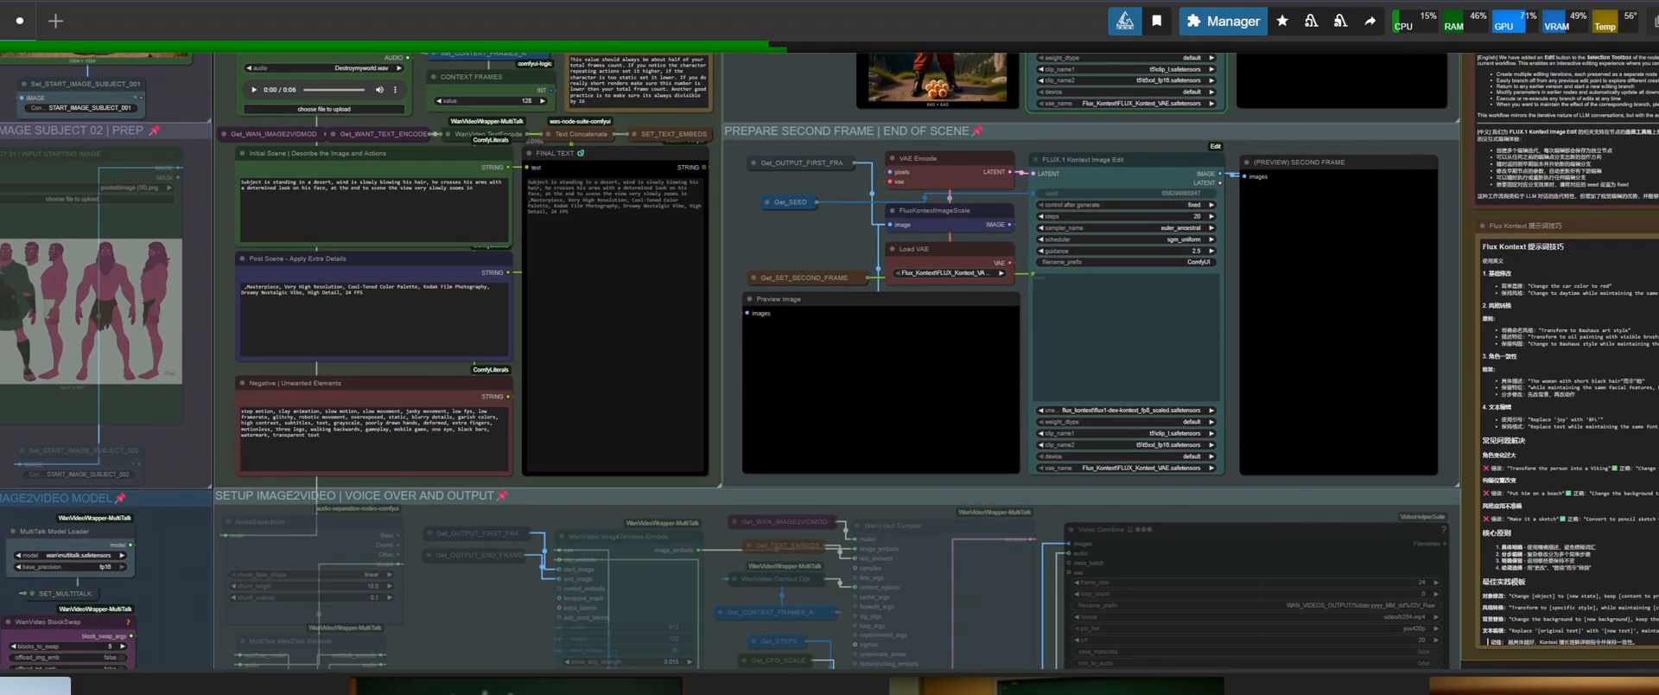
{"action": "left_click_drag", "start_coordinate": [795, 238], "coordinate": [752, 604]}
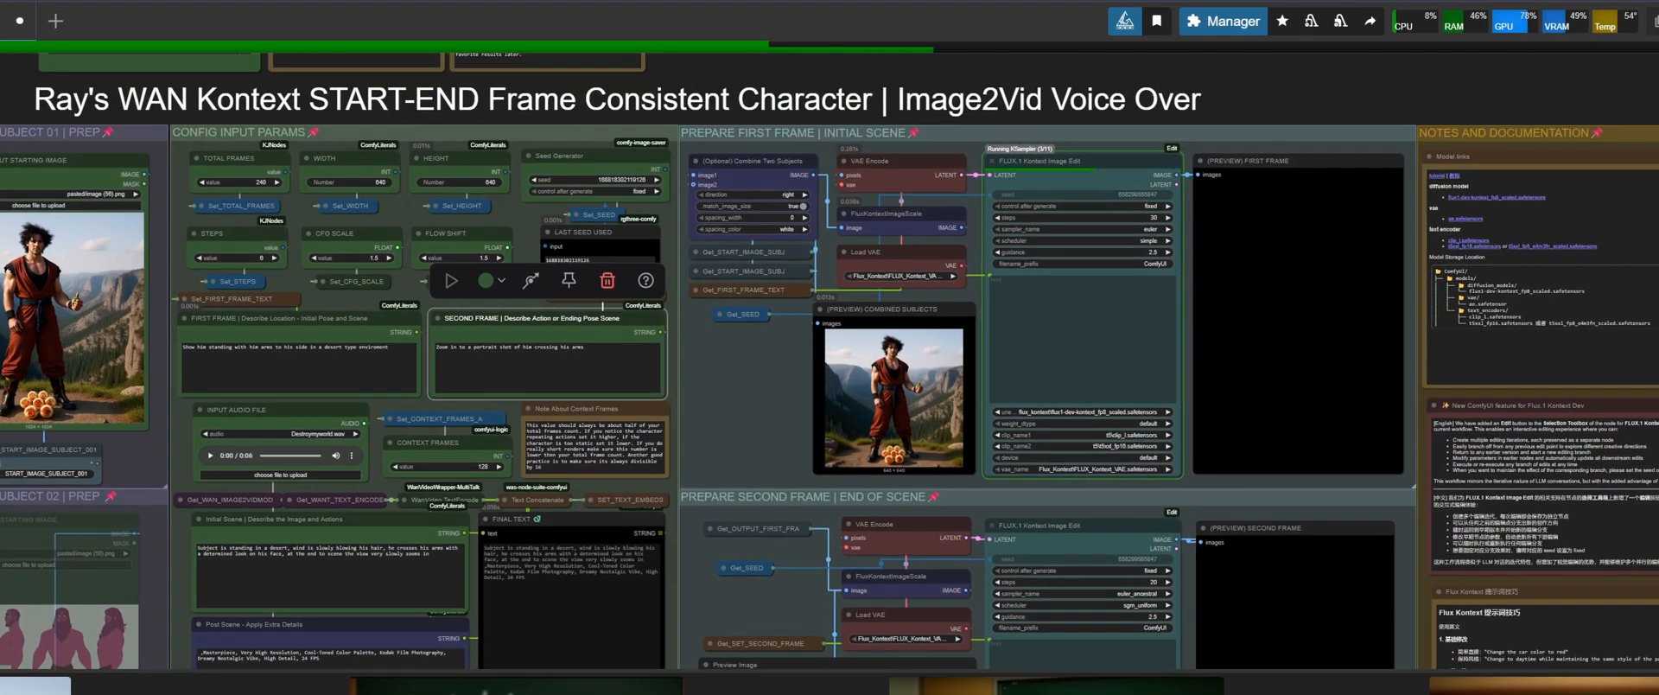
{"action": "left_click_drag", "start_coordinate": [427, 425], "coordinate": [421, 442]}
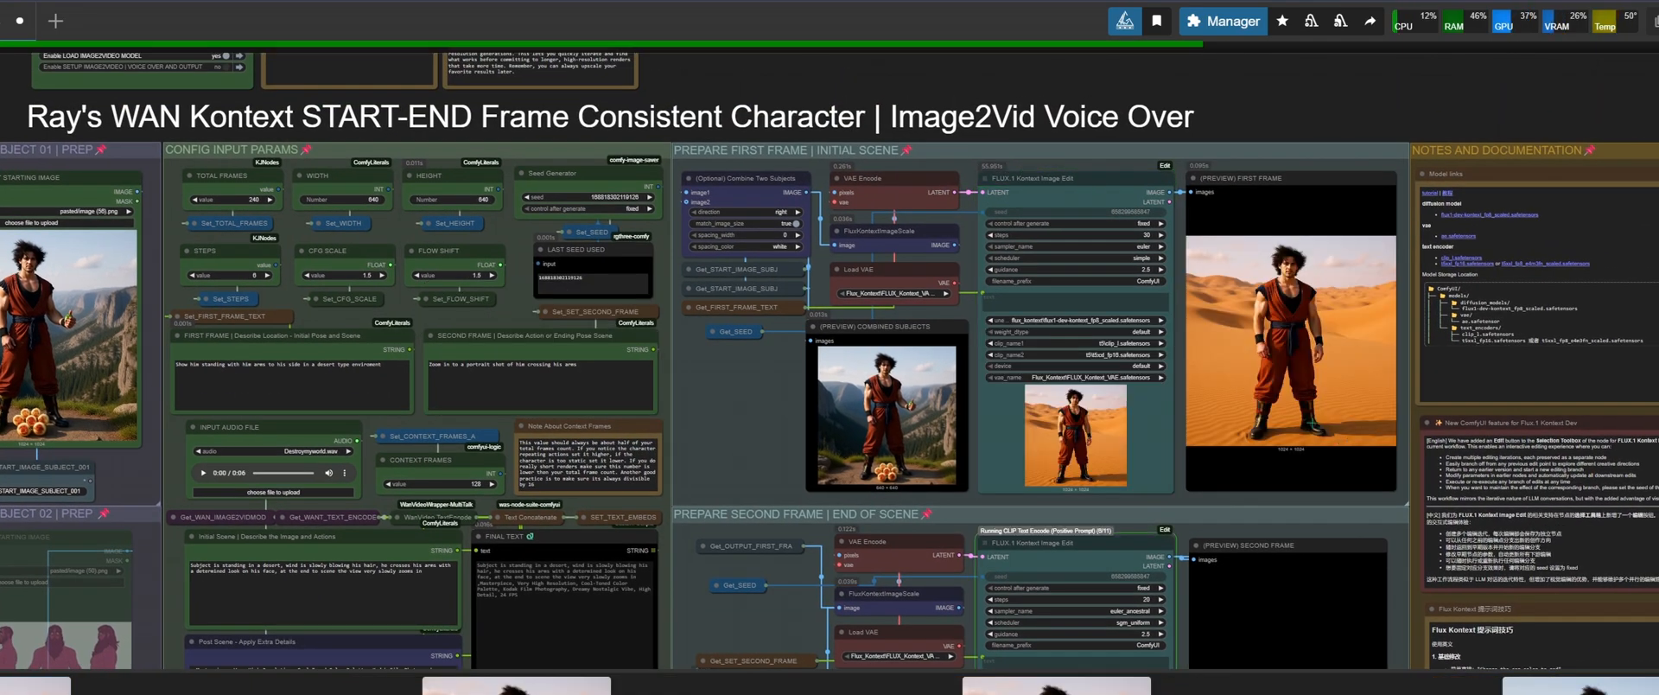
Inspect the generated first frame and compare it with the combined subjects preview
{"action": "scroll", "coordinate": [1501, 516], "scroll_direction": "up", "scroll_amount": 4}
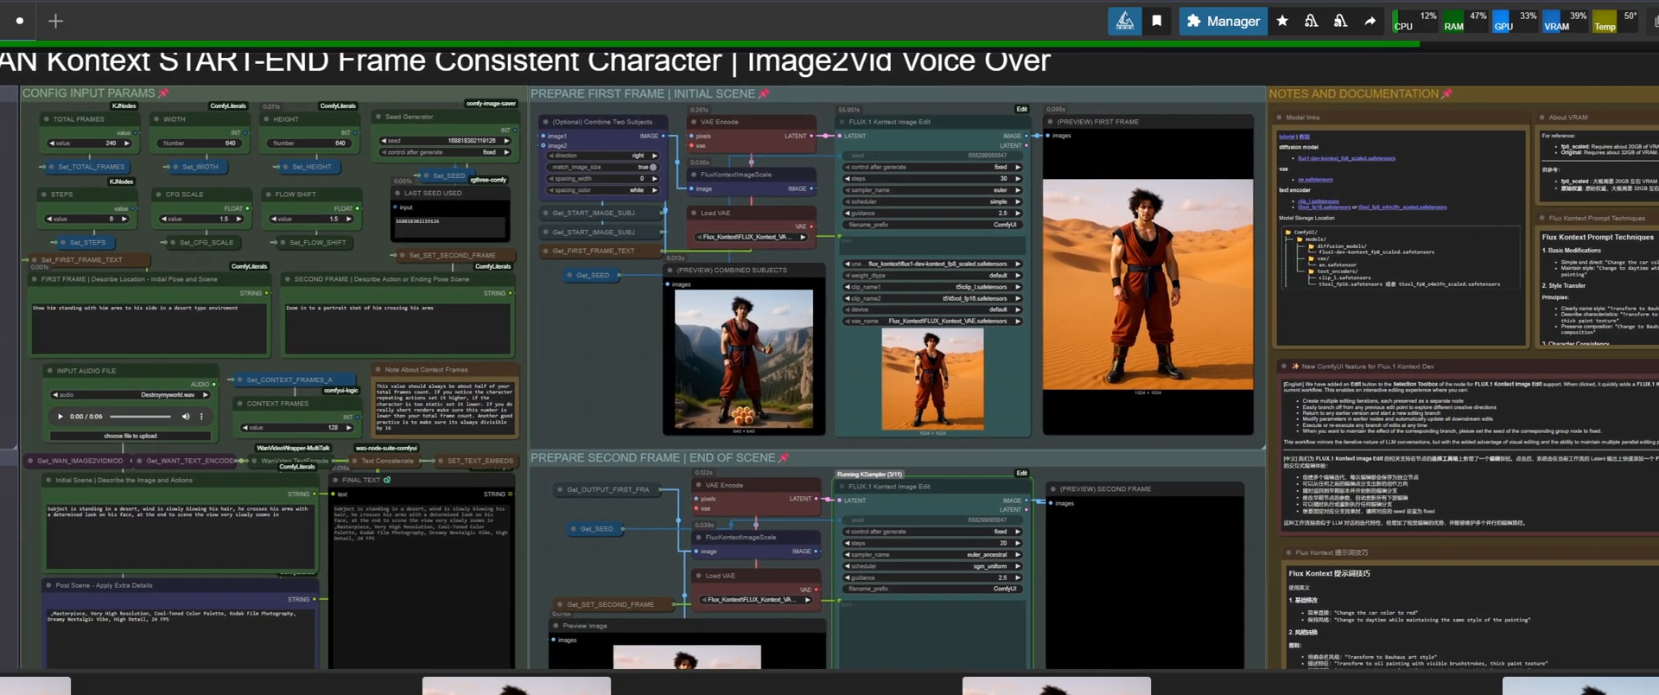
{"action": "scroll", "coordinate": [1141, 281], "scroll_direction": "up", "scroll_amount": 7}
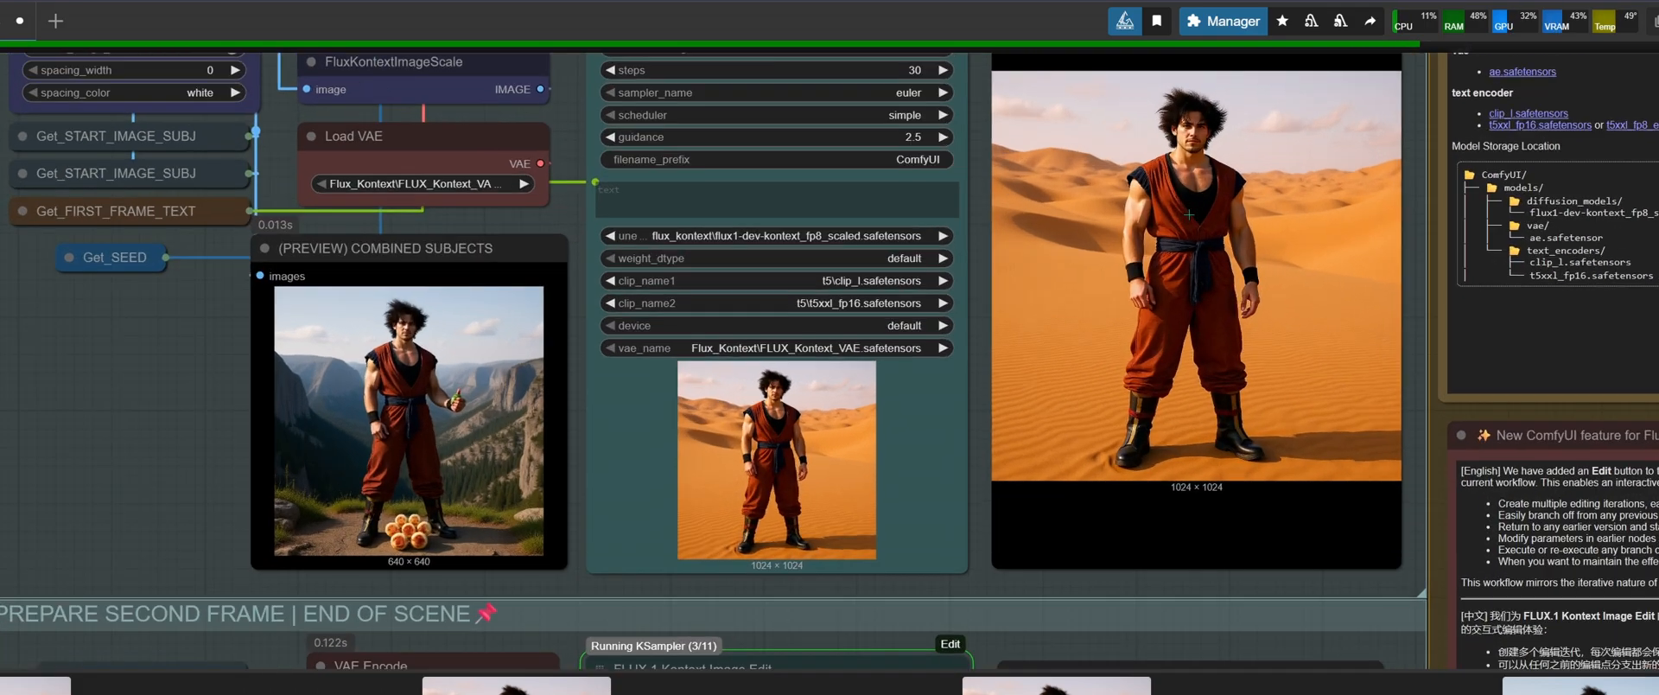
{"action": "scroll", "coordinate": [1109, 309], "scroll_direction": "down", "scroll_amount": 10}
{"action": "scroll", "coordinate": [732, 406], "scroll_direction": "up", "scroll_amount": 4}
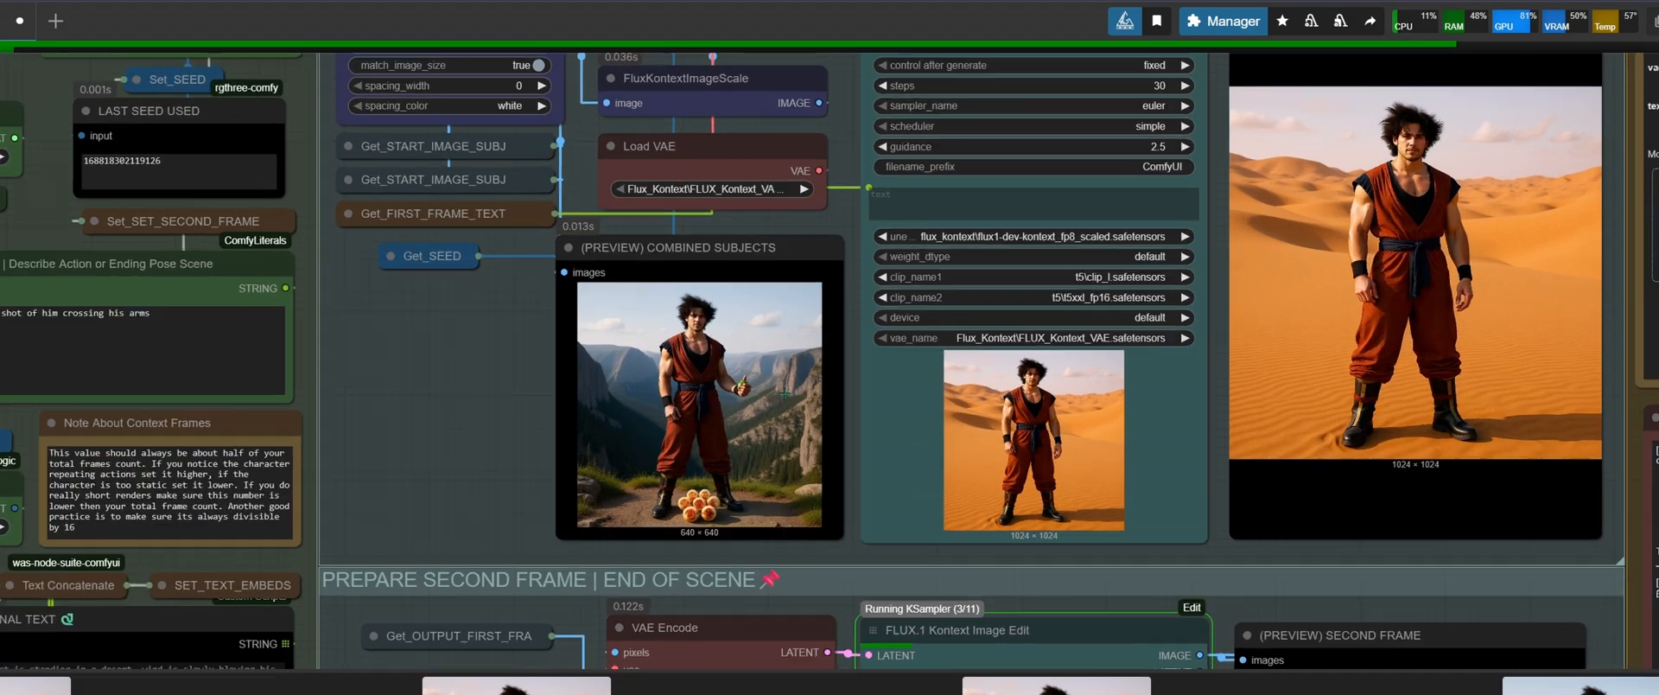
Follow the second-frame generation and inspect the second-frame preview next to its FLUX.1 Kontext Image Edit settings
{"action": "scroll", "coordinate": [778, 346], "scroll_direction": "down", "scroll_amount": 6}
{"action": "scroll", "coordinate": [858, 206], "scroll_direction": "up", "scroll_amount": 5}
{"action": "left_click_drag", "start_coordinate": [858, 206], "coordinate": [741, 90]}
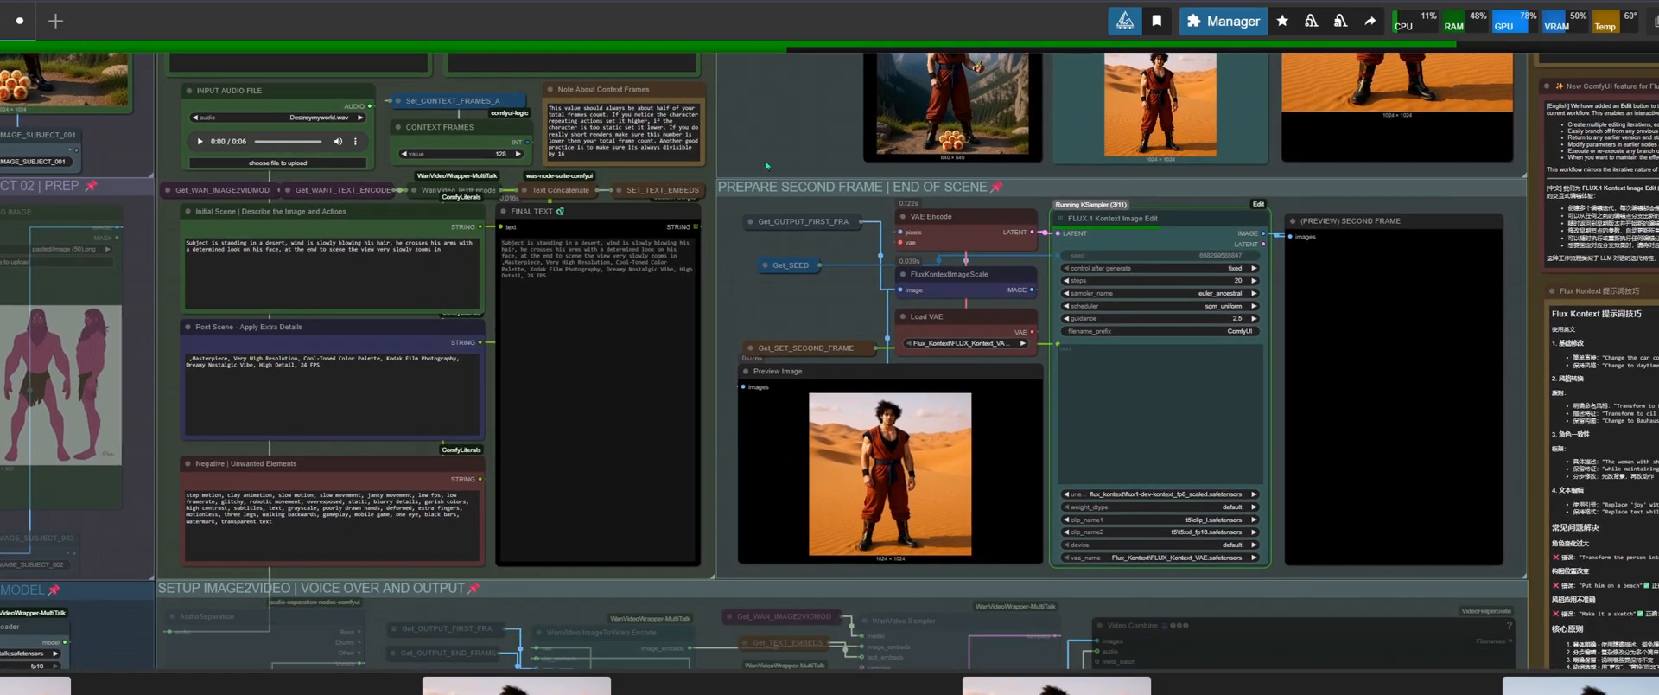
{"action": "left_click_drag", "start_coordinate": [797, 323], "coordinate": [758, 277]}
{"action": "scroll", "coordinate": [897, 326], "scroll_direction": "up", "scroll_amount": 5}
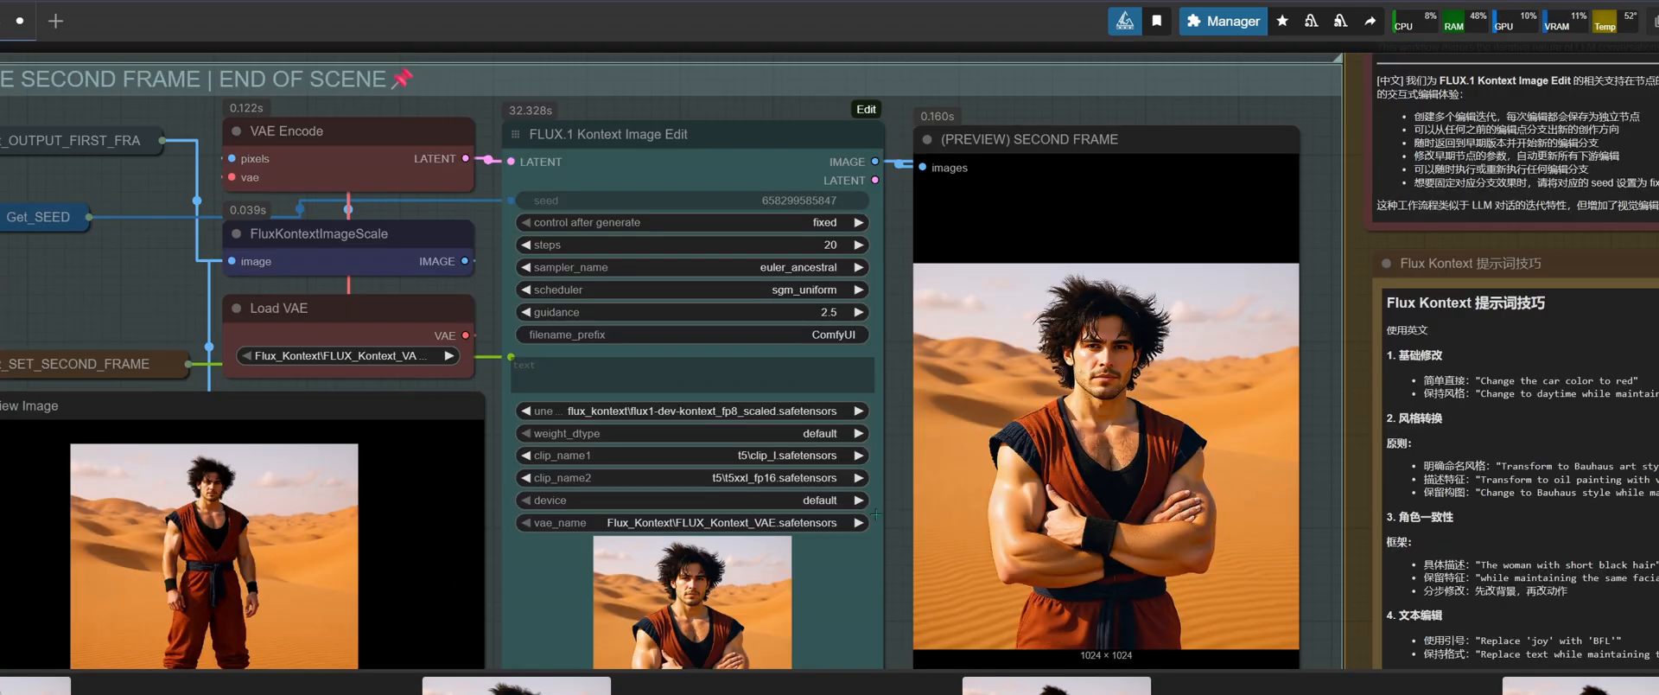
{"action": "scroll", "coordinate": [1206, 478], "scroll_direction": "down", "scroll_amount": 2}
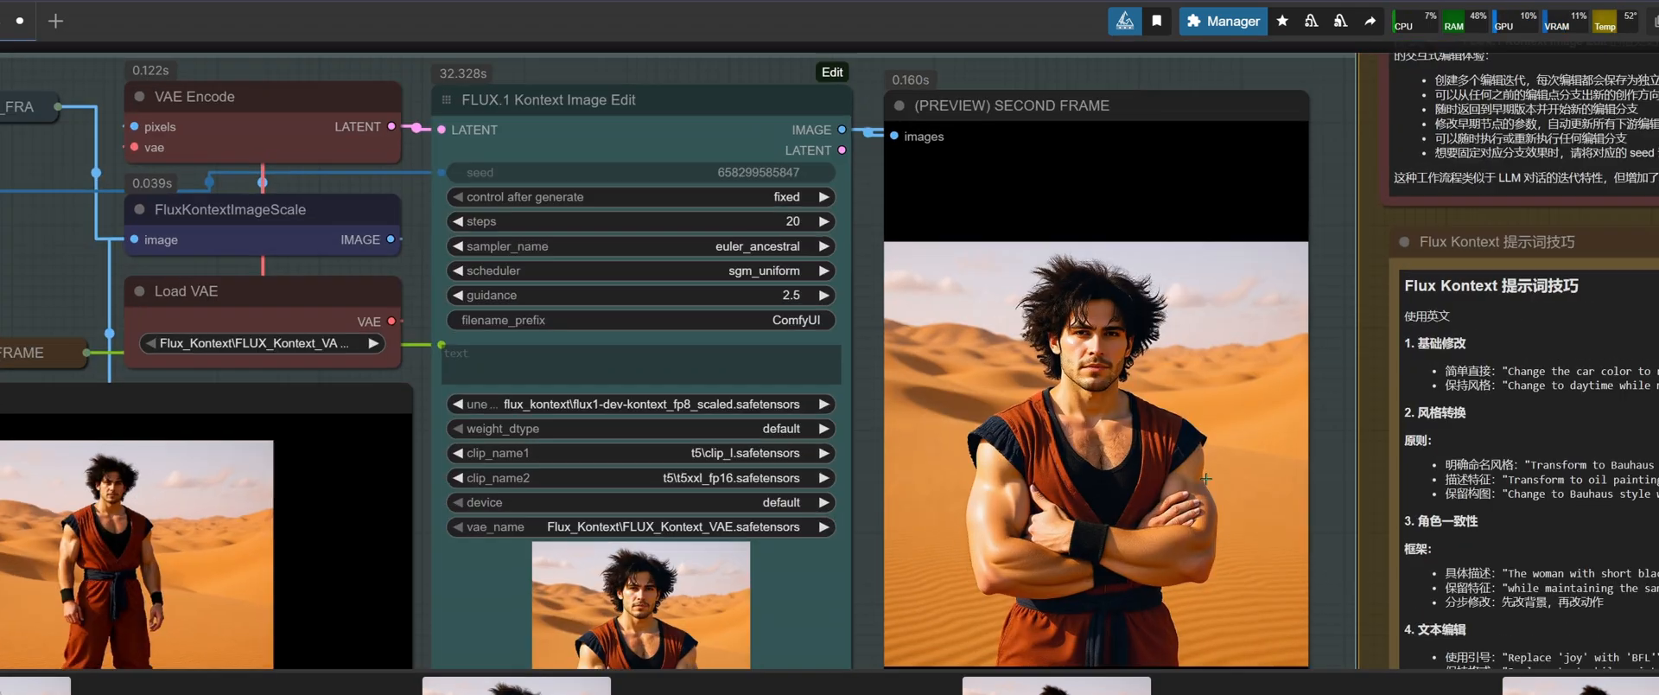
{"action": "scroll", "coordinate": [1206, 478], "scroll_direction": "up", "scroll_amount": 2}
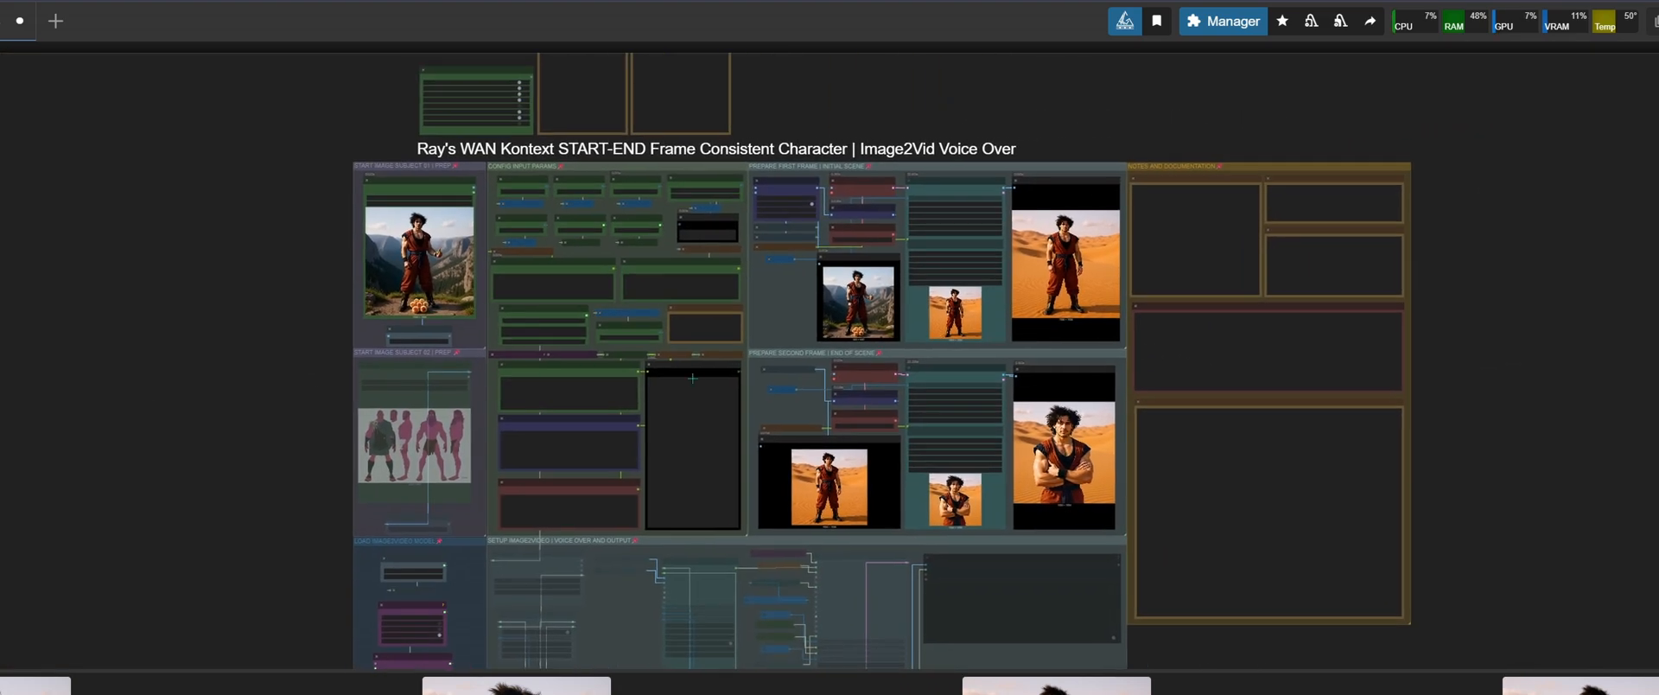
Review the scene description prompts, both generated frames and the disabled SETUP IMAGE2VIDEO | VOICE OVER AND OUTPUT group
{"action": "scroll", "coordinate": [950, 260], "scroll_direction": "up", "scroll_amount": 10}
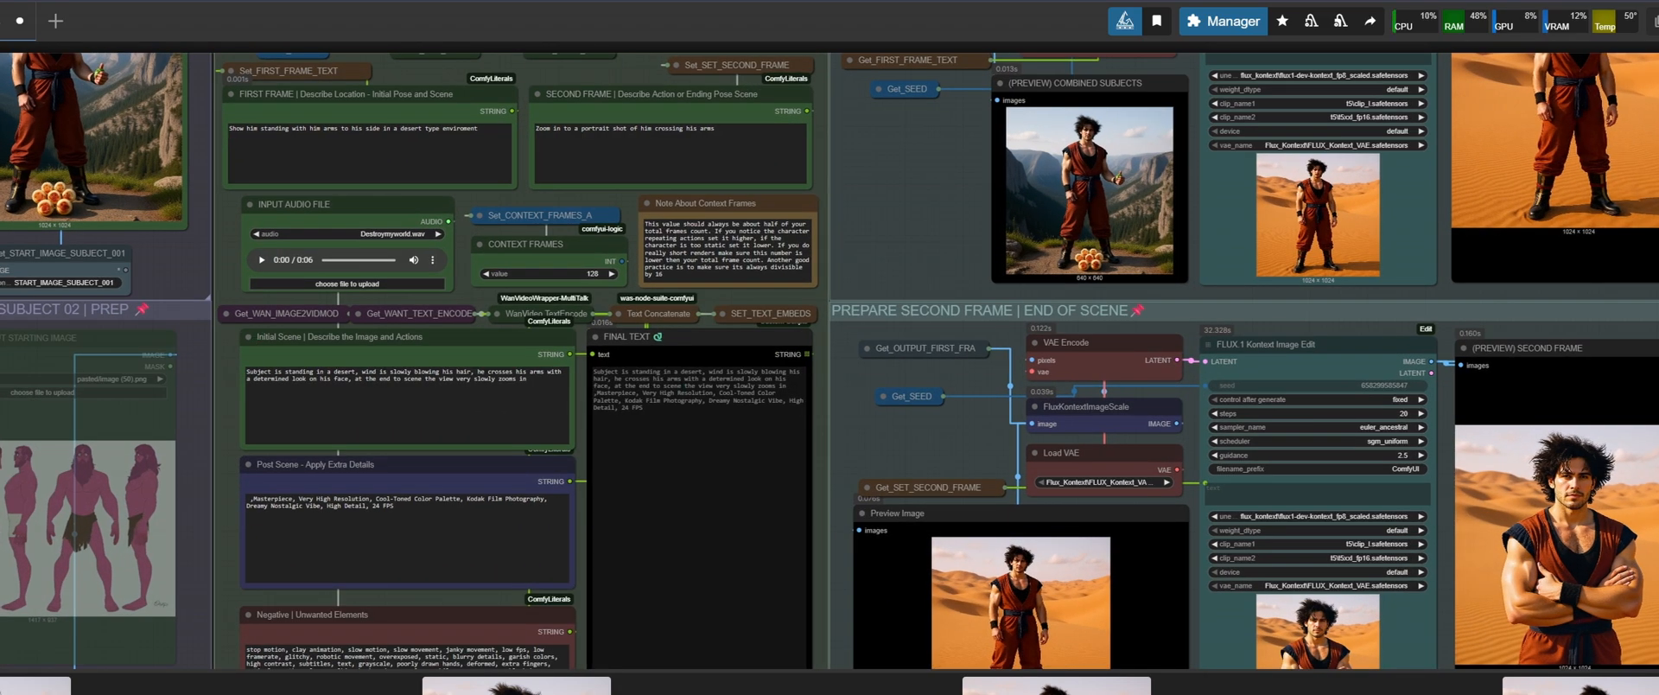
{"action": "left_click_drag", "start_coordinate": [925, 234], "coordinate": [1108, 149]}
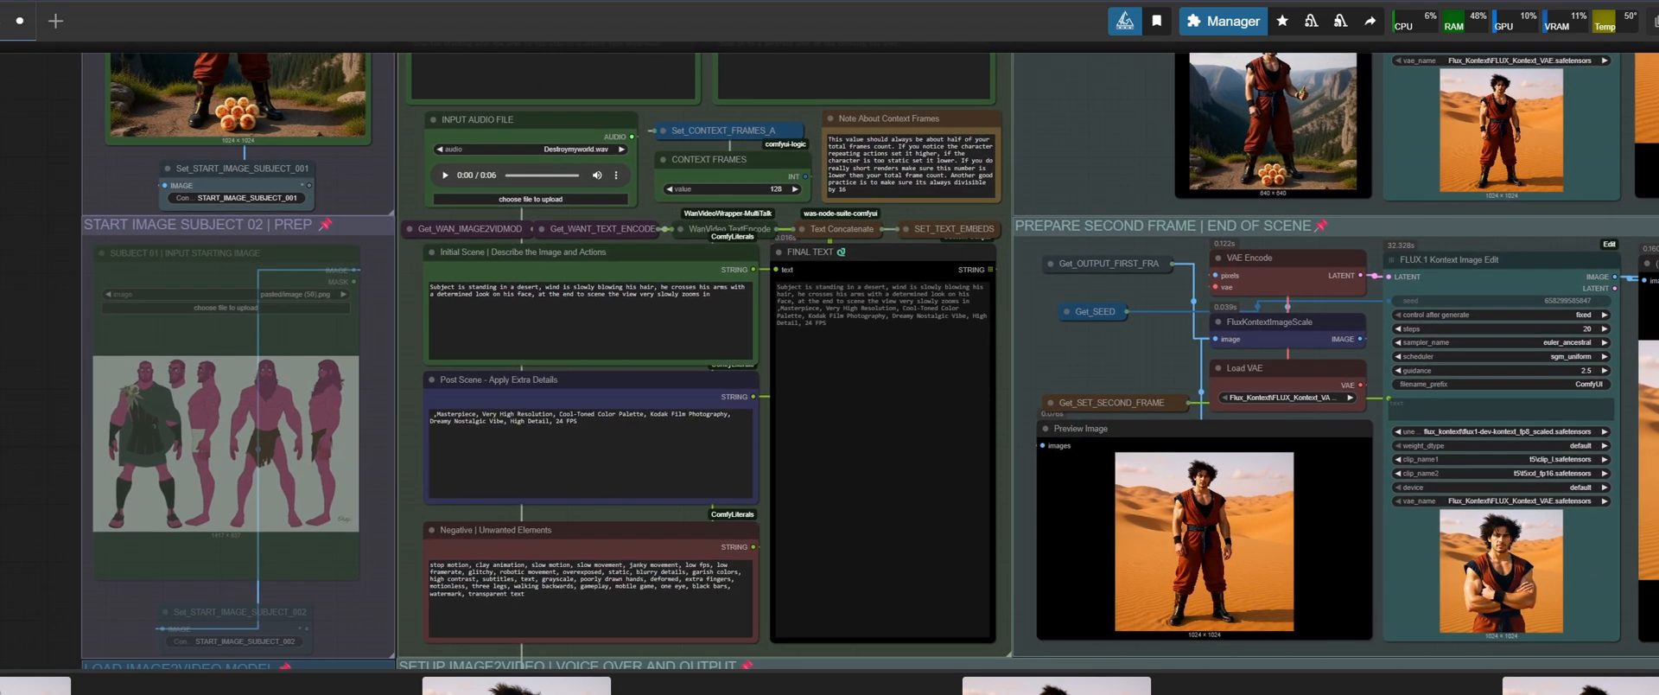
{"action": "scroll", "coordinate": [32, 368], "scroll_direction": "down", "scroll_amount": 5}
{"action": "scroll", "coordinate": [32, 368], "scroll_direction": "up", "scroll_amount": 1}
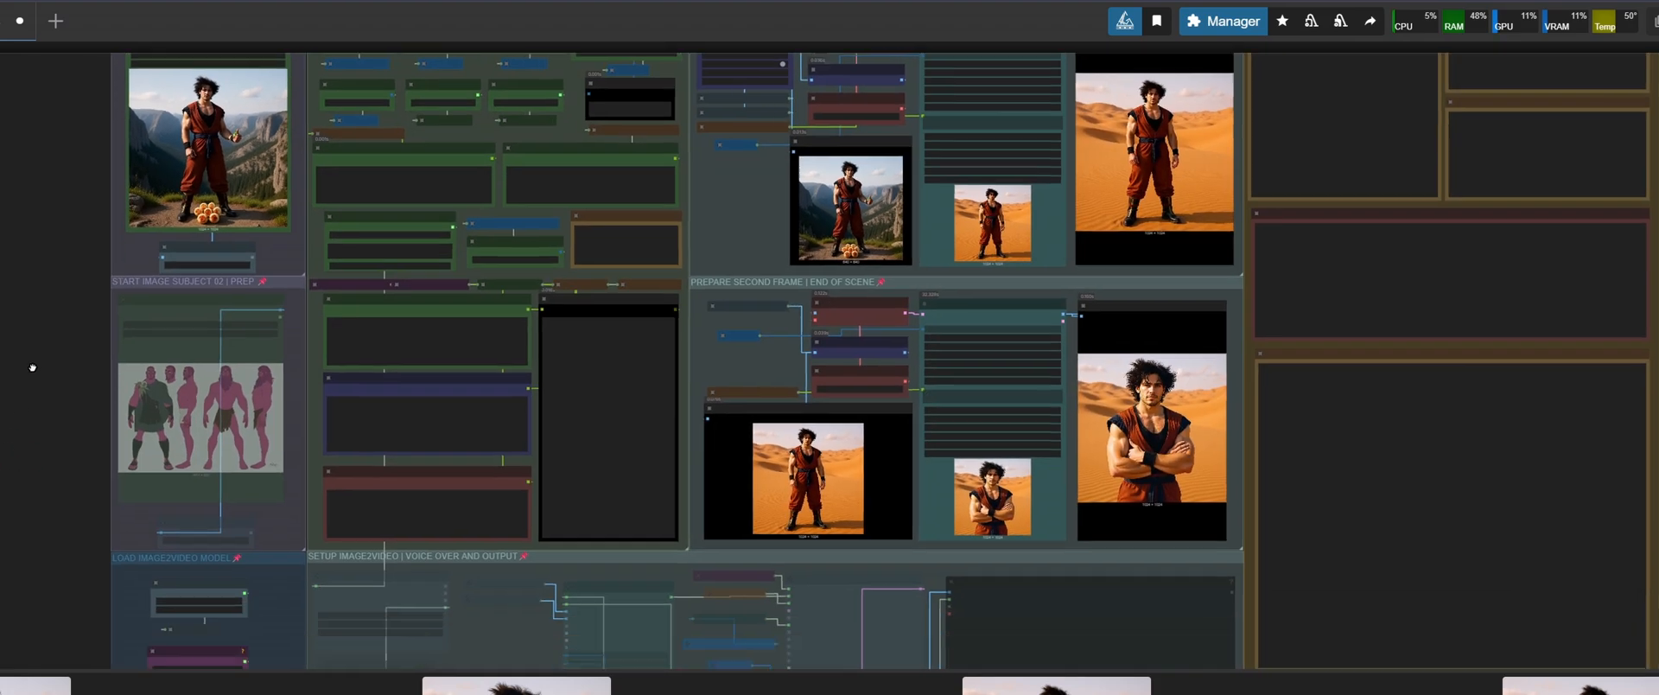
{"action": "left_click_drag", "start_coordinate": [32, 368], "coordinate": [83, 231]}
{"action": "scroll", "coordinate": [581, 294], "scroll_direction": "up", "scroll_amount": 7}
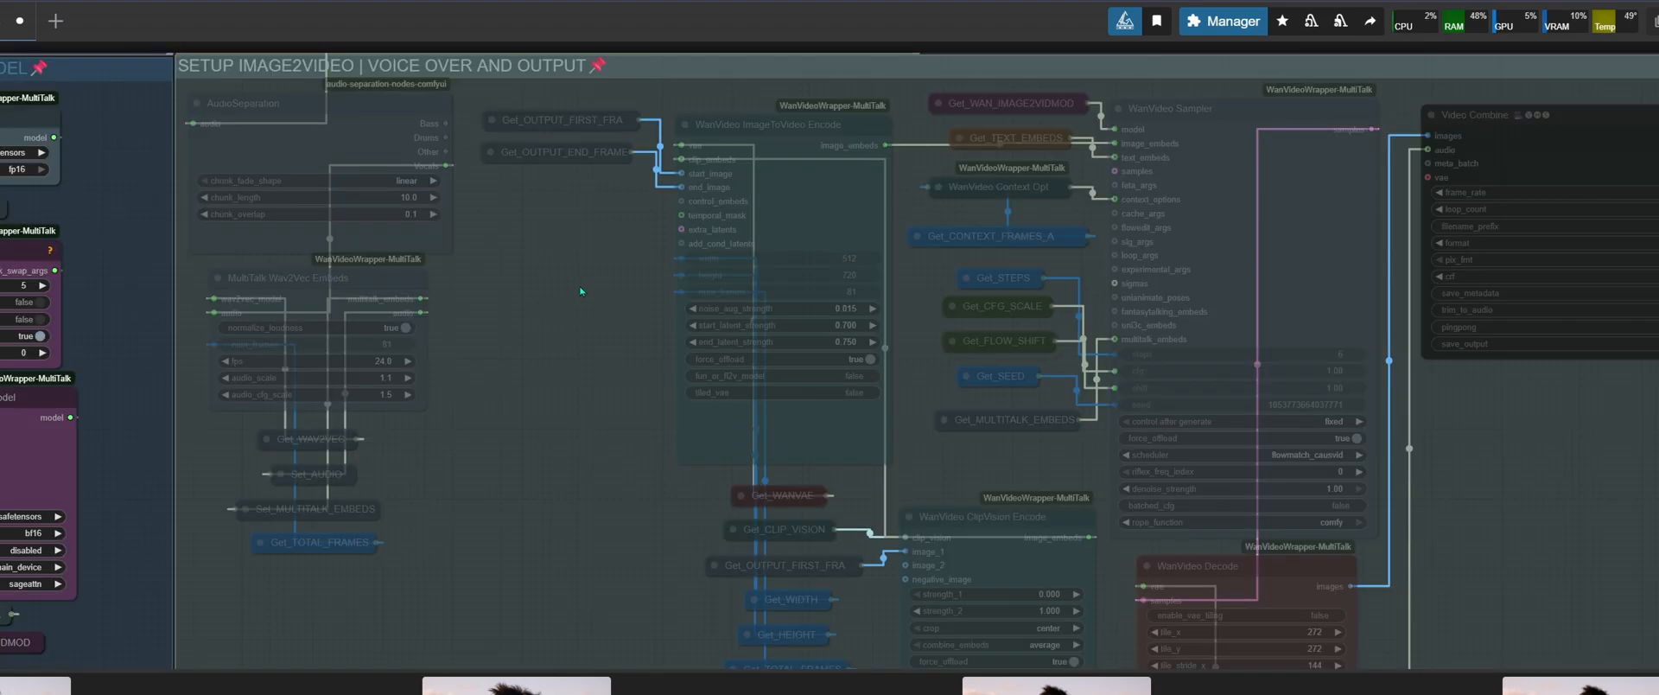
Enable the SETUP IMAGE2VIDEO | VOICE OVER AND OUTPUT group in the Fast Groups Muter
{"action": "key", "text": "1"}
{"action": "scroll", "coordinate": [548, 306], "scroll_direction": "up", "scroll_amount": 3}
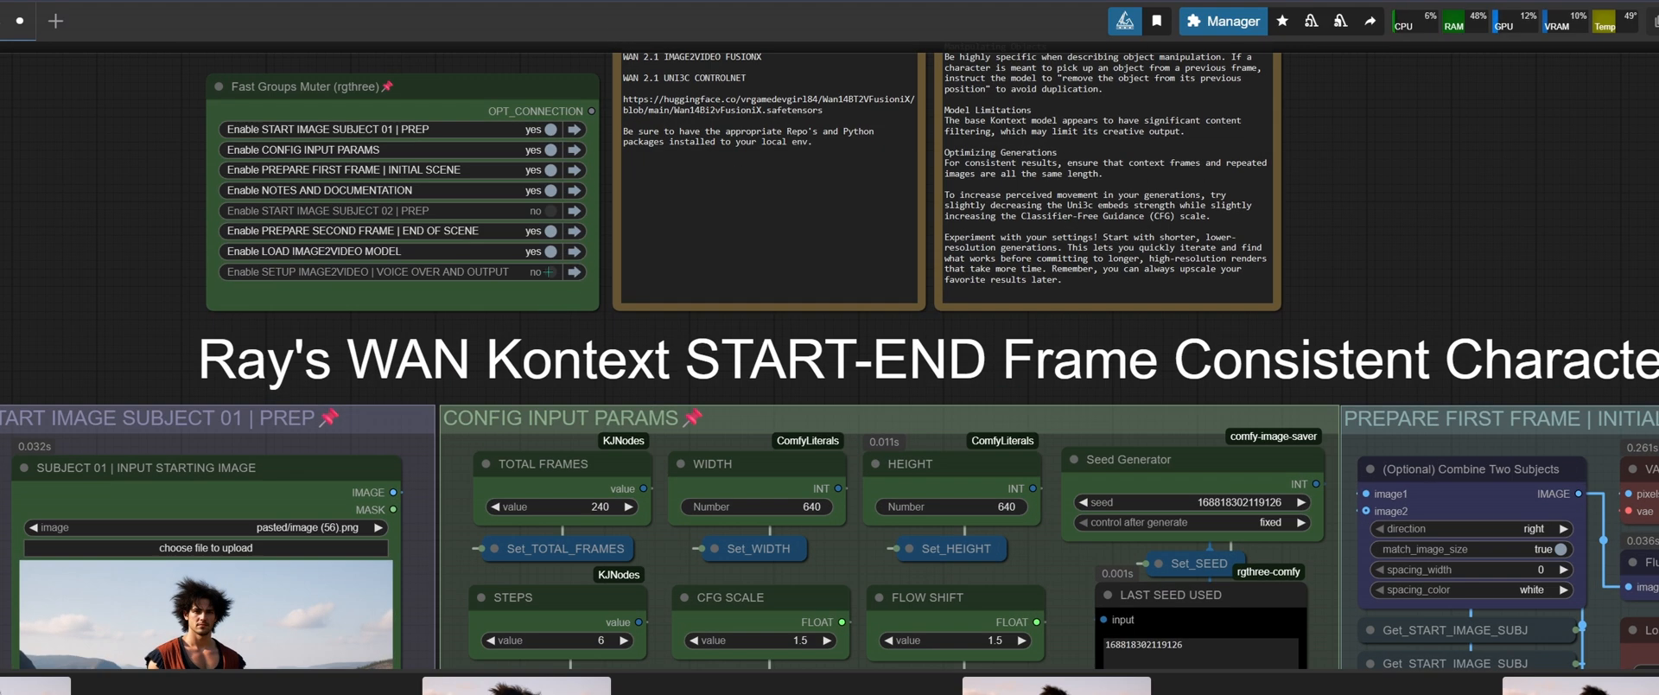
{"action": "left_click", "coordinate": [548, 272]}
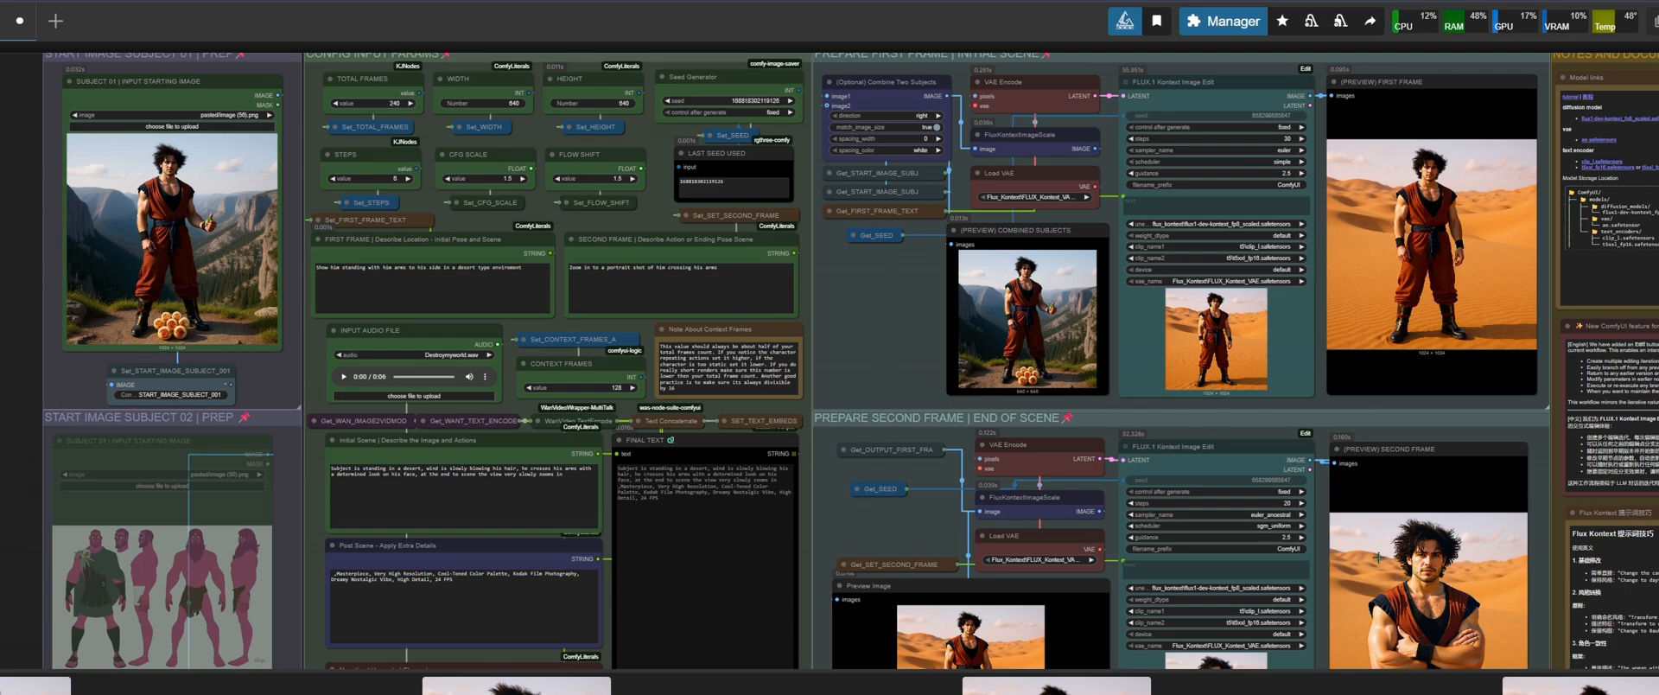
Play the input audio file Destroymyworld.wav to check the length of the voice-over clip
{"action": "left_click_drag", "start_coordinate": [821, 615], "coordinate": [850, 91]}
{"action": "left_click_drag", "start_coordinate": [512, 461], "coordinate": [481, 349]}
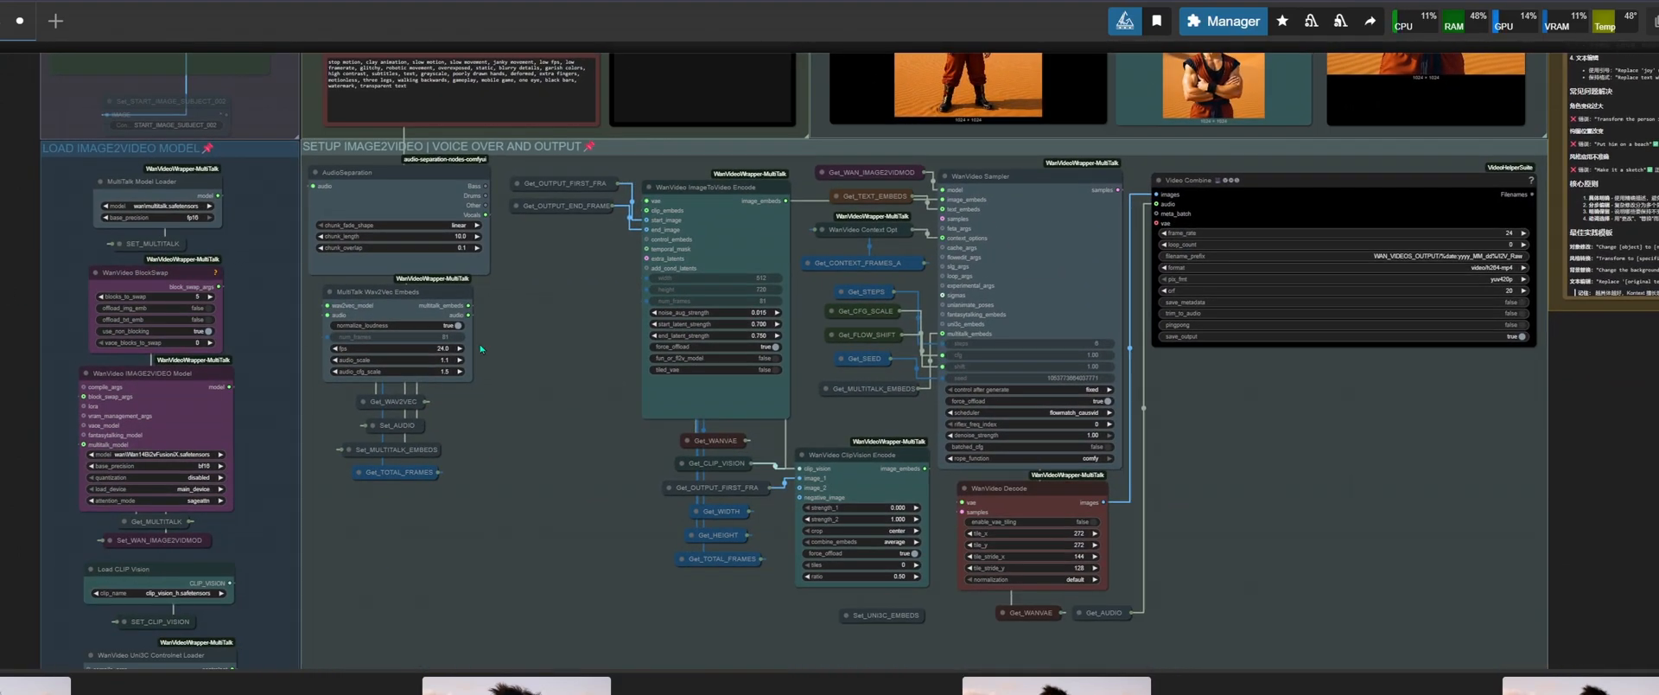
{"action": "left_click_drag", "start_coordinate": [485, 90], "coordinate": [404, 639]}
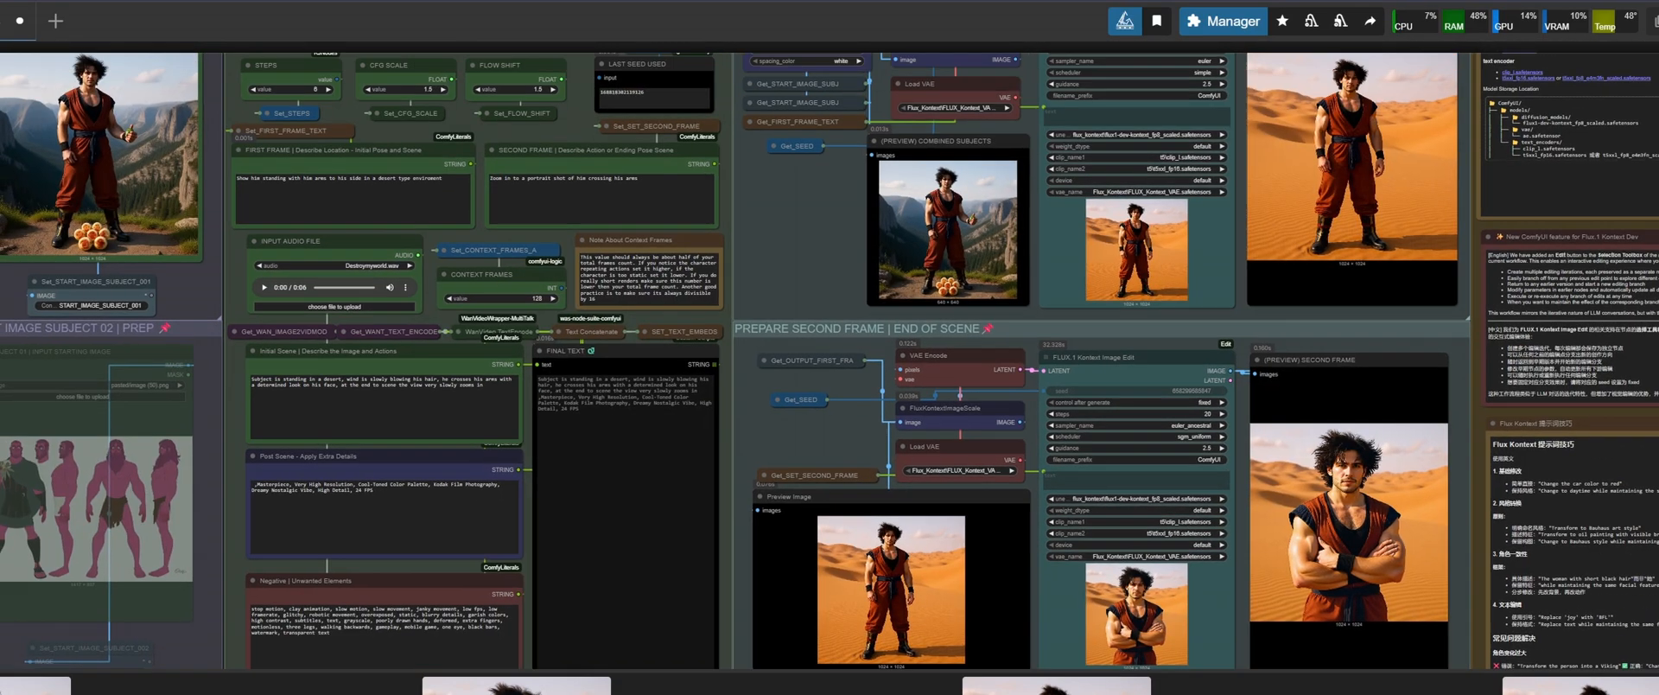
{"action": "left_click_drag", "start_coordinate": [405, 285], "coordinate": [525, 370]}
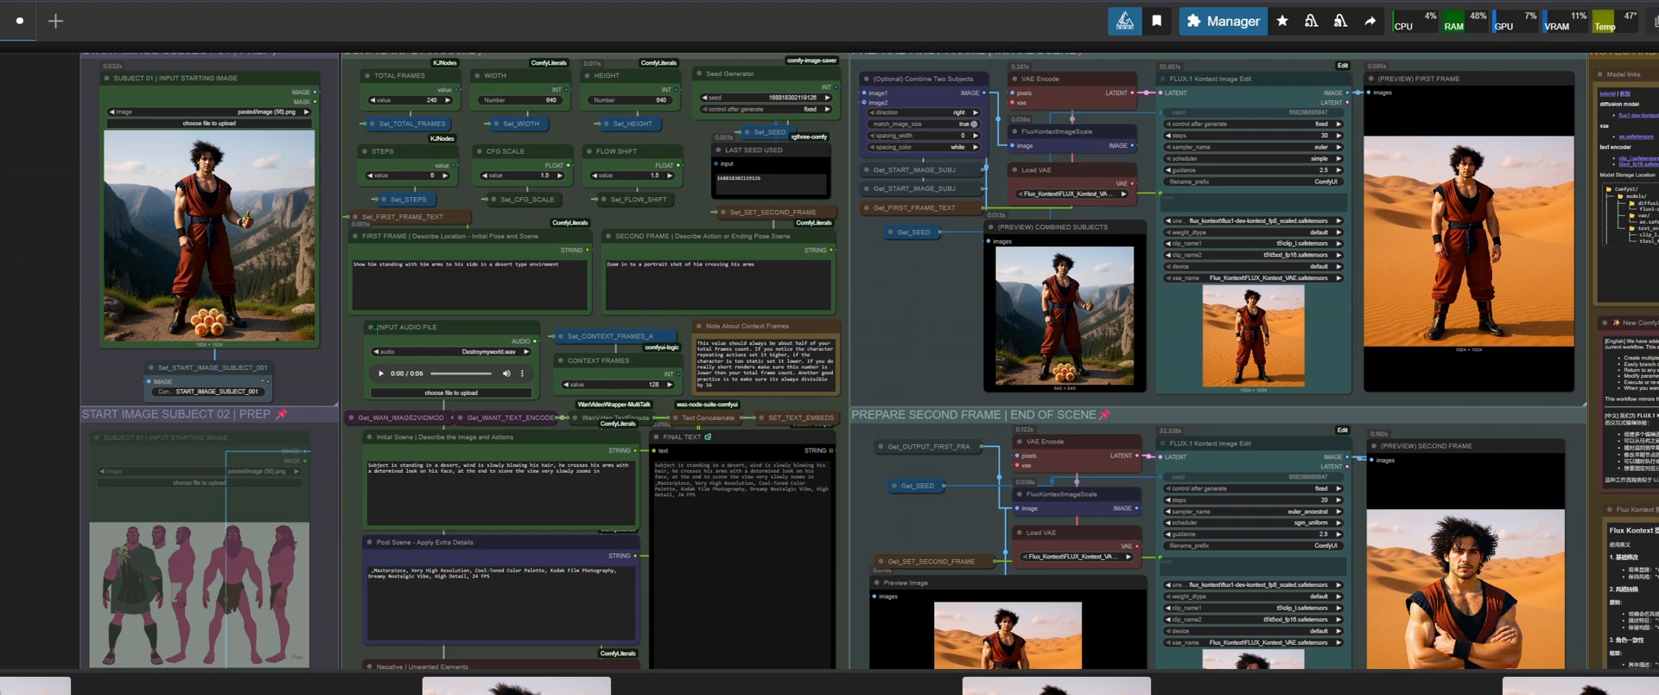
{"action": "scroll", "coordinate": [381, 373], "scroll_direction": "up", "scroll_amount": 8}
{"action": "left_click", "coordinate": [381, 373]}
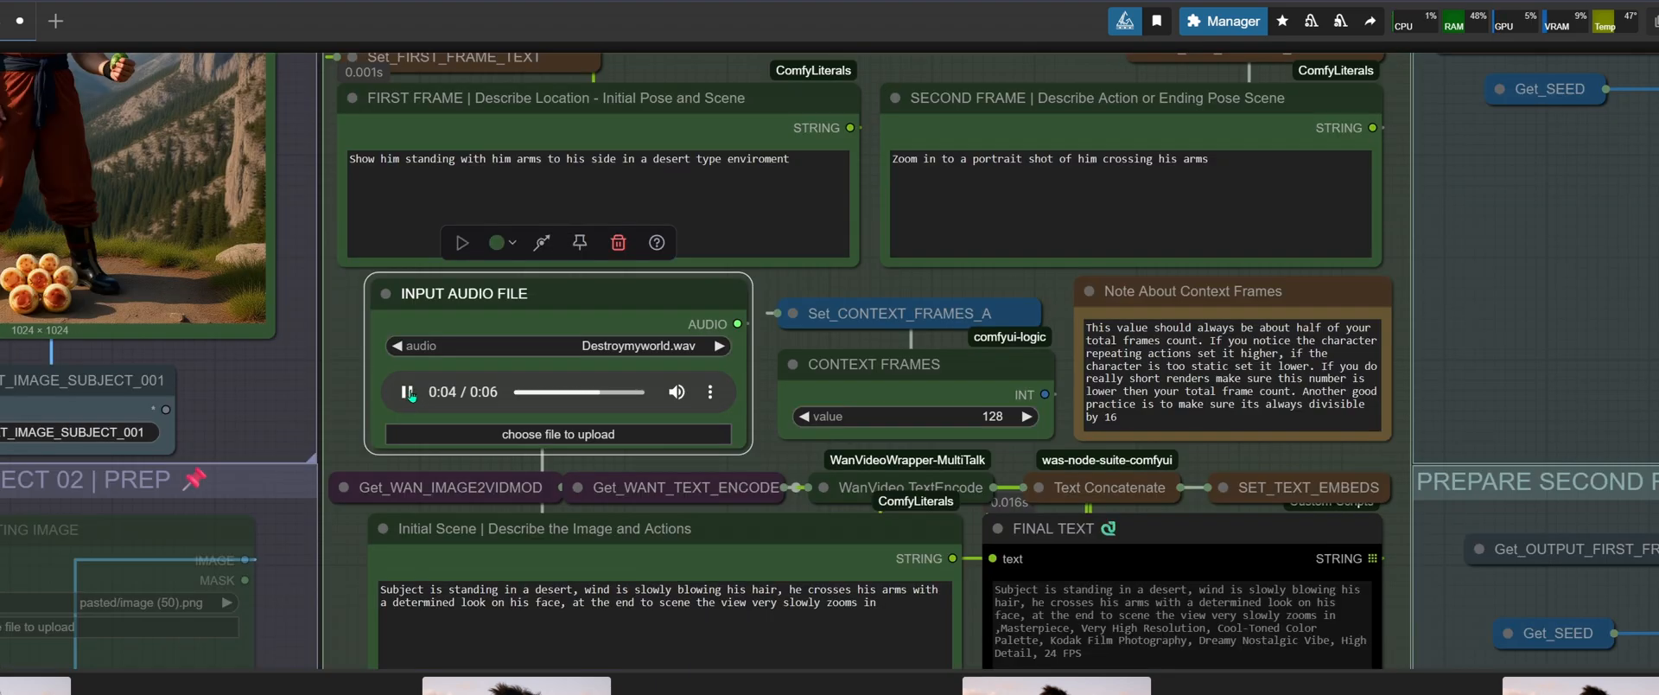
{"action": "scroll", "coordinate": [411, 396], "scroll_direction": "down", "scroll_amount": 10}
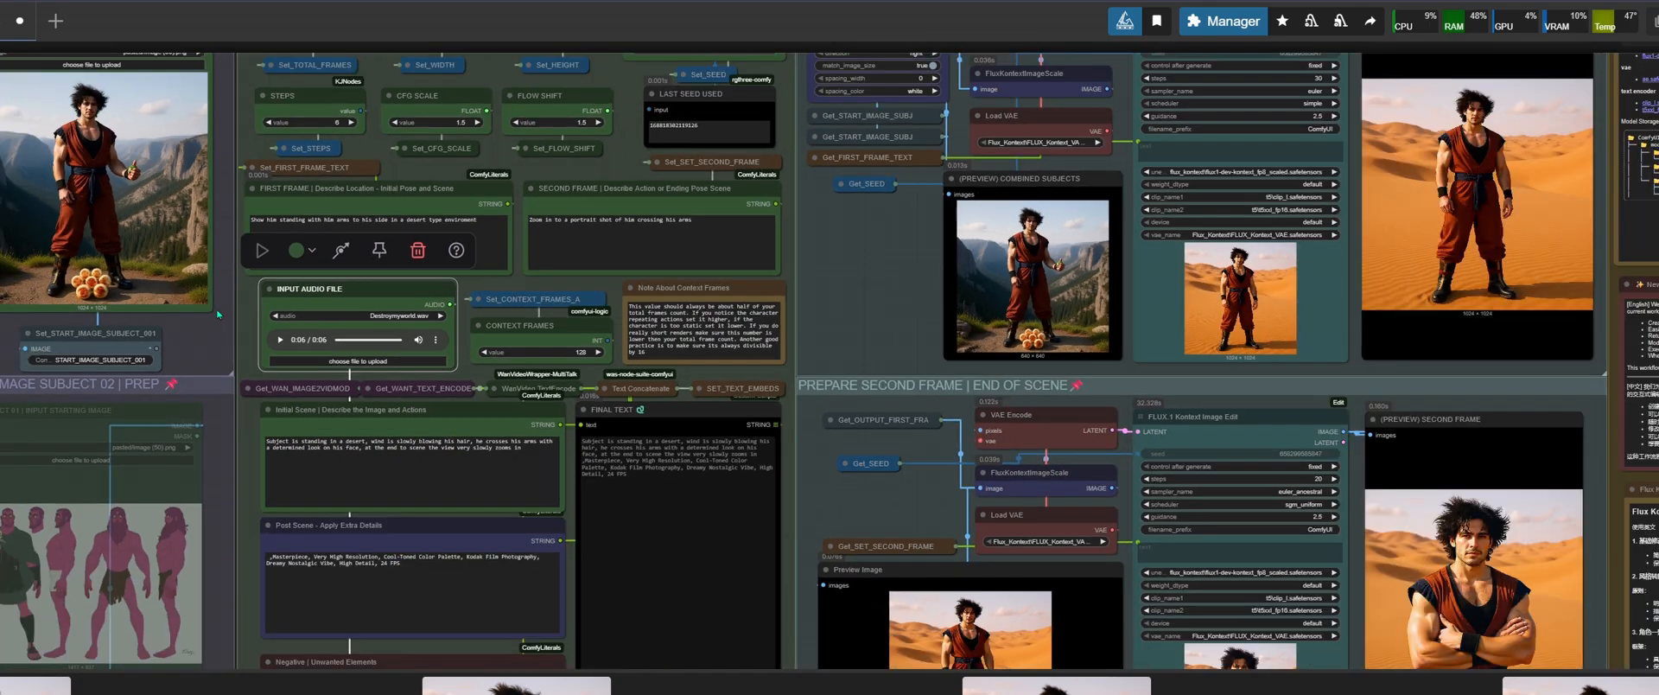
Review the generated frame previews, the SETUP IMAGE2VIDEO | VOICE OVER AND OUTPUT nodes and the config input parameters
{"action": "scroll", "coordinate": [1308, 276], "scroll_direction": "up", "scroll_amount": 13}
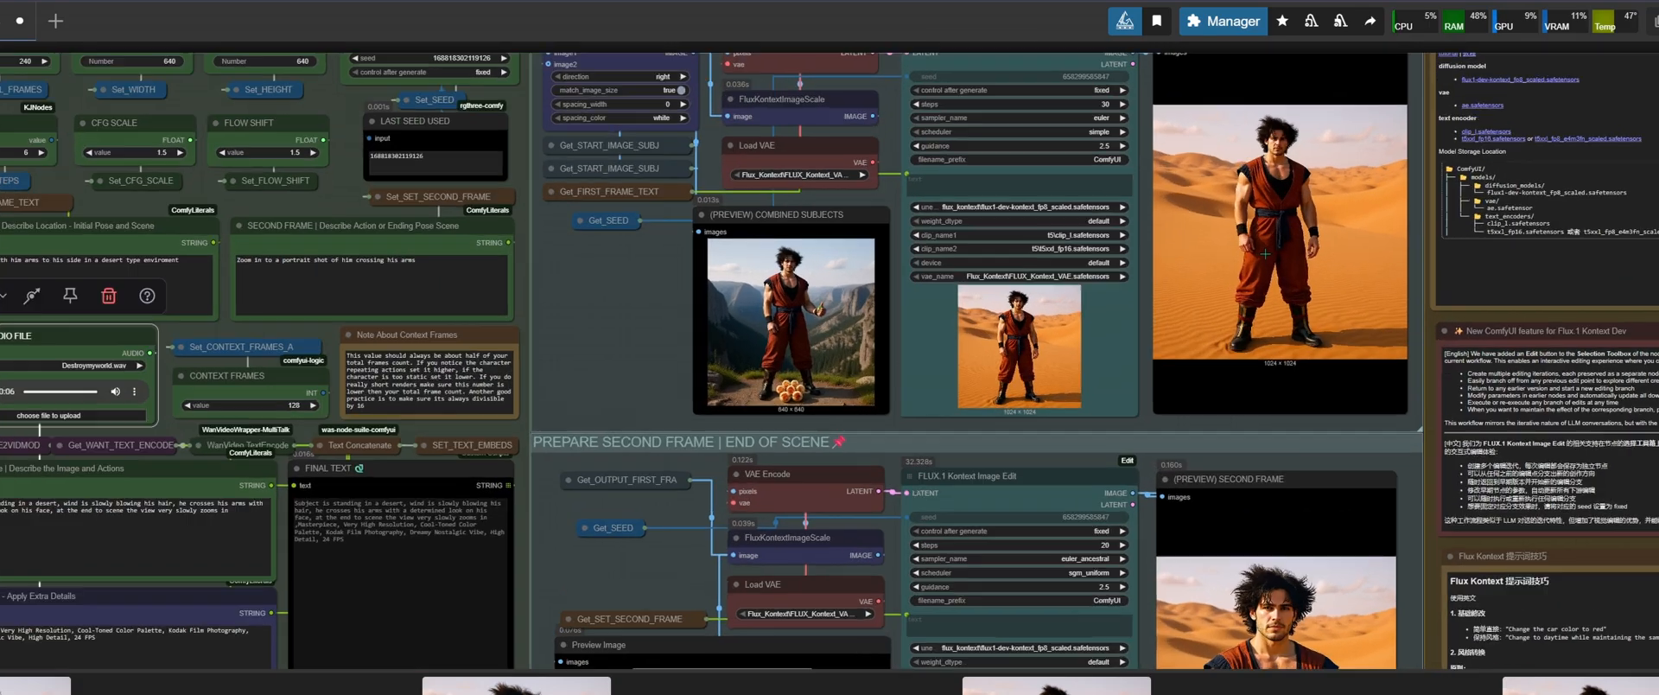
{"action": "scroll", "coordinate": [1305, 263], "scroll_direction": "down", "scroll_amount": 9}
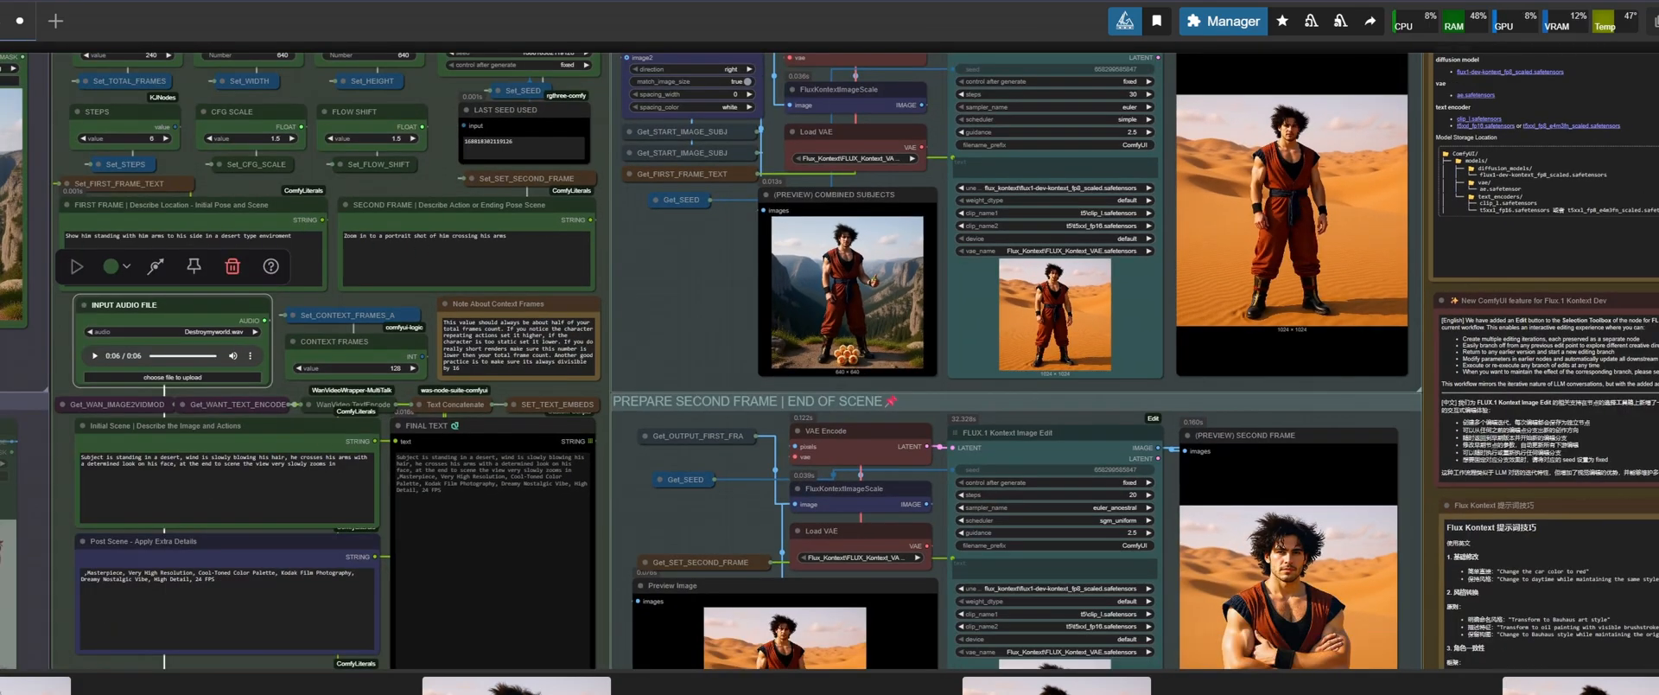
{"action": "scroll", "coordinate": [130, 259], "scroll_direction": "down", "scroll_amount": 4}
{"action": "scroll", "coordinate": [819, 437], "scroll_direction": "up", "scroll_amount": 12}
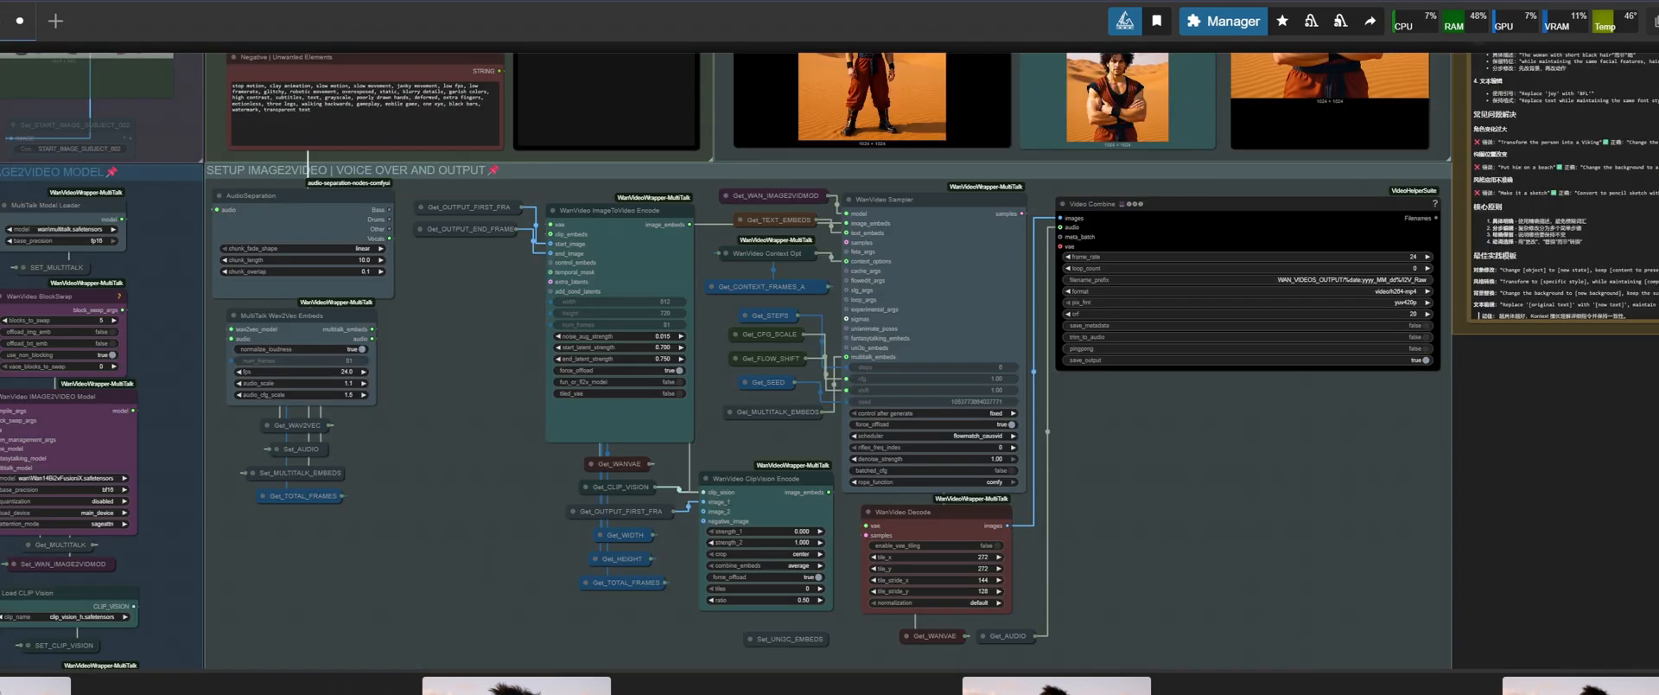
{"action": "left_click_drag", "start_coordinate": [724, 86], "coordinate": [830, 657]}
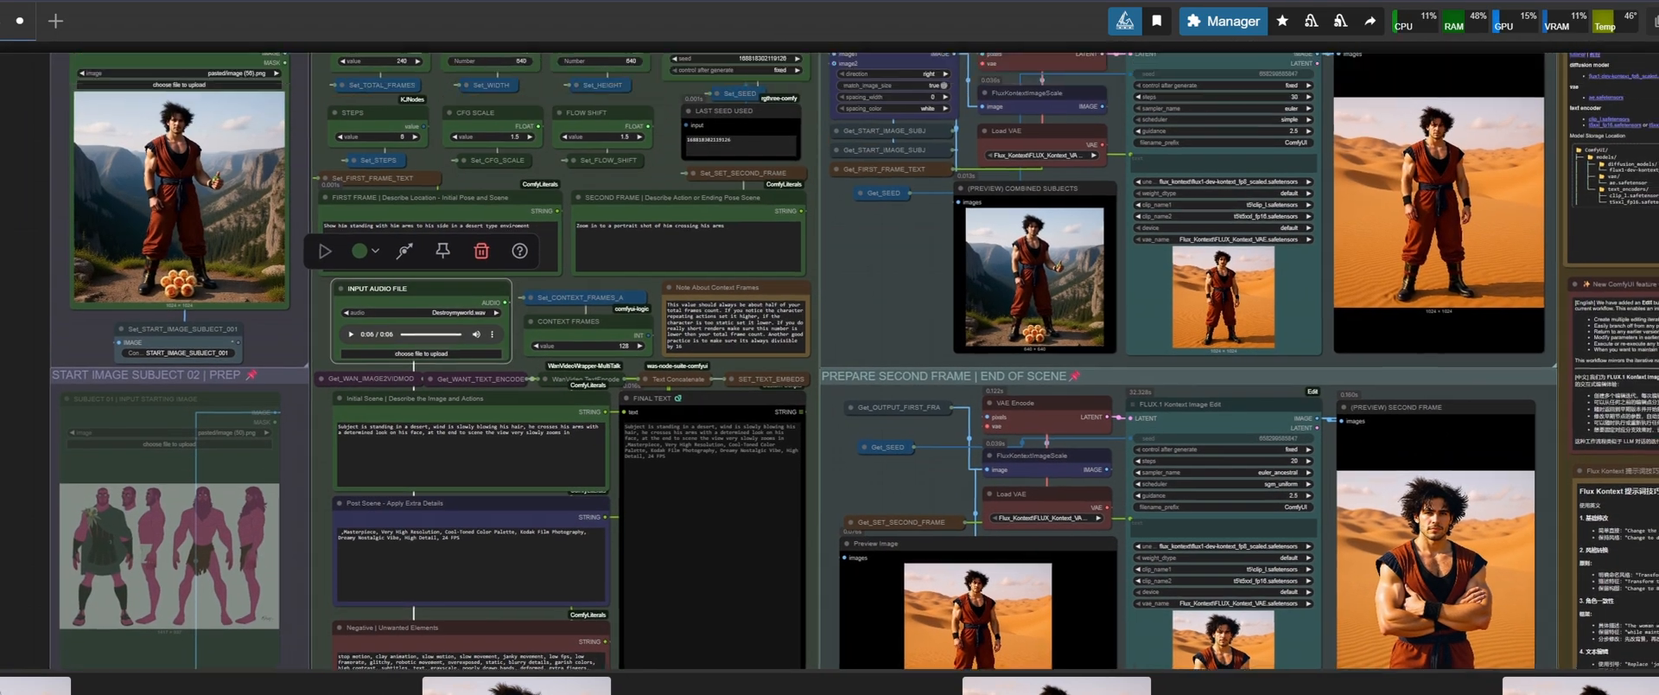
{"action": "left_click_drag", "start_coordinate": [358, 103], "coordinate": [343, 190]}
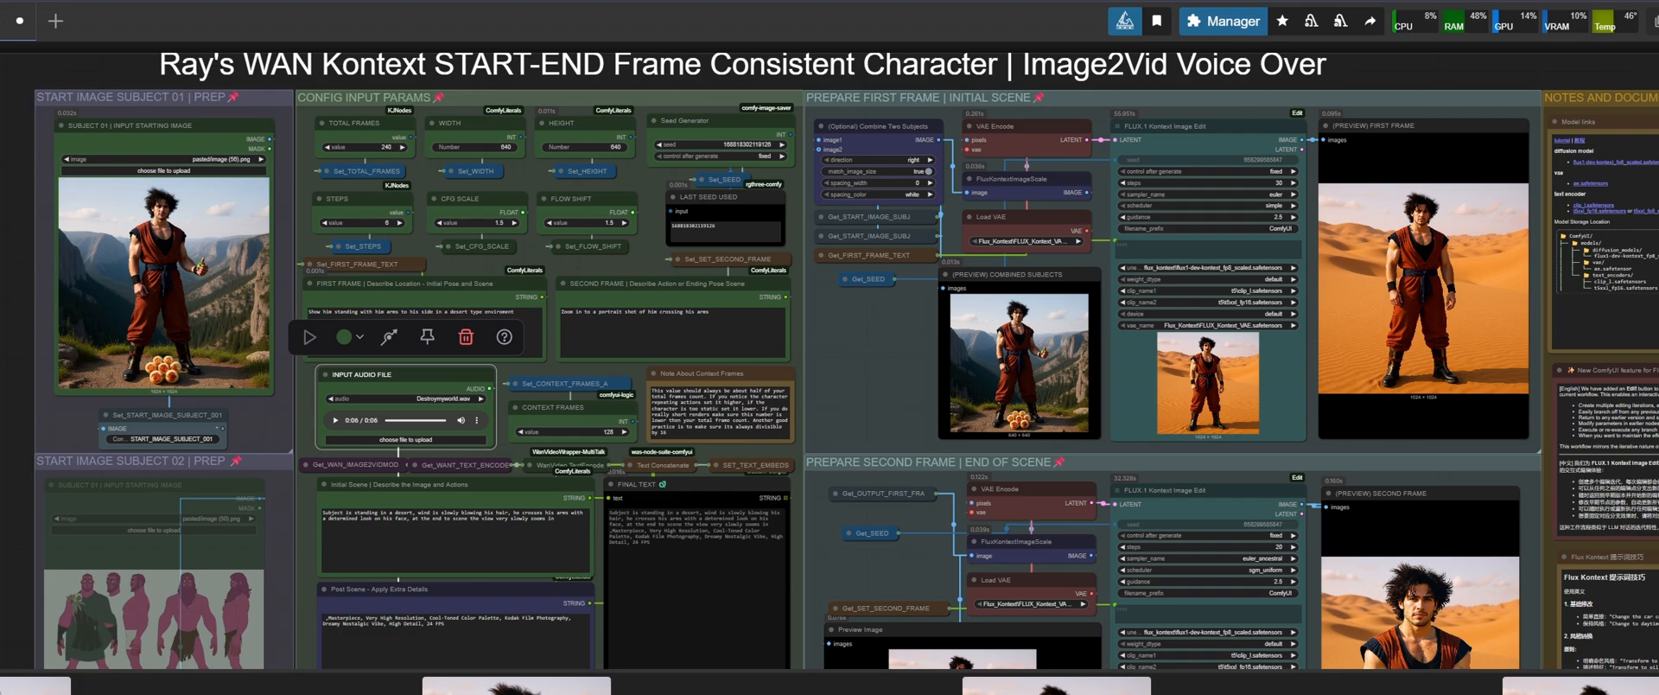
{"action": "left_click_drag", "start_coordinate": [812, 663], "coordinate": [804, 408]}
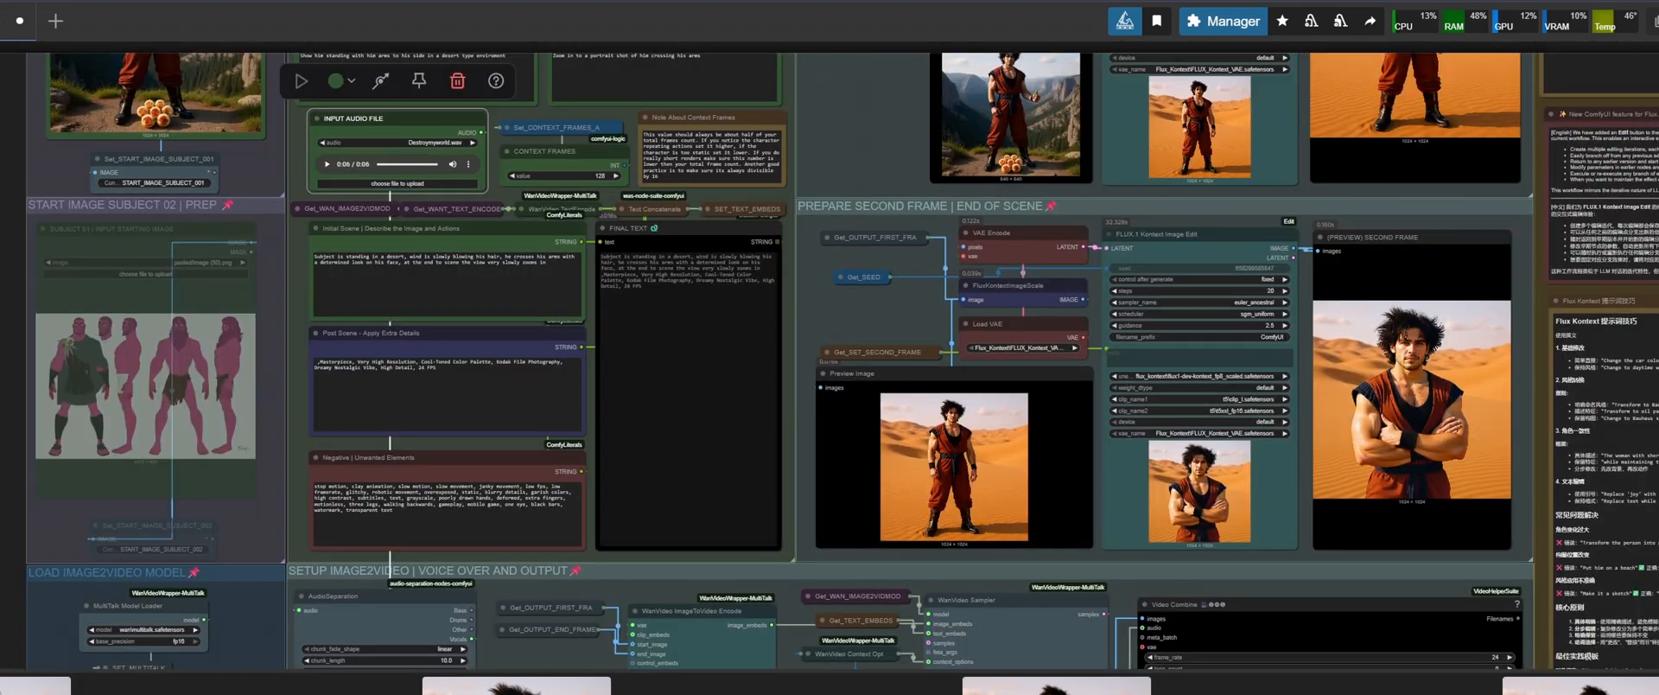
{"action": "left_click_drag", "start_coordinate": [2, 143], "coordinate": [37, 496]}
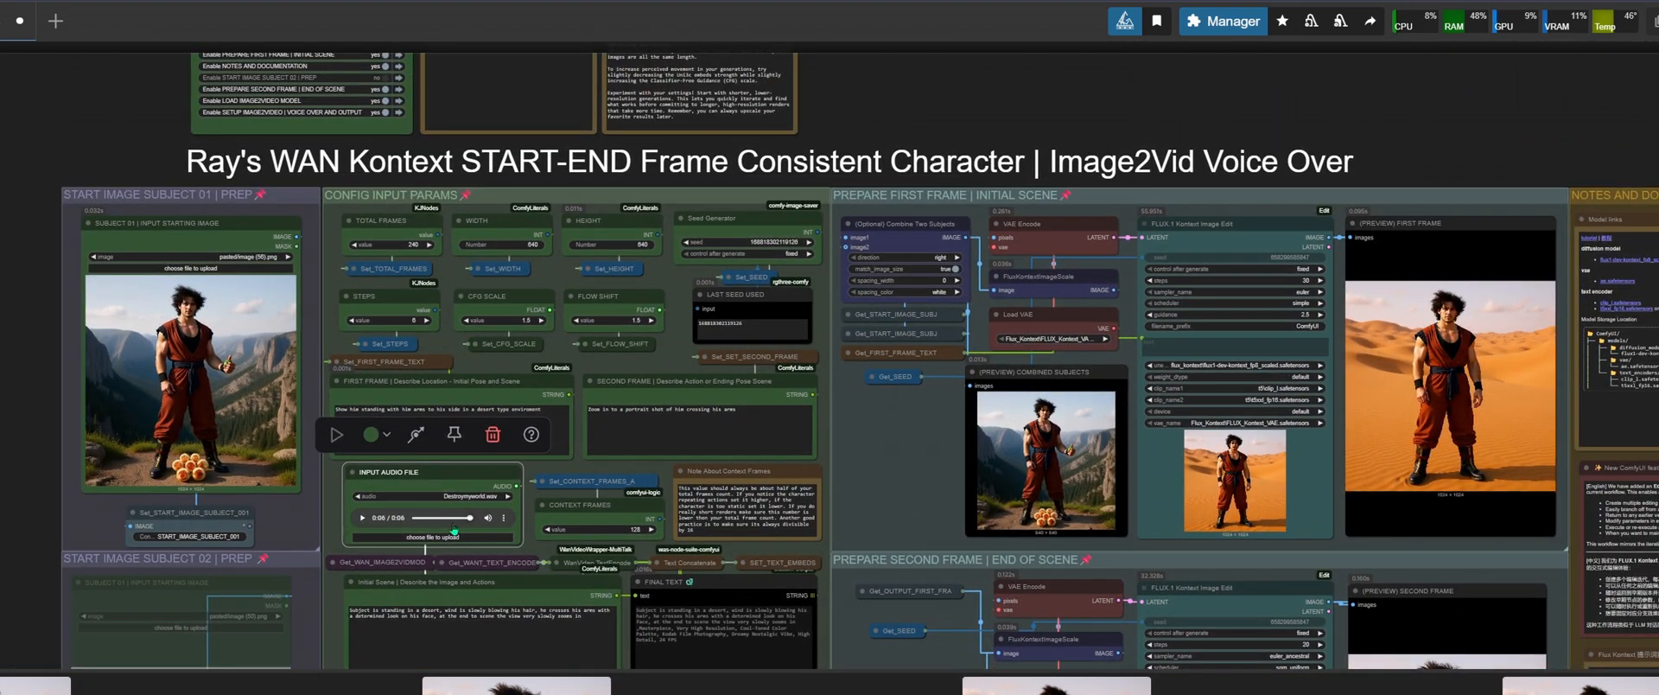
{"action": "left_click_drag", "start_coordinate": [2, 315], "coordinate": [1, 445]}
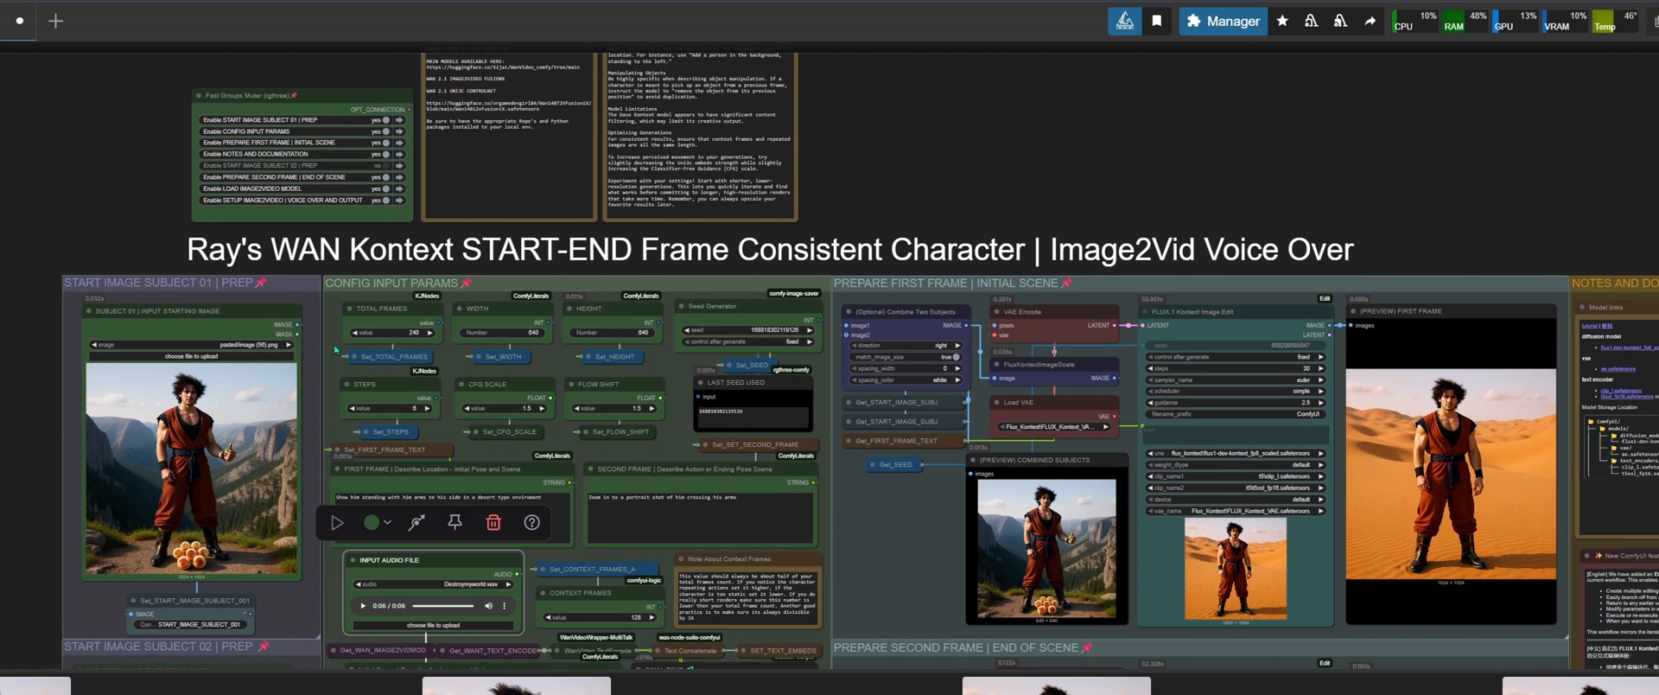
Open the system Calculator, multiply 24 by 6 for the required frame count, and close it
{"action": "scroll", "coordinate": [385, 330], "scroll_direction": "up", "scroll_amount": 4}
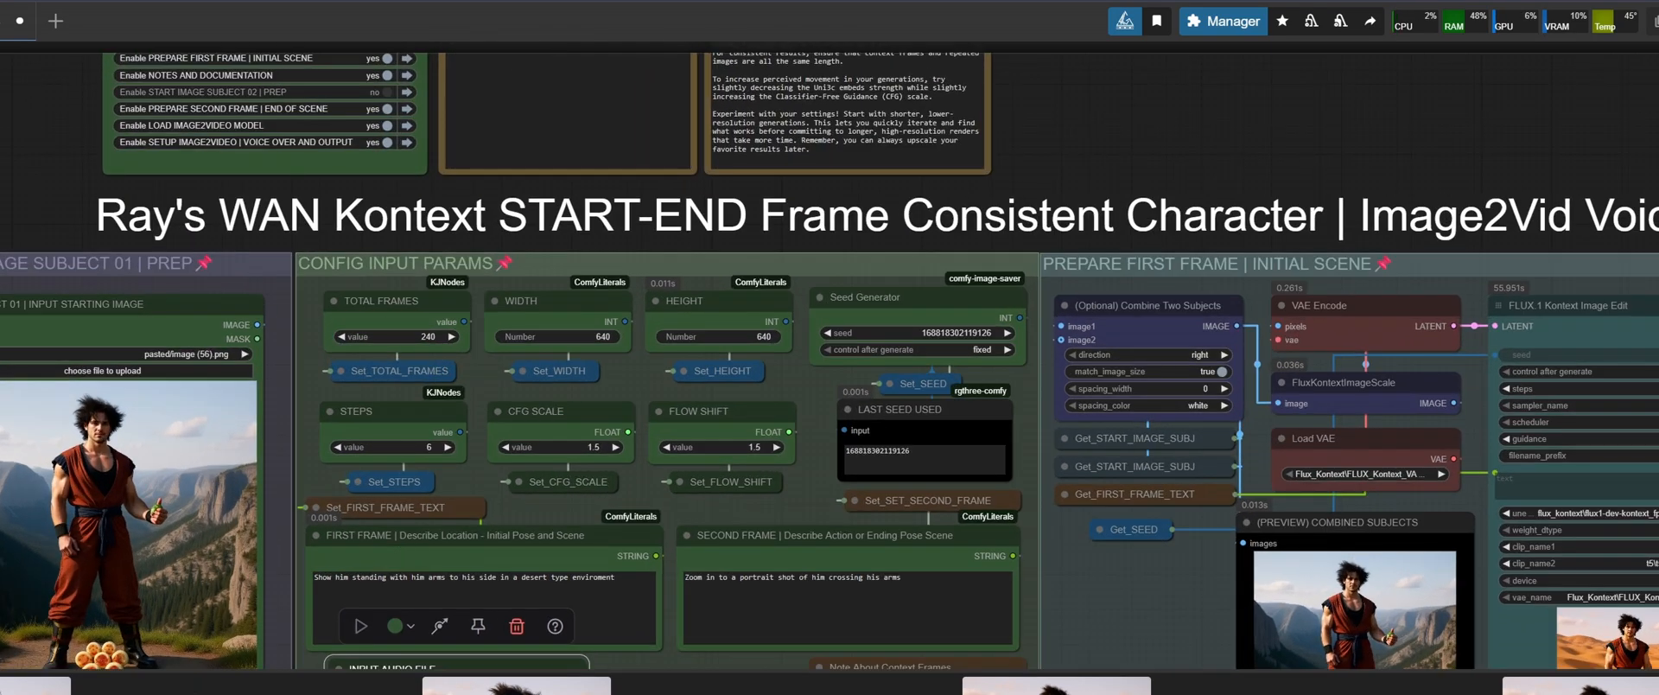
{"action": "key", "text": "XF86Calculator"}
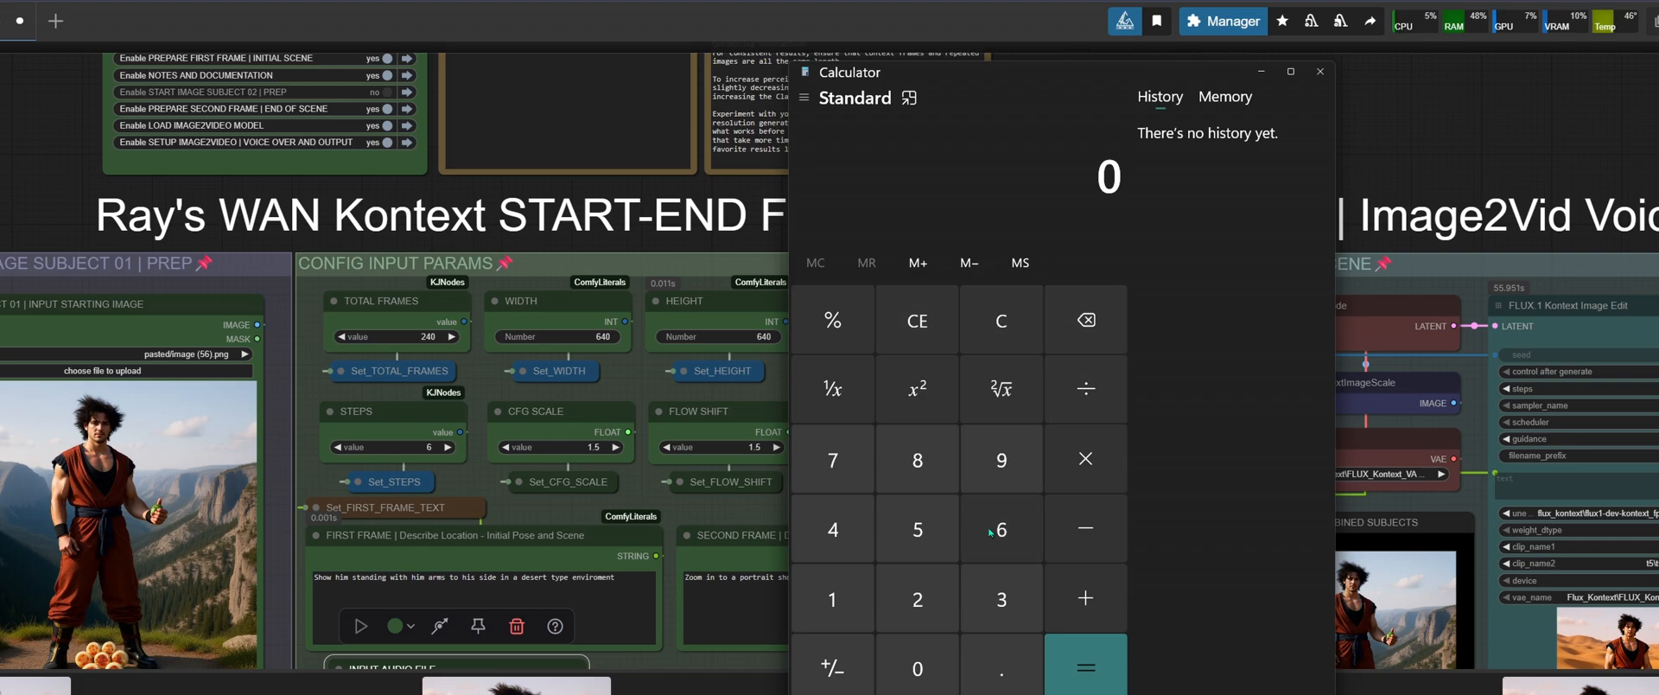
{"action": "left_click", "coordinate": [918, 598]}
{"action": "left_click", "coordinate": [833, 529]}
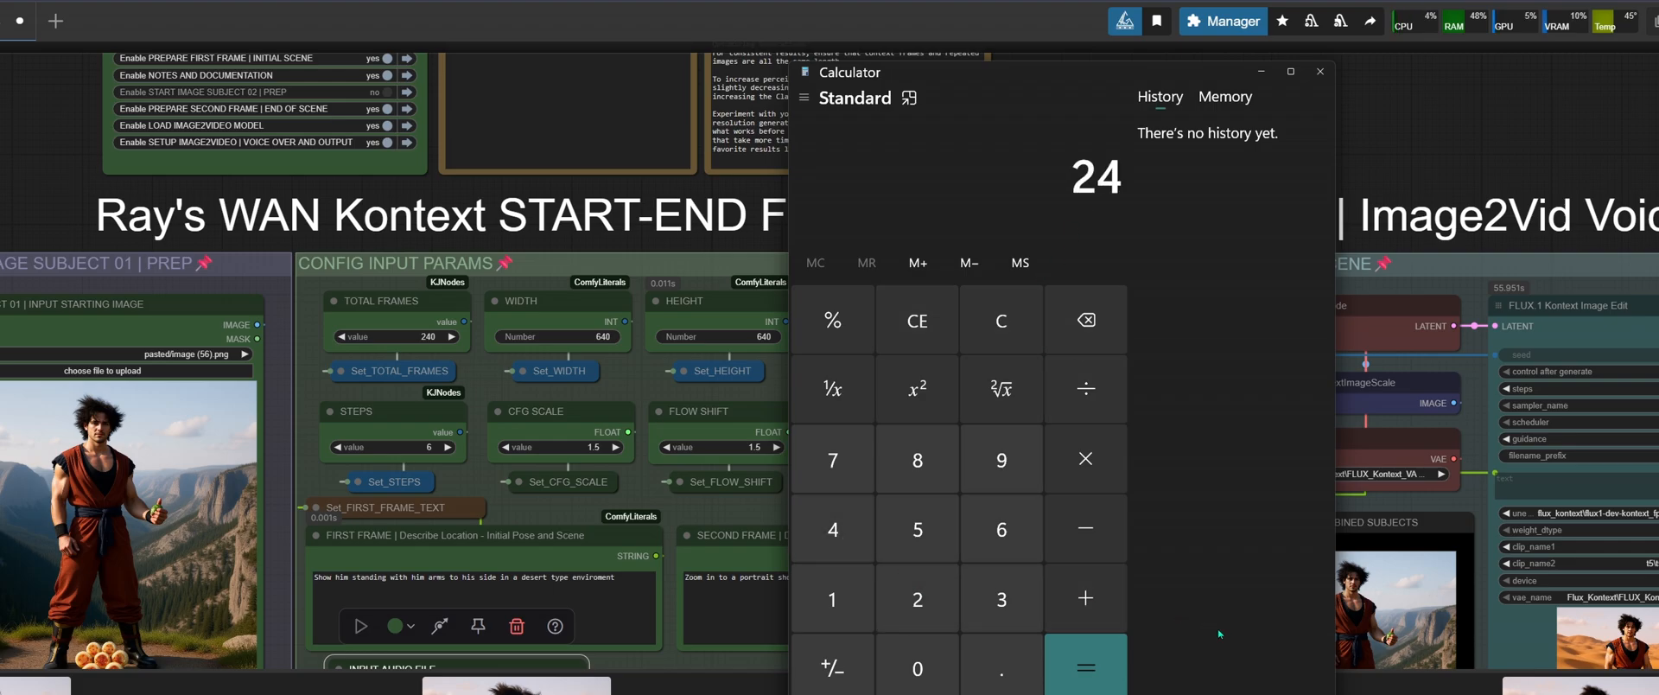
{"action": "left_click", "coordinate": [1086, 458]}
{"action": "left_click", "coordinate": [1002, 529]}
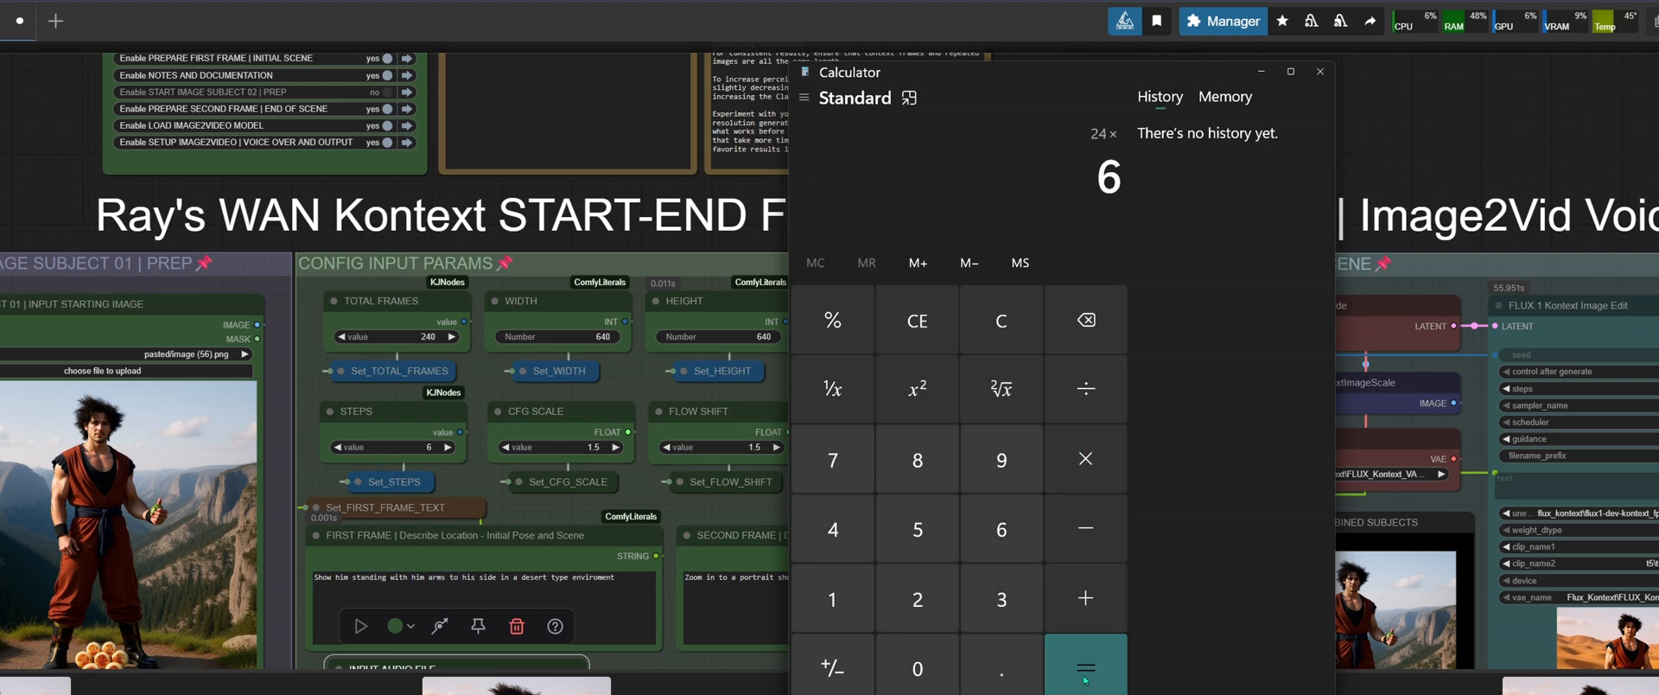
{"action": "left_click", "coordinate": [1090, 677]}
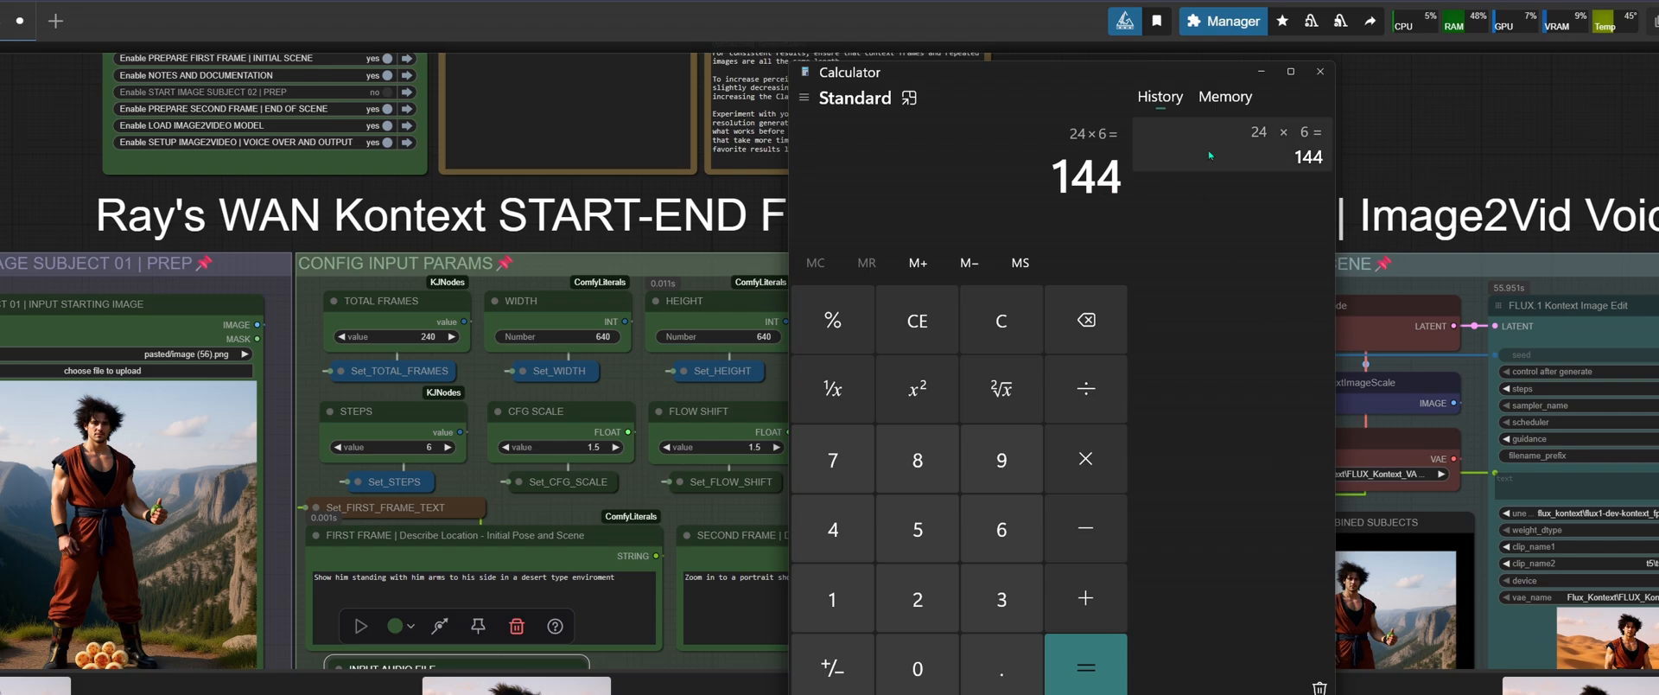
{"action": "left_click", "coordinate": [1321, 72]}
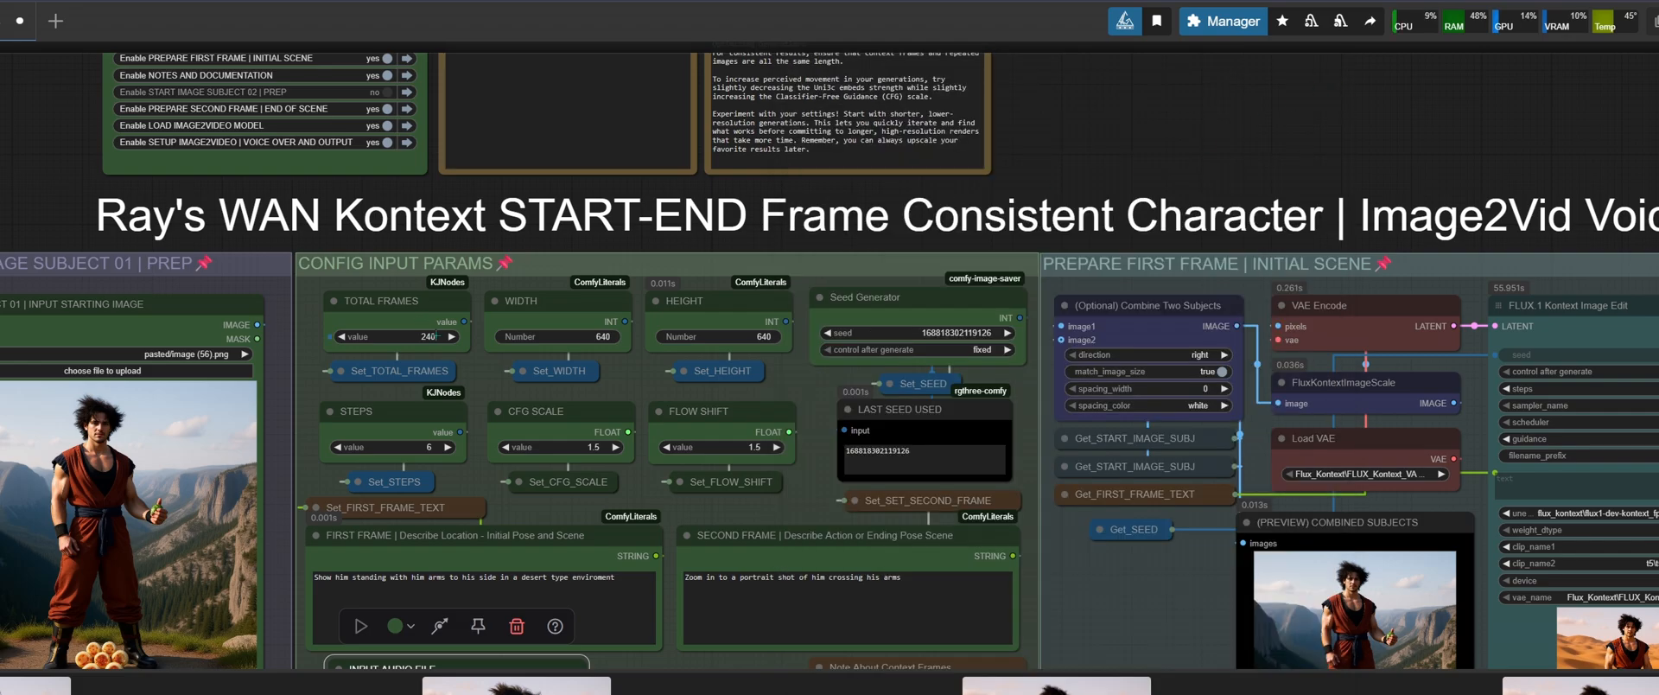
Set the TOTAL FRAMES value to 144 in the CONFIG INPUT PARAMS group
{"action": "left_click", "coordinate": [422, 336]}
{"action": "type", "text": "1"}
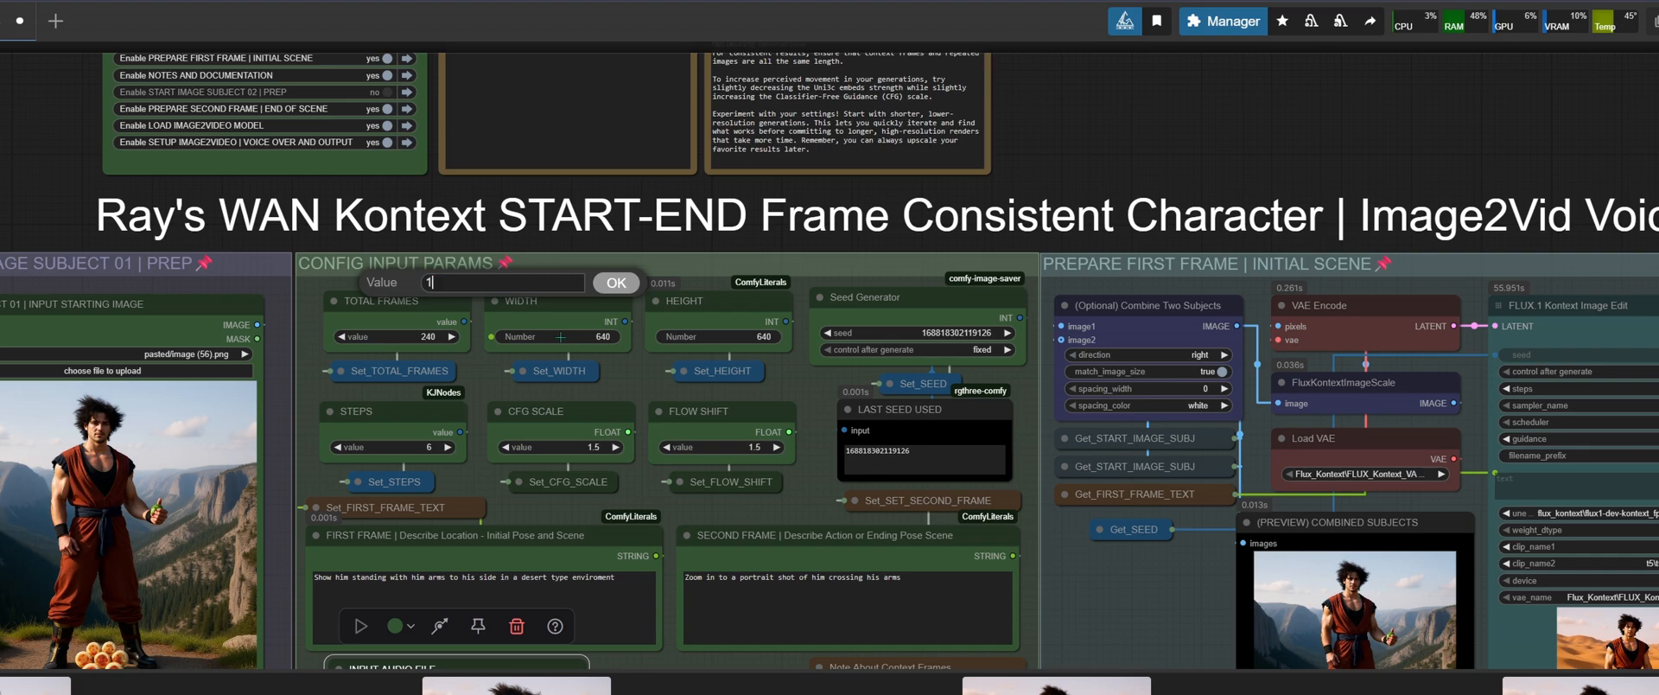
{"action": "type", "text": "44"}
{"action": "key", "text": "Return"}
{"action": "scroll", "coordinate": [560, 336], "scroll_direction": "down", "scroll_amount": 2}
{"action": "scroll", "coordinate": [503, 326], "scroll_direction": "up", "scroll_amount": 5}
{"action": "scroll", "coordinate": [503, 327], "scroll_direction": "down", "scroll_amount": 3}
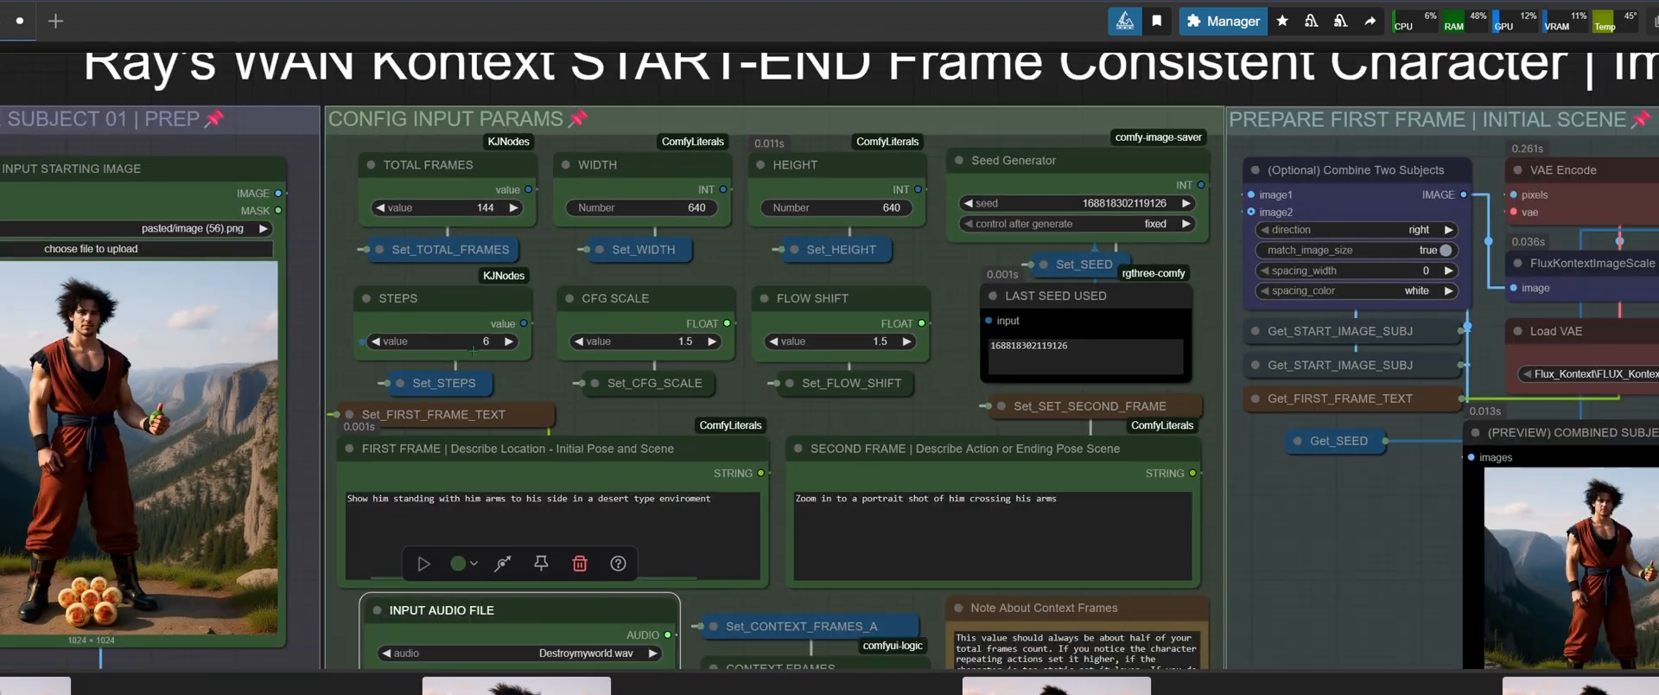
{"action": "scroll", "coordinate": [529, 348], "scroll_direction": "down", "scroll_amount": 3}
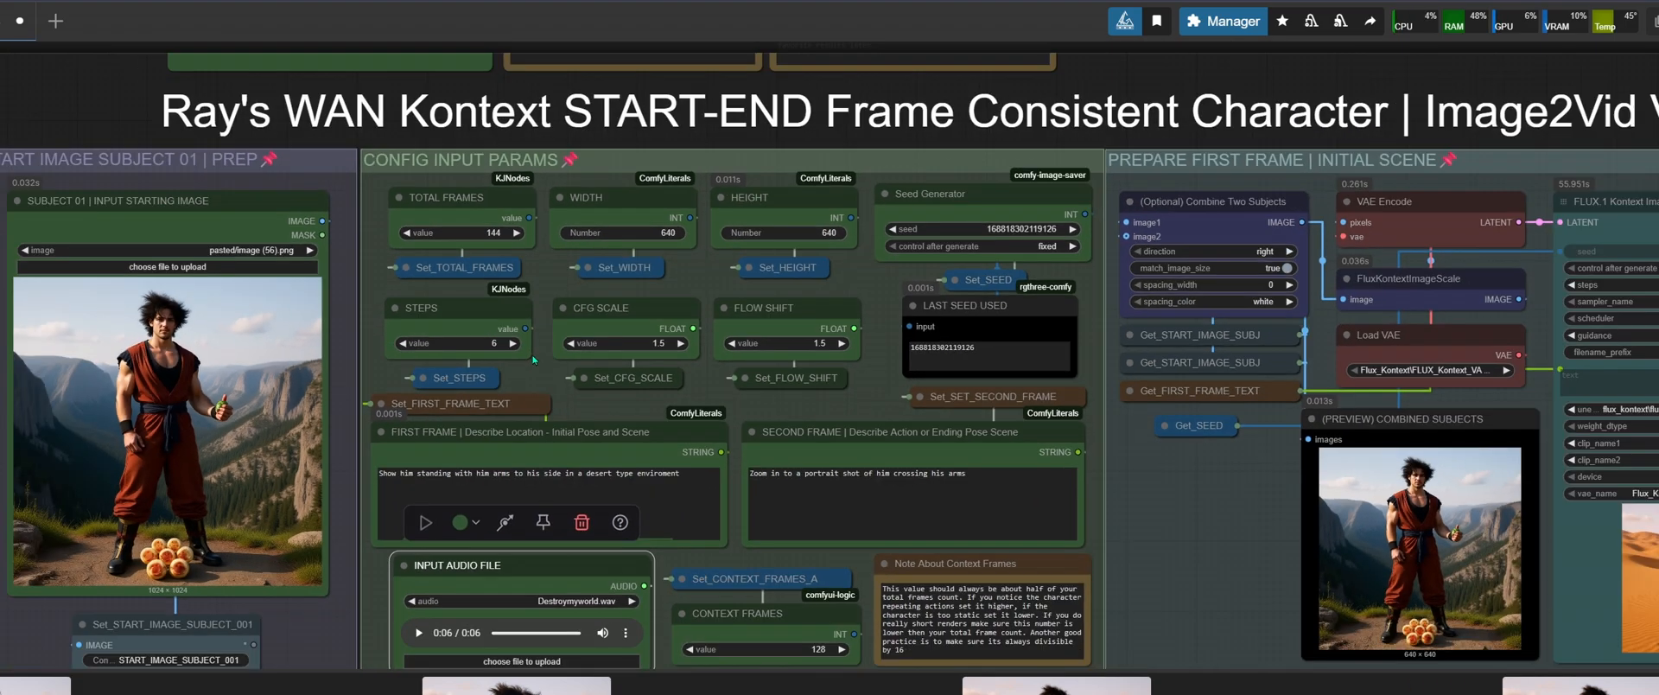
Examine the start and end latent strength settings of the WanVideo ImageToVideo Encode node
{"action": "scroll", "coordinate": [493, 350], "scroll_direction": "down", "scroll_amount": 12}
{"action": "scroll", "coordinate": [439, 582], "scroll_direction": "up", "scroll_amount": 10}
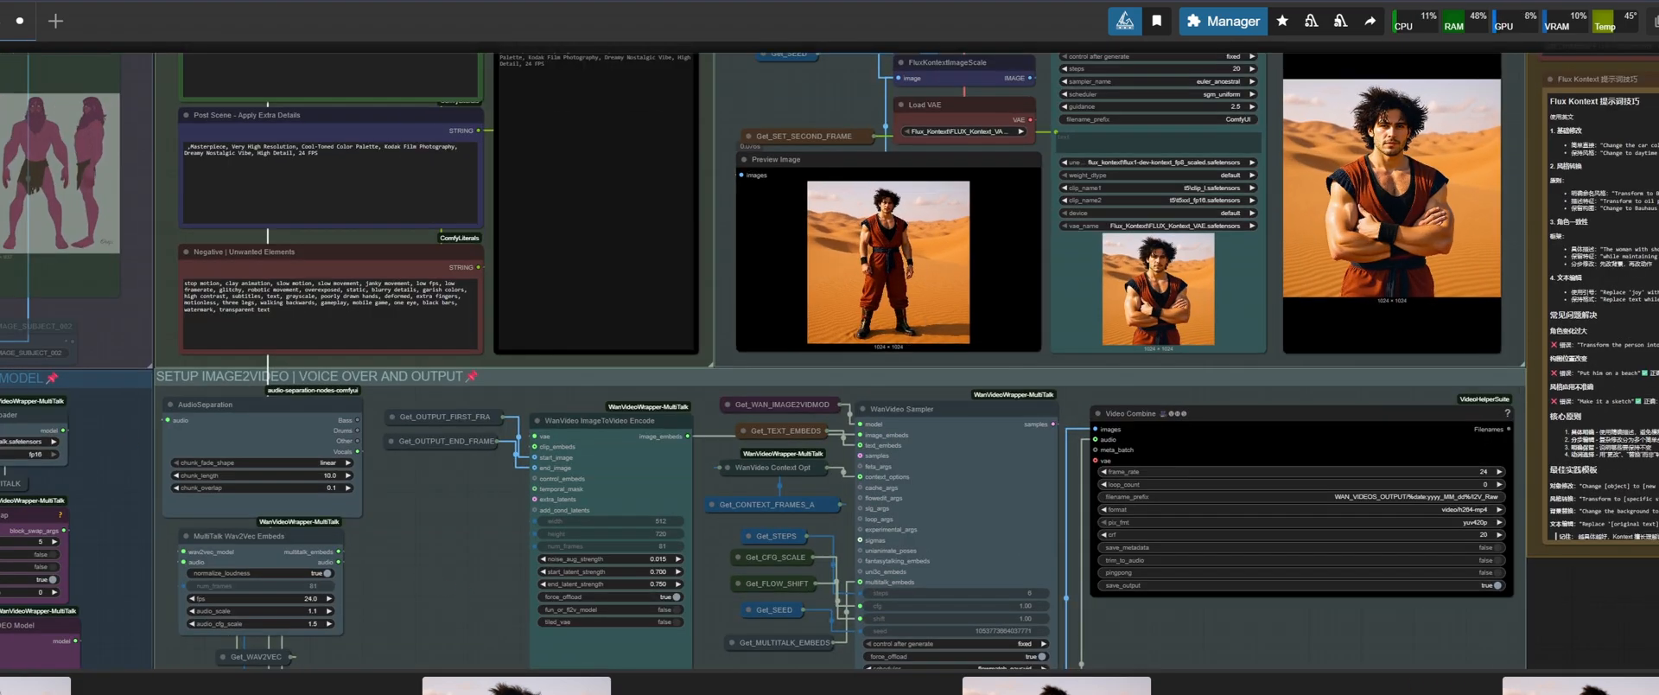
{"action": "left_click_drag", "start_coordinate": [624, 579], "coordinate": [402, 353]}
{"action": "scroll", "coordinate": [402, 352], "scroll_direction": "up", "scroll_amount": 5}
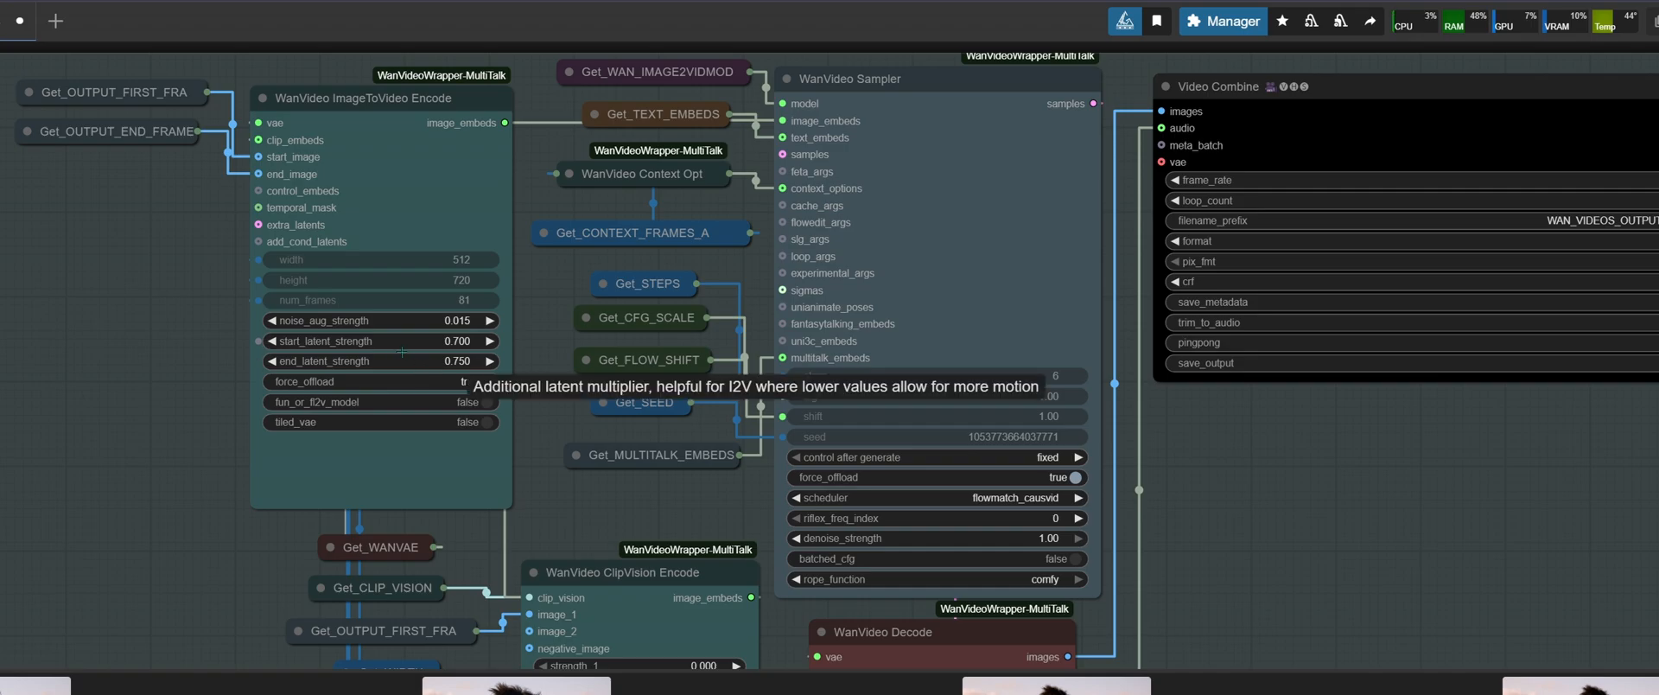
{"action": "scroll", "coordinate": [402, 352], "scroll_direction": "down", "scroll_amount": 6}
{"action": "scroll", "coordinate": [288, 350], "scroll_direction": "up", "scroll_amount": 1}
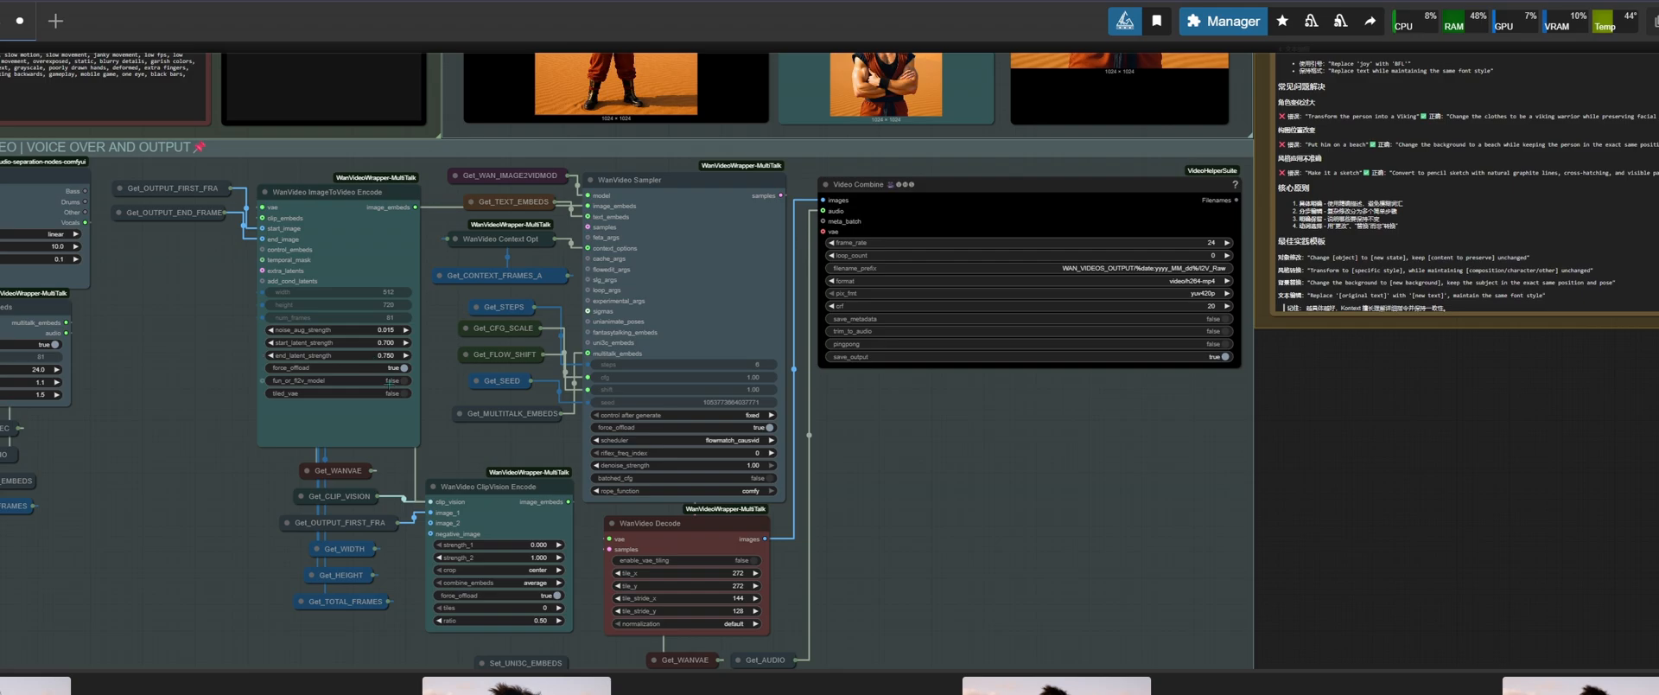
{"action": "left_click_drag", "start_coordinate": [1408, 471], "coordinate": [1634, 442]}
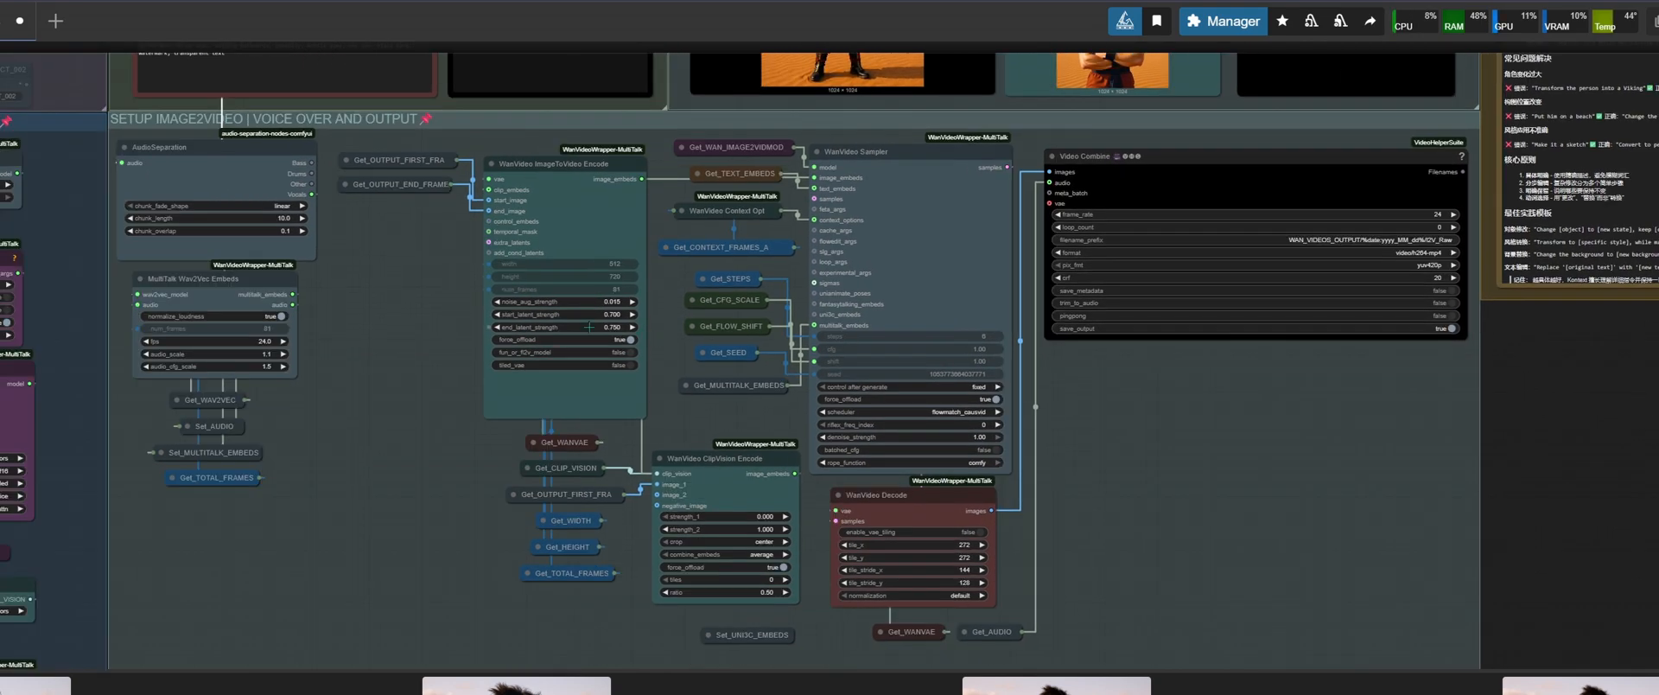
{"action": "scroll", "coordinate": [589, 327], "scroll_direction": "up", "scroll_amount": 2}
{"action": "scroll", "coordinate": [590, 326], "scroll_direction": "up", "scroll_amount": 2}
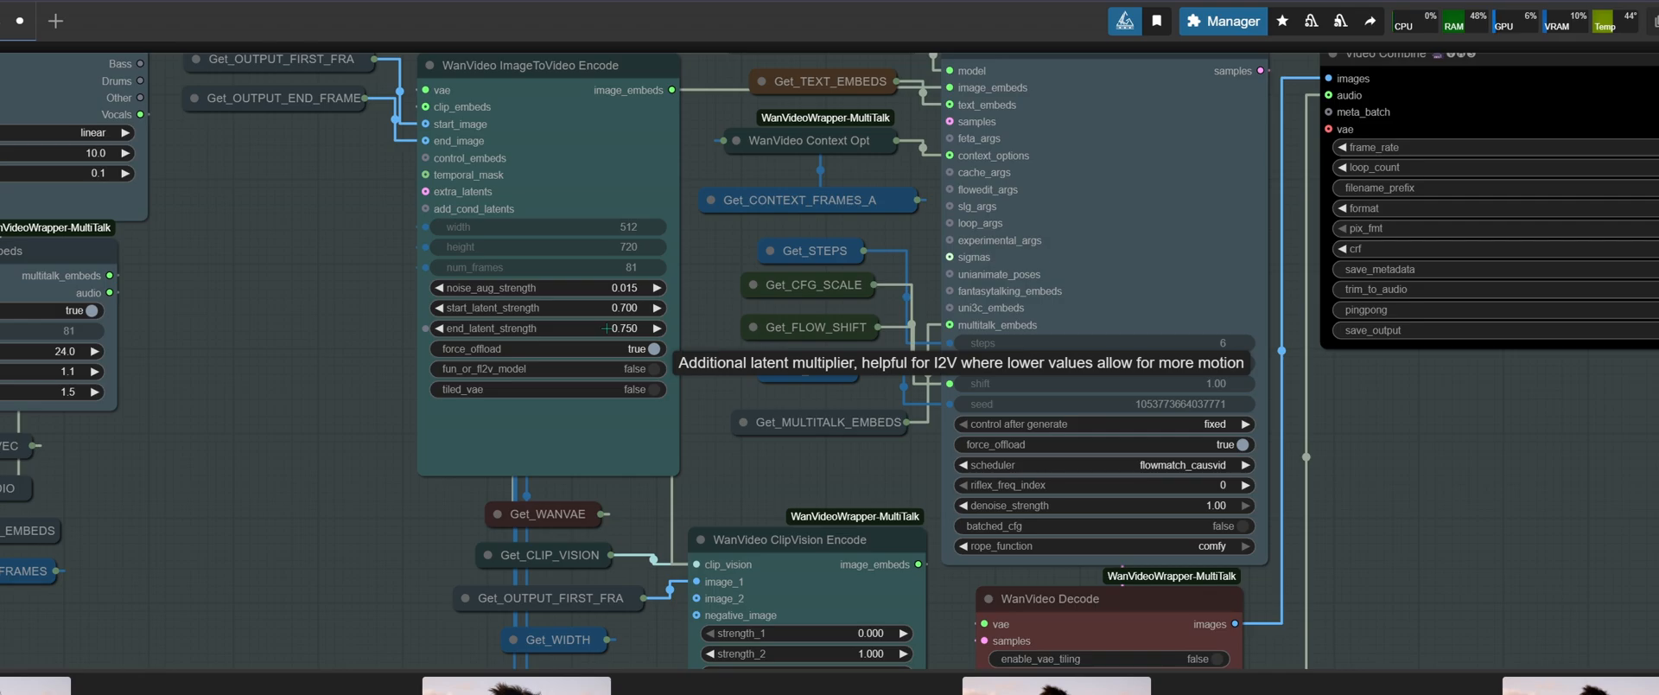
Read the Initial Scene prompt, highlighting its closing phrase about the view slowly zooming in
{"action": "scroll", "coordinate": [605, 327], "scroll_direction": "down", "scroll_amount": 8}
{"action": "left_click_drag", "start_coordinate": [1279, 406], "coordinate": [1431, 589]}
{"action": "left_click_drag", "start_coordinate": [123, 152], "coordinate": [128, 286]}
{"action": "scroll", "coordinate": [585, 275], "scroll_direction": "up", "scroll_amount": 8}
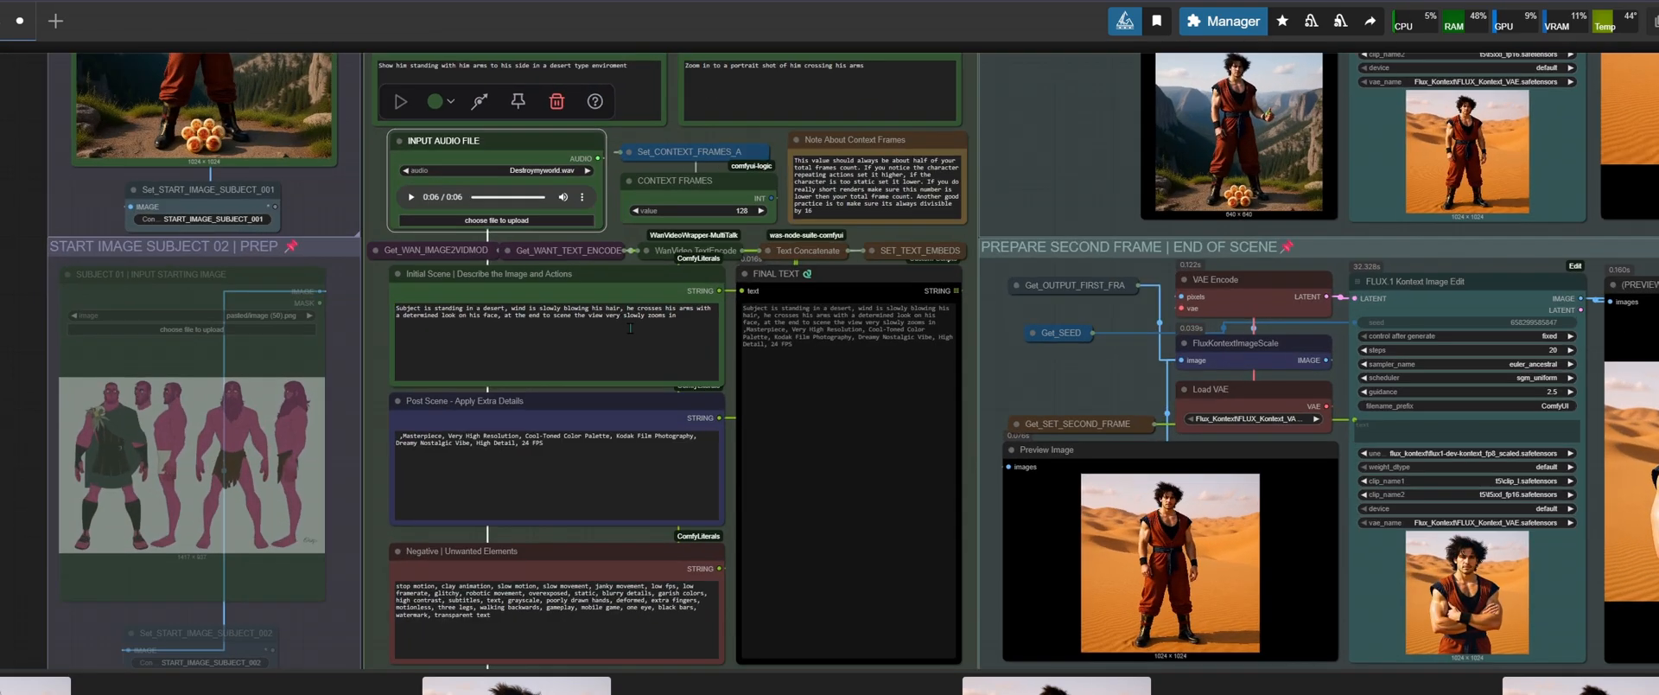
{"action": "left_click_drag", "start_coordinate": [158, 358], "coordinate": [275, 337]}
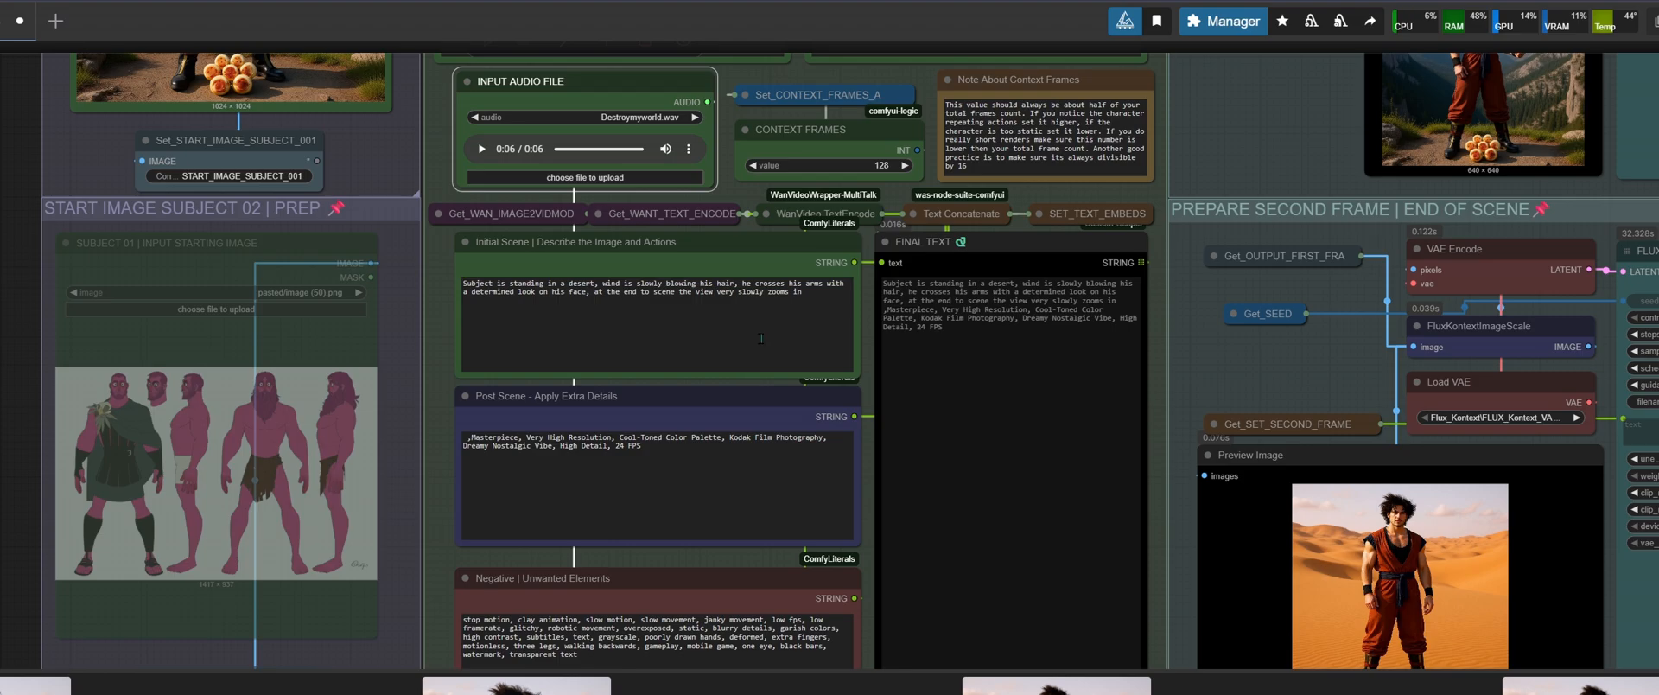
{"action": "scroll", "coordinate": [765, 337], "scroll_direction": "up", "scroll_amount": 3}
{"action": "left_click", "coordinate": [851, 314]}
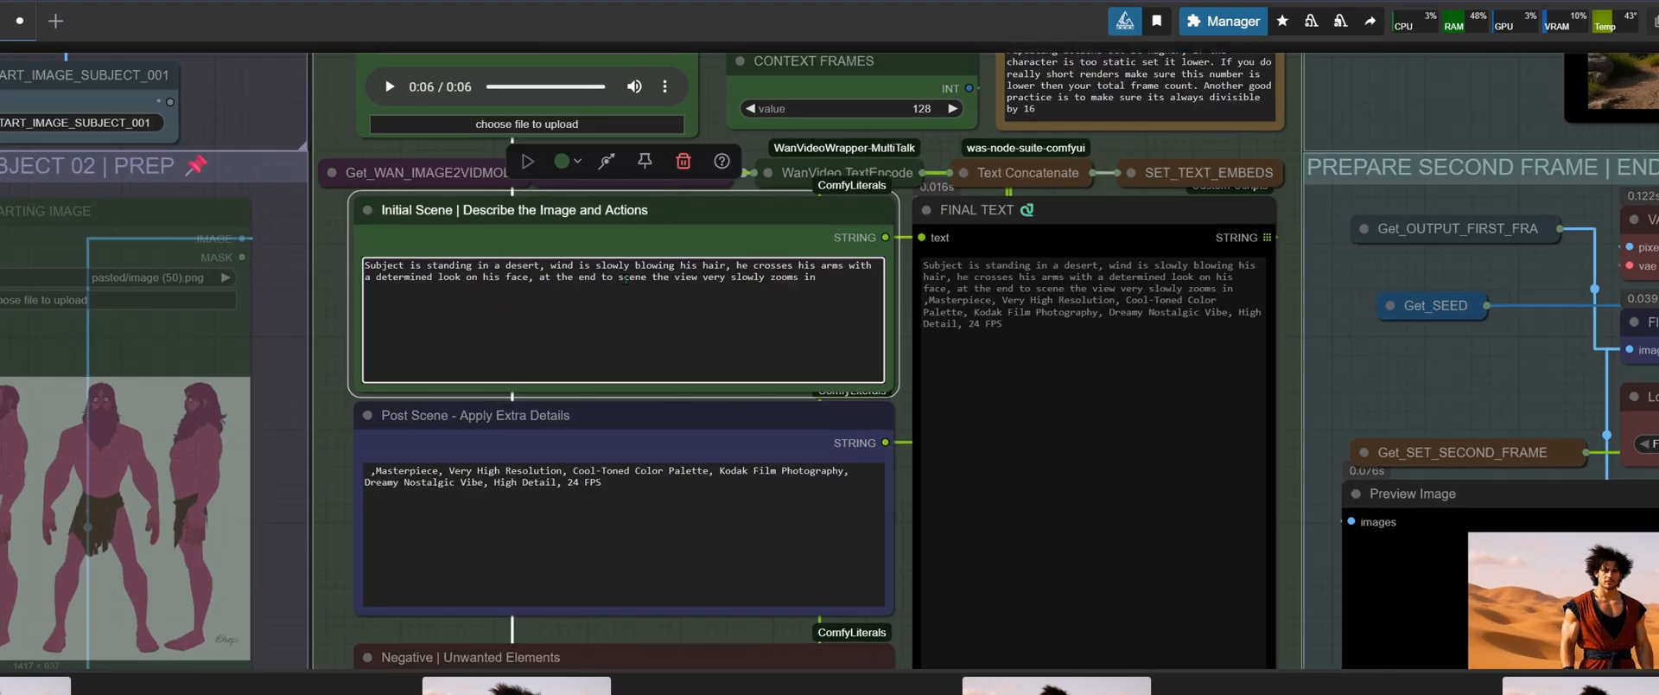
{"action": "left_click_drag", "start_coordinate": [826, 282], "coordinate": [532, 284]}
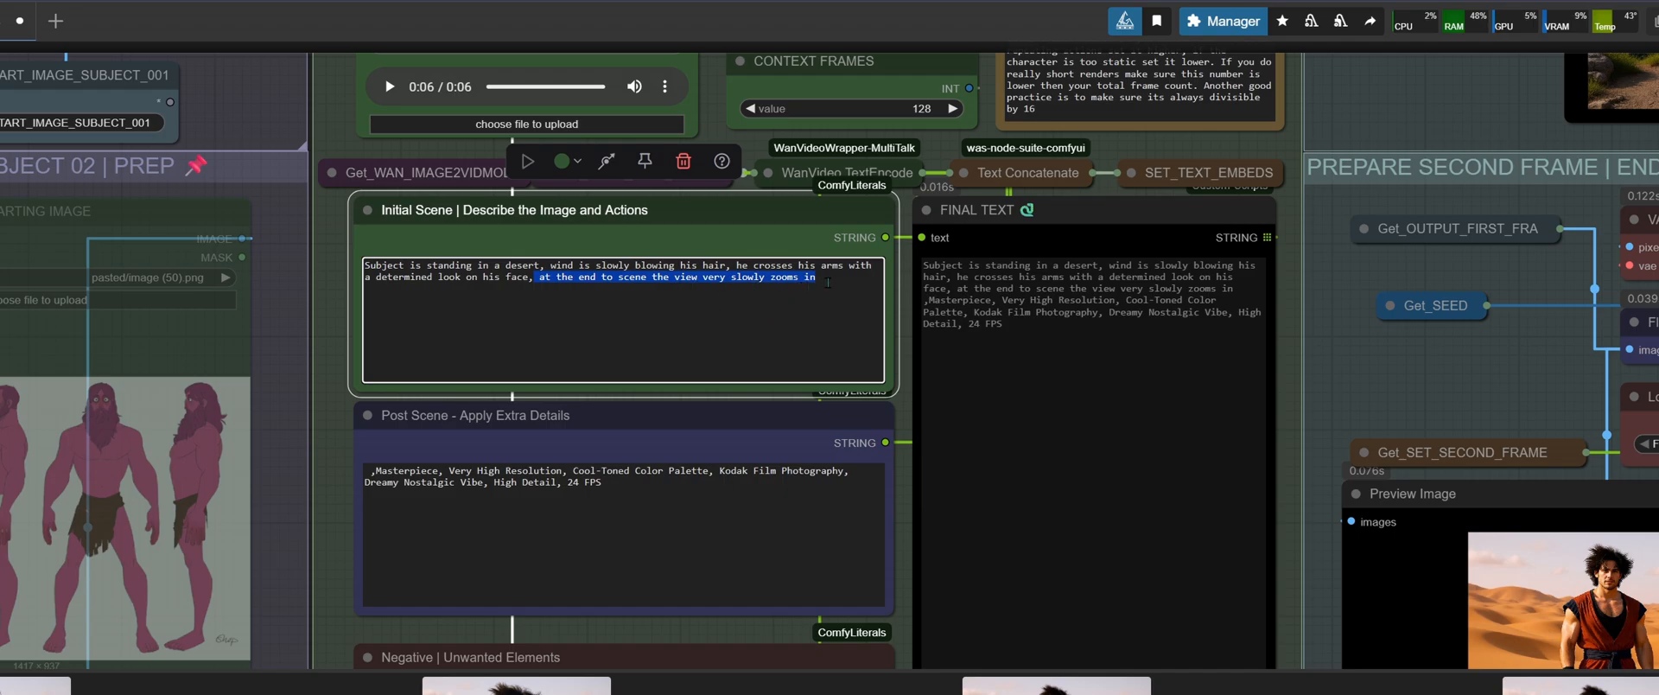
{"action": "left_click", "coordinate": [828, 283]}
Compare the Initial Scene prompt with the second-frame preview, and look over the SETUP IMAGE2VIDEO | VOICE OVER AND OUTPUT nodes
{"action": "scroll", "coordinate": [821, 353], "scroll_direction": "down", "scroll_amount": 8}
{"action": "left_click_drag", "start_coordinate": [216, 457], "coordinate": [4, 321]}
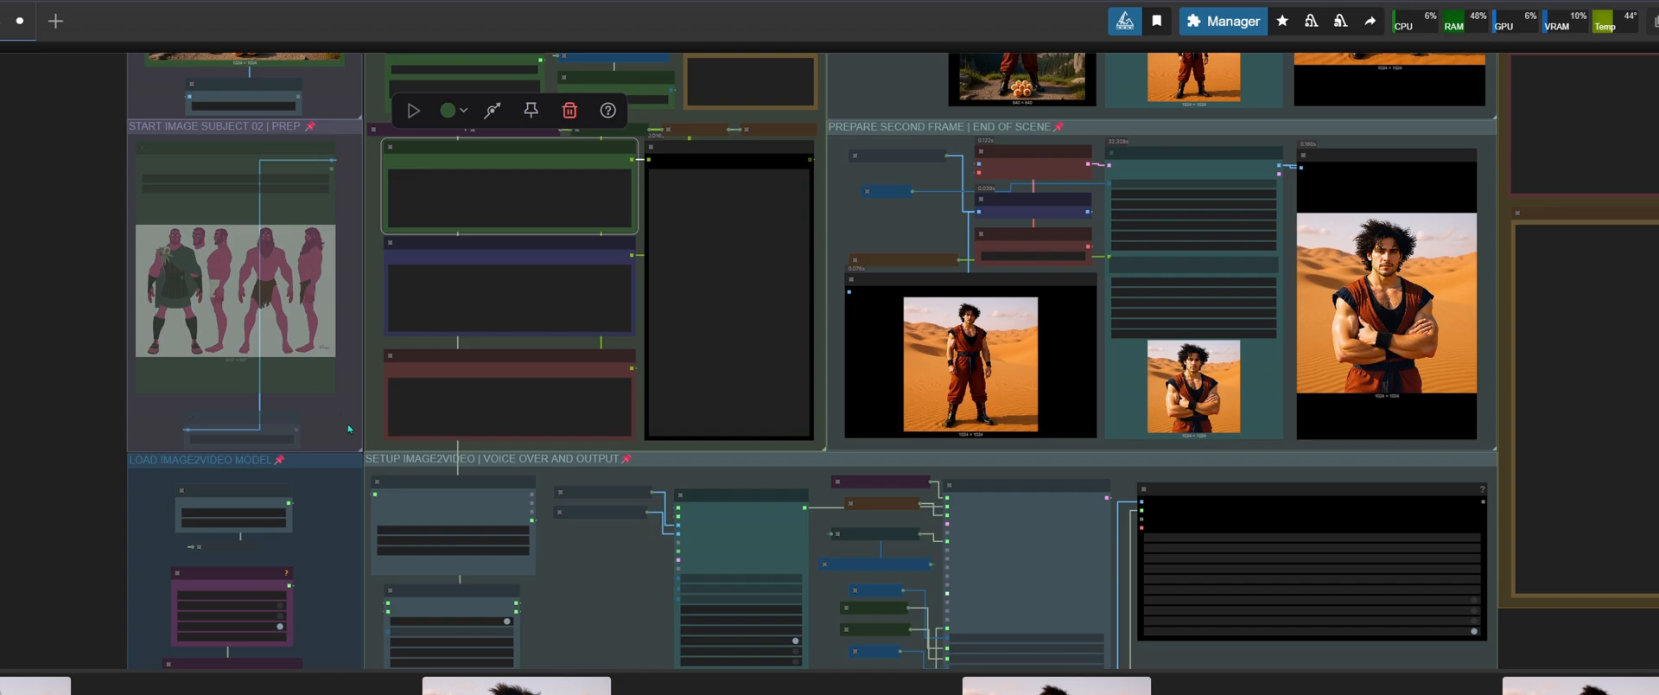
{"action": "left_click_drag", "start_coordinate": [0, 412], "coordinate": [1, 492]}
{"action": "scroll", "coordinate": [523, 299], "scroll_direction": "up", "scroll_amount": 5}
{"action": "left_click", "coordinate": [619, 248]}
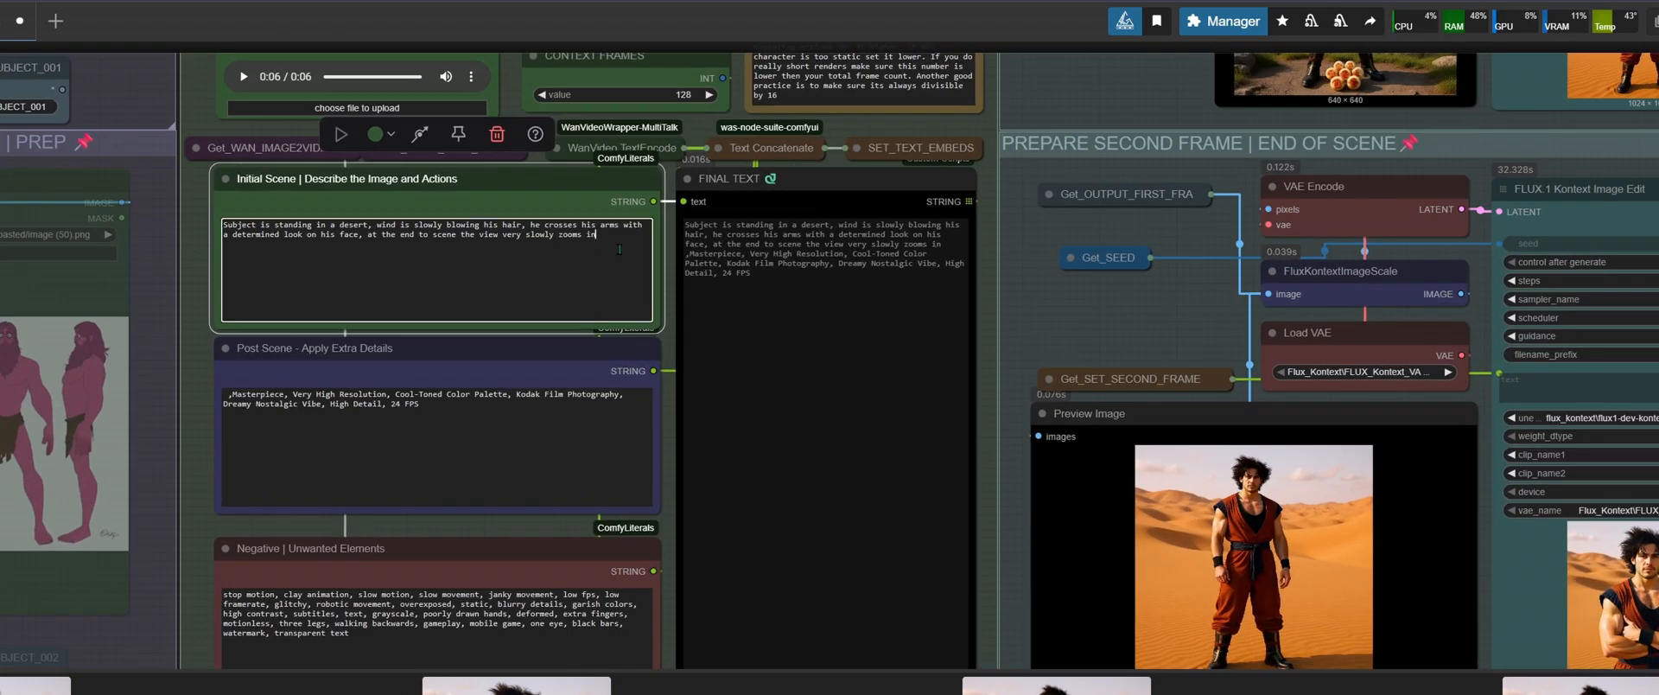
{"action": "scroll", "coordinate": [95, 339], "scroll_direction": "down", "scroll_amount": 6}
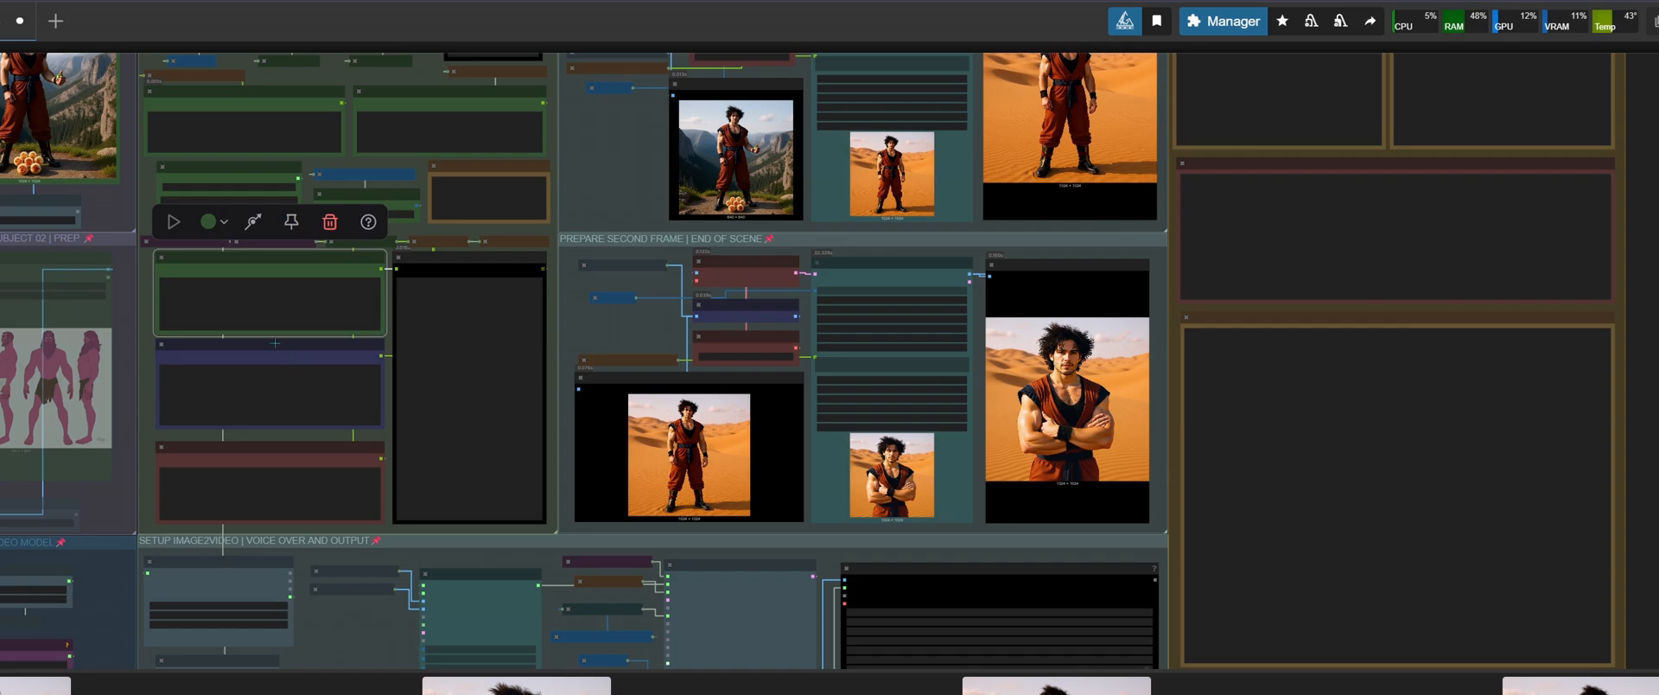
{"action": "scroll", "coordinate": [406, 636], "scroll_direction": "down", "scroll_amount": 3}
{"action": "left_click_drag", "start_coordinate": [406, 636], "coordinate": [339, 252]}
{"action": "scroll", "coordinate": [340, 252], "scroll_direction": "up", "scroll_amount": 8}
{"action": "scroll", "coordinate": [332, 257], "scroll_direction": "down", "scroll_amount": 5}
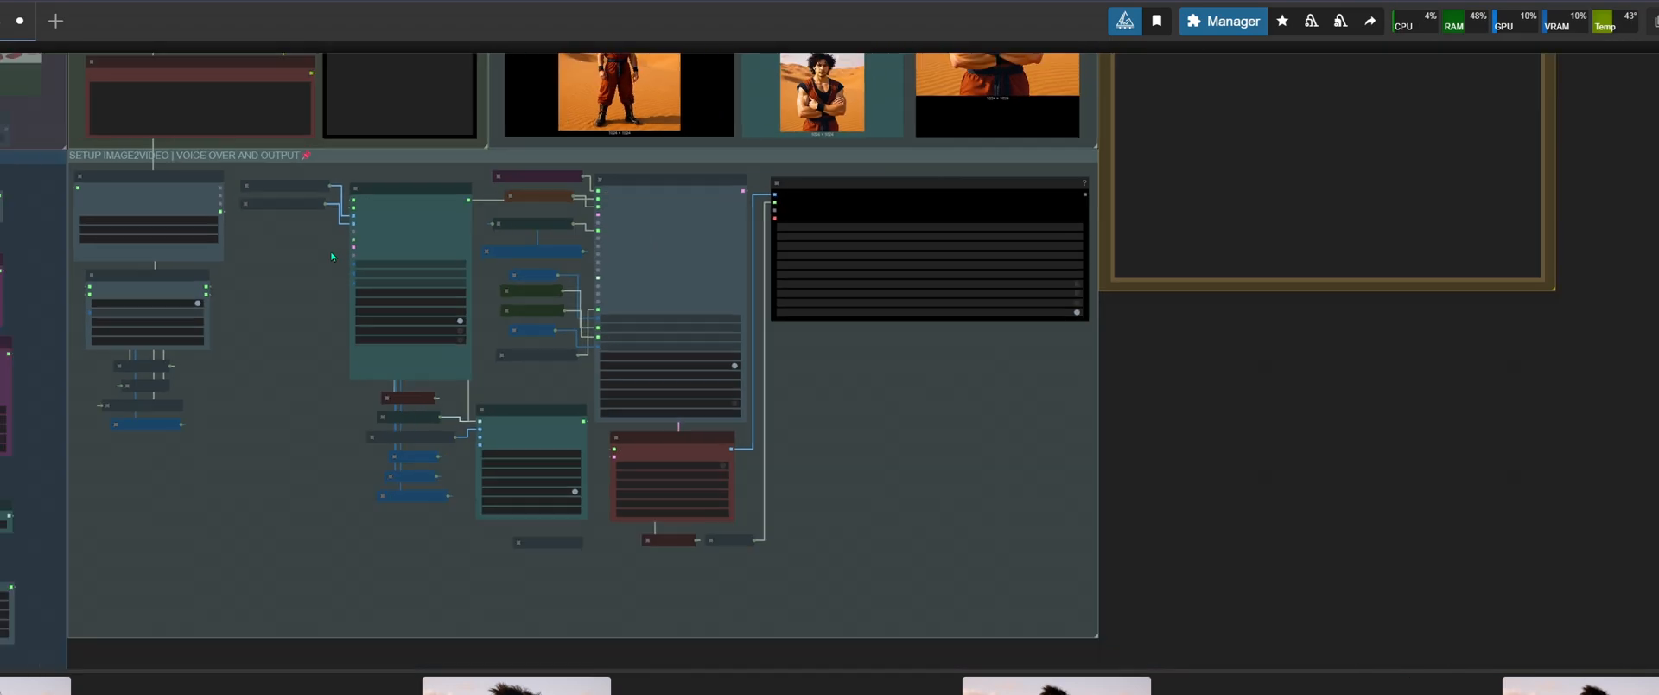
Compare the full-body starting image with the second-frame result in the PREPARE SECOND FRAME | END OF SCENE group
{"action": "scroll", "coordinate": [310, 297], "scroll_direction": "up", "scroll_amount": 3}
{"action": "scroll", "coordinate": [309, 297], "scroll_direction": "down", "scroll_amount": 4}
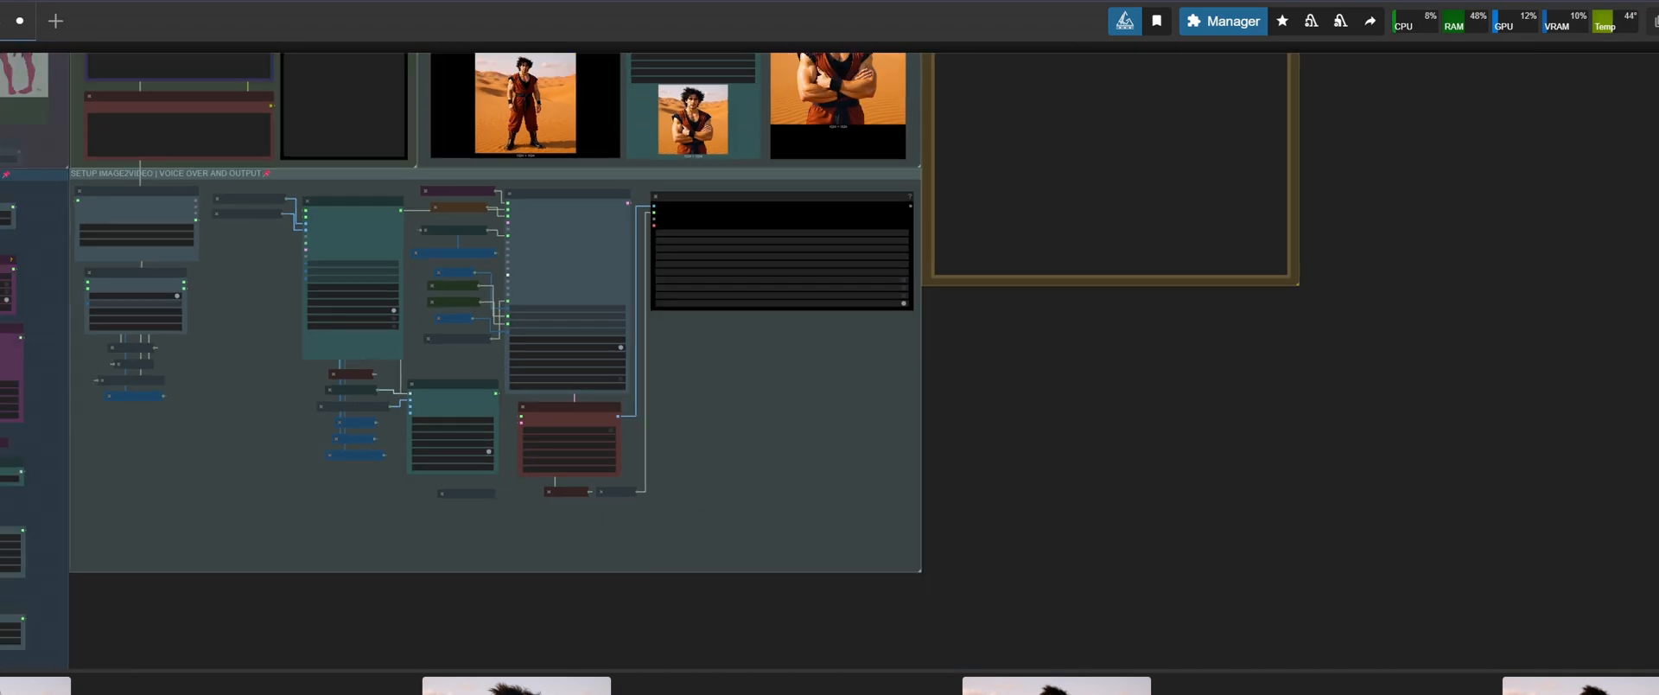
{"action": "left_click_drag", "start_coordinate": [298, 297], "coordinate": [406, 509]}
{"action": "scroll", "coordinate": [724, 330], "scroll_direction": "up", "scroll_amount": 3}
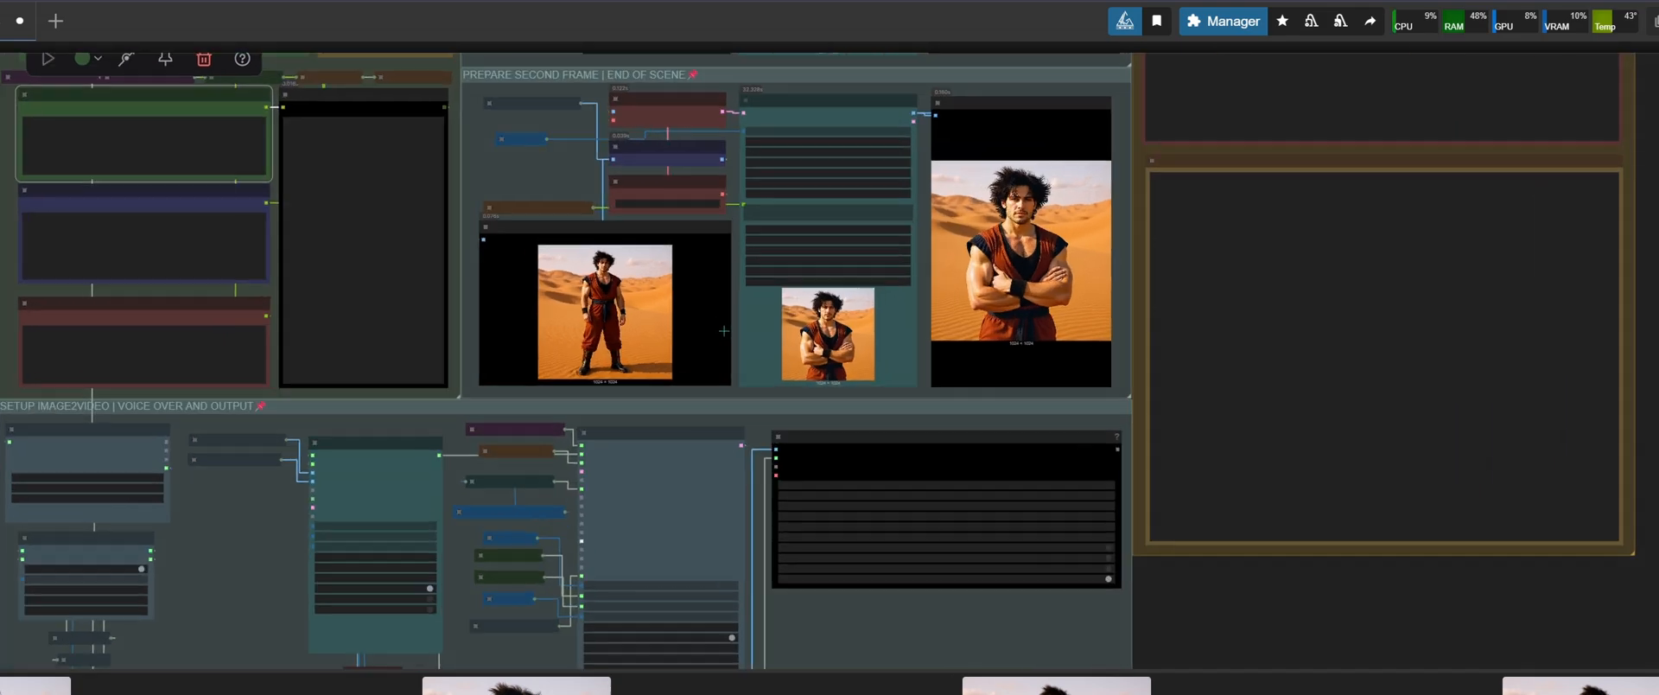
{"action": "scroll", "coordinate": [724, 330], "scroll_direction": "up", "scroll_amount": 2}
{"action": "scroll", "coordinate": [923, 270], "scroll_direction": "up", "scroll_amount": 5}
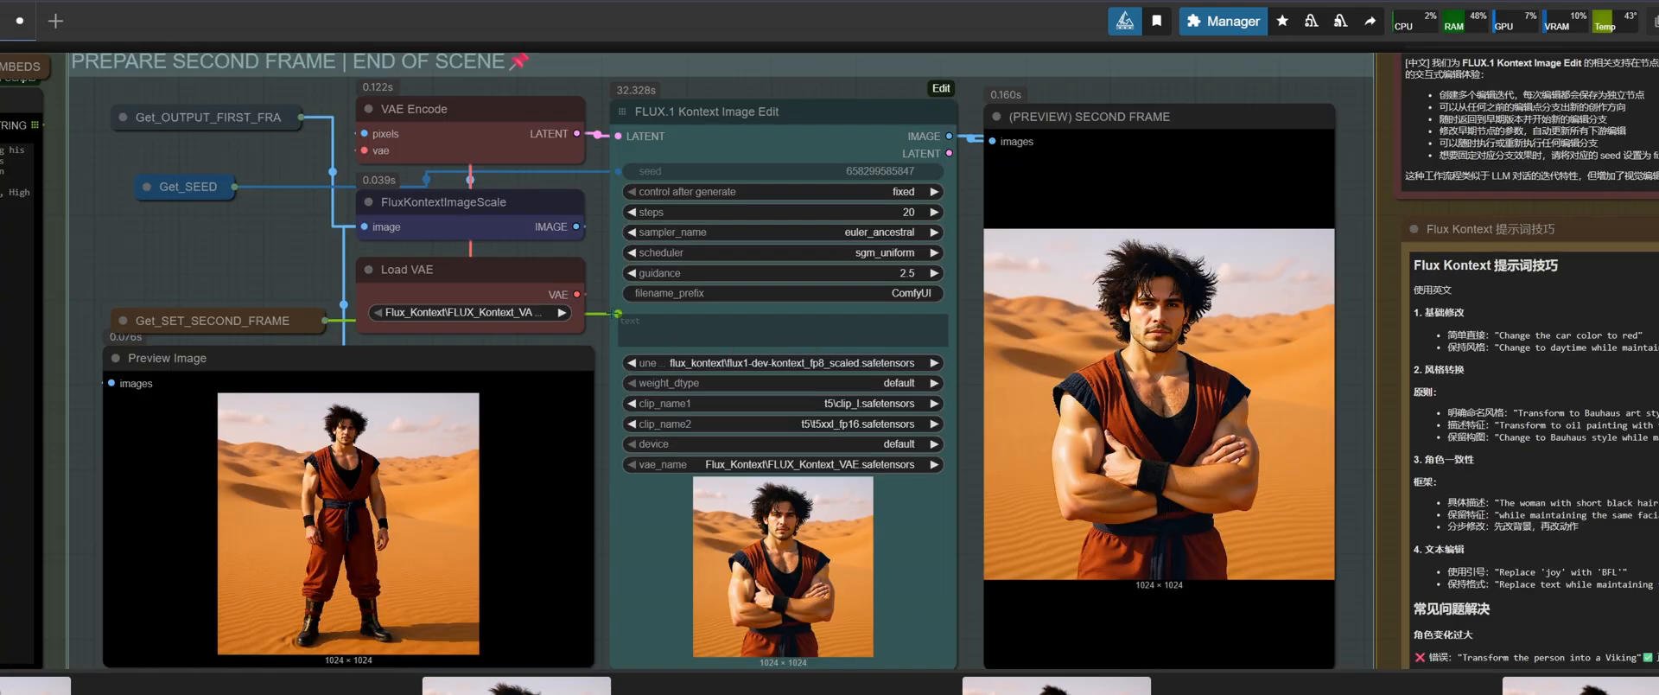
{"action": "scroll", "coordinate": [579, 529], "scroll_direction": "down", "scroll_amount": 10}
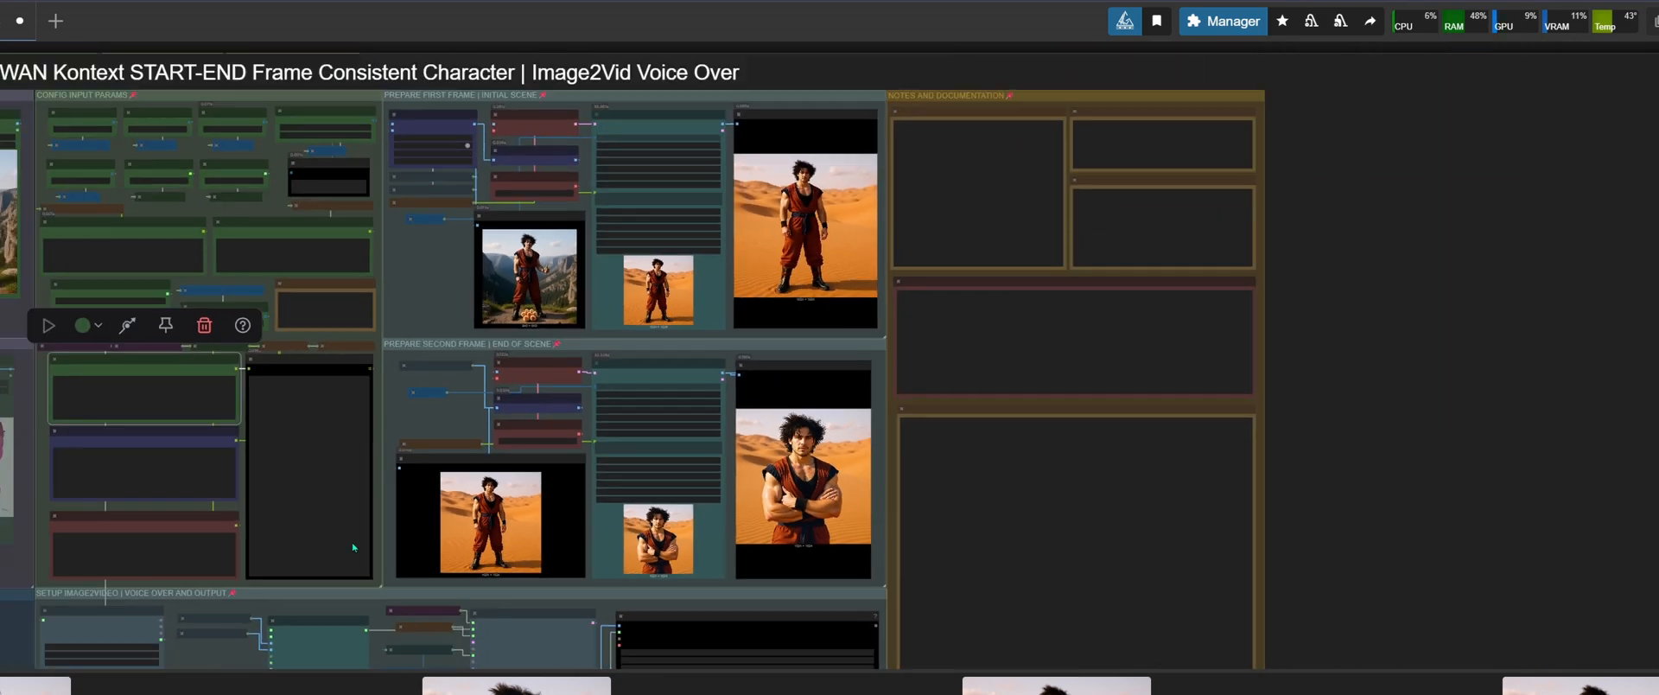
Examine the nodes in the SETUP IMAGE2VIDEO | VOICE OVER AND OUTPUT group while the workflow runs
{"action": "left_click_drag", "start_coordinate": [352, 548], "coordinate": [741, 254]}
{"action": "scroll", "coordinate": [674, 346], "scroll_direction": "up", "scroll_amount": 5}
{"action": "left_click_drag", "start_coordinate": [570, 484], "coordinate": [493, 359]}
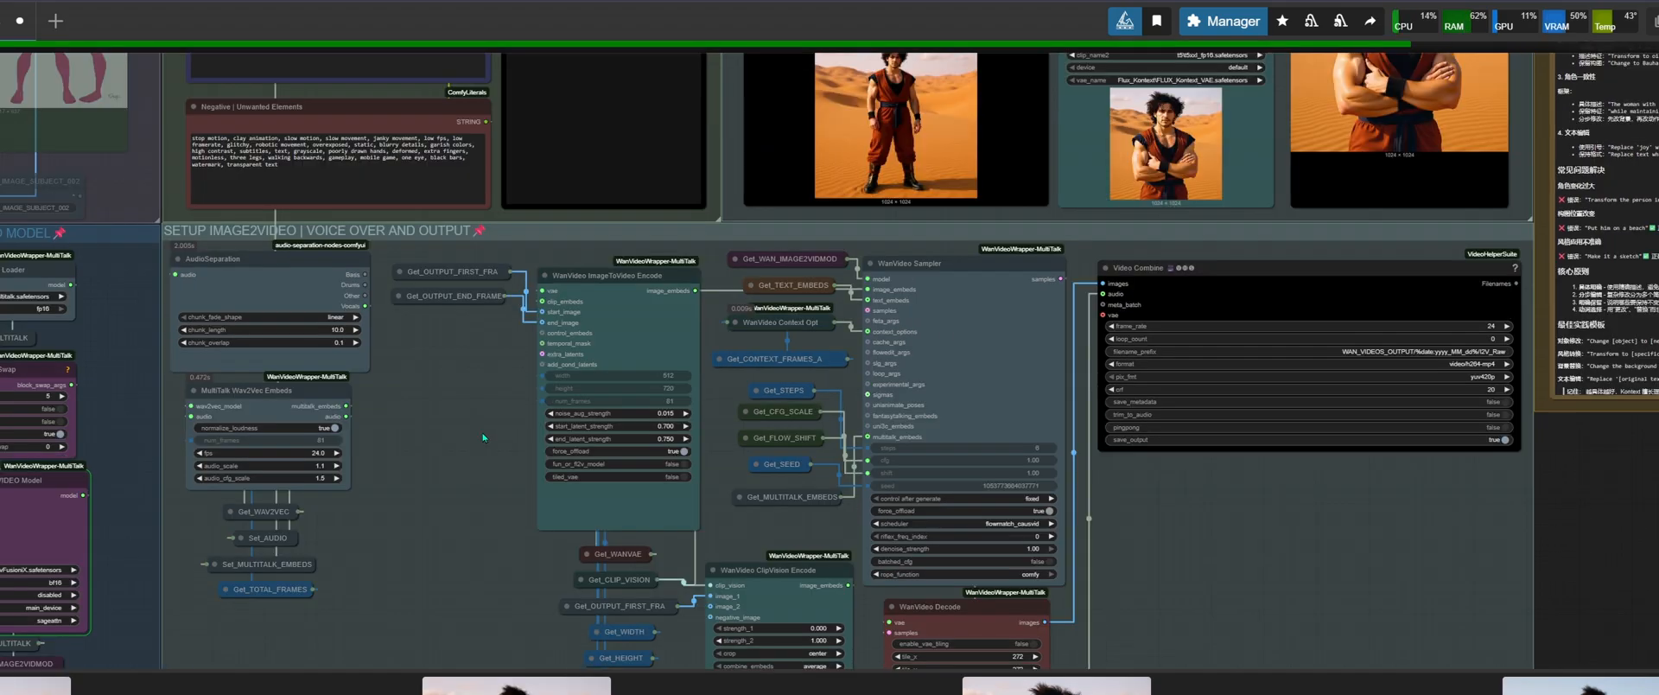
{"action": "scroll", "coordinate": [484, 438], "scroll_direction": "down", "scroll_amount": 1}
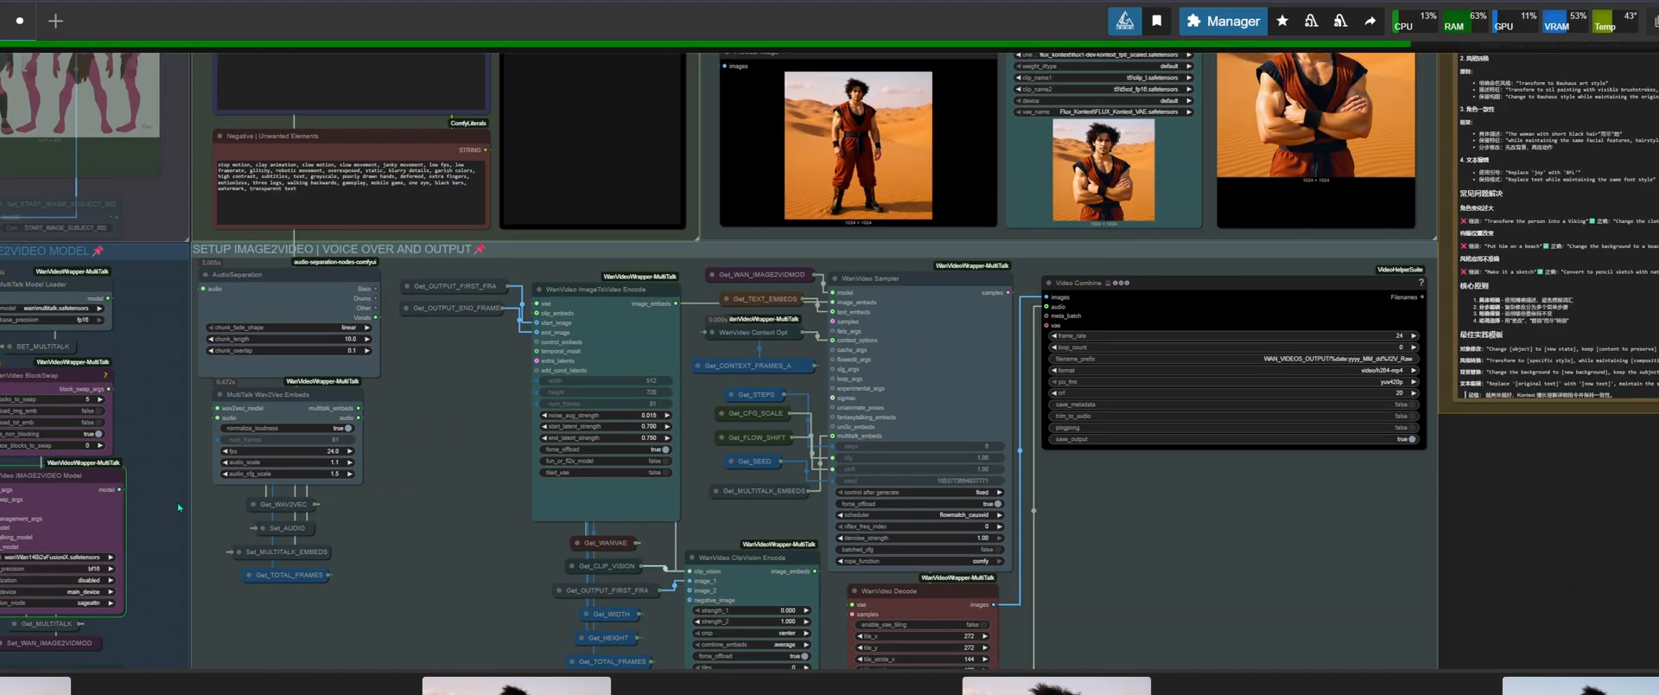
{"action": "left_click_drag", "start_coordinate": [79, 463], "coordinate": [84, 313]}
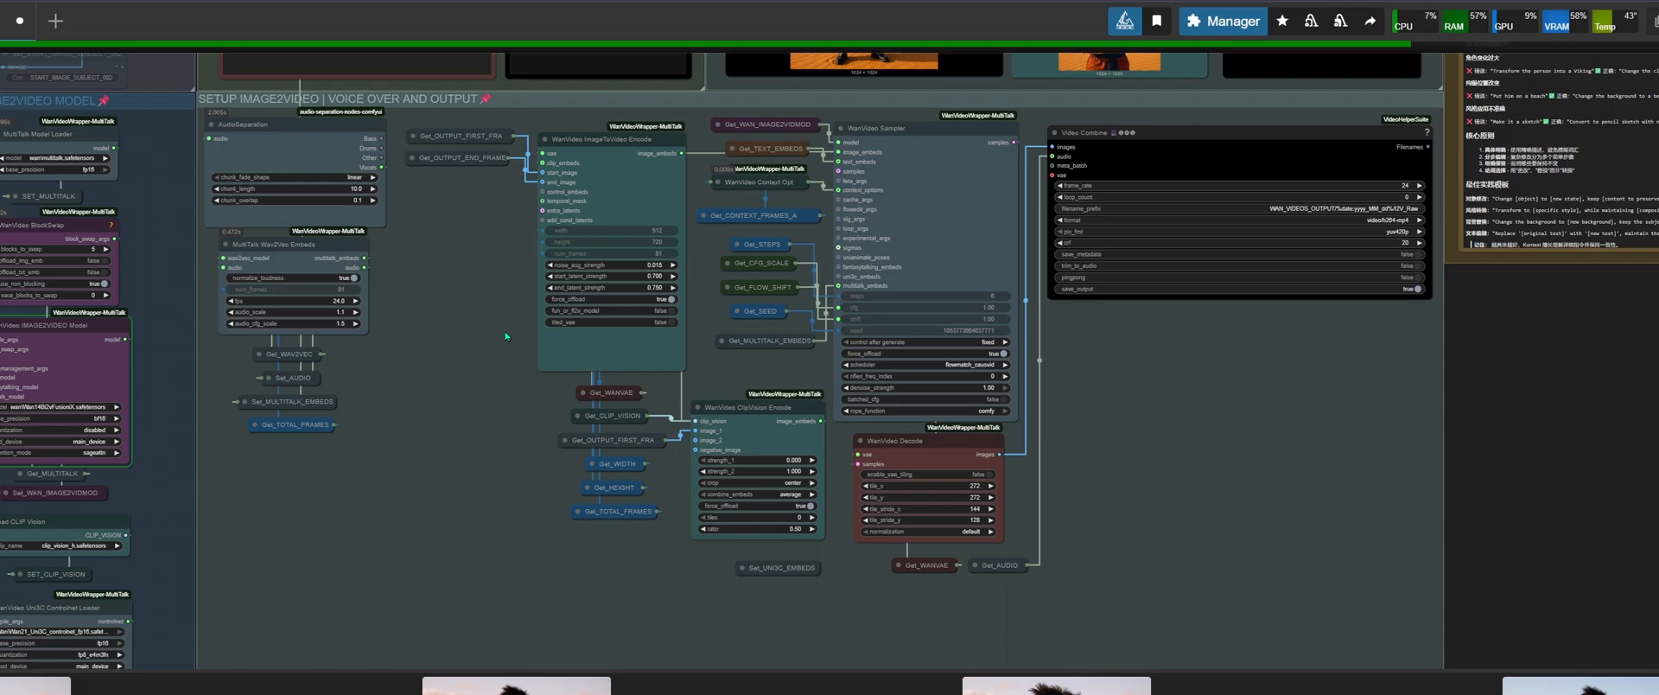
{"action": "scroll", "coordinate": [465, 316], "scroll_direction": "up", "scroll_amount": 1}
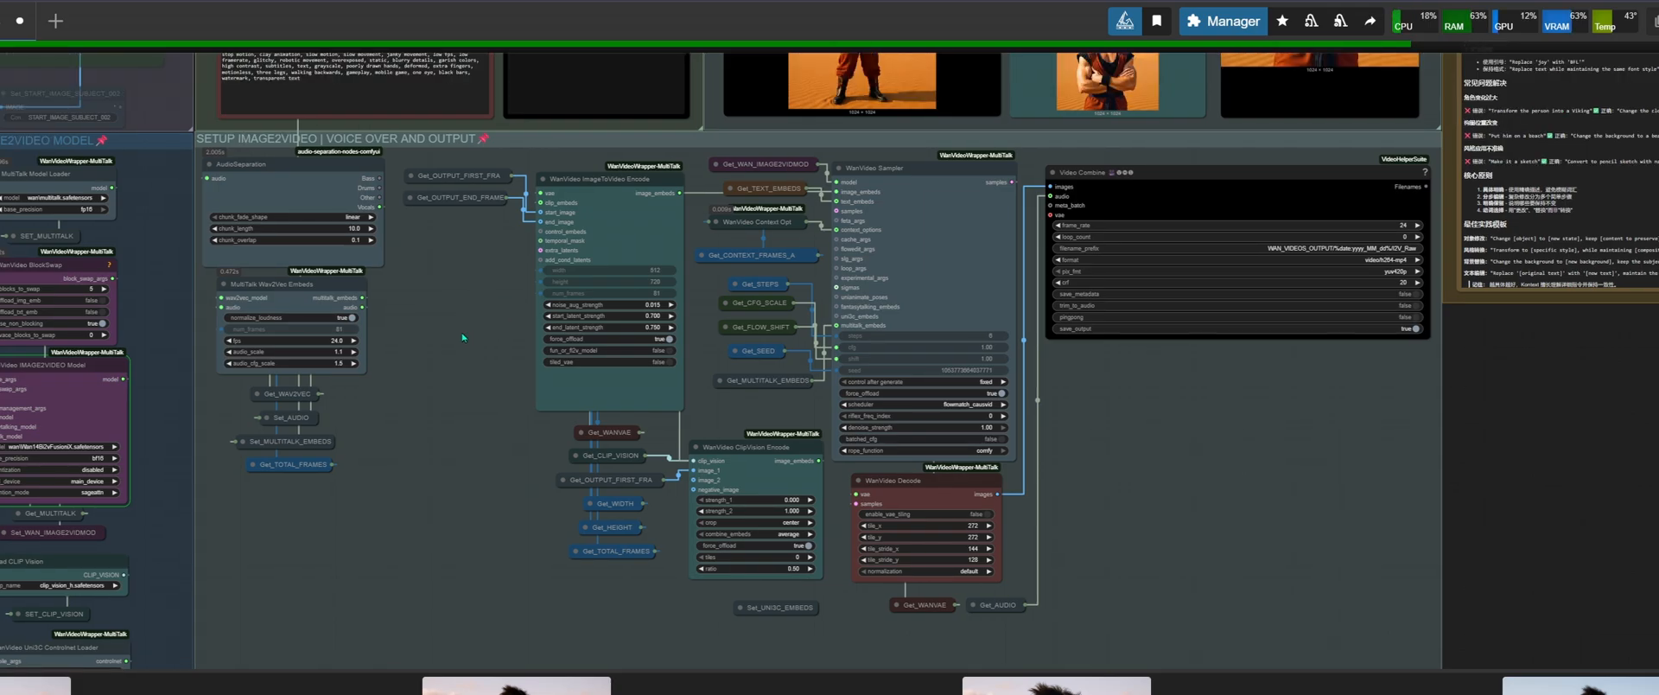
{"action": "left_click_drag", "start_coordinate": [470, 326], "coordinate": [397, 444]}
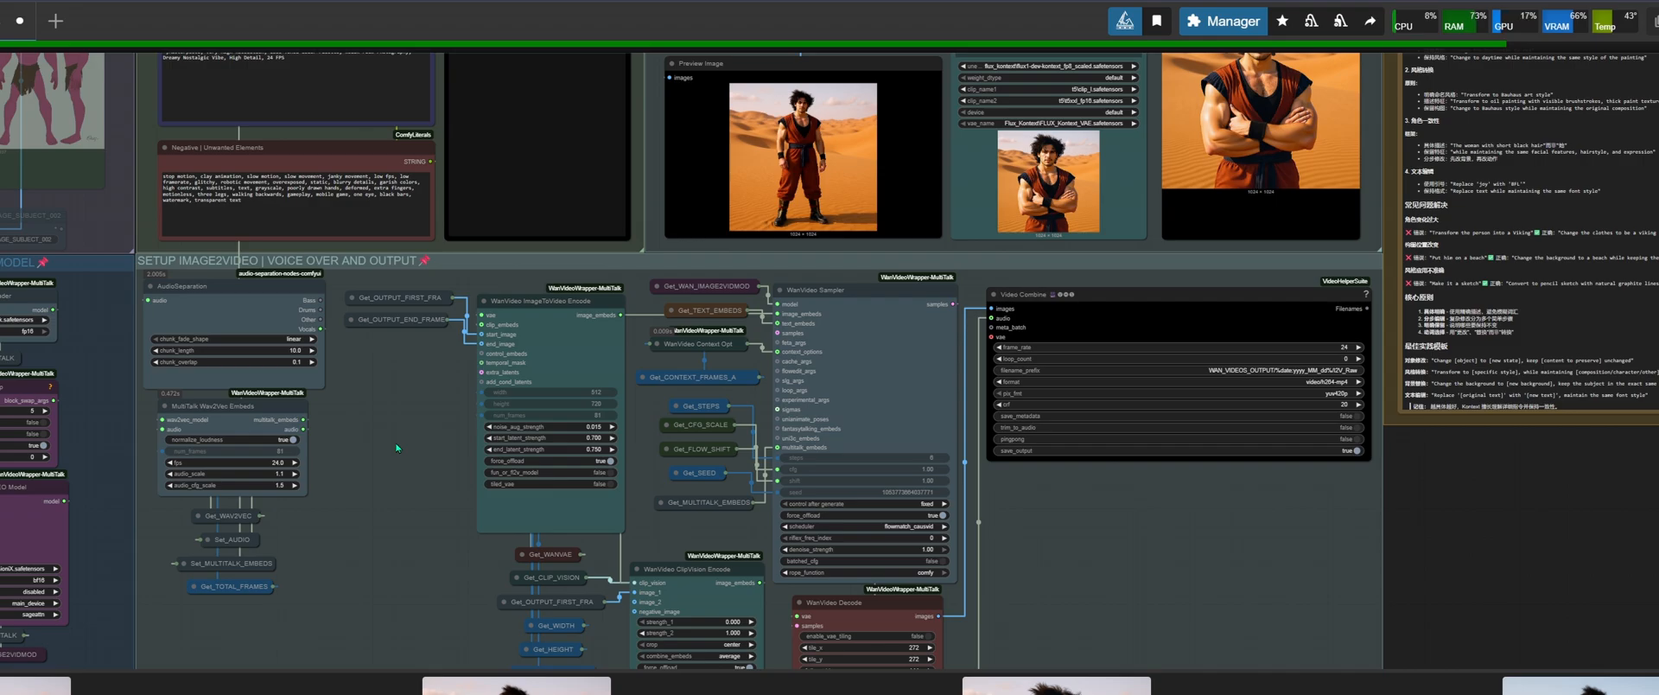
Review the attention mode options of the WanVideo IMAGE2VIDEO Model node and choose sageattn
{"action": "left_click_drag", "start_coordinate": [400, 489], "coordinate": [426, 411]}
{"action": "scroll", "coordinate": [419, 441], "scroll_direction": "up", "scroll_amount": 3}
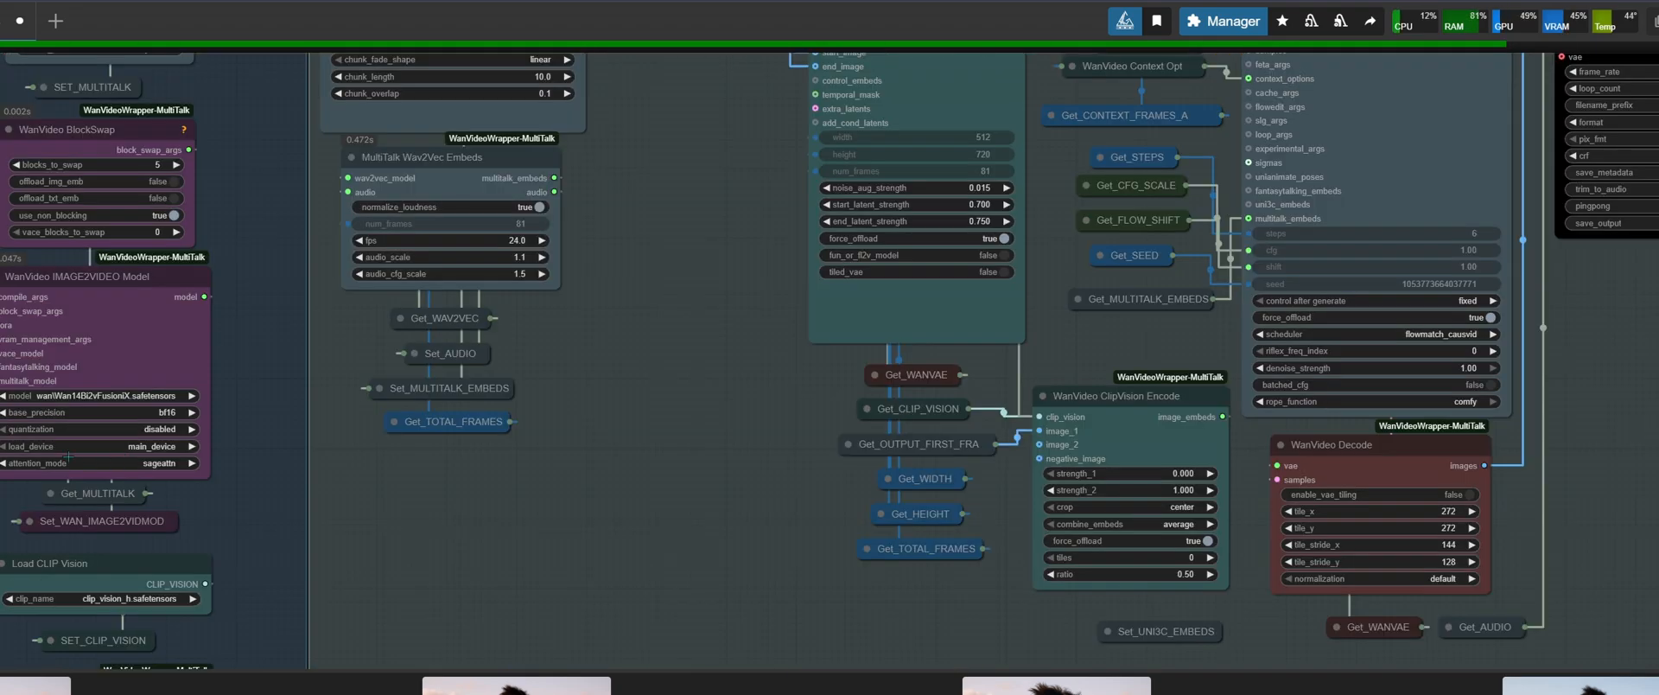
{"action": "scroll", "coordinate": [82, 458], "scroll_direction": "up", "scroll_amount": 2}
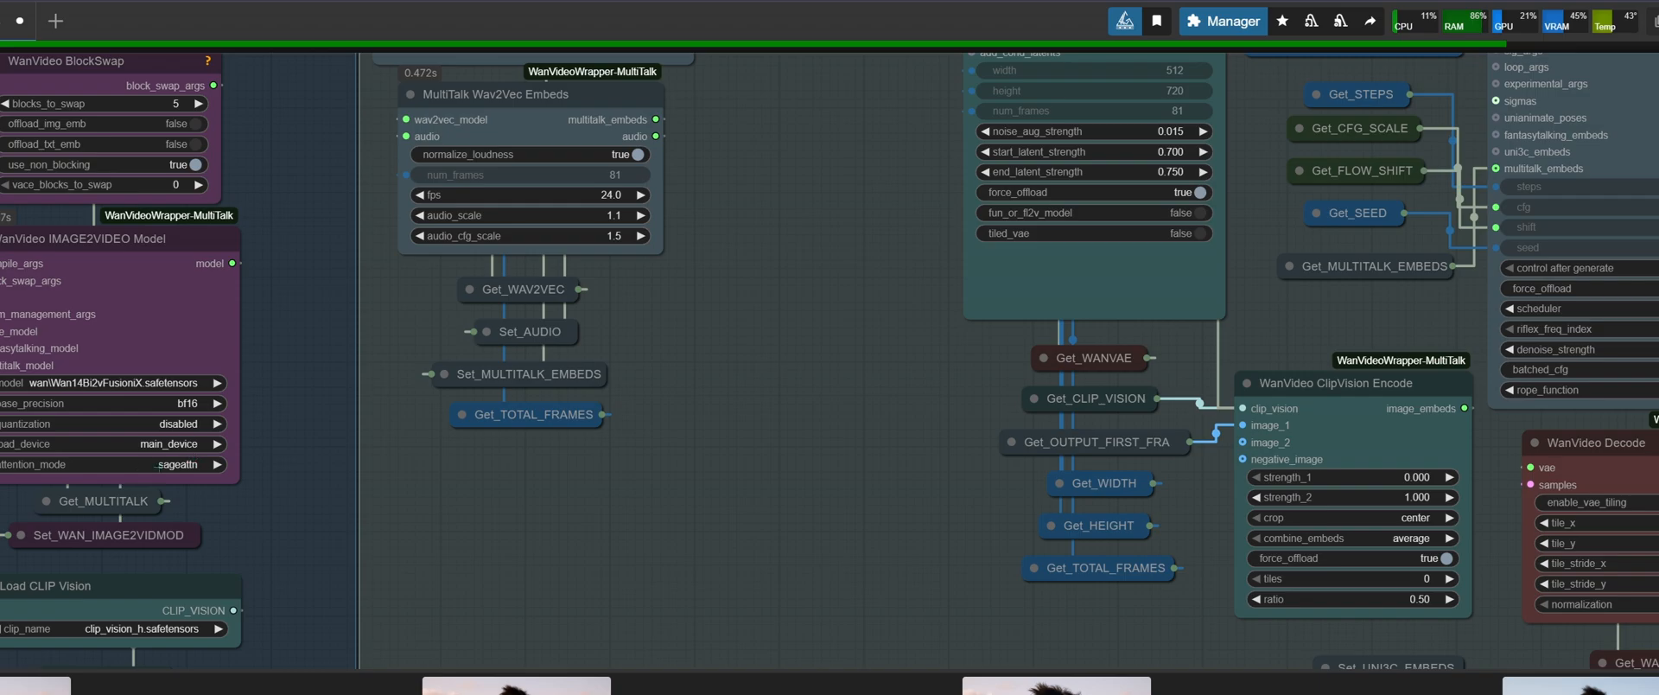
{"action": "scroll", "coordinate": [158, 464], "scroll_direction": "up", "scroll_amount": 2}
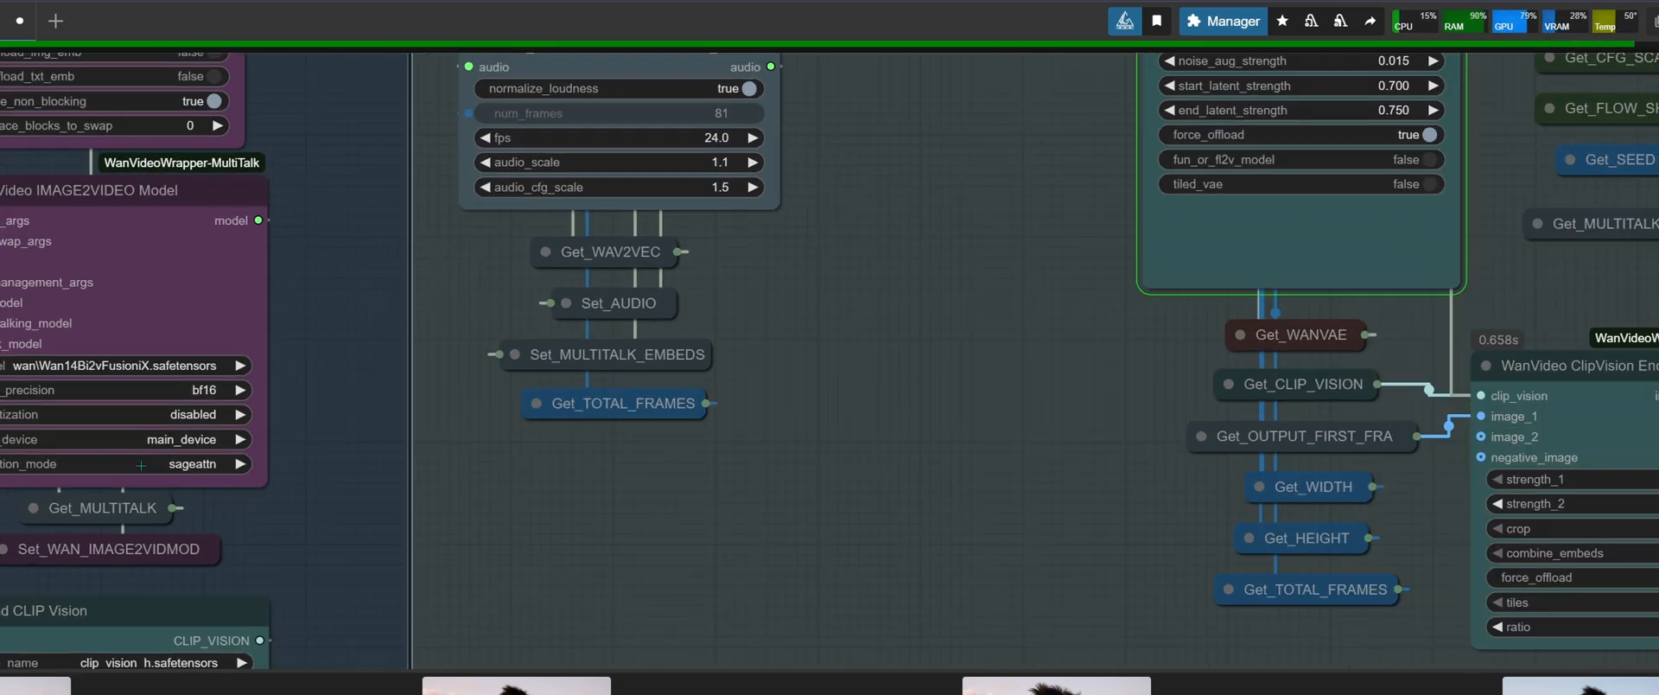
{"action": "left_click", "coordinate": [187, 465]}
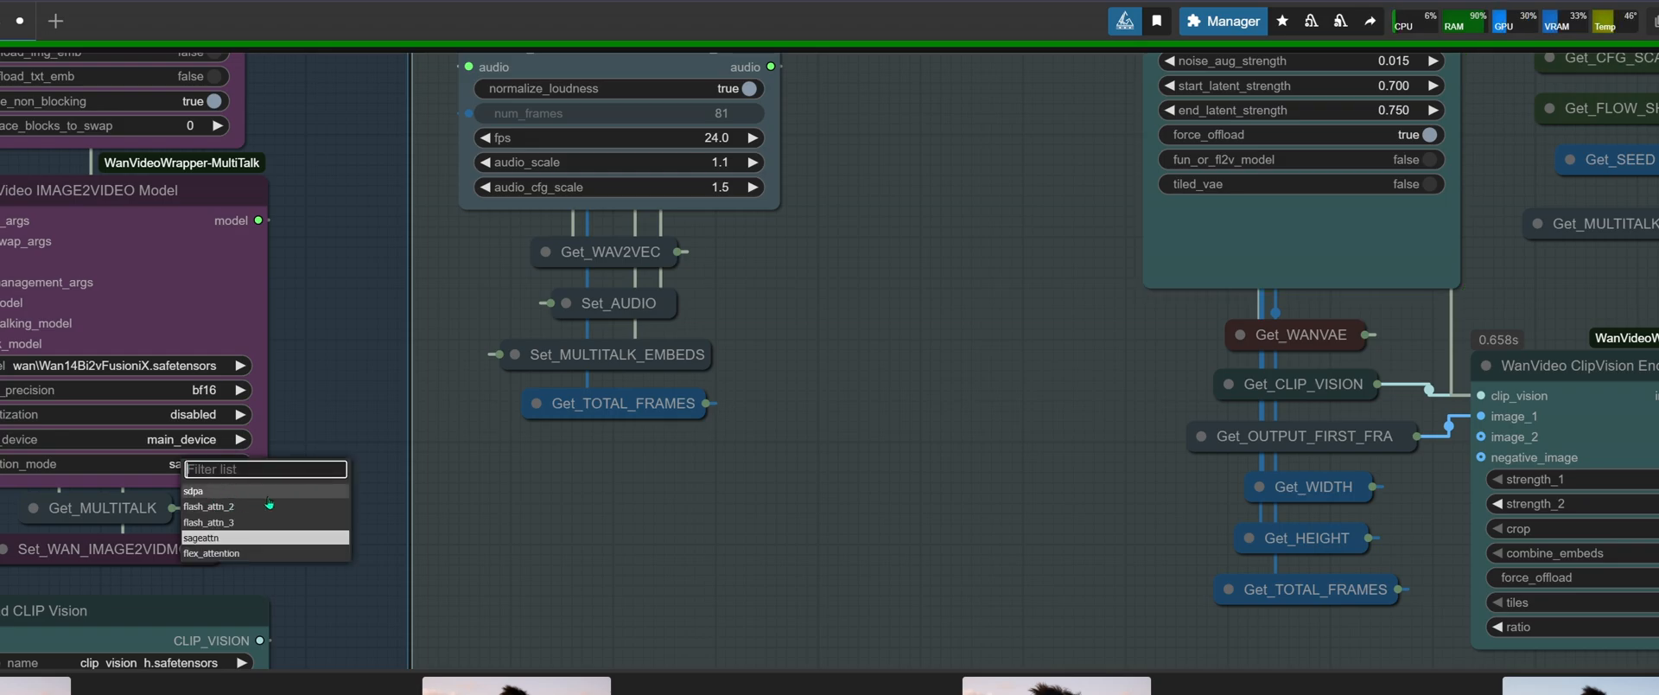
{"action": "left_click", "coordinate": [117, 466]}
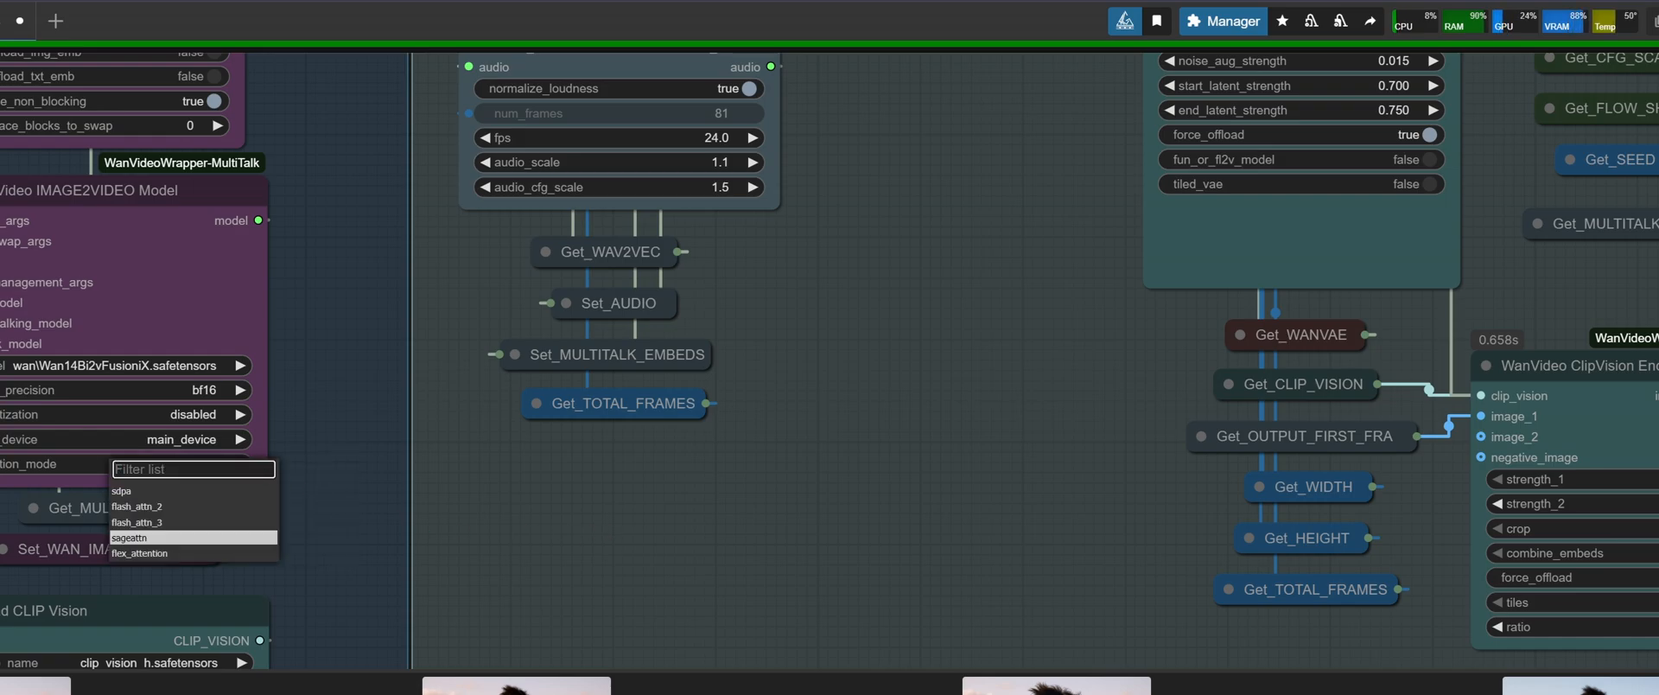
{"action": "left_click", "coordinate": [130, 537]}
{"action": "scroll", "coordinate": [289, 489], "scroll_direction": "down", "scroll_amount": 1}
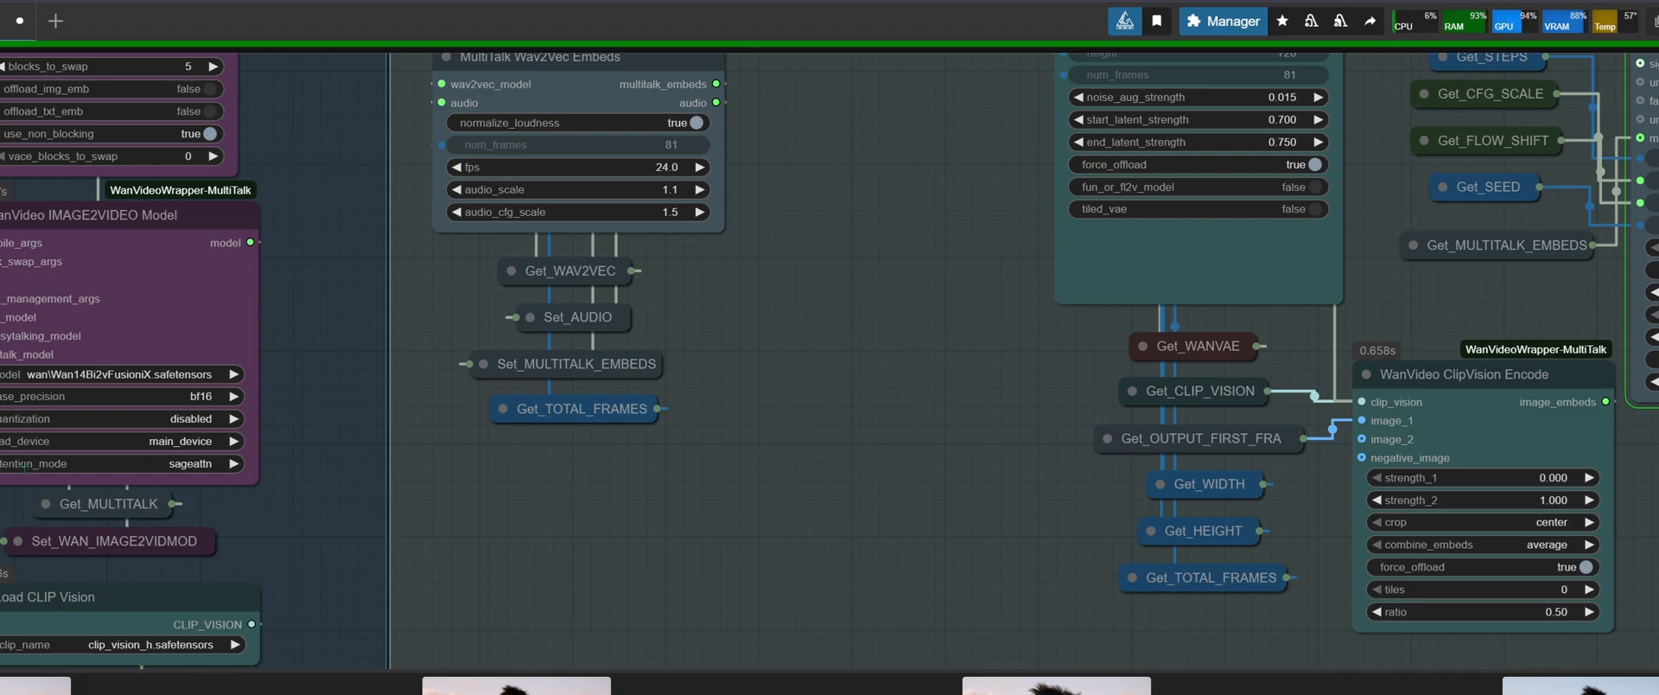
Switch to Task Manager and inspect the system's memory usage under Performance
{"action": "scroll", "coordinate": [250, 444], "scroll_direction": "down", "scroll_amount": 2}
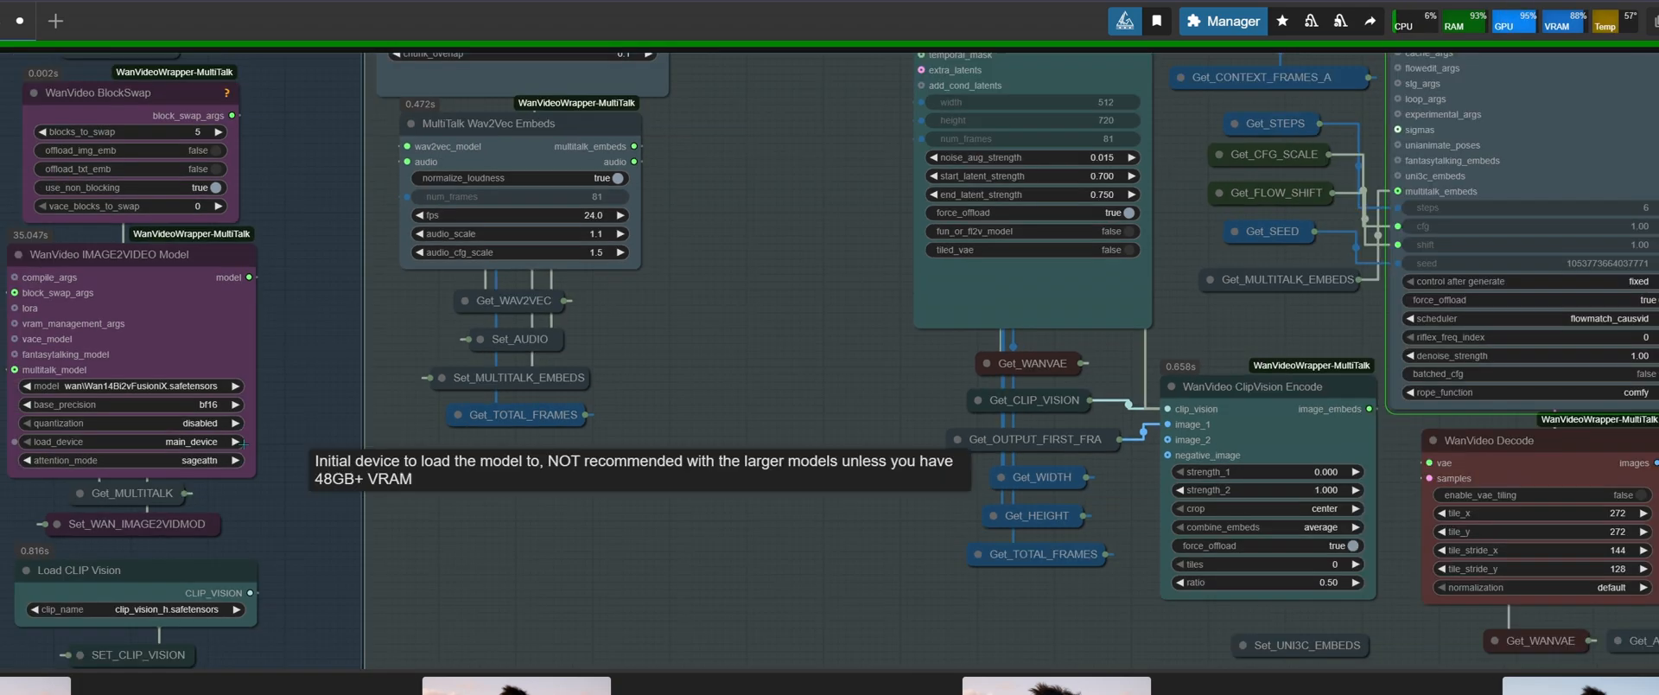
{"action": "left_click_drag", "start_coordinate": [778, 372], "coordinate": [789, 460]}
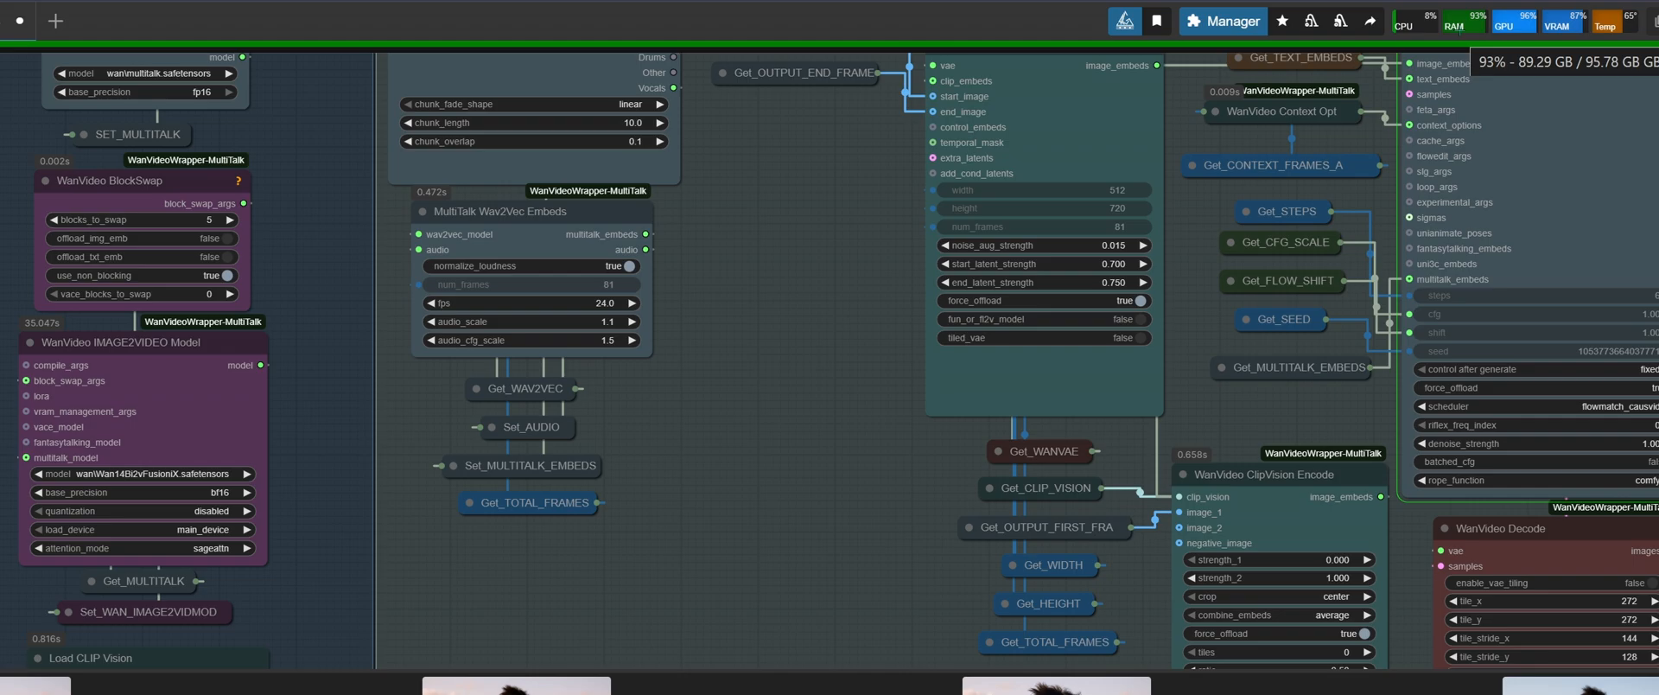
{"action": "scroll", "coordinate": [805, 222], "scroll_direction": "down", "scroll_amount": 3}
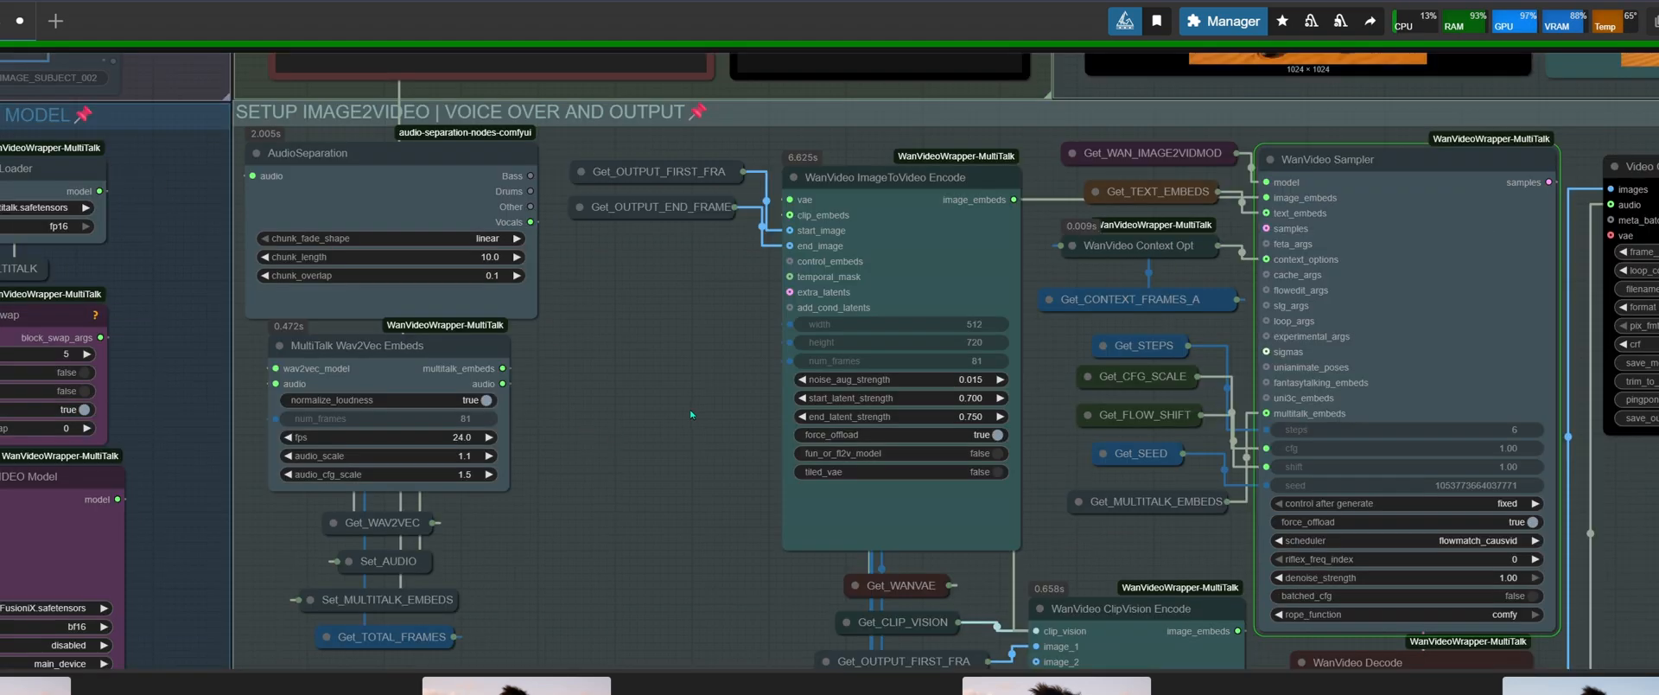
{"action": "scroll", "coordinate": [729, 376], "scroll_direction": "down", "scroll_amount": 1}
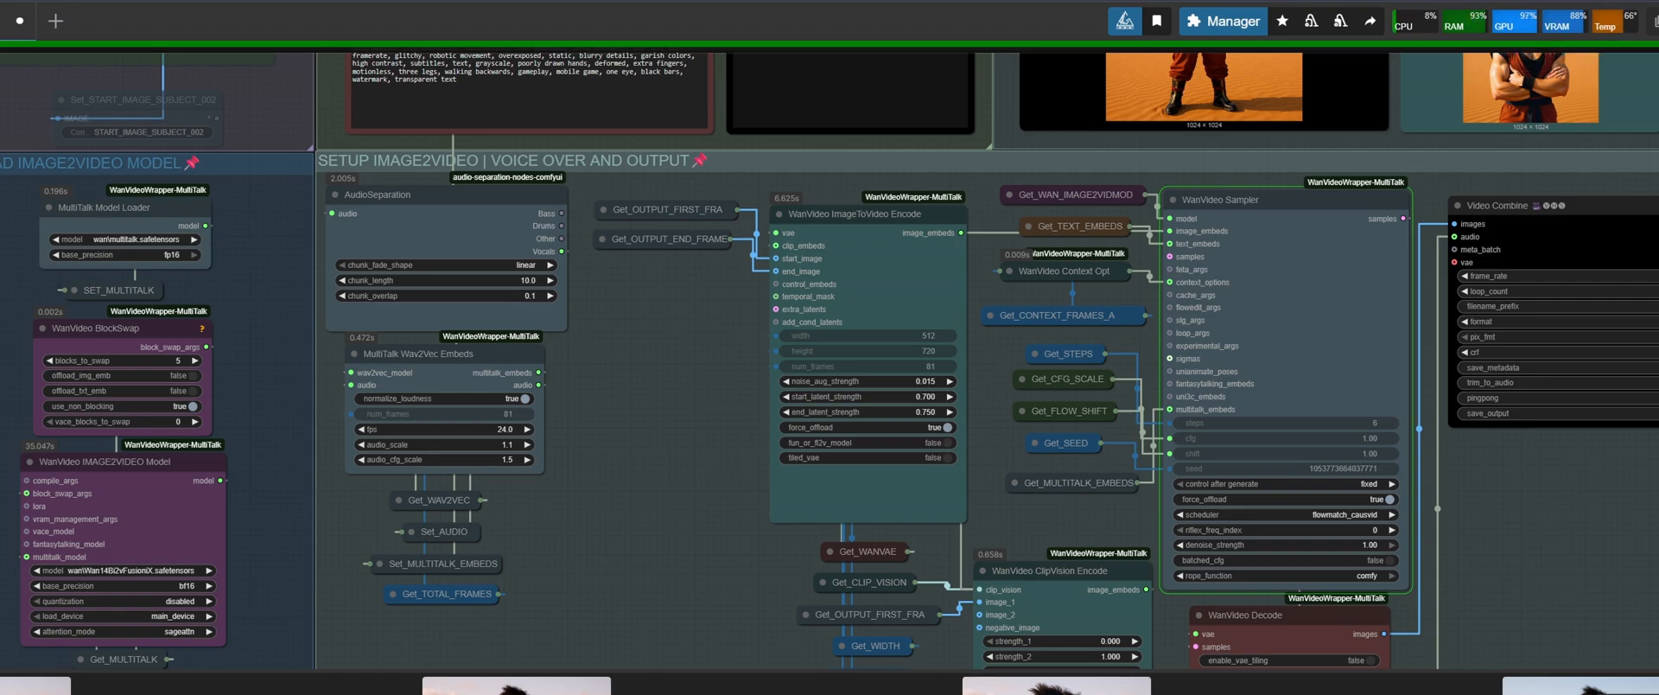
{"action": "key", "text": "ctrl+shift+Escape"}
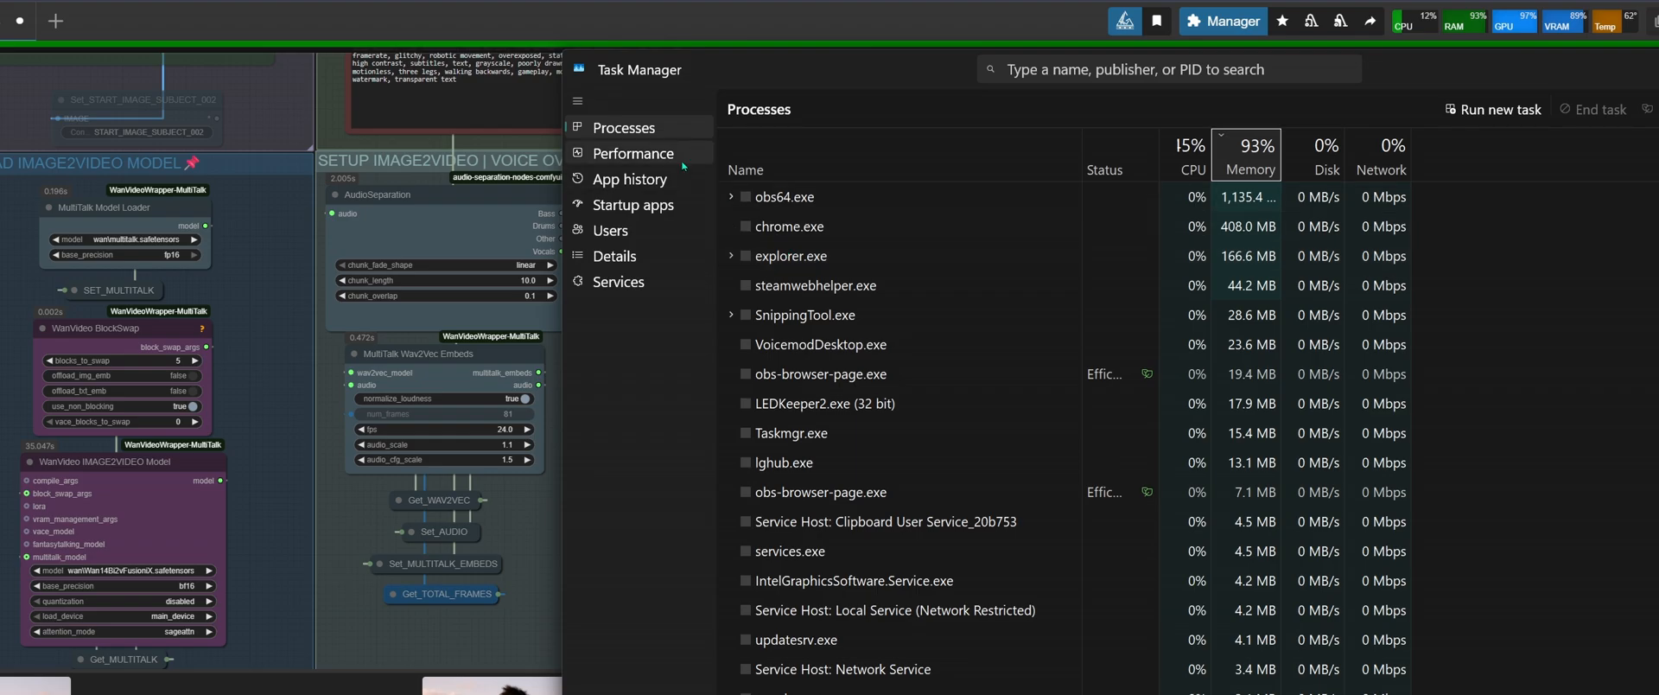
{"action": "left_click", "coordinate": [634, 154]}
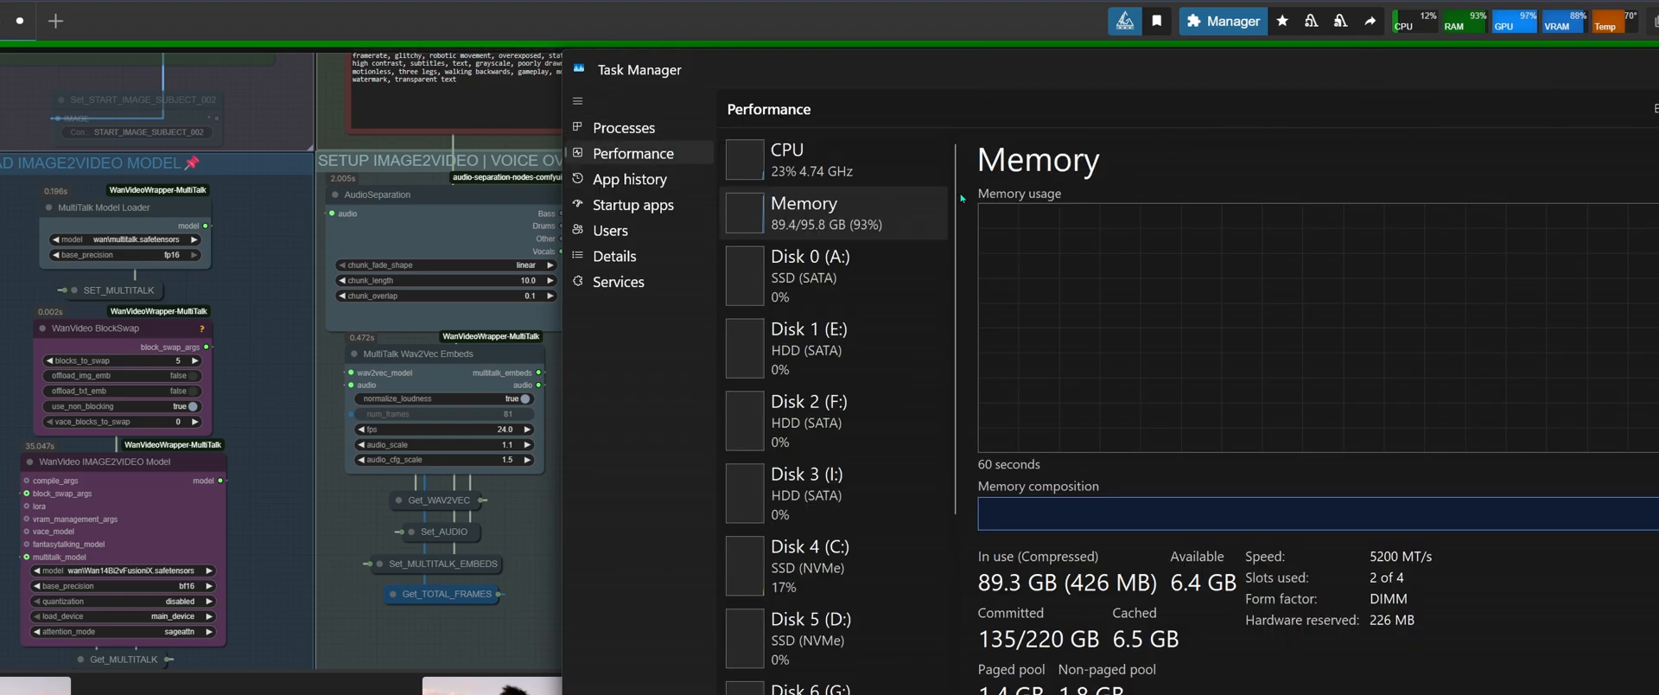
{"action": "left_click_drag", "start_coordinate": [1291, 82], "coordinate": [886, 17]}
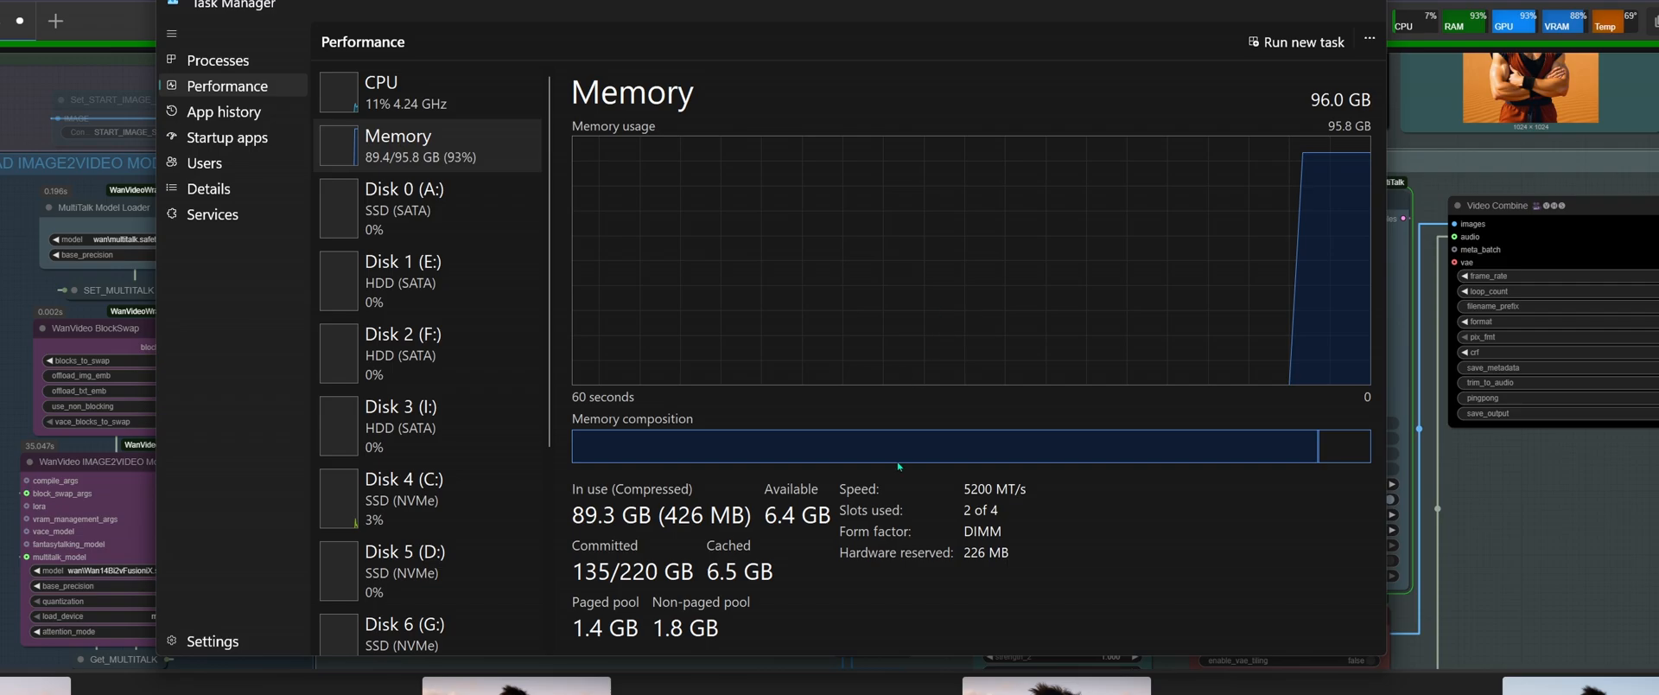
{"action": "mouse_move", "coordinate": [887, 463]}
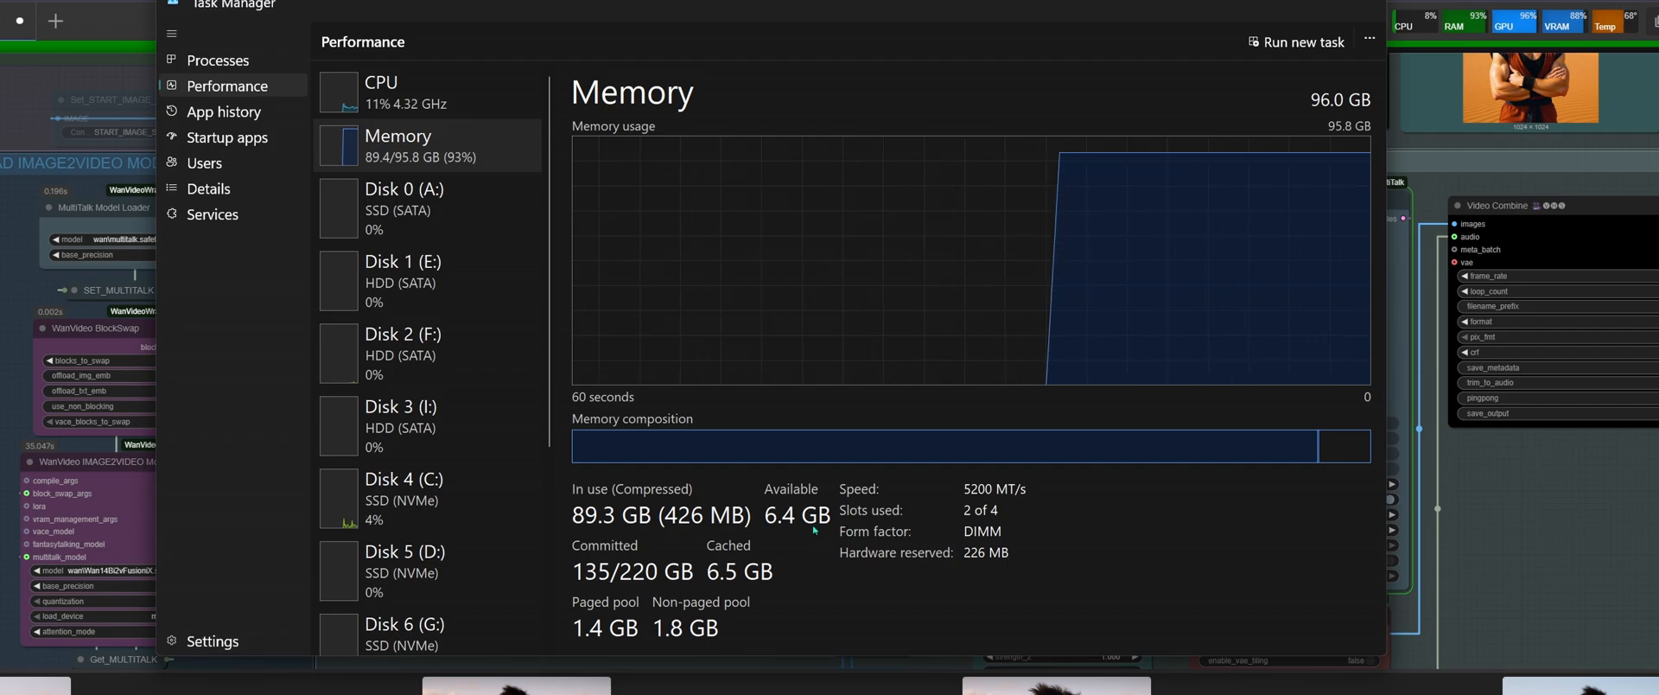
Inspect the GPU 0 usage, return to the Memory readings and close Task Manager
{"action": "scroll", "coordinate": [432, 484], "scroll_direction": "down", "scroll_amount": 4}
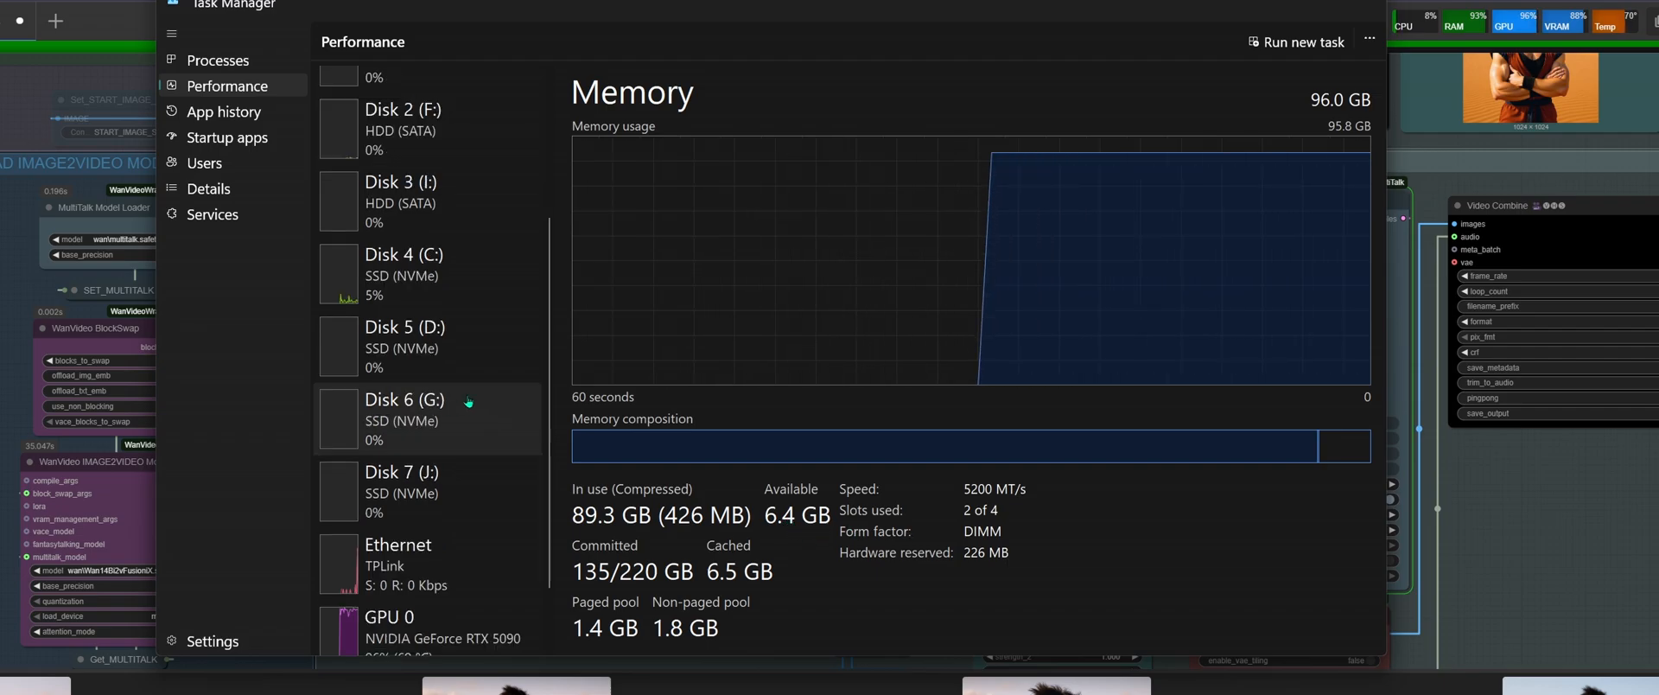
{"action": "left_click", "coordinate": [427, 550]}
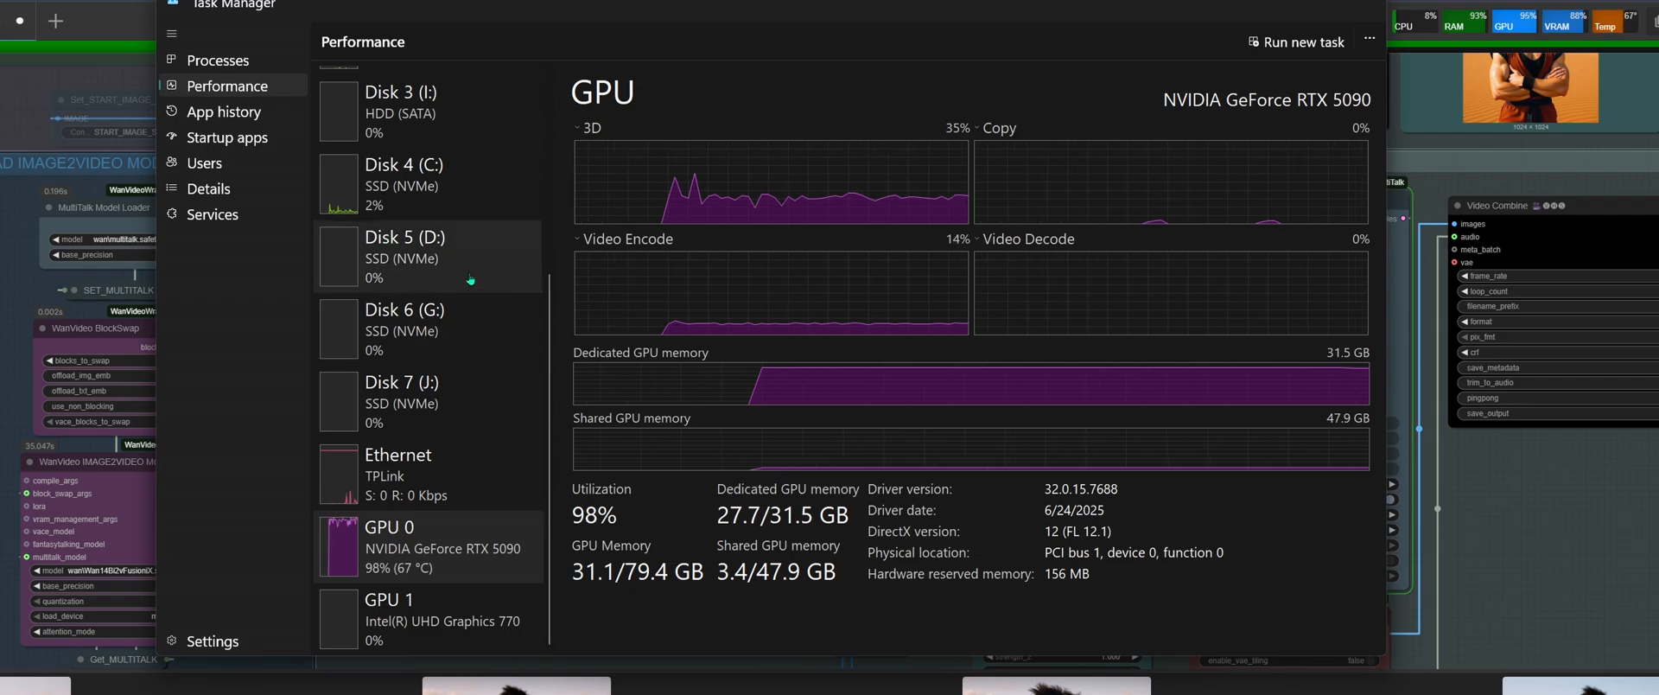
{"action": "scroll", "coordinate": [519, 345], "scroll_direction": "up", "scroll_amount": 4}
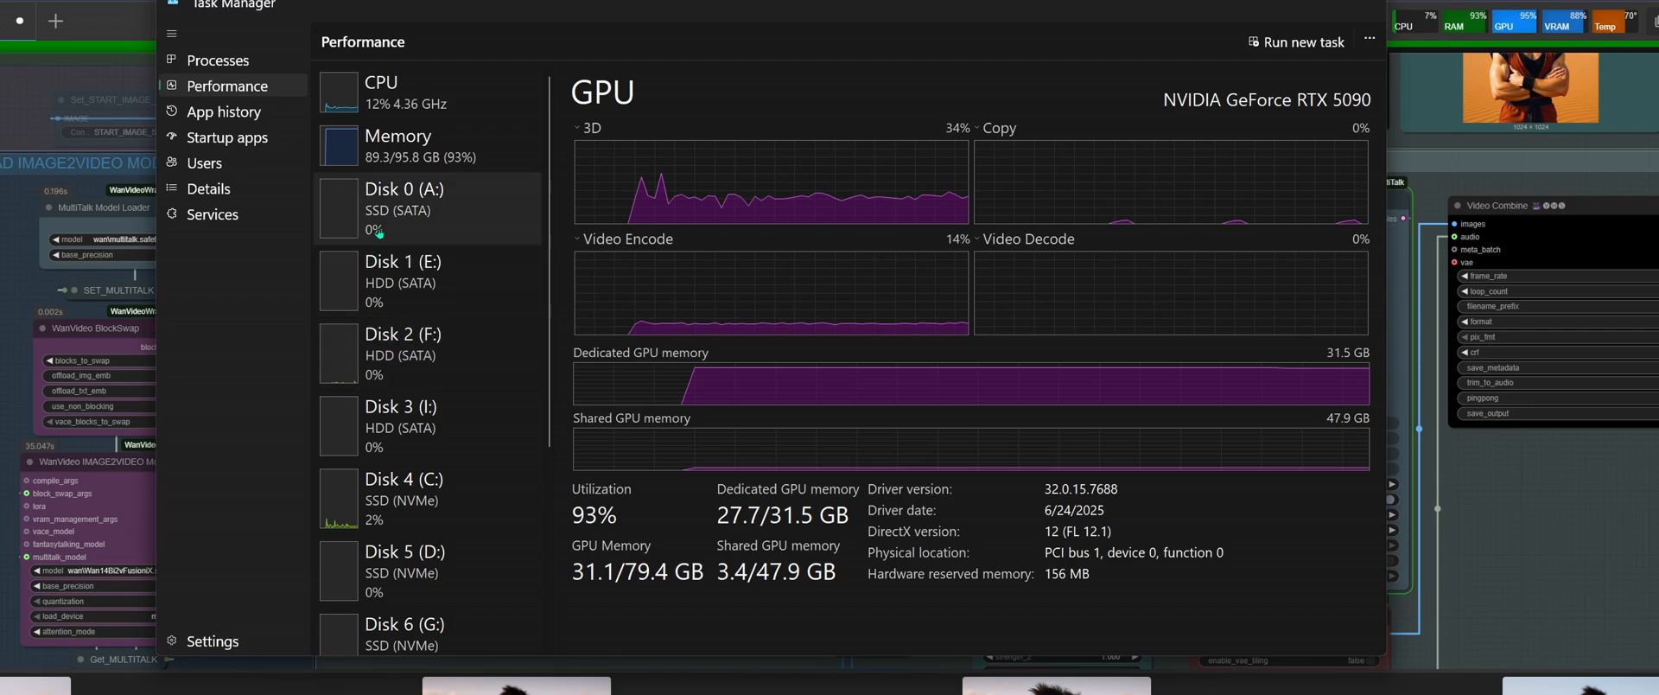
{"action": "left_click", "coordinate": [424, 147]}
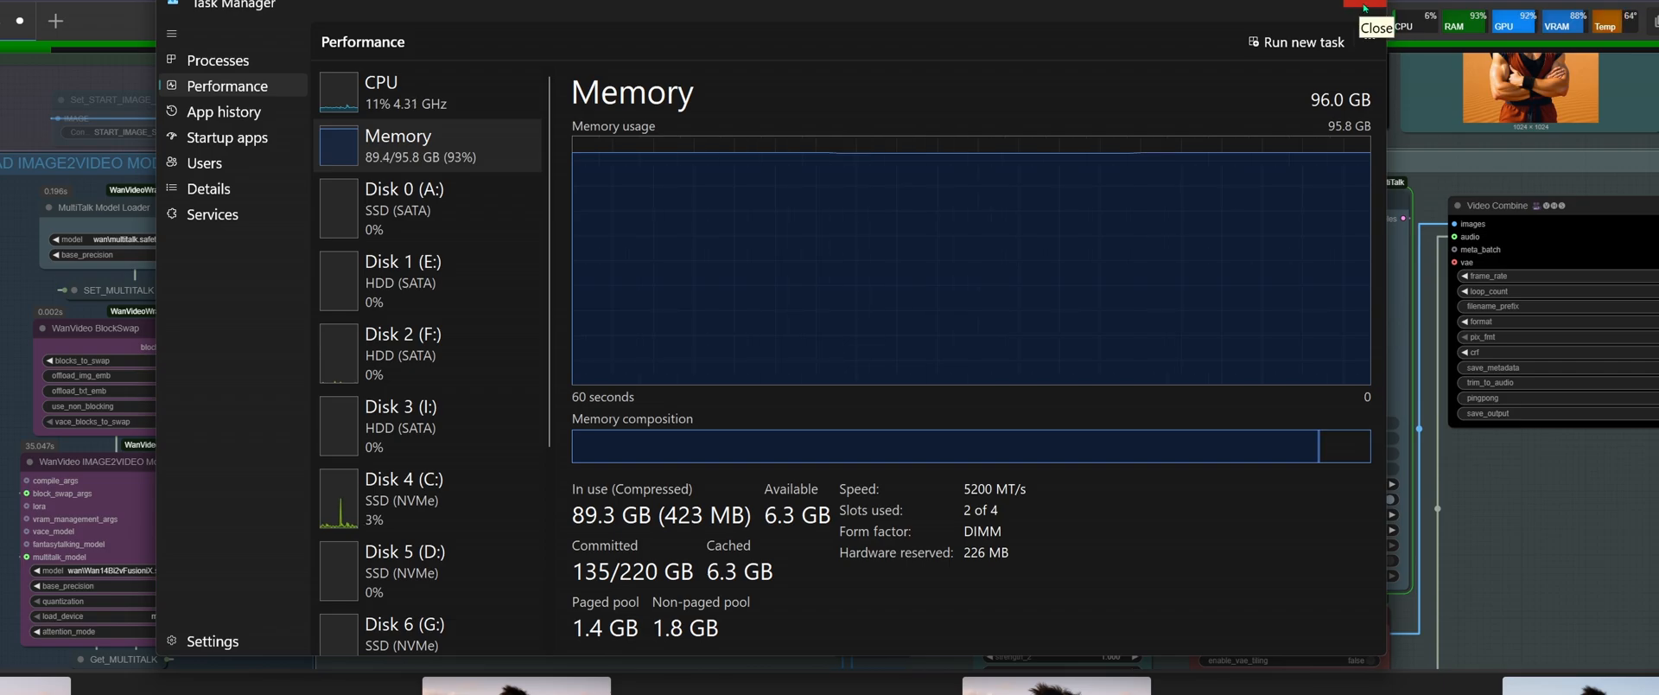
{"action": "left_click", "coordinate": [1364, 8]}
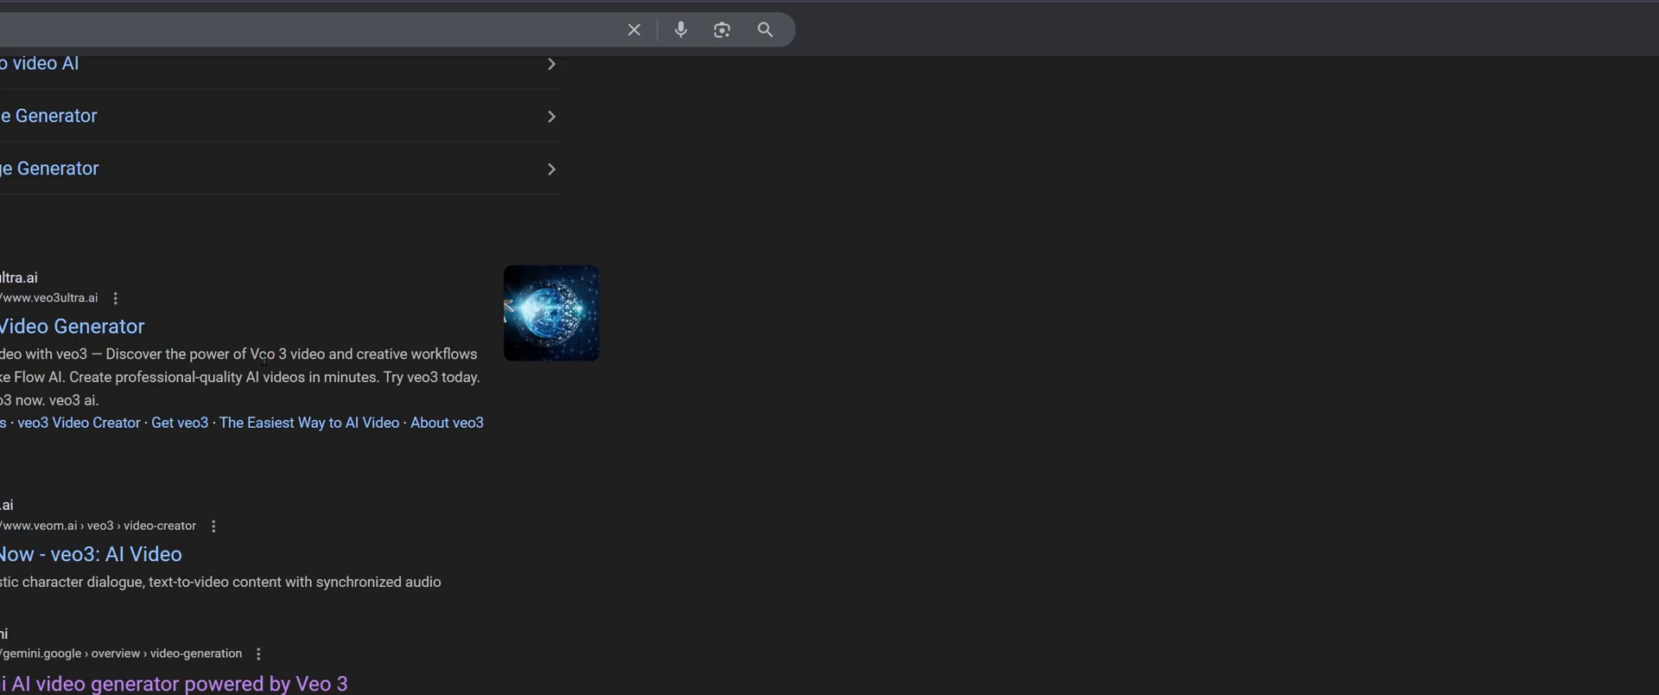
Open the Gemini AI video generator powered by Veo 3 page from the web search results
{"action": "scroll", "coordinate": [224, 497], "scroll_direction": "down", "scroll_amount": 2}
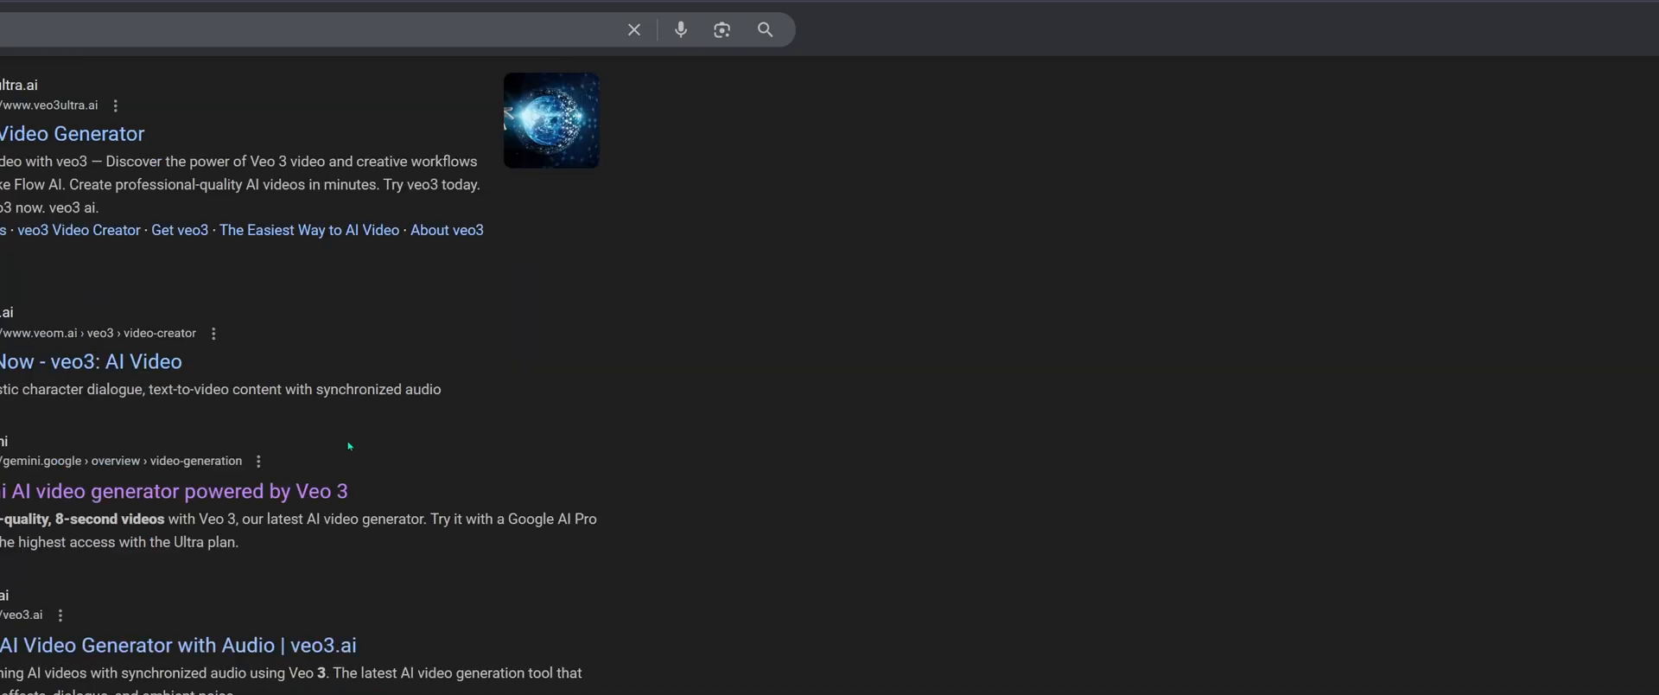
{"action": "left_click", "coordinate": [224, 497]}
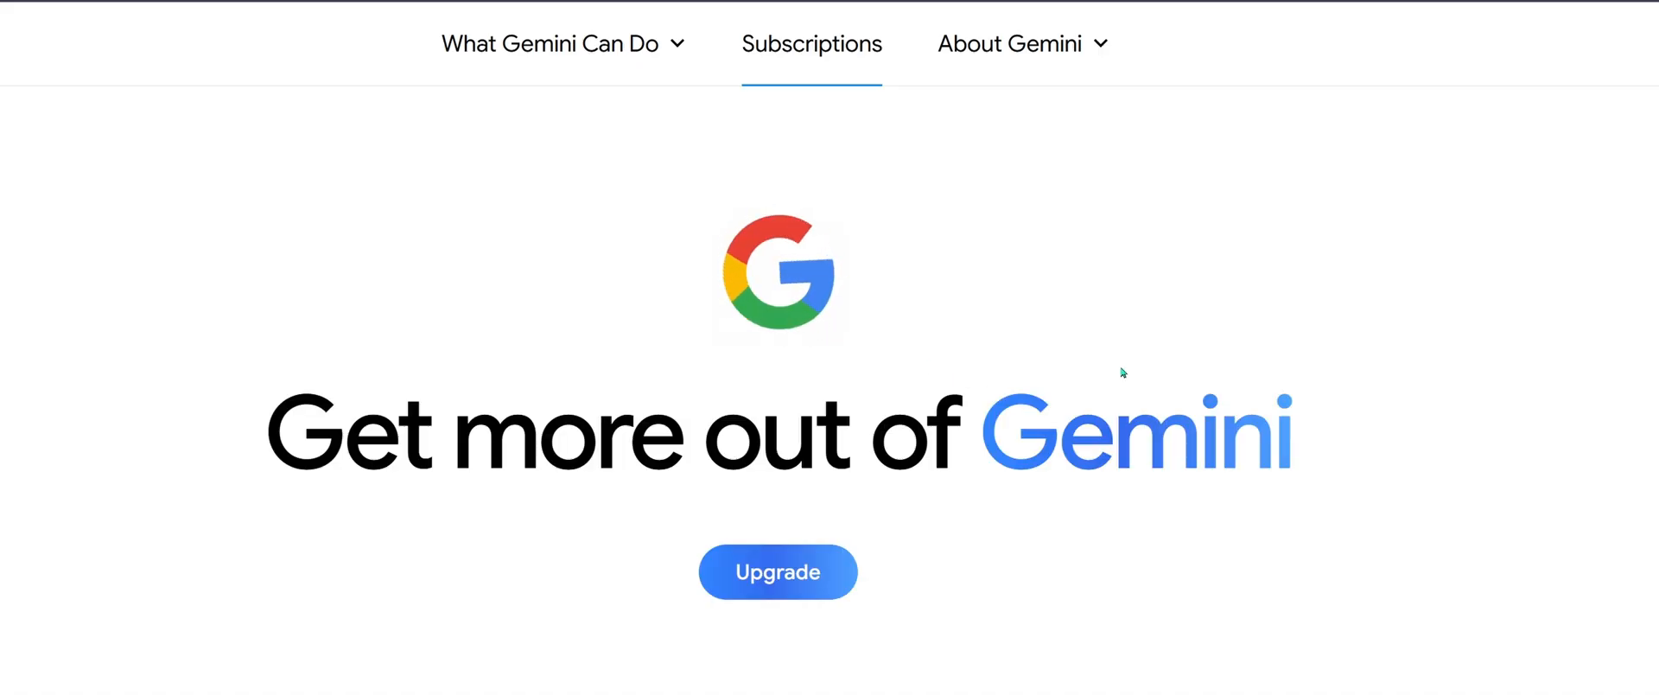
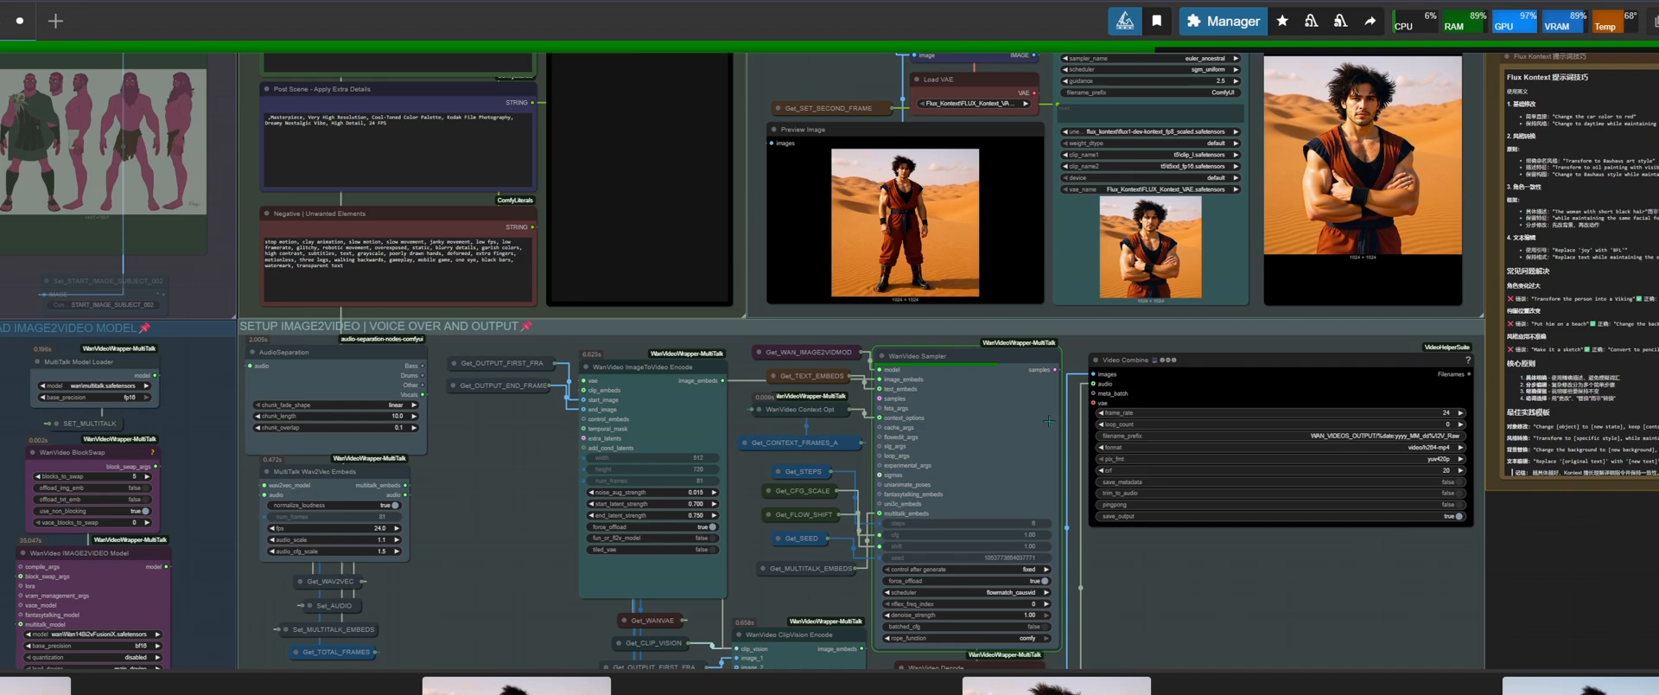
Check the sampling progress in the ComfyUI console window and return to the workflow
{"action": "left_click_drag", "start_coordinate": [467, 510], "coordinate": [418, 406]}
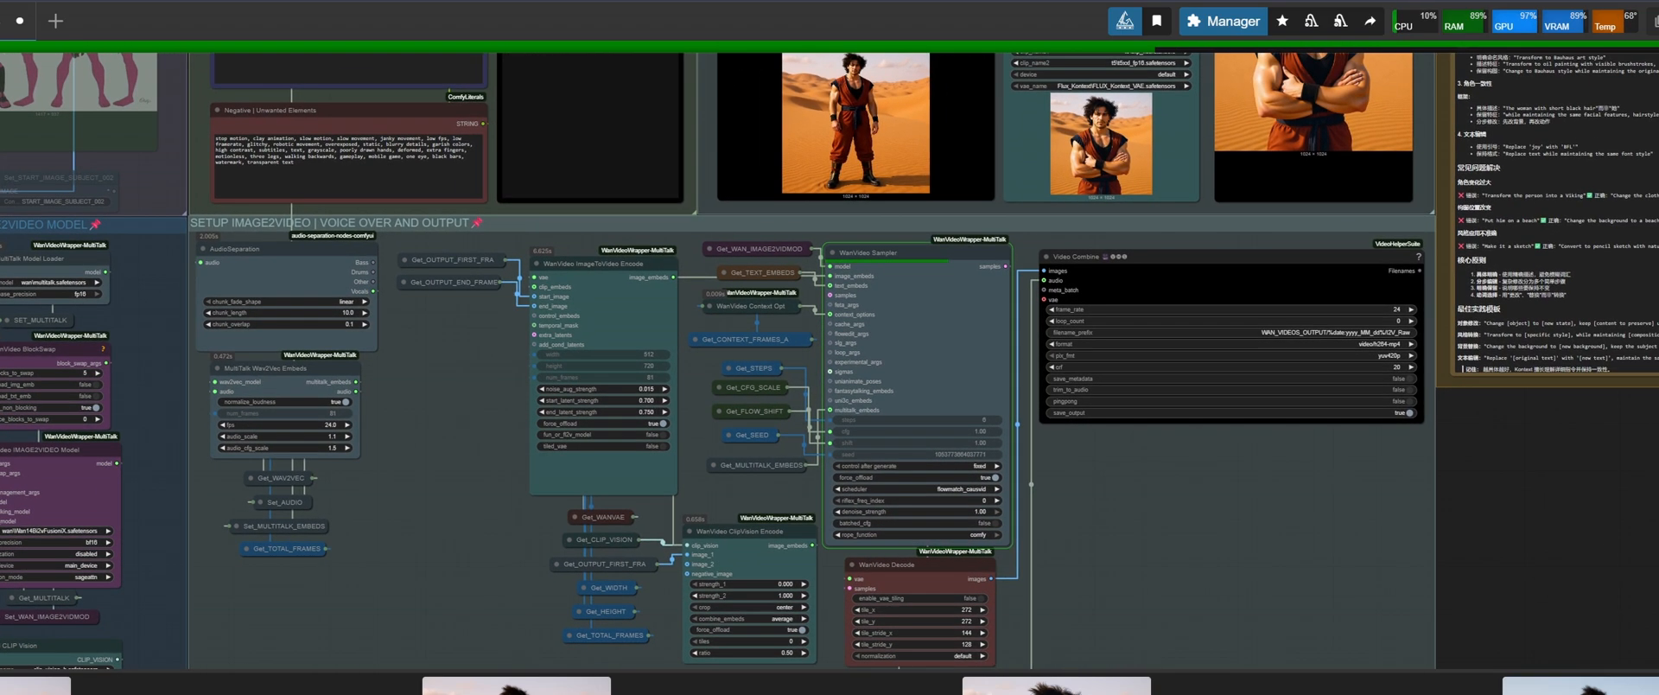
{"action": "left_click_drag", "start_coordinate": [533, 367], "coordinate": [367, 378]}
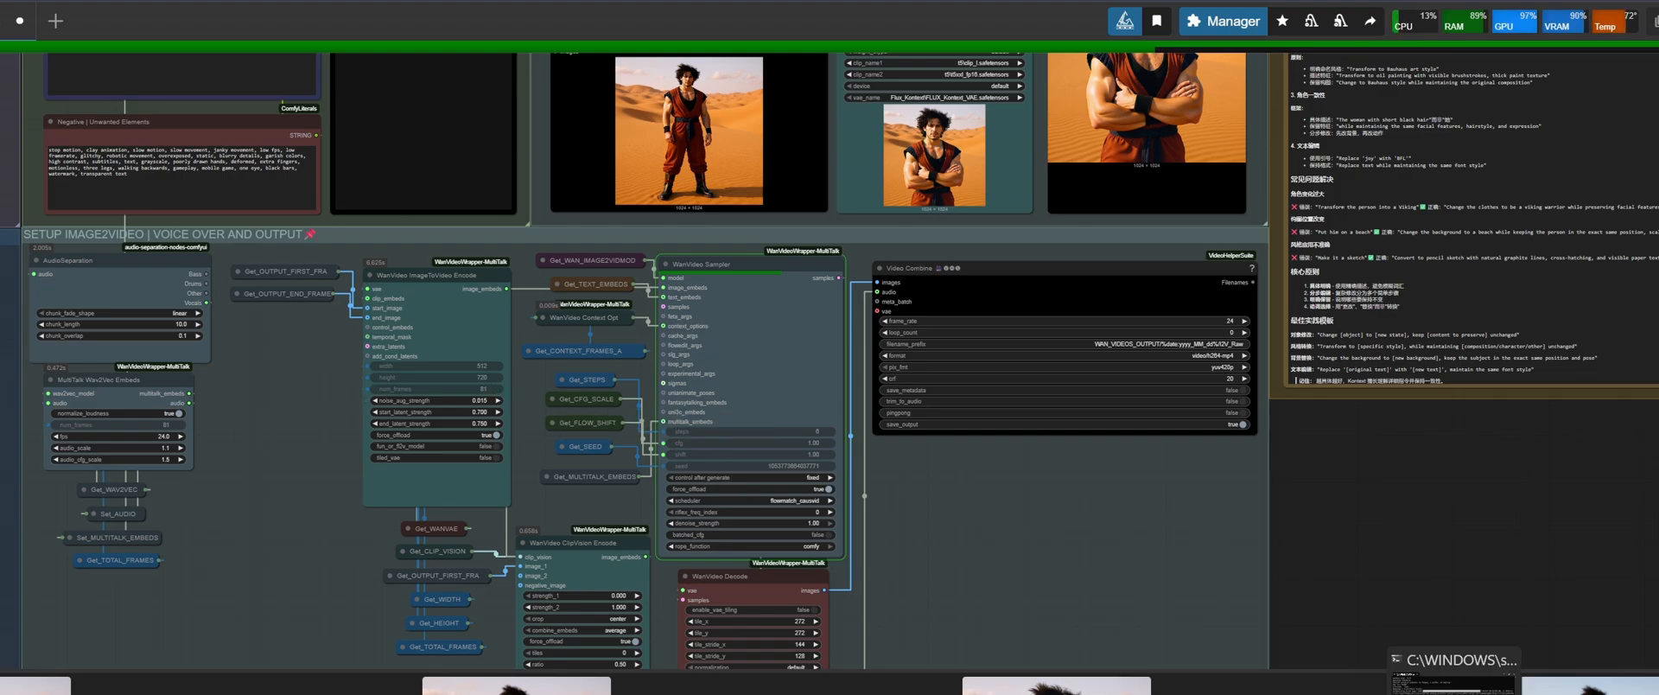
{"action": "left_click", "coordinate": [1456, 694]}
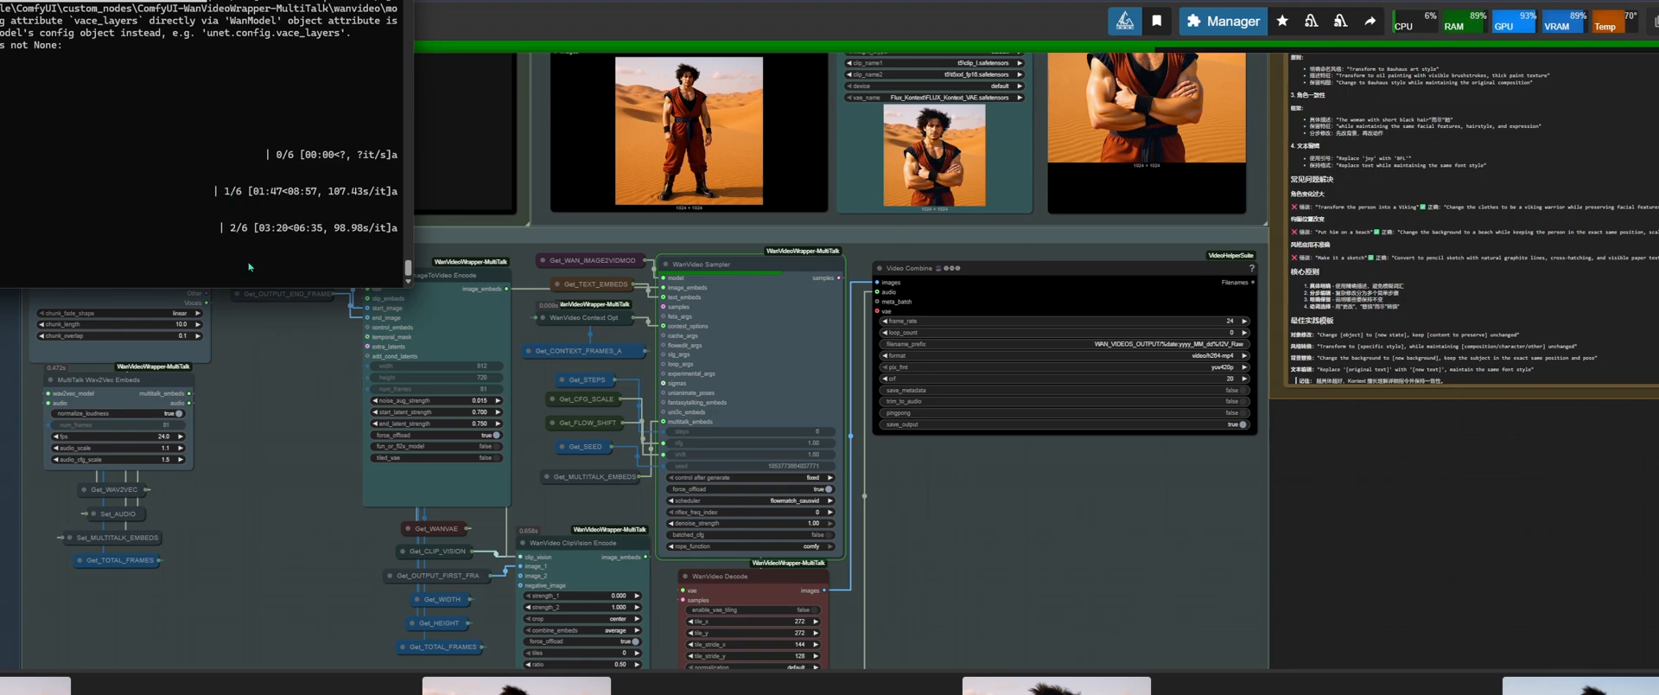
{"action": "key", "text": "alt+Tab"}
{"action": "scroll", "coordinate": [225, 484], "scroll_direction": "down", "scroll_amount": 2}
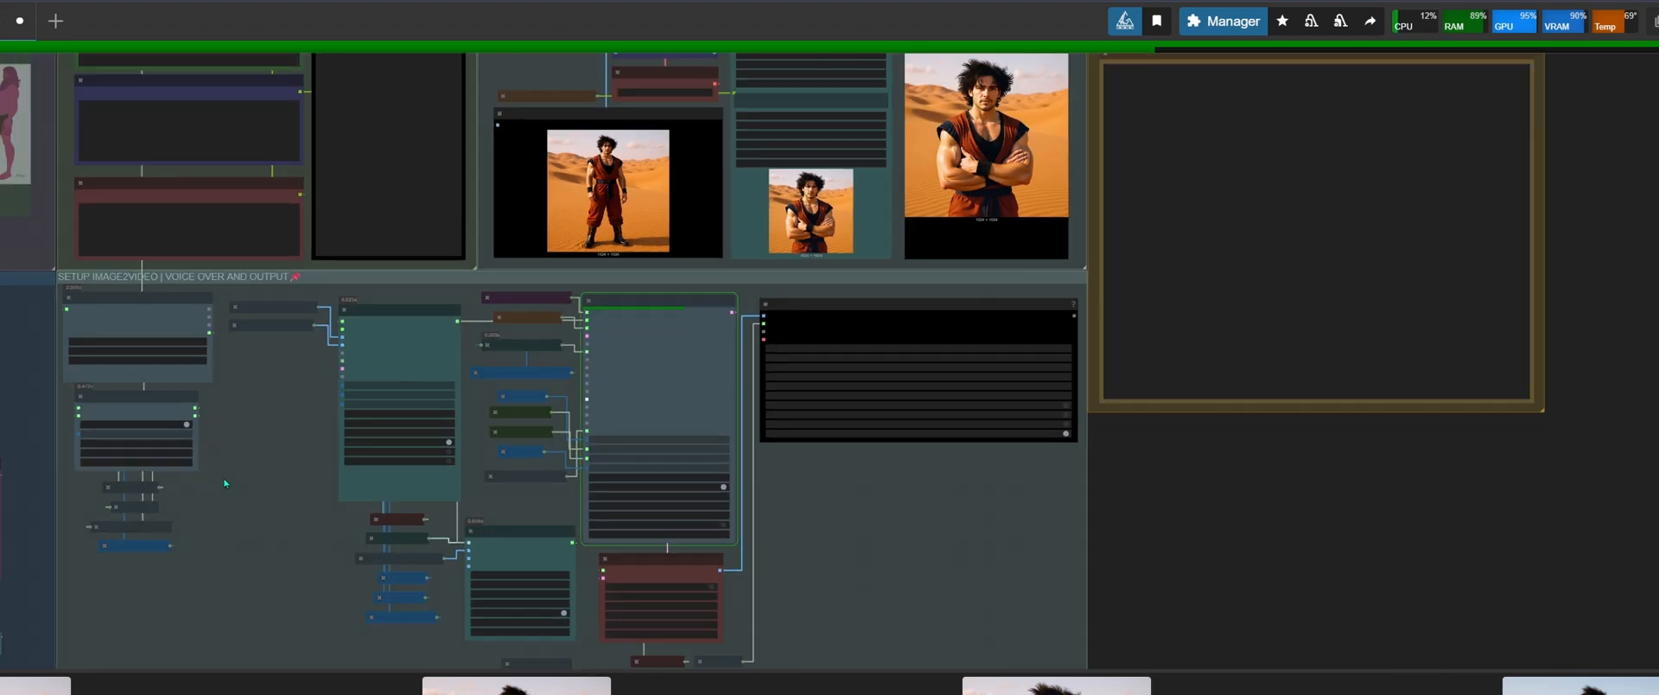
{"action": "left_click_drag", "start_coordinate": [279, 432], "coordinate": [490, 442]}
{"action": "scroll", "coordinate": [491, 441], "scroll_direction": "up", "scroll_amount": 4}
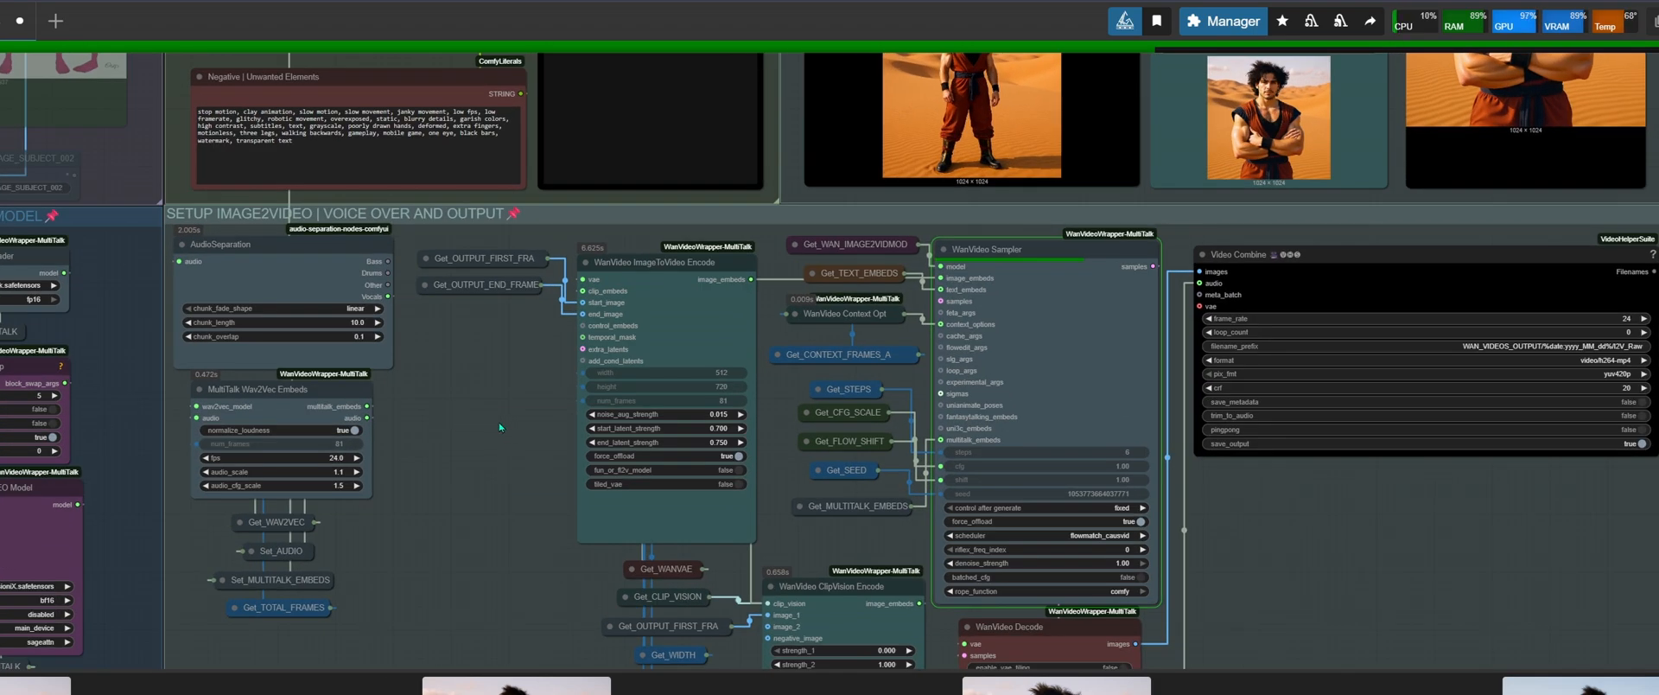
{"action": "scroll", "coordinate": [499, 427], "scroll_direction": "up", "scroll_amount": 2}
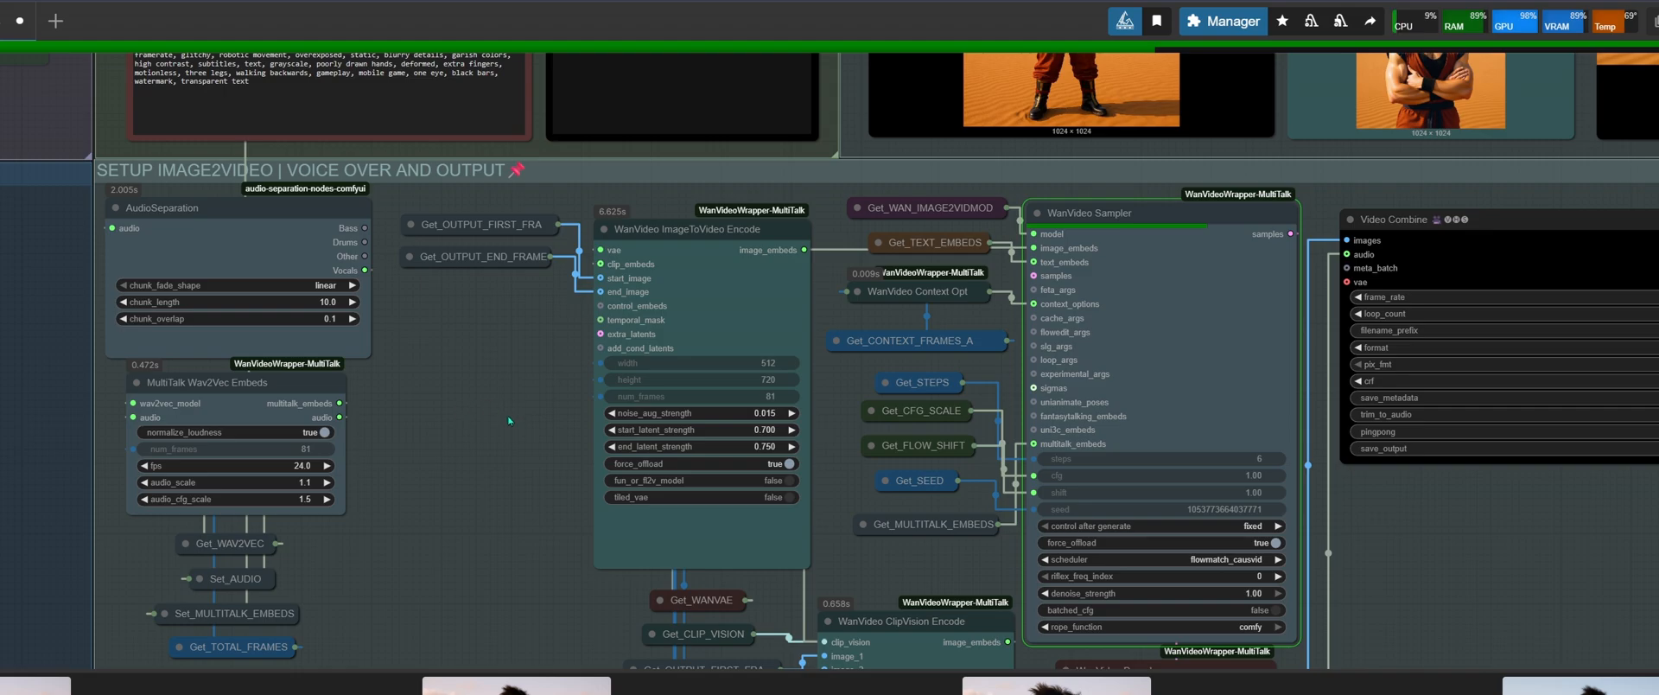
{"action": "scroll", "coordinate": [509, 421], "scroll_direction": "down", "scroll_amount": 3}
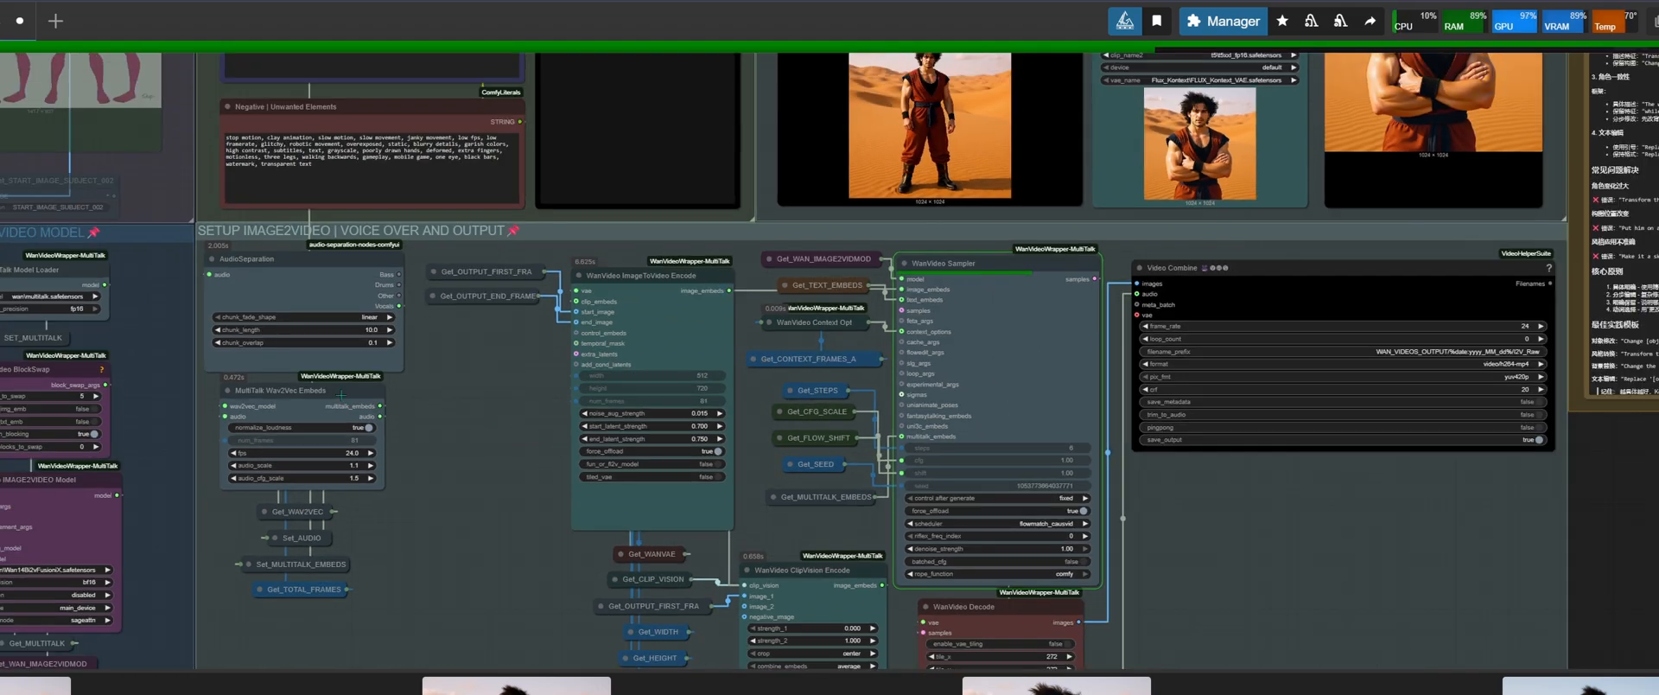
{"action": "left_click_drag", "start_coordinate": [449, 439], "coordinate": [600, 482]}
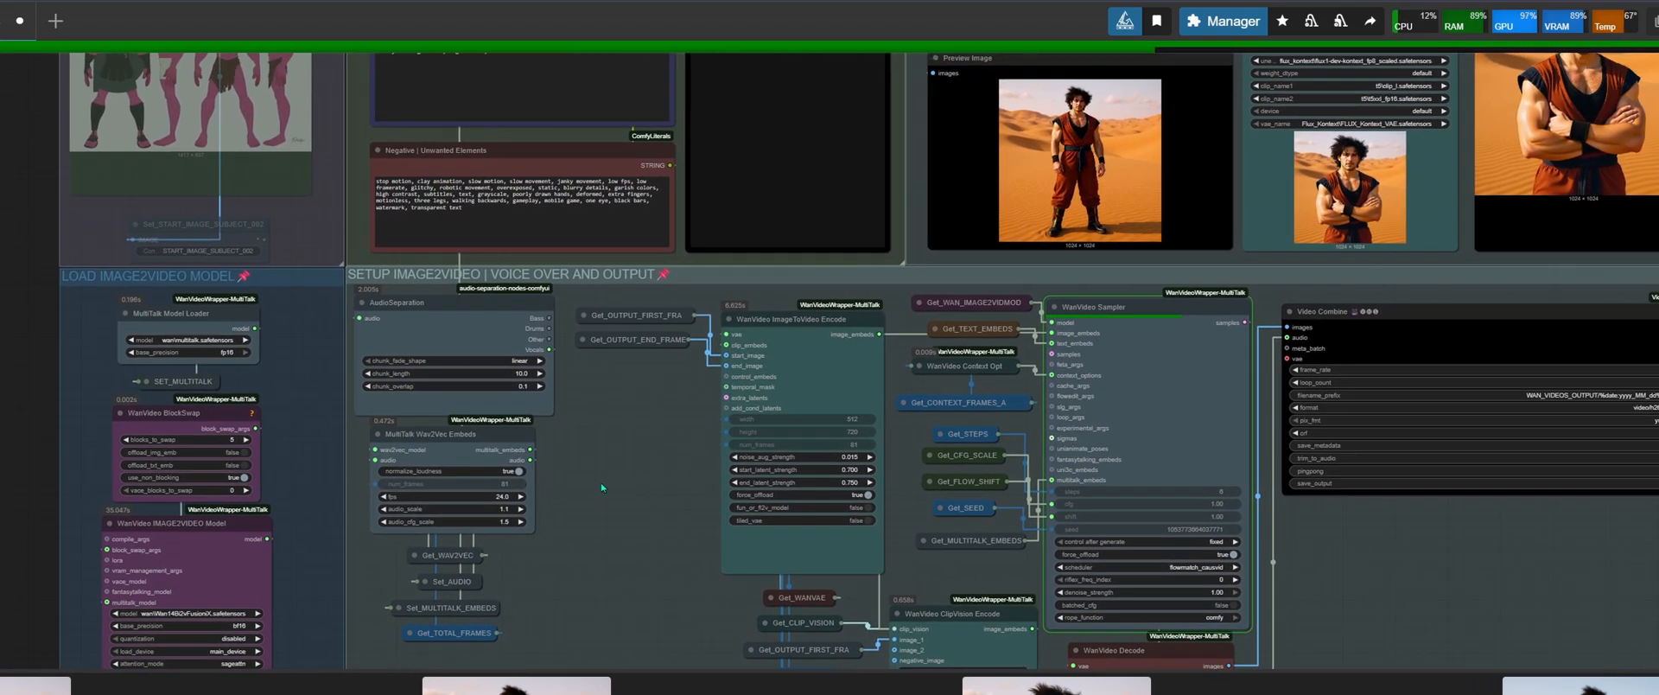
{"action": "left_click_drag", "start_coordinate": [209, 563], "coordinate": [245, 457]}
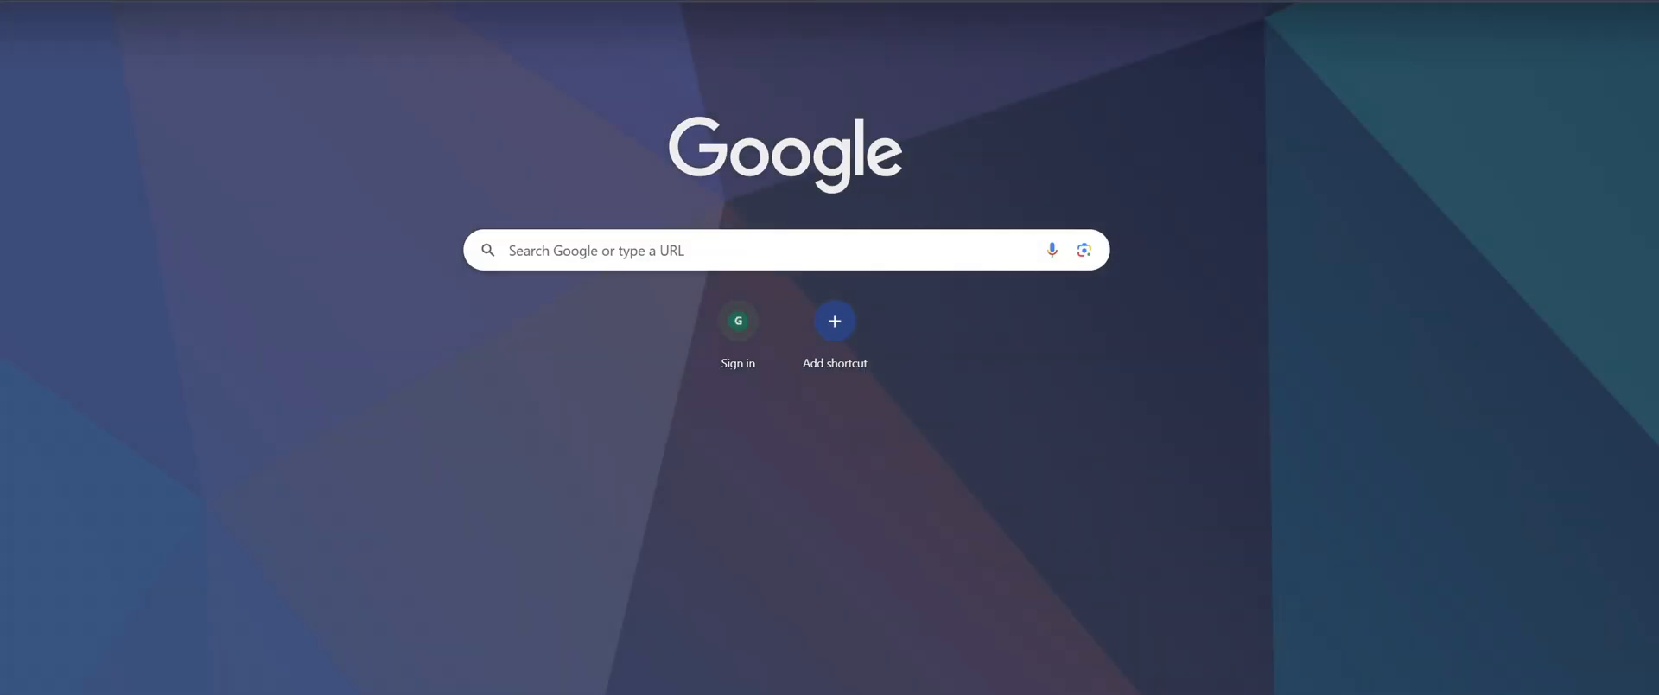
Search the web for newegg and open the Newegg online store
{"action": "type", "text": "newegg"}
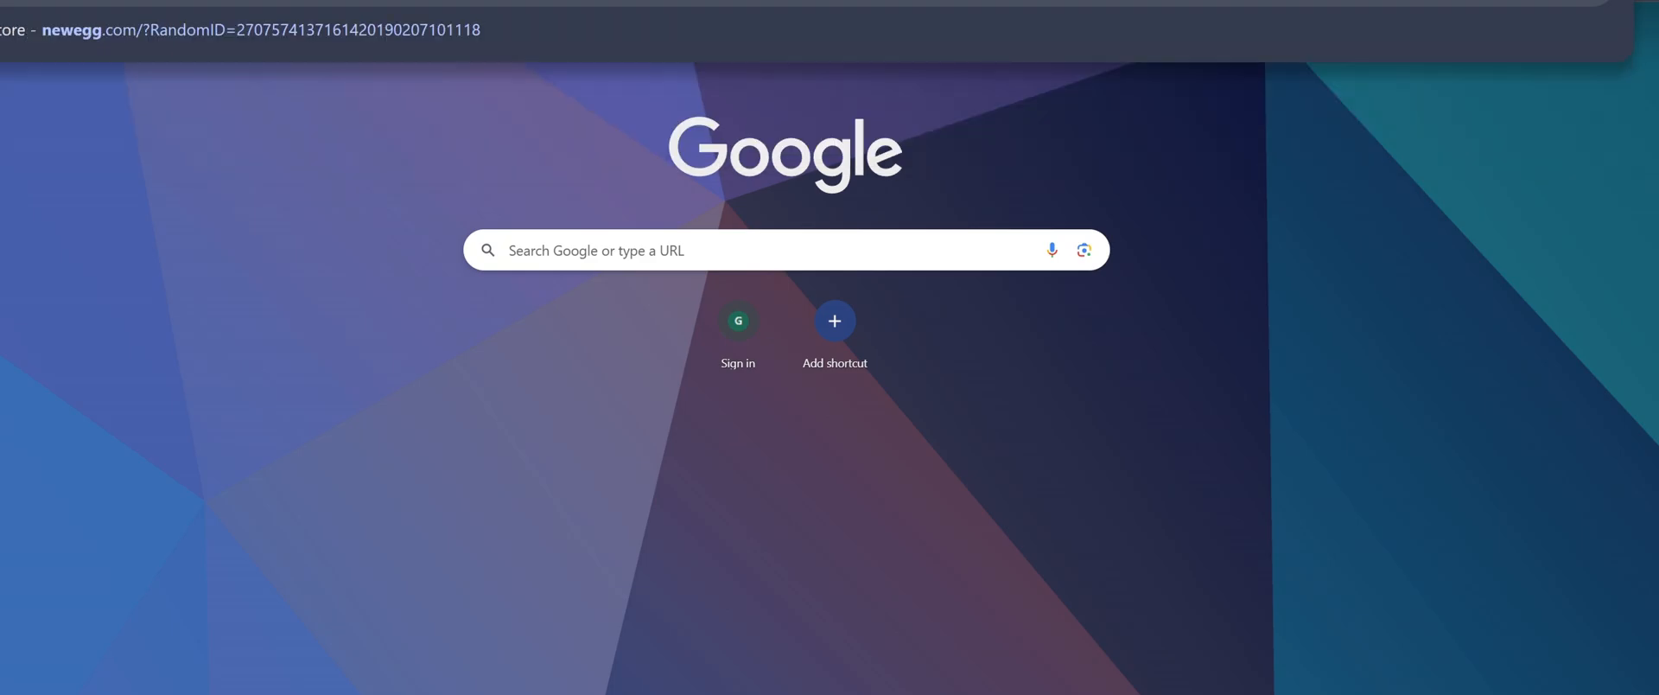
{"action": "key", "text": "Return"}
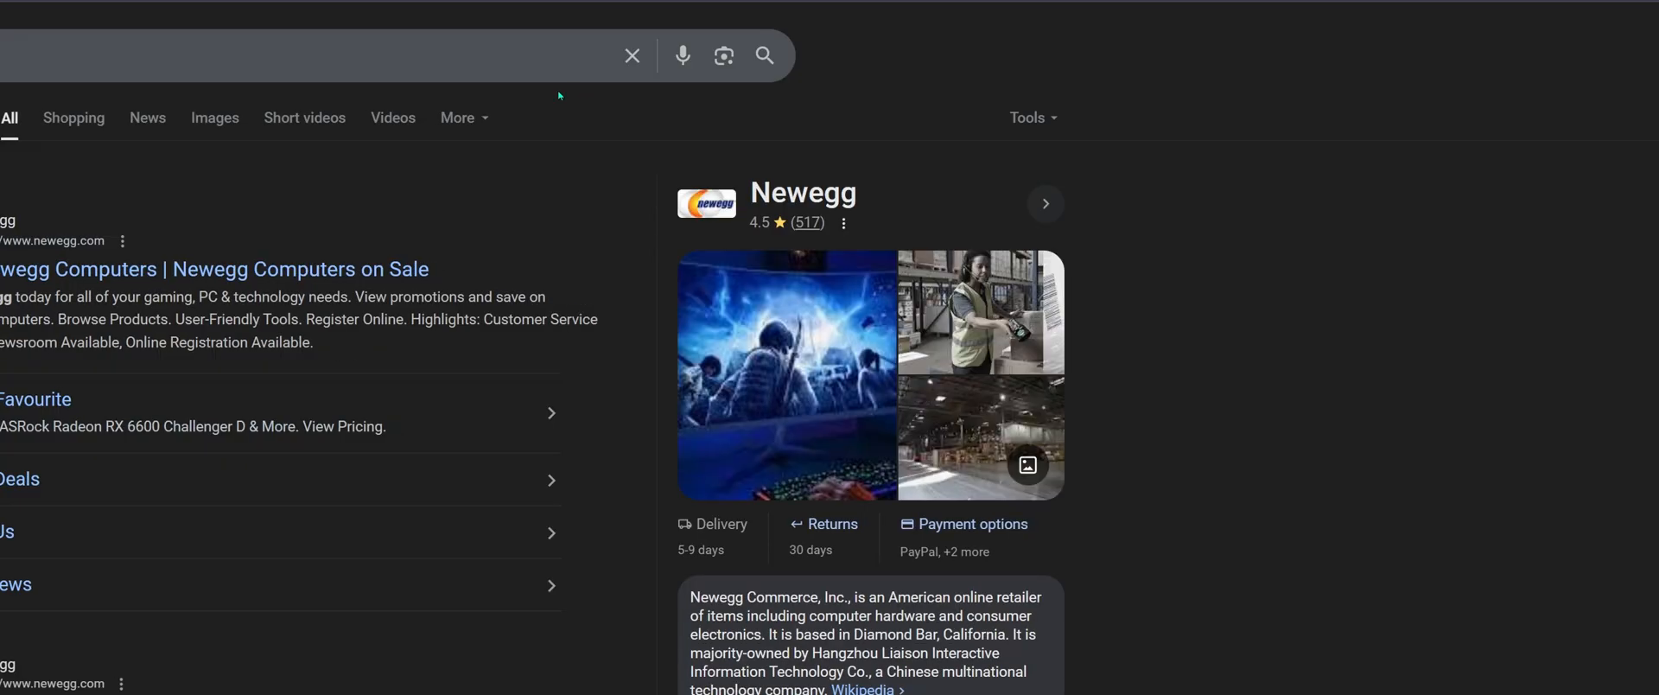
{"action": "scroll", "coordinate": [551, 387], "scroll_direction": "down", "scroll_amount": 3}
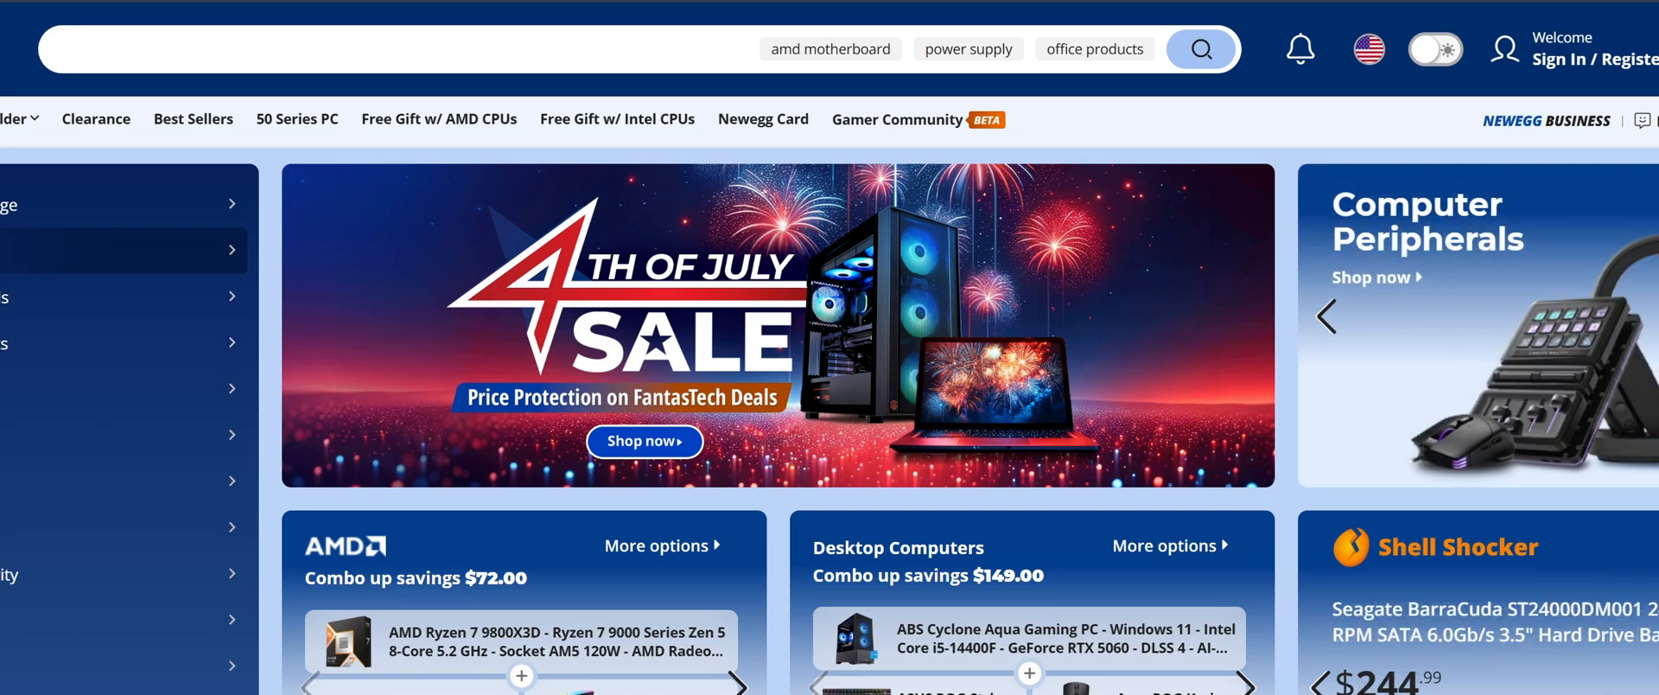
Browse the Newegg product categories, look through the server components page and return to the store's home page
{"action": "left_click", "coordinate": [67, 255]}
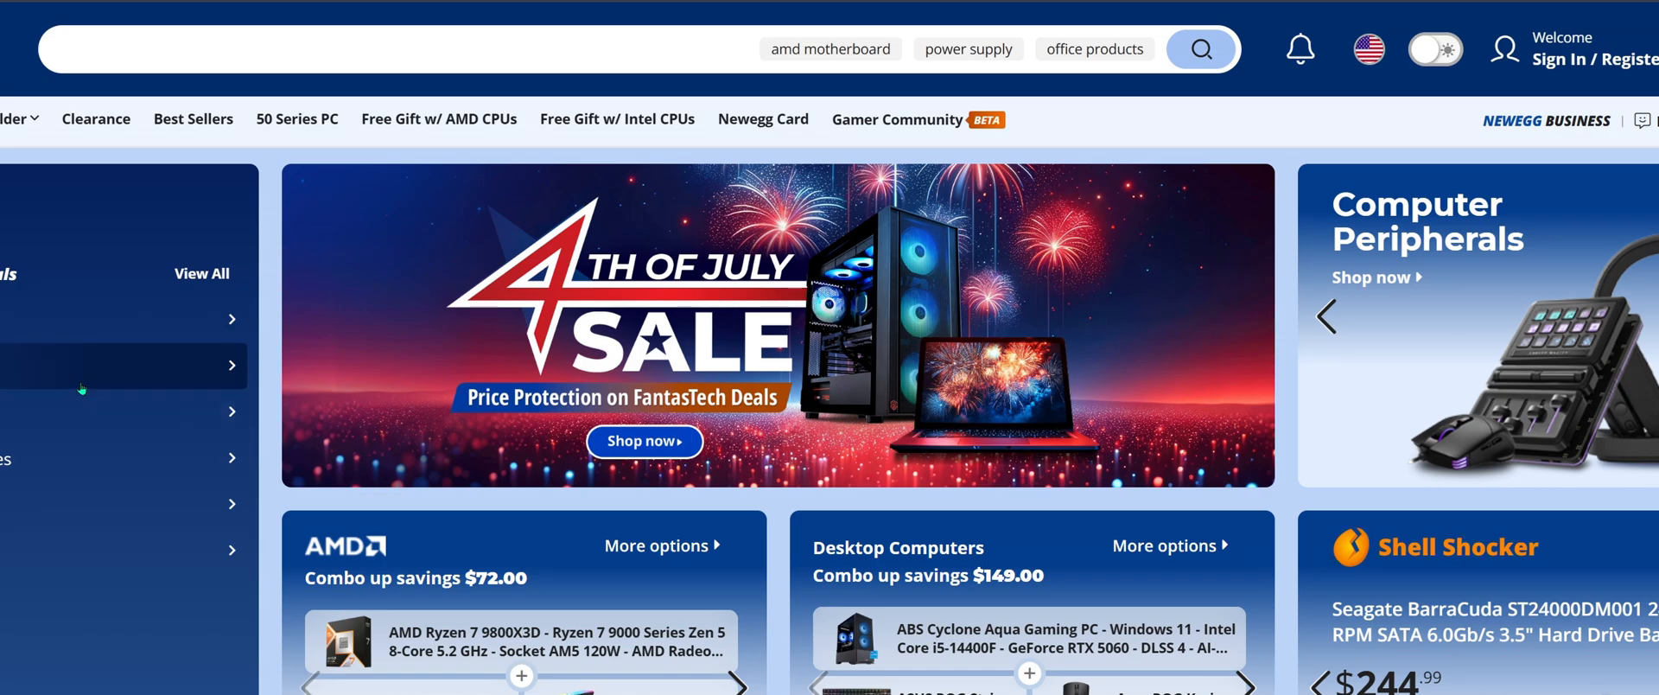
{"action": "left_click", "coordinate": [35, 207]}
{"action": "left_click", "coordinate": [75, 265]}
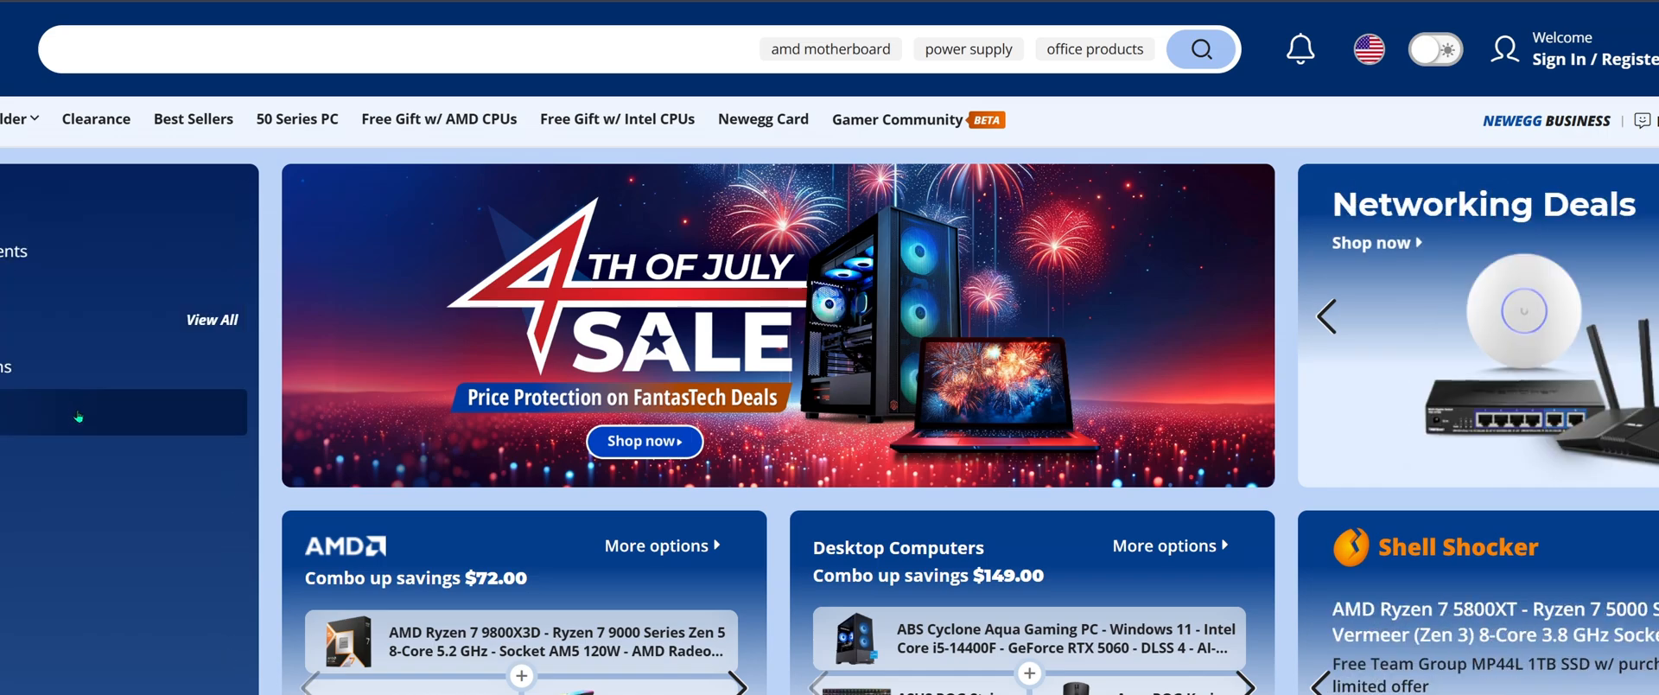
{"action": "left_click", "coordinate": [132, 334]}
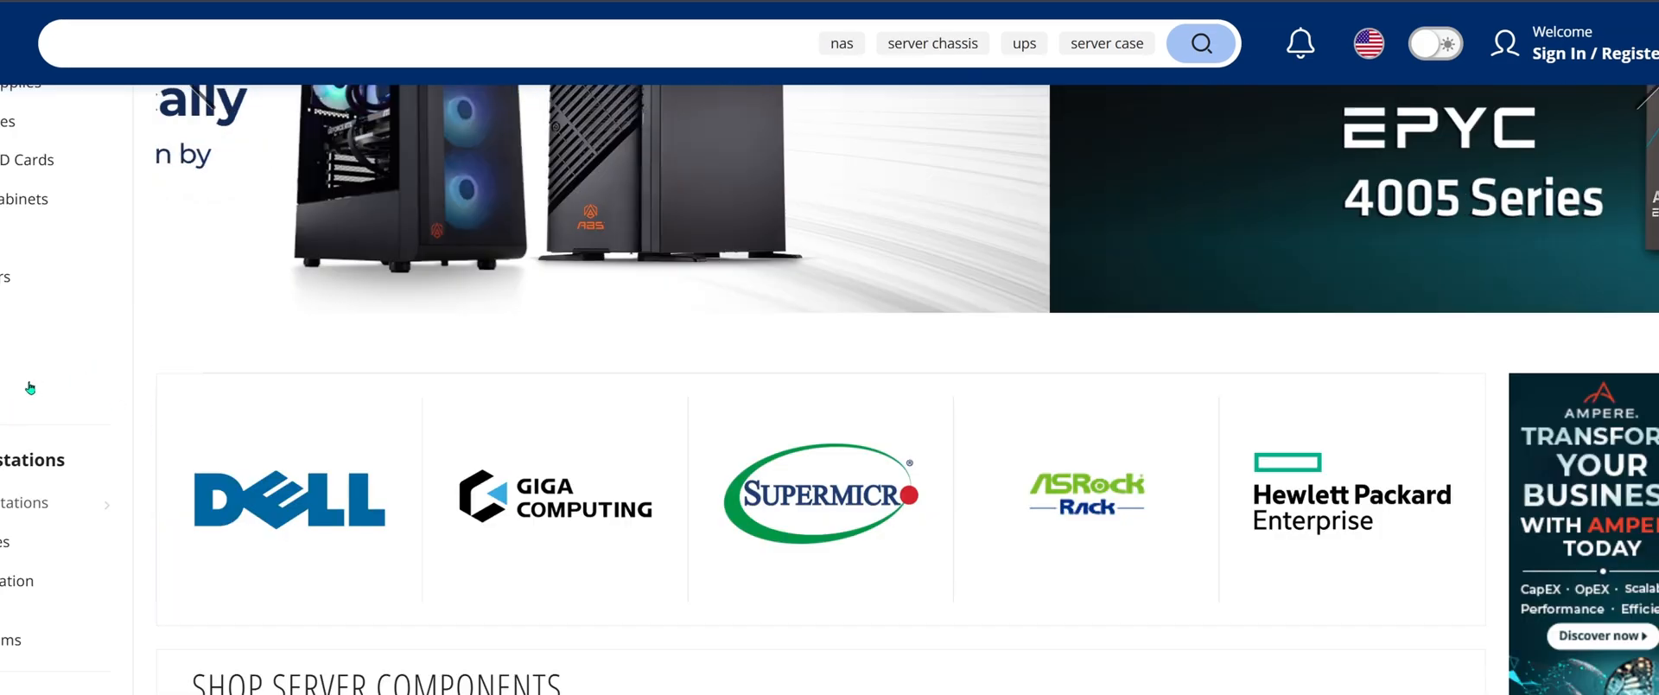
{"action": "scroll", "coordinate": [830, 389], "scroll_direction": "down", "scroll_amount": 5}
{"action": "scroll", "coordinate": [830, 389], "scroll_direction": "up", "scroll_amount": 15}
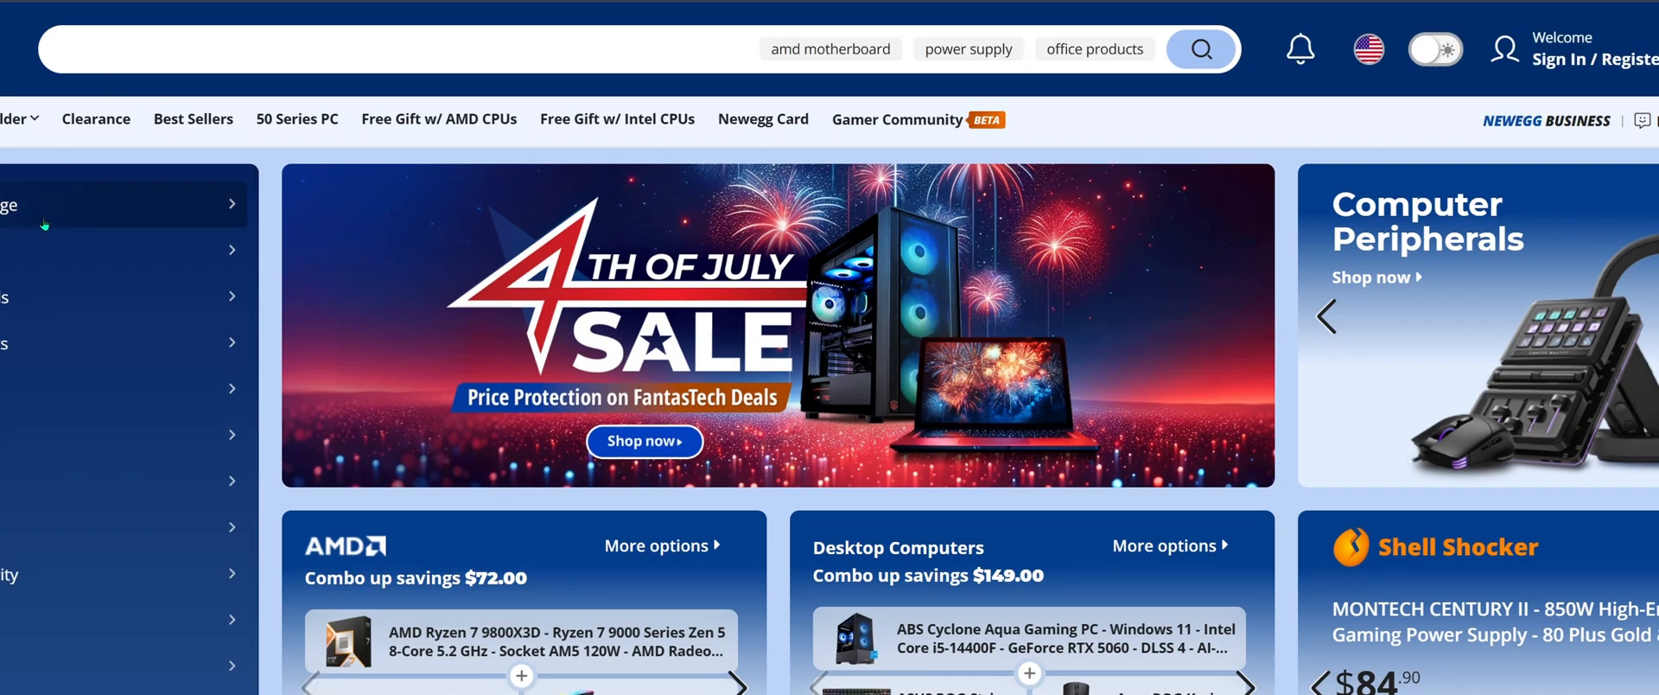
Search the Newegg store for ddr5, replacing the first search term ram
{"action": "left_click", "coordinate": [164, 51]}
{"action": "type", "text": "ram"}
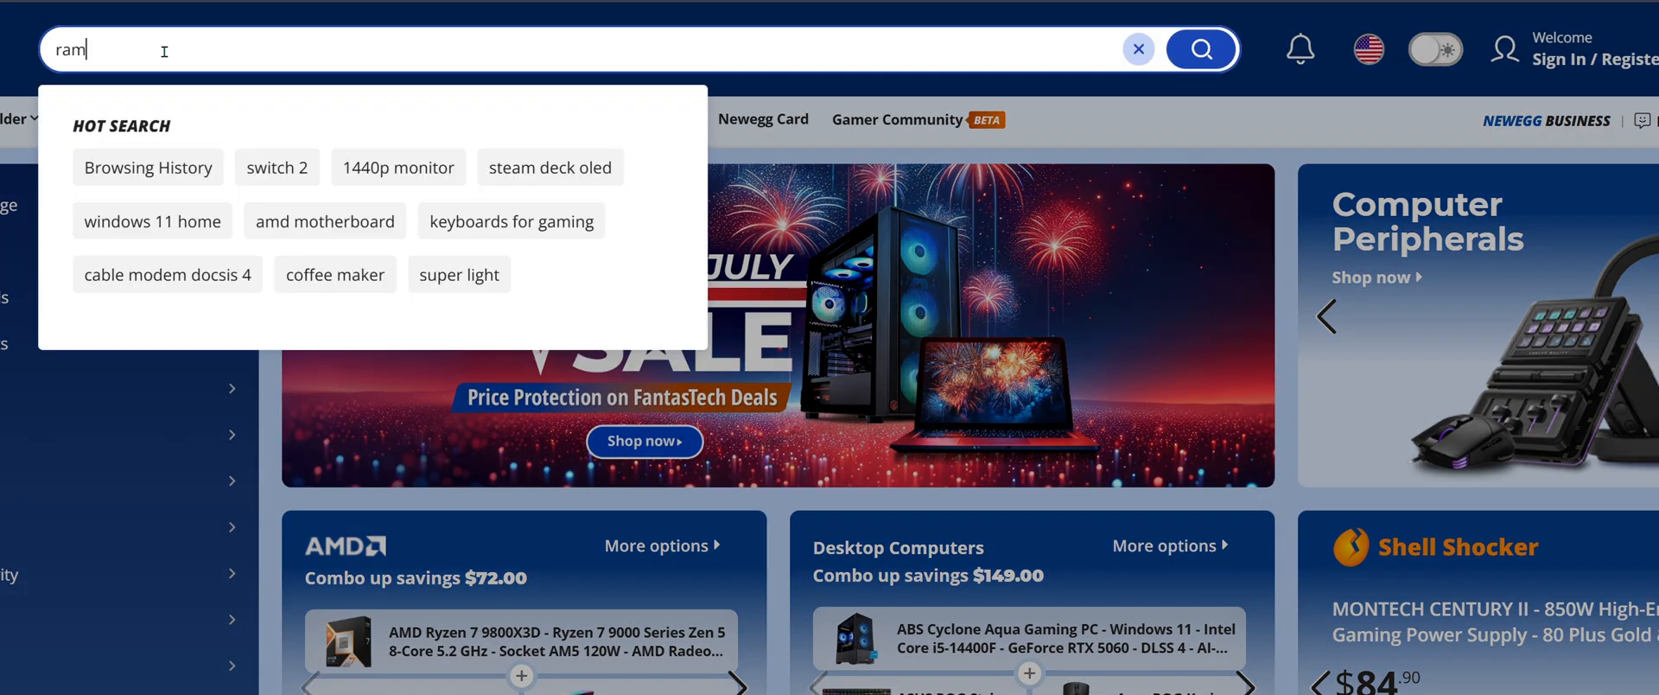
{"action": "key", "text": "BackSpace"}
{"action": "key", "text": "BackSpace"}
{"action": "key", "text": "BackSpace"}
{"action": "type", "text": "d"}
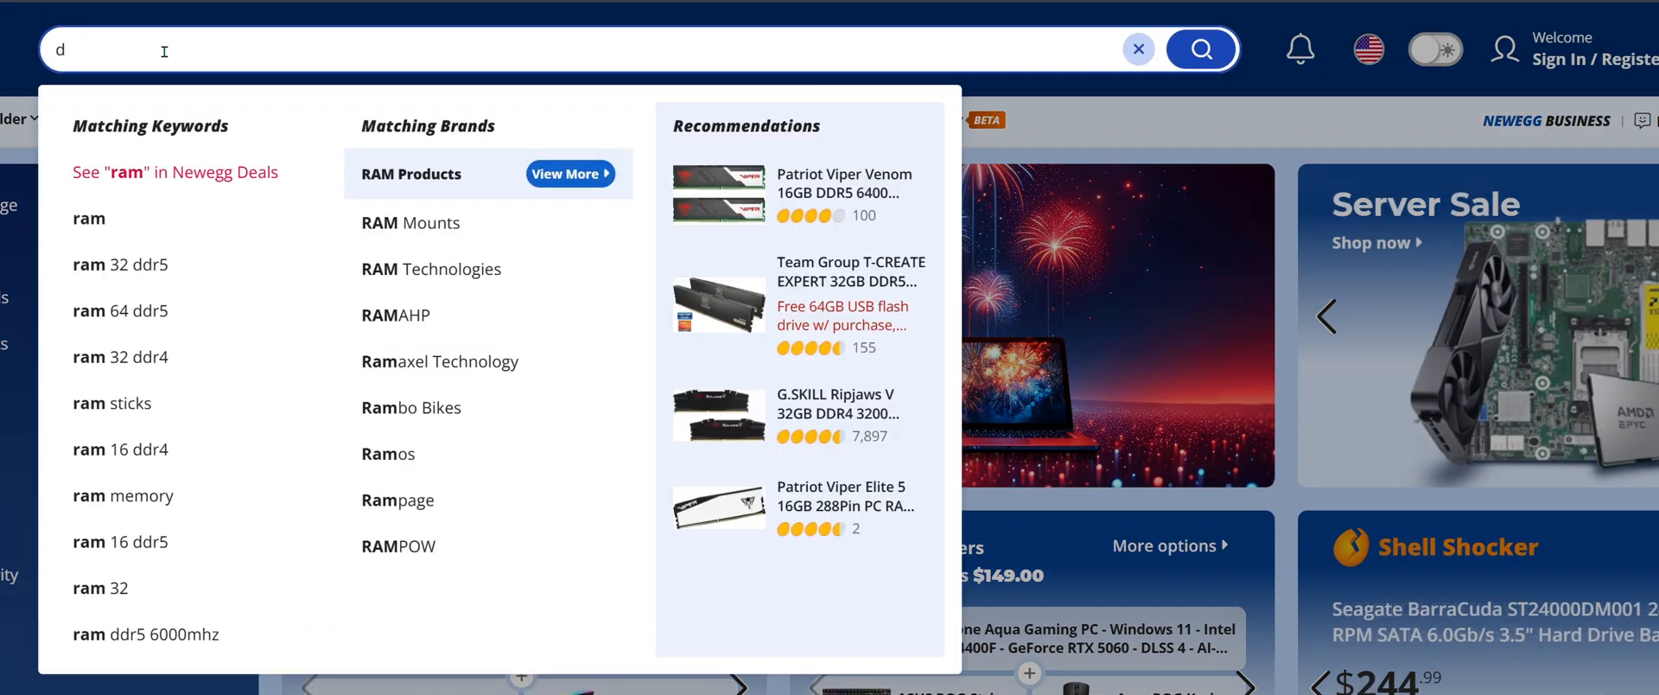
{"action": "type", "text": "d"}
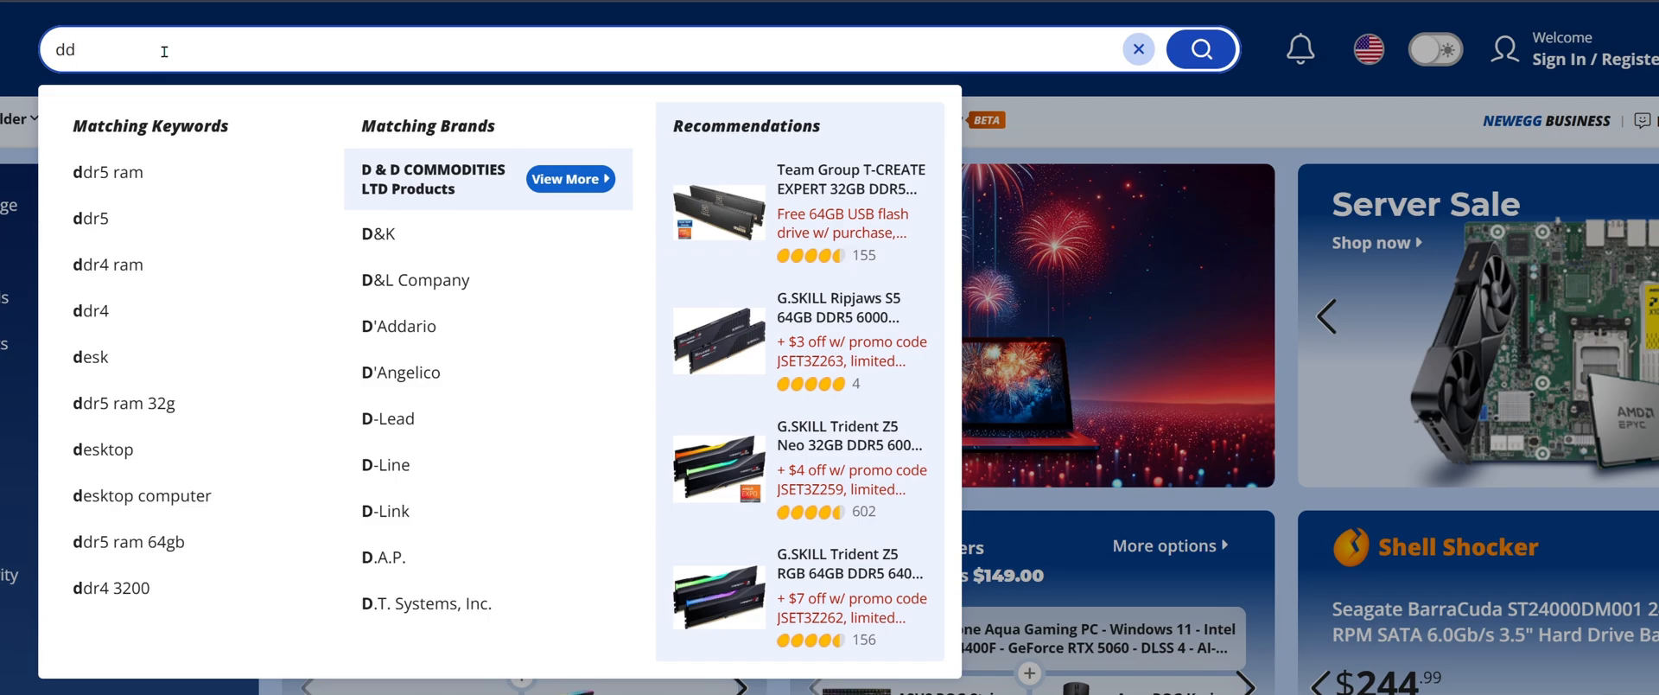
{"action": "type", "text": "r5"}
{"action": "key", "text": "Return"}
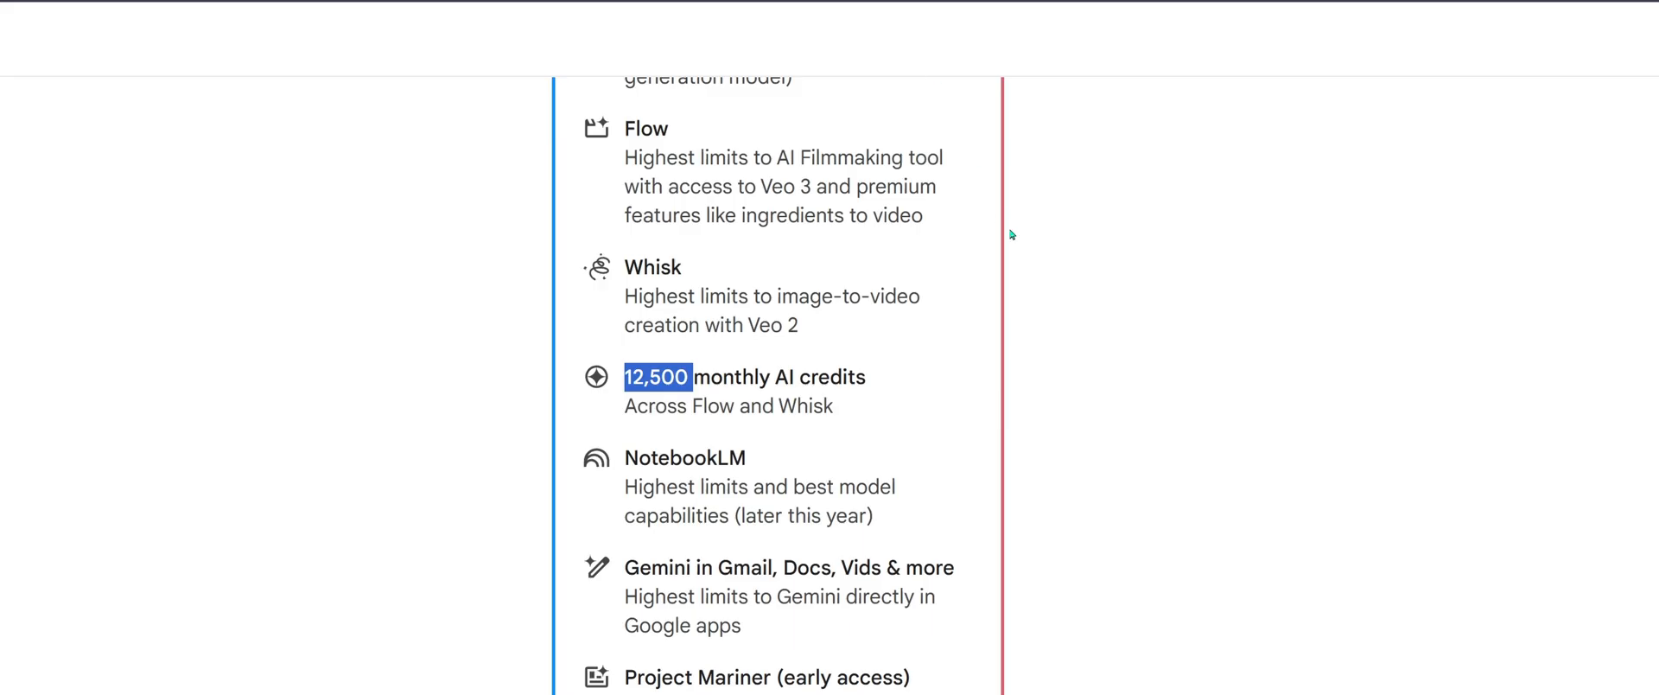
Review the Google AI Ultra plan's price and highlight its monthly AI credits entry for Flow and Whisk
{"action": "scroll", "coordinate": [1148, 356], "scroll_direction": "up", "scroll_amount": 4}
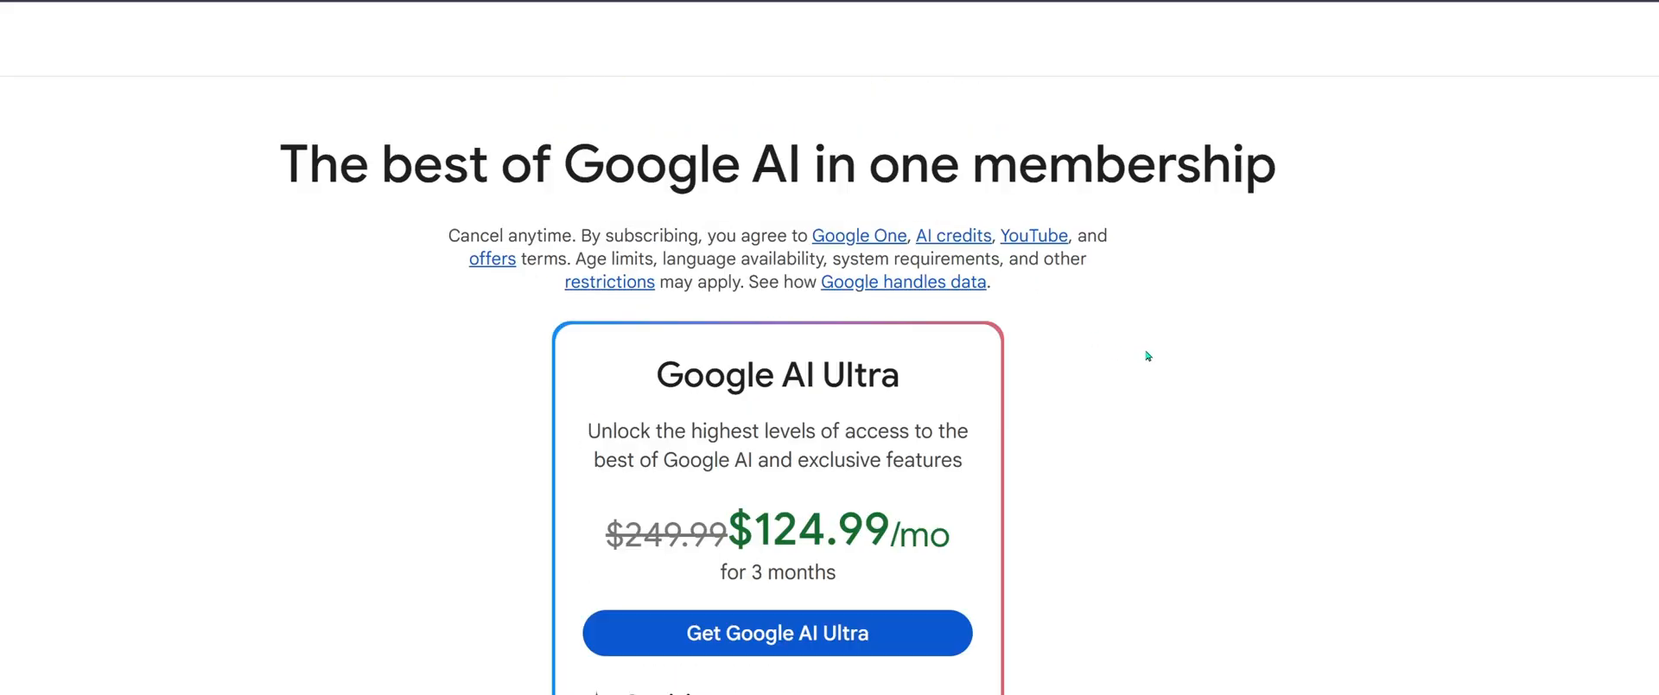
{"action": "scroll", "coordinate": [1167, 359], "scroll_direction": "down", "scroll_amount": 3}
{"action": "scroll", "coordinate": [703, 508], "scroll_direction": "down", "scroll_amount": 2}
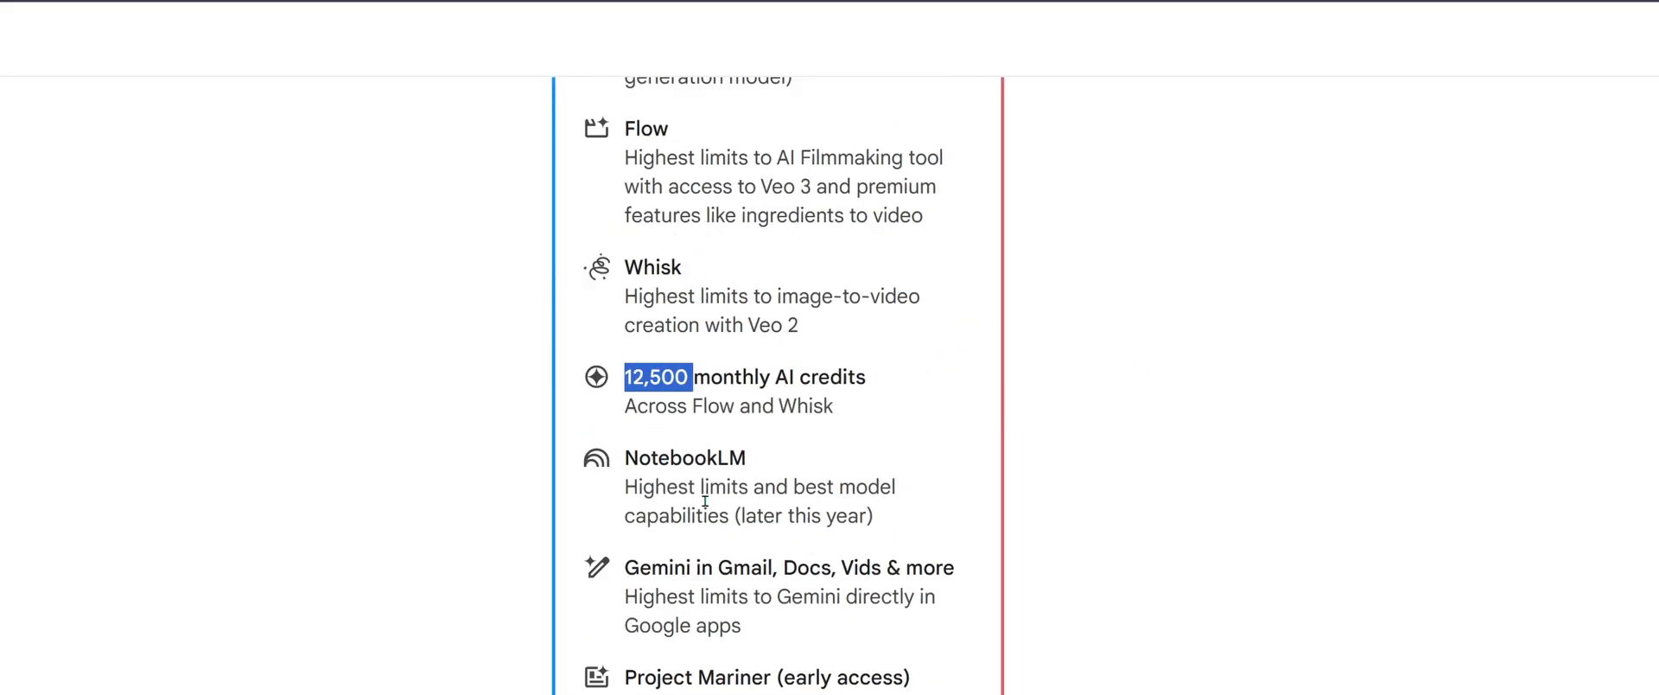
{"action": "left_click", "coordinate": [793, 405]}
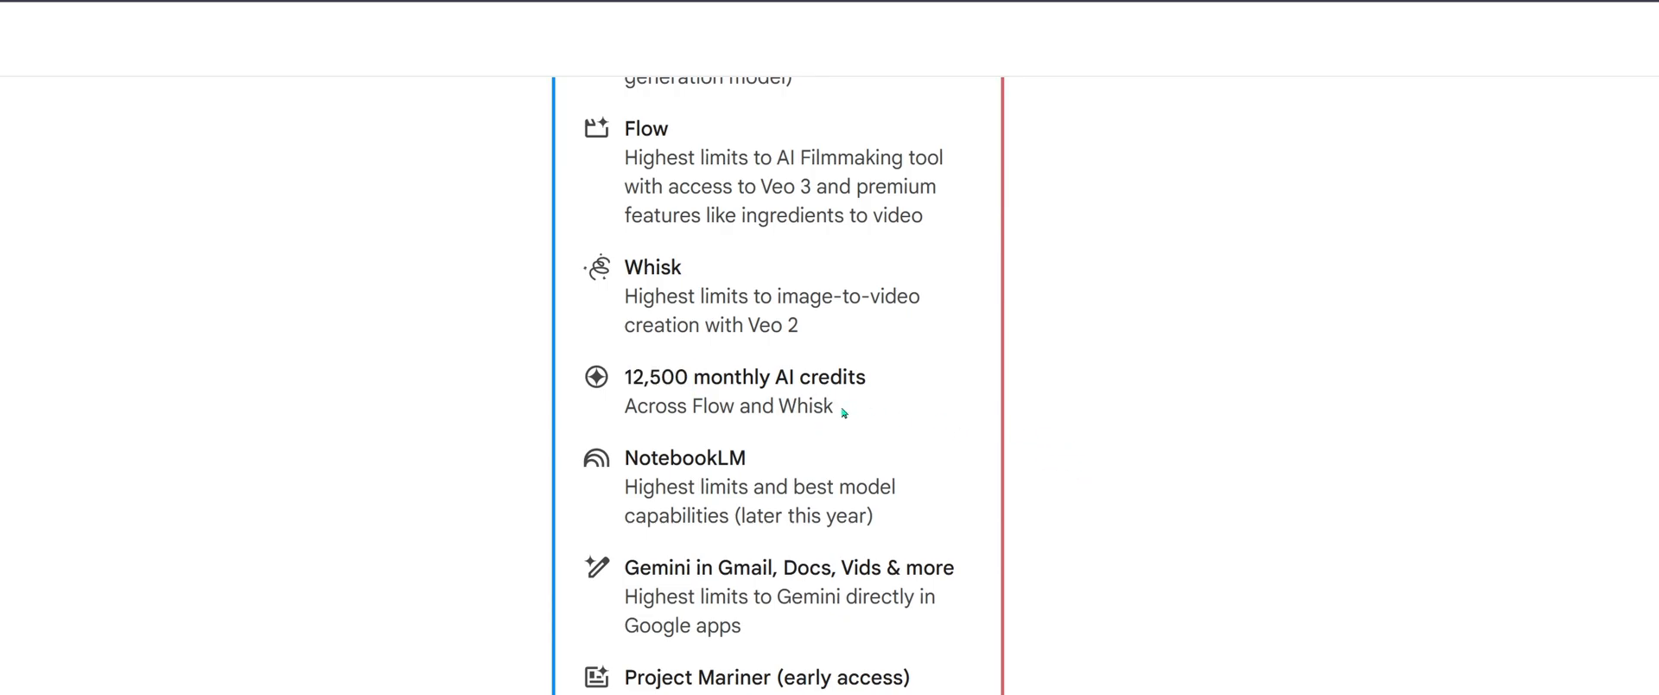
{"action": "left_click_drag", "start_coordinate": [834, 408], "coordinate": [624, 377]}
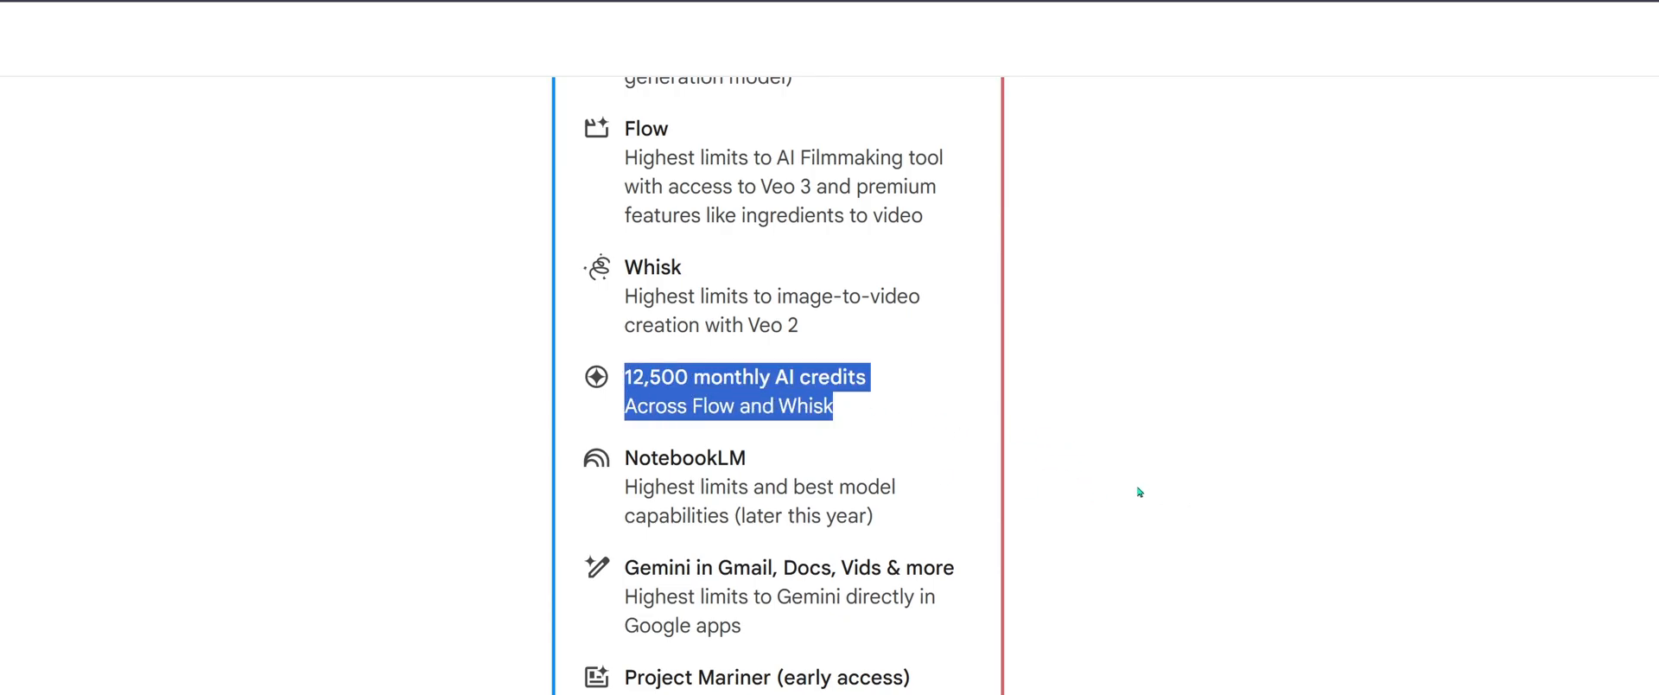
{"action": "scroll", "coordinate": [948, 484], "scroll_direction": "up", "scroll_amount": 9}
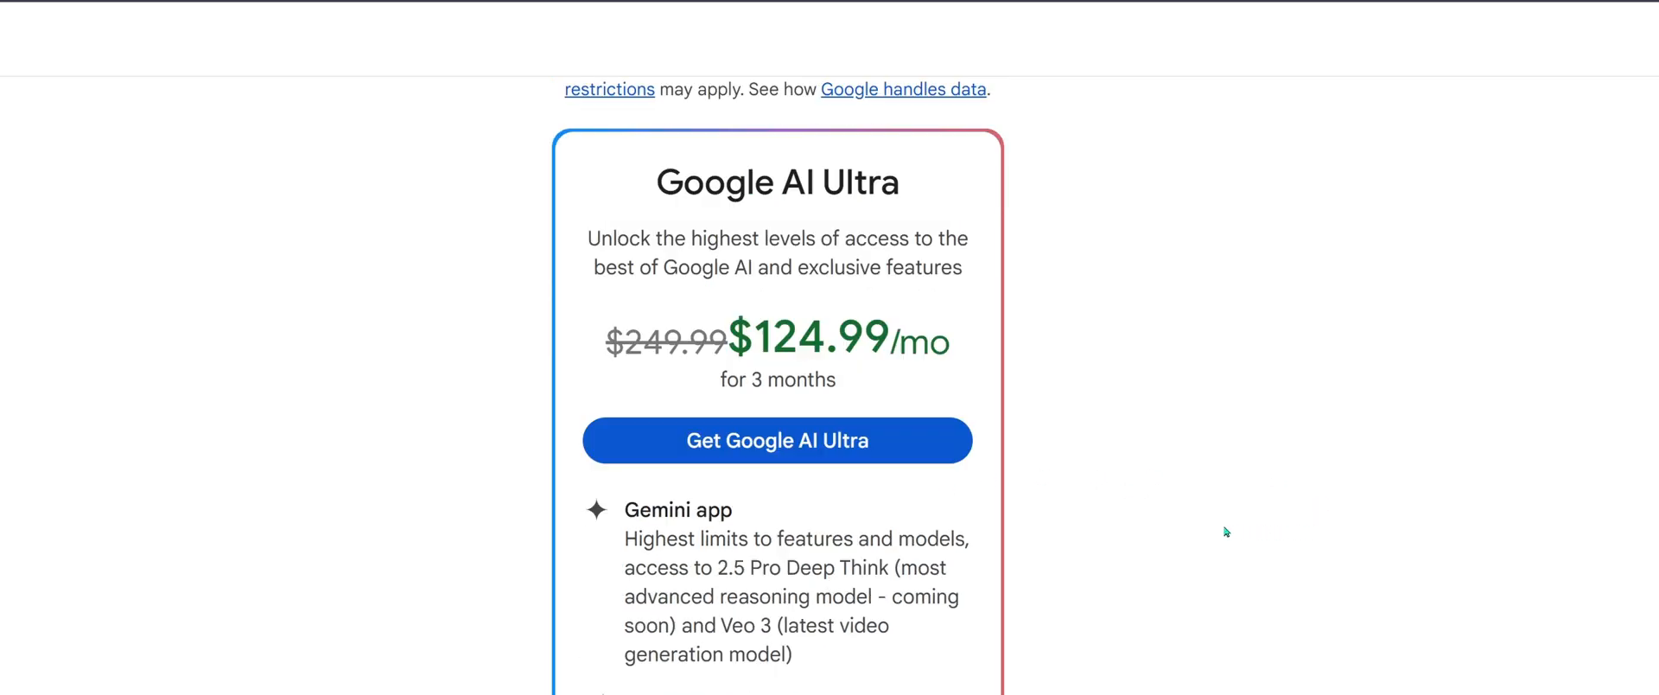
{"action": "scroll", "coordinate": [1210, 523], "scroll_direction": "down", "scroll_amount": 9}
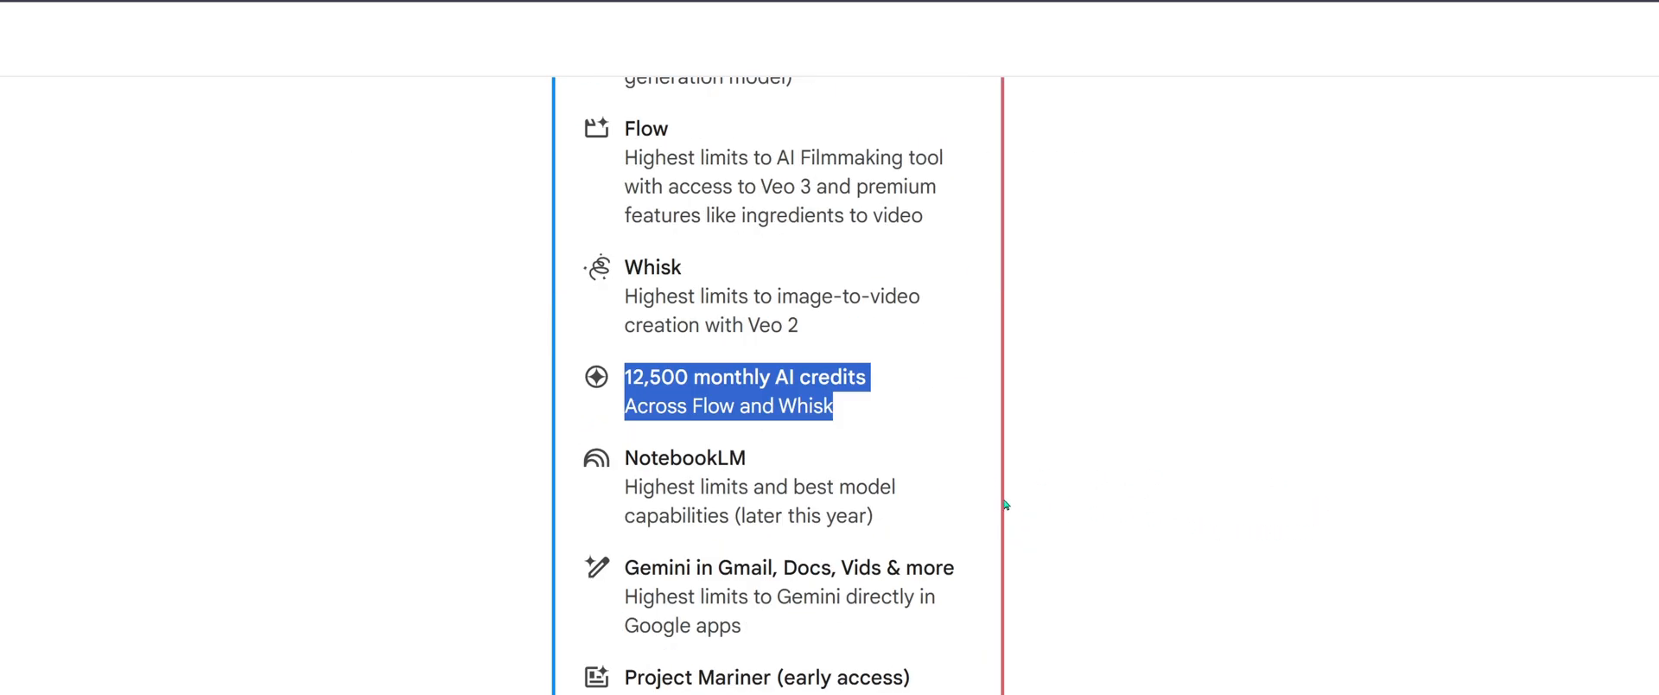
Reread the plan's Gemini app, Flow and Whisk benefits and highlight the monthly AI credits lines again
{"action": "scroll", "coordinate": [866, 504], "scroll_direction": "up", "scroll_amount": 2}
{"action": "scroll", "coordinate": [874, 463], "scroll_direction": "up", "scroll_amount": 1}
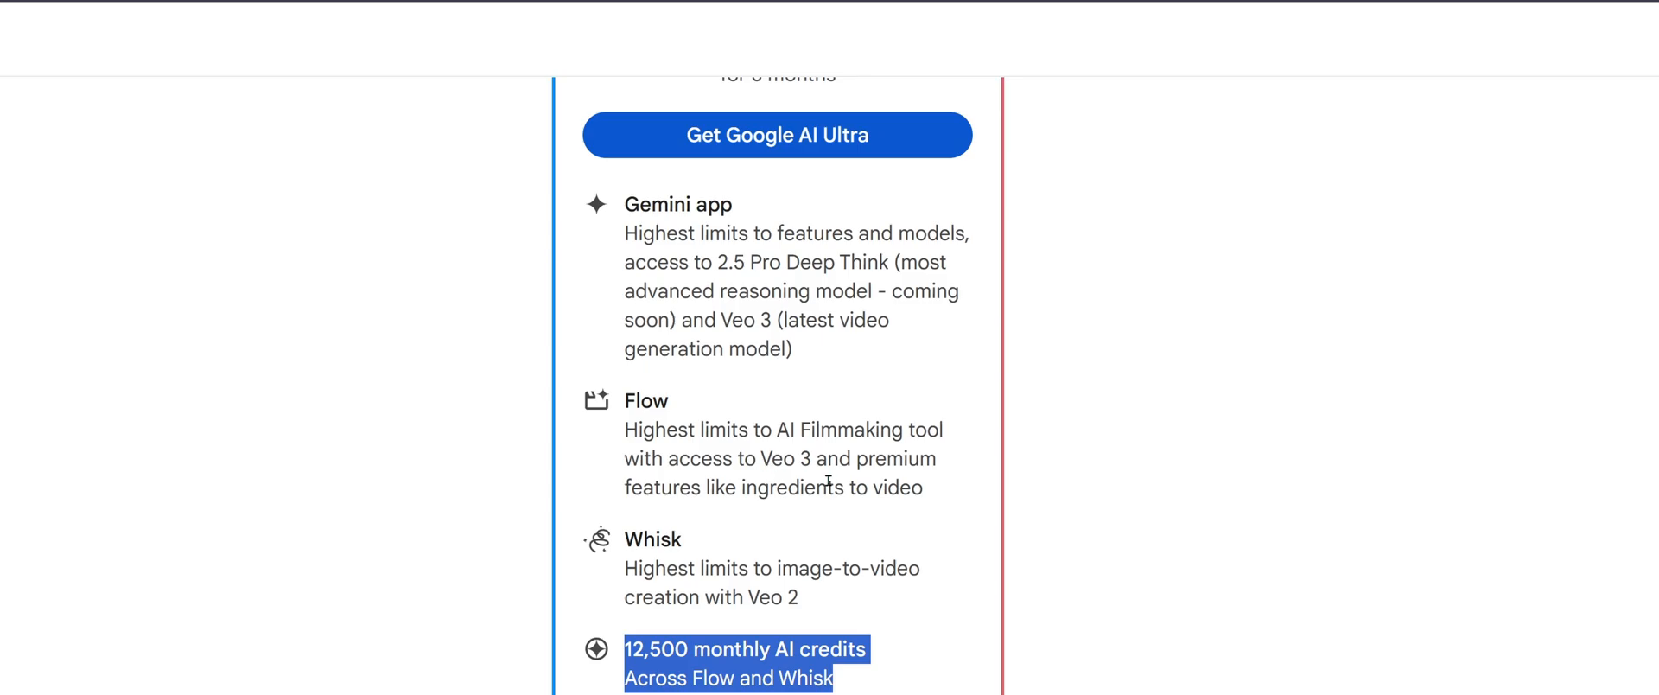
{"action": "scroll", "coordinate": [878, 482], "scroll_direction": "down", "scroll_amount": 2}
{"action": "left_click", "coordinate": [767, 547]}
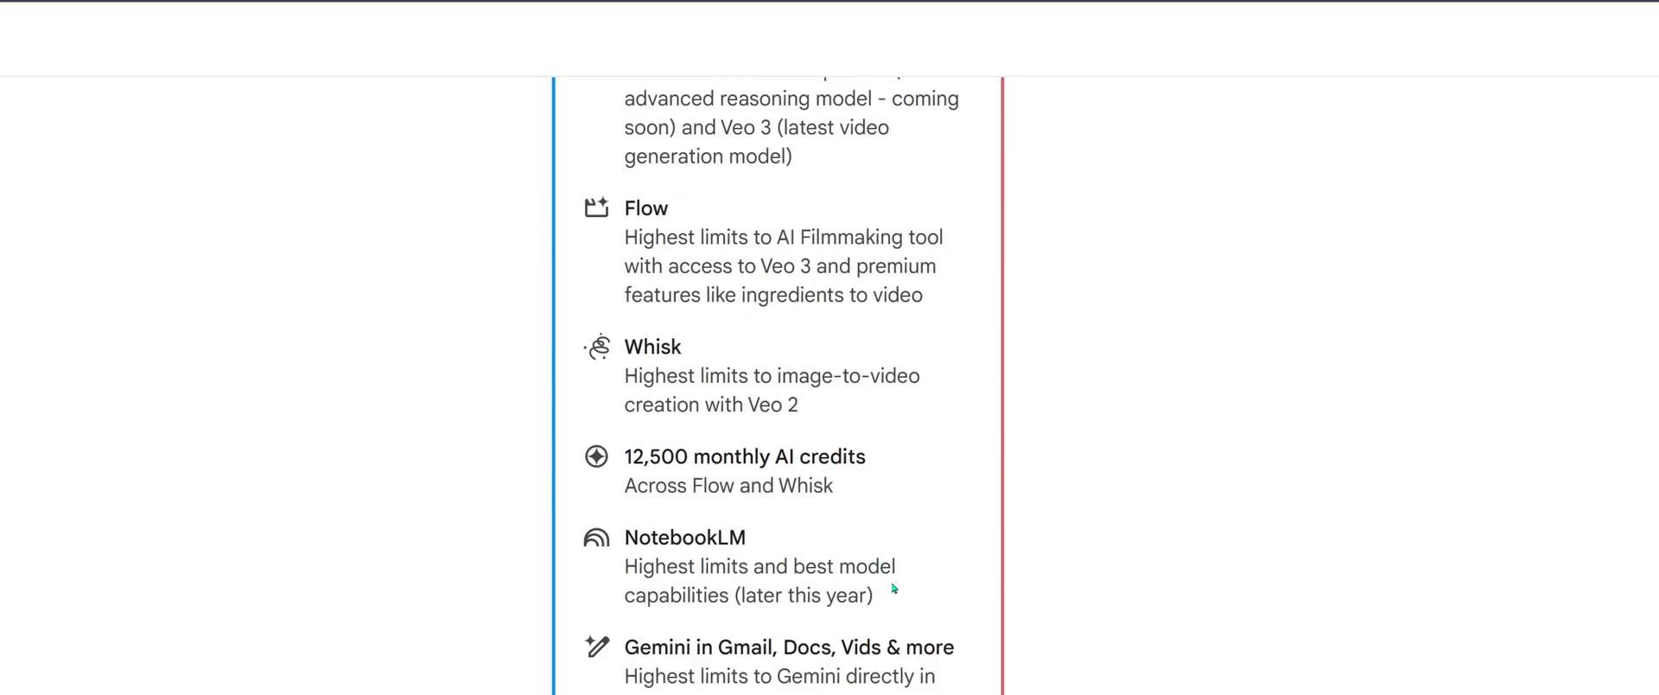
{"action": "left_click_drag", "start_coordinate": [852, 499], "coordinate": [605, 456]}
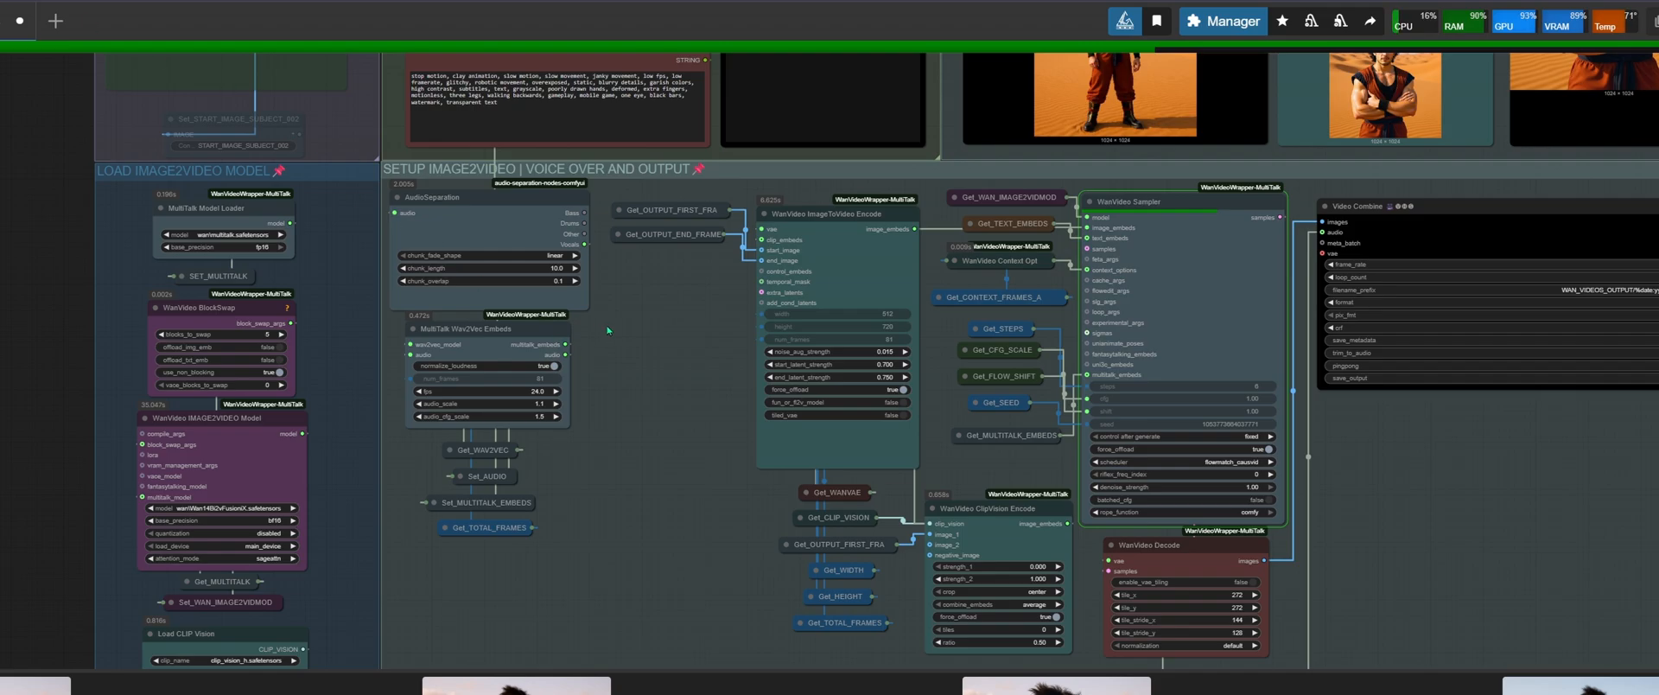
Return to the ComfyUI workflow and check the sampling progress in the console window
{"action": "scroll", "coordinate": [629, 334], "scroll_direction": "down", "scroll_amount": 3}
{"action": "left_click_drag", "start_coordinate": [90, 326], "coordinate": [36, 365]}
{"action": "scroll", "coordinate": [569, 335], "scroll_direction": "up", "scroll_amount": 5}
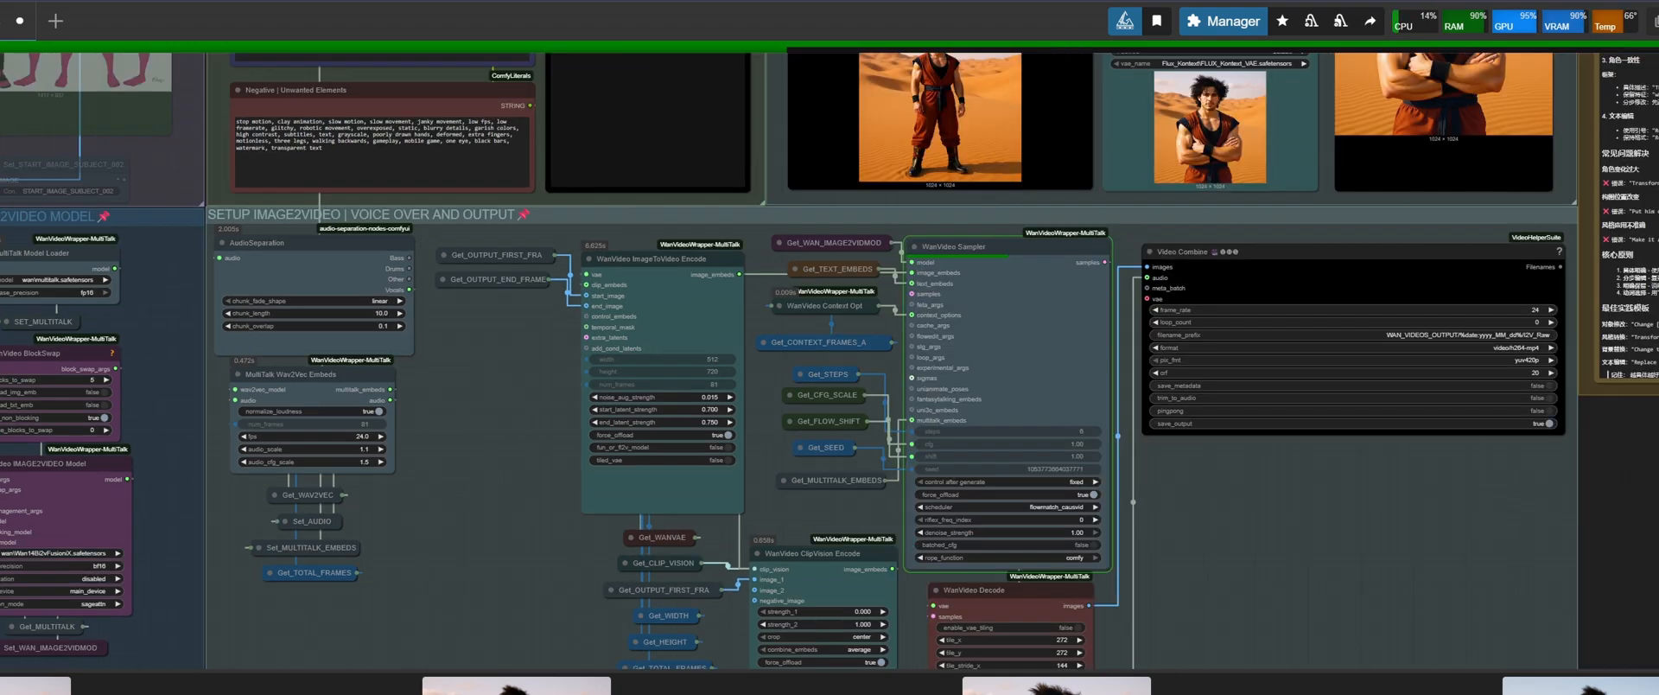
{"action": "left_click", "coordinate": [1454, 694]}
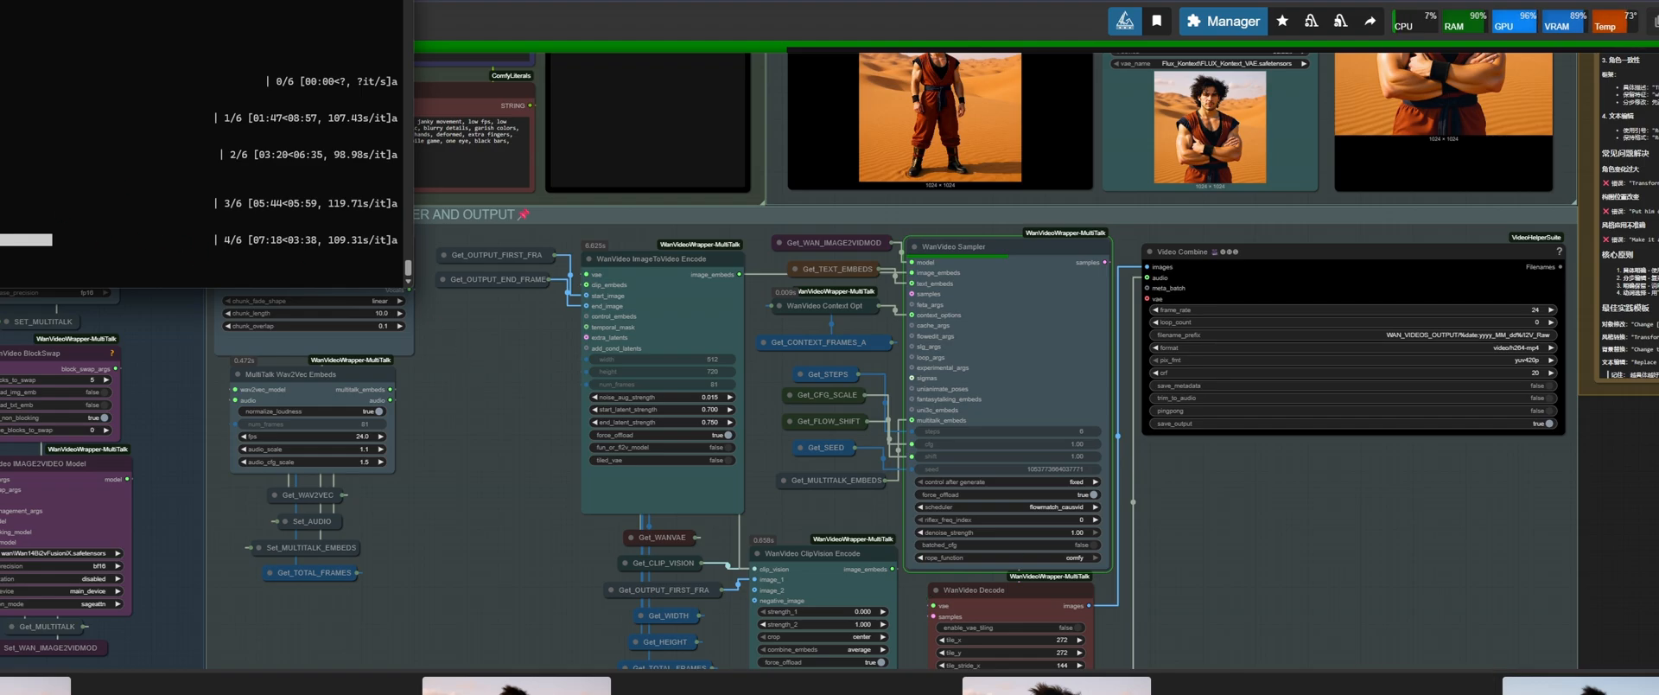
{"action": "left_click", "coordinate": [1455, 693]}
Examine the MultiTalk Wav2Vec Embeds, WanVideo ImageToVideo Encode and WanVideo Sampler nodes while the sampling runs
{"action": "scroll", "coordinate": [478, 428], "scroll_direction": "up", "scroll_amount": 3}
{"action": "left_click_drag", "start_coordinate": [478, 428], "coordinate": [685, 307]}
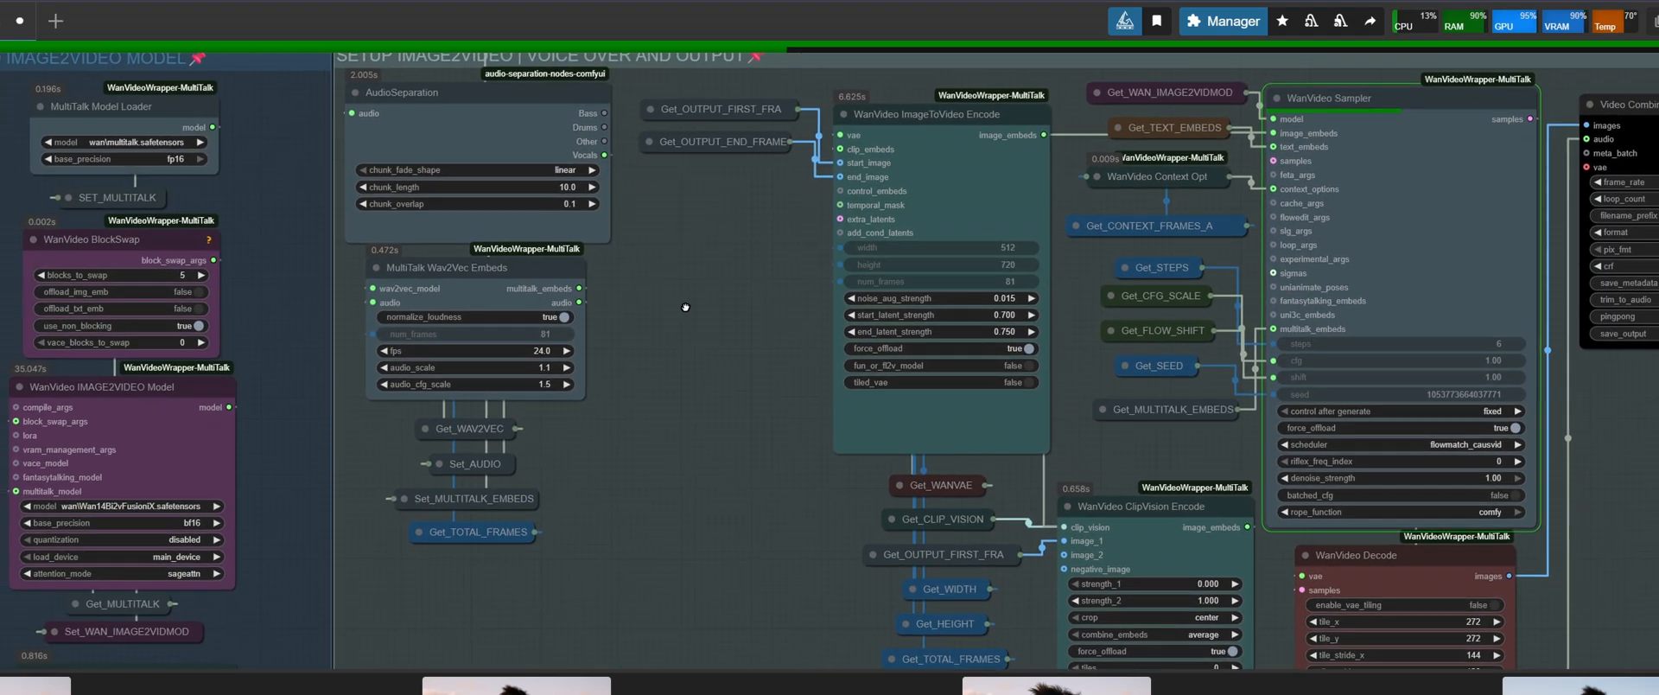
{"action": "scroll", "coordinate": [688, 318], "scroll_direction": "up", "scroll_amount": 3}
{"action": "scroll", "coordinate": [683, 363], "scroll_direction": "up", "scroll_amount": 3}
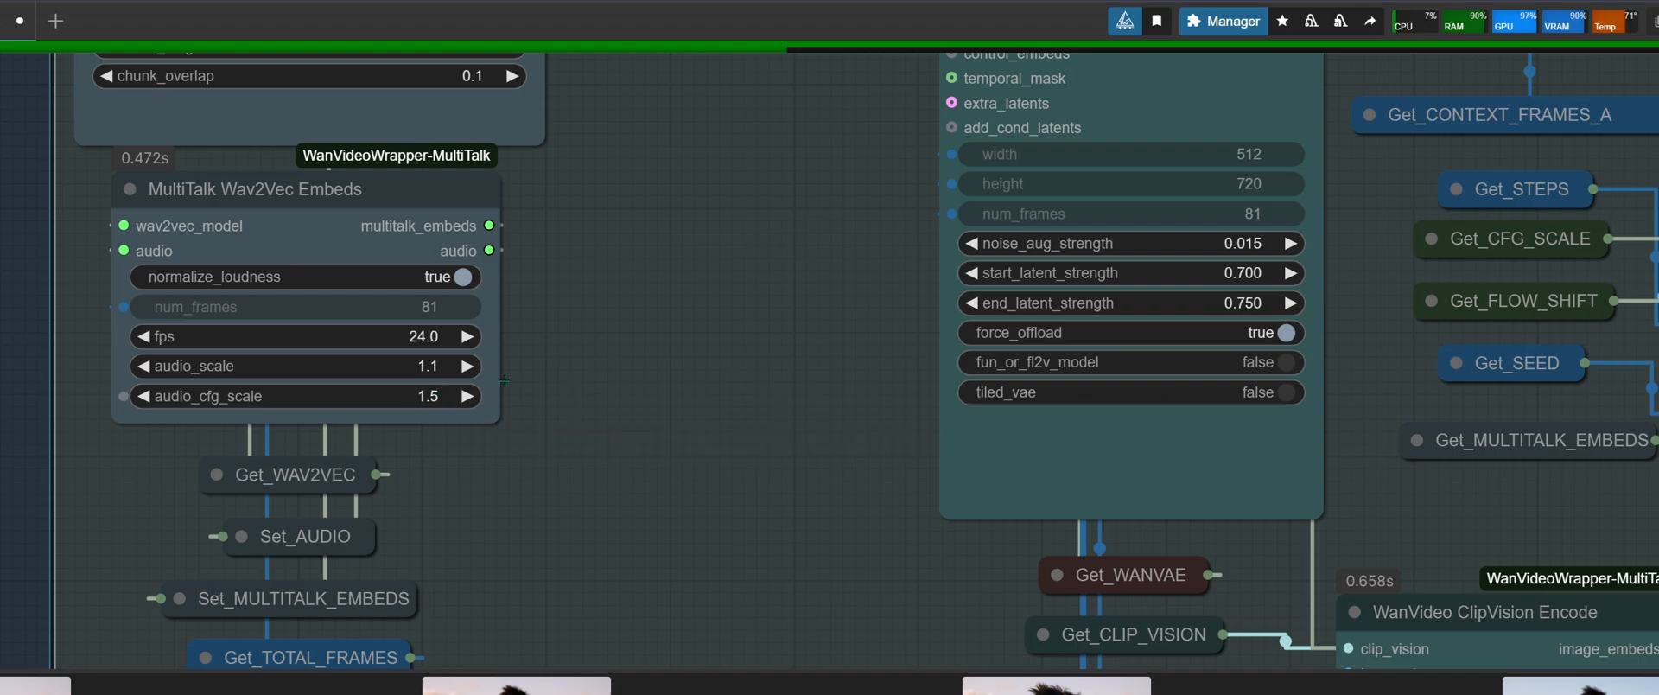
{"action": "left_click_drag", "start_coordinate": [814, 246], "coordinate": [588, 363]}
{"action": "scroll", "coordinate": [587, 362], "scroll_direction": "down", "scroll_amount": 2}
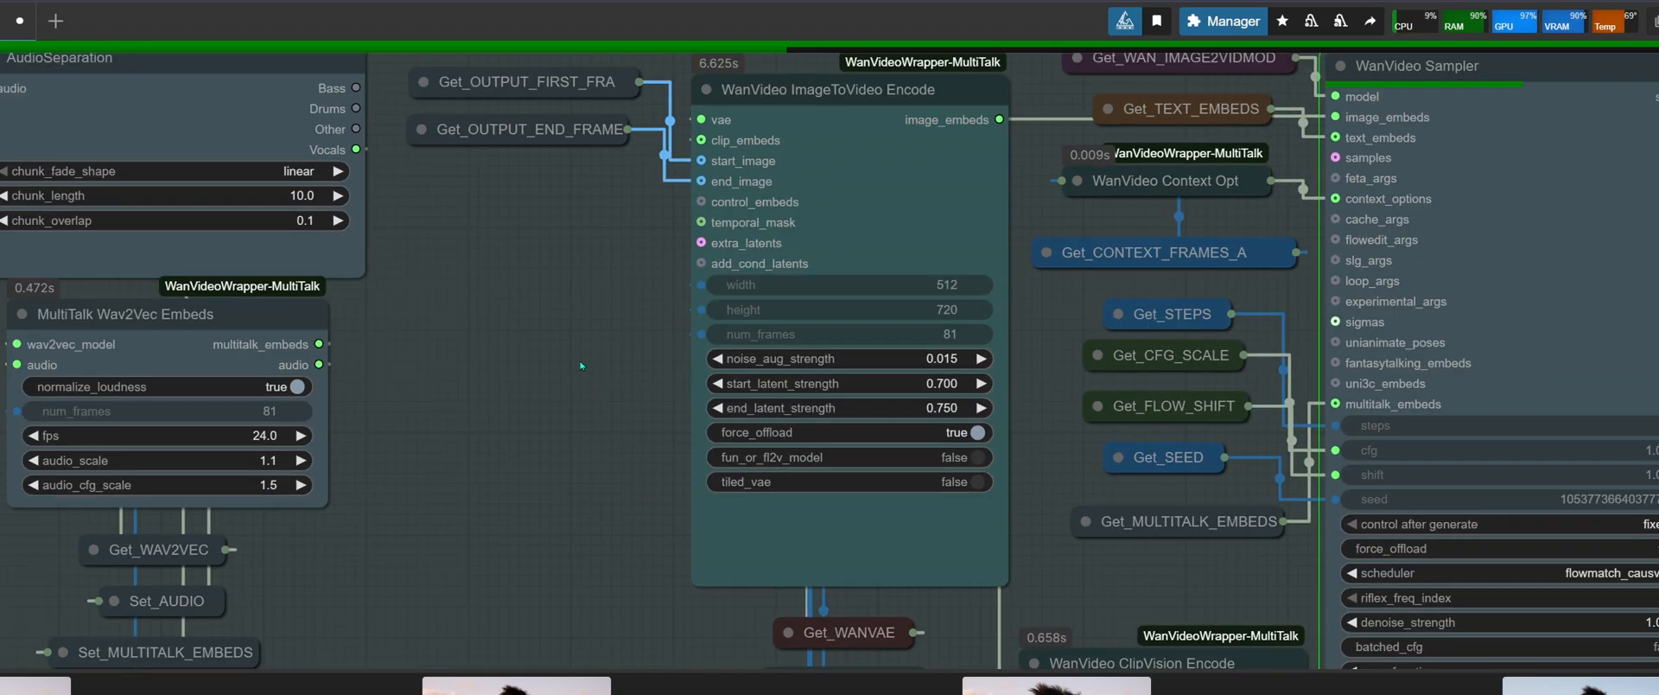
{"action": "scroll", "coordinate": [581, 367], "scroll_direction": "down", "scroll_amount": 2}
{"action": "left_click_drag", "start_coordinate": [567, 321], "coordinate": [374, 344]}
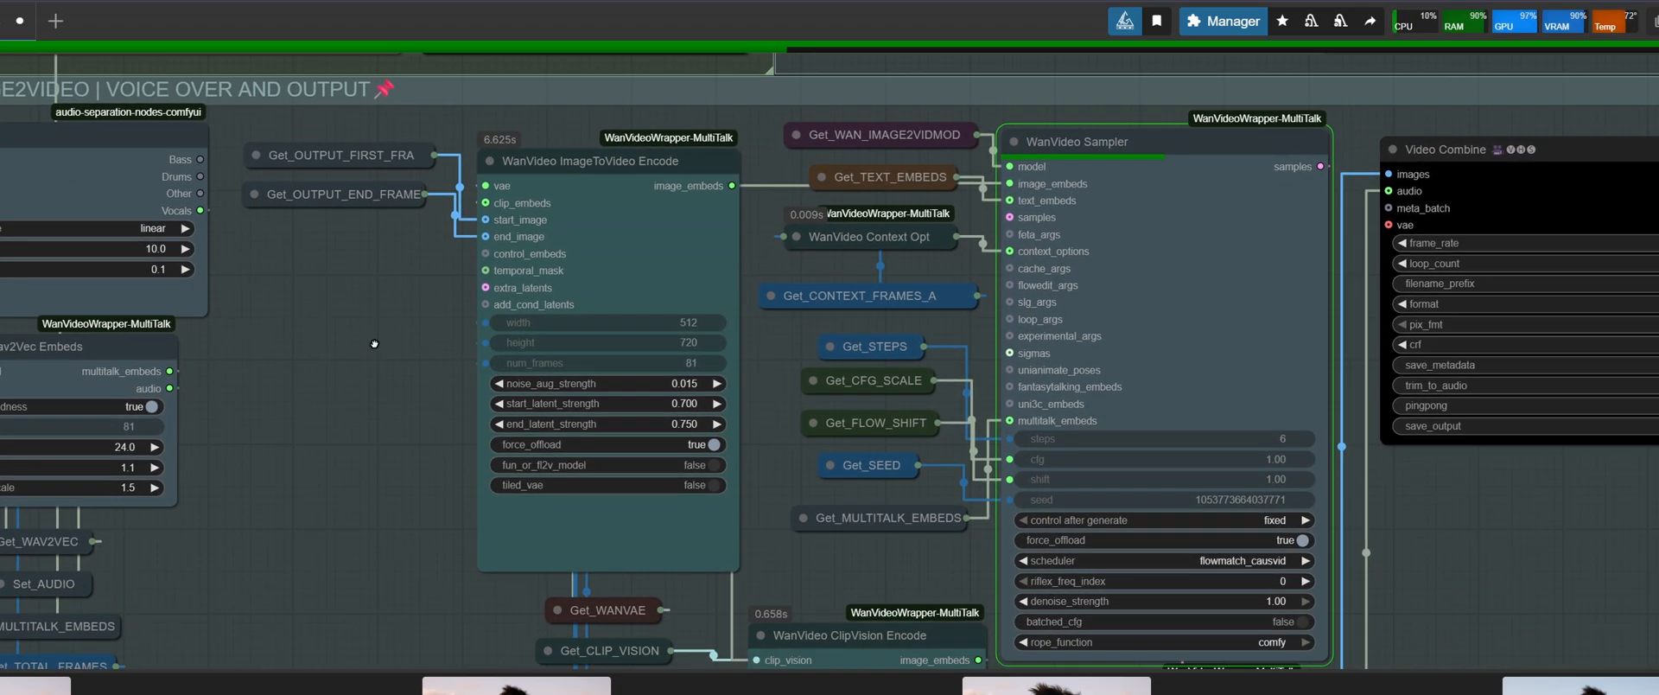
{"action": "scroll", "coordinate": [375, 344], "scroll_direction": "down", "scroll_amount": 4}
{"action": "scroll", "coordinate": [866, 346], "scroll_direction": "up", "scroll_amount": 7}
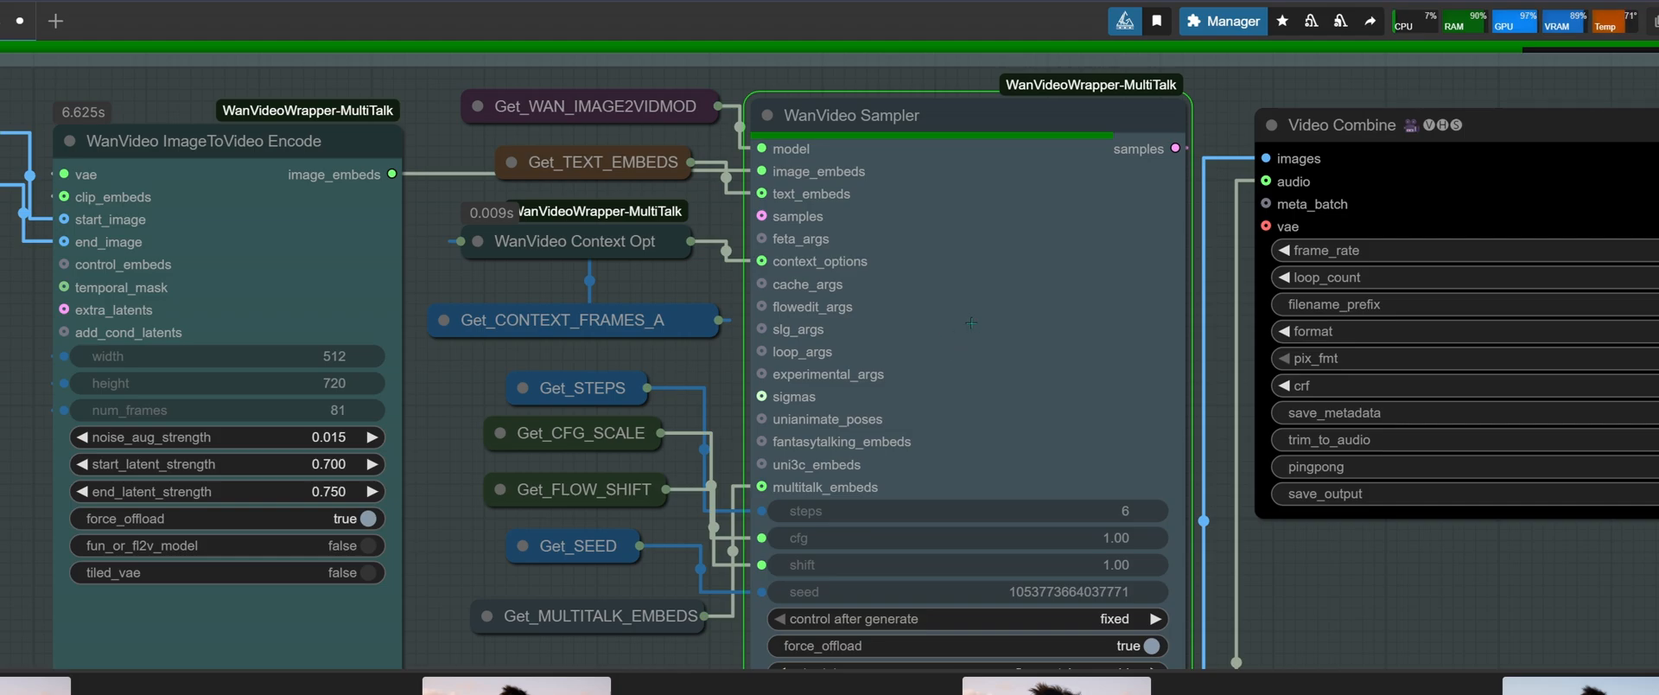
{"action": "scroll", "coordinate": [970, 303], "scroll_direction": "down", "scroll_amount": 6}
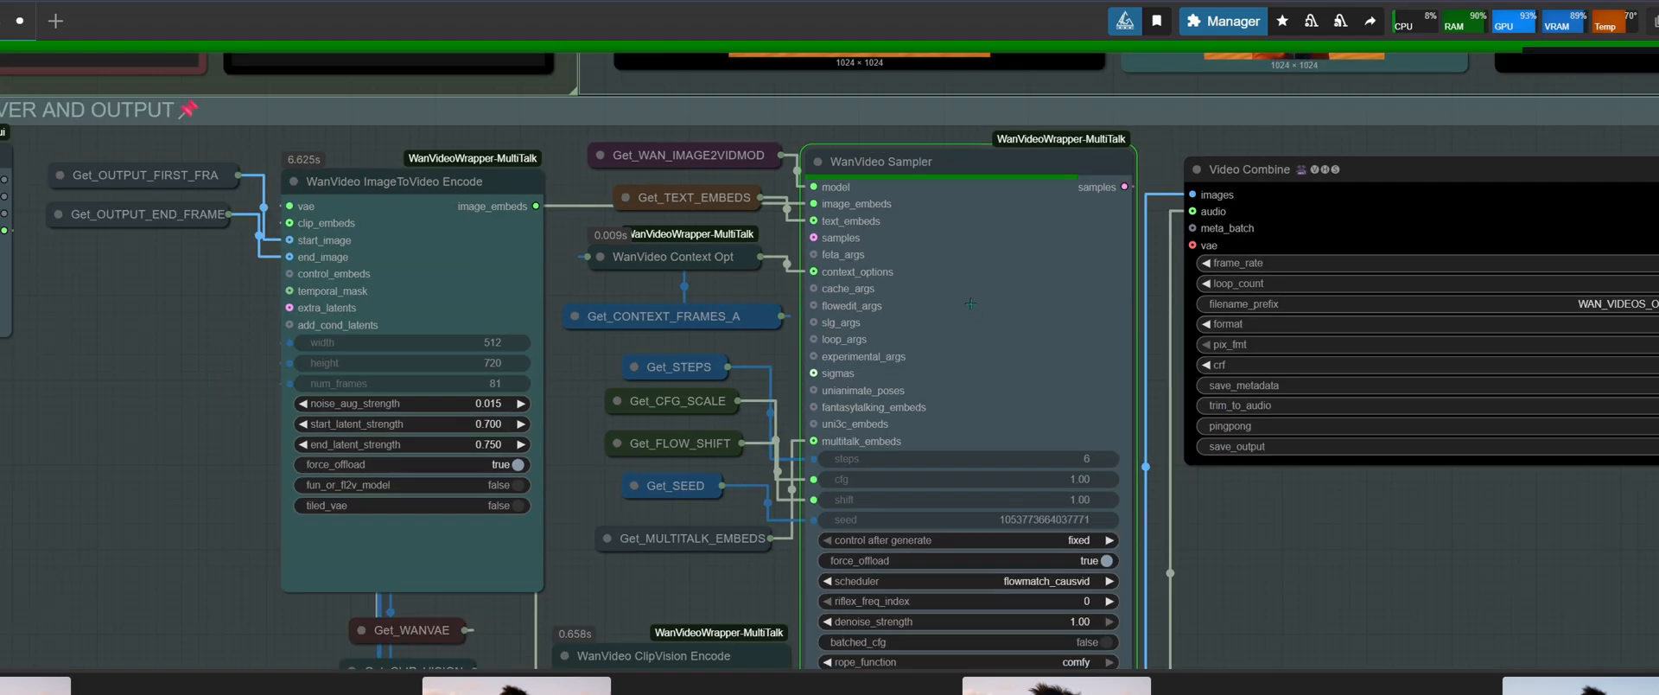
{"action": "scroll", "coordinate": [888, 362], "scroll_direction": "up", "scroll_amount": 2}
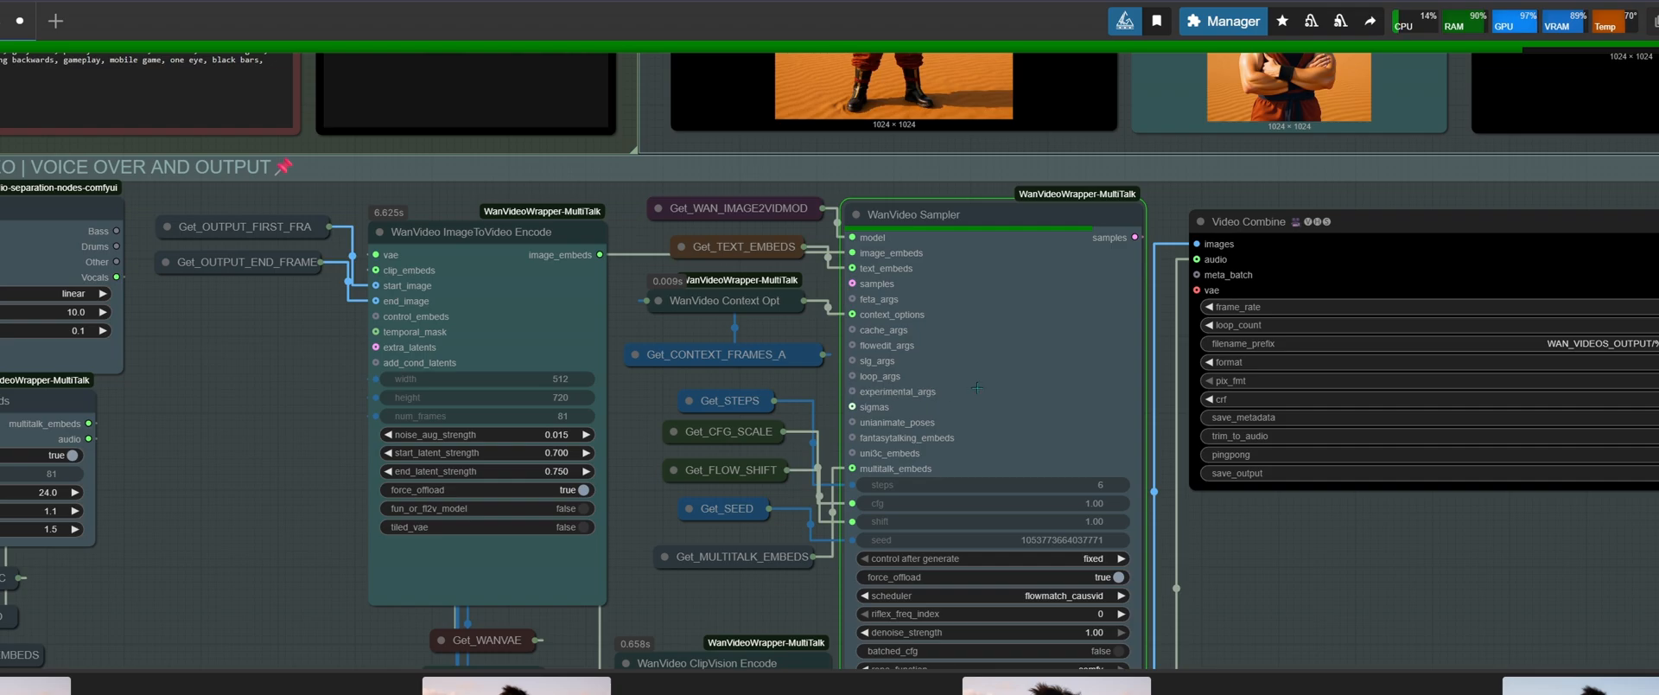
{"action": "scroll", "coordinate": [977, 388], "scroll_direction": "up", "scroll_amount": 2}
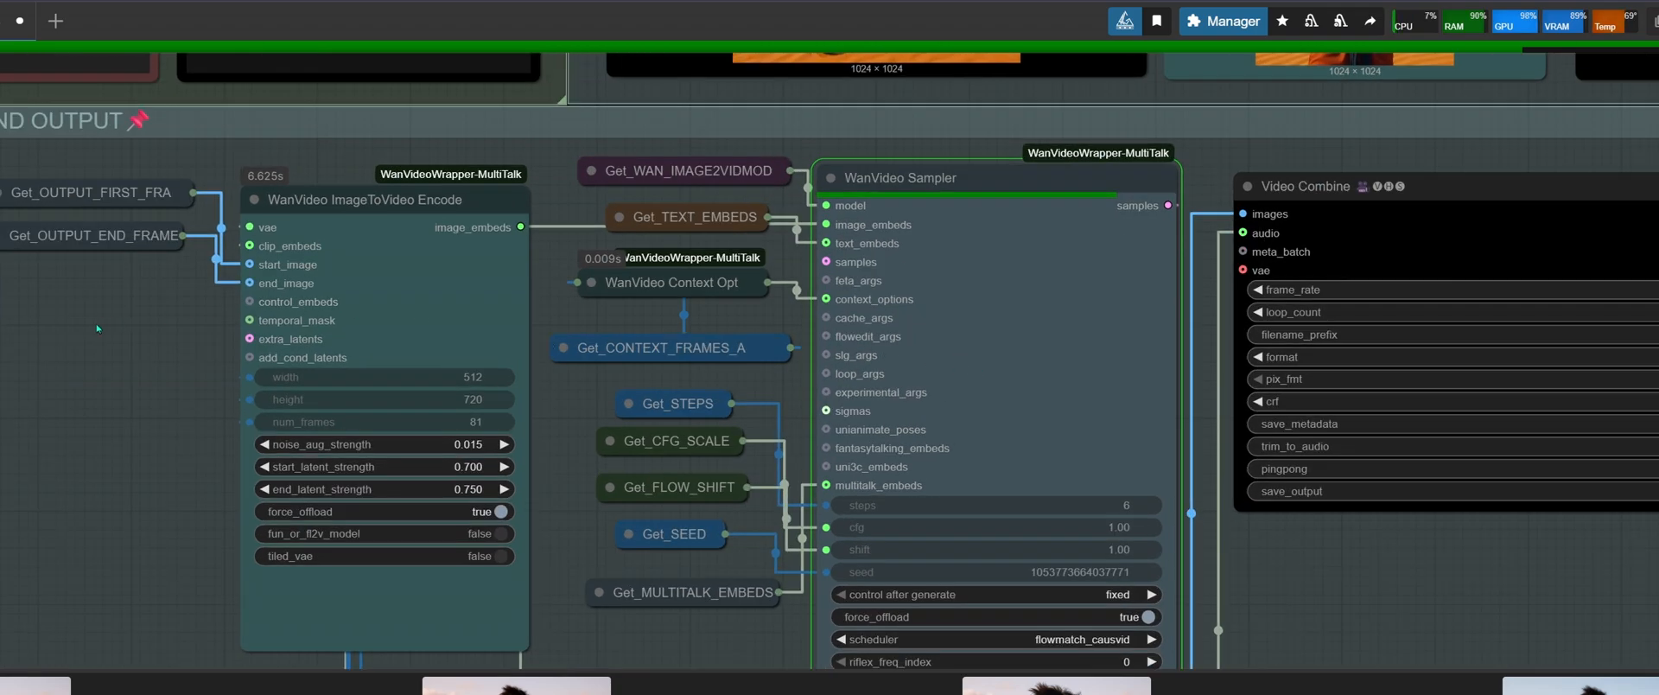
Look over the workflow groups from the WanVideo Sampler to the first and second frame preparation while the sampling runs
{"action": "left_click_drag", "start_coordinate": [39, 308], "coordinate": [423, 391]}
{"action": "scroll", "coordinate": [424, 391], "scroll_direction": "down", "scroll_amount": 3}
{"action": "scroll", "coordinate": [465, 421], "scroll_direction": "down", "scroll_amount": 5}
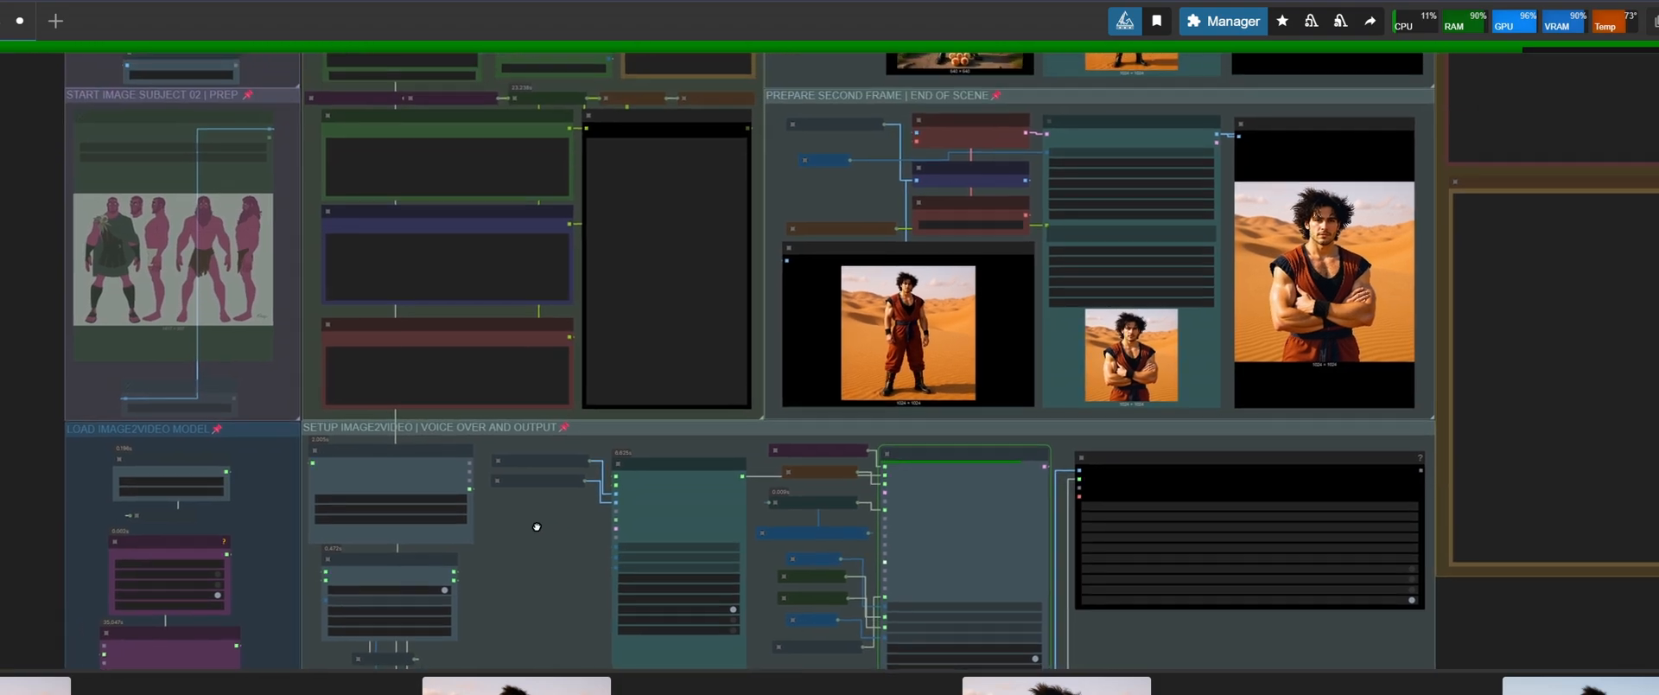
{"action": "left_click_drag", "start_coordinate": [536, 526], "coordinate": [460, 691]}
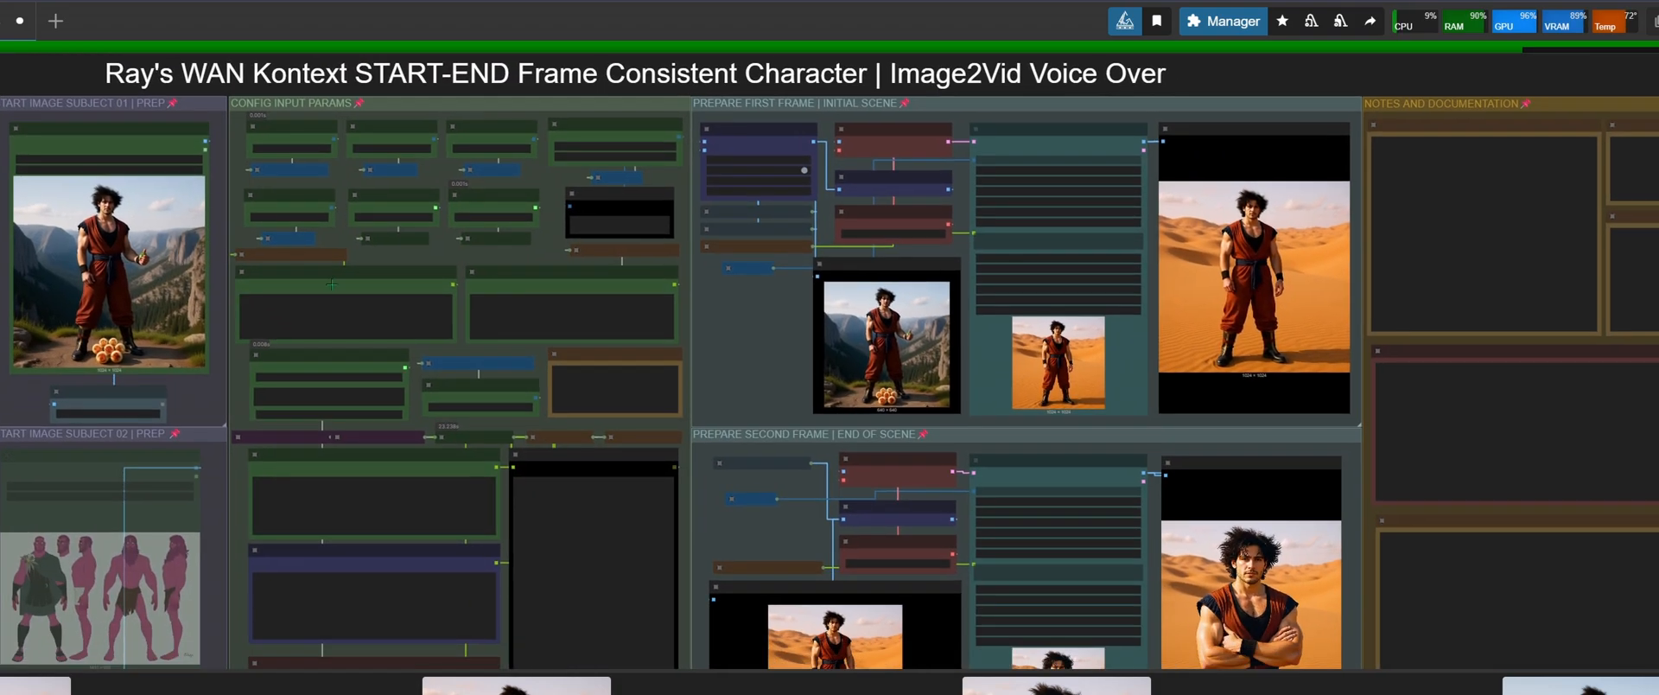
{"action": "scroll", "coordinate": [341, 300], "scroll_direction": "up", "scroll_amount": 5}
{"action": "scroll", "coordinate": [239, 339], "scroll_direction": "down", "scroll_amount": 8}
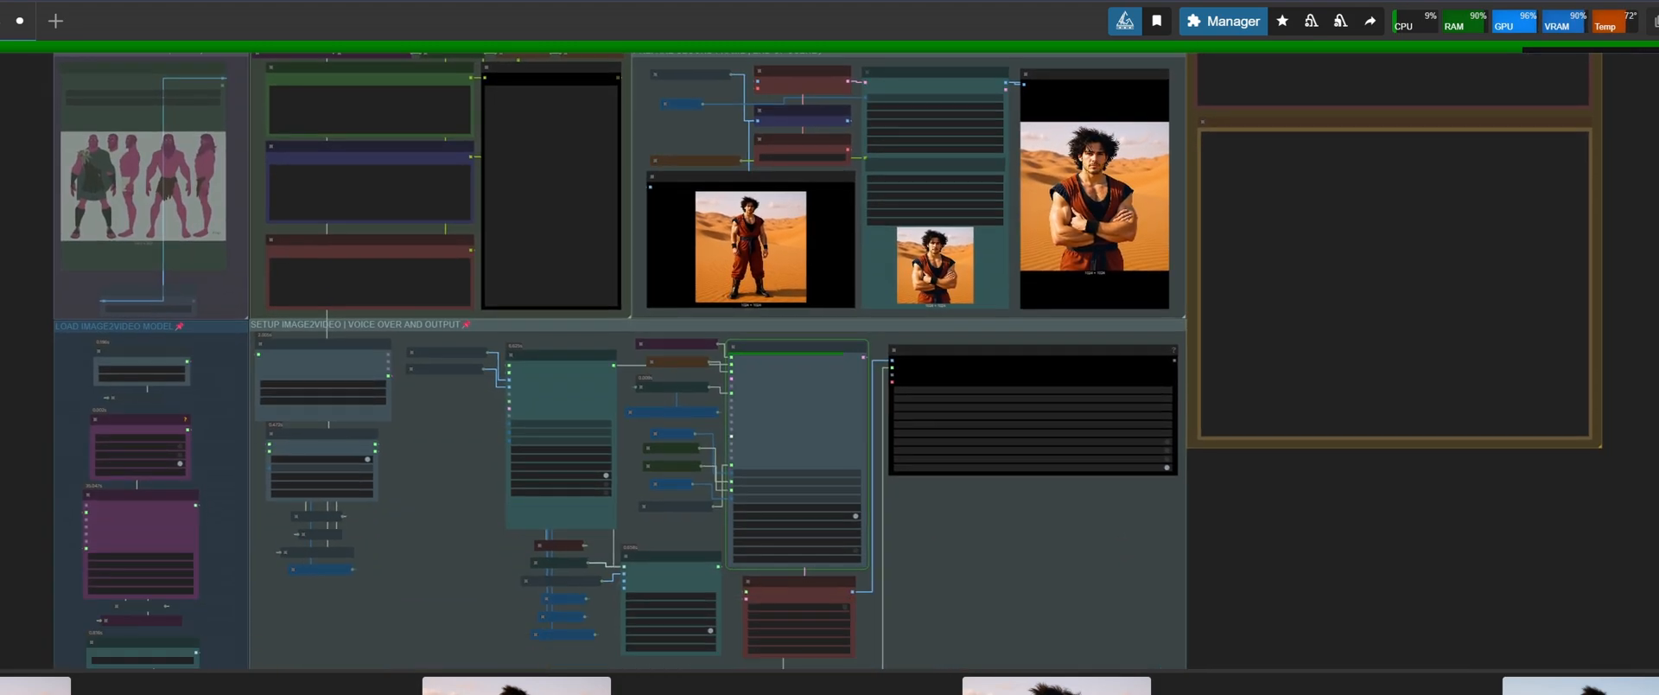
{"action": "scroll", "coordinate": [781, 410], "scroll_direction": "up", "scroll_amount": 5}
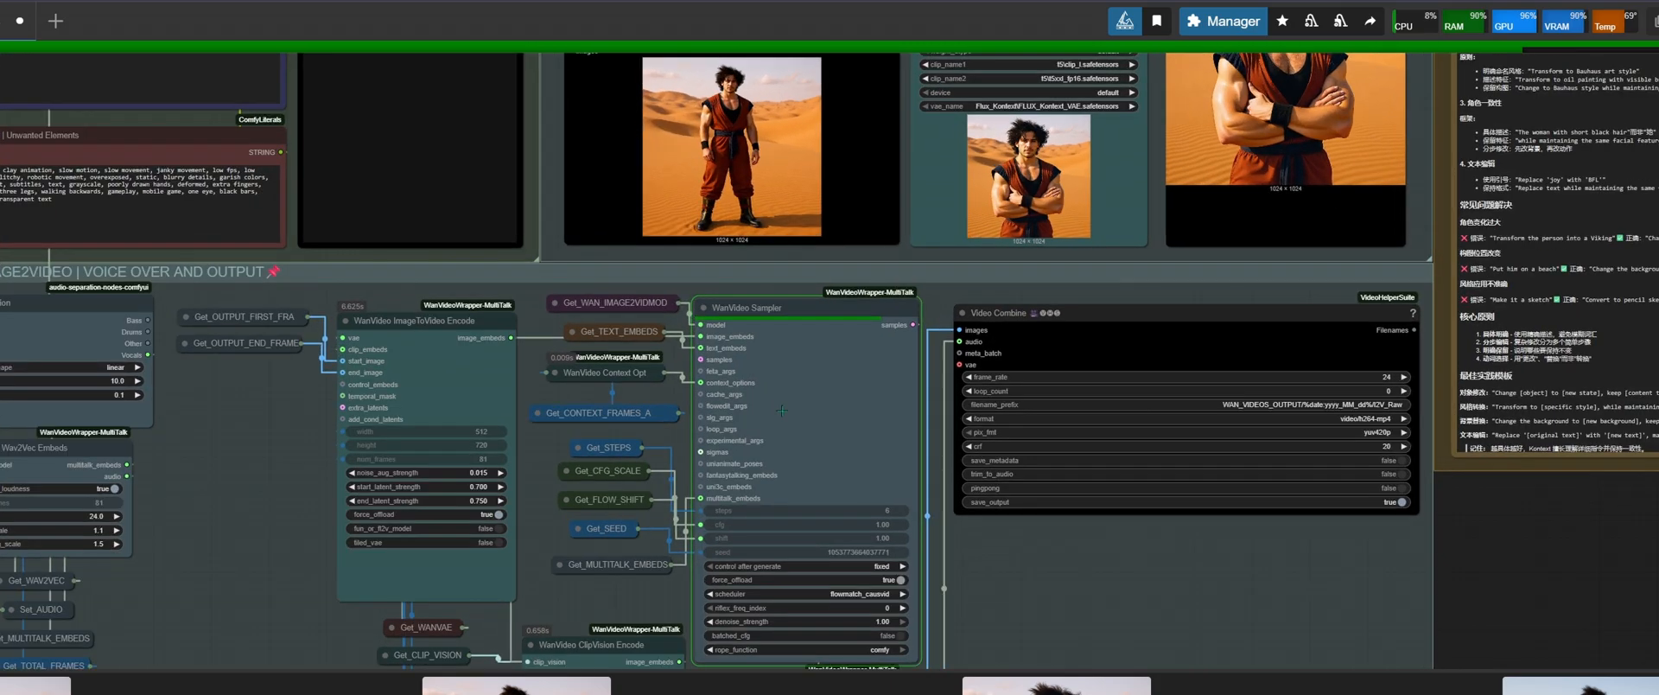
{"action": "scroll", "coordinate": [768, 376], "scroll_direction": "down", "scroll_amount": 4}
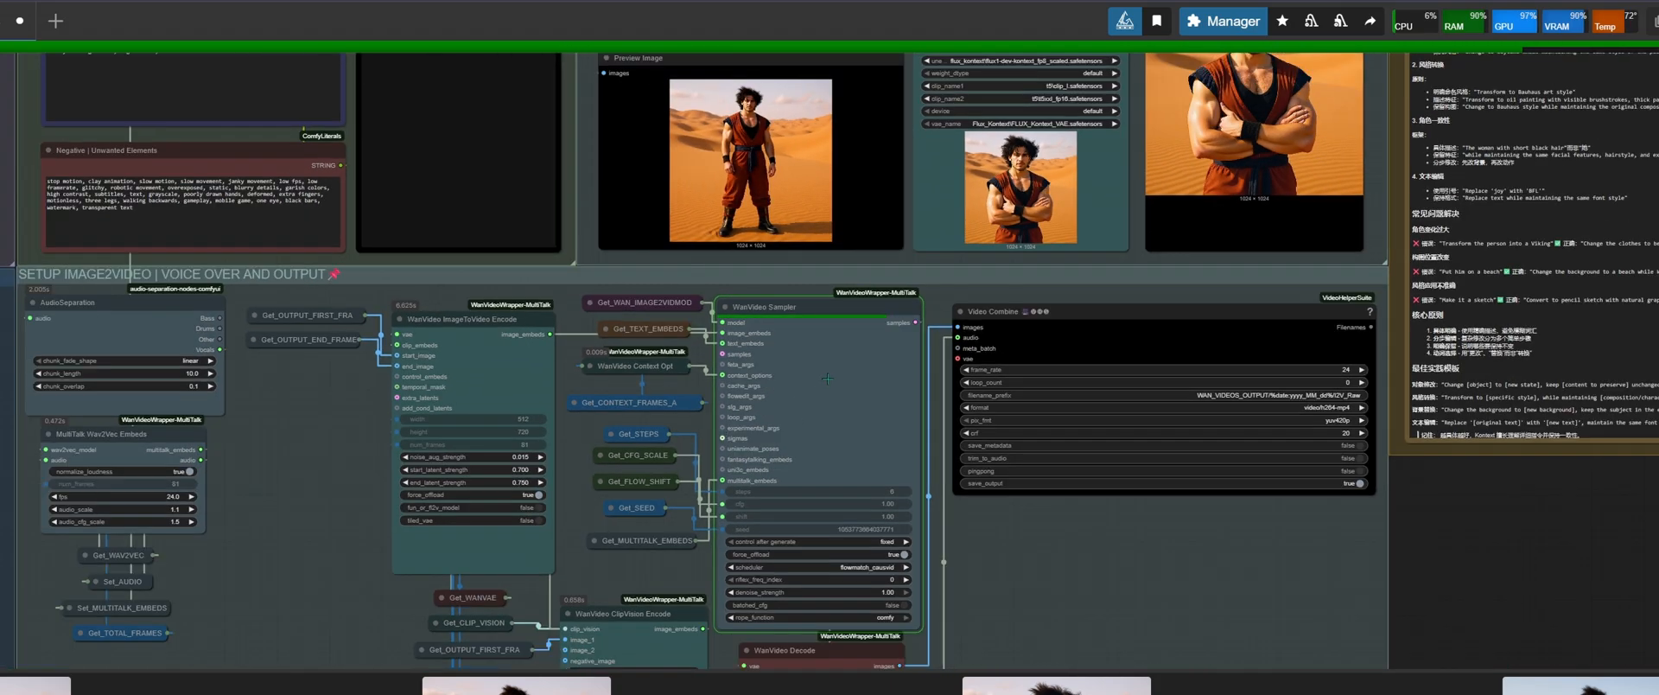
Expand the WanVideo Context Options node to check its settings and collapse it again
{"action": "scroll", "coordinate": [610, 377], "scroll_direction": "up", "scroll_amount": 3}
{"action": "left_click", "coordinate": [561, 364]}
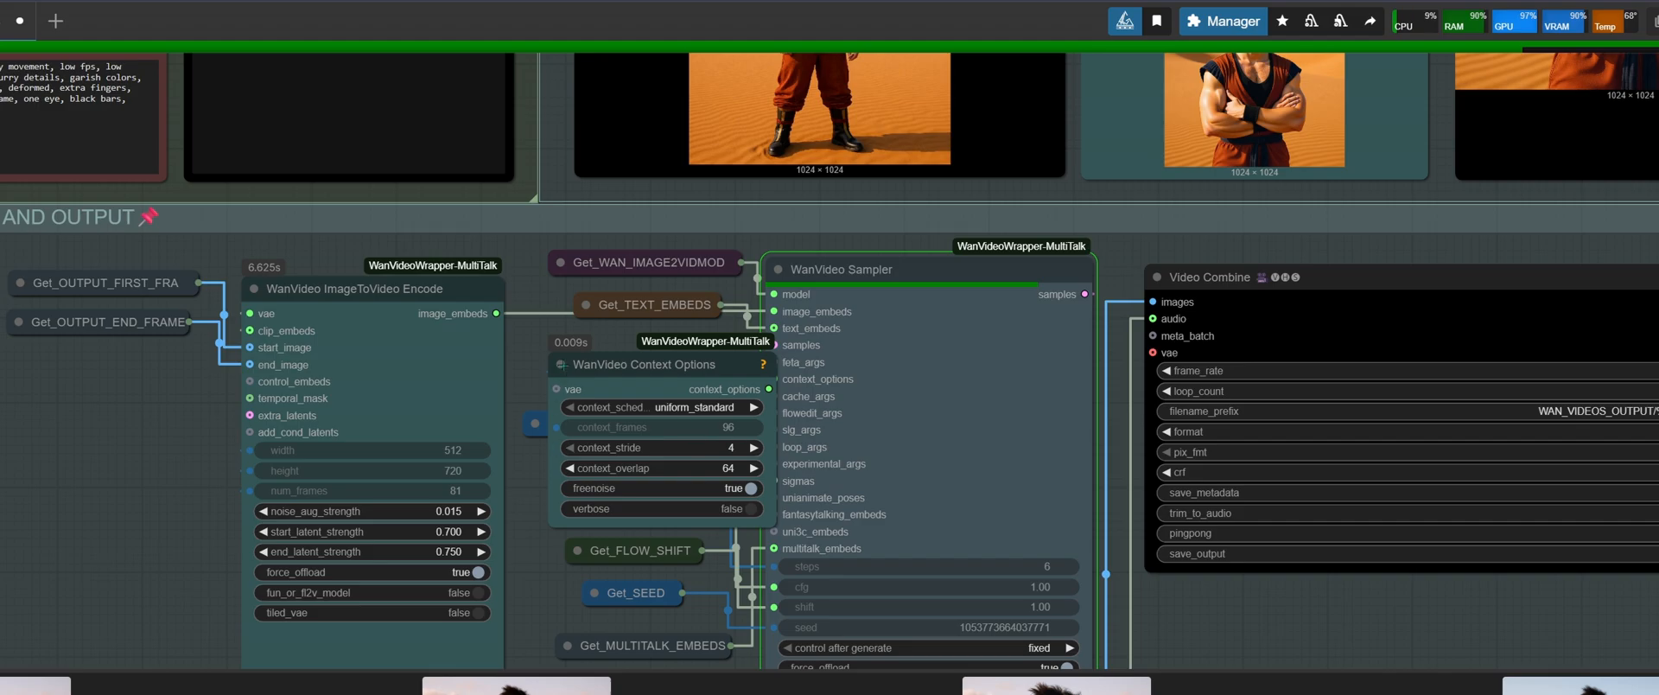
{"action": "left_click", "coordinate": [560, 365]}
Examine the CONTEXT FRAMES node and read the Note About Context Frames in the CONFIG INPUT PARAMS group
{"action": "scroll", "coordinate": [628, 372], "scroll_direction": "down", "scroll_amount": 11}
{"action": "scroll", "coordinate": [561, 354], "scroll_direction": "down", "scroll_amount": 3}
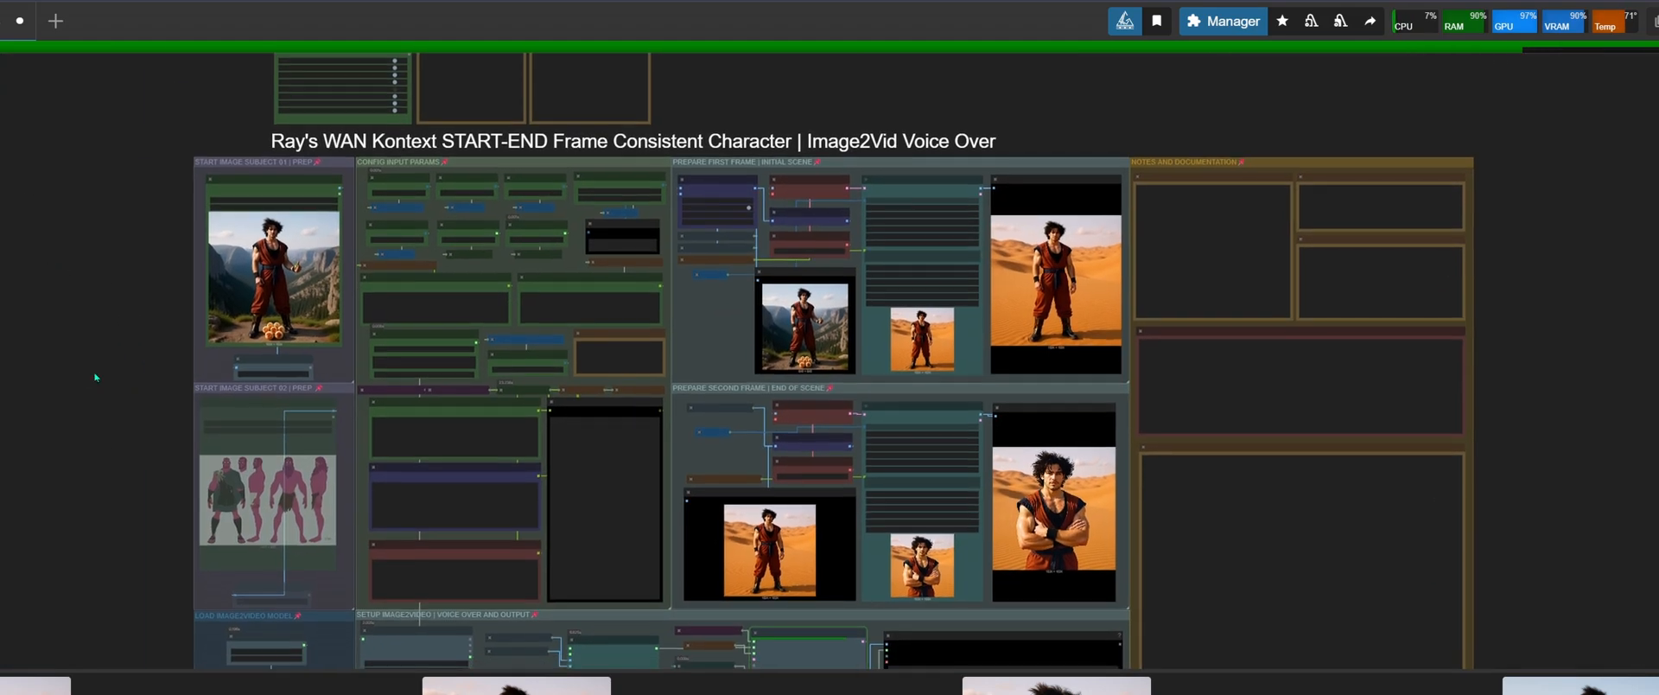
{"action": "scroll", "coordinate": [562, 354], "scroll_direction": "up", "scroll_amount": 15}
{"action": "scroll", "coordinate": [586, 363], "scroll_direction": "down", "scroll_amount": 7}
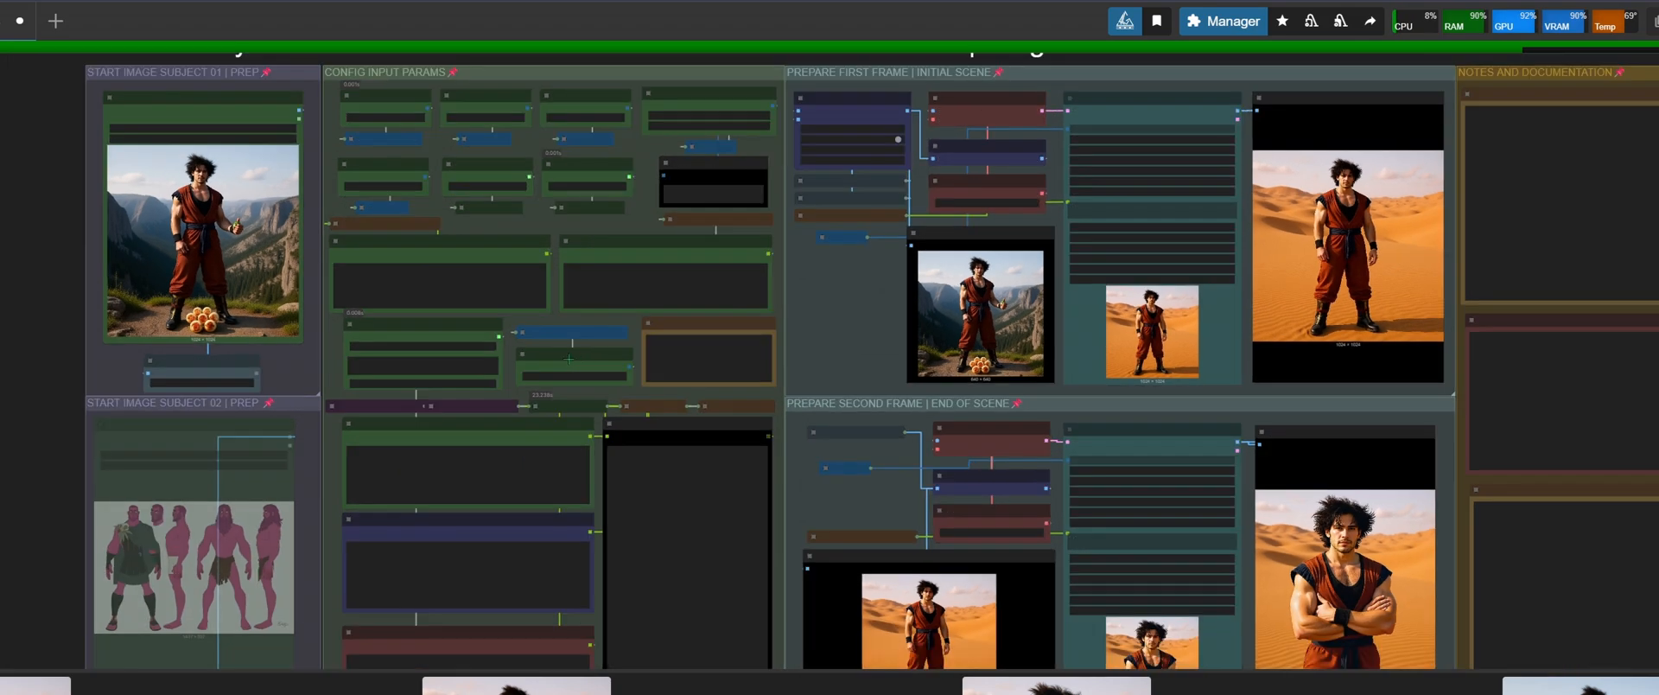
{"action": "scroll", "coordinate": [628, 386], "scroll_direction": "up", "scroll_amount": 11}
{"action": "scroll", "coordinate": [617, 386], "scroll_direction": "down", "scroll_amount": 8}
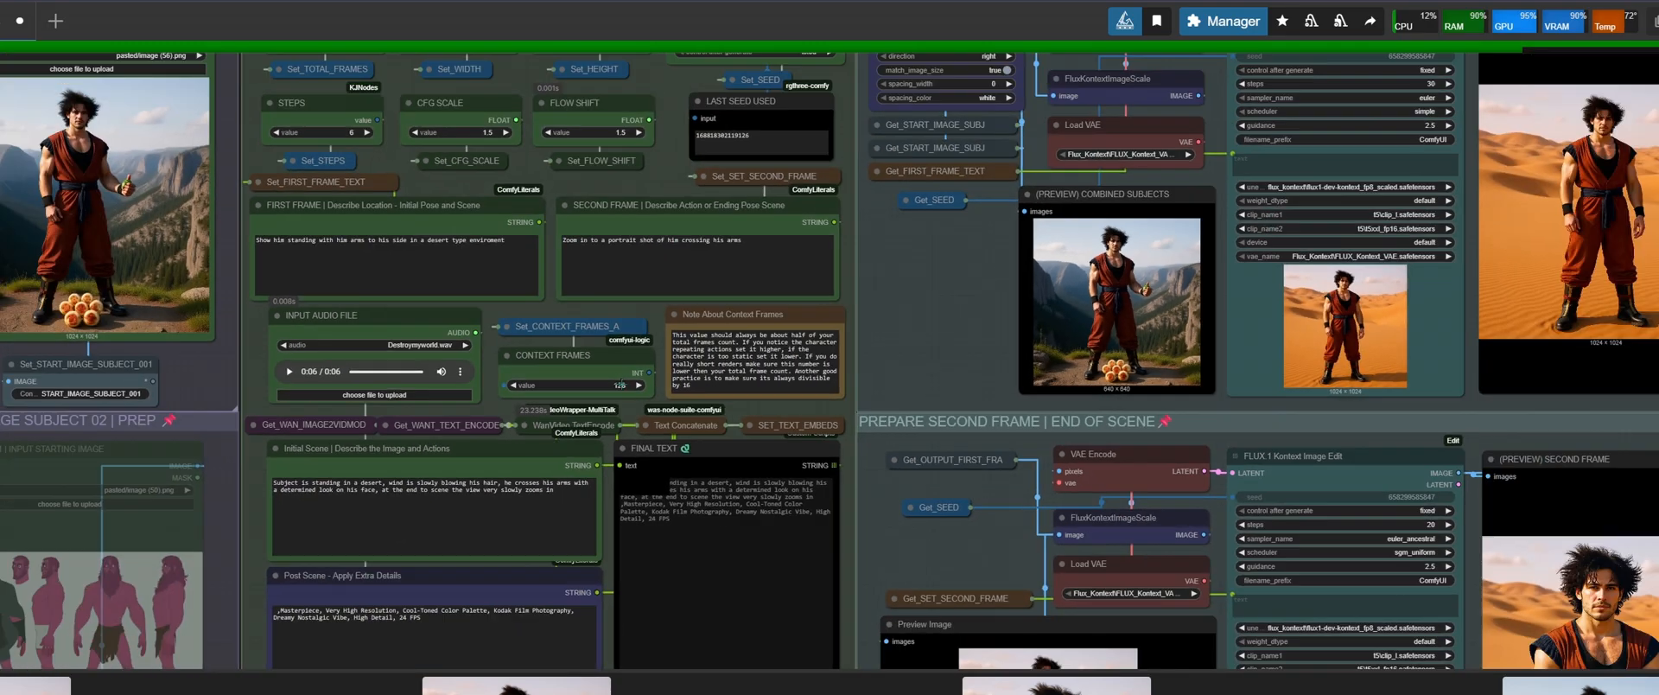
{"action": "scroll", "coordinate": [465, 294], "scroll_direction": "up", "scroll_amount": 7}
{"action": "scroll", "coordinate": [465, 295], "scroll_direction": "down", "scroll_amount": 7}
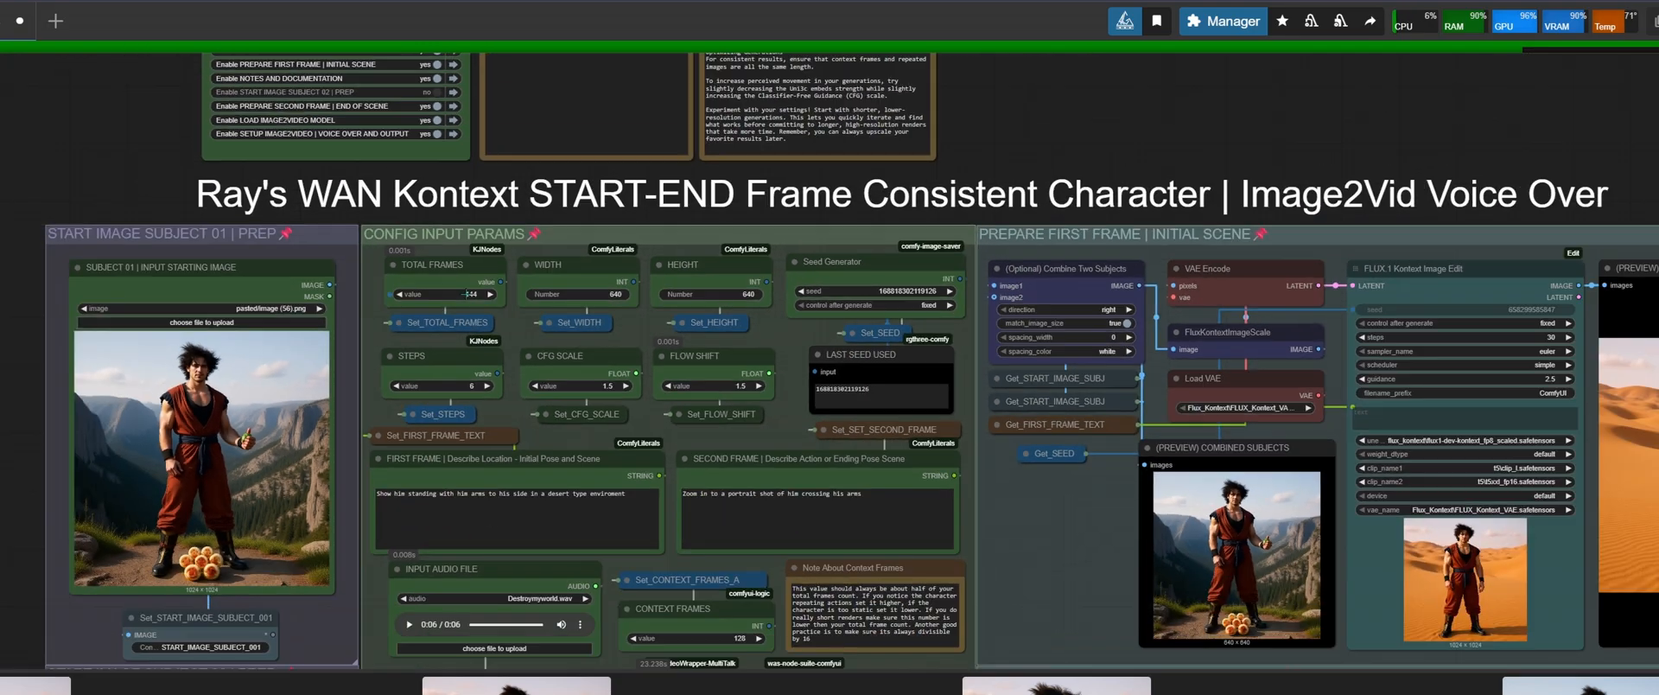
{"action": "scroll", "coordinate": [816, 407], "scroll_direction": "up", "scroll_amount": 10}
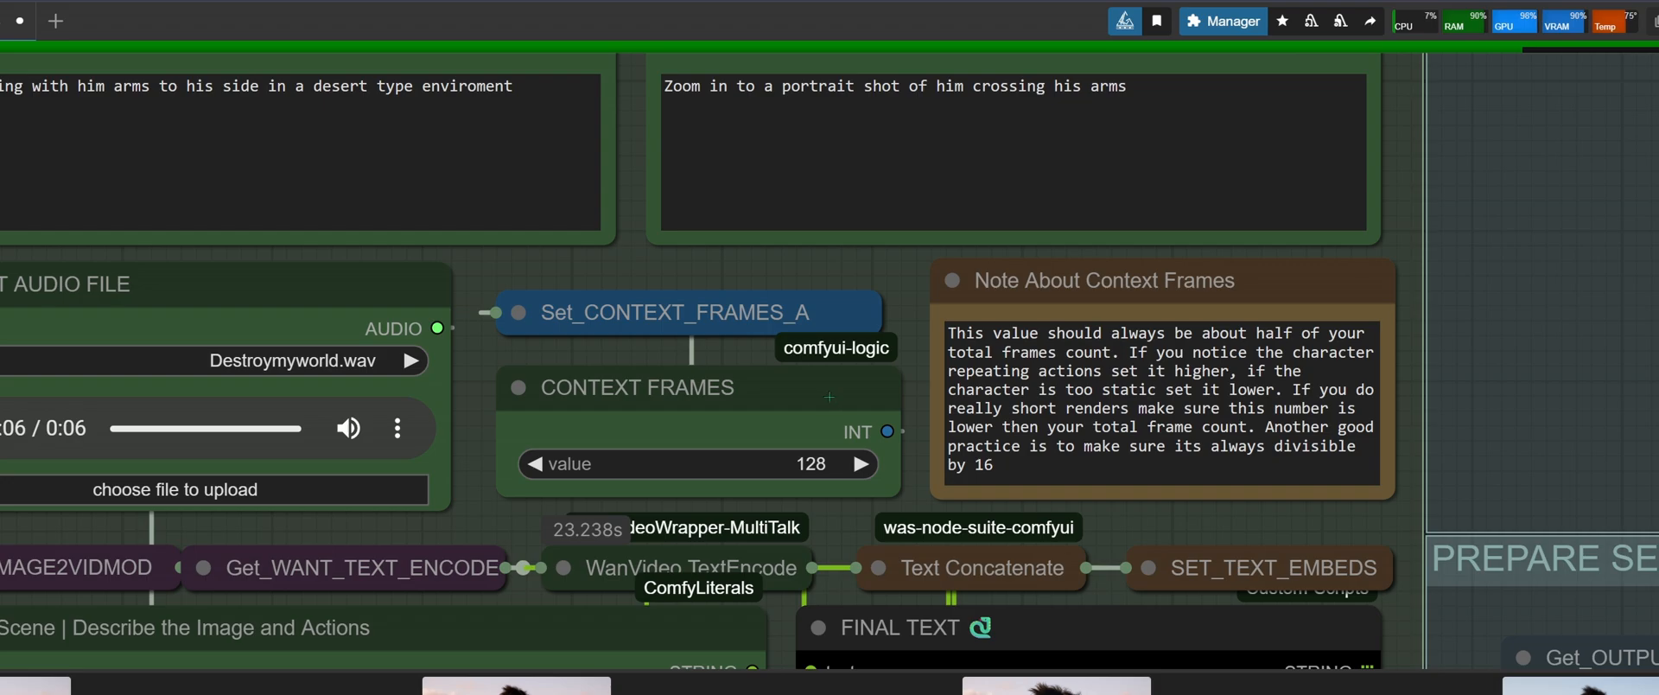
{"action": "scroll", "coordinate": [829, 397], "scroll_direction": "down", "scroll_amount": 4}
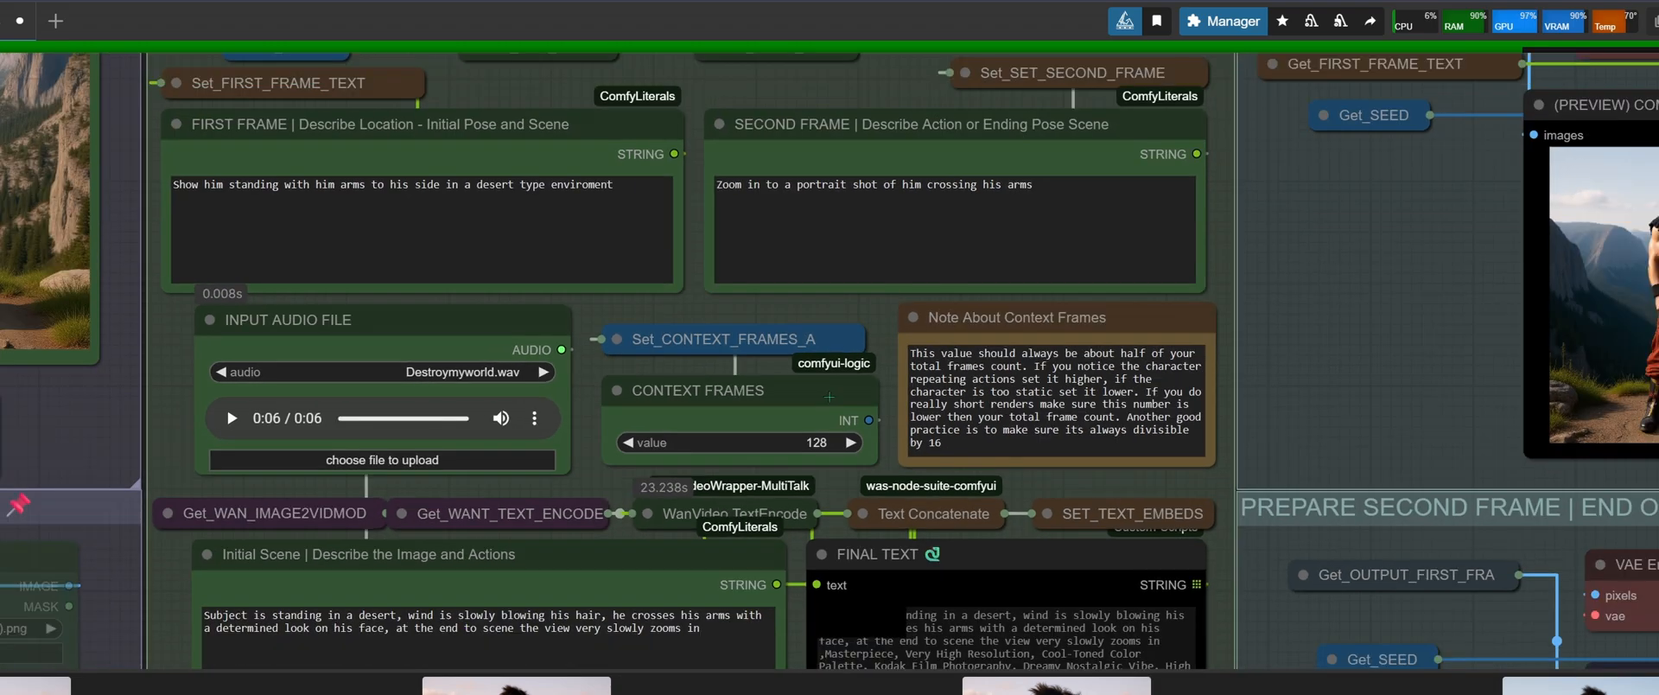
{"action": "scroll", "coordinate": [829, 397], "scroll_direction": "up", "scroll_amount": 1}
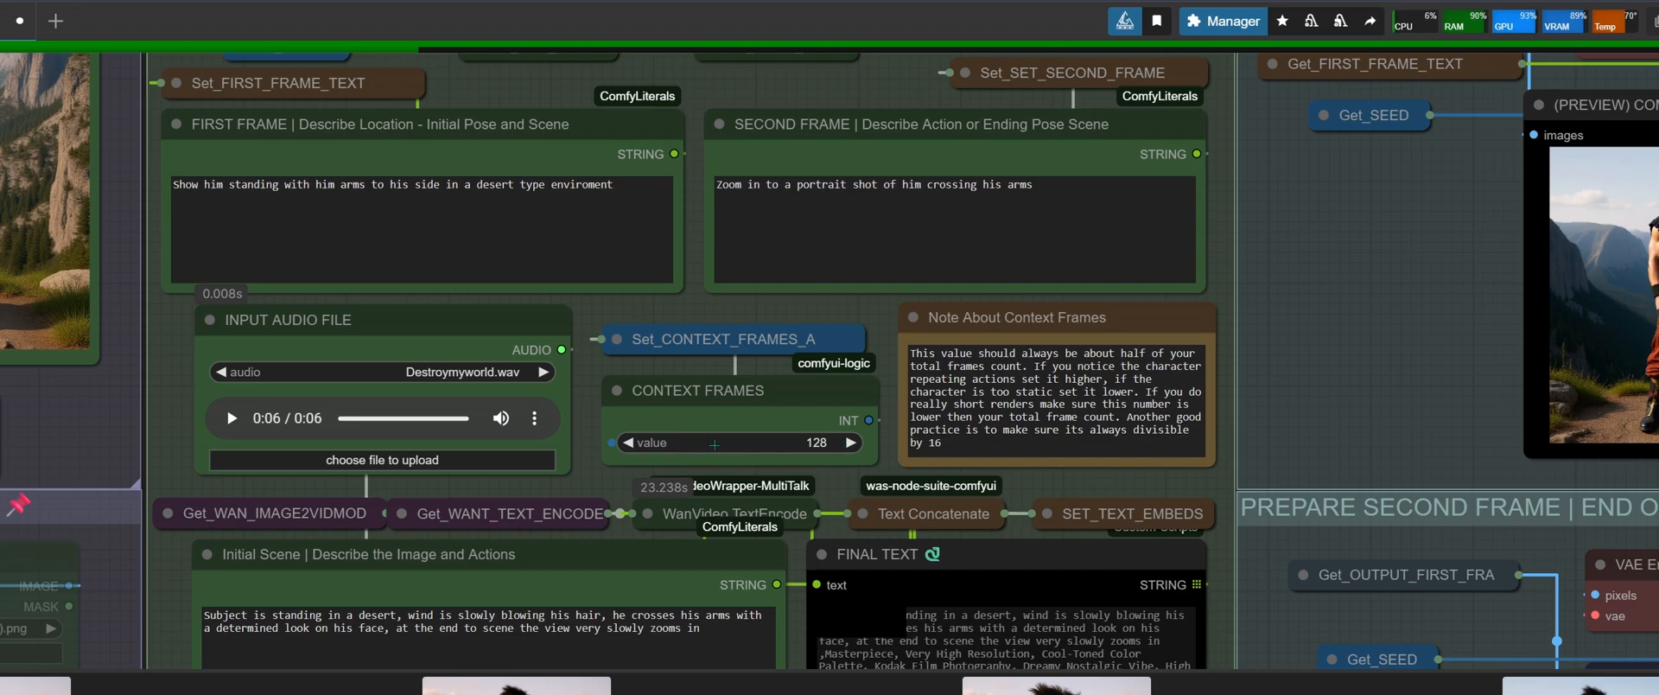
{"action": "scroll", "coordinate": [877, 435], "scroll_direction": "down", "scroll_amount": 6}
Reopen the WanVideo Context Options node beside the sampler, review its context stride and overlap settings, and collapse it
{"action": "left_click_drag", "start_coordinate": [78, 491], "coordinate": [0, 372]}
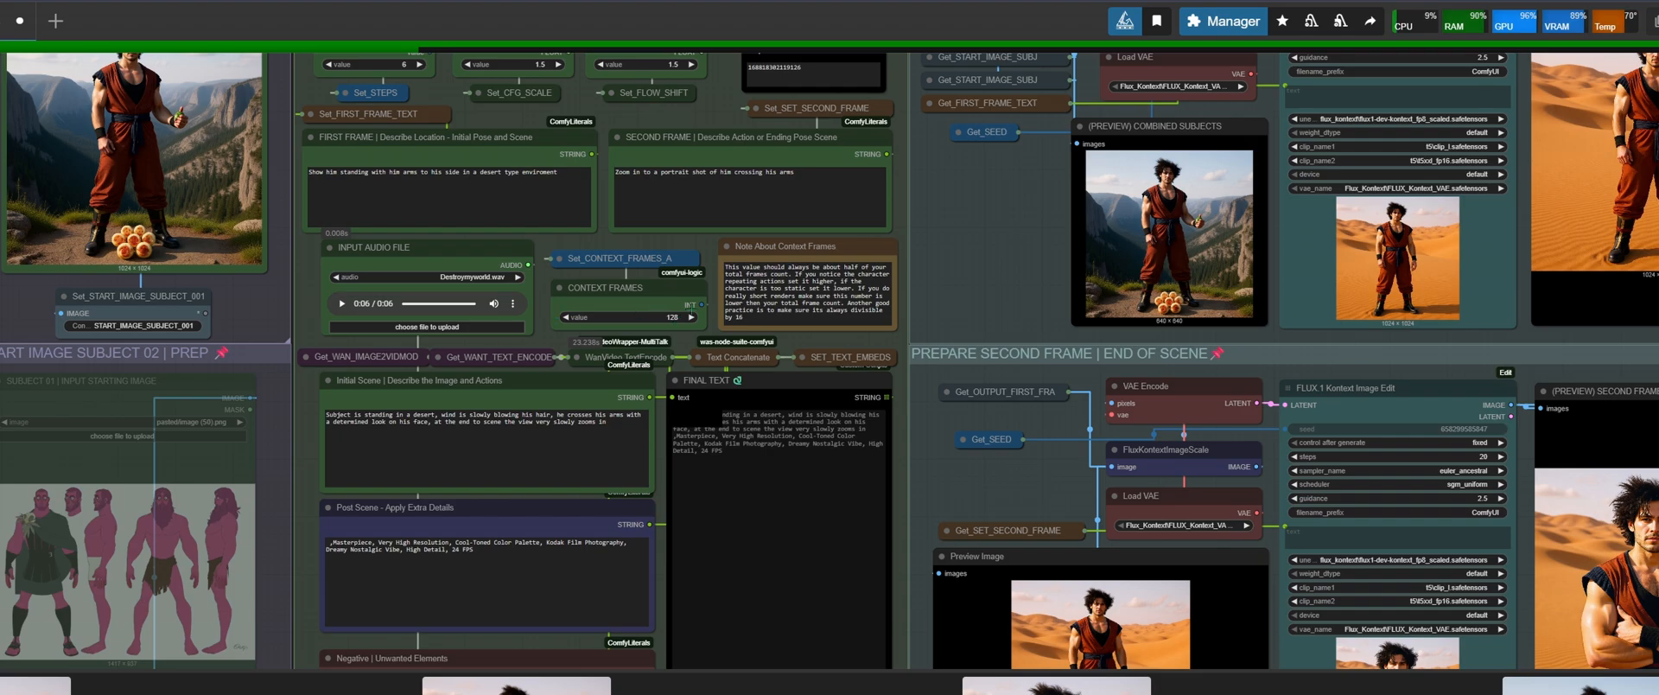
{"action": "left_click_drag", "start_coordinate": [743, 527], "coordinate": [795, 399]}
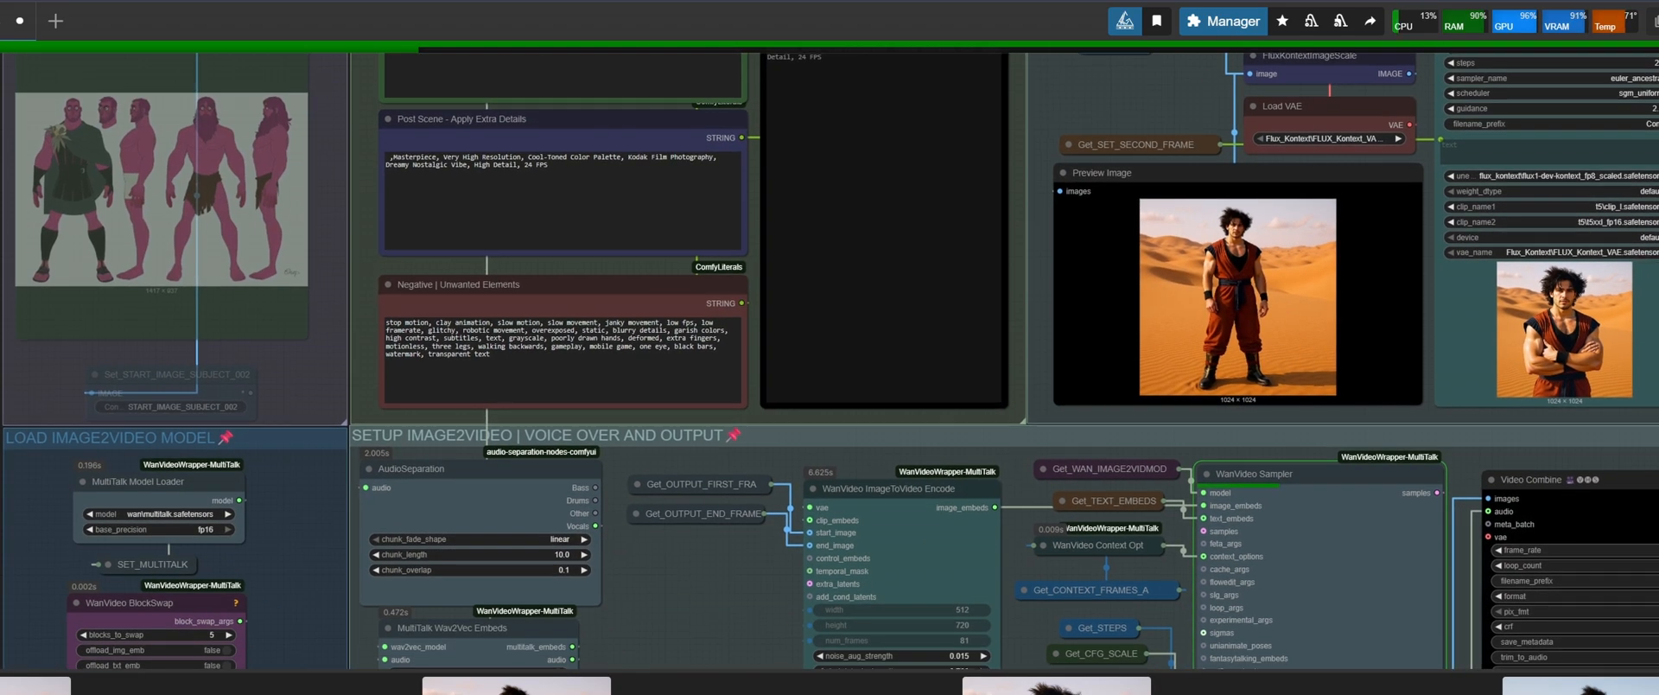
{"action": "left_click_drag", "start_coordinate": [777, 646], "coordinate": [796, 400]}
{"action": "left_click_drag", "start_coordinate": [940, 381], "coordinate": [670, 410]}
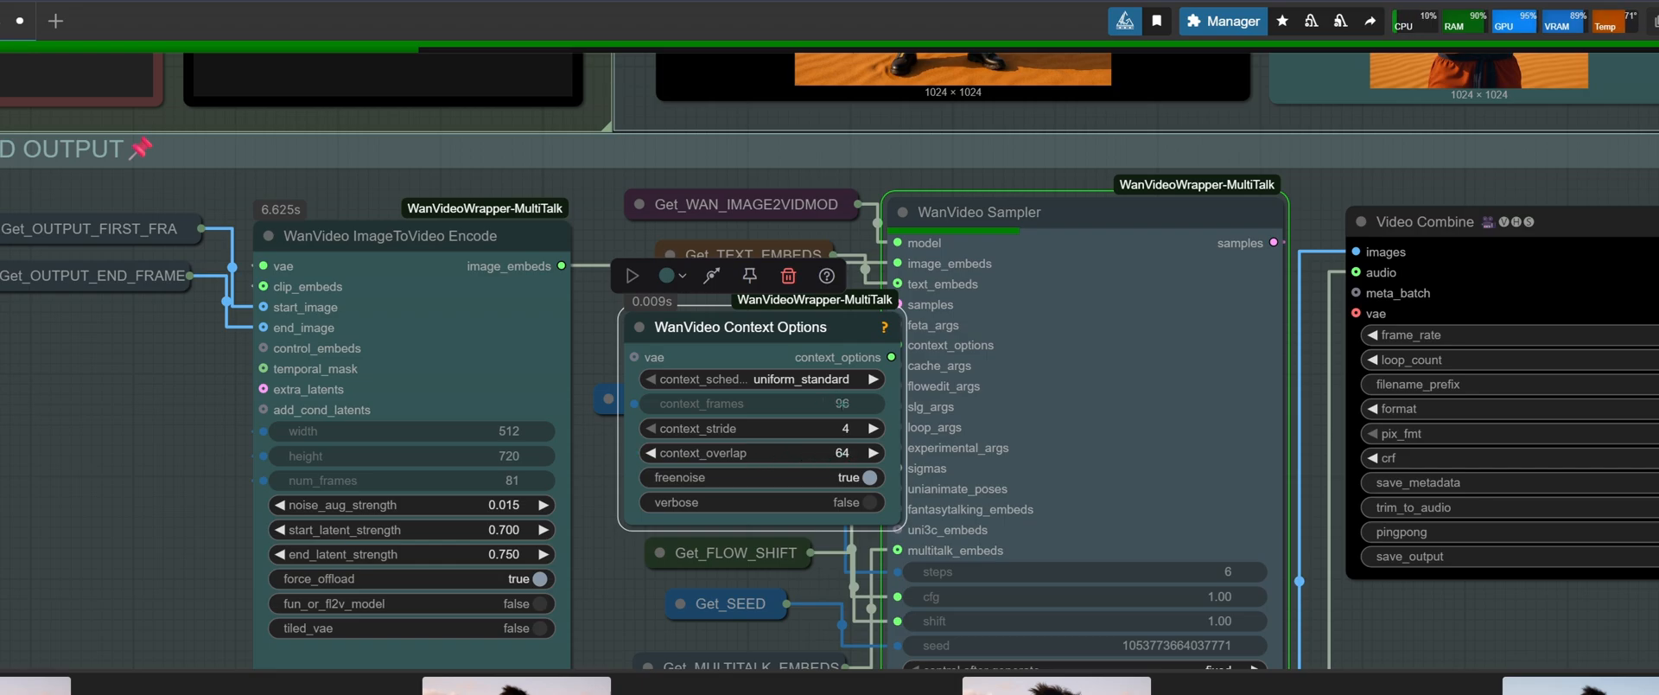
{"action": "scroll", "coordinate": [828, 403], "scroll_direction": "up", "scroll_amount": 4}
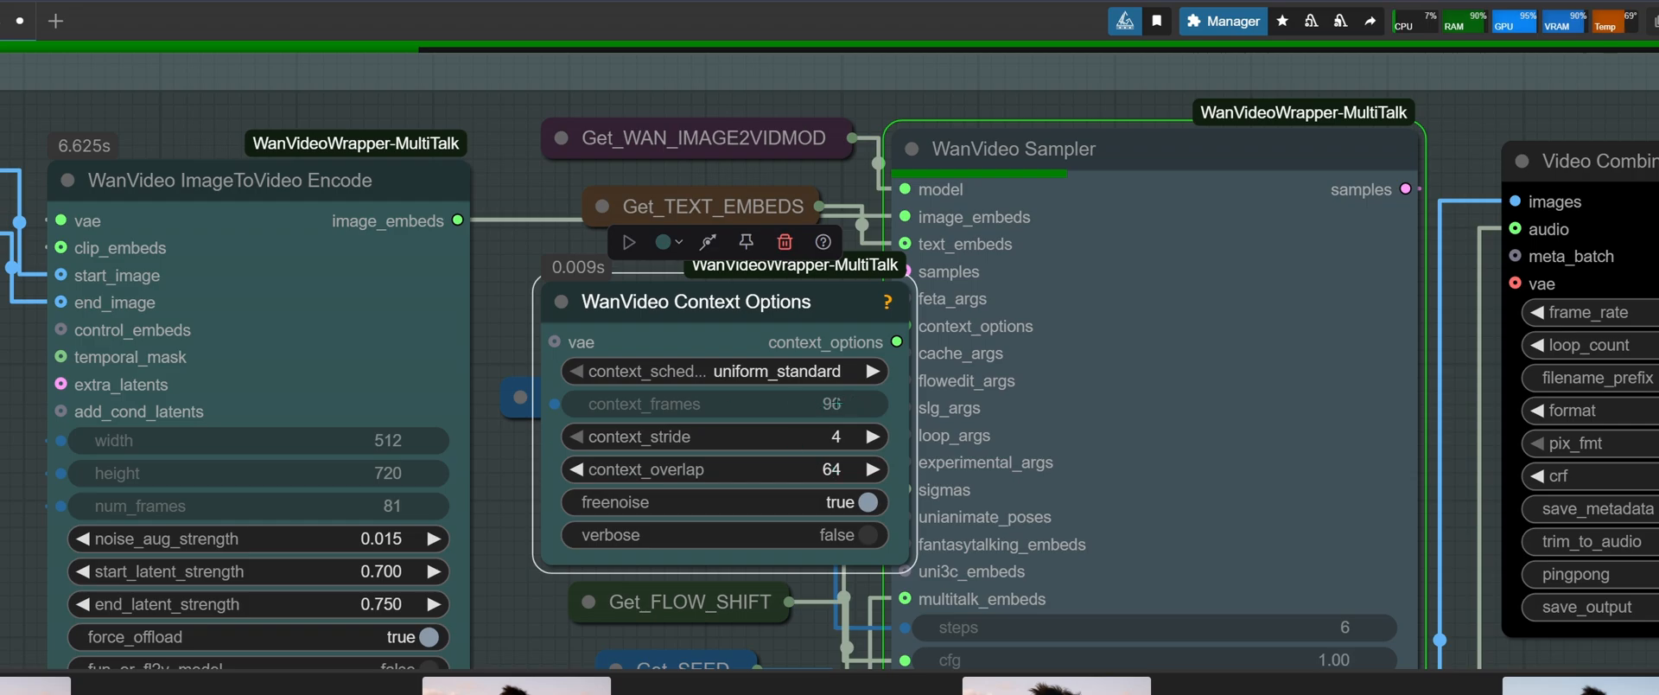
{"action": "left_click", "coordinate": [562, 301]}
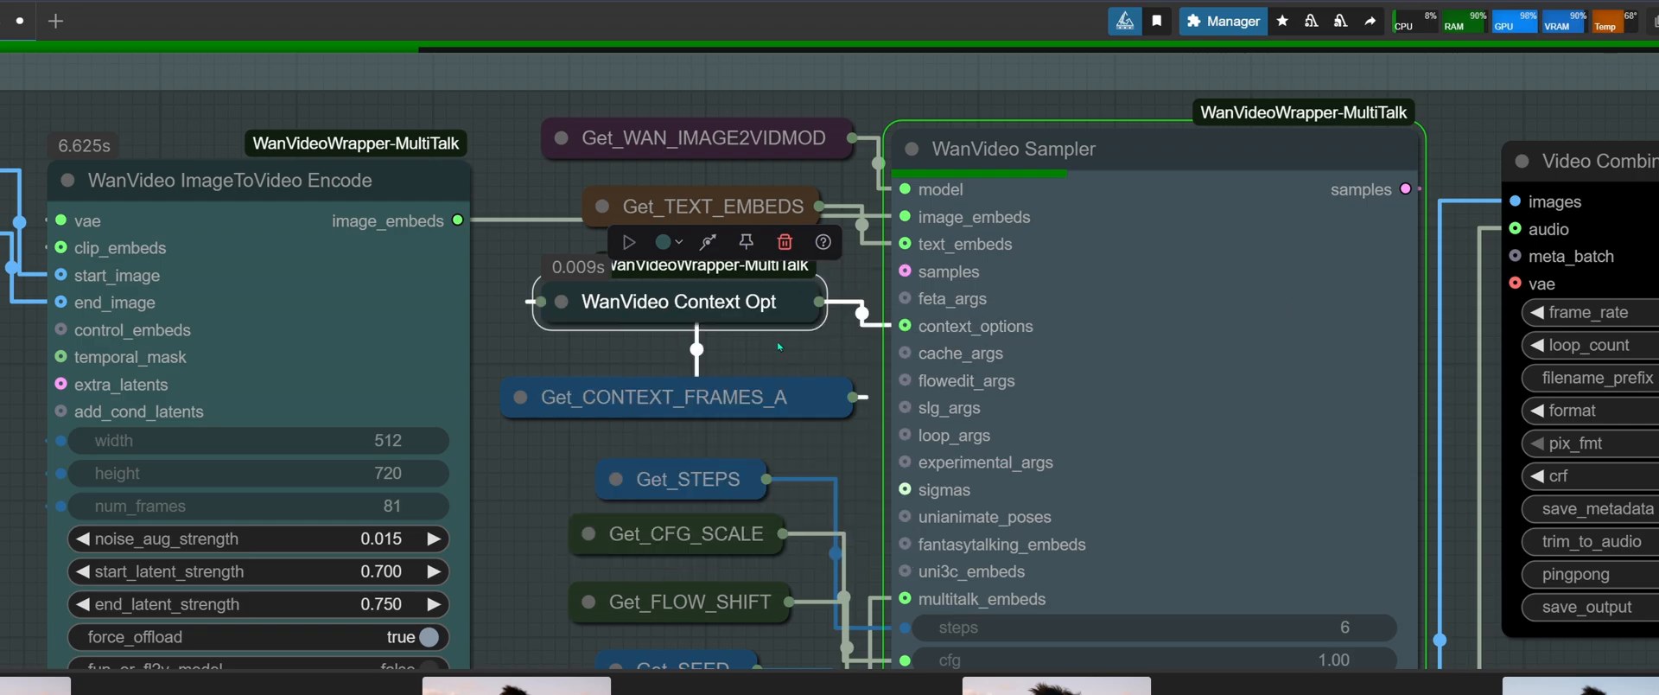
{"action": "left_click", "coordinate": [562, 302]}
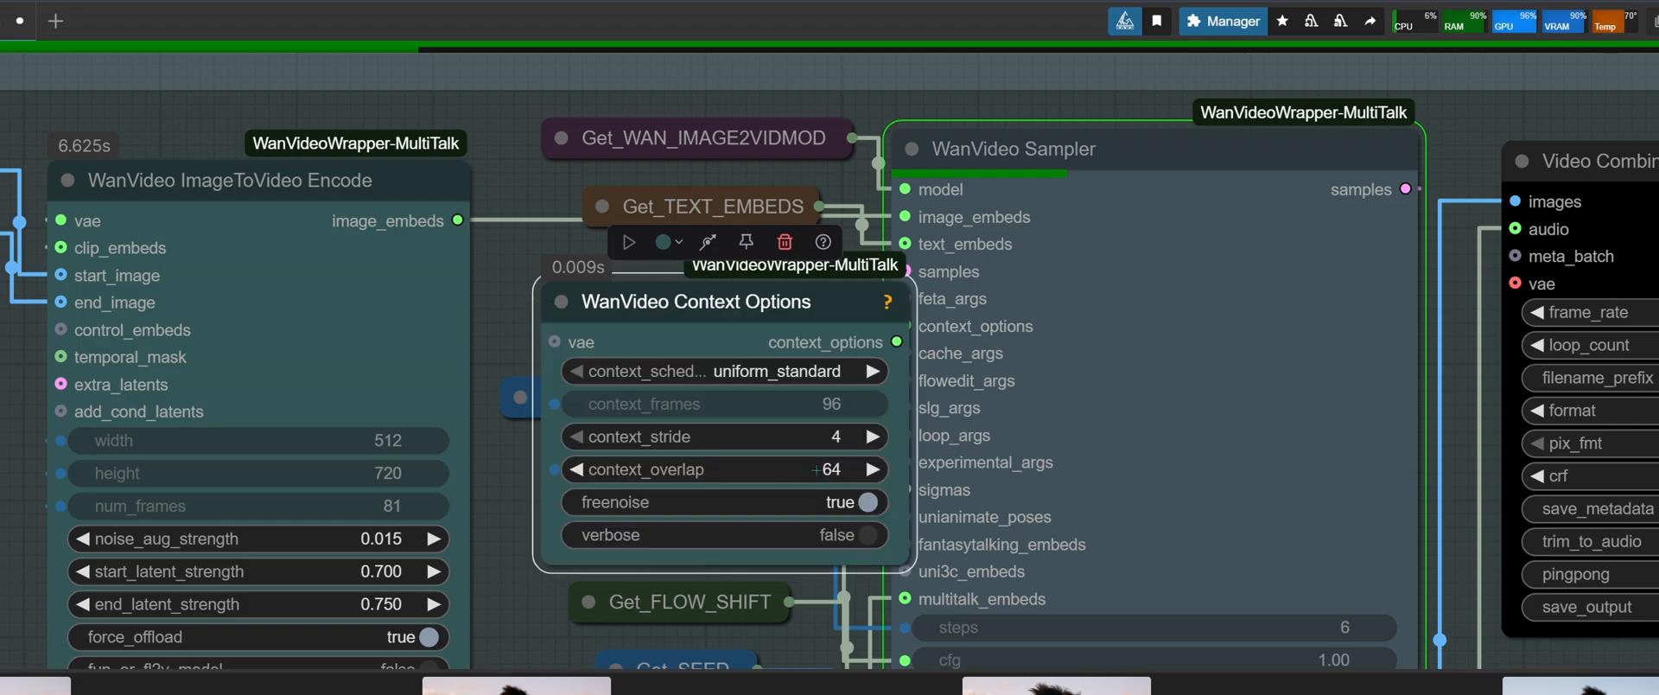
{"action": "left_click", "coordinate": [562, 301]}
{"action": "left_click_drag", "start_coordinate": [727, 311], "coordinate": [741, 319]}
Survey the workflow and review the frame count, size, steps and guidance nodes in the CONFIG INPUT PARAMS group
{"action": "scroll", "coordinate": [741, 319], "scroll_direction": "down", "scroll_amount": 6}
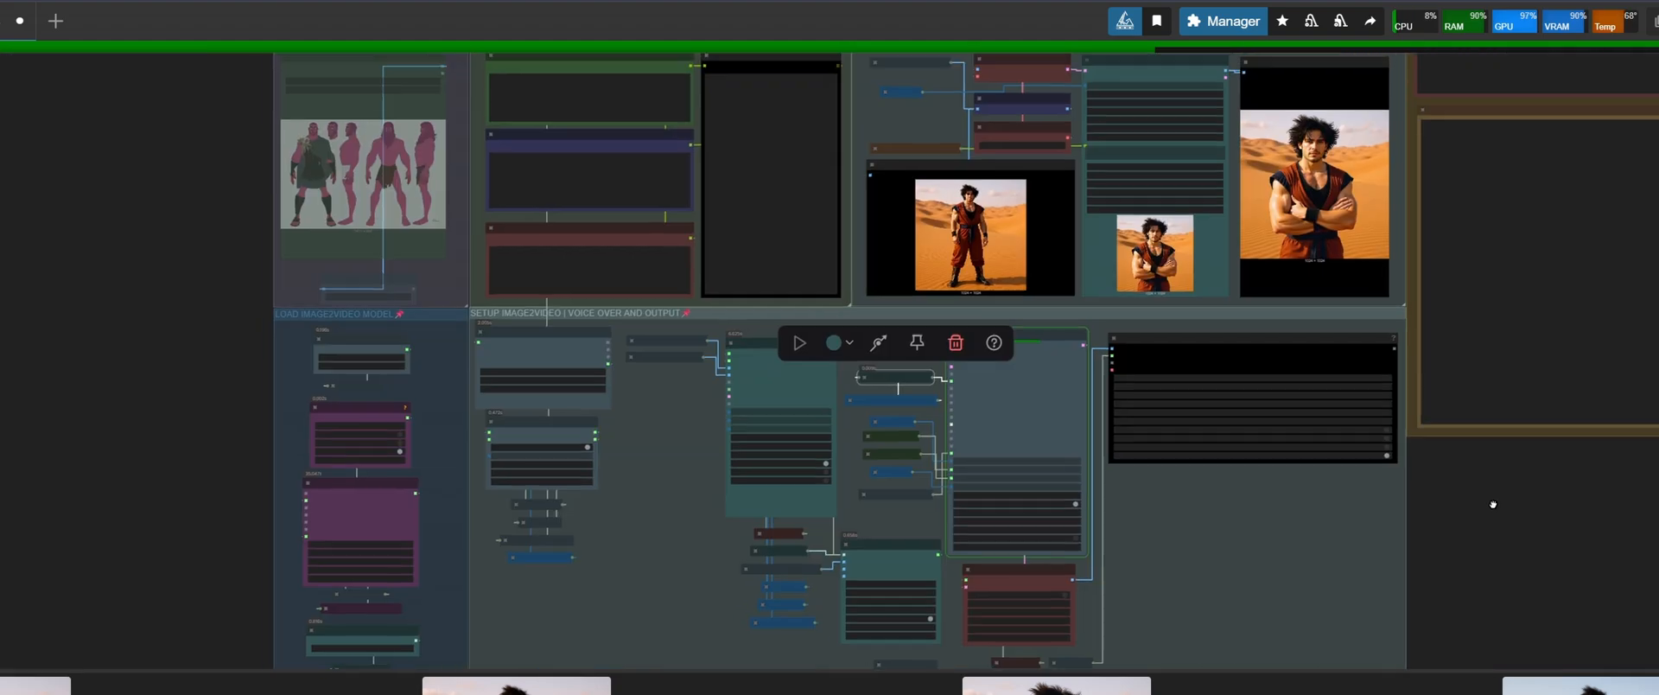
{"action": "left_click_drag", "start_coordinate": [1493, 504], "coordinate": [1310, 537]}
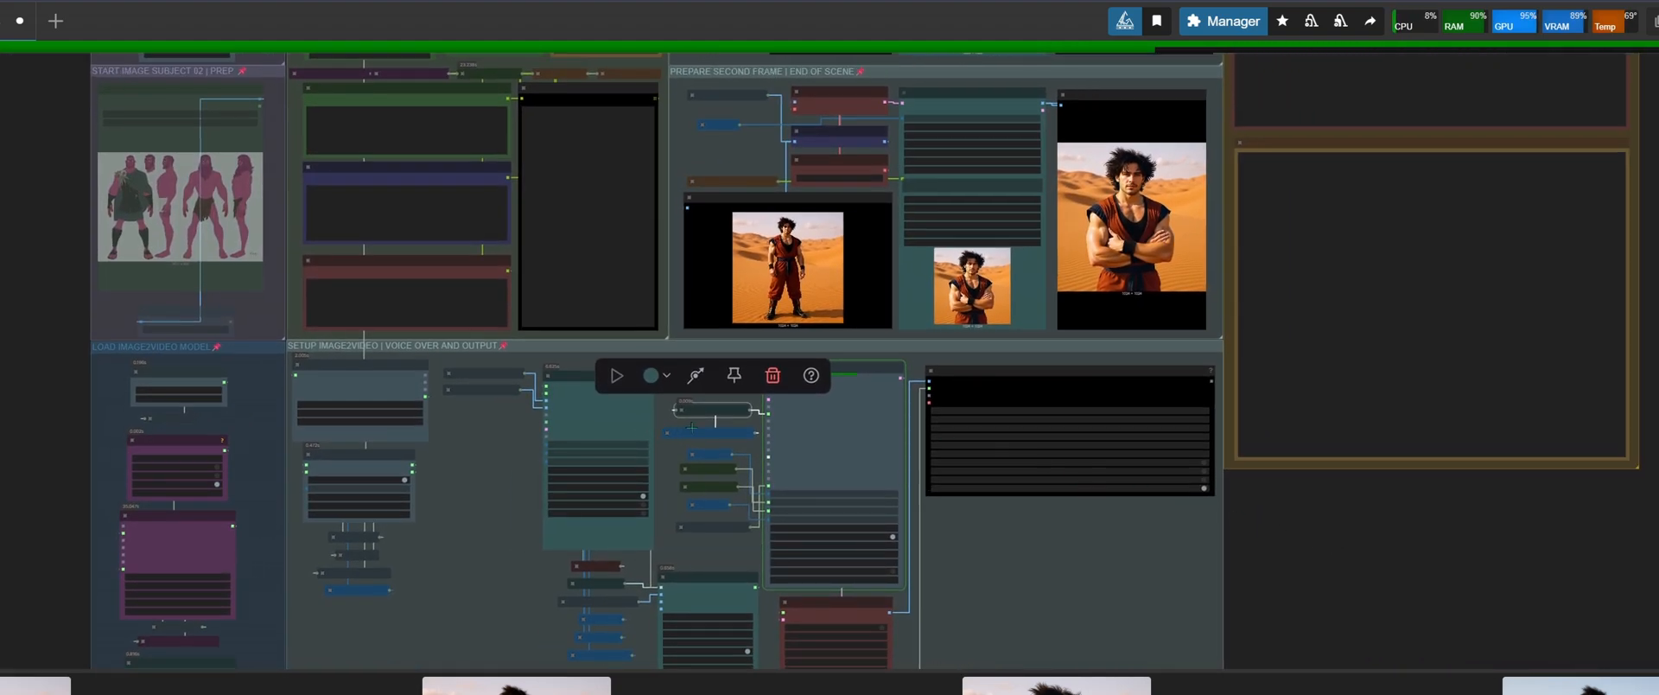
{"action": "scroll", "coordinate": [654, 422], "scroll_direction": "up", "scroll_amount": 8}
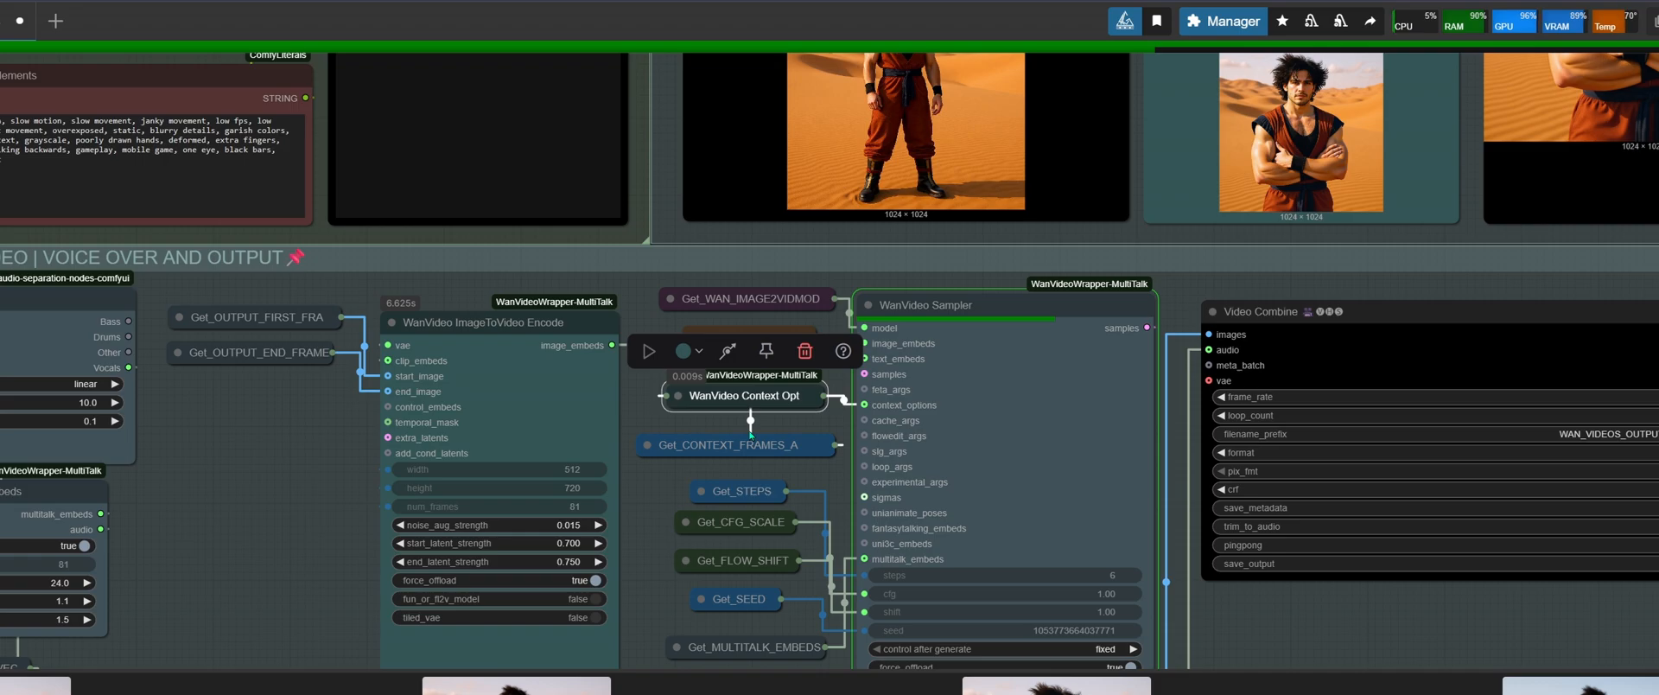
{"action": "scroll", "coordinate": [751, 435], "scroll_direction": "down", "scroll_amount": 10}
{"action": "scroll", "coordinate": [376, 294], "scroll_direction": "up", "scroll_amount": 4}
{"action": "scroll", "coordinate": [830, 354], "scroll_direction": "down", "scroll_amount": 5}
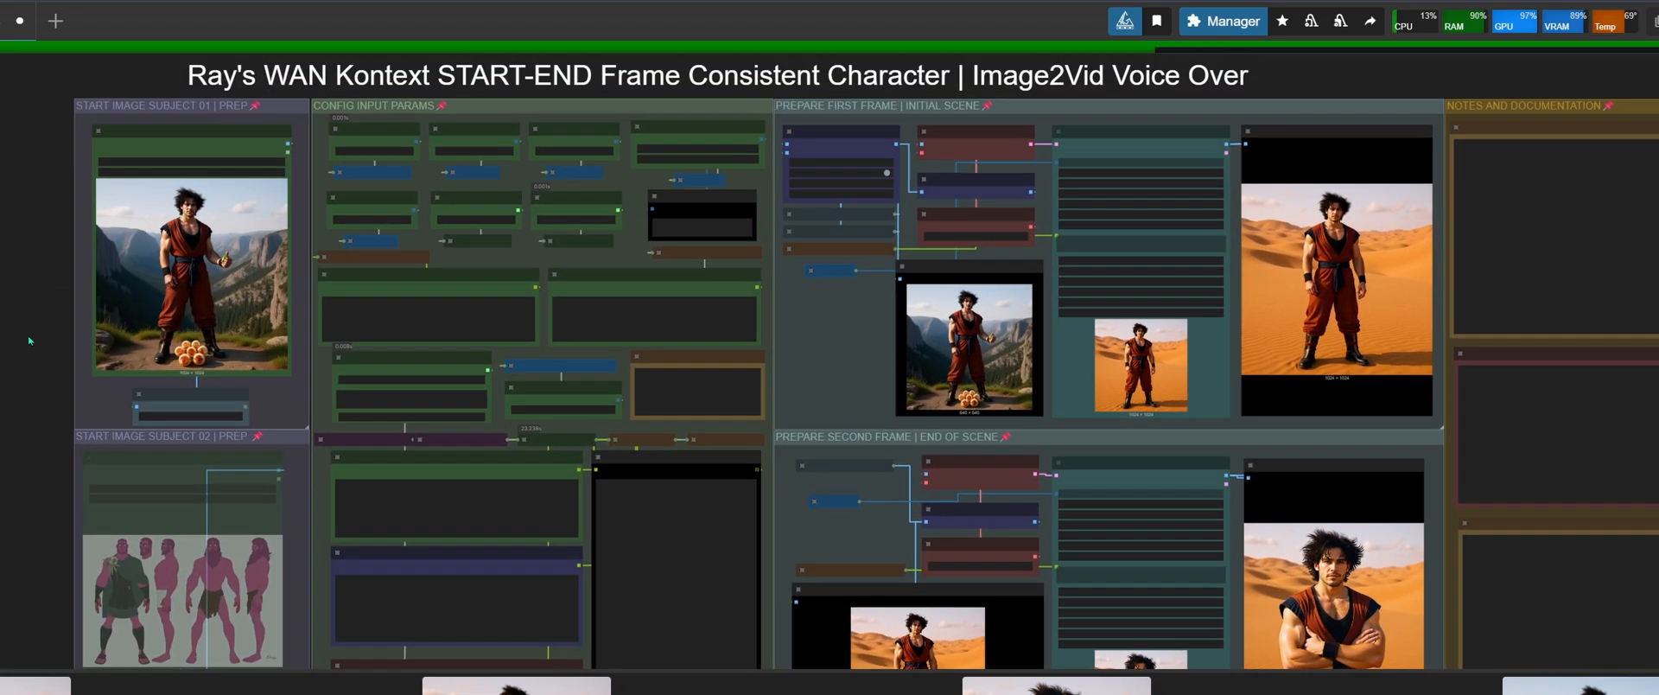
{"action": "scroll", "coordinate": [838, 356], "scroll_direction": "up", "scroll_amount": 8}
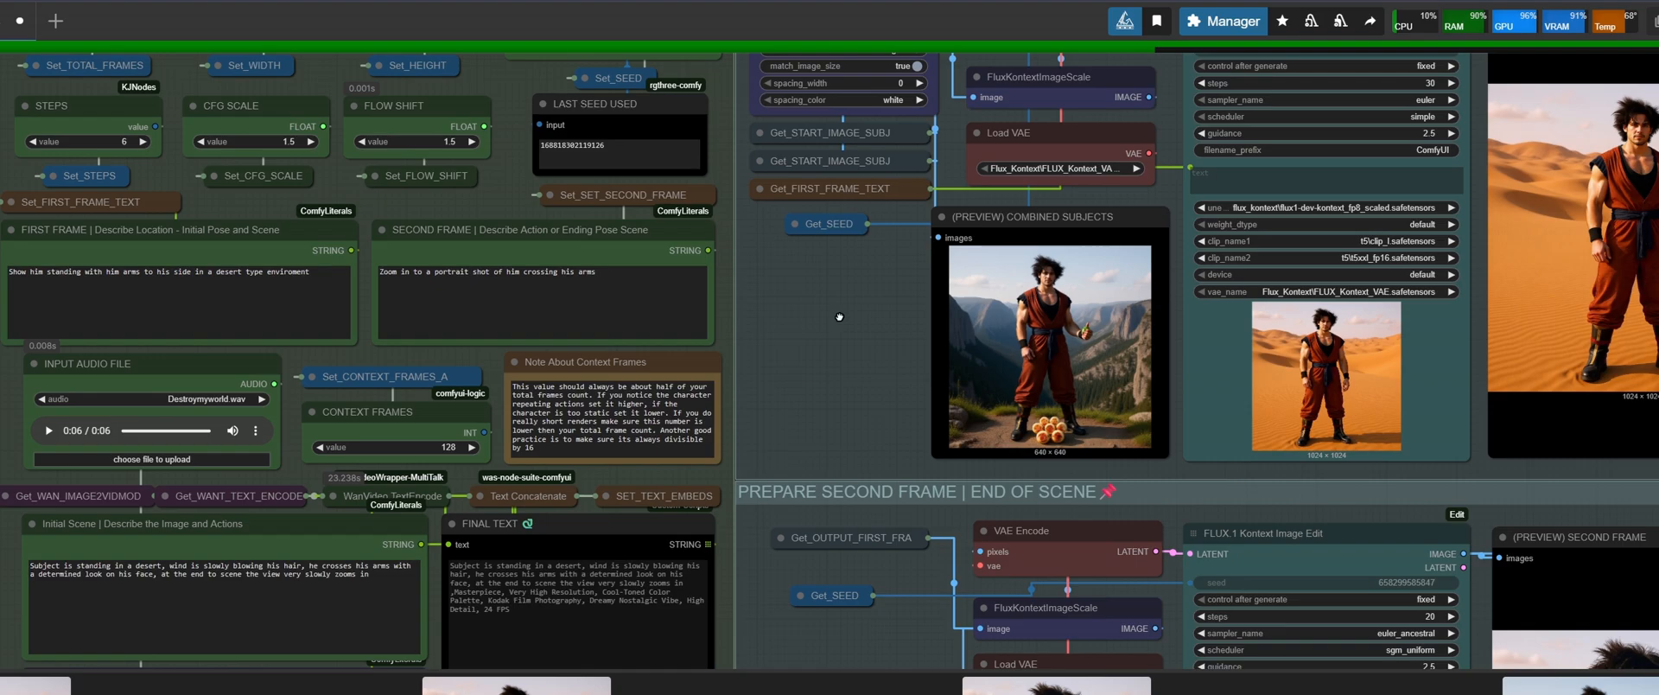
{"action": "left_click_drag", "start_coordinate": [844, 309], "coordinate": [1154, 460]}
{"action": "scroll", "coordinate": [940, 428], "scroll_direction": "down", "scroll_amount": 2}
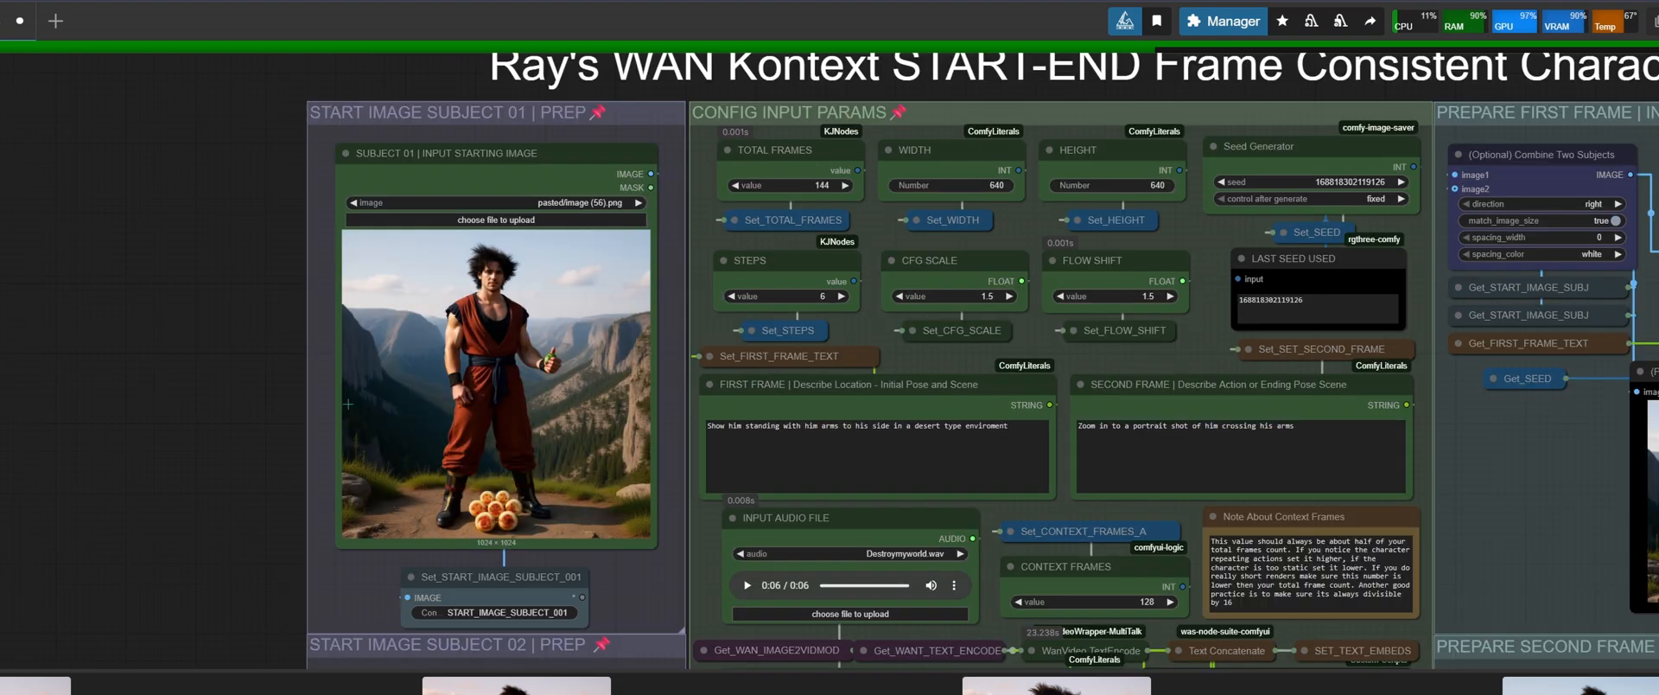
{"action": "left_click_drag", "start_coordinate": [329, 455], "coordinate": [105, 414]}
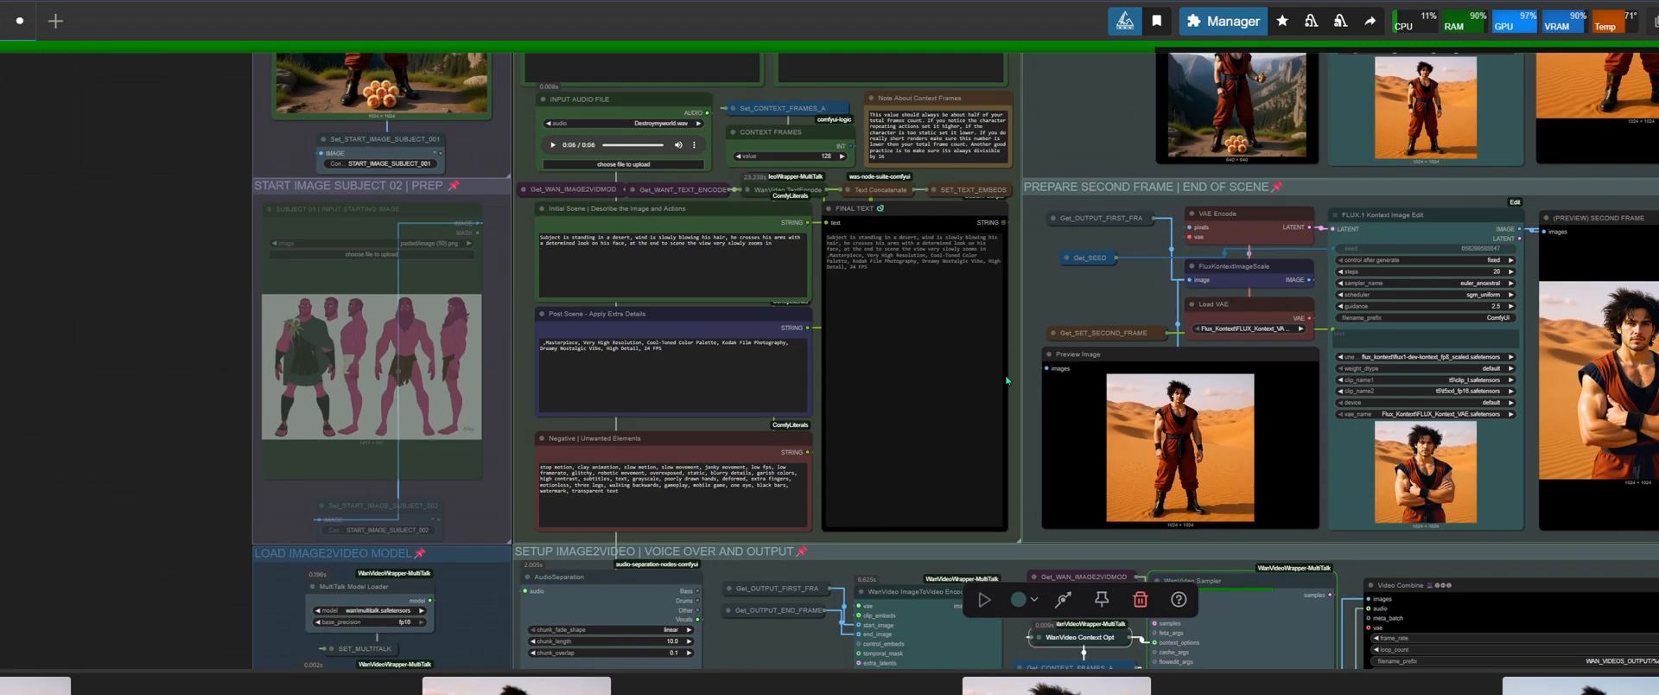
Check the second frame preparation group and inspect the rendered video preview in the Video Combine node
{"action": "left_click_drag", "start_coordinate": [1236, 409], "coordinate": [835, 368]}
{"action": "scroll", "coordinate": [947, 302], "scroll_direction": "up", "scroll_amount": 3}
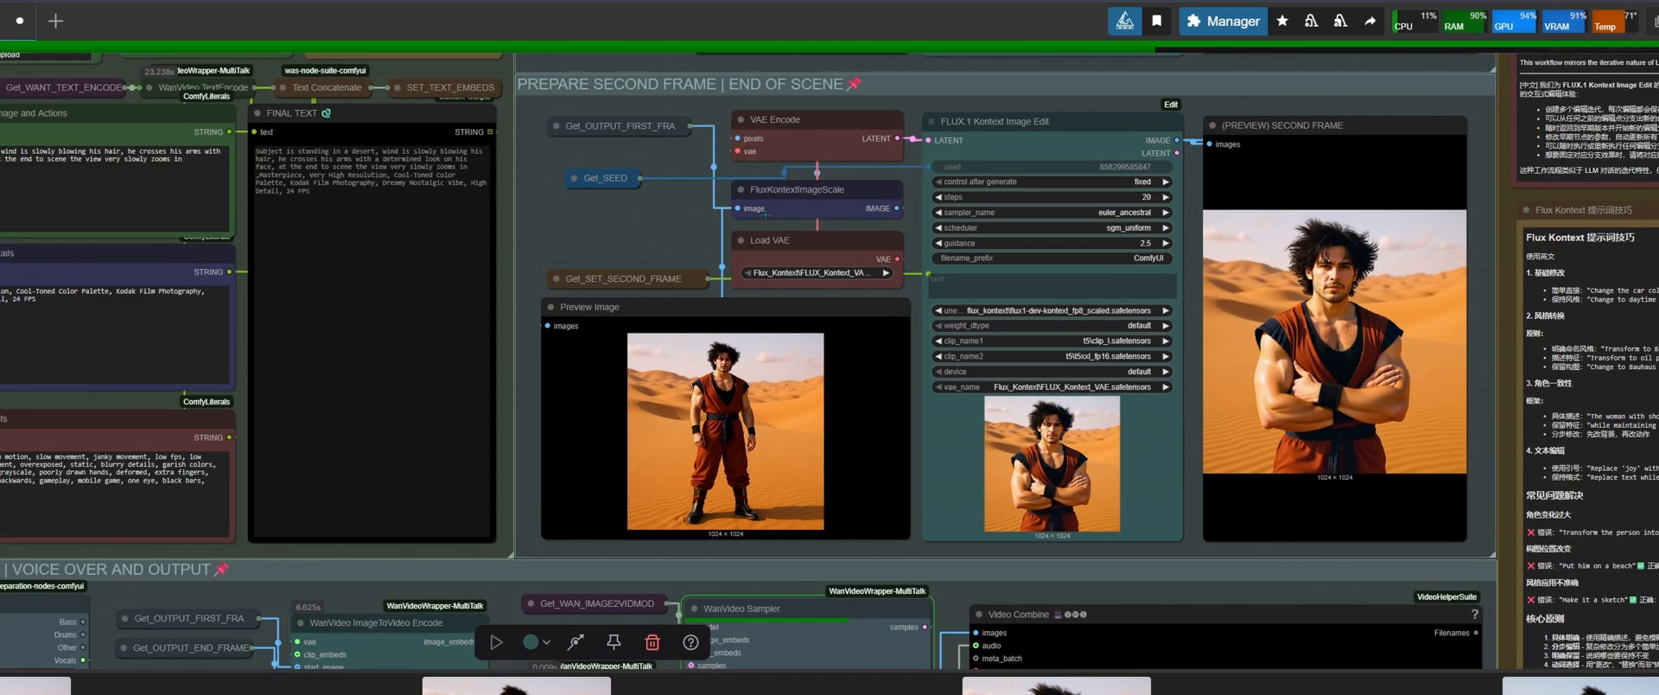
{"action": "scroll", "coordinate": [675, 238], "scroll_direction": "down", "scroll_amount": 1}
{"action": "left_click_drag", "start_coordinate": [655, 236], "coordinate": [919, 91]}
{"action": "left_click_drag", "start_coordinate": [534, 553], "coordinate": [474, 372]}
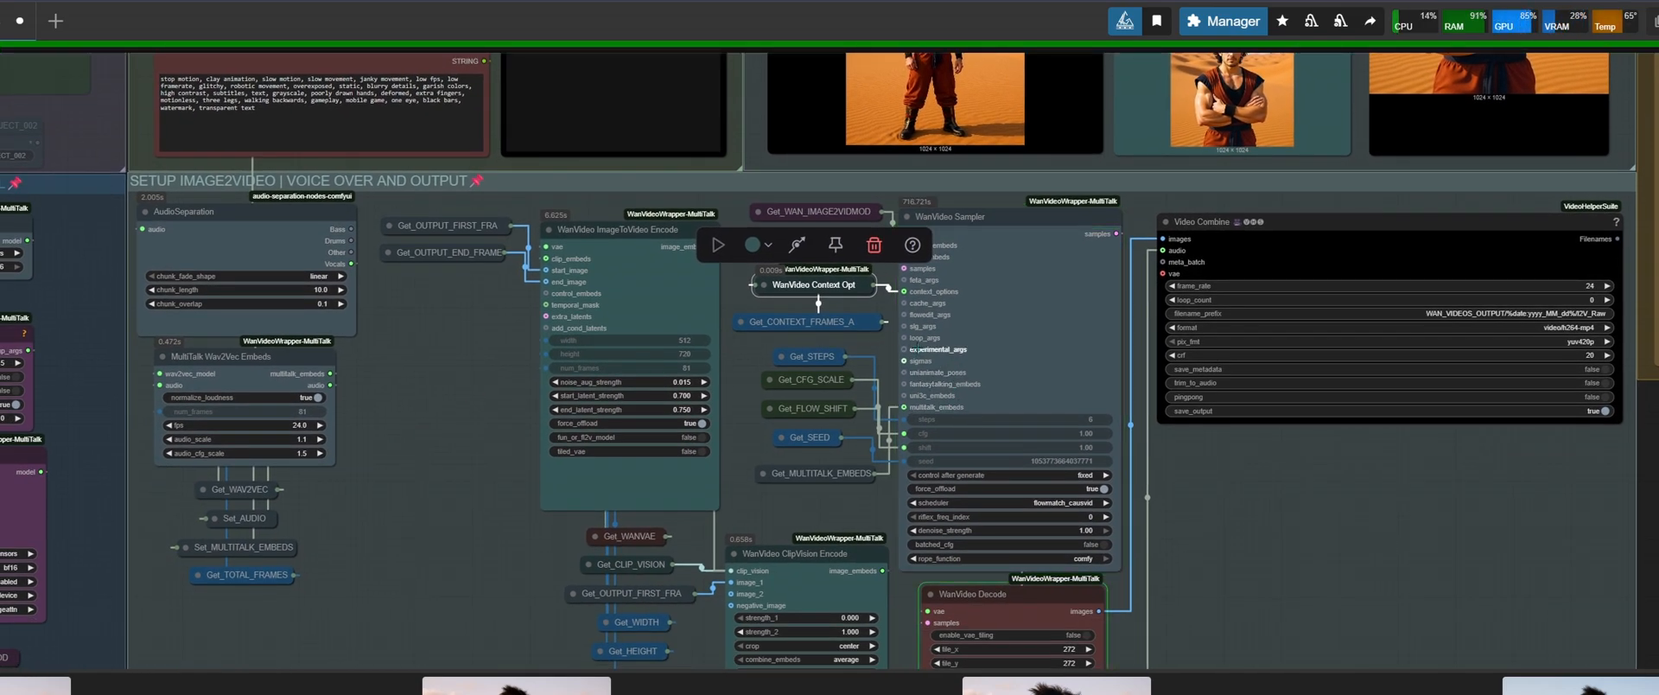
{"action": "left_click_drag", "start_coordinate": [458, 418], "coordinate": [130, 276]}
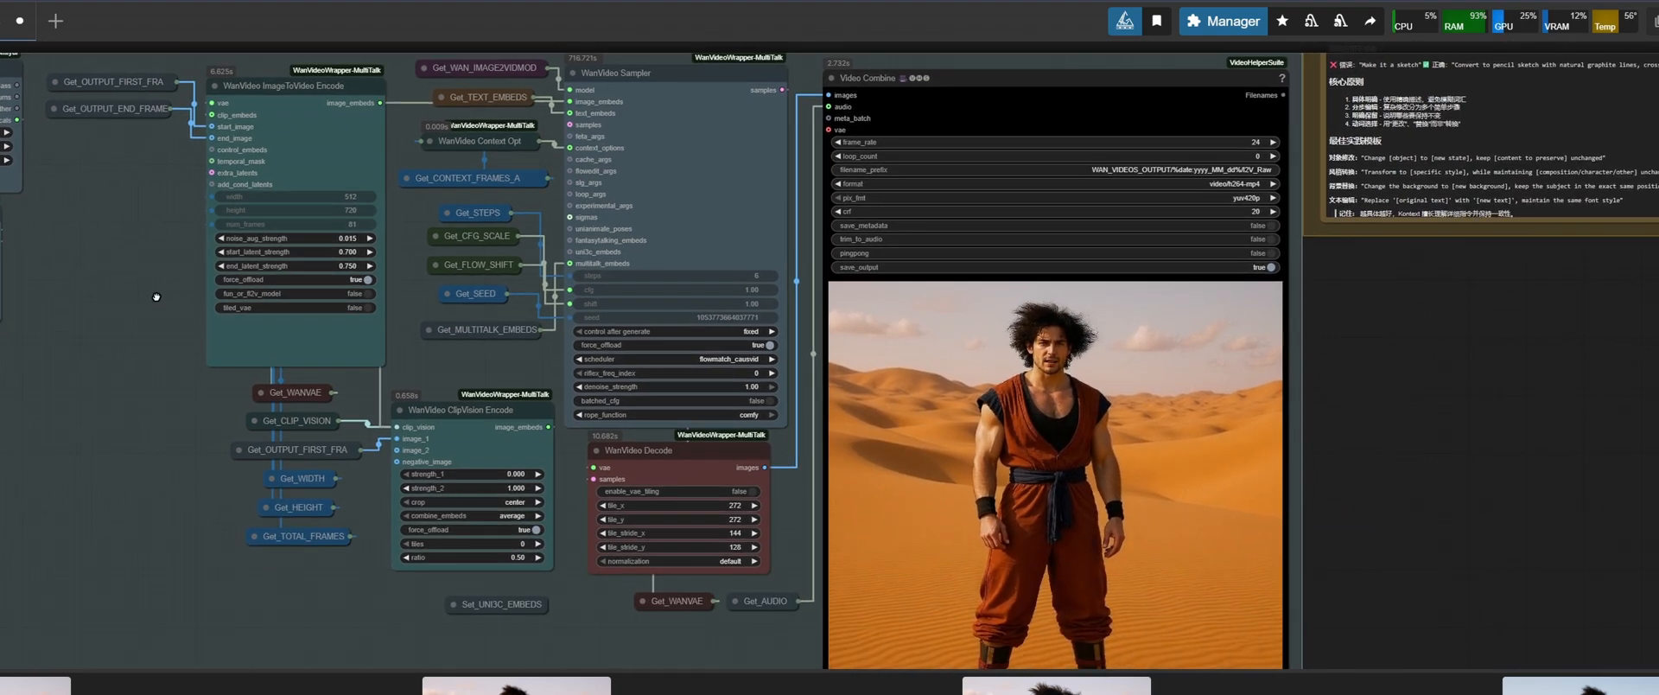
{"action": "left_click_drag", "start_coordinate": [206, 427], "coordinate": [44, 434]}
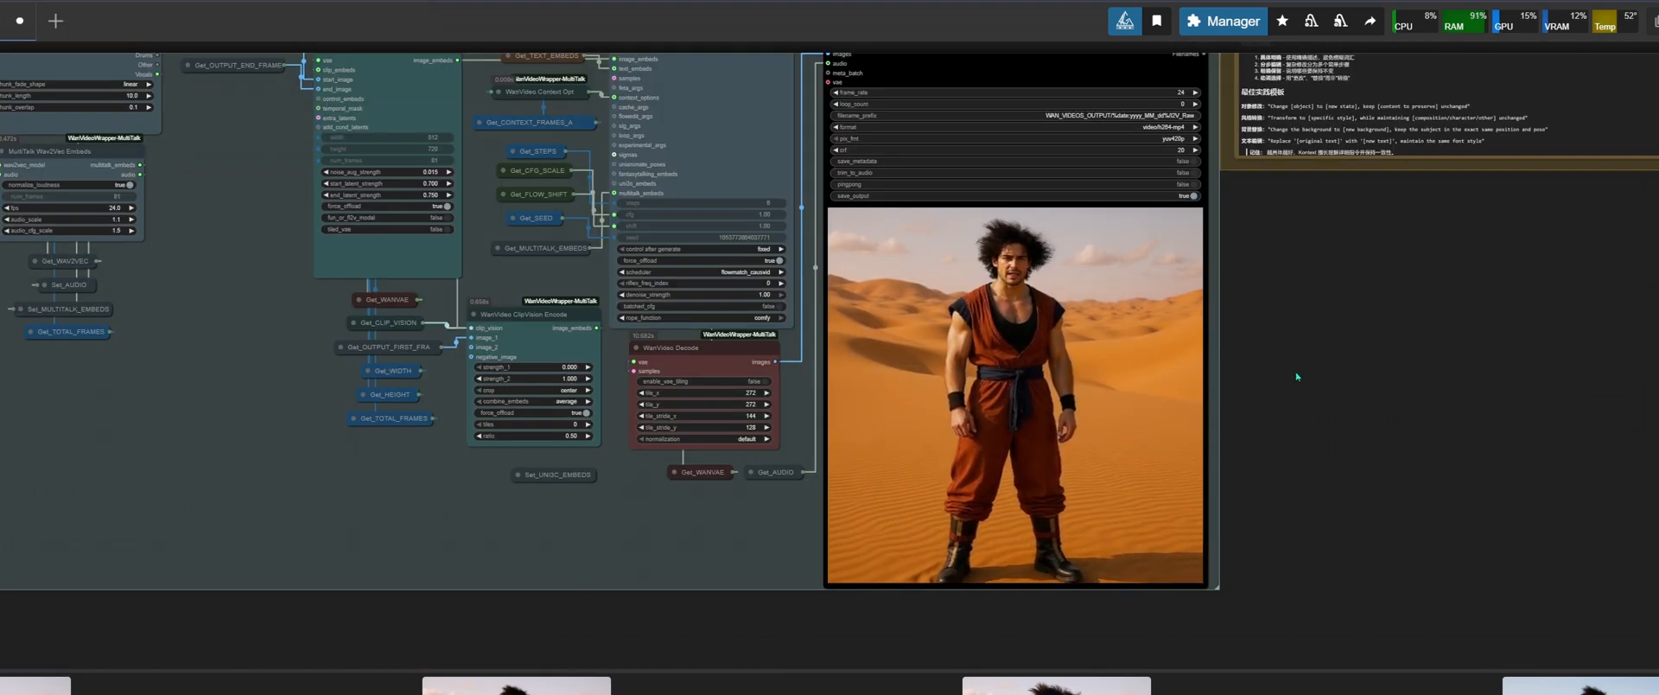
{"action": "left_click_drag", "start_coordinate": [1442, 372], "coordinate": [1282, 380]}
{"action": "scroll", "coordinate": [1163, 393], "scroll_direction": "up", "scroll_amount": 3}
{"action": "left_click_drag", "start_coordinate": [1186, 393], "coordinate": [1255, 385]}
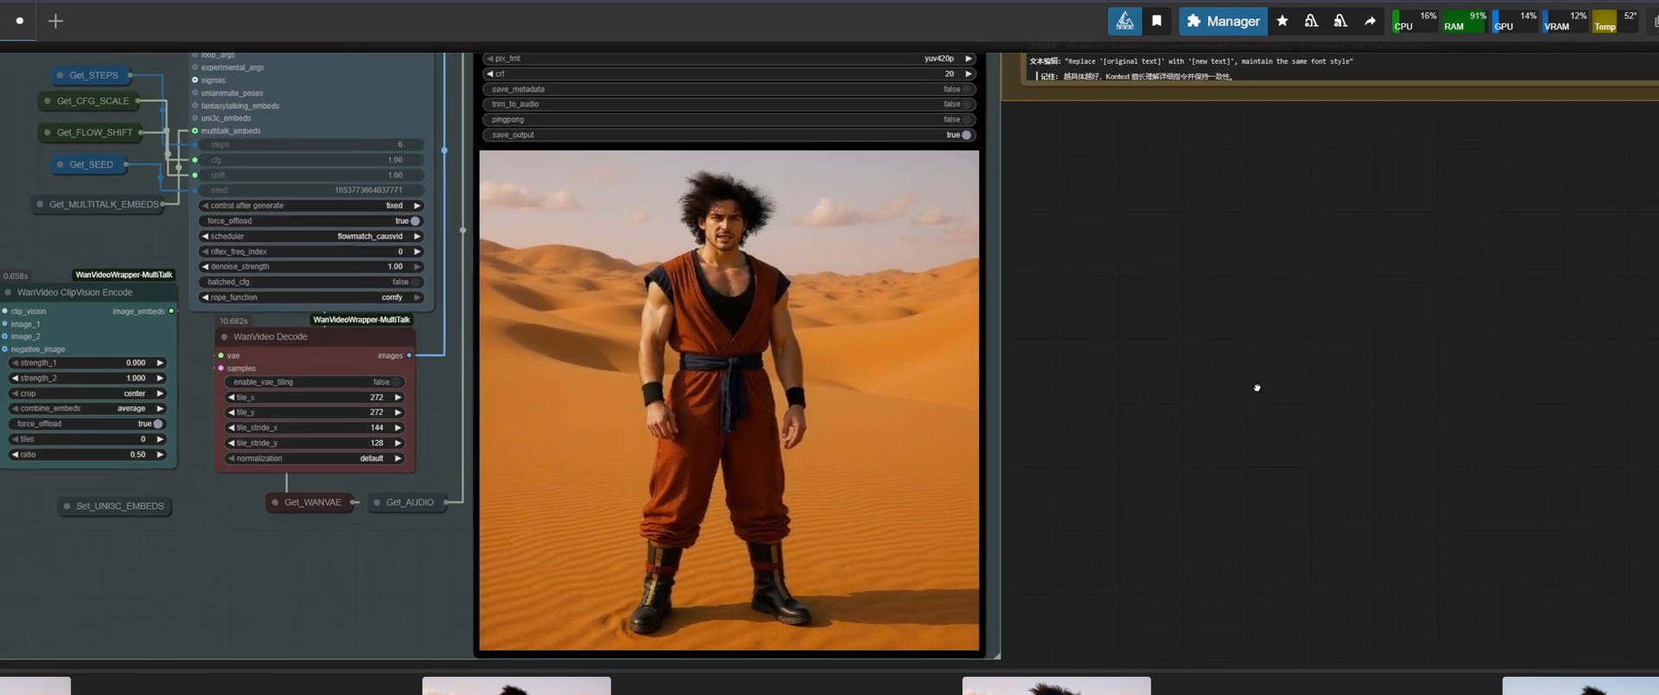
Look over the whole workflow, from the input parameters and both prepared frames to the image-to-video output section
{"action": "scroll", "coordinate": [731, 395], "scroll_direction": "up", "scroll_amount": 2}
{"action": "scroll", "coordinate": [919, 402], "scroll_direction": "down", "scroll_amount": 4}
{"action": "scroll", "coordinate": [919, 403], "scroll_direction": "down", "scroll_amount": 5}
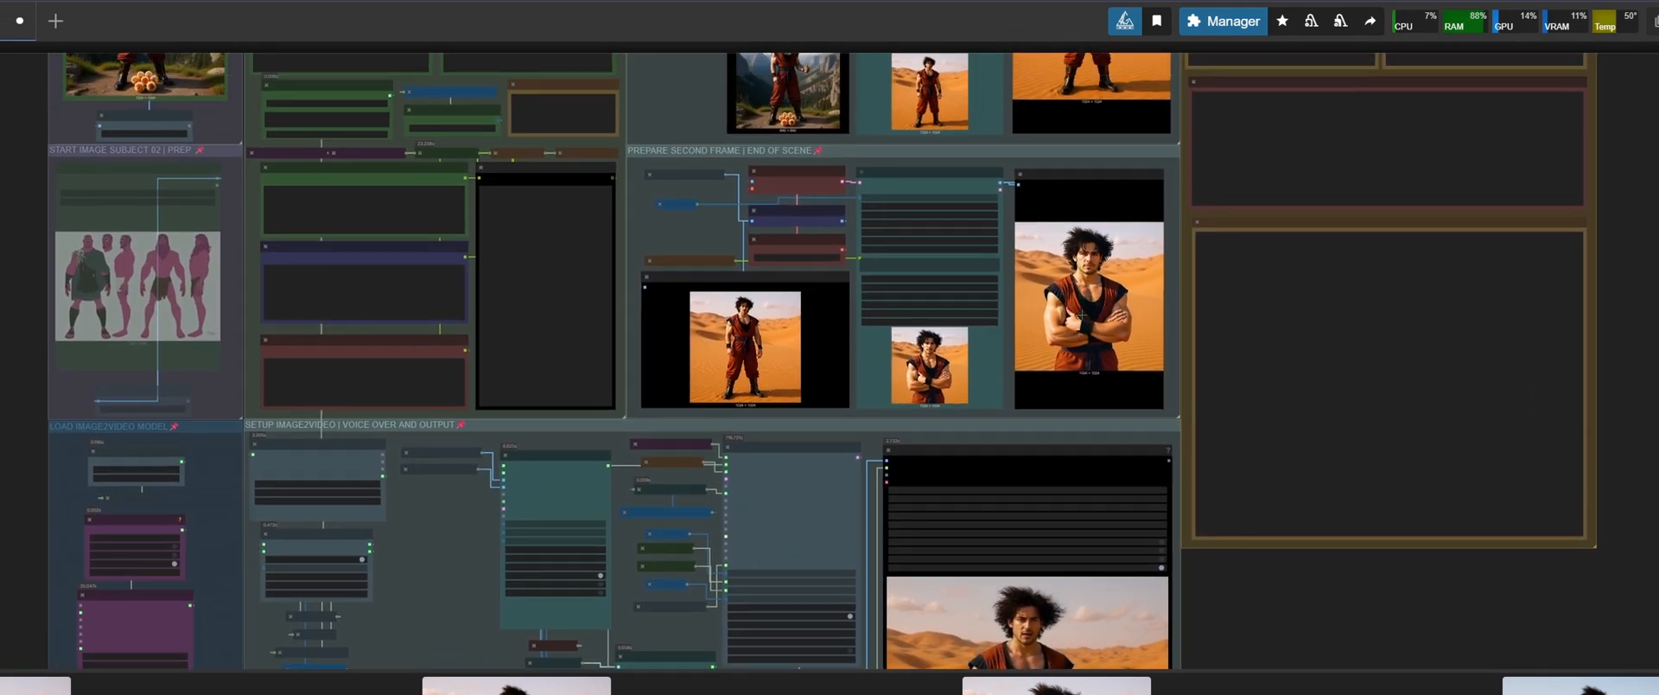
{"action": "left_click_drag", "start_coordinate": [1067, 304], "coordinate": [1000, 499]}
{"action": "left_click_drag", "start_coordinate": [182, 89], "coordinate": [268, 153]}
{"action": "scroll", "coordinate": [268, 154], "scroll_direction": "up", "scroll_amount": 6}
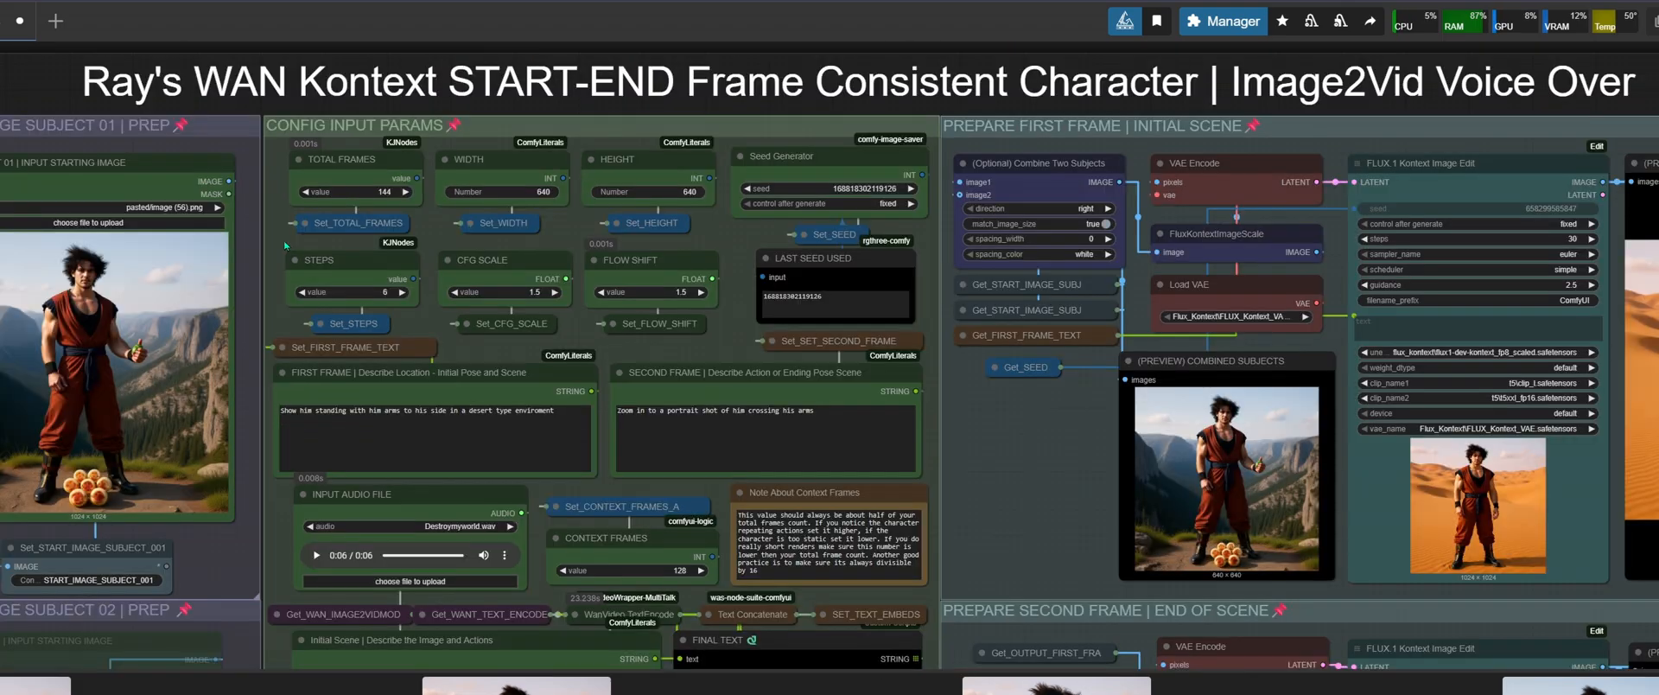
{"action": "scroll", "coordinate": [285, 244], "scroll_direction": "down", "scroll_amount": 7}
{"action": "left_click_drag", "start_coordinate": [14, 584], "coordinate": [149, 459]}
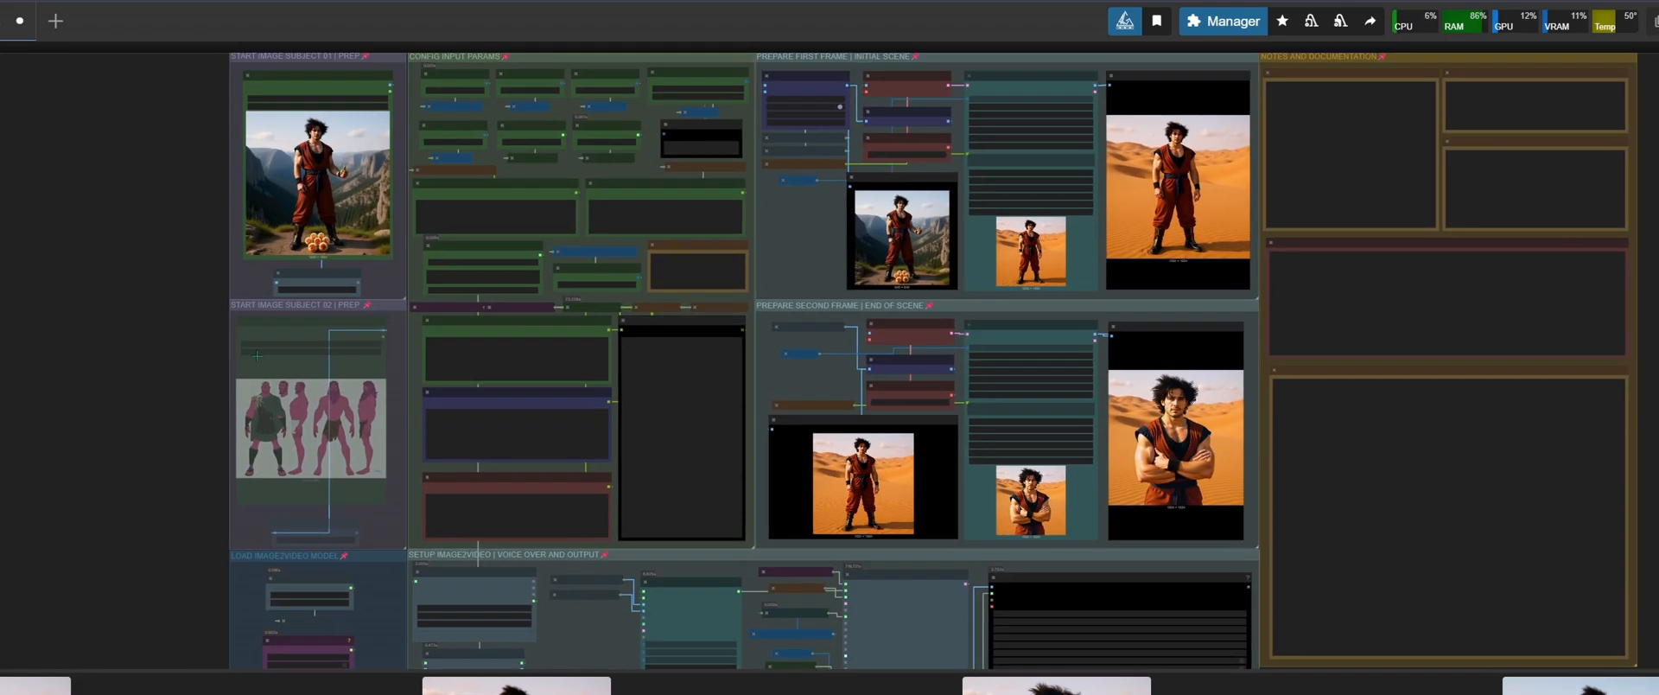
{"action": "left_click_drag", "start_coordinate": [257, 356], "coordinate": [172, 371]}
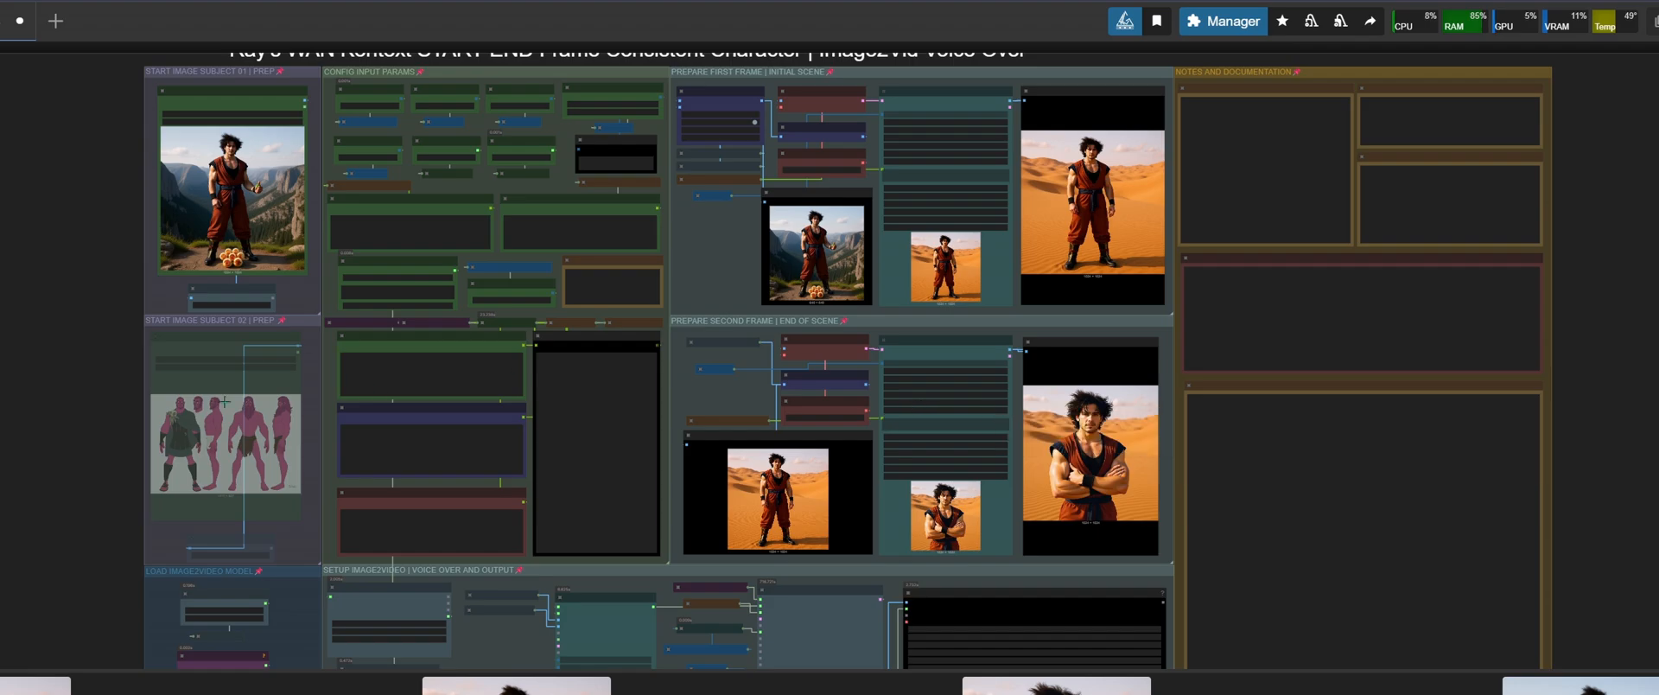
{"action": "left_click_drag", "start_coordinate": [916, 406], "coordinate": [857, 130]}
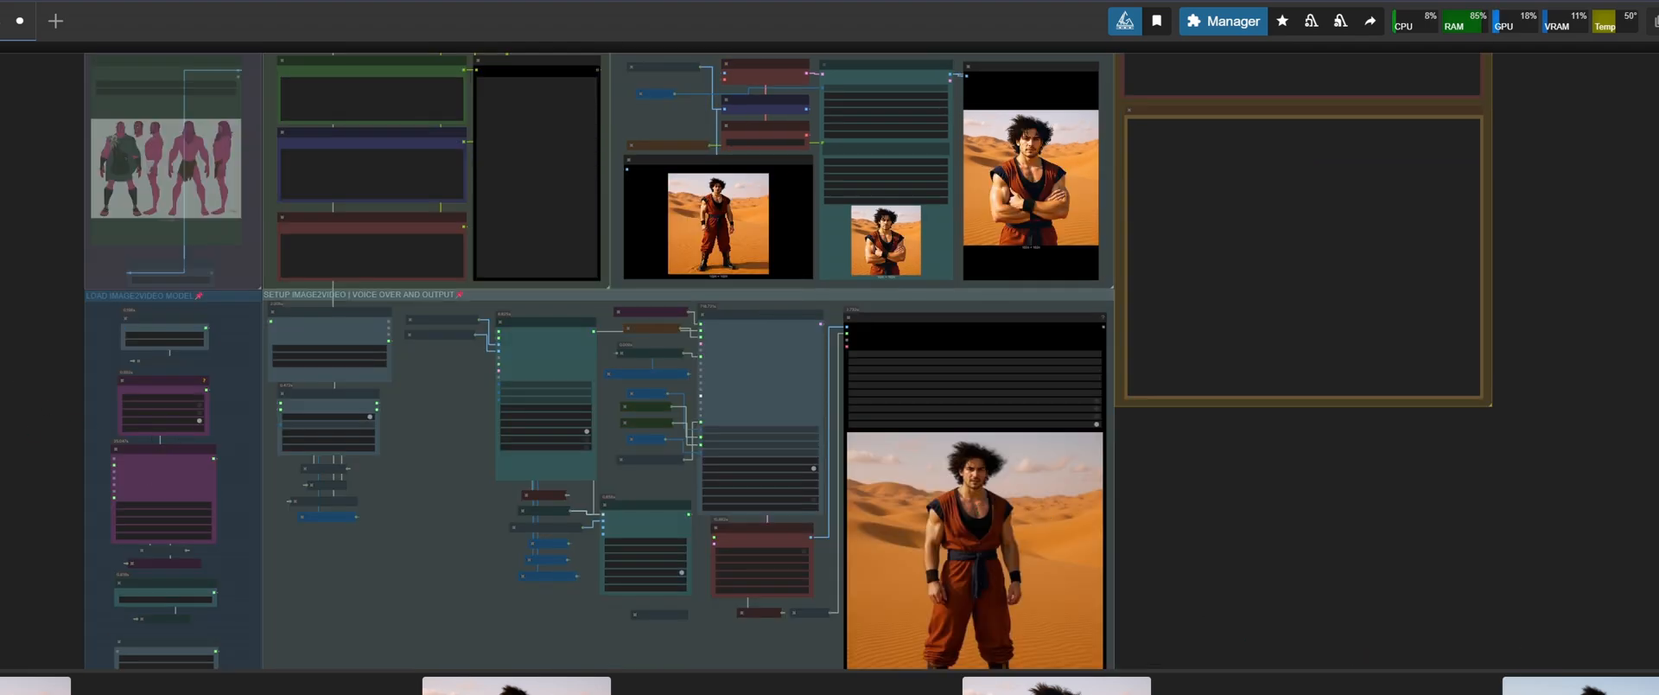
Switch to File Explorer and open the Tests folder inside the Dragonball folder of AI Generated Video's
{"action": "key", "text": "alt+Tab"}
{"action": "left_click", "coordinate": [874, 161]}
{"action": "scroll", "coordinate": [866, 367], "scroll_direction": "down", "scroll_amount": 3}
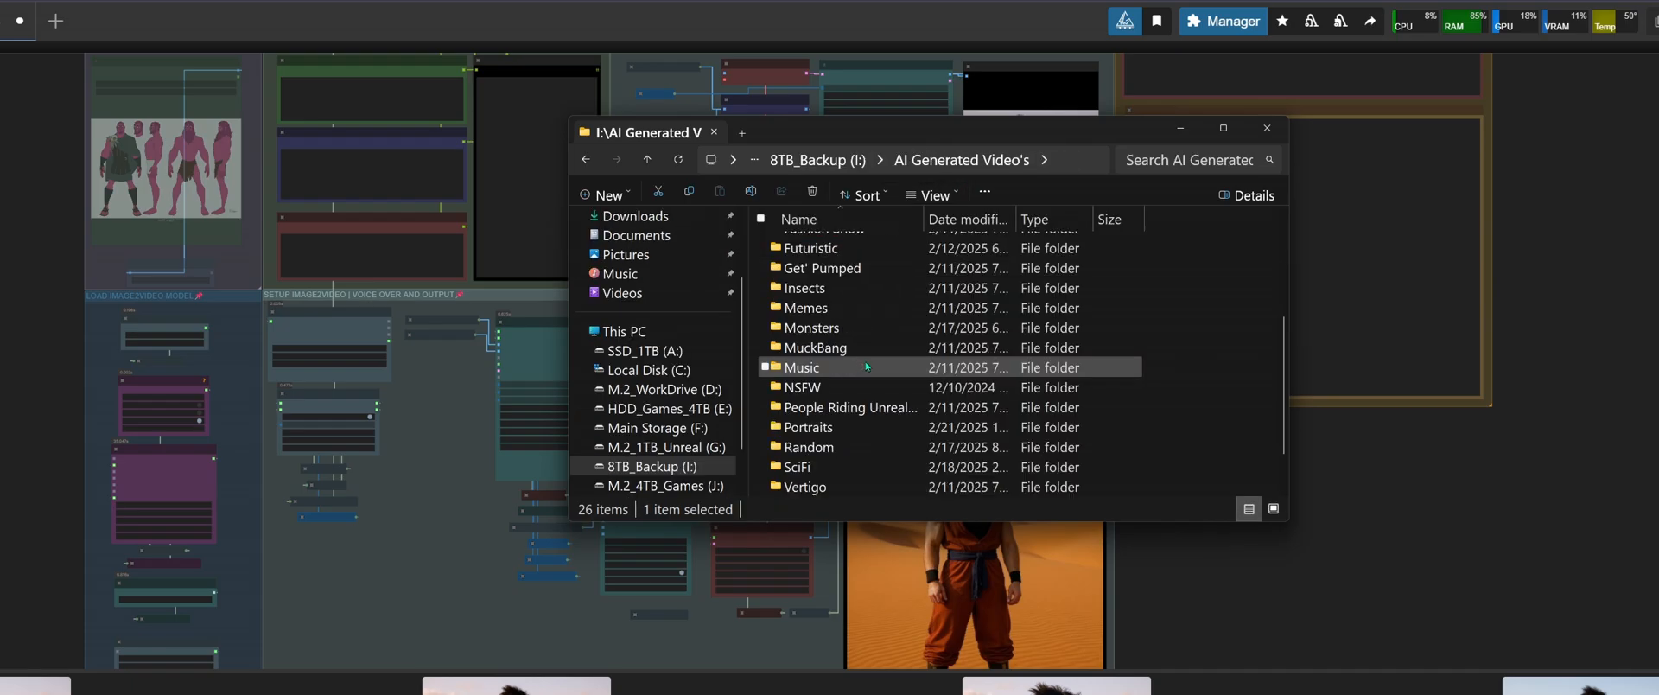
{"action": "scroll", "coordinate": [867, 366], "scroll_direction": "down", "scroll_amount": 2}
{"action": "scroll", "coordinate": [890, 364], "scroll_direction": "up", "scroll_amount": 5}
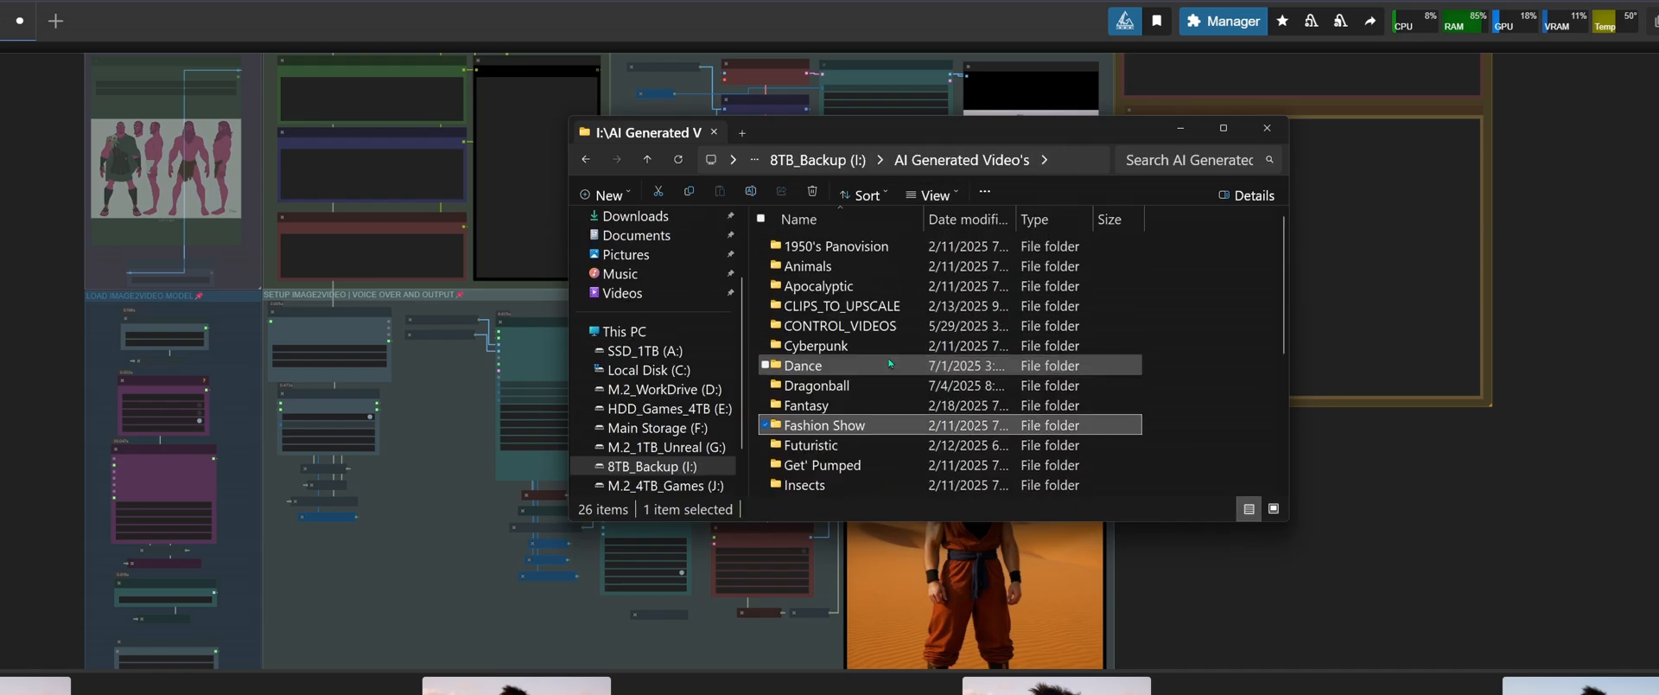
{"action": "double_click", "coordinate": [890, 385]}
{"action": "double_click", "coordinate": [791, 242]}
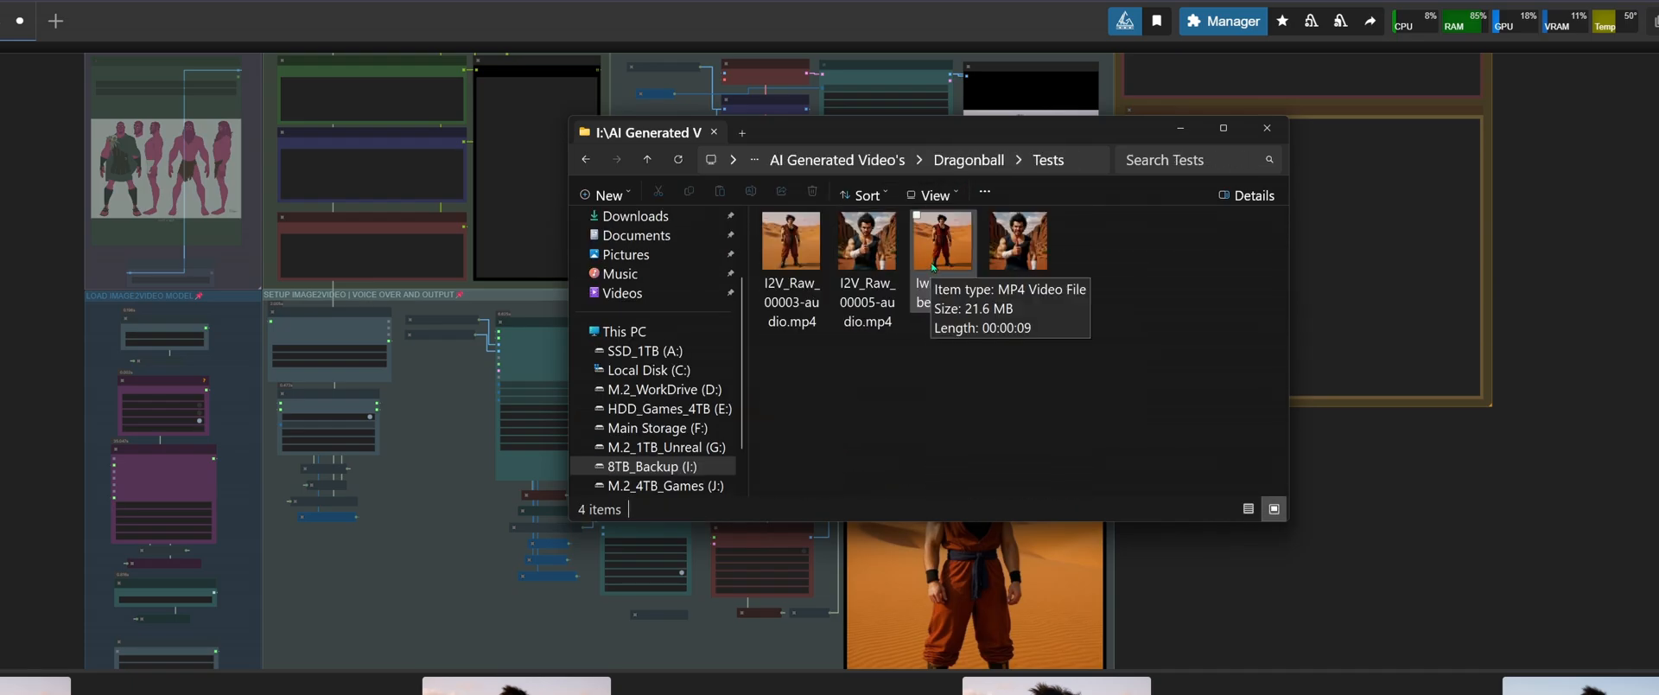
Play the video Iwilldomybest.mp4 and close the player
{"action": "left_click", "coordinate": [942, 263]}
{"action": "double_click", "coordinate": [941, 264]}
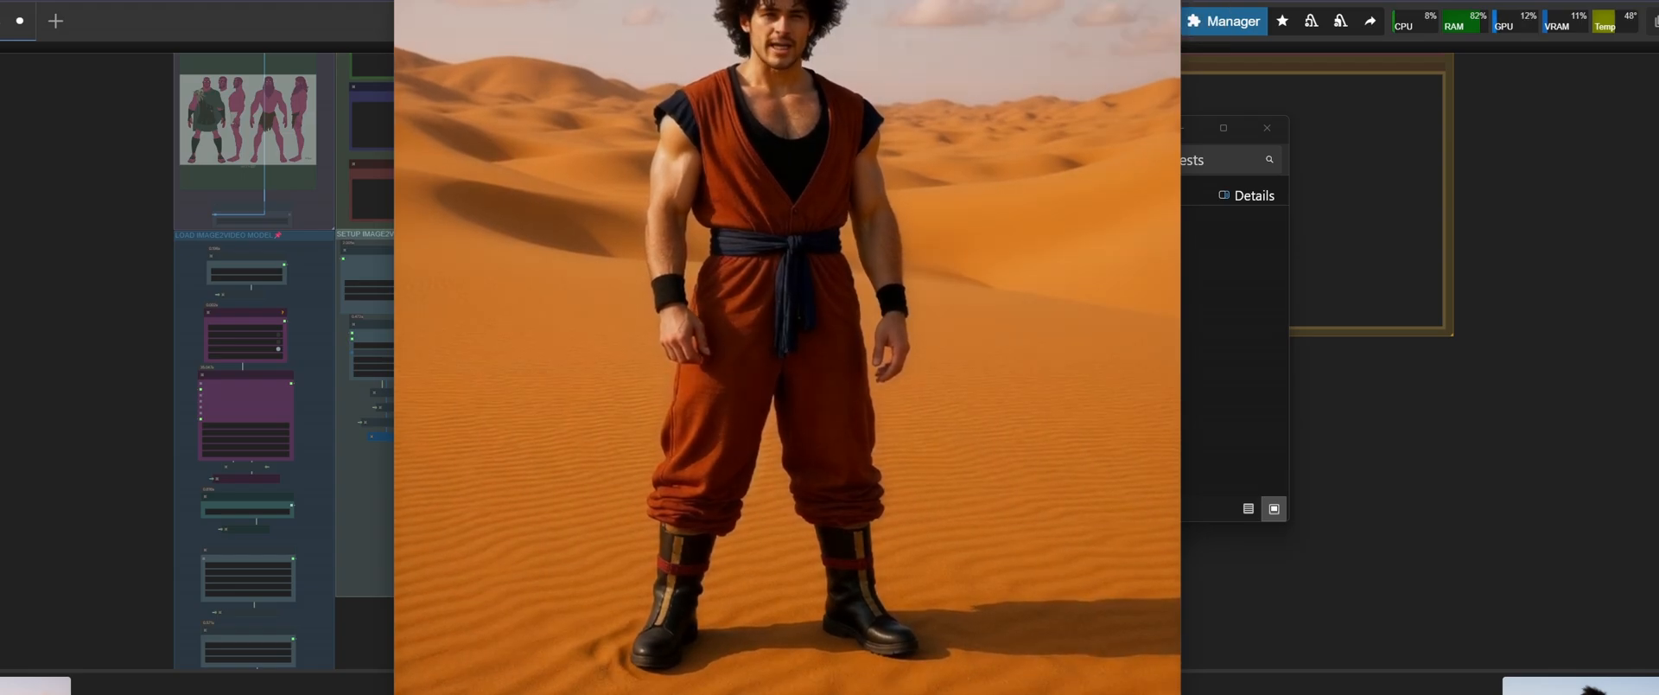
{"action": "left_click", "coordinate": [1160, 0]}
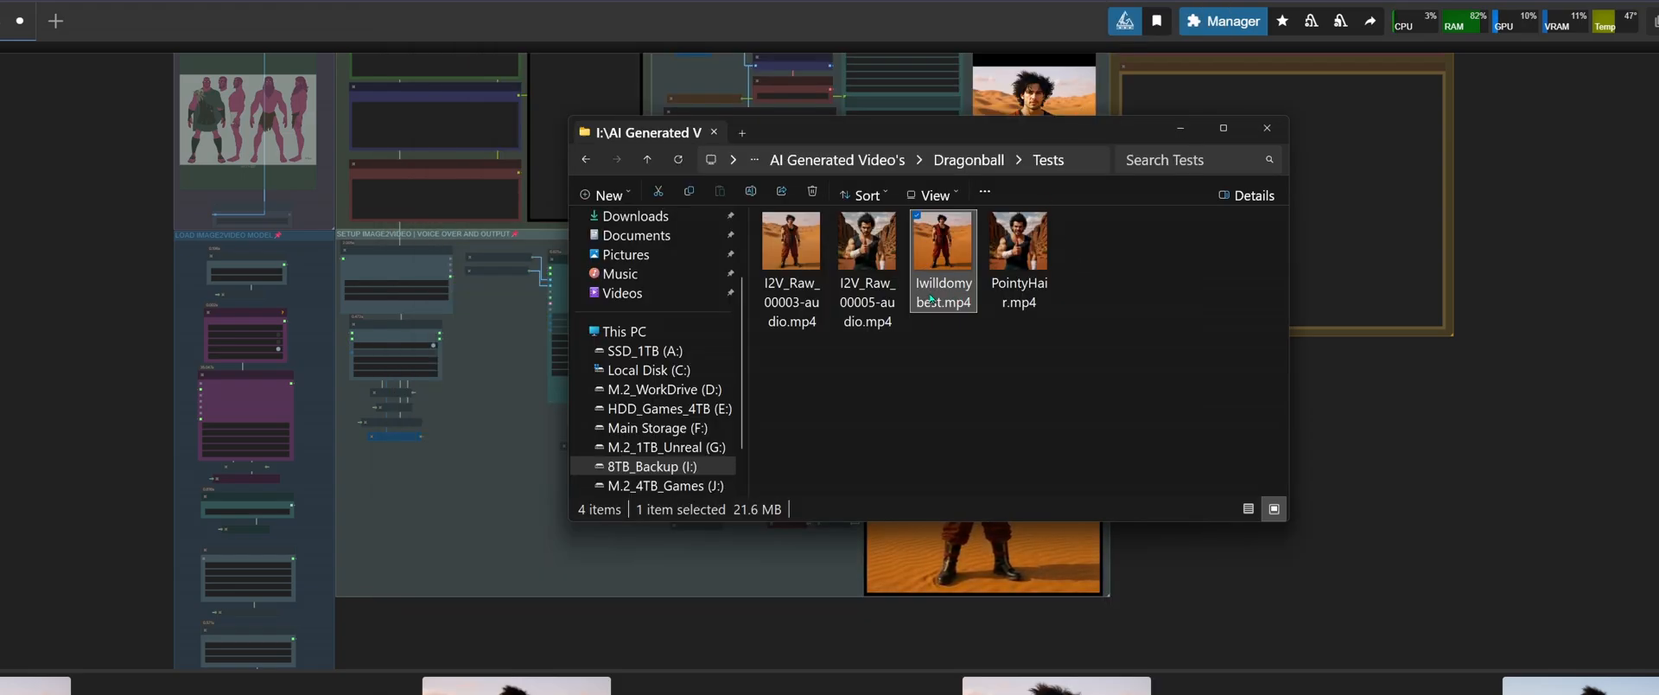
Return to the ComfyUI workflow and examine the generated character video in the output preview of the voice-over section
{"action": "left_click", "coordinate": [1258, 545]}
{"action": "scroll", "coordinate": [1260, 510], "scroll_direction": "up", "scroll_amount": 4}
{"action": "left_click_drag", "start_coordinate": [1136, 450], "coordinate": [1229, 414]}
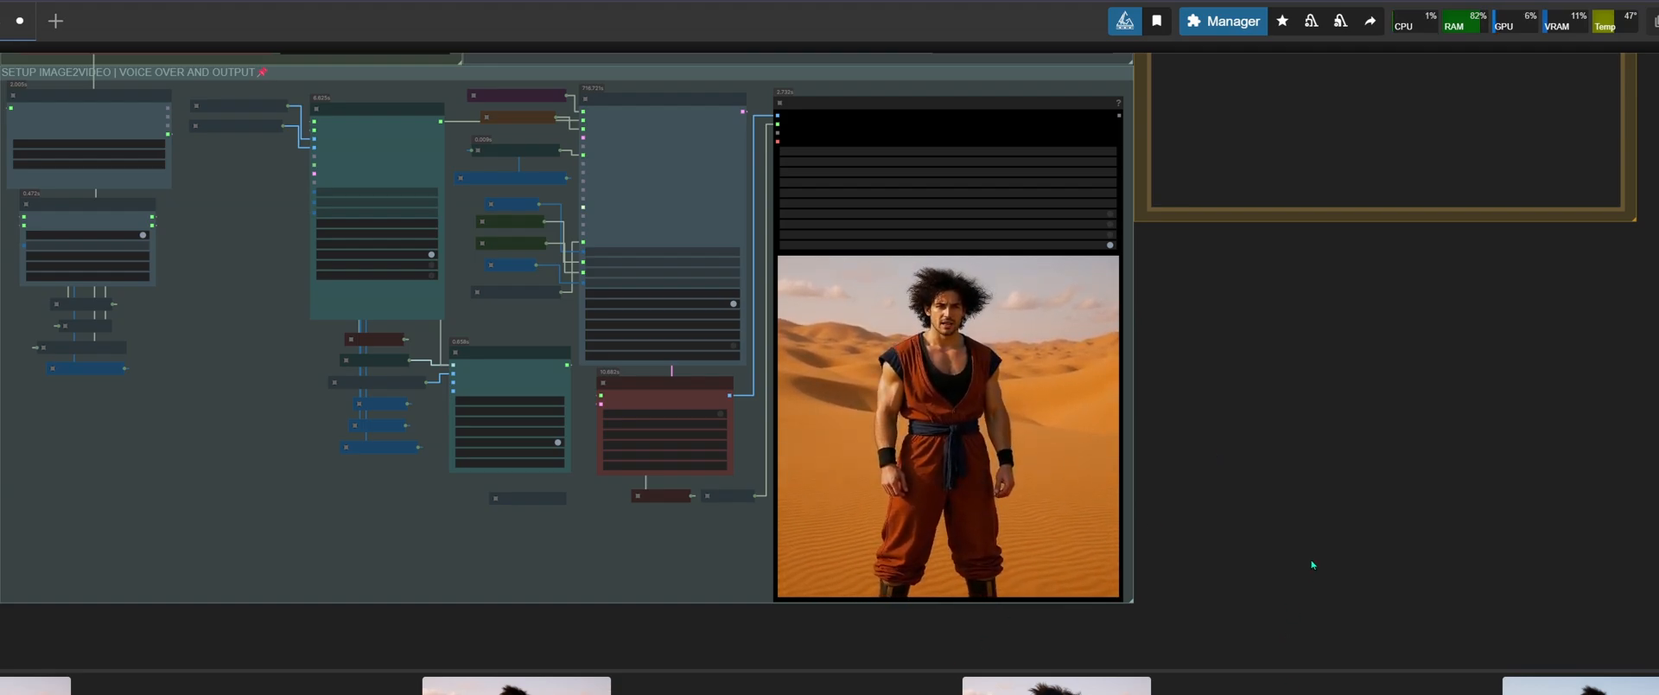
{"action": "scroll", "coordinate": [1314, 459], "scroll_direction": "down", "scroll_amount": 1}
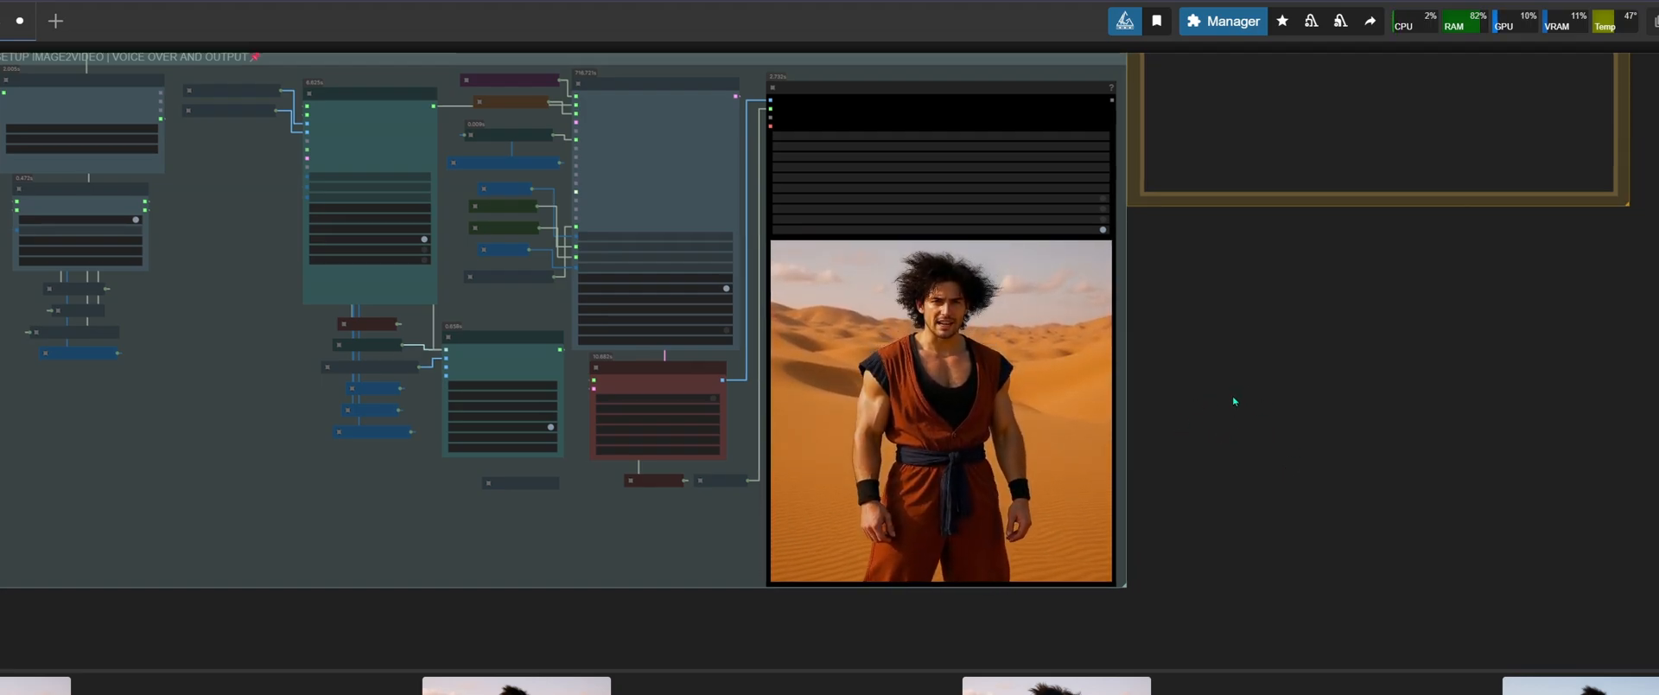
{"action": "left_click_drag", "start_coordinate": [1234, 400], "coordinate": [1190, 399]}
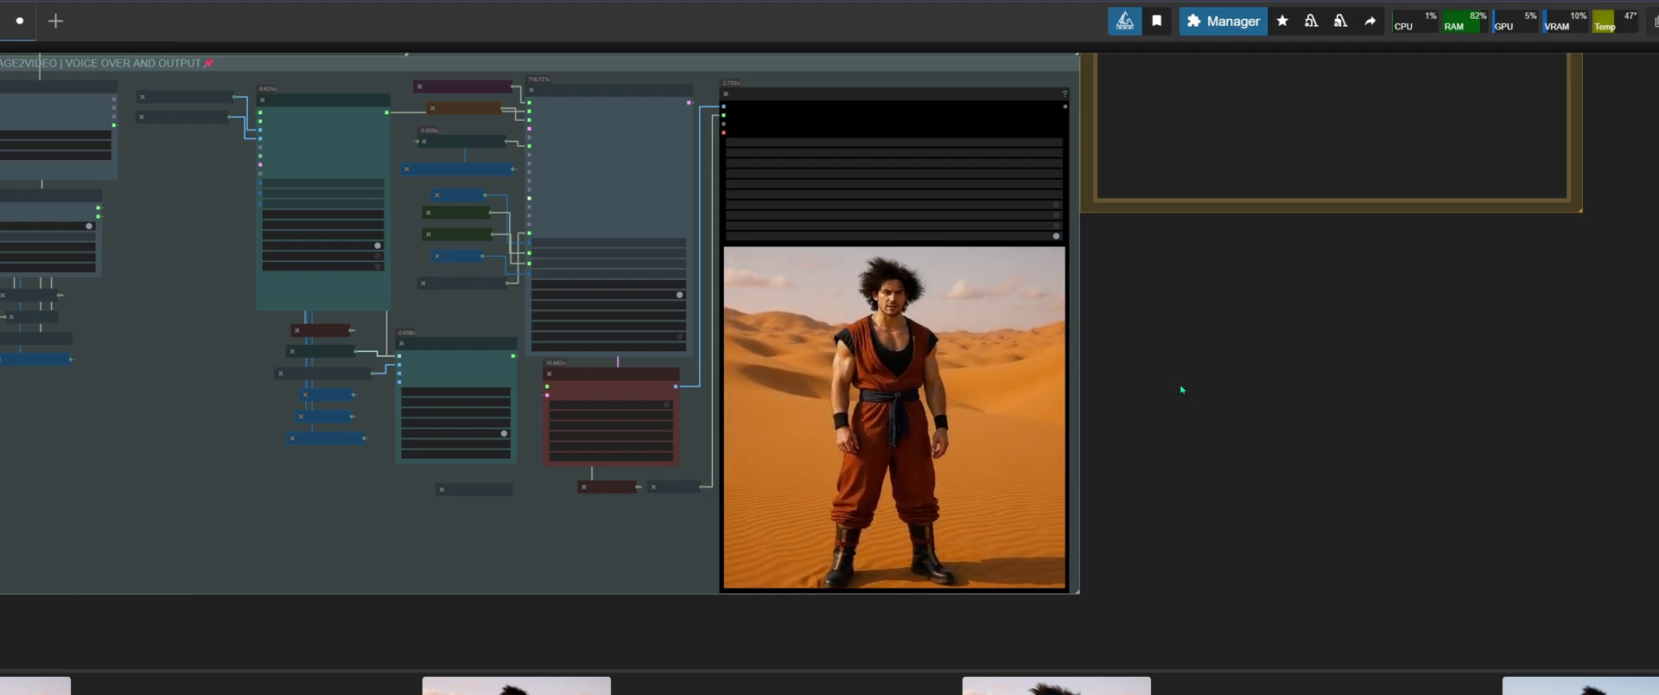
{"action": "left_click_drag", "start_coordinate": [1196, 371], "coordinate": [1208, 393]}
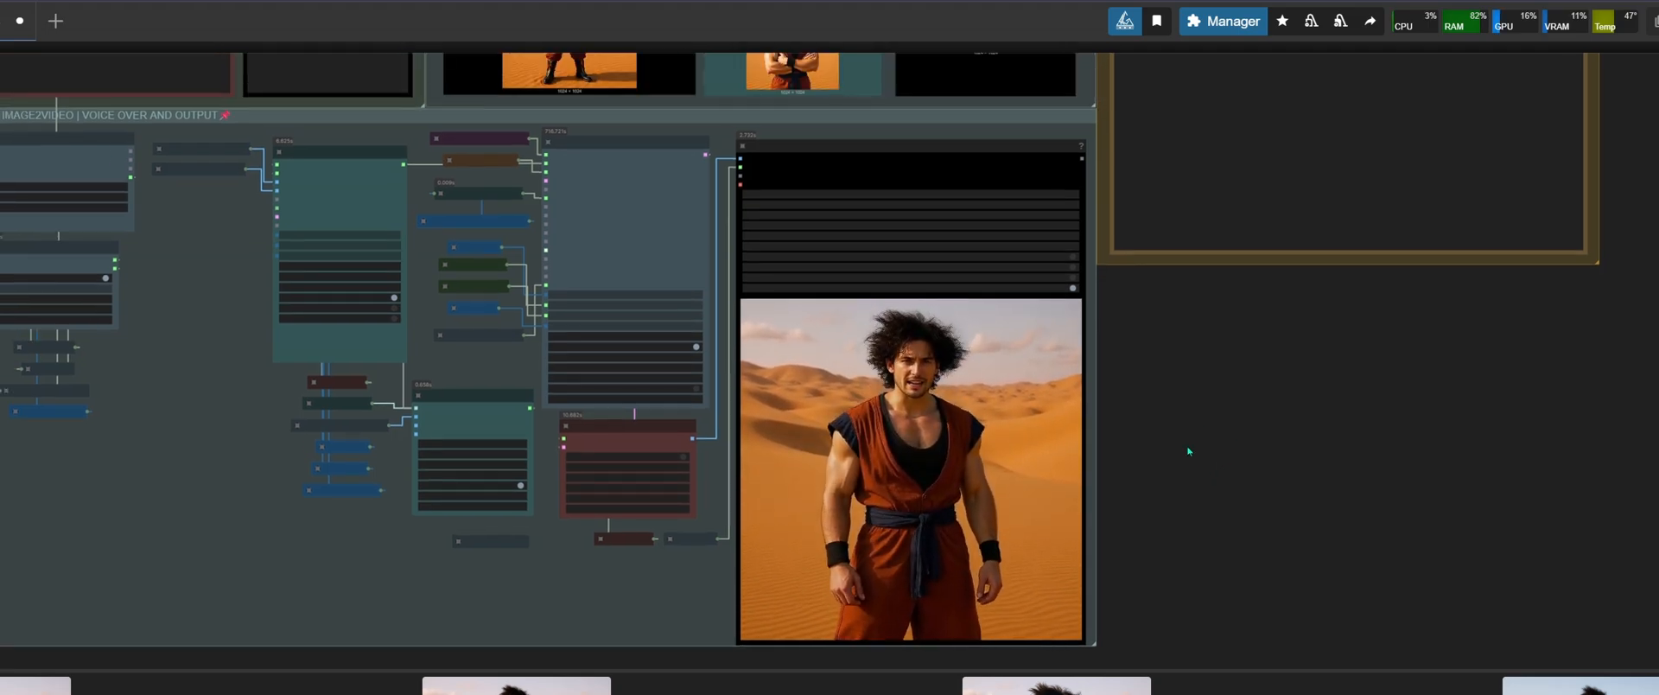
{"action": "left_click_drag", "start_coordinate": [1189, 452], "coordinate": [1211, 433]}
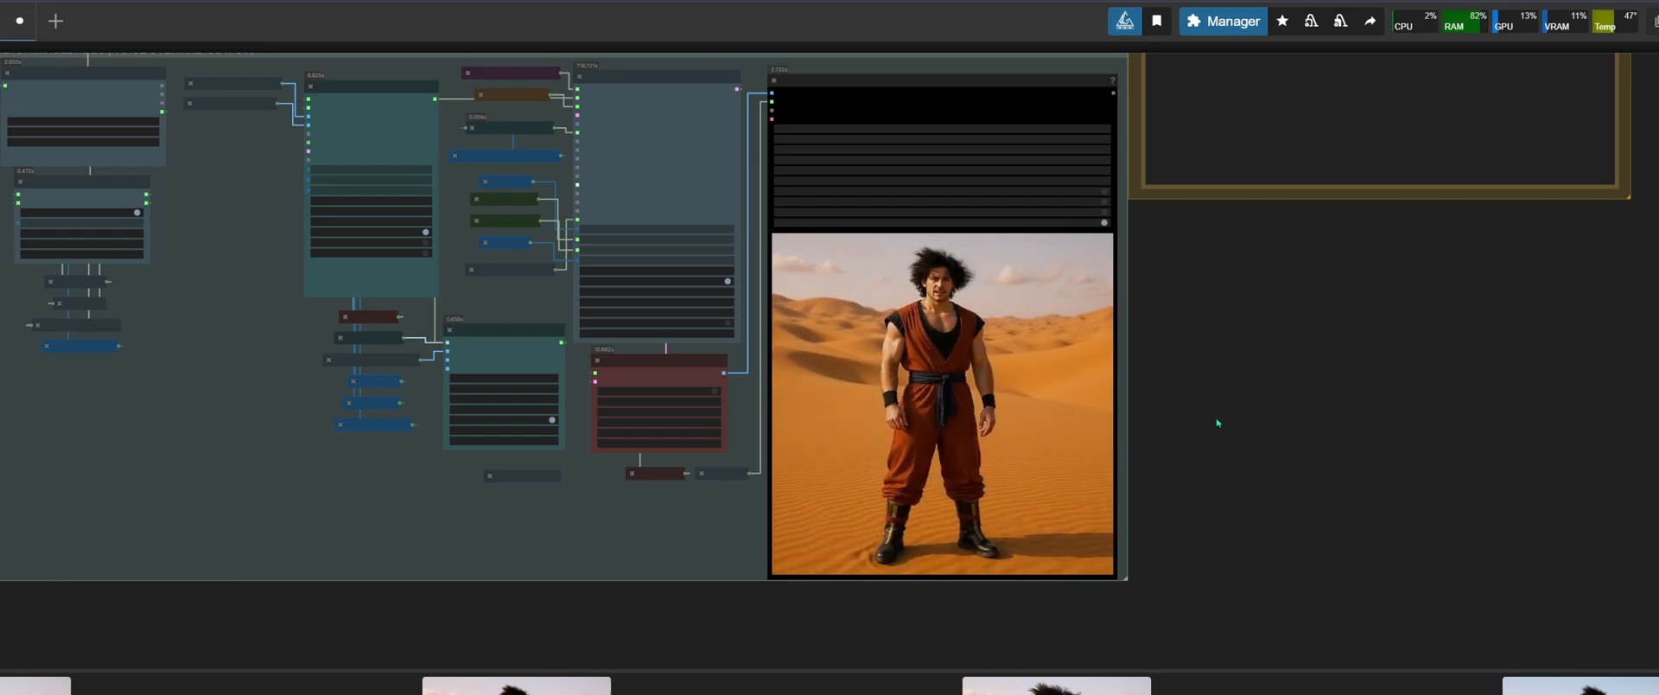
{"action": "scroll", "coordinate": [1218, 423], "scroll_direction": "up", "scroll_amount": 5}
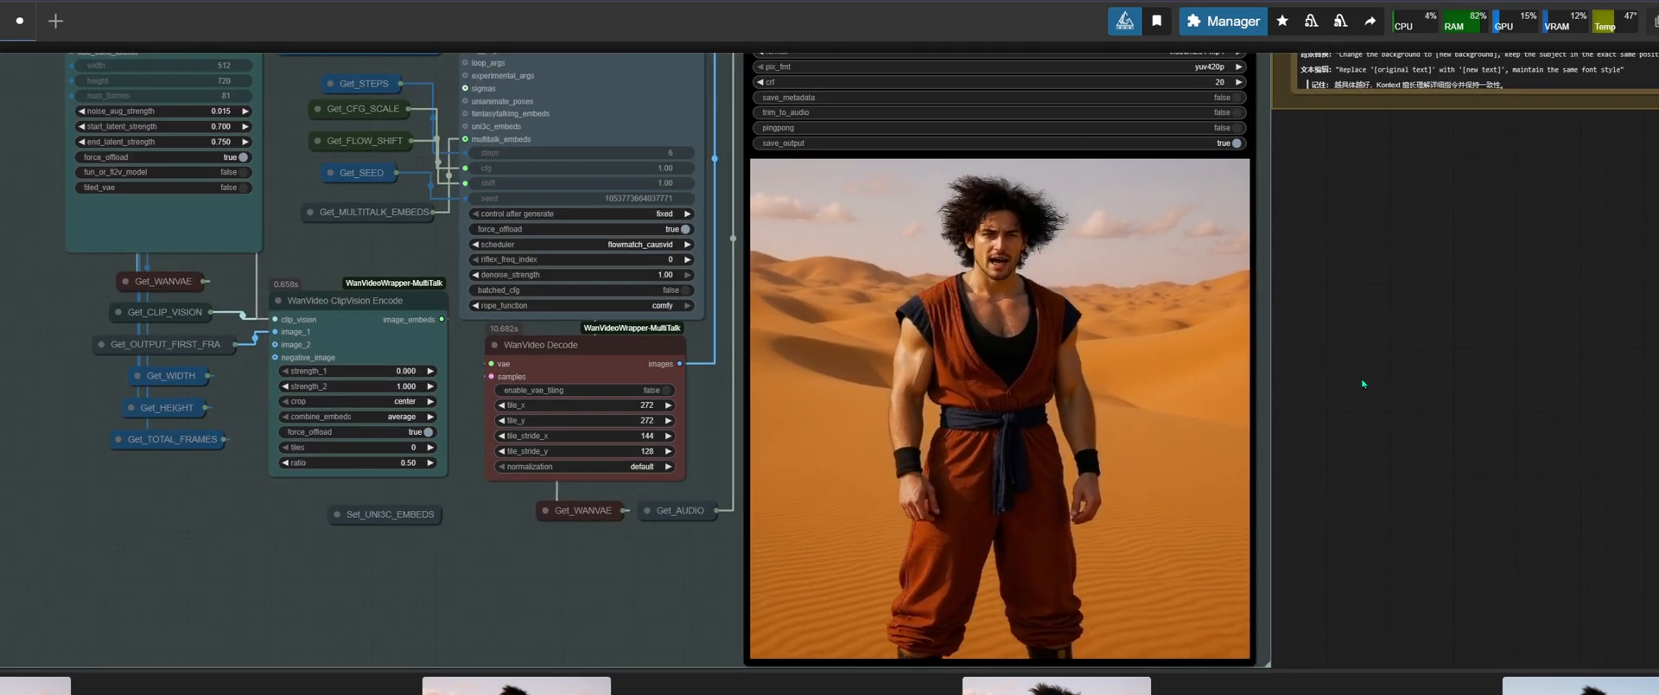
{"action": "left_click_drag", "start_coordinate": [1364, 383], "coordinate": [1372, 414]}
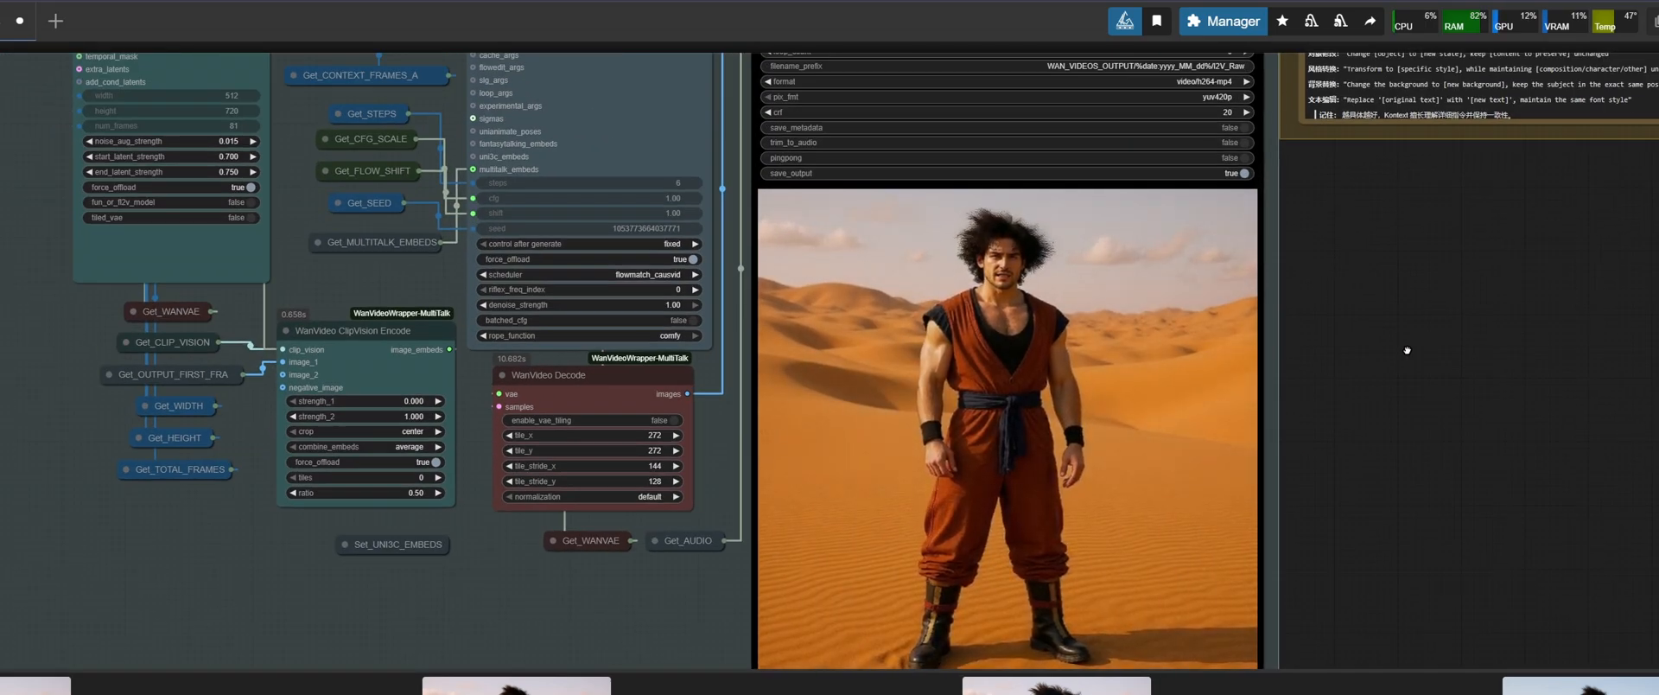
{"action": "left_click_drag", "start_coordinate": [1407, 350], "coordinate": [1482, 291]}
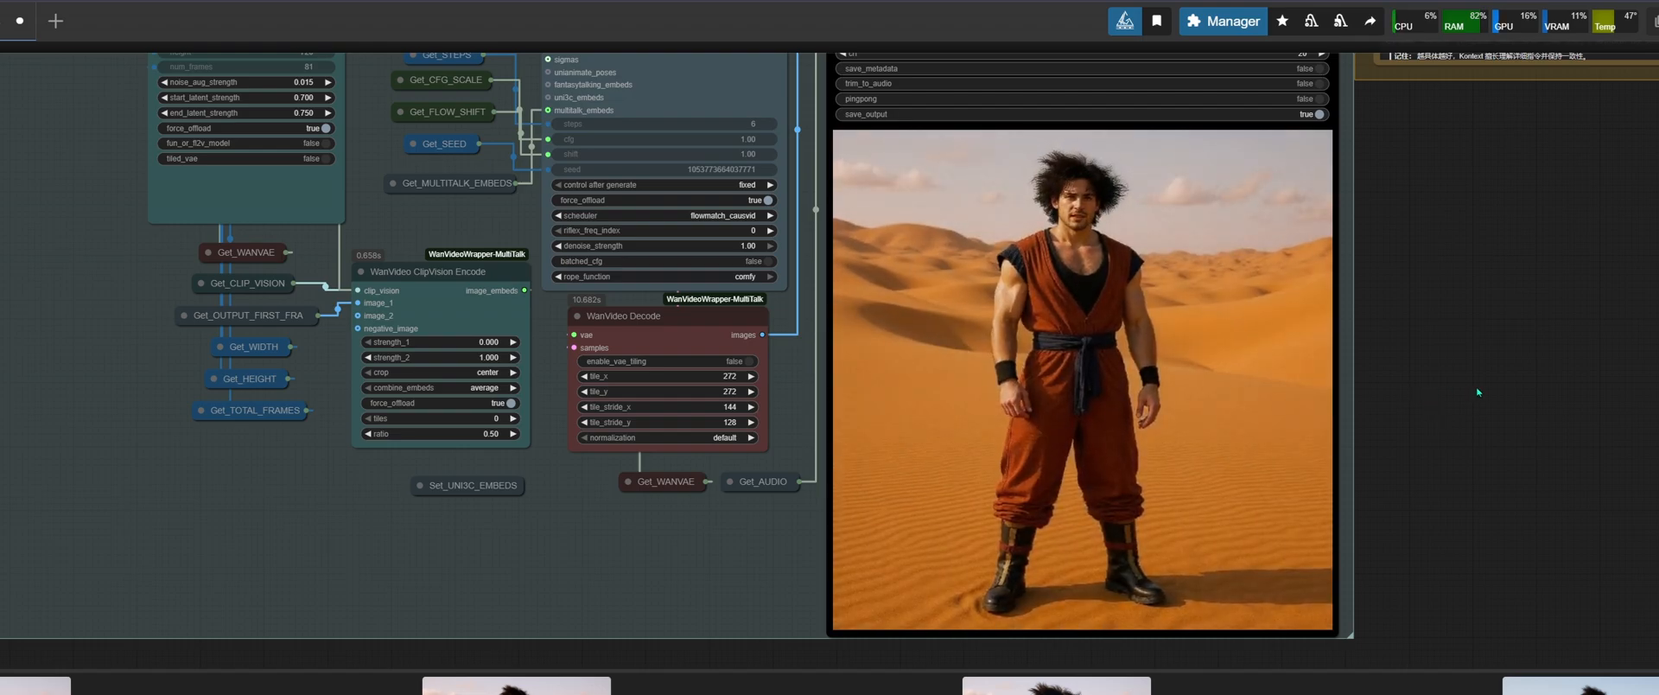
{"action": "scroll", "coordinate": [1383, 393], "scroll_direction": "up", "scroll_amount": 2}
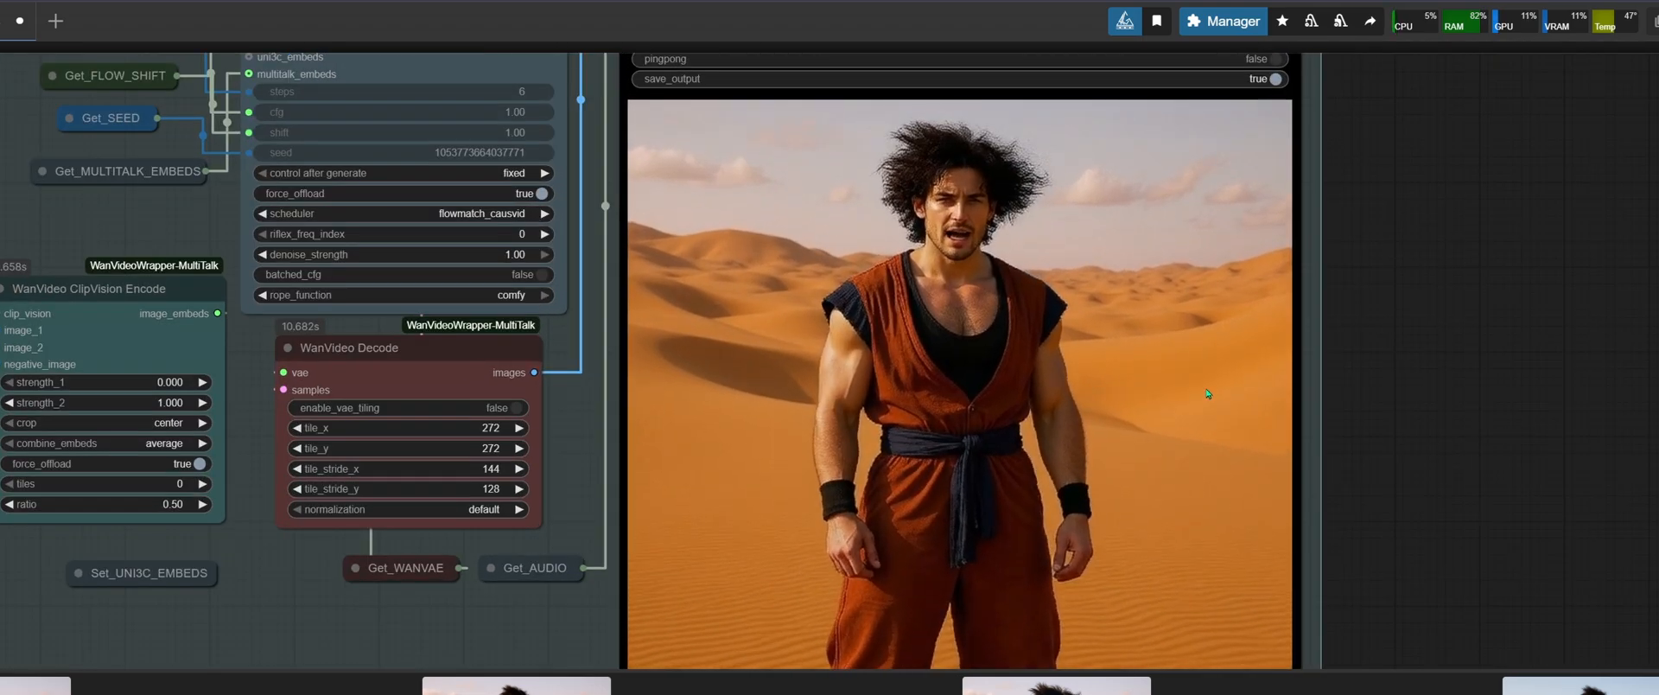
{"action": "left_click_drag", "start_coordinate": [1509, 348], "coordinate": [1425, 429]}
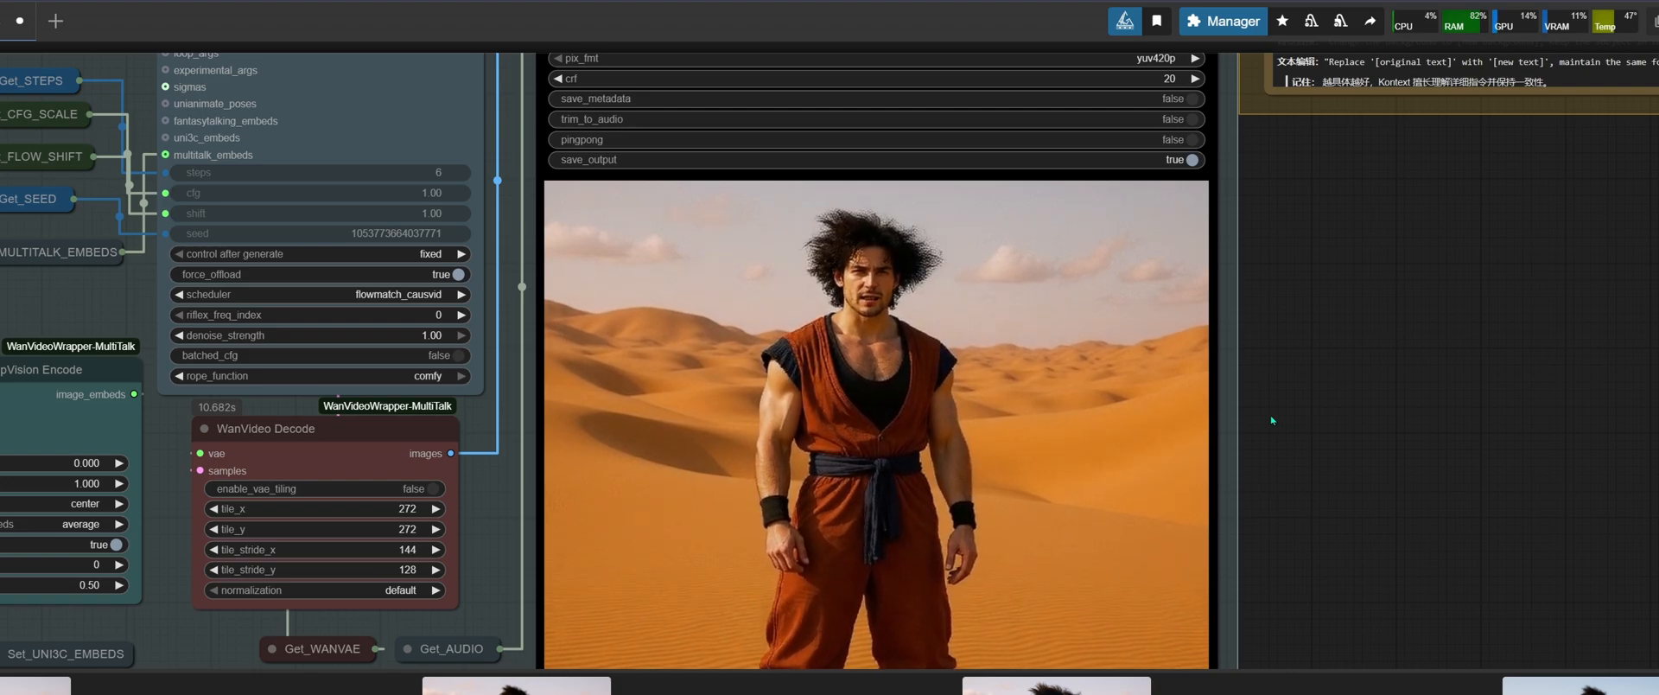
{"action": "left_click_drag", "start_coordinate": [1313, 405], "coordinate": [1309, 338]}
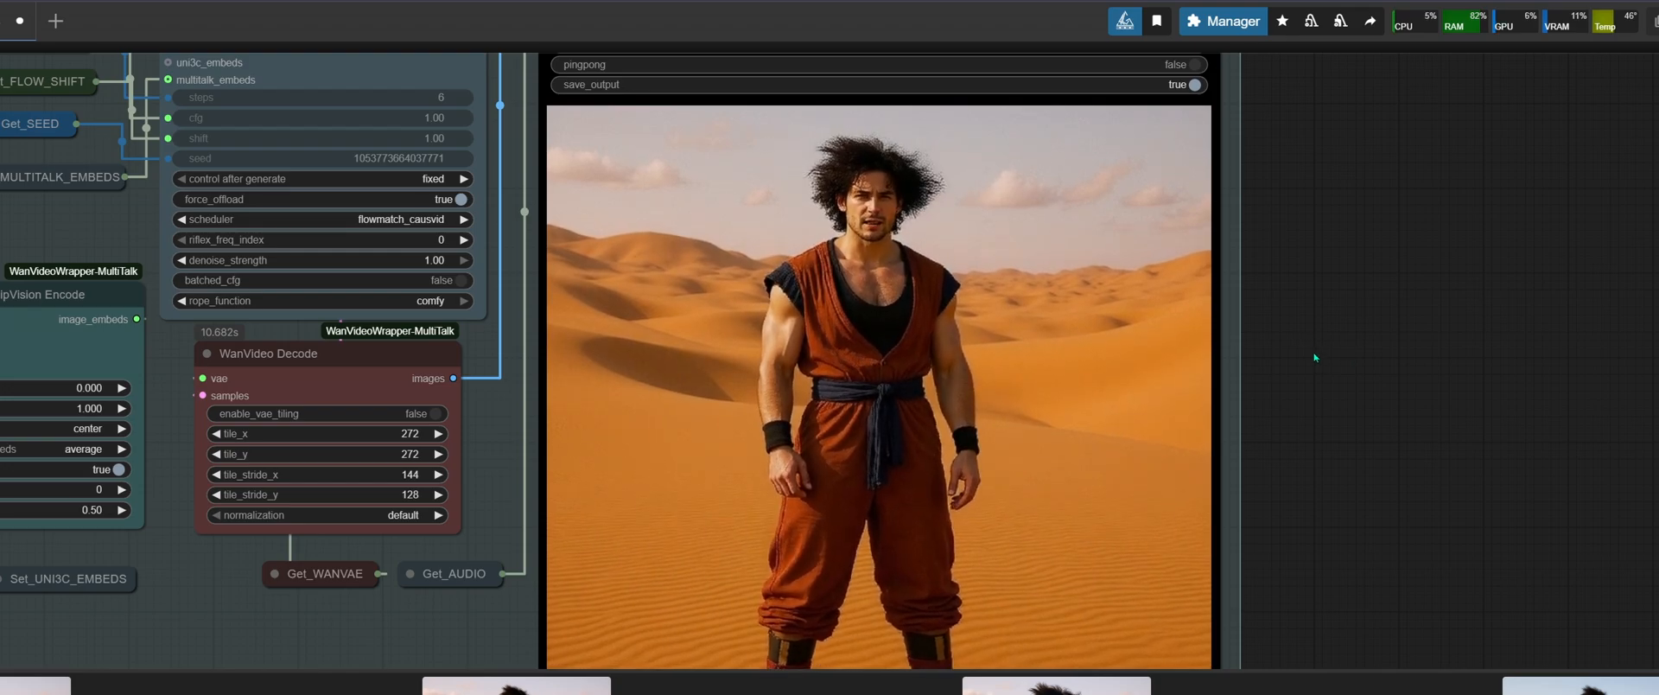
{"action": "left_click_drag", "start_coordinate": [1313, 357], "coordinate": [1349, 310]}
{"action": "scroll", "coordinate": [1393, 387], "scroll_direction": "down", "scroll_amount": 1}
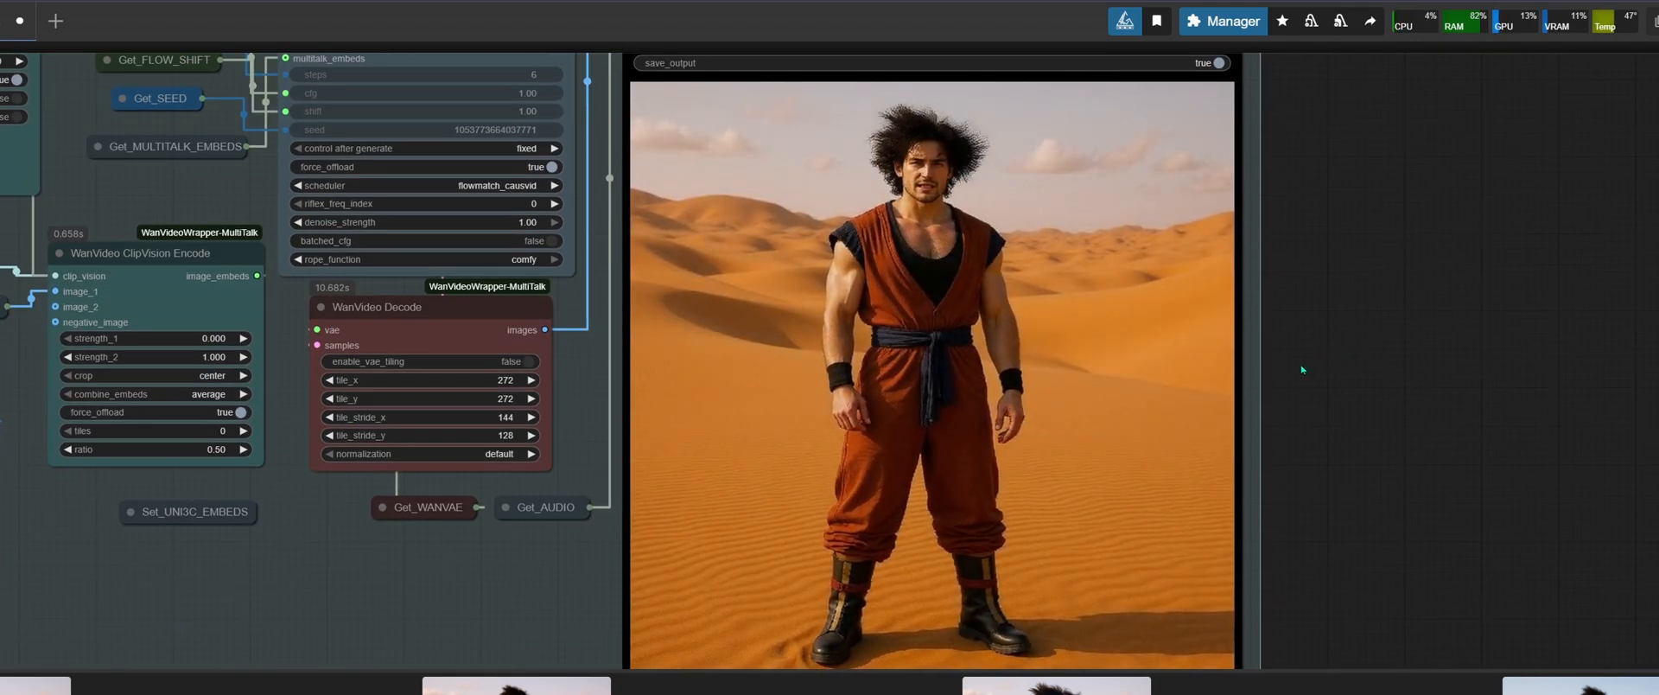
{"action": "left_click_drag", "start_coordinate": [1370, 317], "coordinate": [1223, 398]}
{"action": "scroll", "coordinate": [1319, 414], "scroll_direction": "down", "scroll_amount": 2}
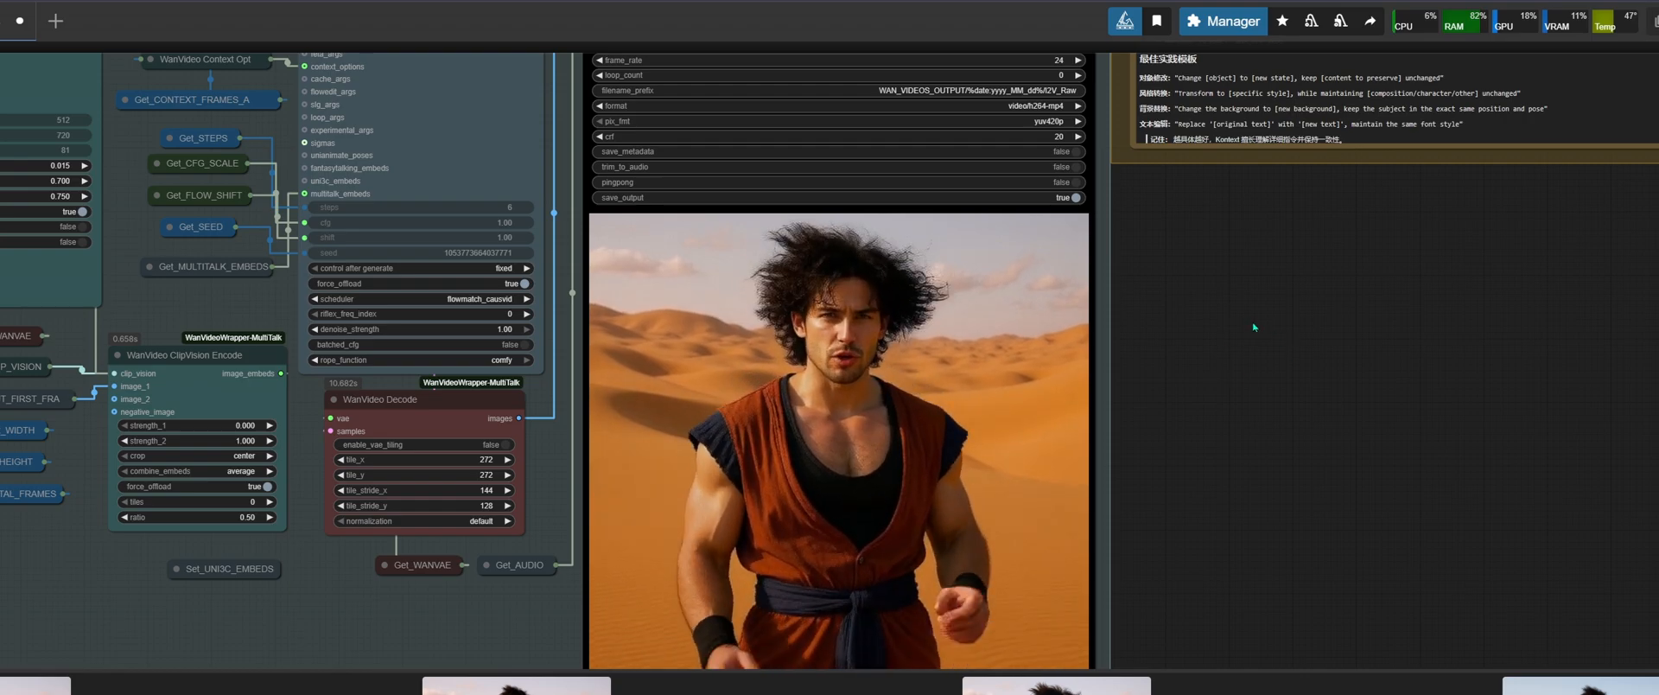
Disable the SETUP IMAGE2VIDEO | VOICE OVER AND OUTPUT group in the Fast Groups Muter node
{"action": "scroll", "coordinate": [1252, 326], "scroll_direction": "down", "scroll_amount": 4}
{"action": "left_click_drag", "start_coordinate": [1522, 78], "coordinate": [1557, 478]}
{"action": "left_click_drag", "start_coordinate": [1102, 82], "coordinate": [1160, 336]}
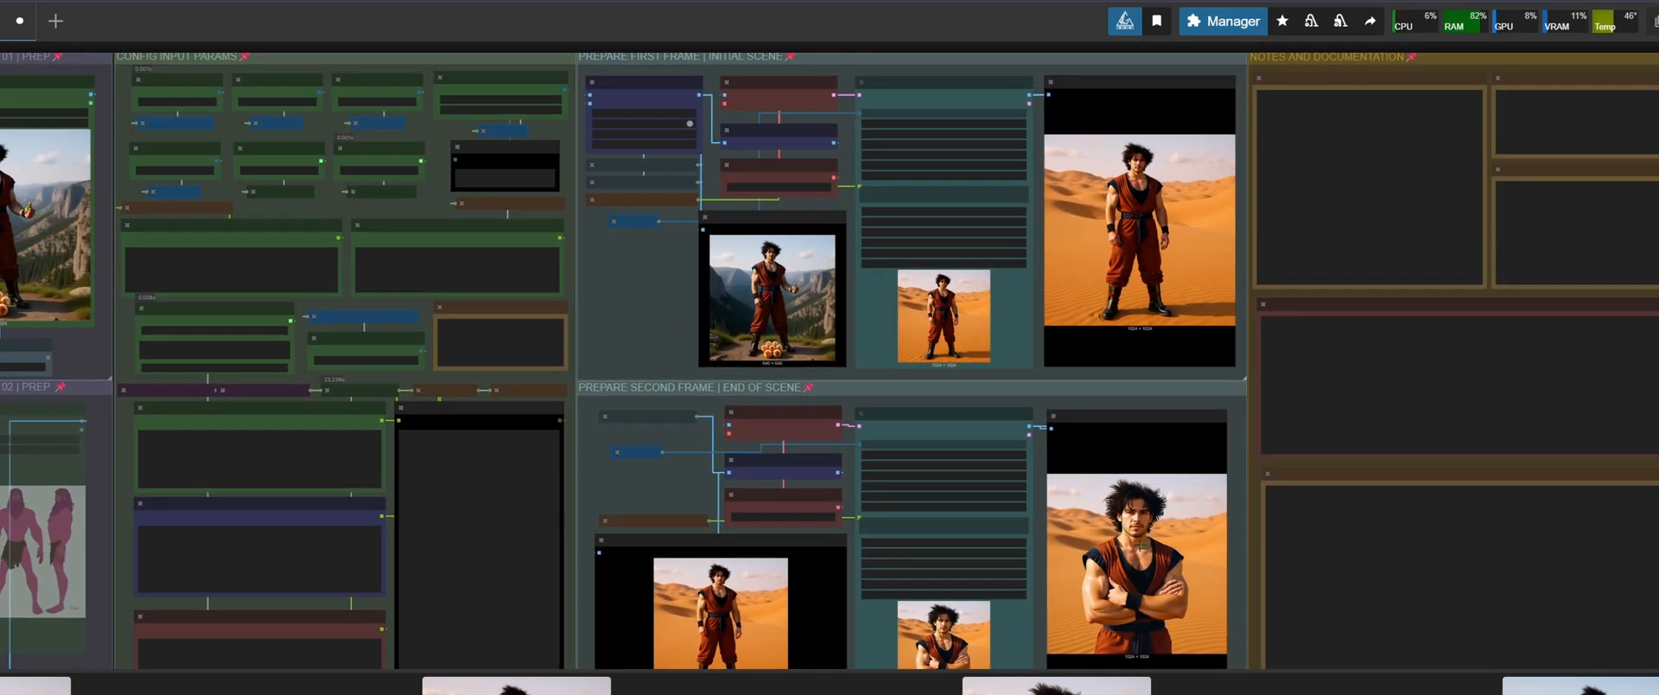
{"action": "left_click_drag", "start_coordinate": [1, 281], "coordinate": [56, 367]}
{"action": "left_click_drag", "start_coordinate": [55, 415], "coordinate": [2, 1]}
{"action": "left_click_drag", "start_coordinate": [2, 197], "coordinate": [113, 666]}
{"action": "scroll", "coordinate": [479, 292], "scroll_direction": "up", "scroll_amount": 6}
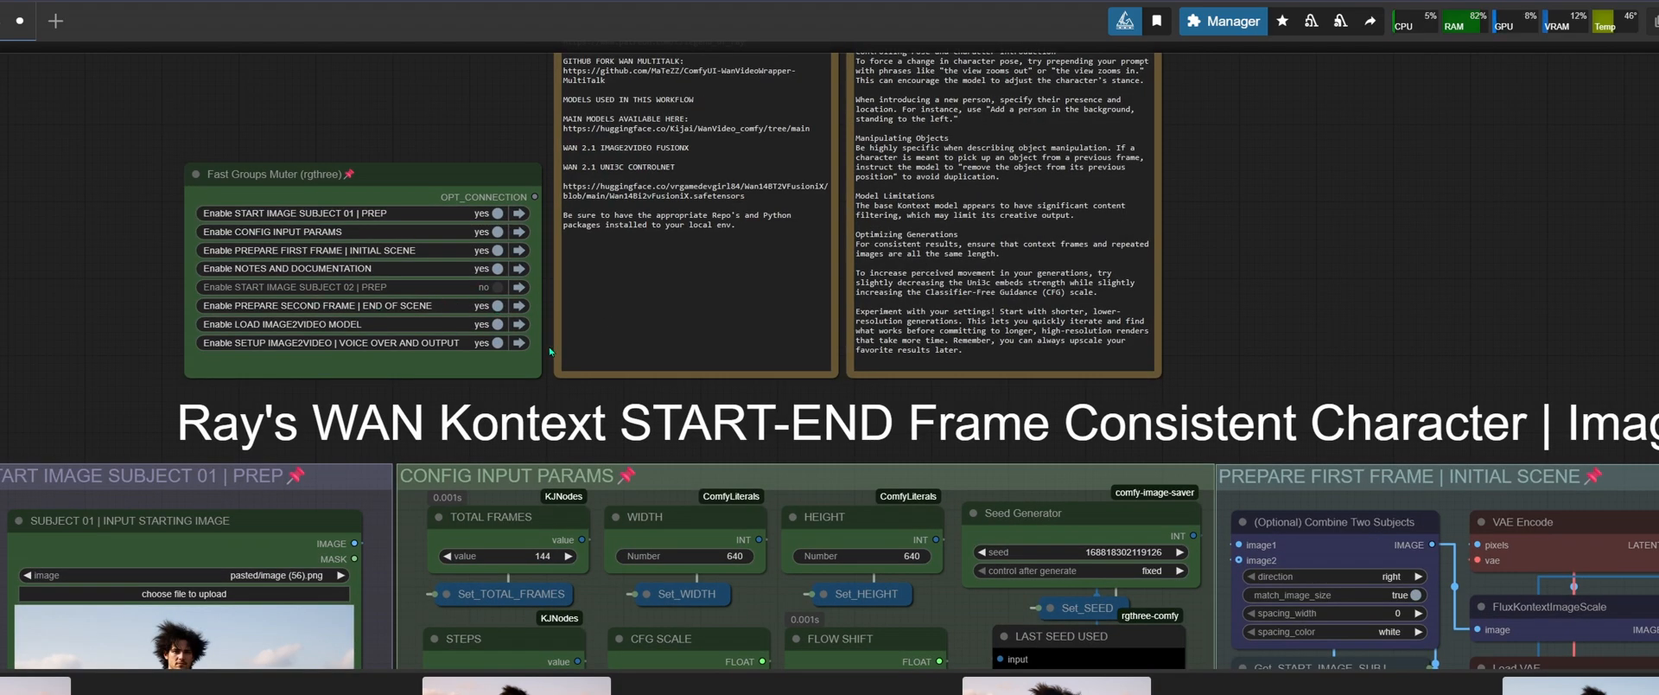
{"action": "left_click", "coordinate": [497, 343]}
Change the first frame prompt to "Show him standing holding the camera selfie style at mcdonalds"
{"action": "left_click_drag", "start_coordinate": [39, 410], "coordinate": [157, 45]}
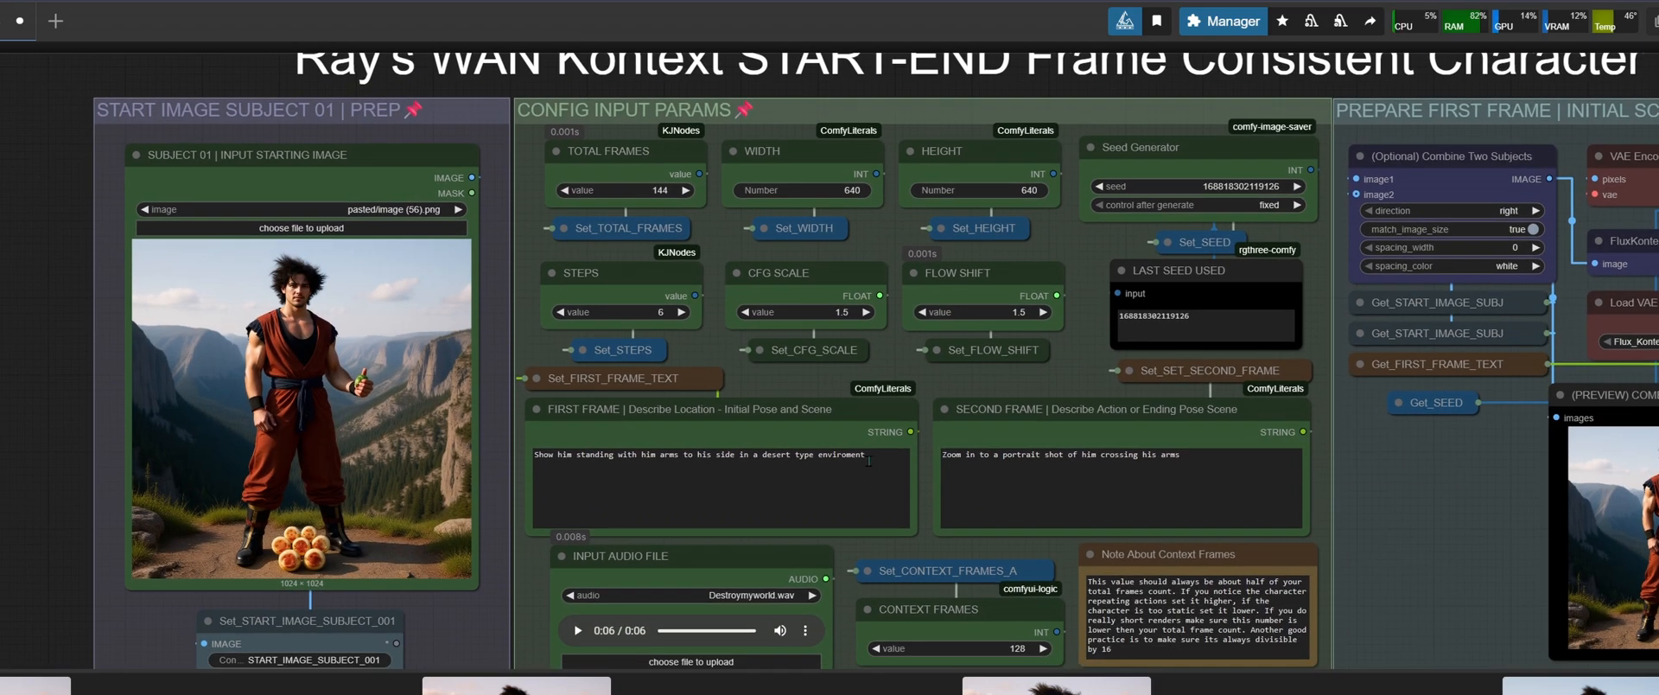
{"action": "left_click_drag", "start_coordinate": [869, 460], "coordinate": [622, 456]}
{"action": "type", "text": "holding t"}
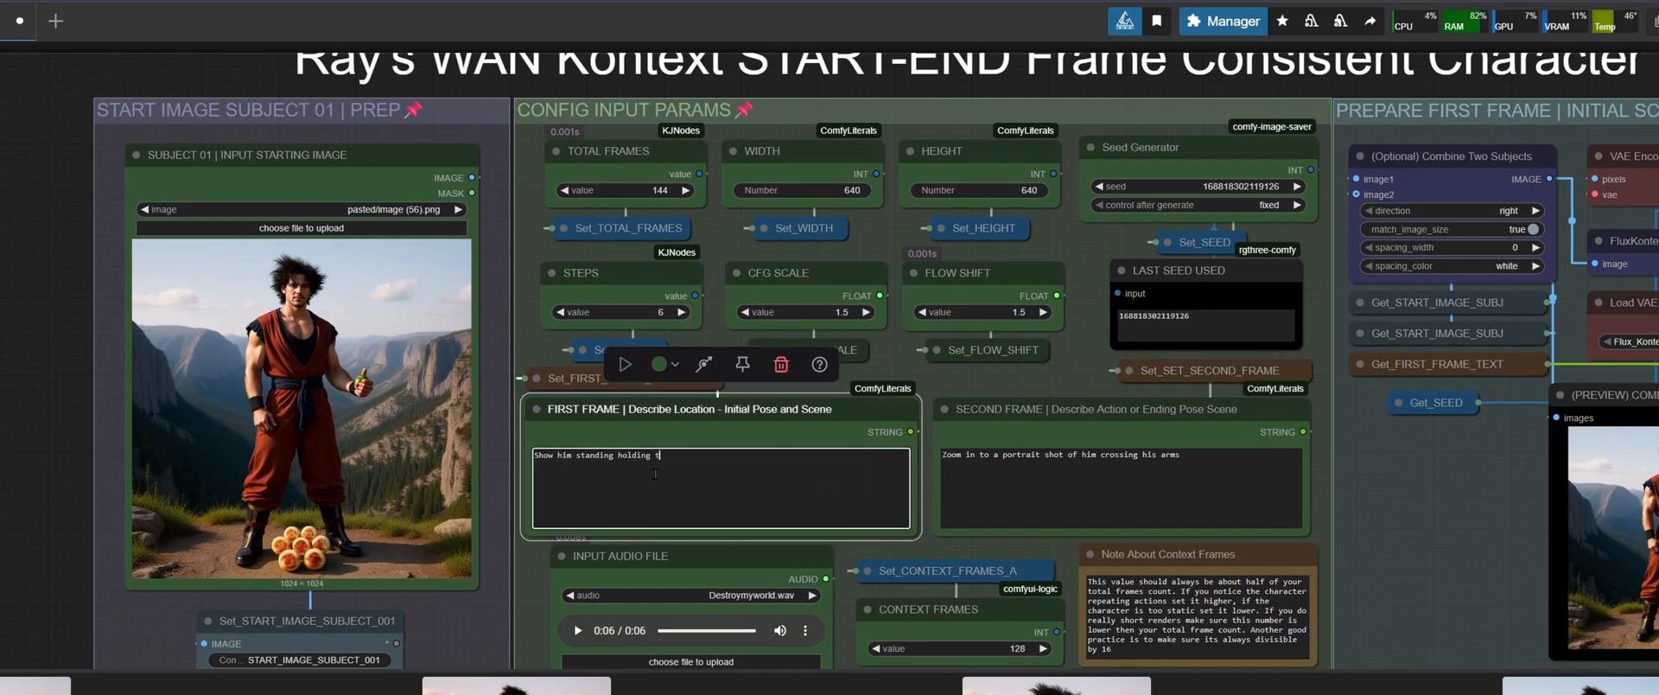
{"action": "type", "text": "he camera vlog sty"}
{"action": "key", "text": "Left"}
{"action": "key", "text": "BackSpace"}
{"action": "key", "text": "BackSpace"}
{"action": "key", "text": "BackSpace"}
{"action": "key", "text": "BackSpace"}
{"action": "type", "text": "selfie"}
{"action": "key", "text": "End"}
{"action": "type", "text": "at mcdonalds"}
Run the workflow and check the first frame generation in the initial scene group
{"action": "left_click_drag", "start_coordinate": [660, 575], "coordinate": [476, 488]}
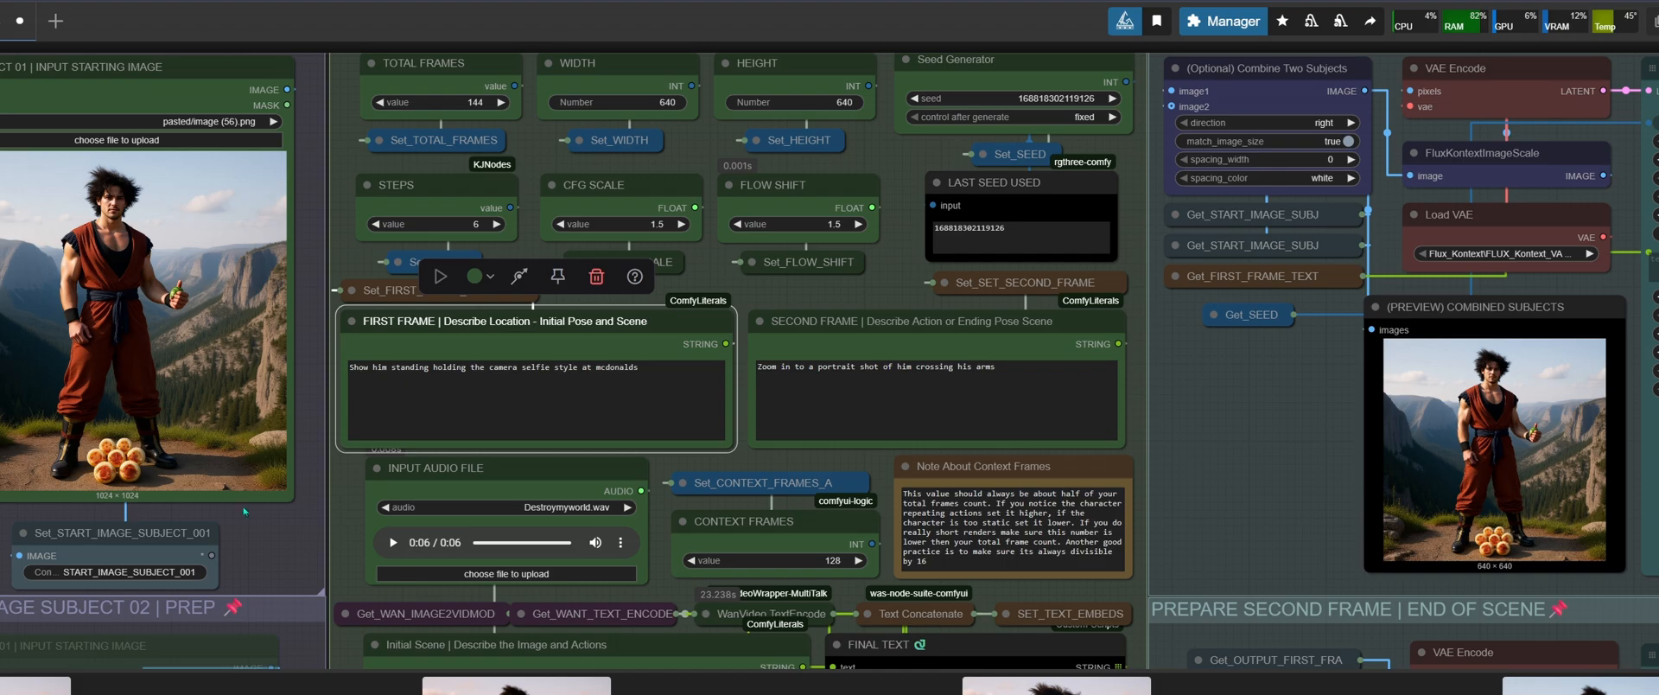
{"action": "left_click_drag", "start_coordinate": [66, 650], "coordinate": [84, 562]}
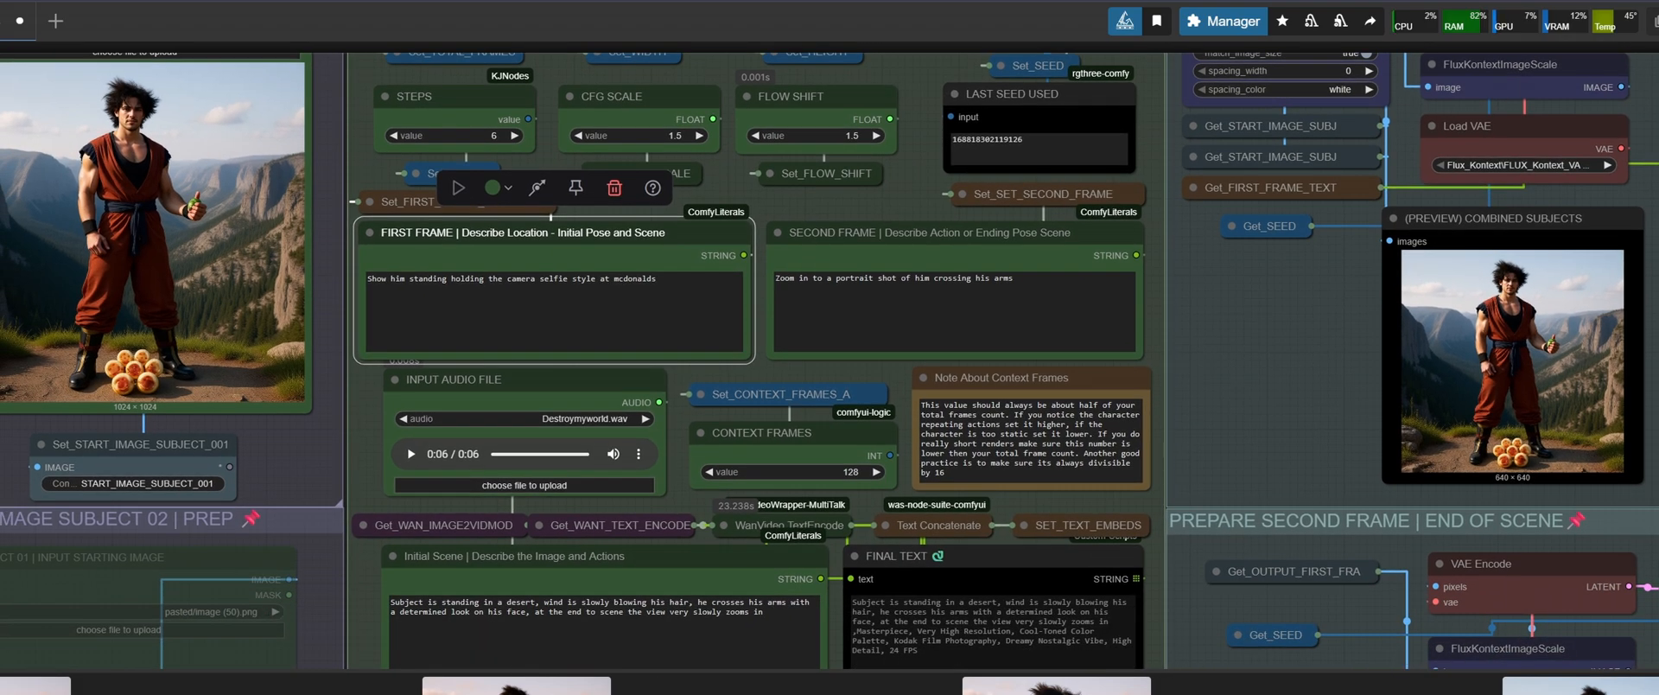
{"action": "left_click_drag", "start_coordinate": [1279, 363], "coordinate": [1293, 400]}
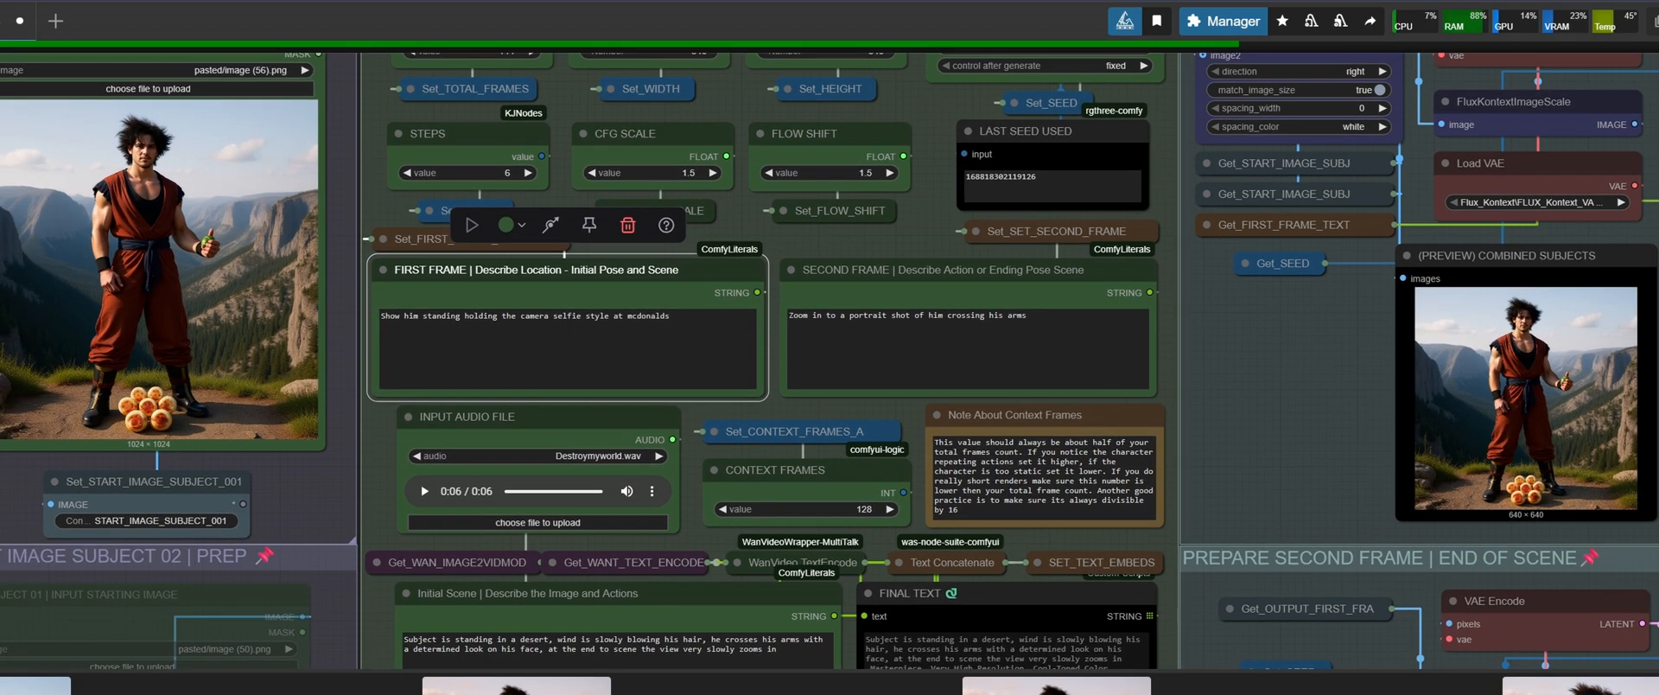
{"action": "scroll", "coordinate": [830, 360], "scroll_direction": "down", "scroll_amount": 6}
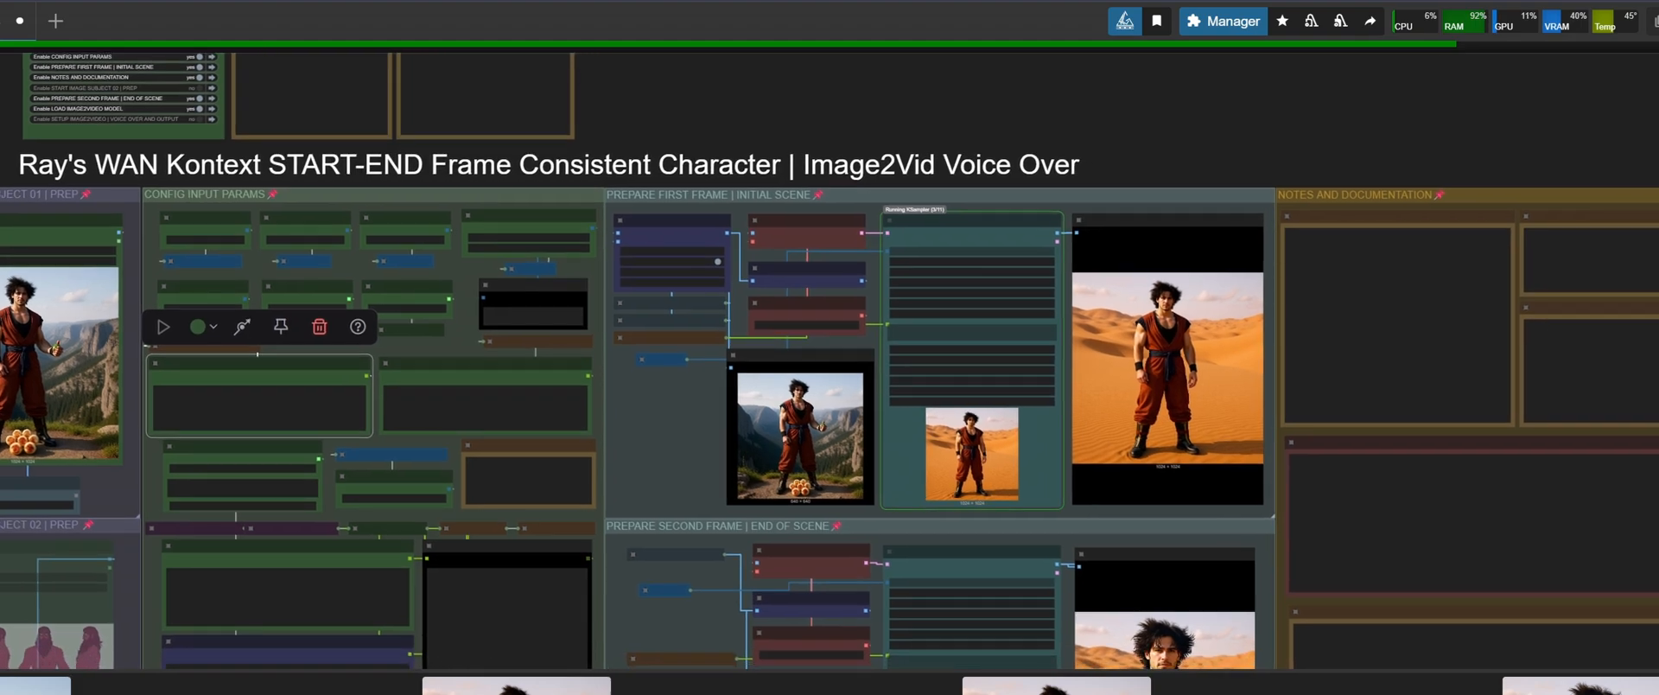
{"action": "scroll", "coordinate": [728, 421], "scroll_direction": "up", "scroll_amount": 4}
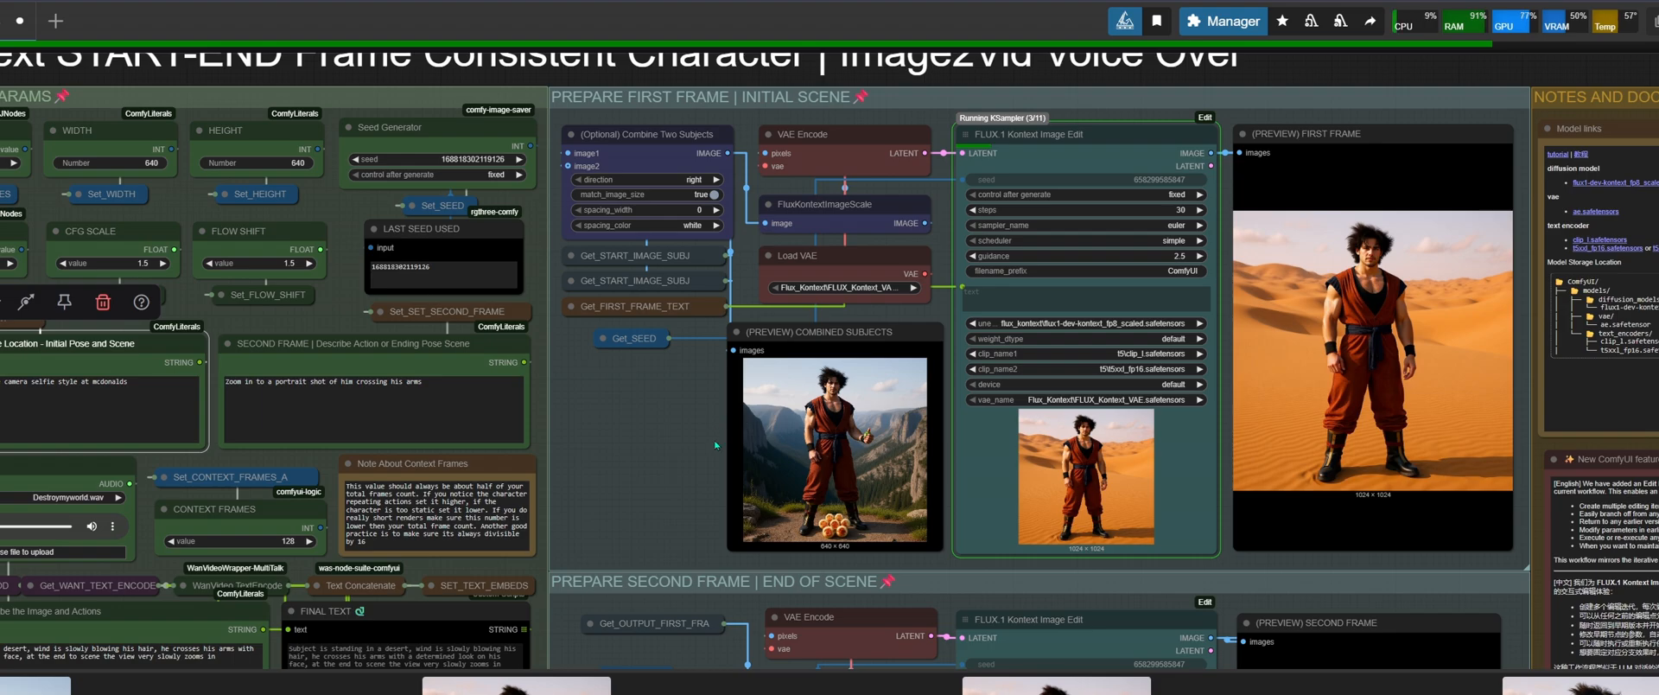
Select and copy the seed value in the LAST SEED USED node
{"action": "double_click", "coordinate": [406, 267]}
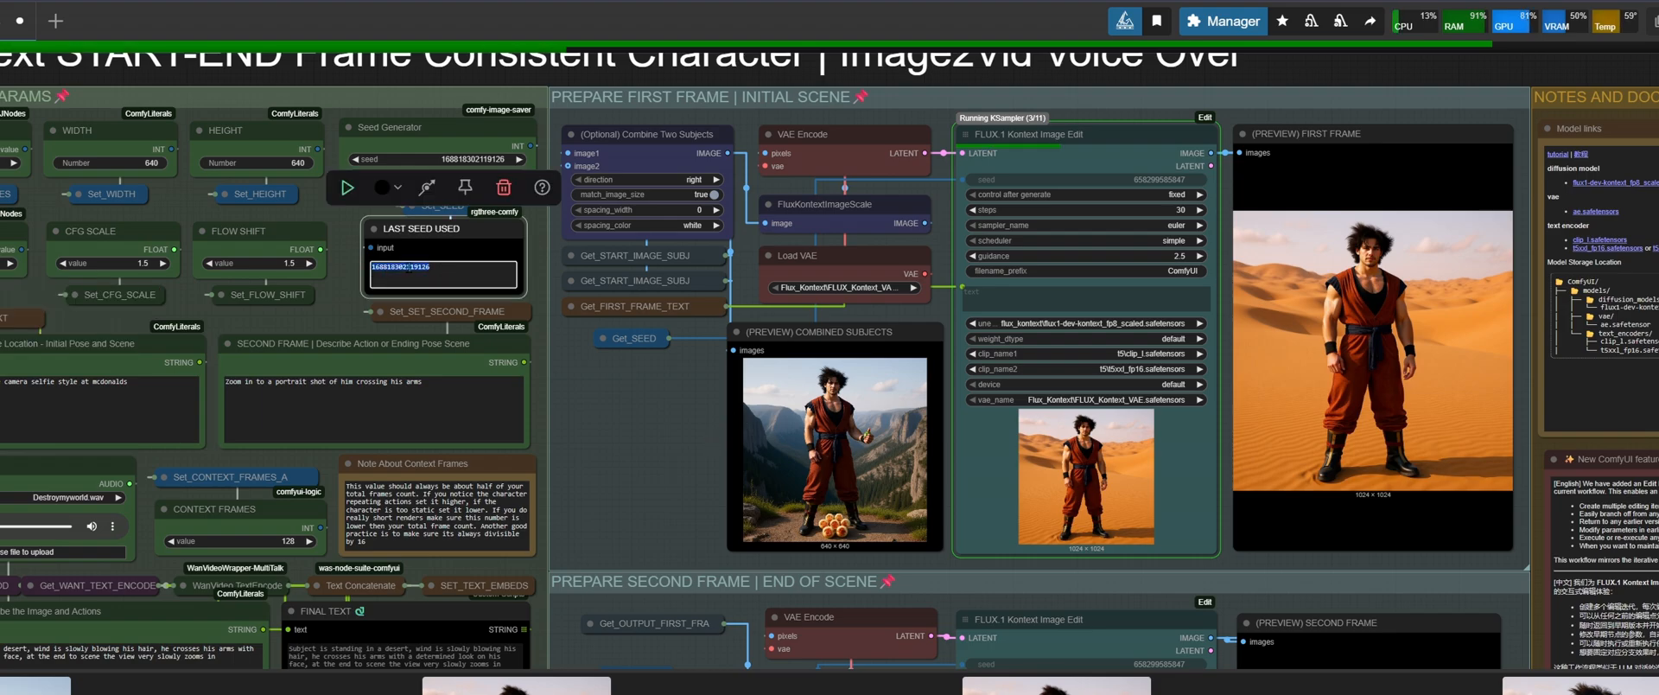
{"action": "right_click", "coordinate": [406, 268]}
{"action": "left_click", "coordinate": [474, 282]}
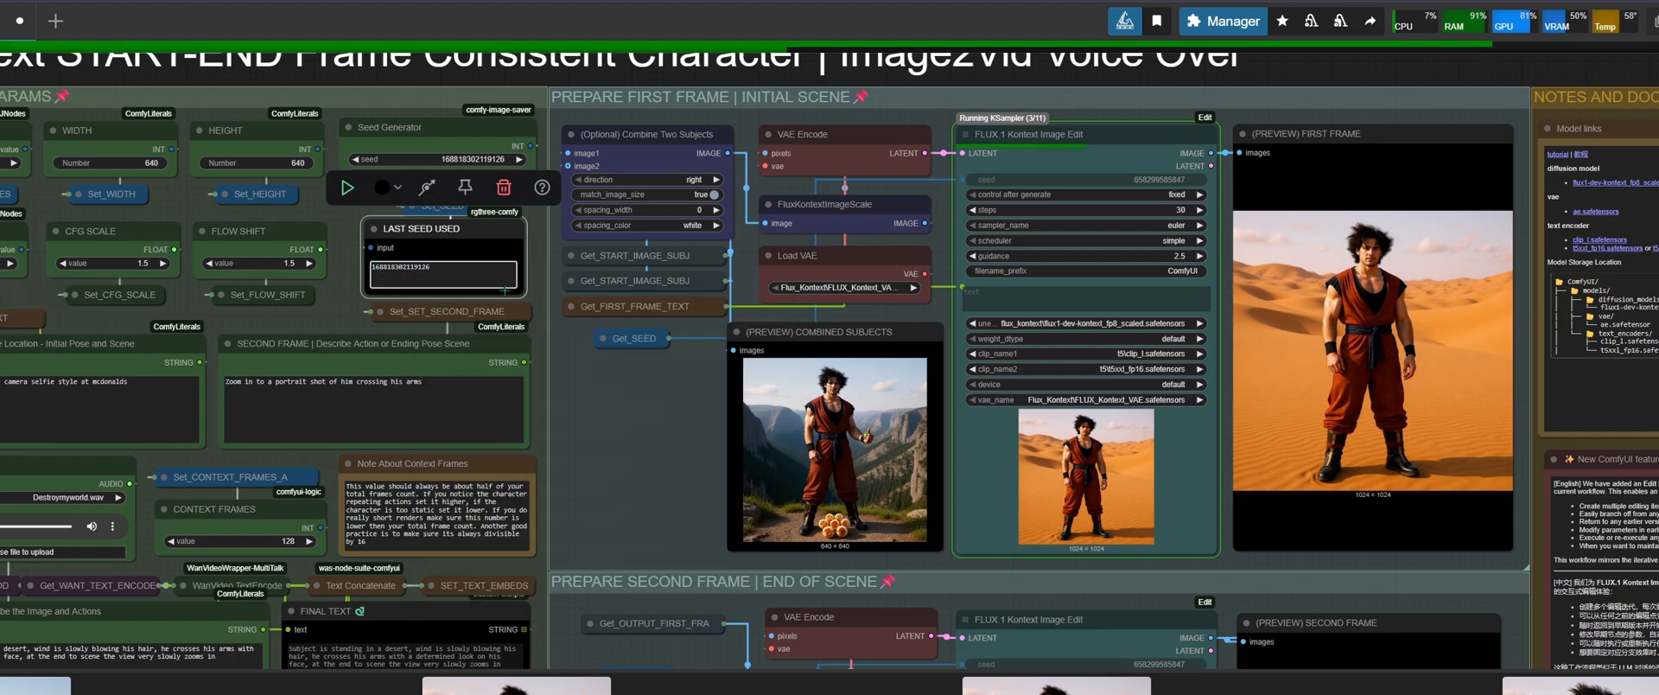
{"action": "left_click", "coordinate": [480, 209]}
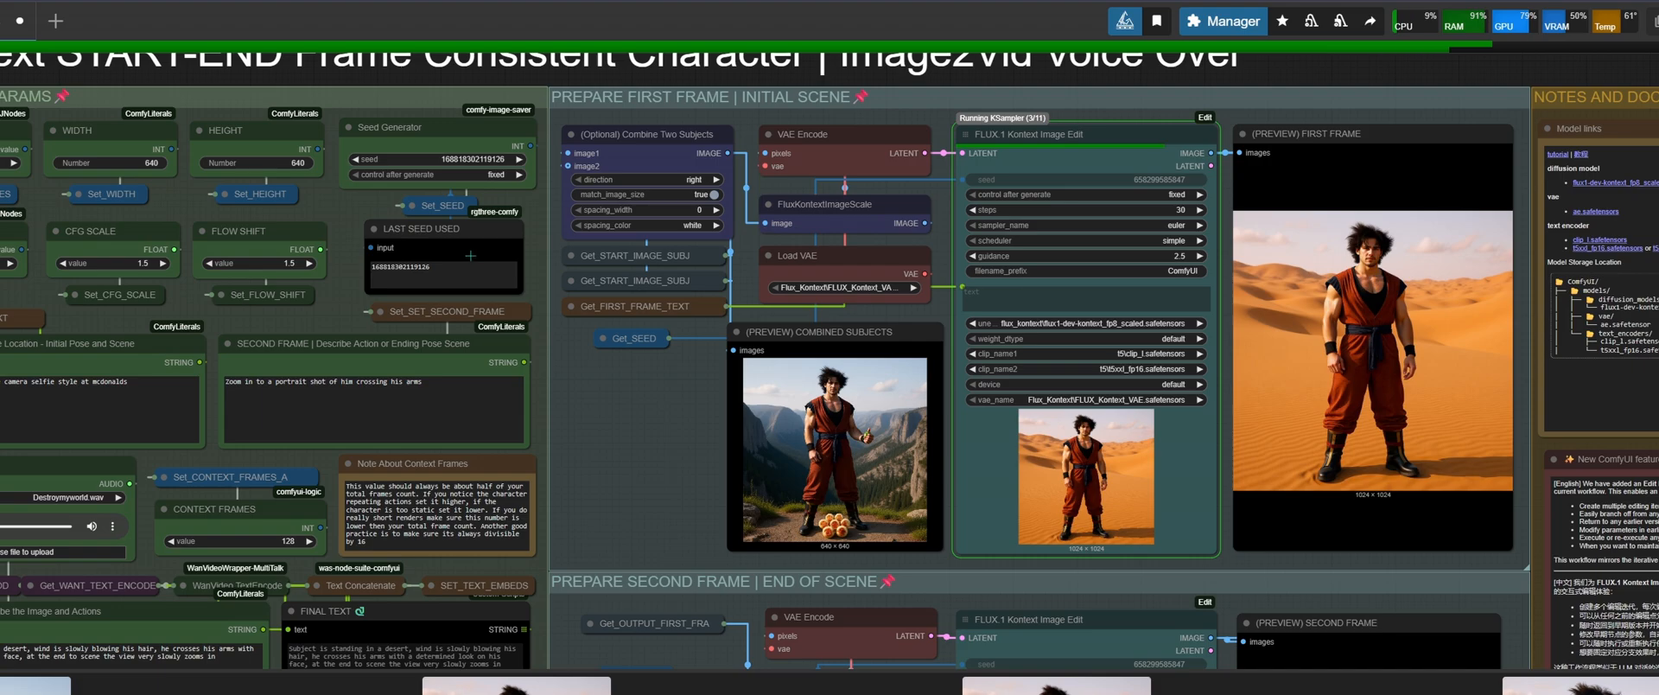
Select the seed value in the LAST SEED USED node and examine the new McDonald's image in the first frame preview
{"action": "double_click", "coordinate": [440, 277]}
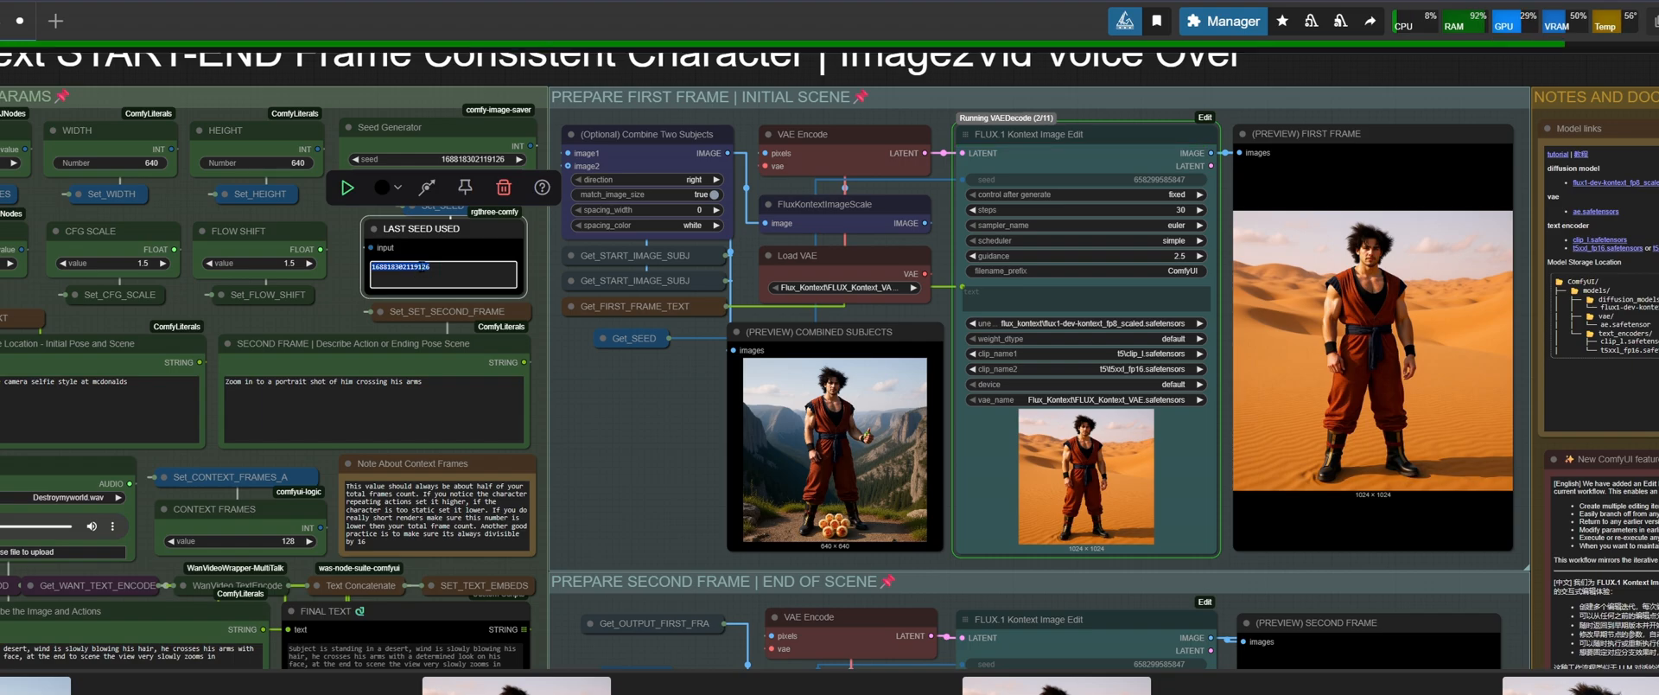
{"action": "left_click_drag", "start_coordinate": [350, 261], "coordinate": [360, 316]}
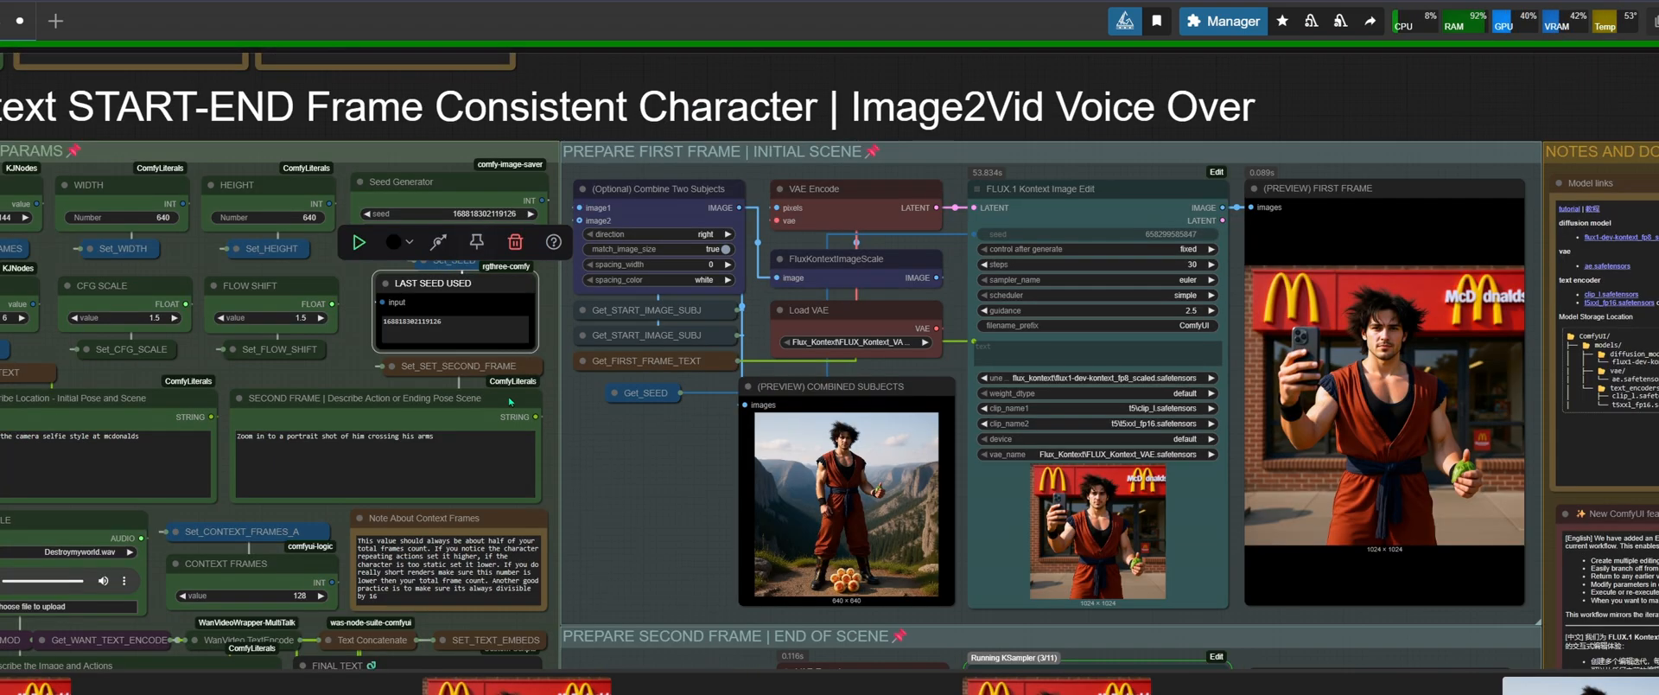
{"action": "scroll", "coordinate": [1454, 445], "scroll_direction": "up", "scroll_amount": 7}
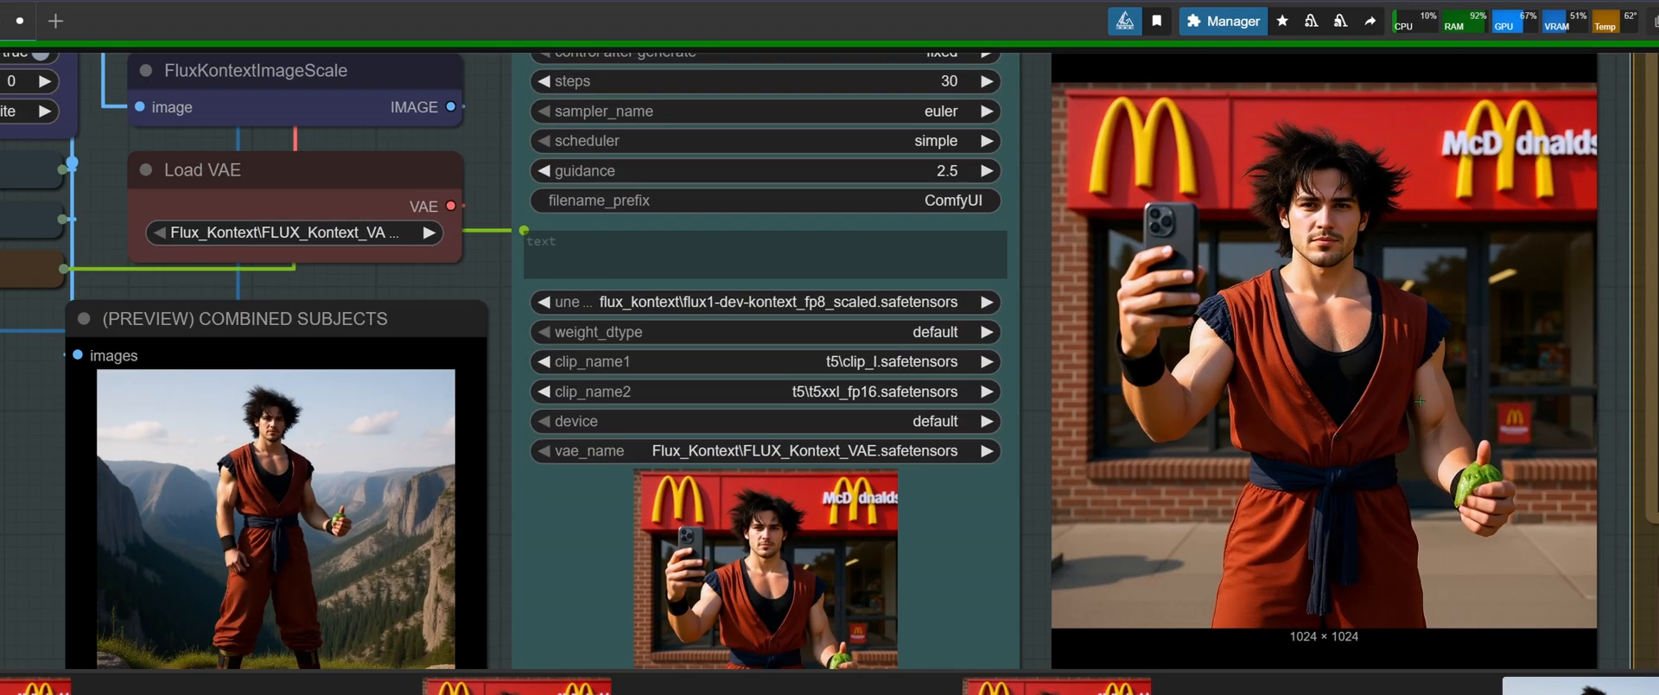
{"action": "scroll", "coordinate": [1331, 309], "scroll_direction": "down", "scroll_amount": 4}
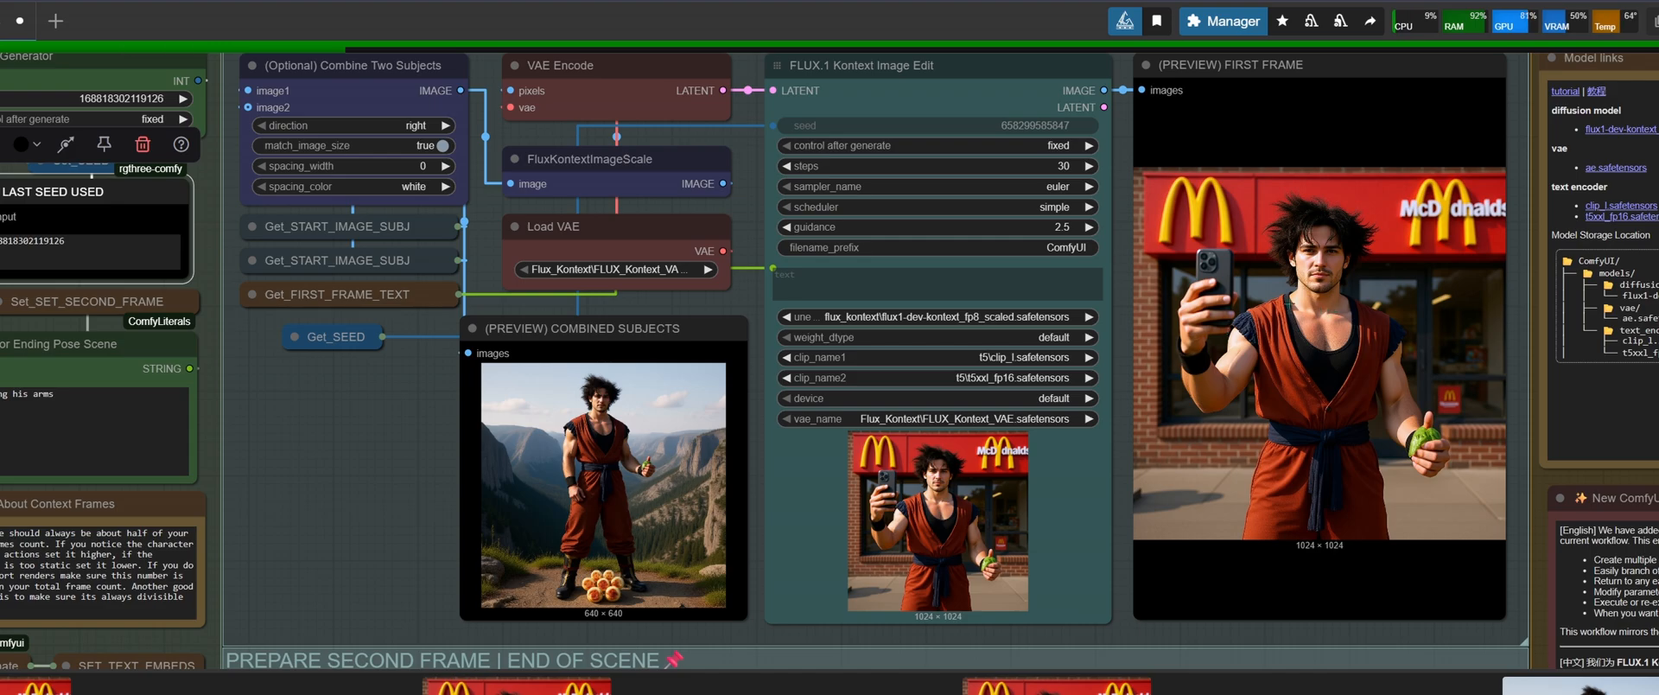
{"action": "scroll", "coordinate": [1320, 302], "scroll_direction": "down", "scroll_amount": 4}
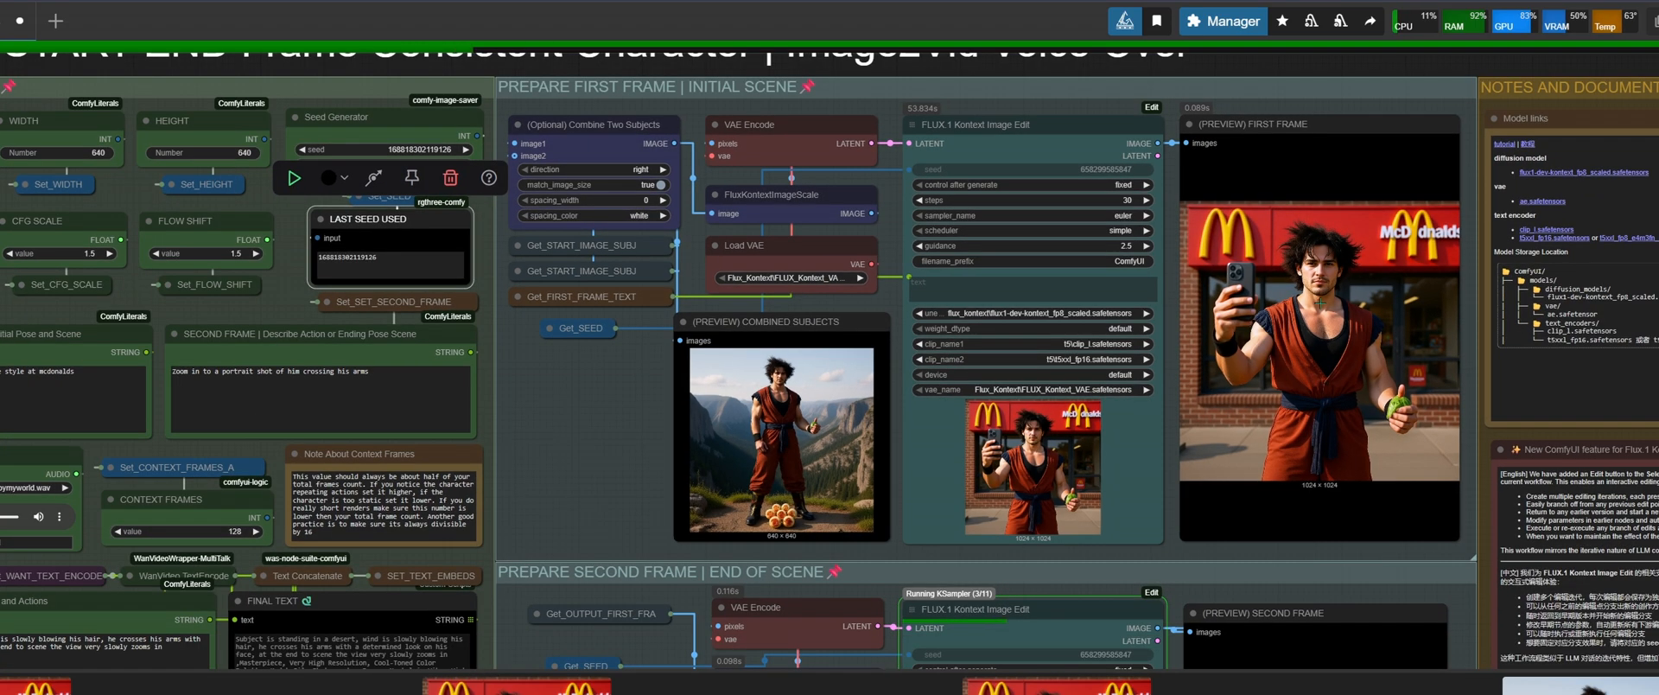
{"action": "scroll", "coordinate": [1383, 286], "scroll_direction": "up", "scroll_amount": 3}
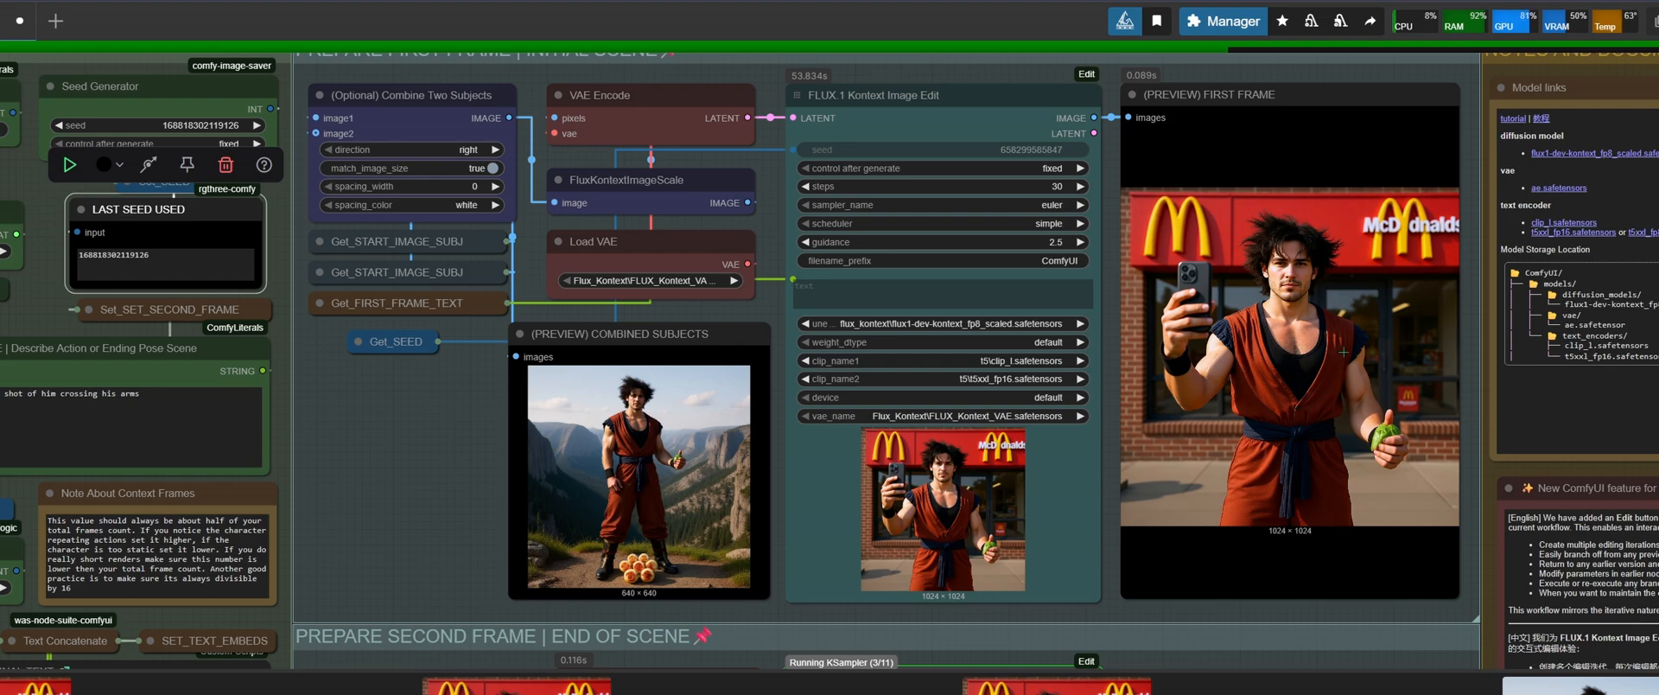
Examine the second frame result in the end-of-scene group and compare it with the first frame preview
{"action": "scroll", "coordinate": [1226, 361], "scroll_direction": "down", "scroll_amount": 5}
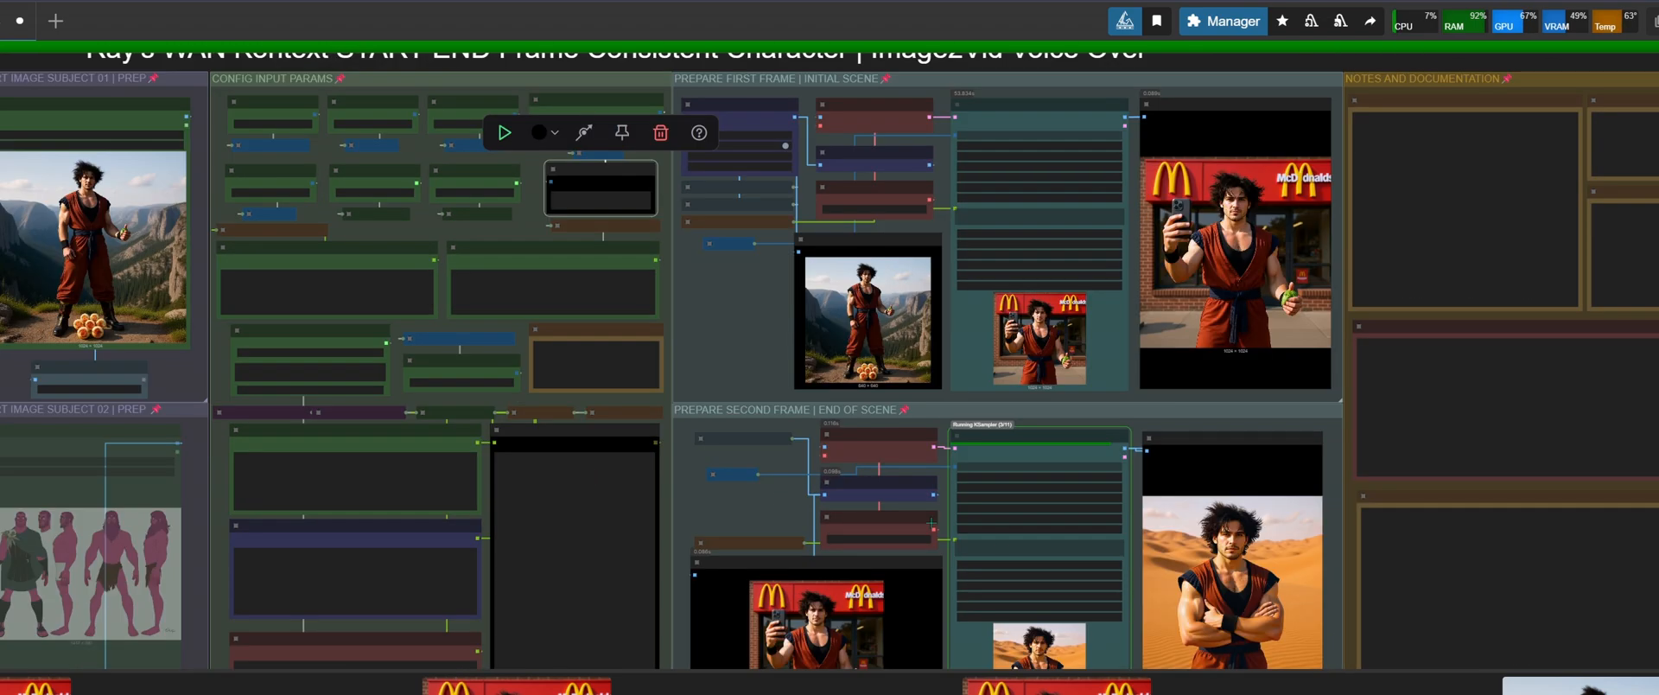
{"action": "left_click_drag", "start_coordinate": [1287, 588], "coordinate": [1301, 506]}
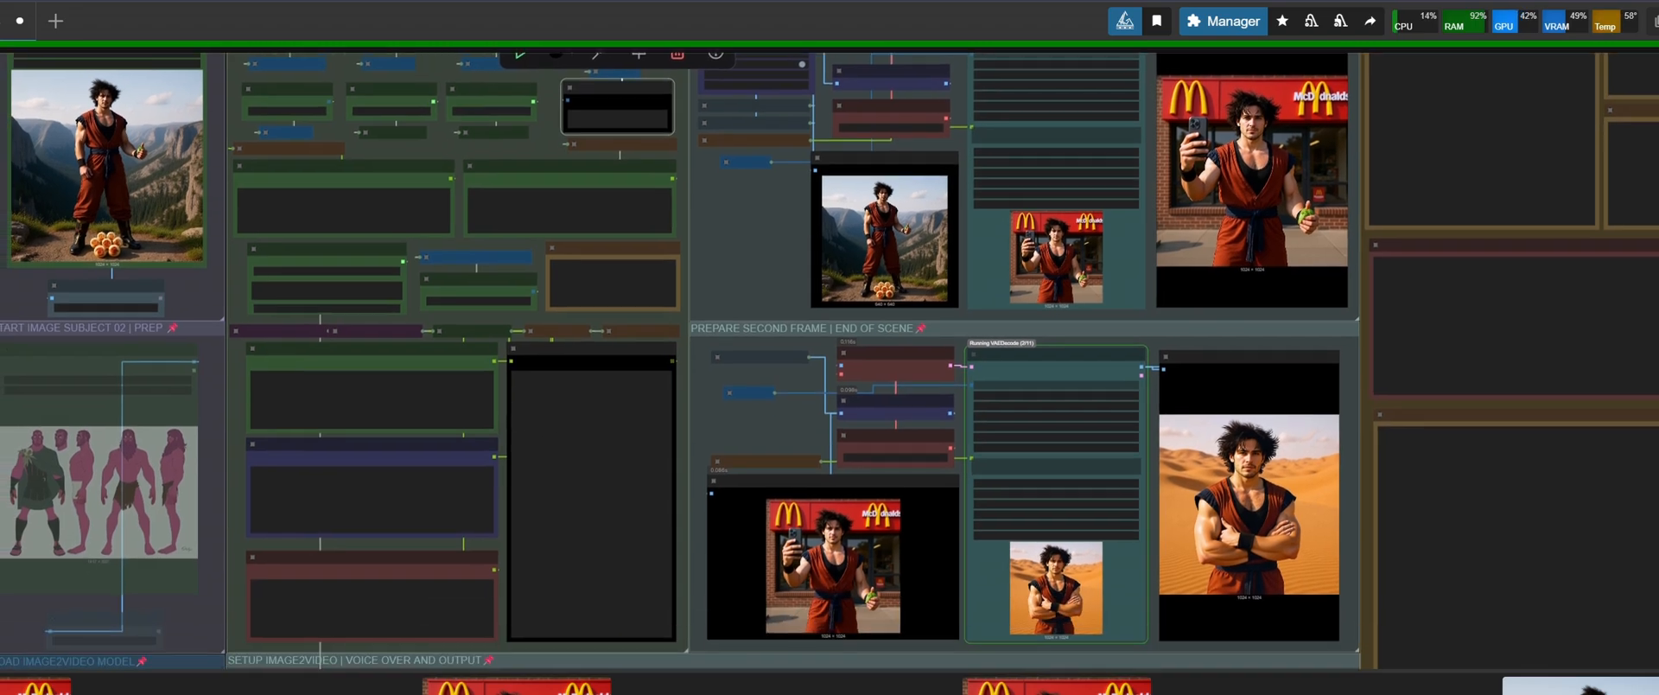
{"action": "scroll", "coordinate": [1300, 506], "scroll_direction": "up", "scroll_amount": 7}
{"action": "scroll", "coordinate": [1263, 525], "scroll_direction": "down", "scroll_amount": 1}
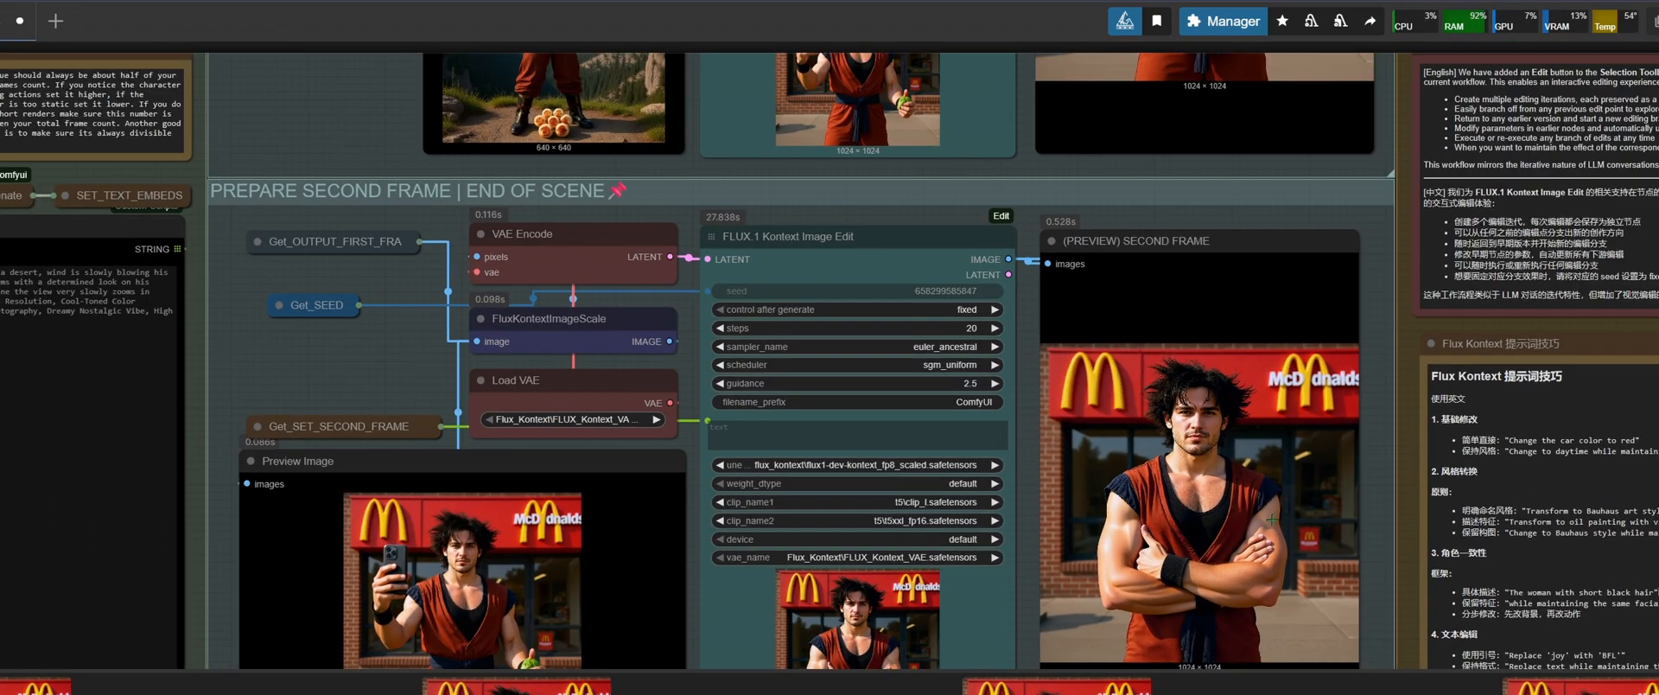
{"action": "scroll", "coordinate": [1292, 523], "scroll_direction": "down", "scroll_amount": 2}
{"action": "scroll", "coordinate": [1297, 449], "scroll_direction": "up", "scroll_amount": 2}
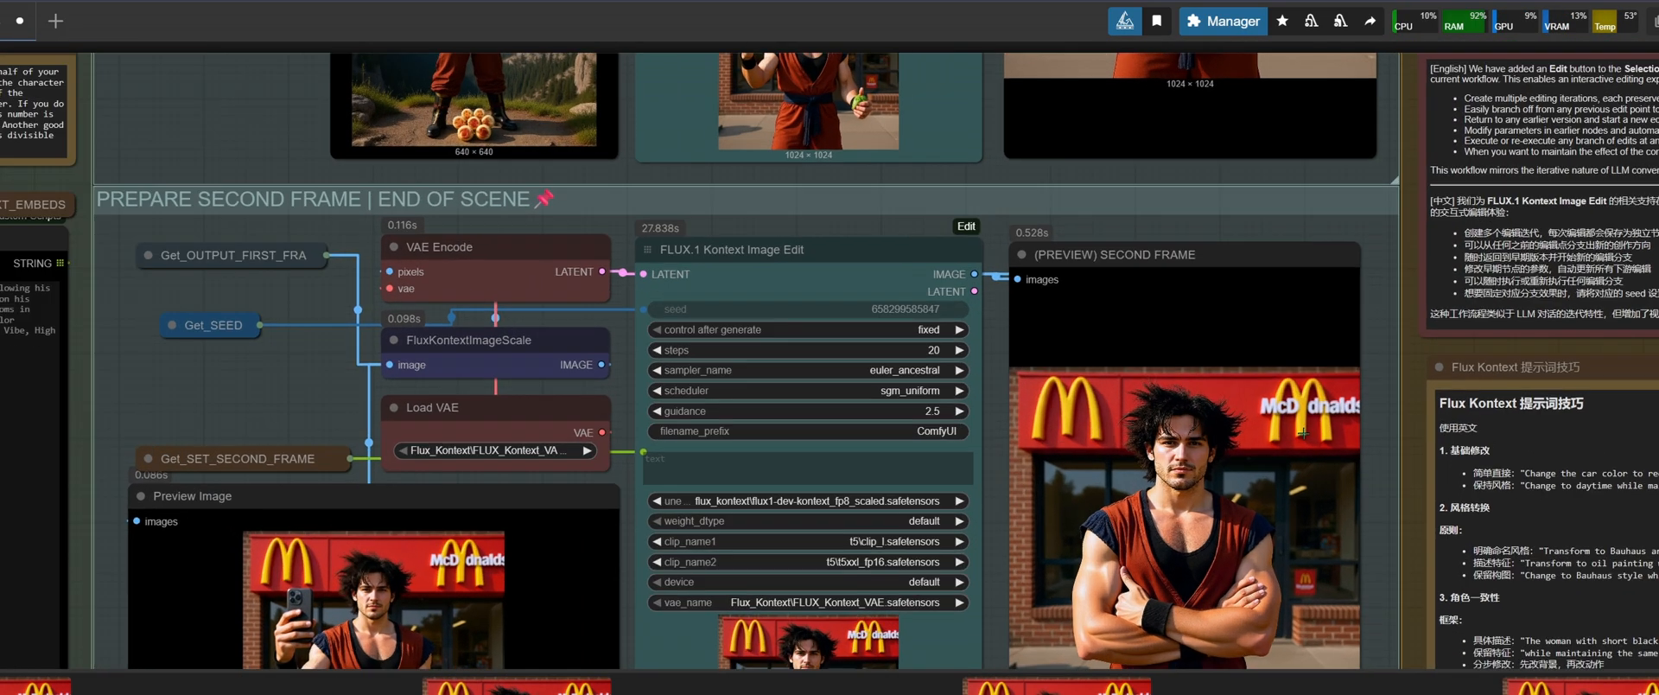
{"action": "scroll", "coordinate": [1305, 370], "scroll_direction": "down", "scroll_amount": 4}
{"action": "scroll", "coordinate": [1305, 89], "scroll_direction": "up", "scroll_amount": 6}
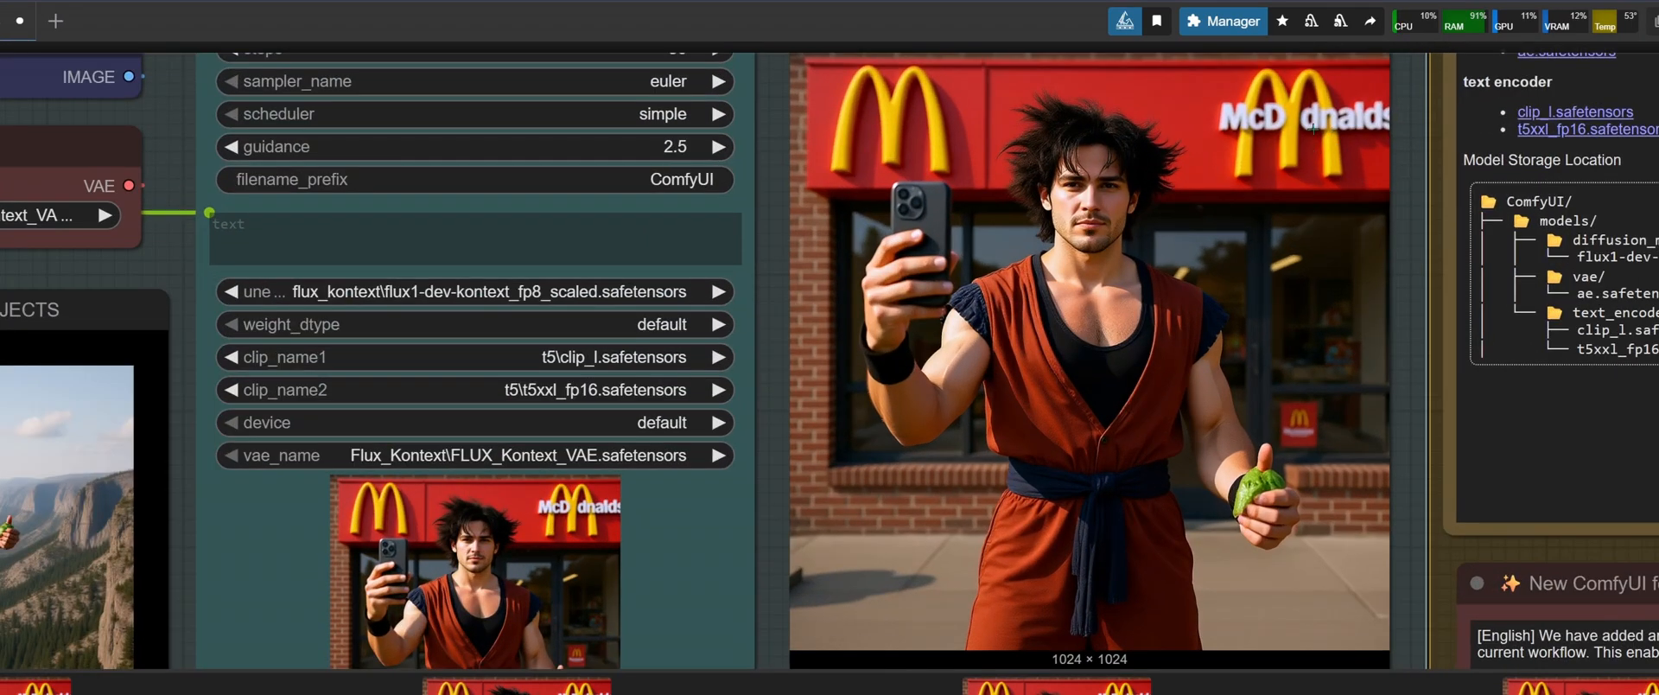
{"action": "scroll", "coordinate": [1312, 129], "scroll_direction": "down", "scroll_amount": 10}
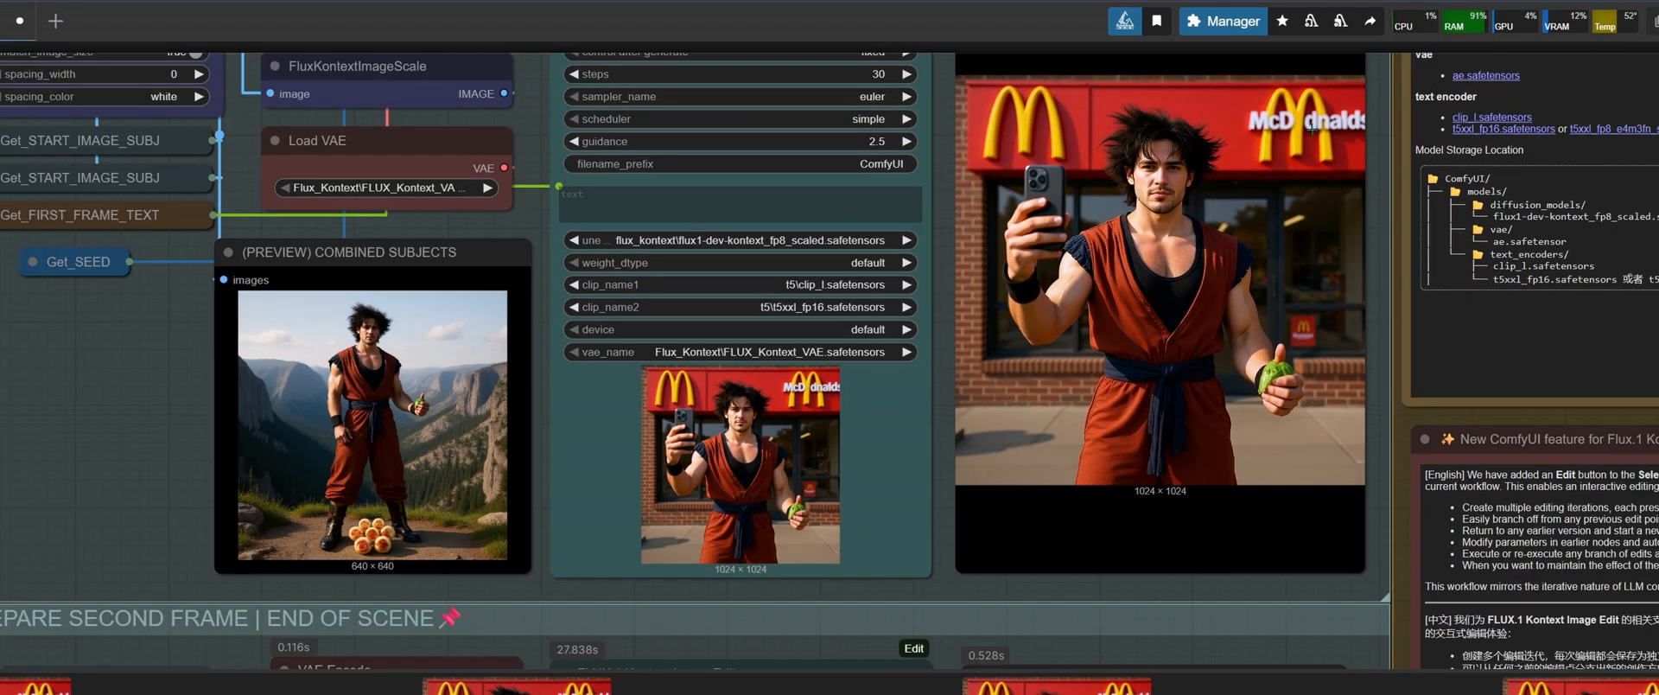
Change the first frame prompt to "Show him standing pov selfie style standing at the grand canyon" and run the workflow
{"action": "scroll", "coordinate": [537, 332], "scroll_direction": "up", "scroll_amount": 6}
{"action": "left_click", "coordinate": [537, 334]}
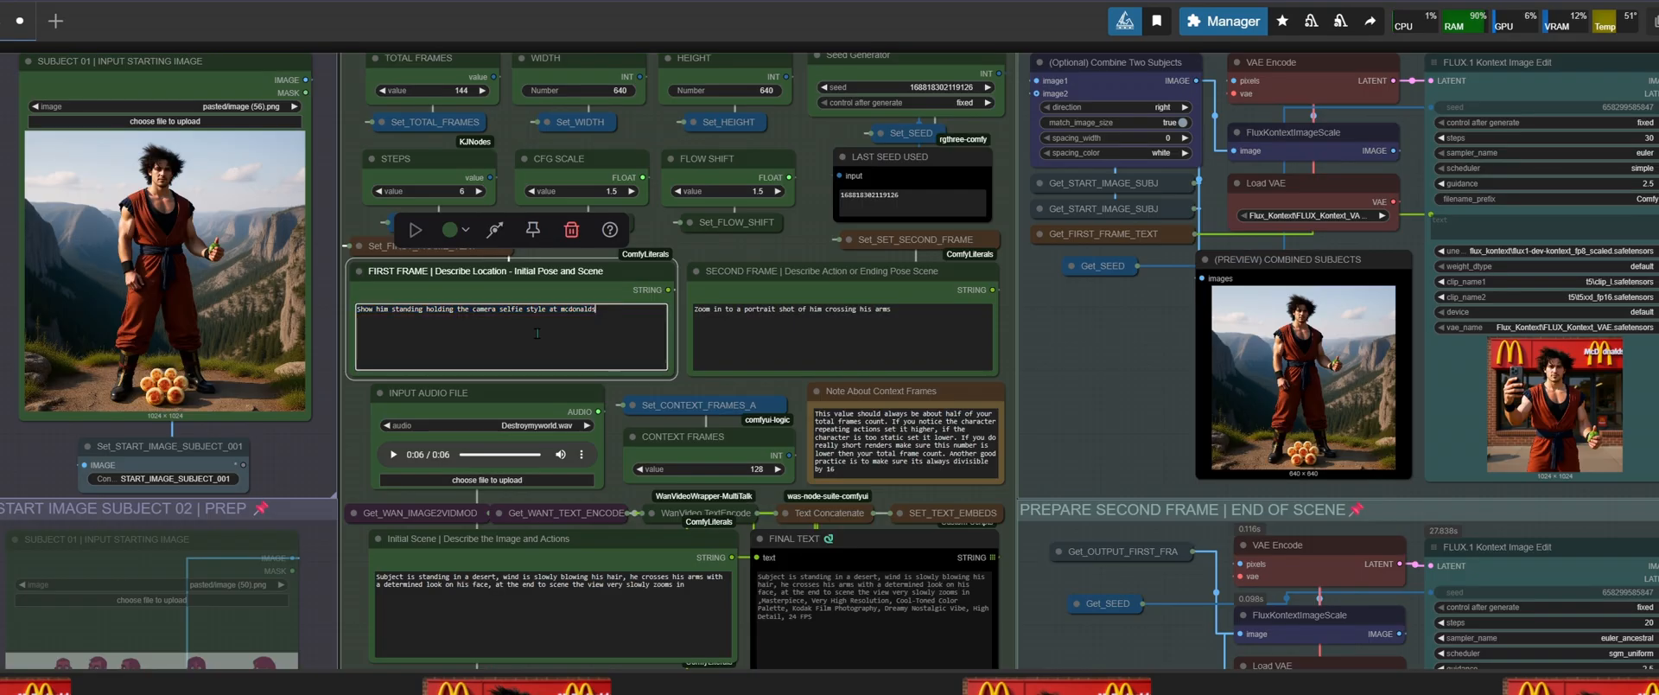
{"action": "key", "text": "ctrl+BackSpace"}
{"action": "key", "text": "ctrl+BackSpace"}
{"action": "key", "text": "ctrl+BackSpace"}
{"action": "key", "text": "ctrl+BackSpace"}
{"action": "key", "text": "ctrl+BackSpace"}
{"action": "key", "text": "ctrl+BackSpace"}
{"action": "key", "text": "ctrl+BackSpace"}
{"action": "type", "text": "poc a selfie style standing at the grand"}
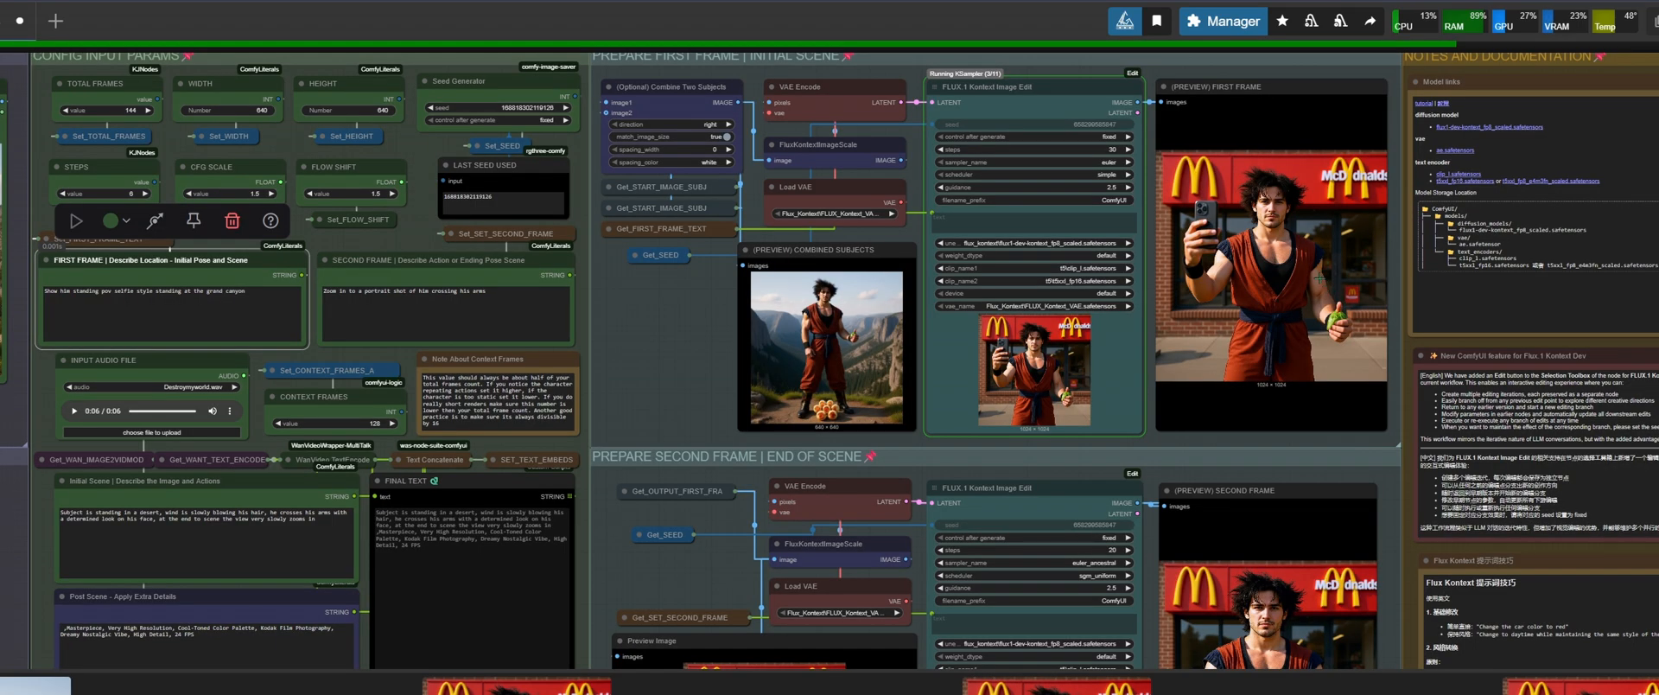
Follow the first frame generation in the FLUX.1 Kontext Image Edit node and inspect the input subject and preview images
{"action": "scroll", "coordinate": [1358, 272], "scroll_direction": "up", "scroll_amount": 4}
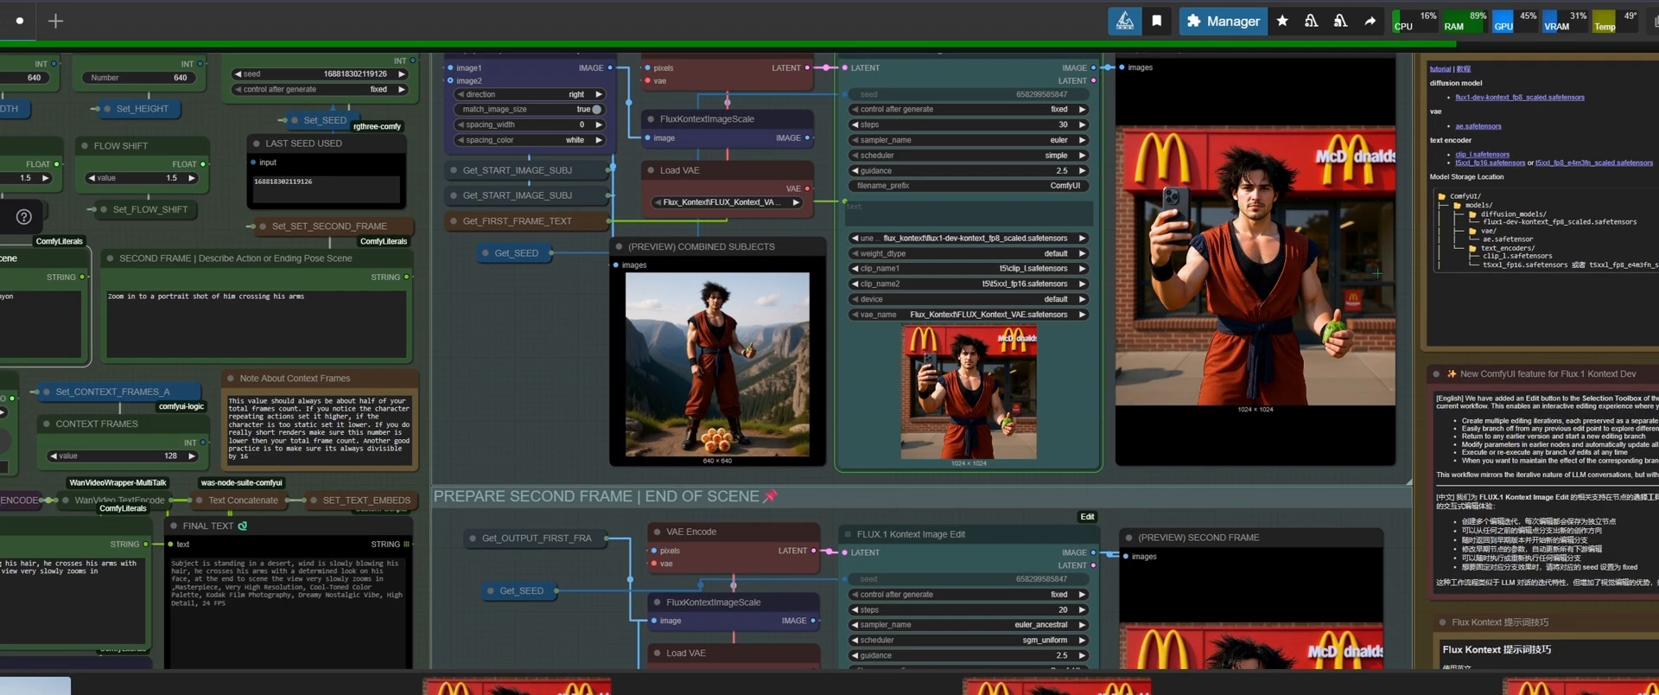
{"action": "scroll", "coordinate": [1358, 272], "scroll_direction": "up", "scroll_amount": 4}
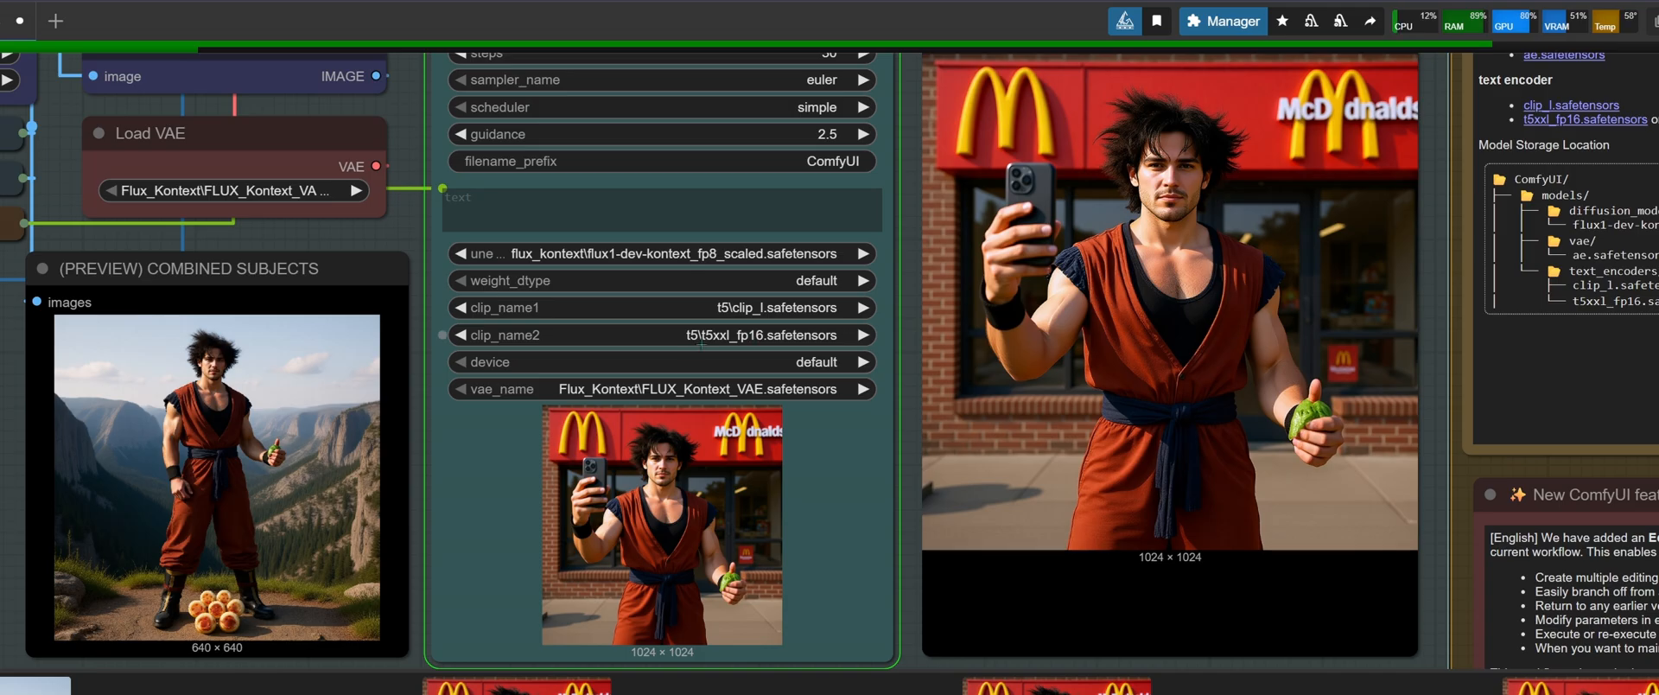
{"action": "scroll", "coordinate": [685, 508], "scroll_direction": "up", "scroll_amount": 4}
{"action": "scroll", "coordinate": [432, 314], "scroll_direction": "down", "scroll_amount": 3}
{"action": "left_click_drag", "start_coordinate": [432, 314], "coordinate": [402, 254]}
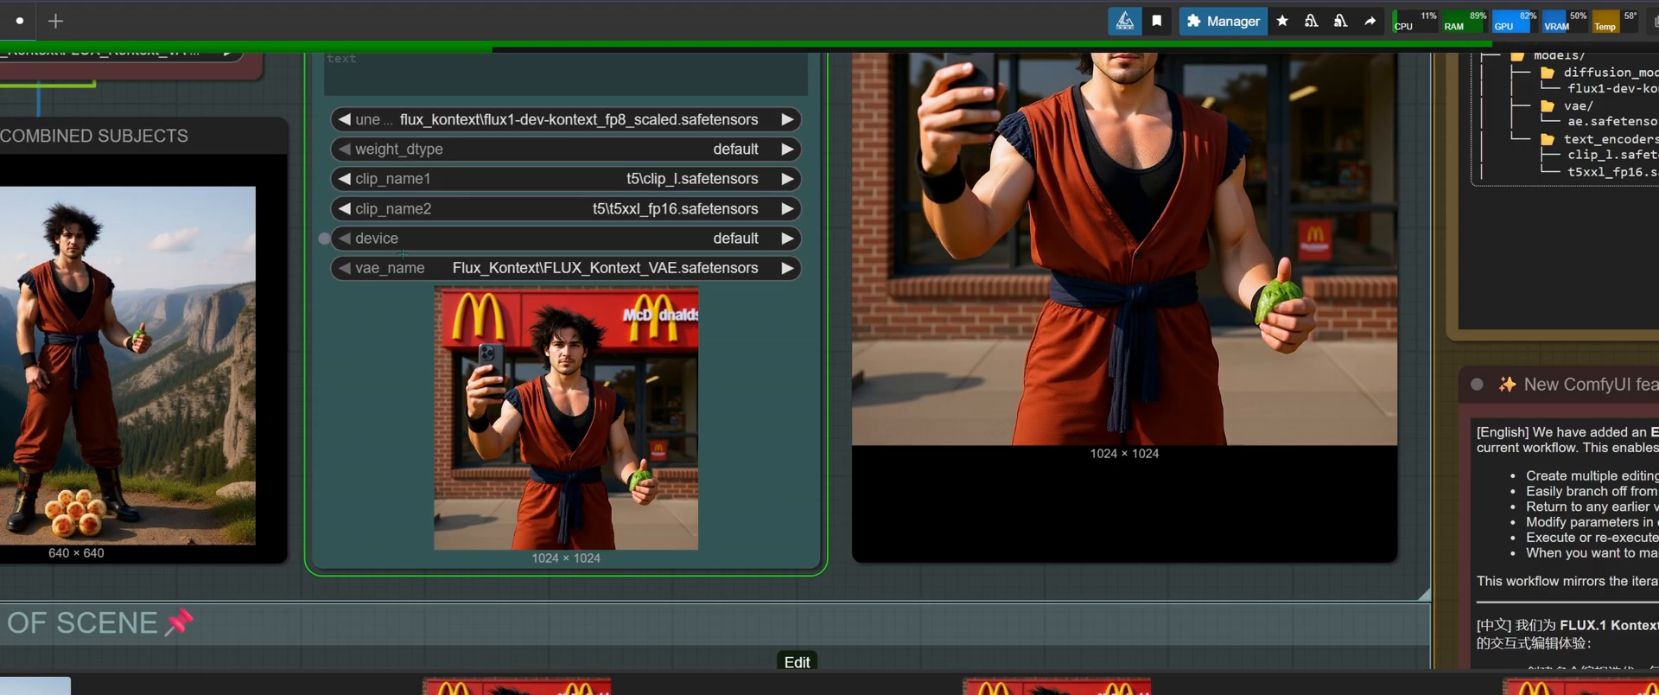
{"action": "scroll", "coordinate": [535, 264], "scroll_direction": "down", "scroll_amount": 2}
{"action": "left_click_drag", "start_coordinate": [133, 275], "coordinate": [179, 404]}
{"action": "scroll", "coordinate": [179, 403], "scroll_direction": "up", "scroll_amount": 4}
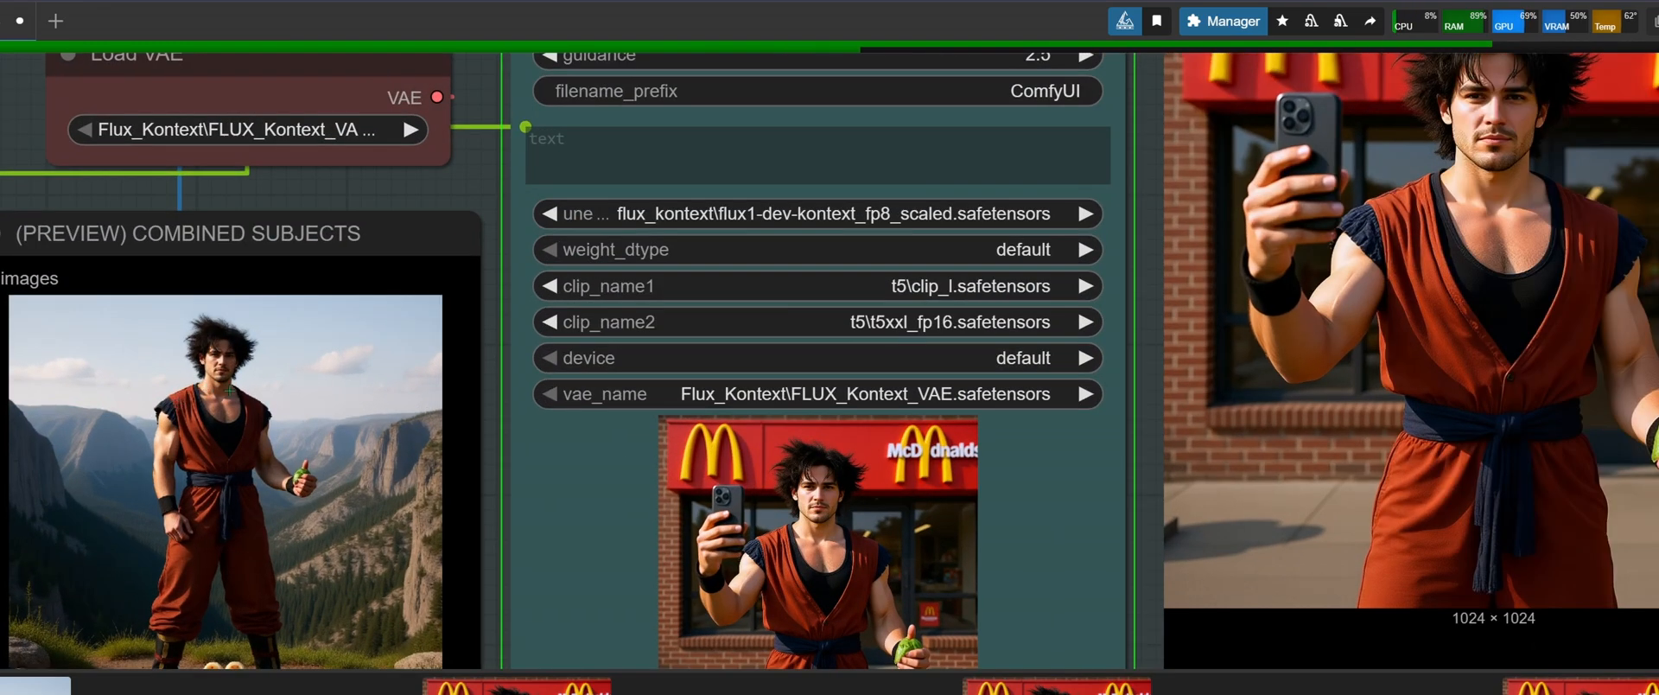
{"action": "scroll", "coordinate": [36, 413], "scroll_direction": "down", "scroll_amount": 5}
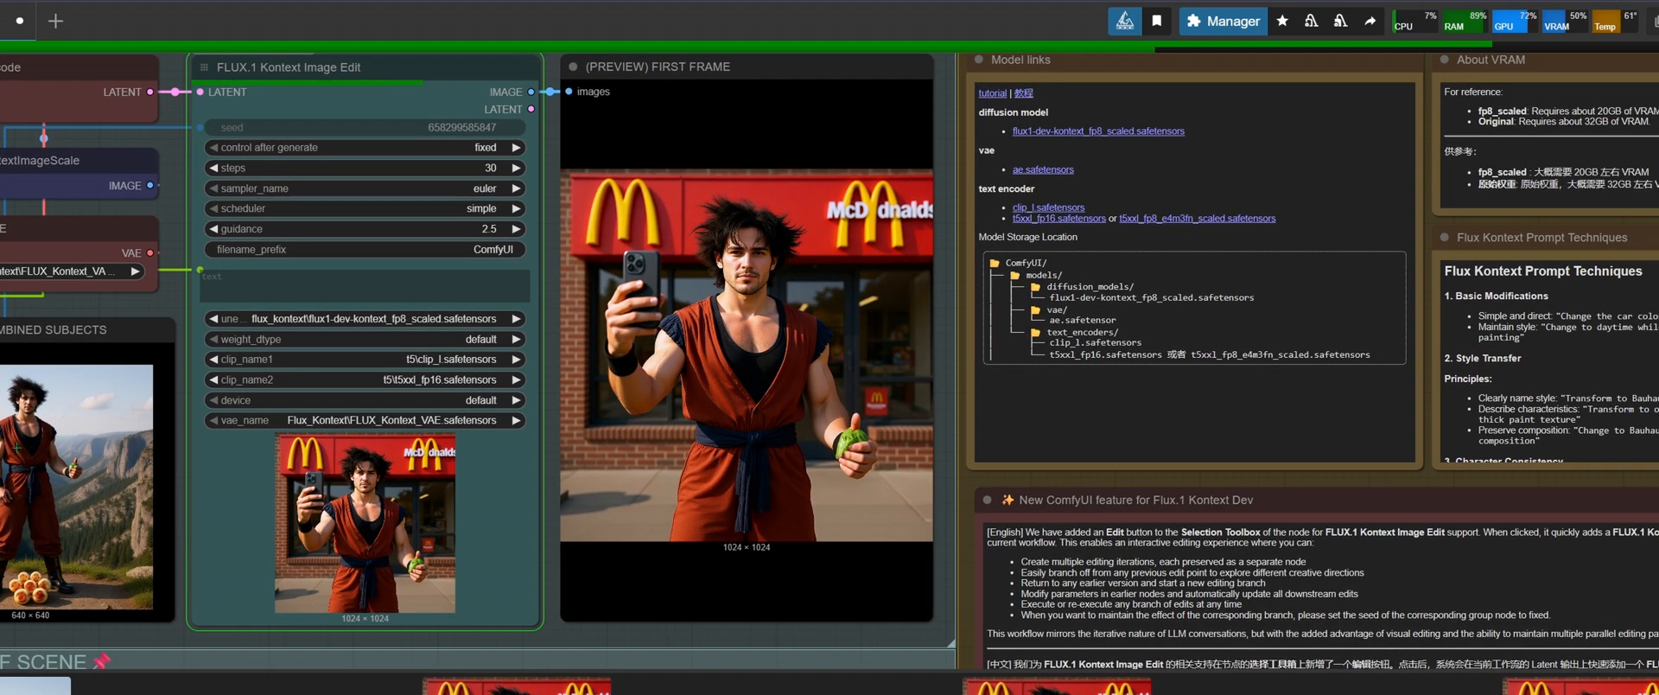
{"action": "left_click_drag", "start_coordinate": [0, 440], "coordinate": [44, 437]}
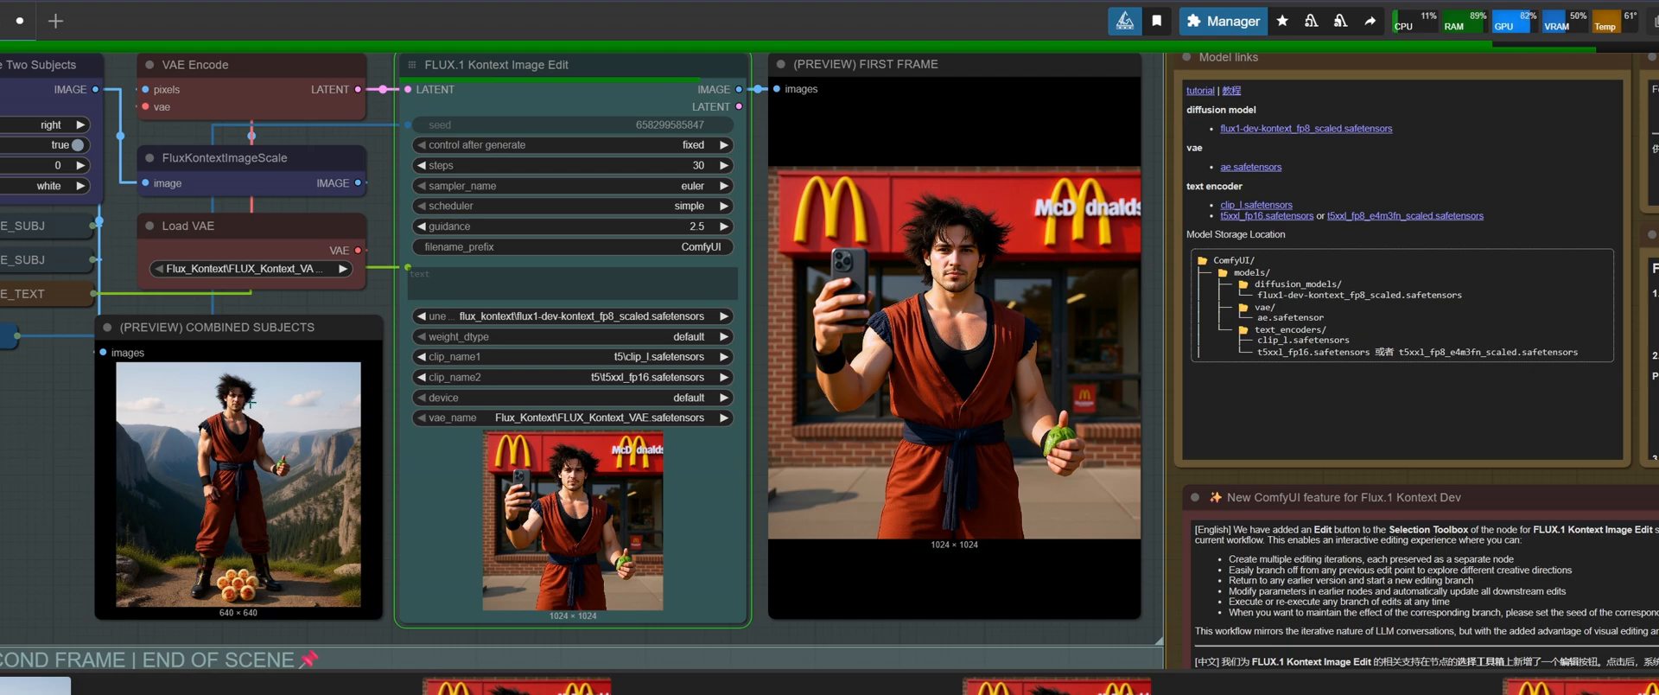
{"action": "scroll", "coordinate": [28, 450], "scroll_direction": "down", "scroll_amount": 5}
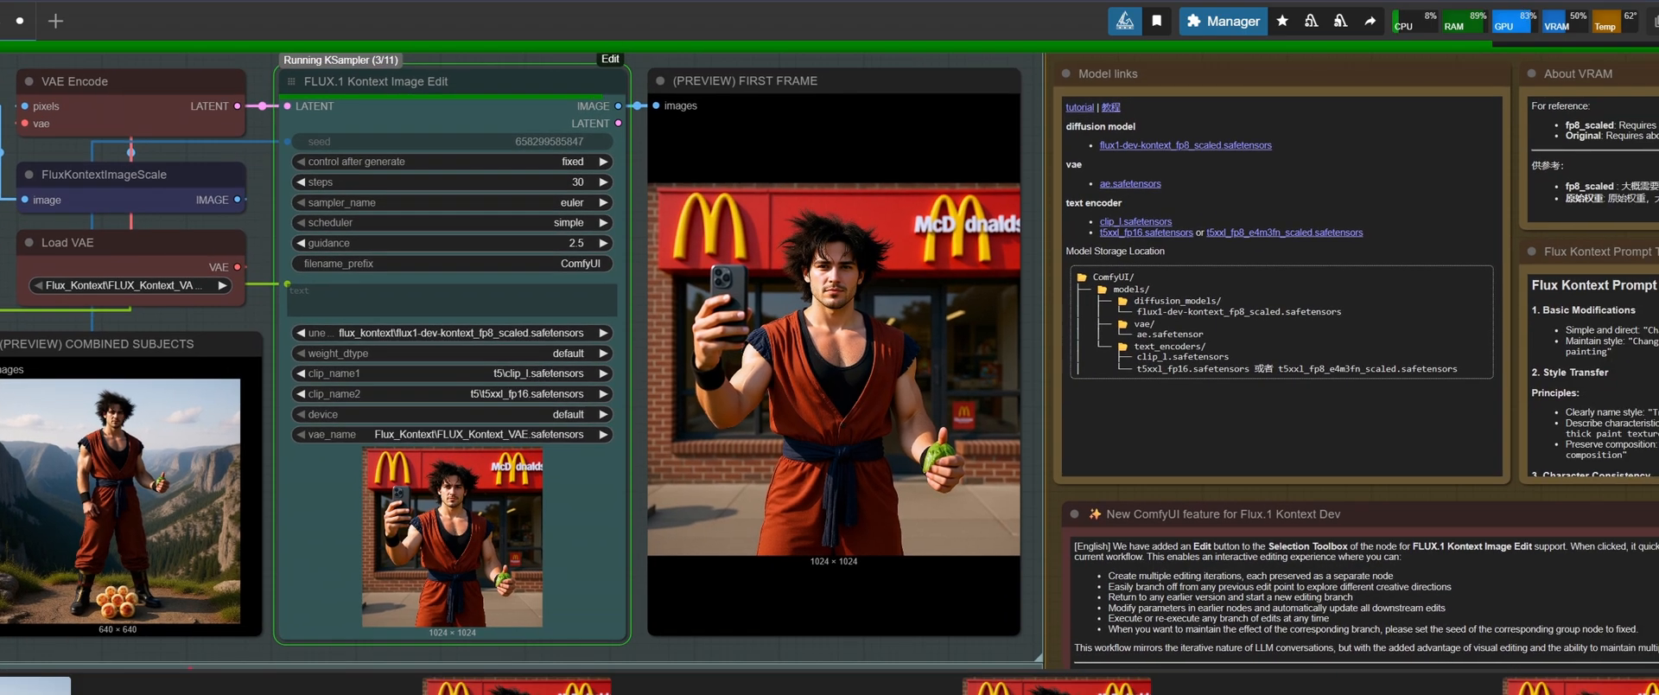
Review the grand canyon prompt against the generated first frame while the second frame renders
{"action": "scroll", "coordinate": [288, 405], "scroll_direction": "up", "scroll_amount": 8}
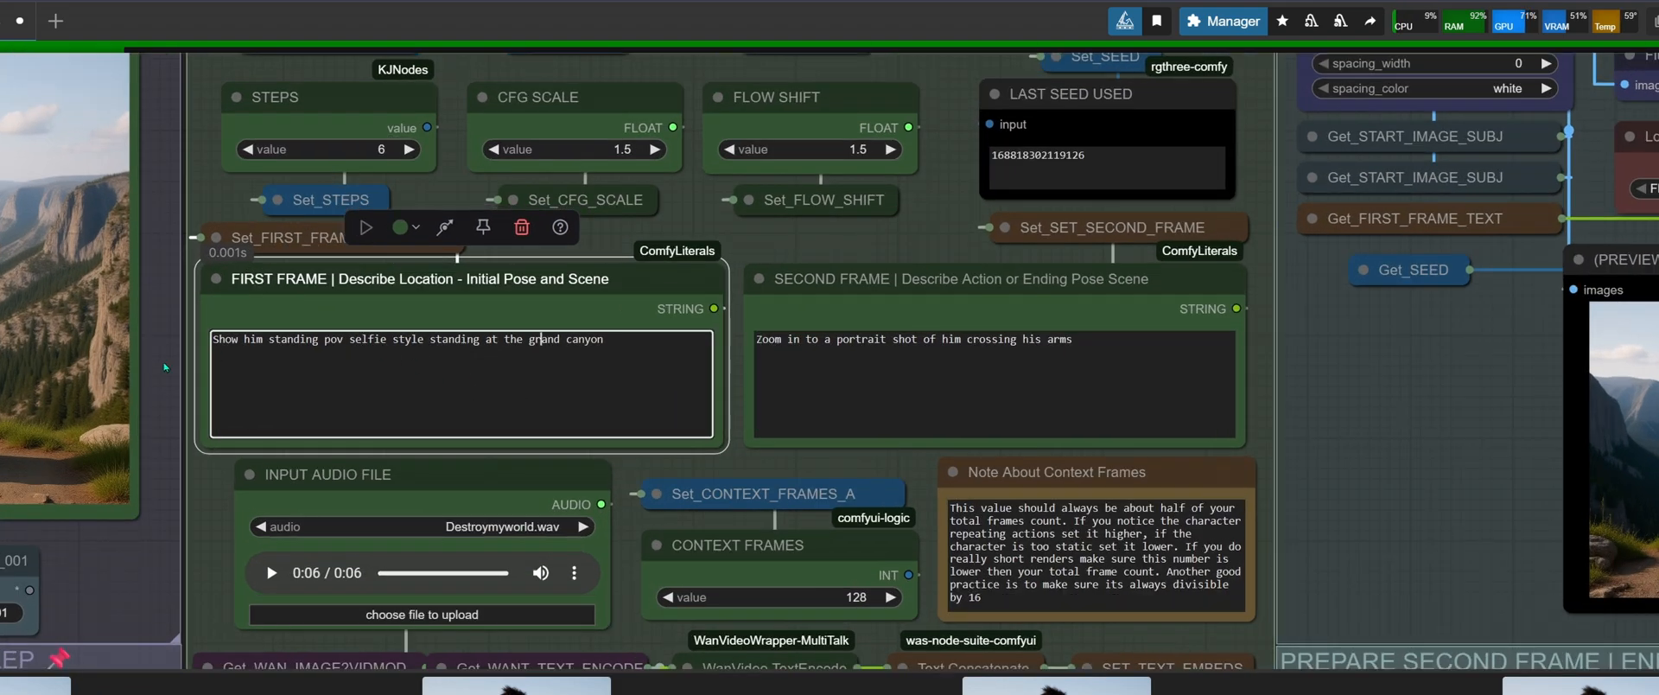
{"action": "scroll", "coordinate": [52, 327], "scroll_direction": "down", "scroll_amount": 5}
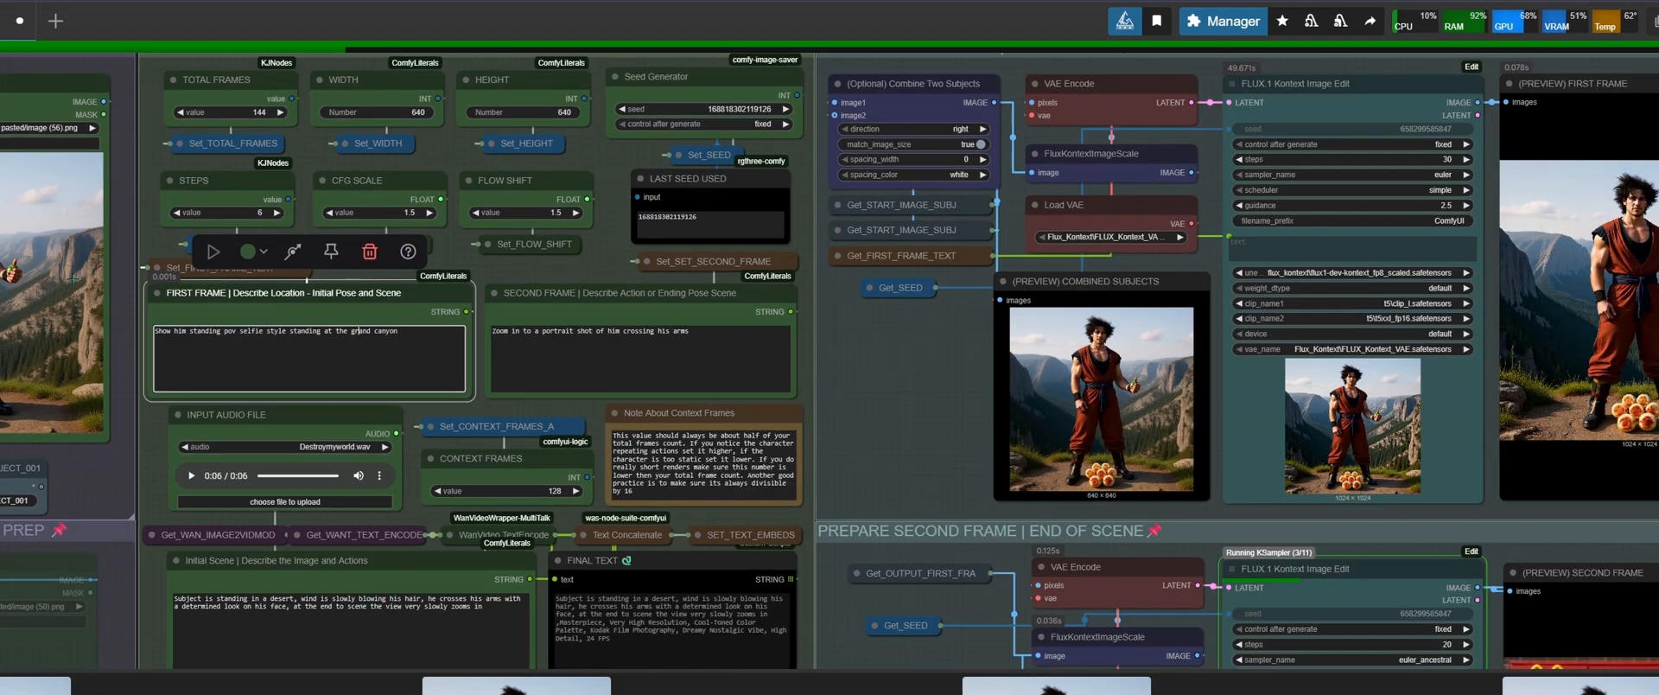
{"action": "scroll", "coordinate": [296, 331], "scroll_direction": "up", "scroll_amount": 5}
{"action": "scroll", "coordinate": [605, 372], "scroll_direction": "down", "scroll_amount": 5}
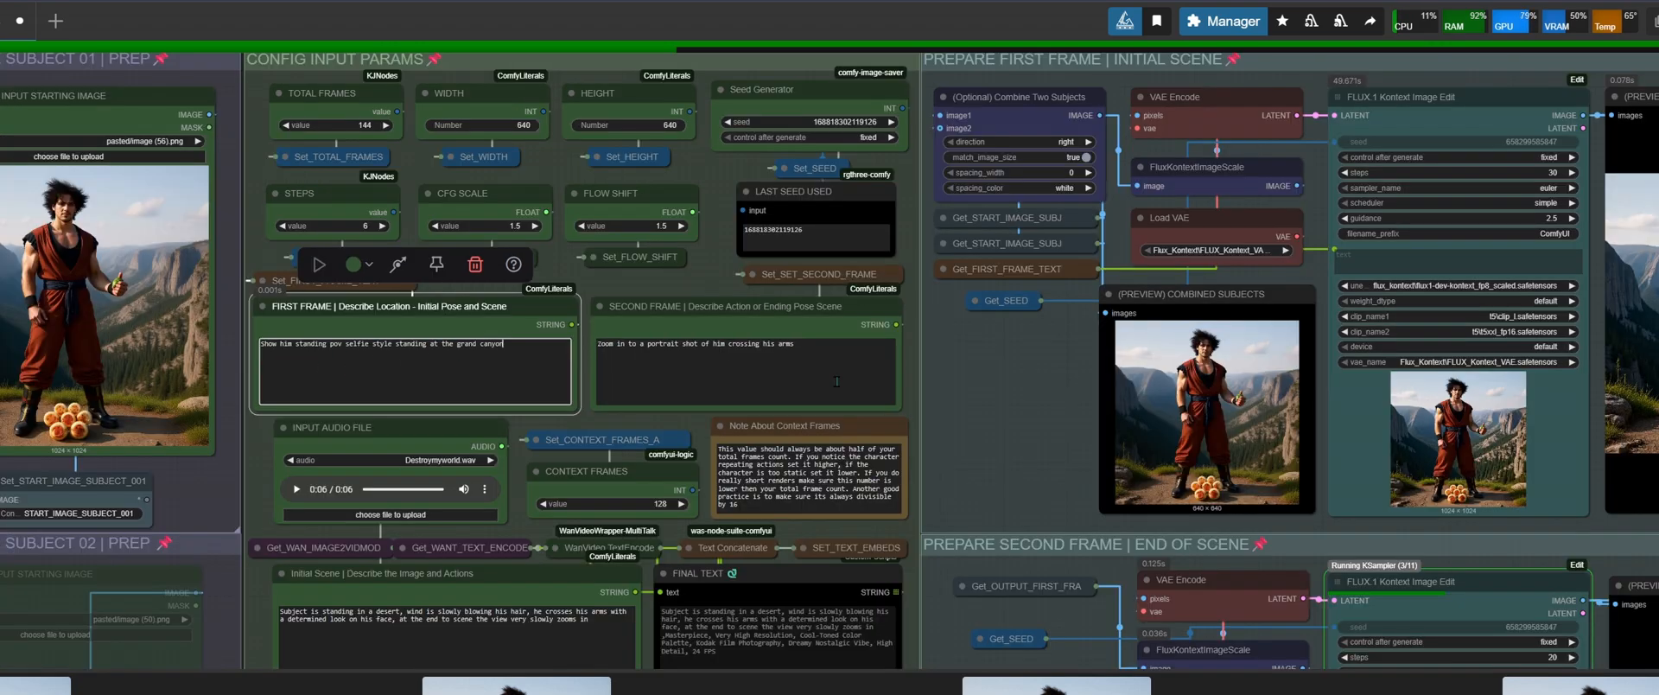
{"action": "scroll", "coordinate": [1178, 441], "scroll_direction": "down", "scroll_amount": 4}
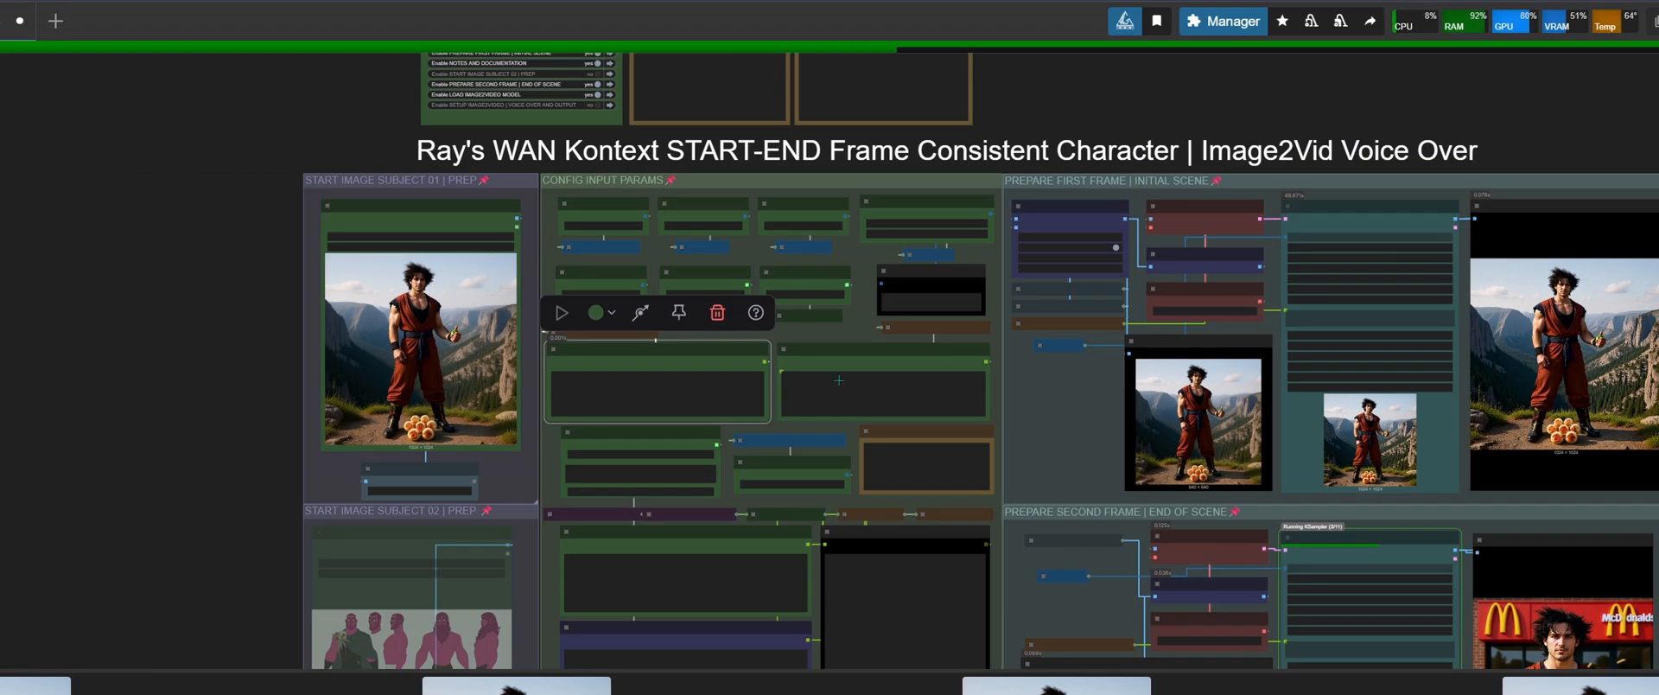
Replace "grand canyon" with "north pole" in the first frame prompt and run the workflow
{"action": "scroll", "coordinate": [674, 368], "scroll_direction": "up", "scroll_amount": 5}
{"action": "left_click", "coordinate": [857, 393]}
{"action": "key", "text": "BackSpace"}
{"action": "key", "text": "BackSpace"}
{"action": "key", "text": "BackSpace"}
{"action": "key", "text": "BackSpace"}
{"action": "key", "text": "BackSpace"}
{"action": "key", "text": "BackSpace"}
{"action": "key", "text": "BackSpace"}
{"action": "key", "text": "BackSpace"}
{"action": "key", "text": "BackSpace"}
{"action": "key", "text": "BackSpace"}
{"action": "key", "text": "BackSpace"}
{"action": "key", "text": "BackSpace"}
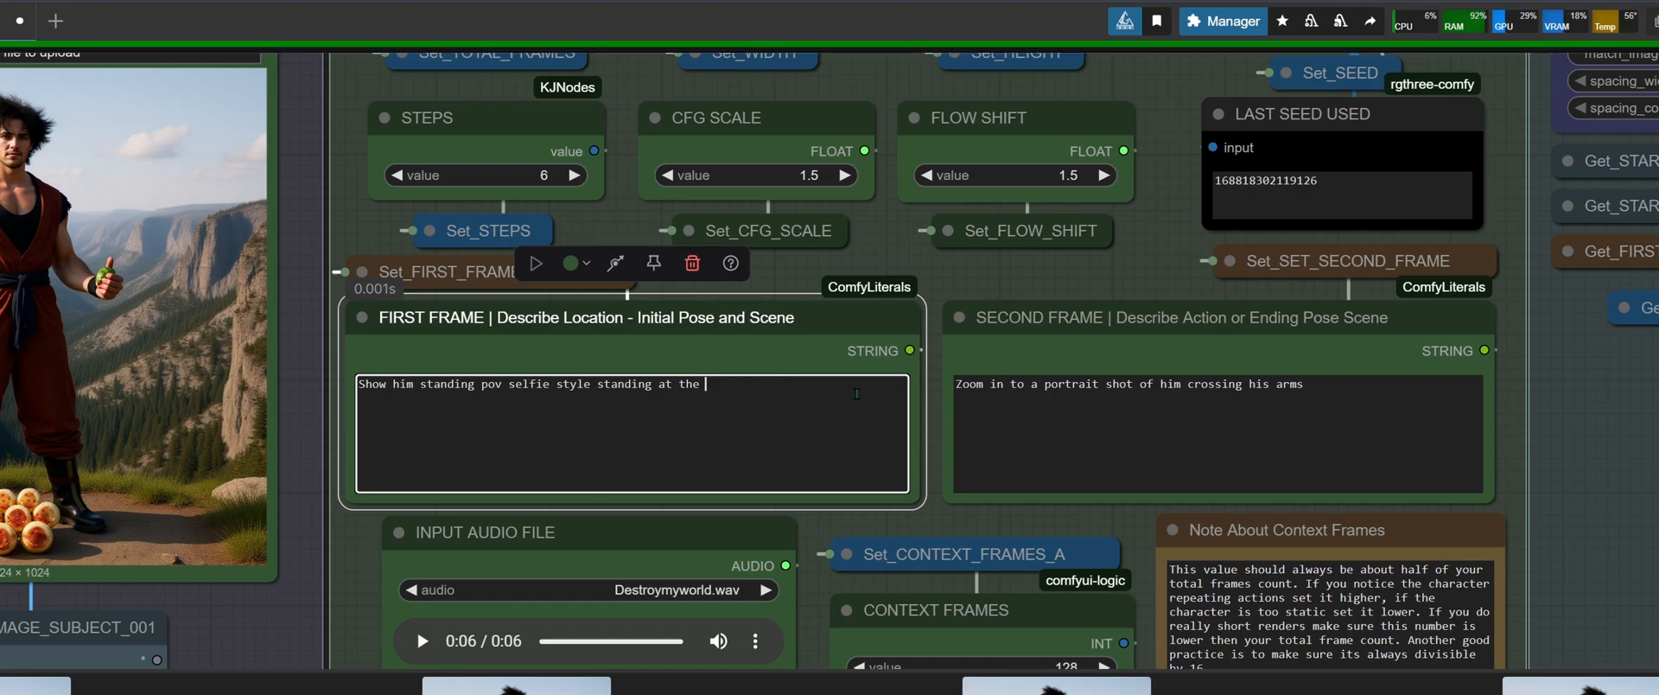
{"action": "type", "text": "north pols"}
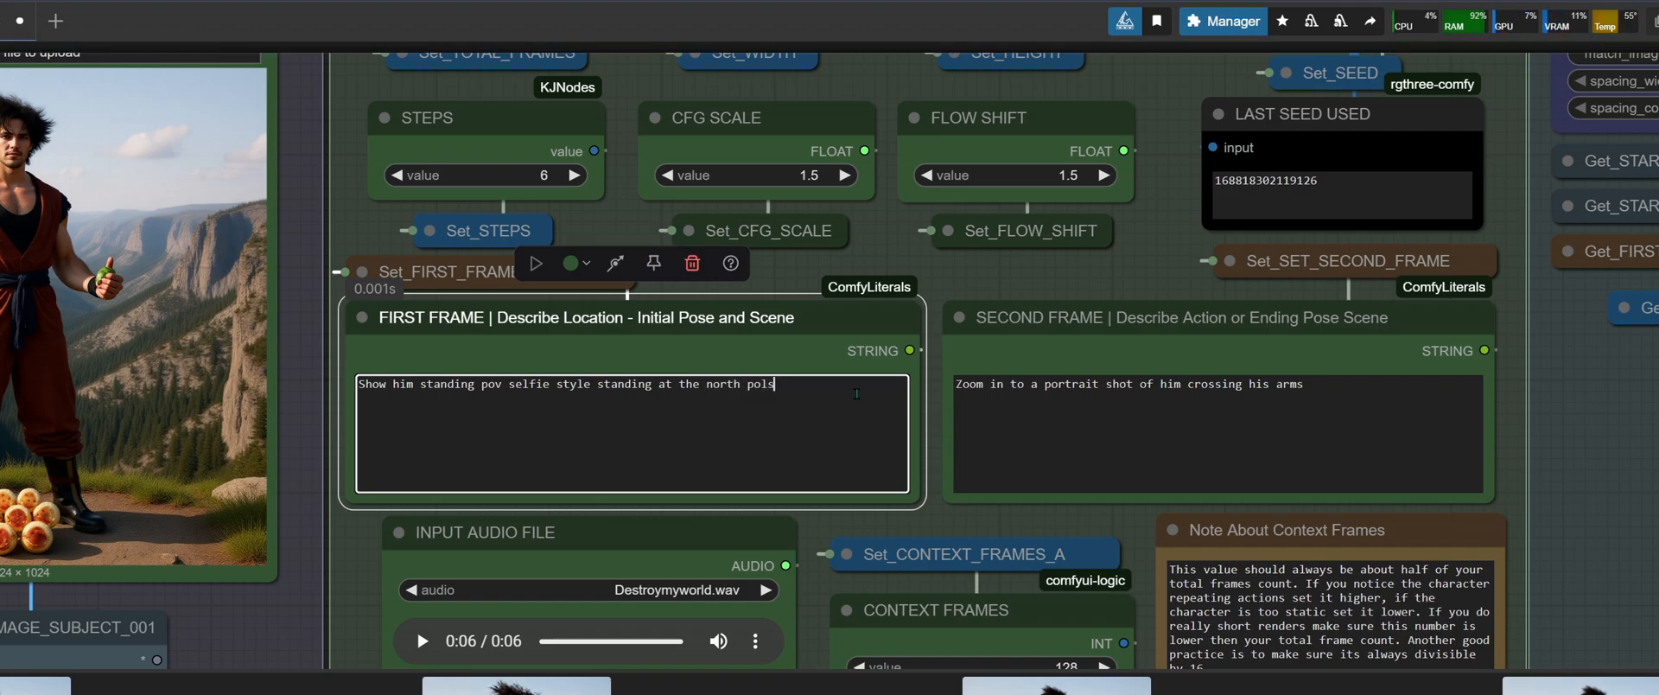
{"action": "type", "text": "e"}
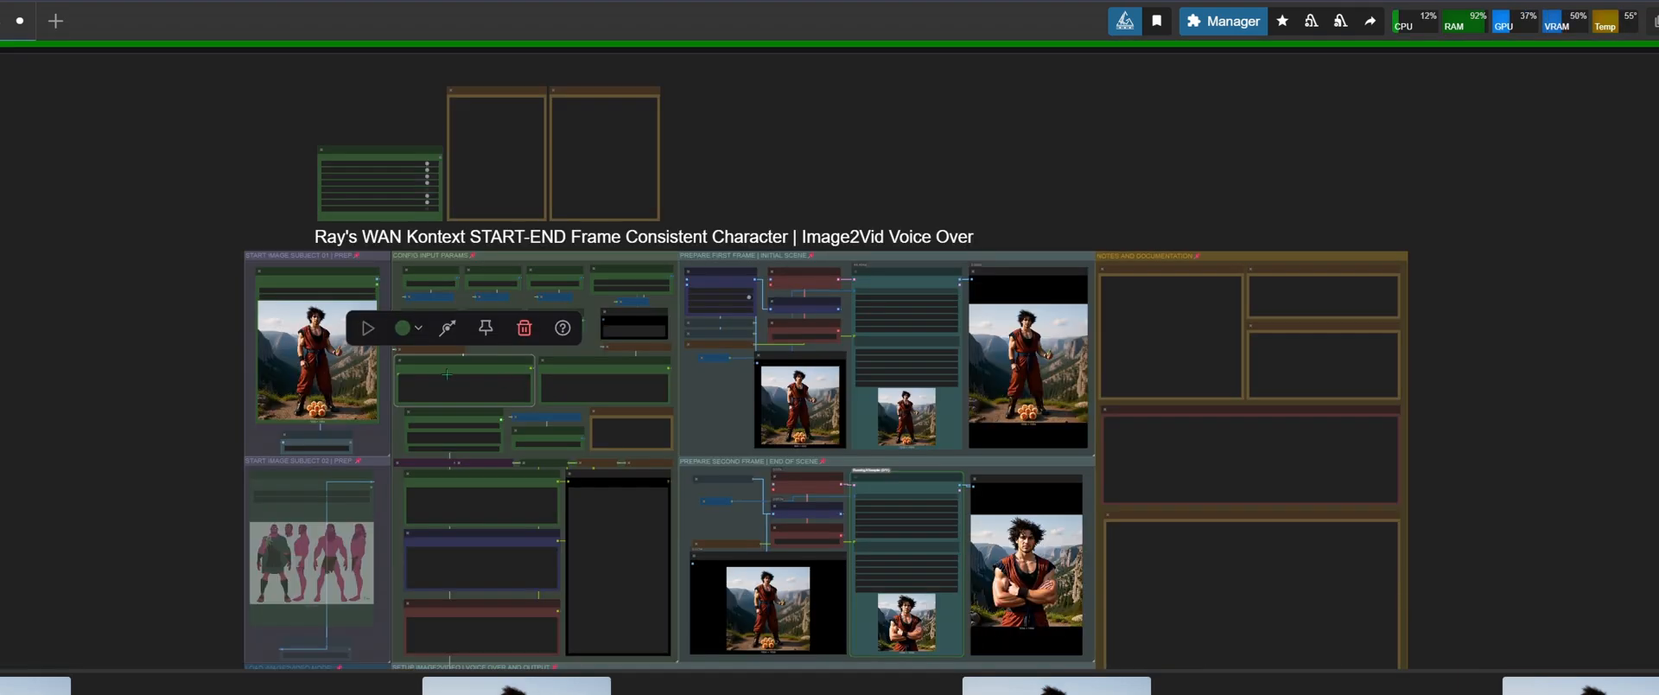
Reword the first frame prompt to "Show him standing pov selfie style, change the background to winter at the north pole" and run the workflow
{"action": "scroll", "coordinate": [516, 374], "scroll_direction": "up", "scroll_amount": 13}
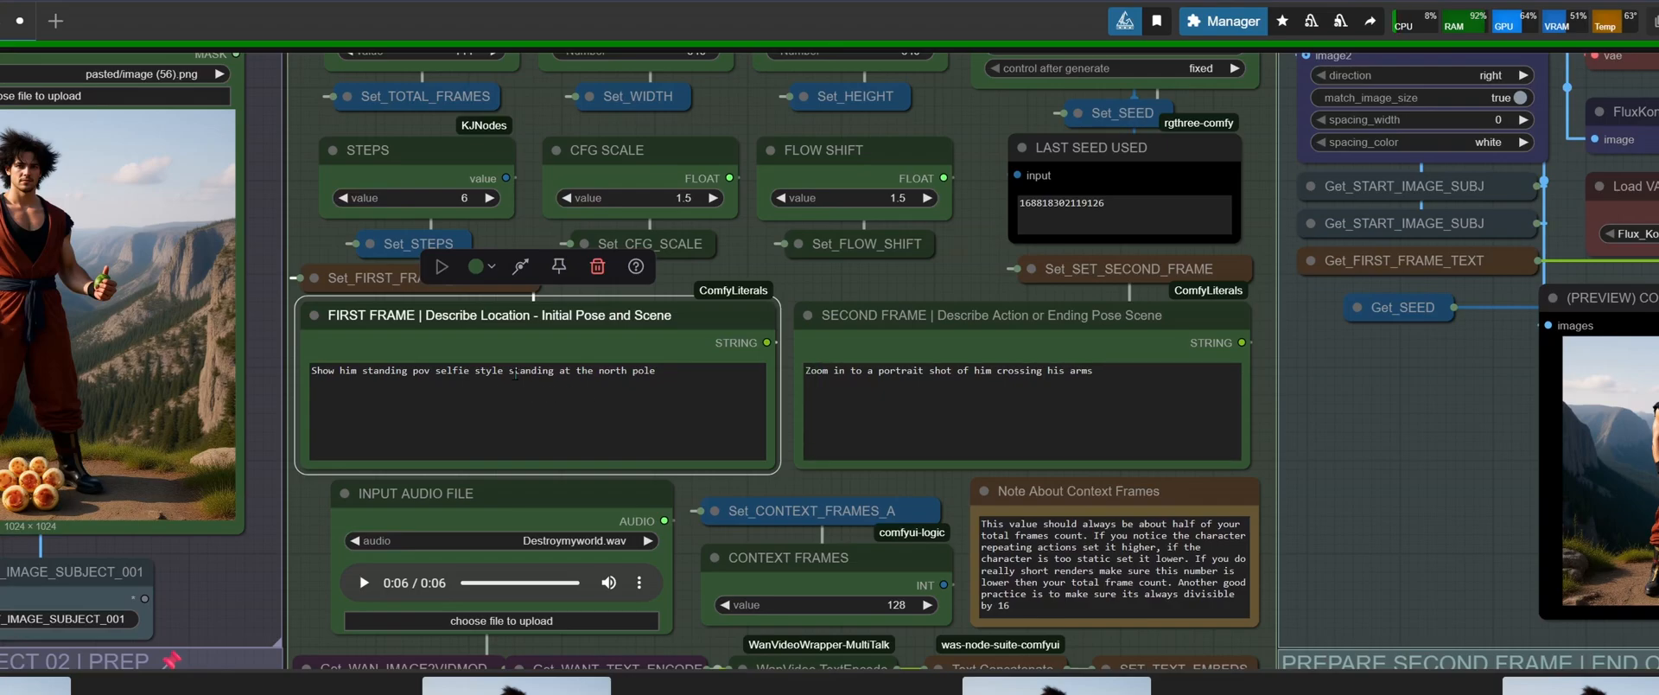
{"action": "scroll", "coordinate": [1190, 394], "scroll_direction": "down", "scroll_amount": 9}
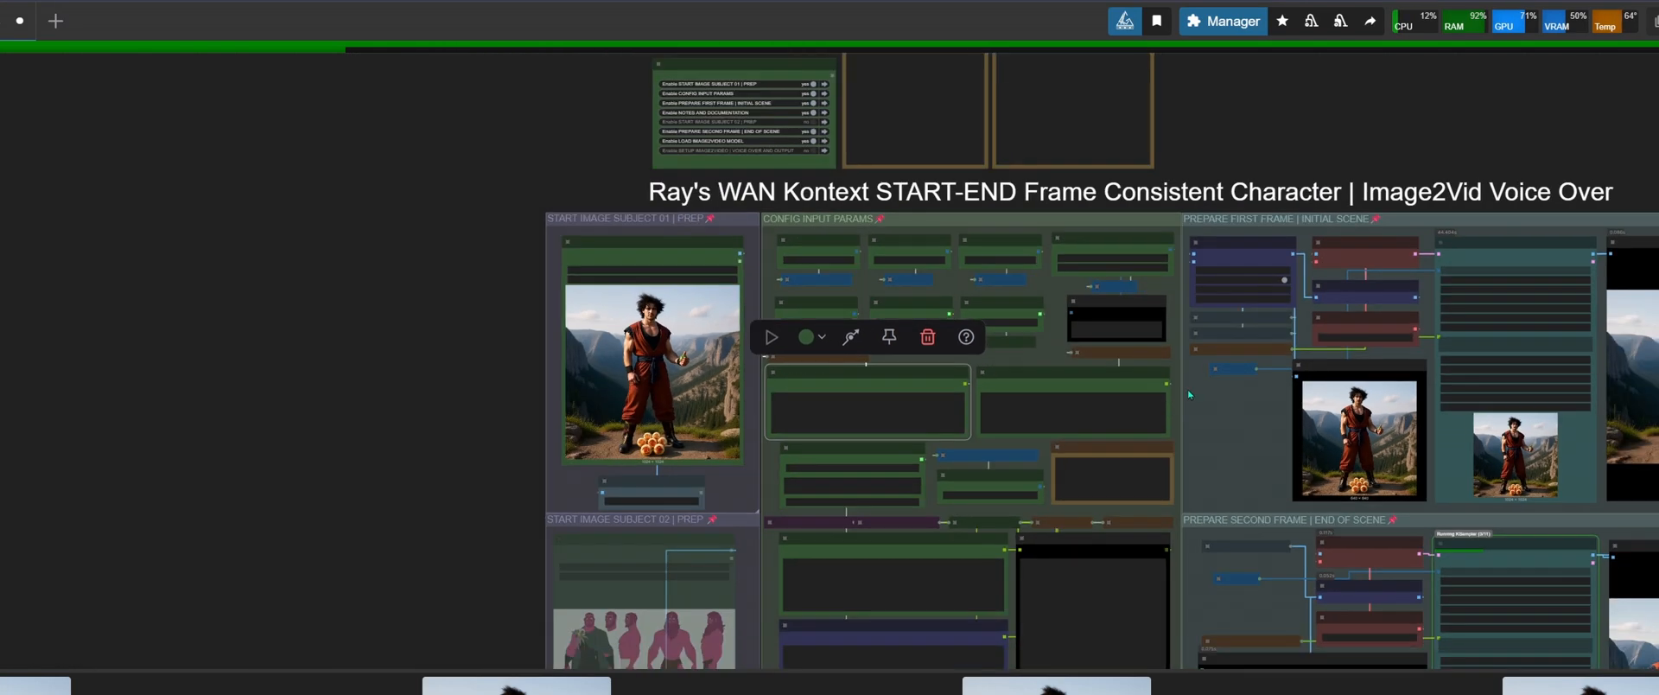
{"action": "scroll", "coordinate": [867, 391], "scroll_direction": "up", "scroll_amount": 9}
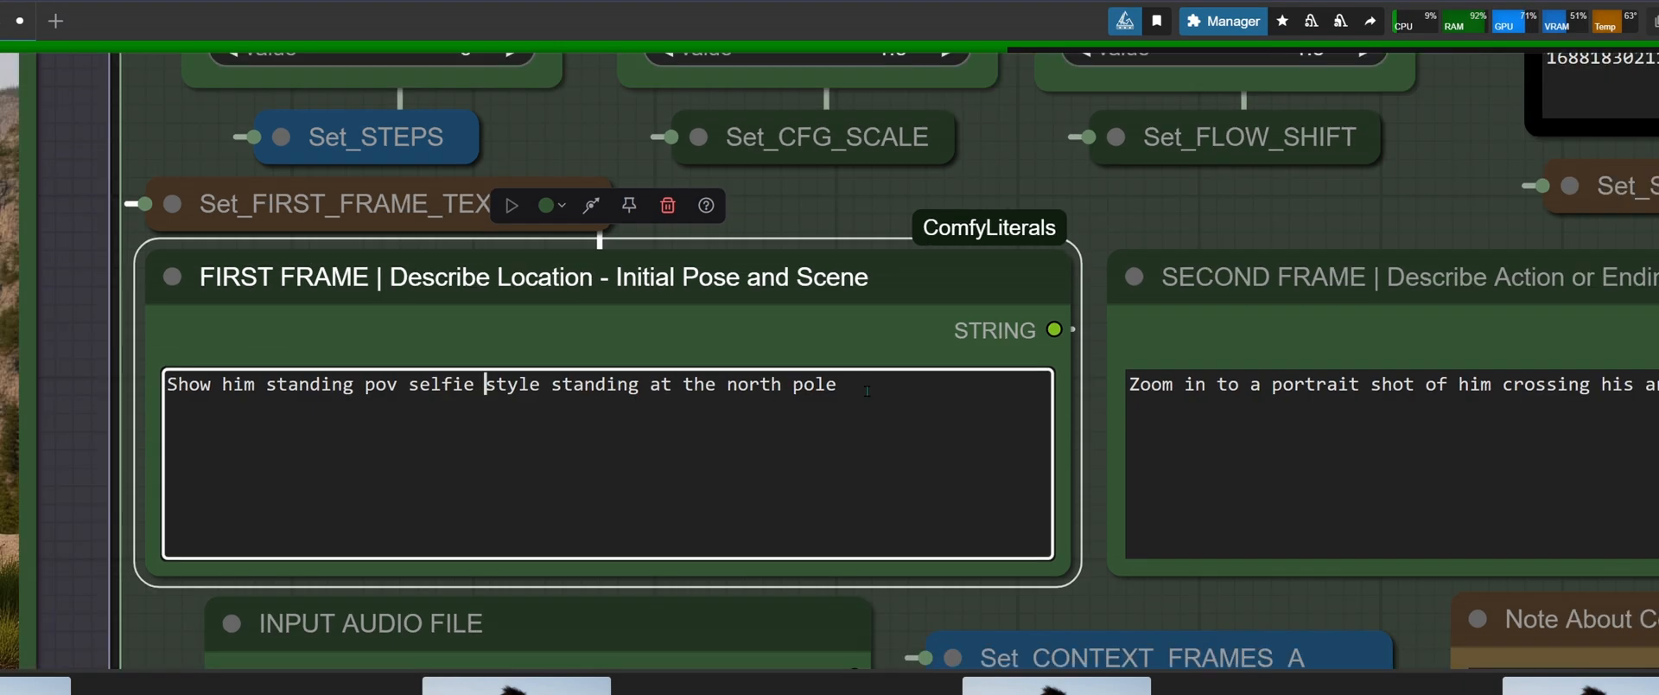
{"action": "left_click", "coordinate": [867, 391]}
{"action": "left_click", "coordinate": [629, 387]}
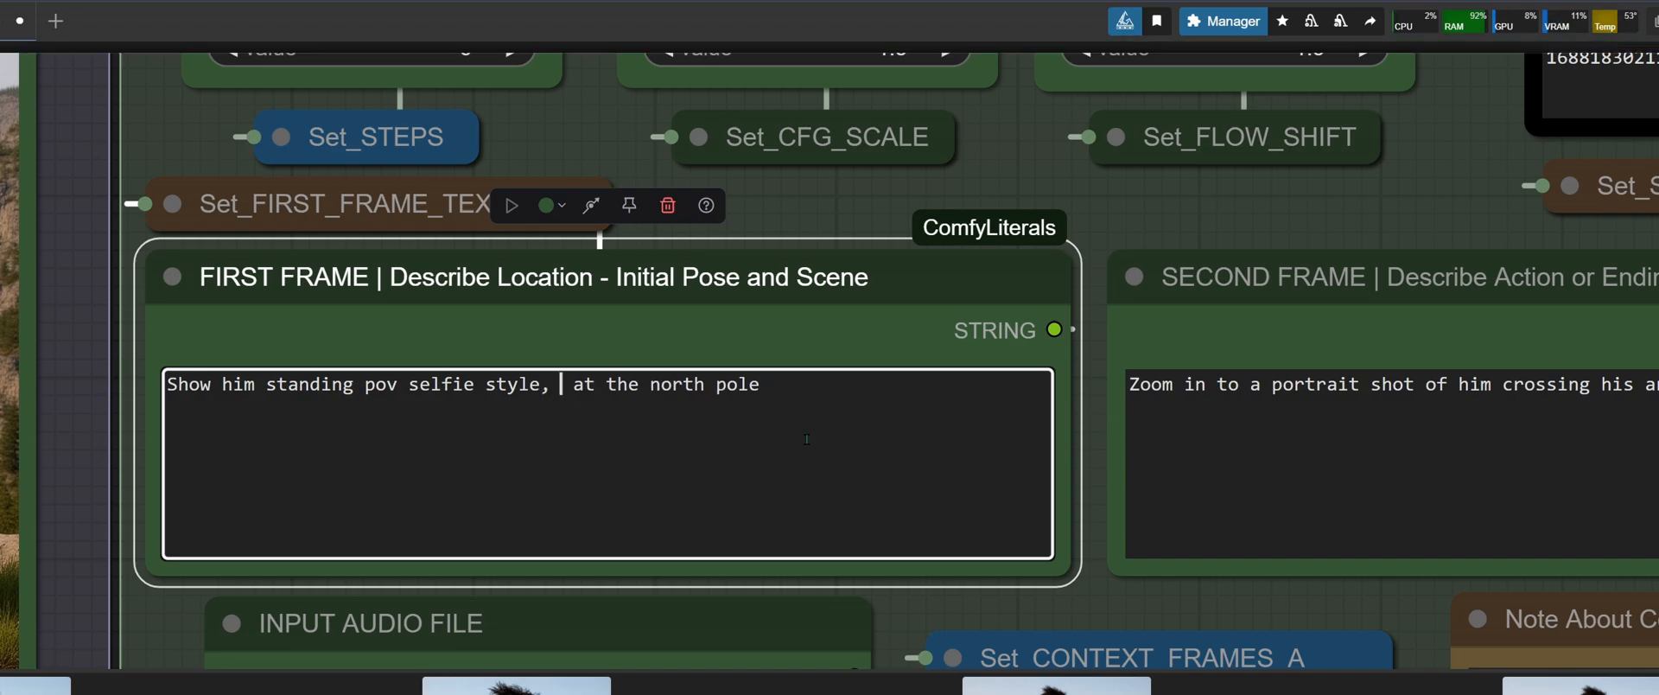
{"action": "type", "text": "c"}
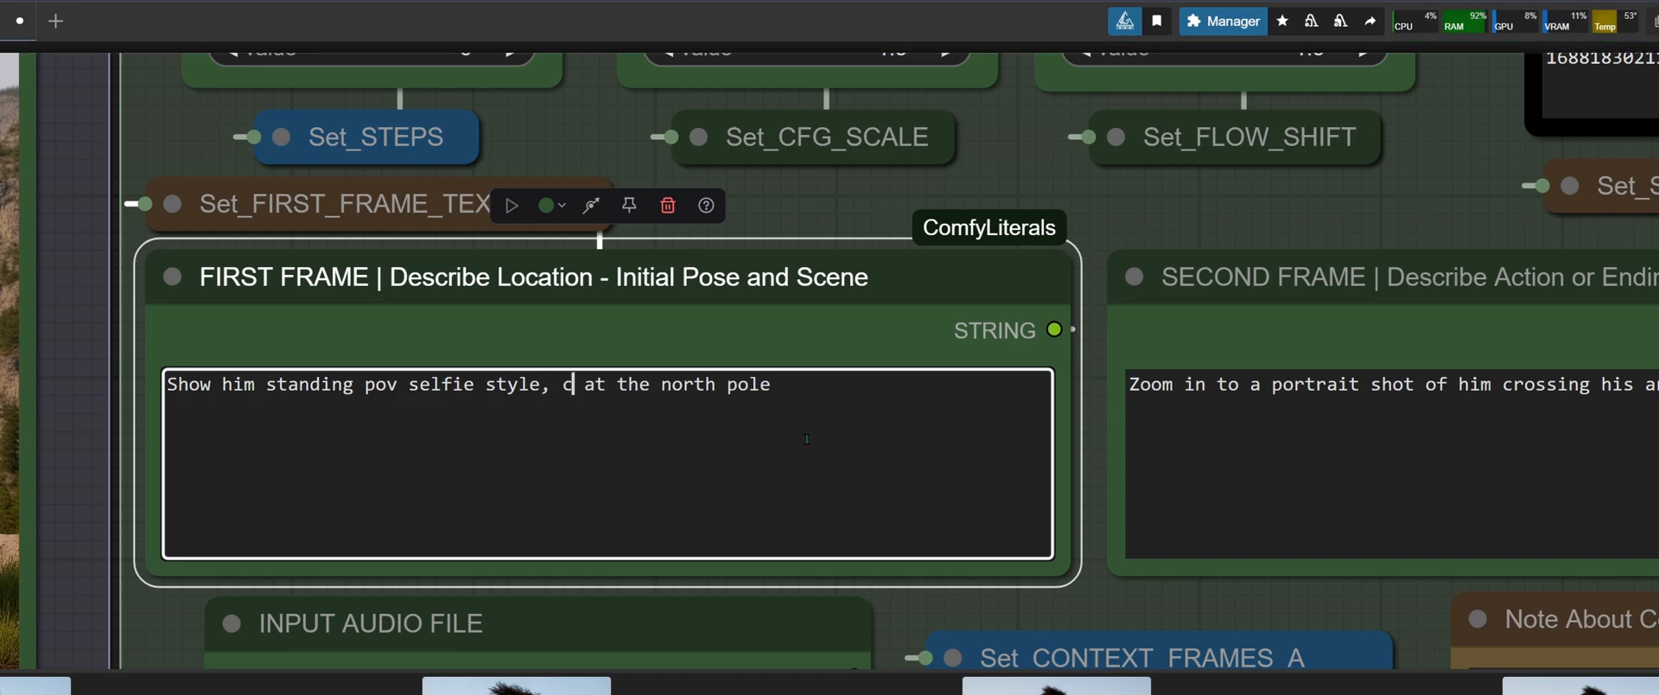
{"action": "type", "text": "hange the "}
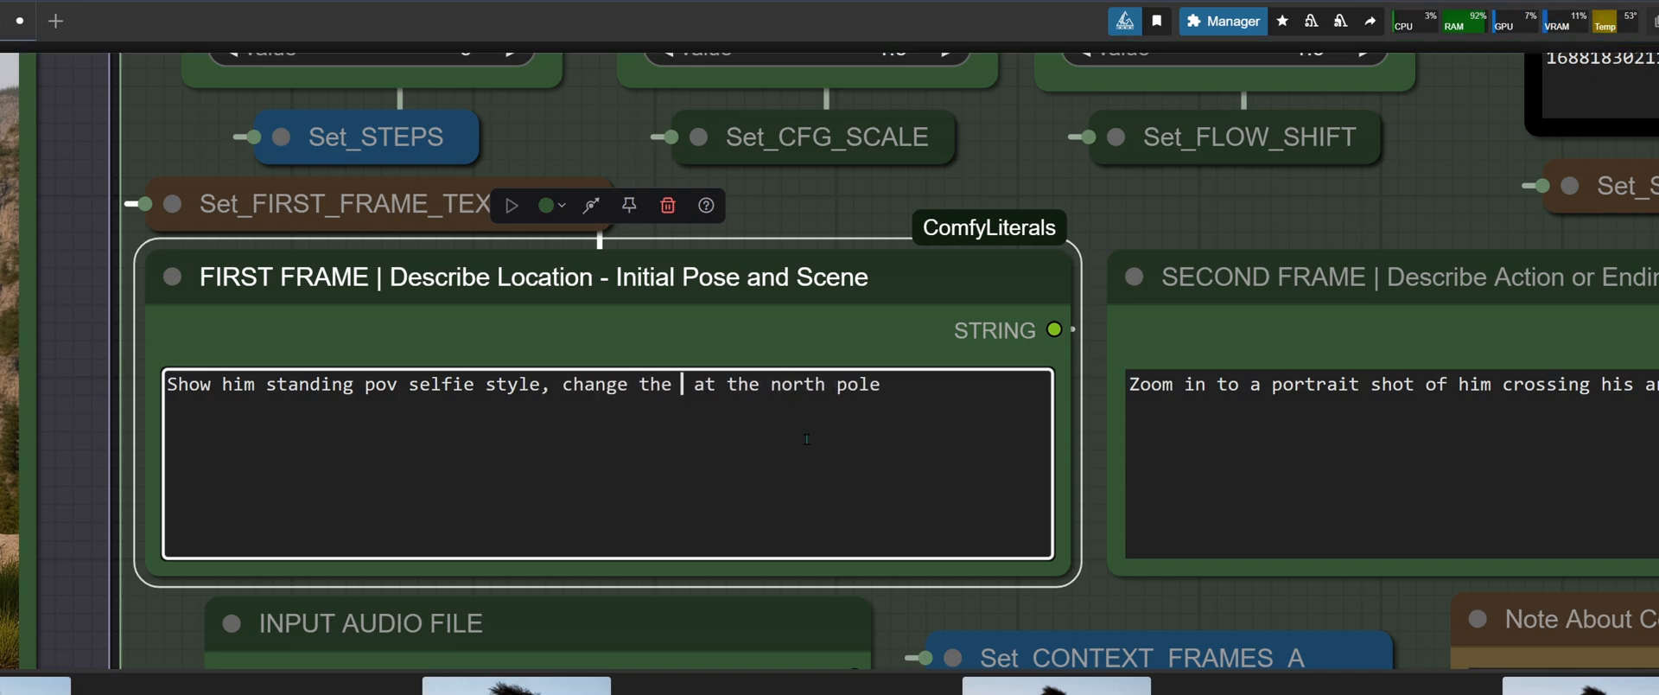
{"action": "type", "text": "backgou"}
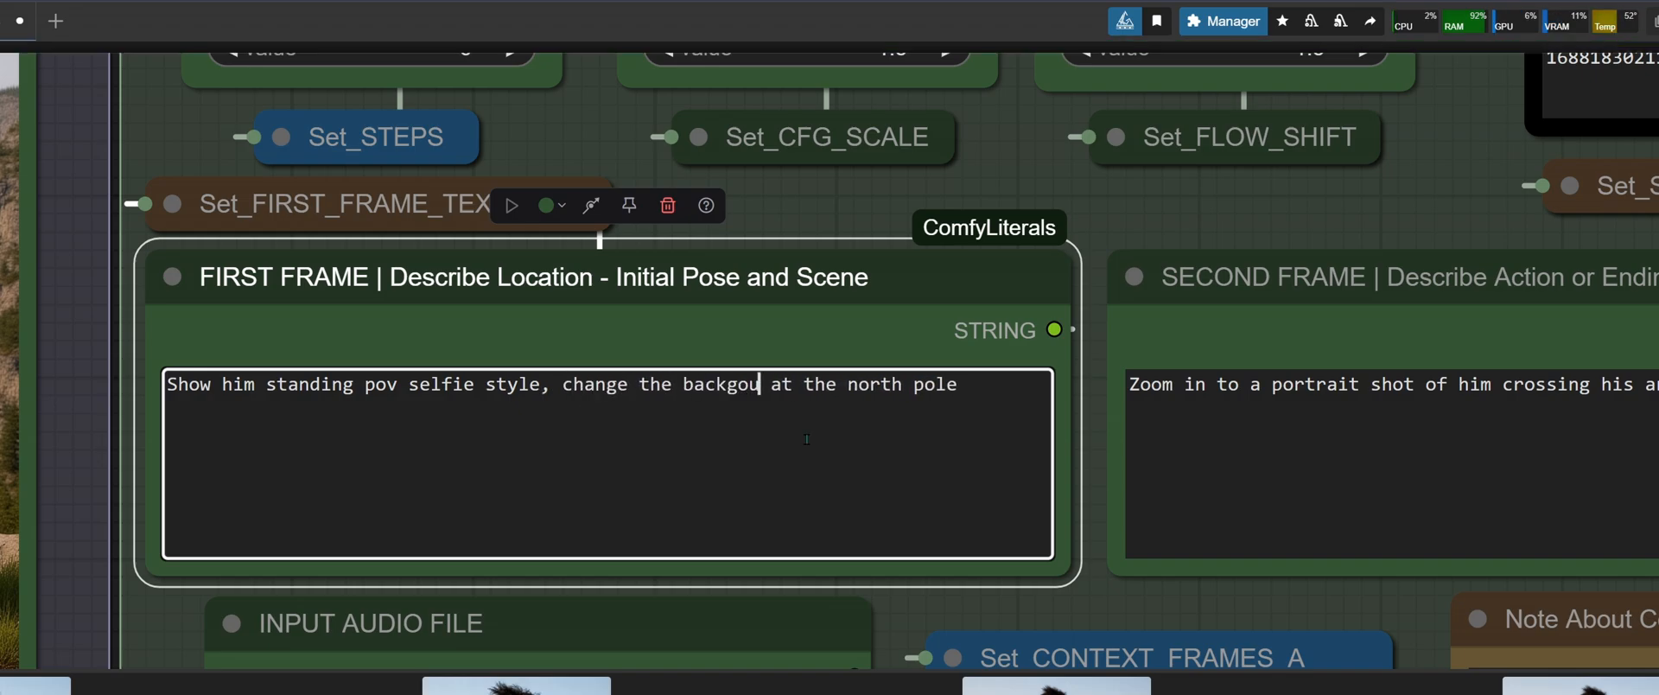
{"action": "key", "text": "BackSpace"}
{"action": "key", "text": "BackSpace"}
{"action": "type", "text": "round to wind"}
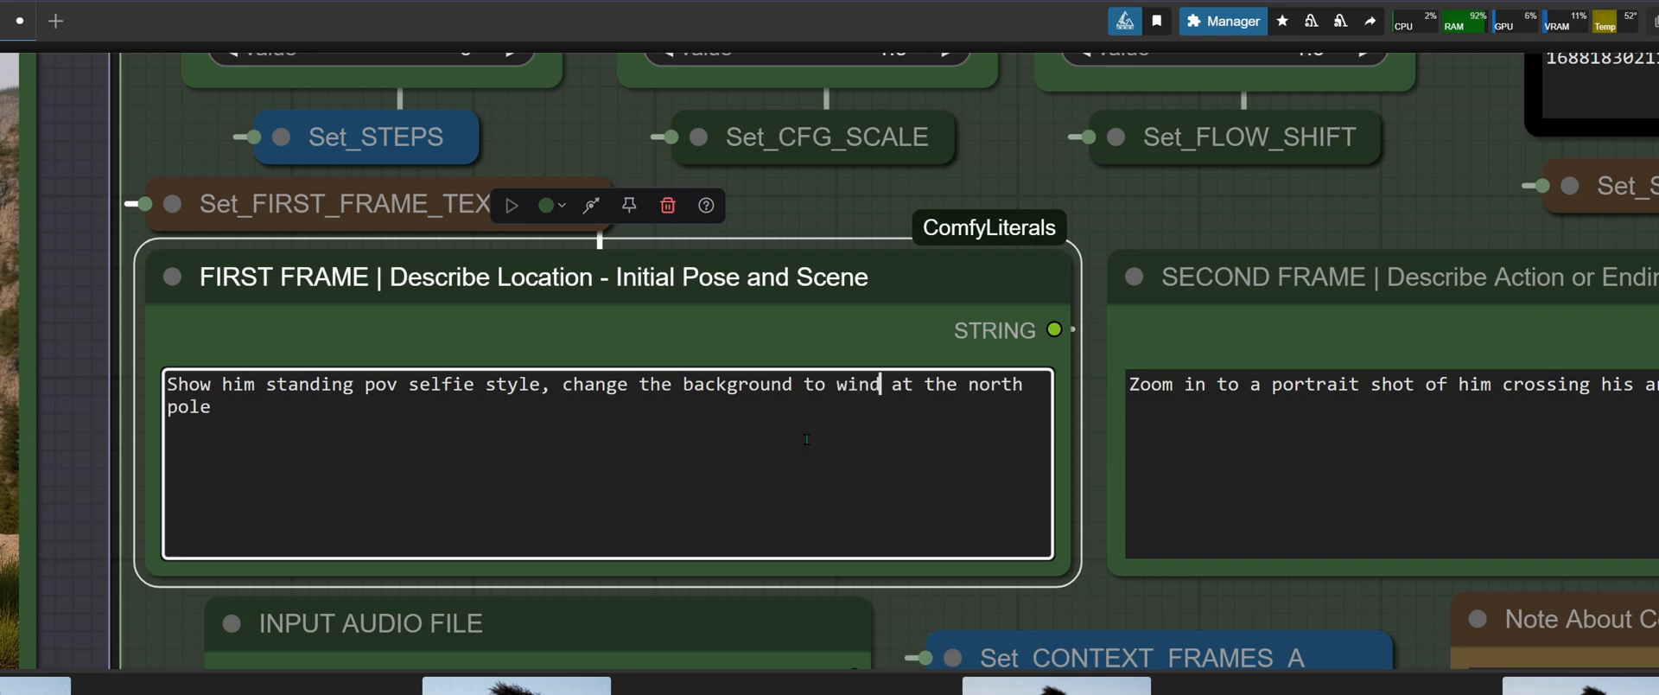
{"action": "key", "text": "BackSpace"}
{"action": "type", "text": "ter"}
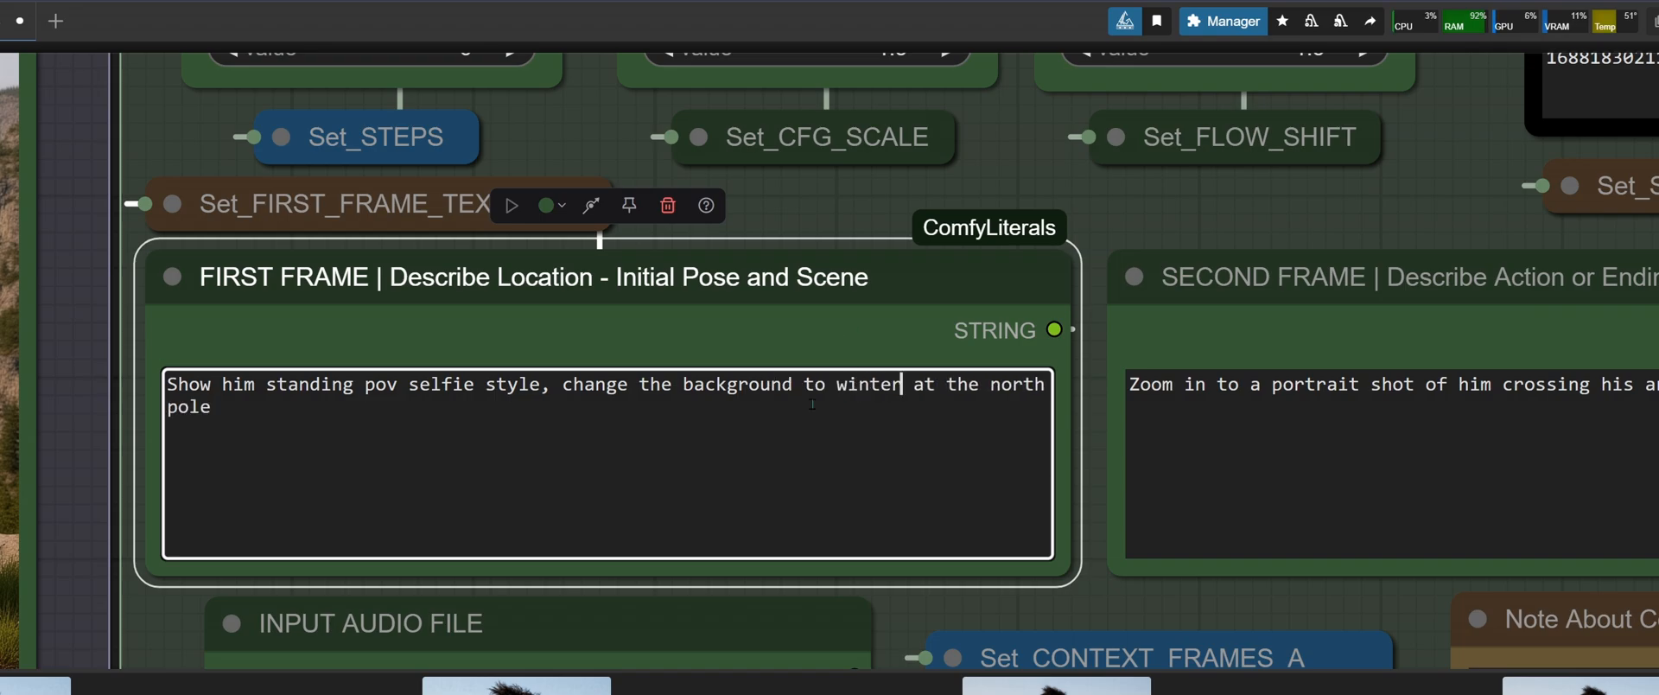
{"action": "scroll", "coordinate": [140, 363], "scroll_direction": "down", "scroll_amount": 11}
{"action": "scroll", "coordinate": [1383, 380], "scroll_direction": "down", "scroll_amount": 1}
{"action": "scroll", "coordinate": [1247, 310], "scroll_direction": "up", "scroll_amount": 2}
{"action": "scroll", "coordinate": [1247, 309], "scroll_direction": "up", "scroll_amount": 1}
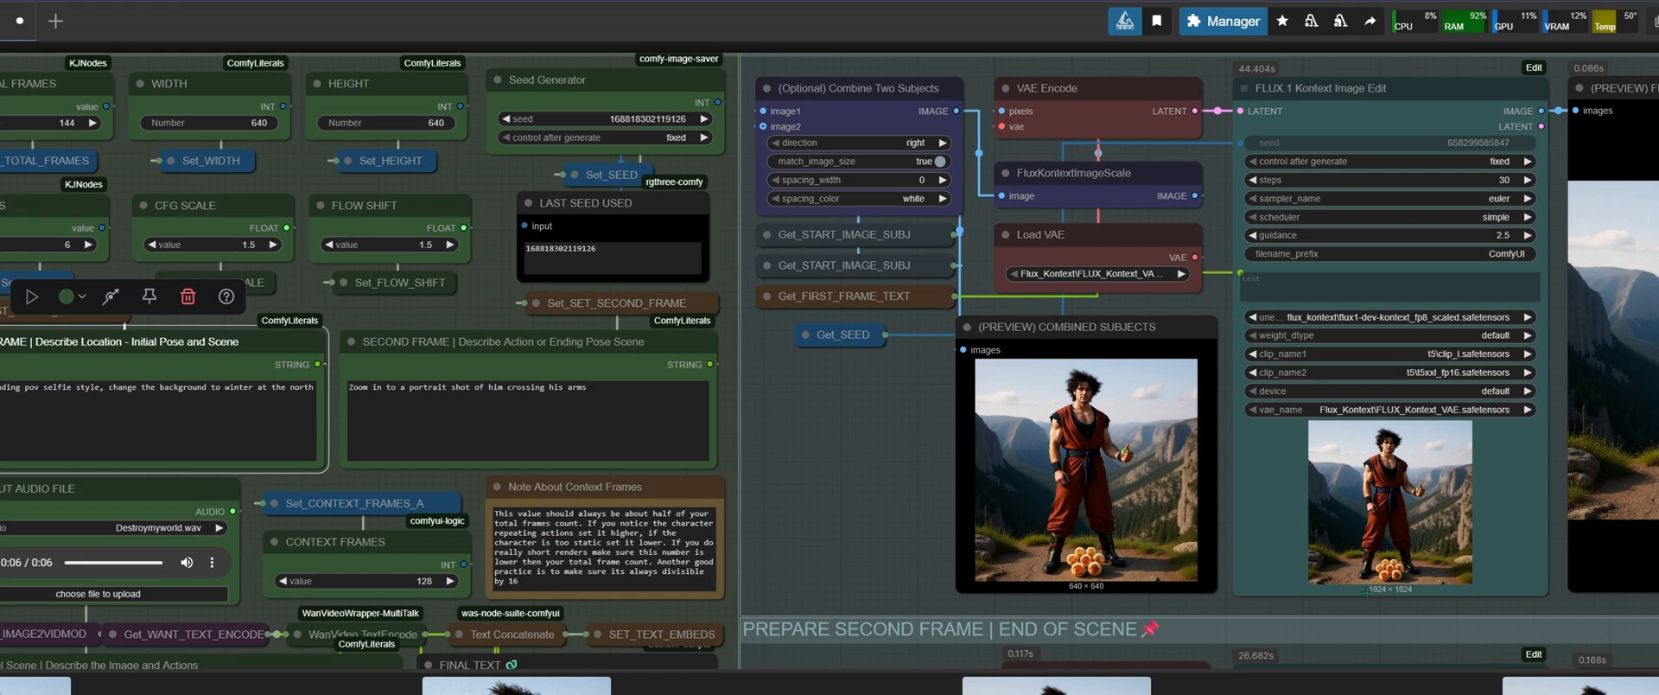
Review the first frame prompt's wording, highlighting "north pole", while the first frame renders
{"action": "scroll", "coordinate": [929, 405], "scroll_direction": "down", "scroll_amount": 2}
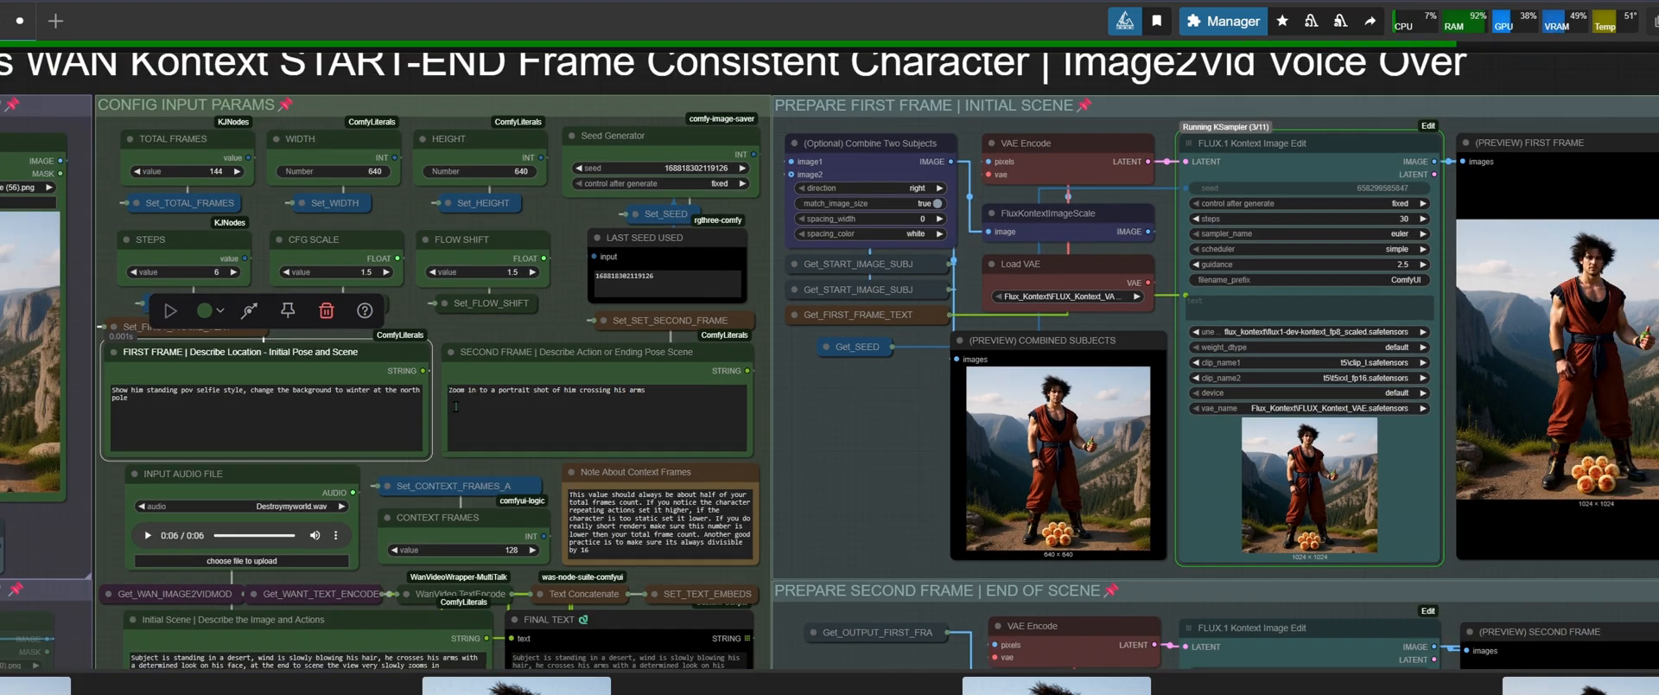
{"action": "scroll", "coordinate": [386, 398], "scroll_direction": "up", "scroll_amount": 4}
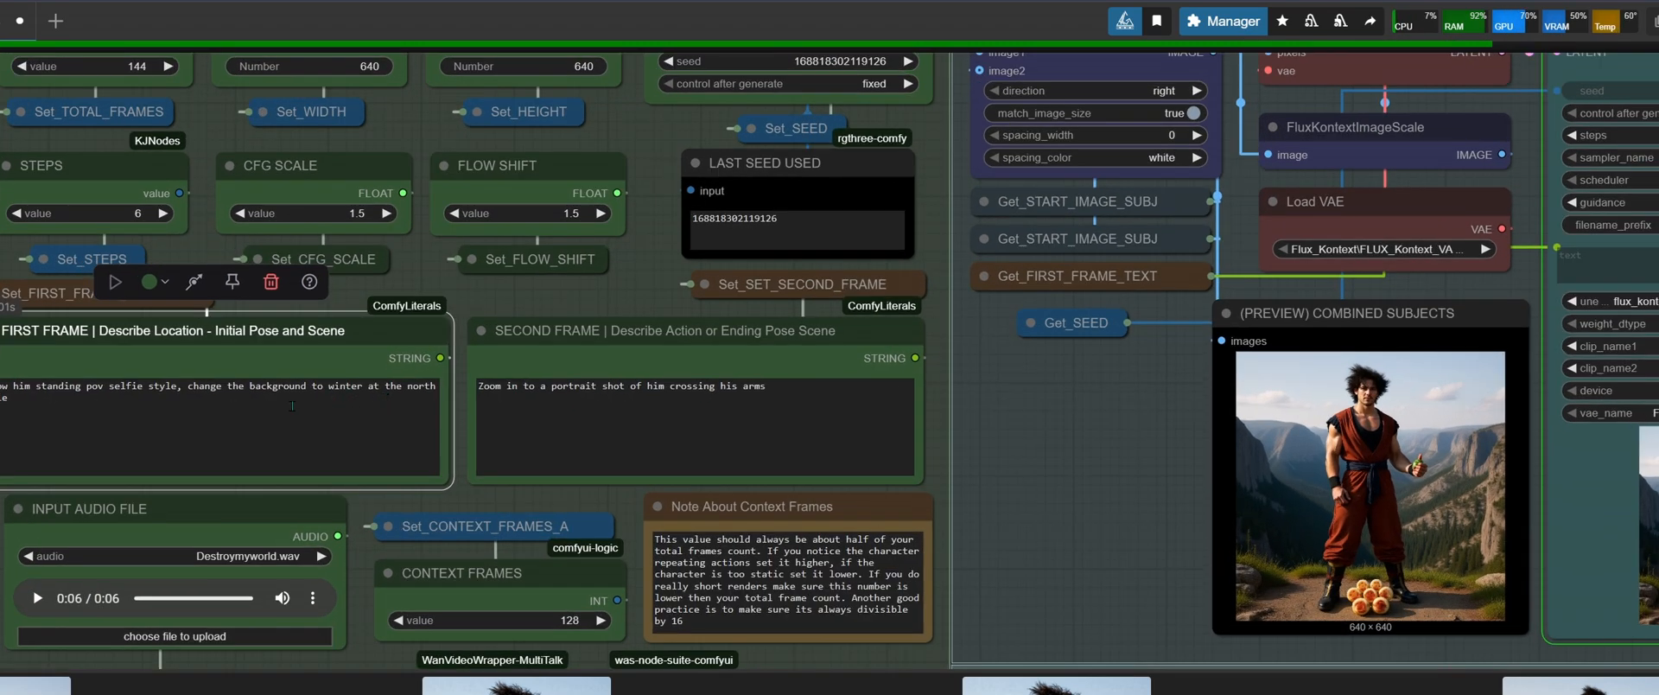
{"action": "left_click", "coordinate": [223, 412]}
{"action": "scroll", "coordinate": [392, 413], "scroll_direction": "down", "scroll_amount": 4}
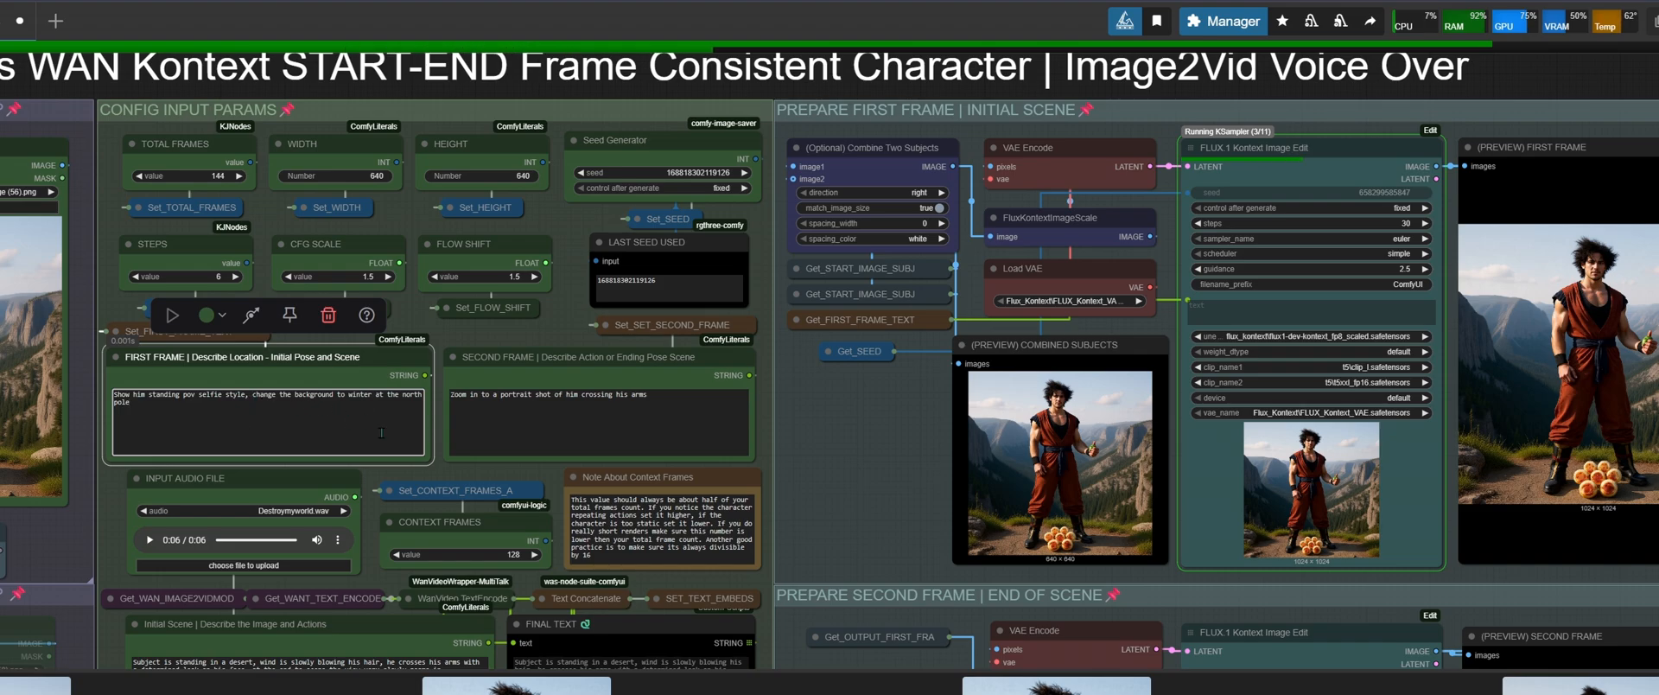
{"action": "scroll", "coordinate": [345, 423], "scroll_direction": "down", "scroll_amount": 1}
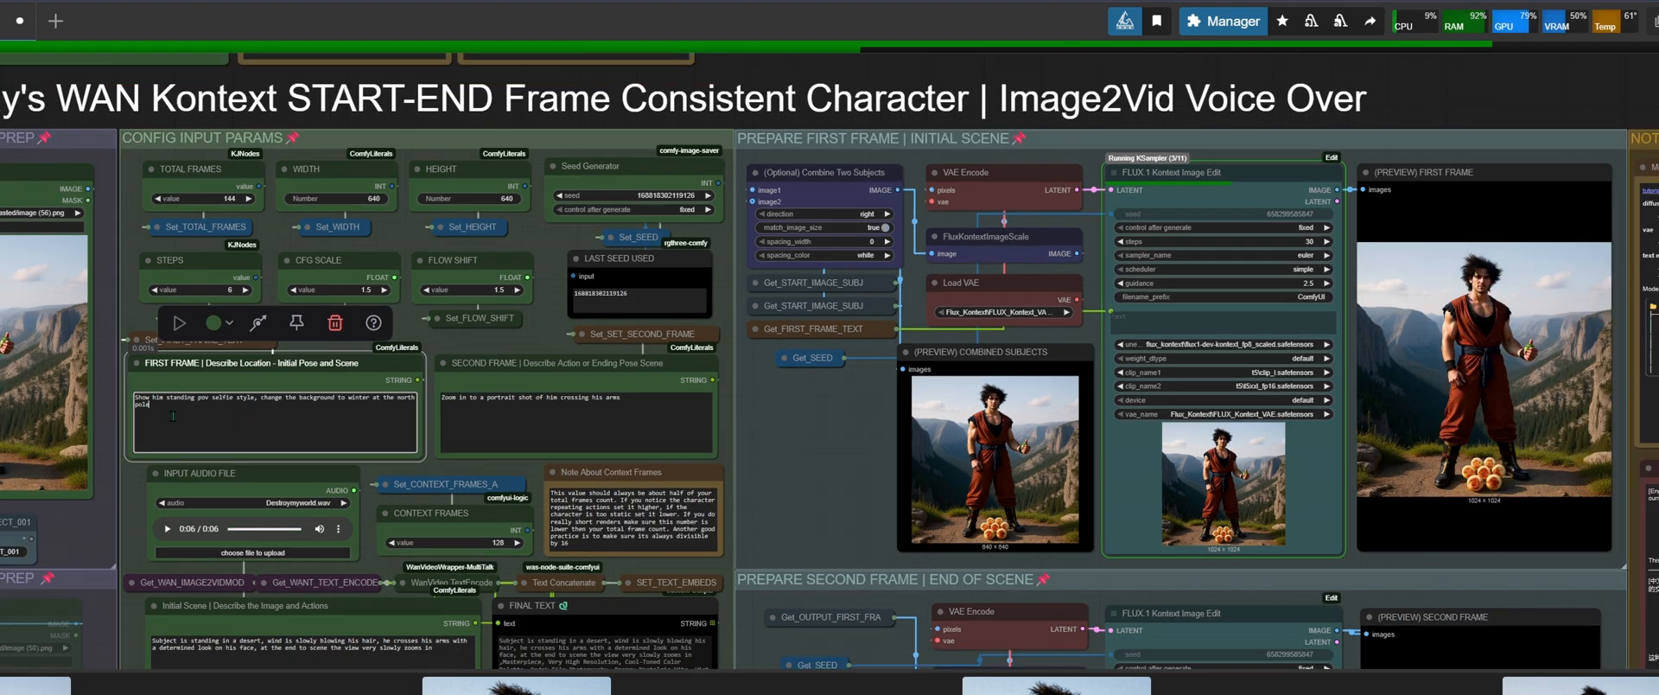
{"action": "left_click_drag", "start_coordinate": [159, 406], "coordinate": [394, 398]}
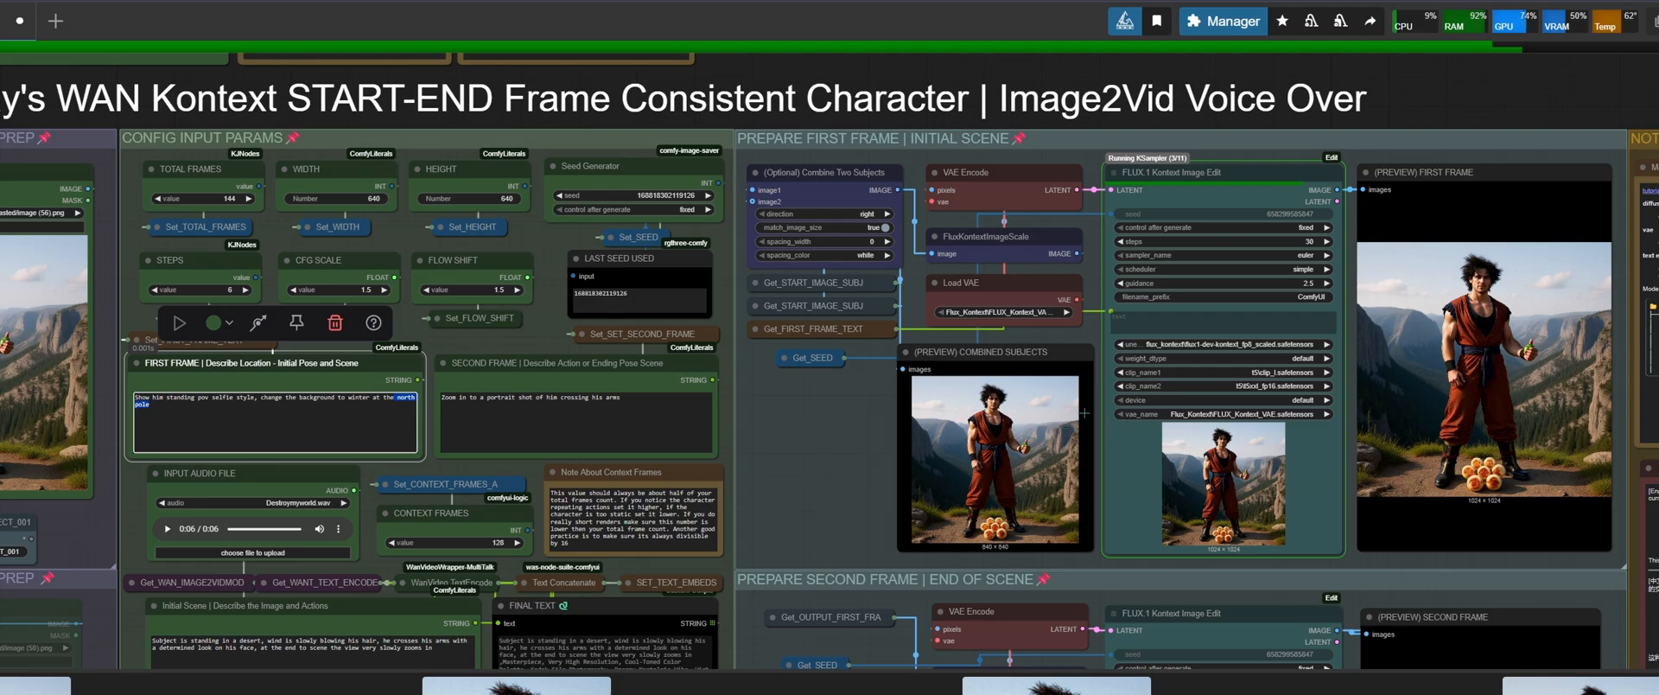
Inspect the generated north pole first frame up close and compare it with the combined subjects preview
{"action": "scroll", "coordinate": [1625, 322], "scroll_direction": "down", "scroll_amount": 2}
{"action": "scroll", "coordinate": [1616, 323], "scroll_direction": "up", "scroll_amount": 8}
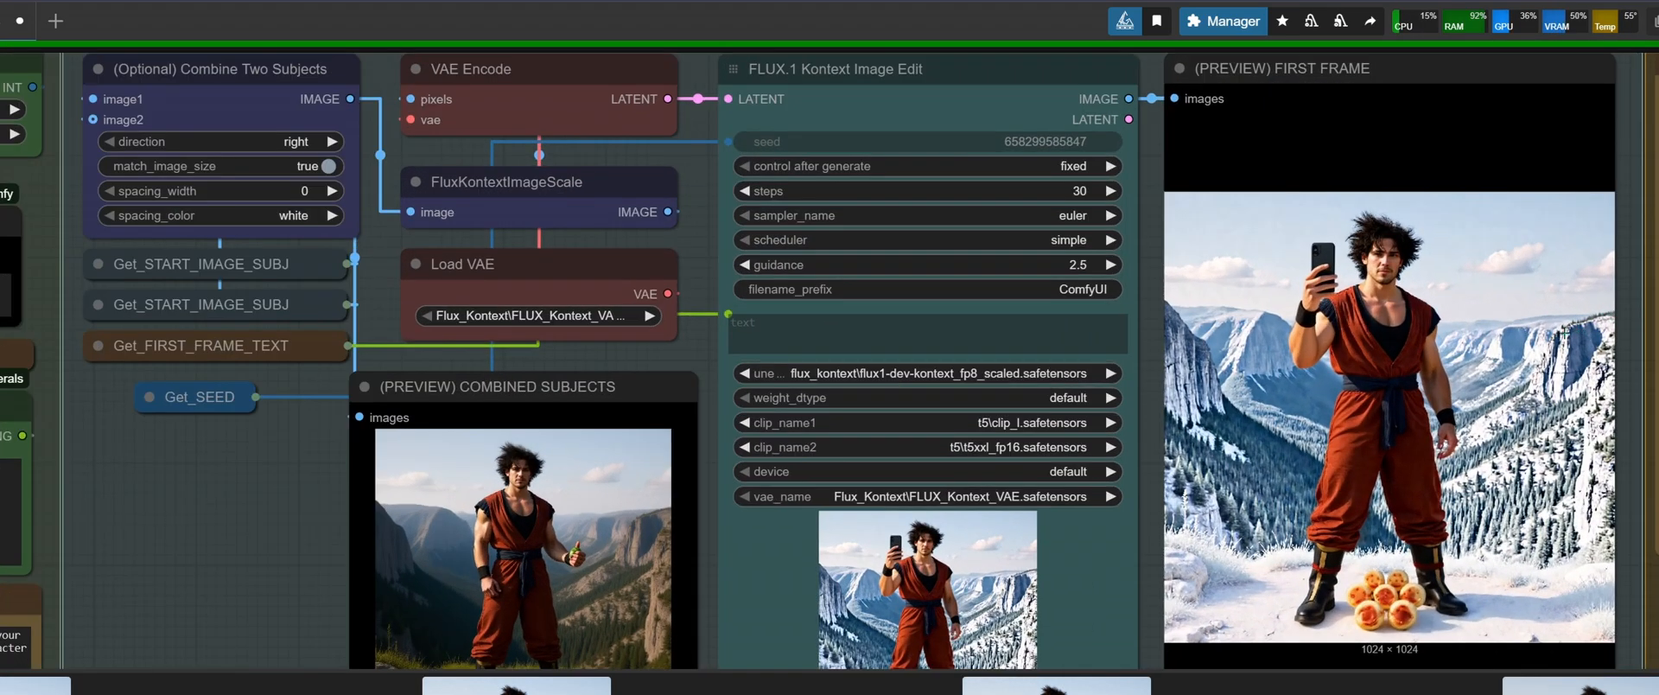
{"action": "scroll", "coordinate": [1617, 323], "scroll_direction": "up", "scroll_amount": 4}
{"action": "scroll", "coordinate": [1543, 344], "scroll_direction": "up", "scroll_amount": 2}
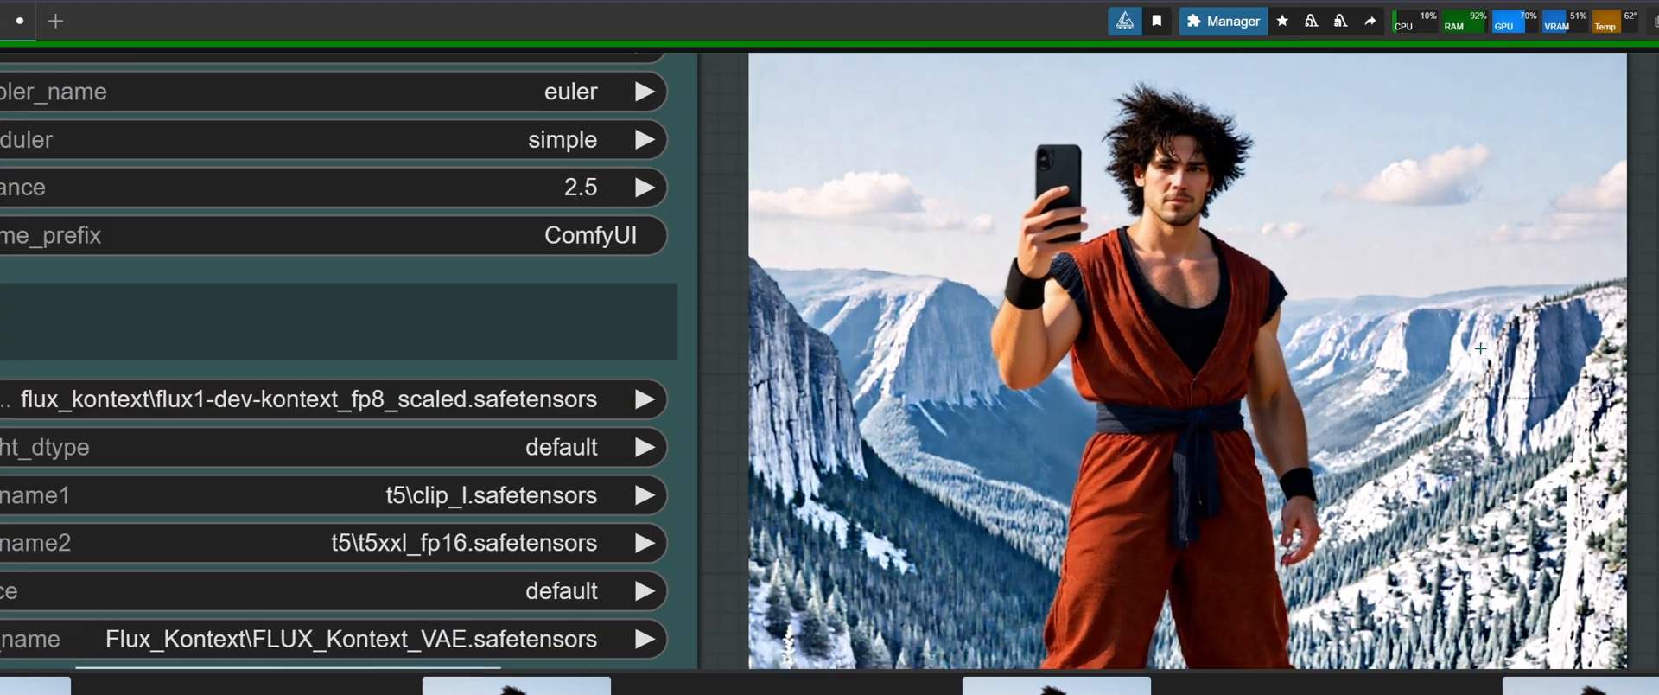
{"action": "scroll", "coordinate": [1474, 359], "scroll_direction": "down", "scroll_amount": 5}
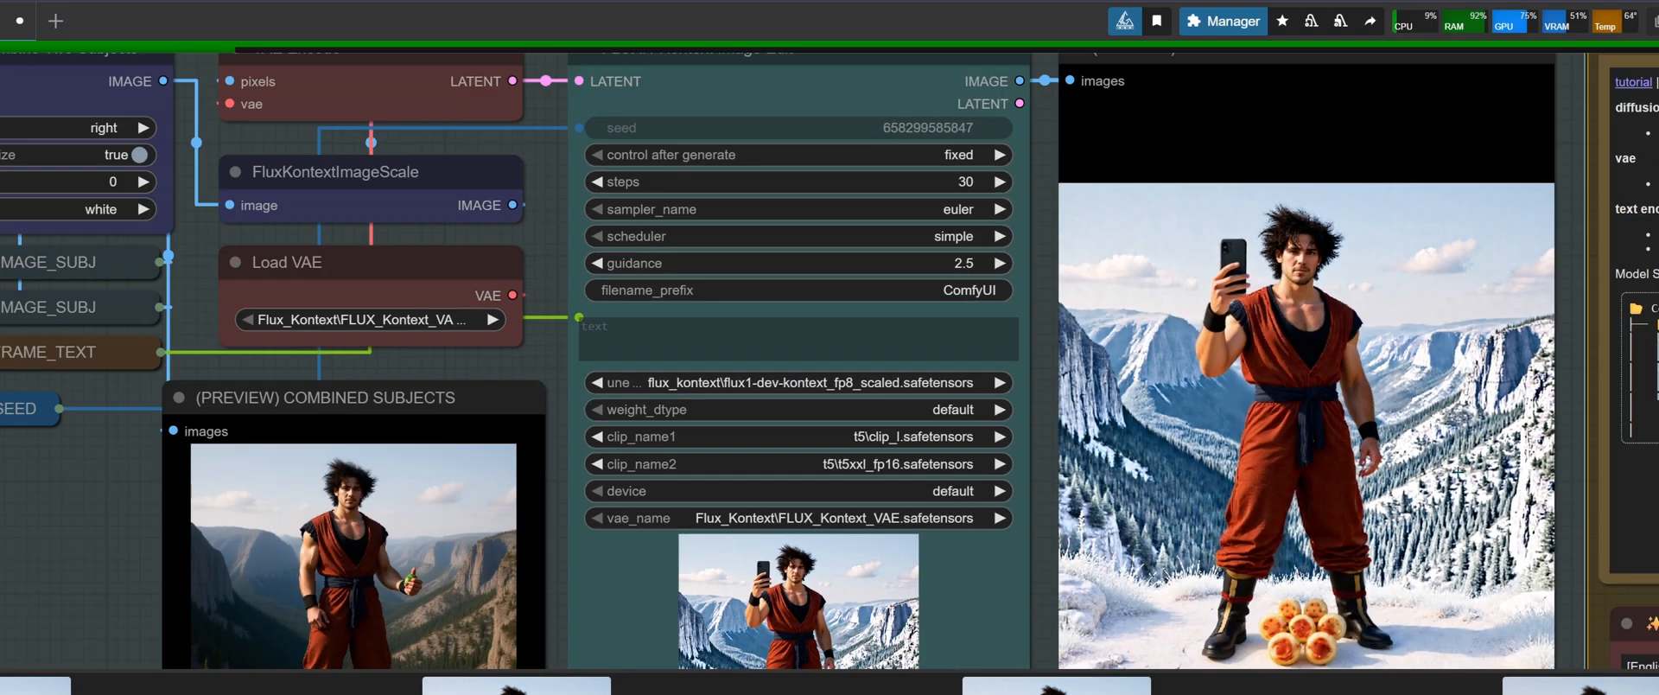
{"action": "scroll", "coordinate": [1428, 501], "scroll_direction": "down", "scroll_amount": 12}
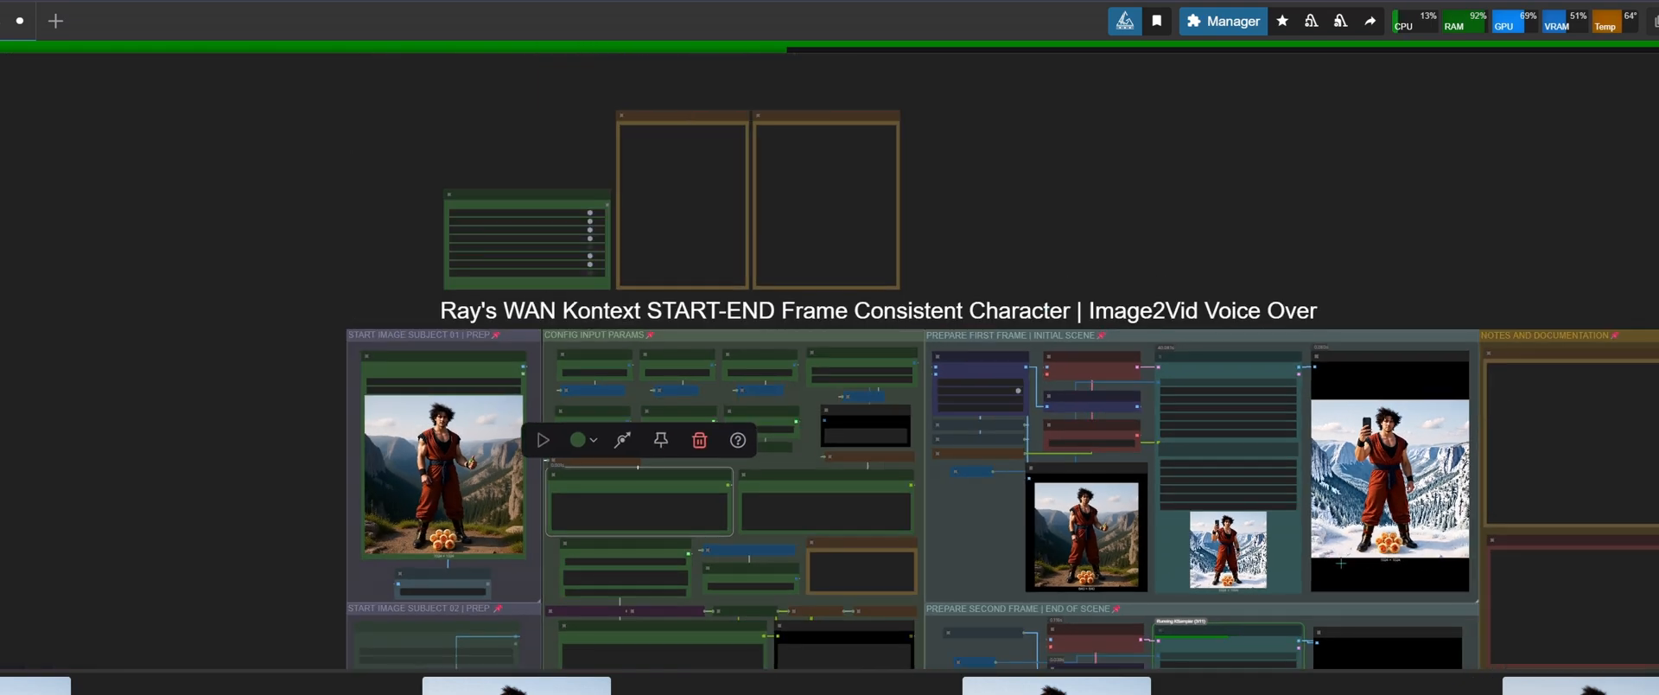
{"action": "scroll", "coordinate": [1394, 541], "scroll_direction": "up", "scroll_amount": 9}
{"action": "scroll", "coordinate": [1428, 399], "scroll_direction": "down", "scroll_amount": 3}
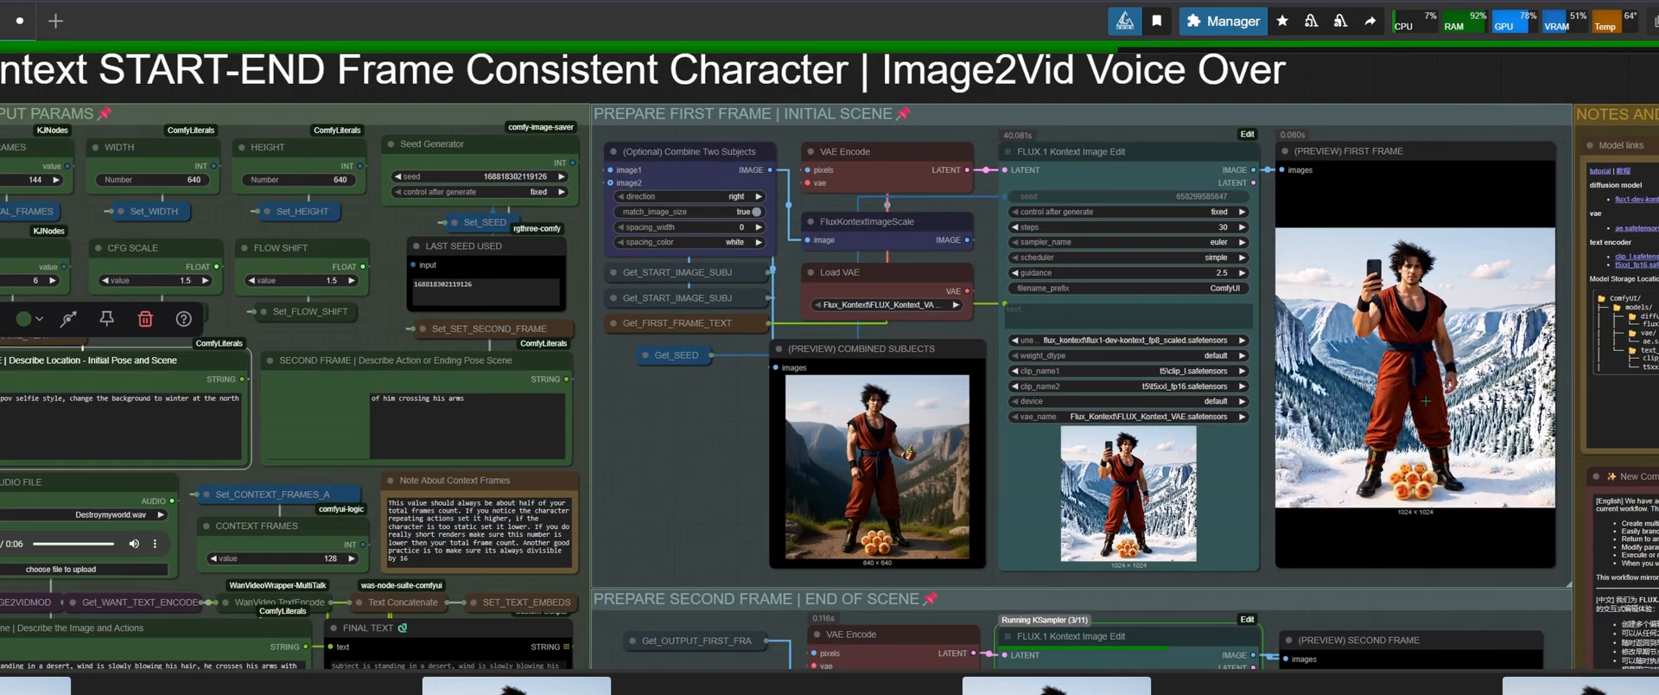
{"action": "scroll", "coordinate": [1426, 401], "scroll_direction": "down", "scroll_amount": 5}
{"action": "scroll", "coordinate": [573, 452], "scroll_direction": "up", "scroll_amount": 5}
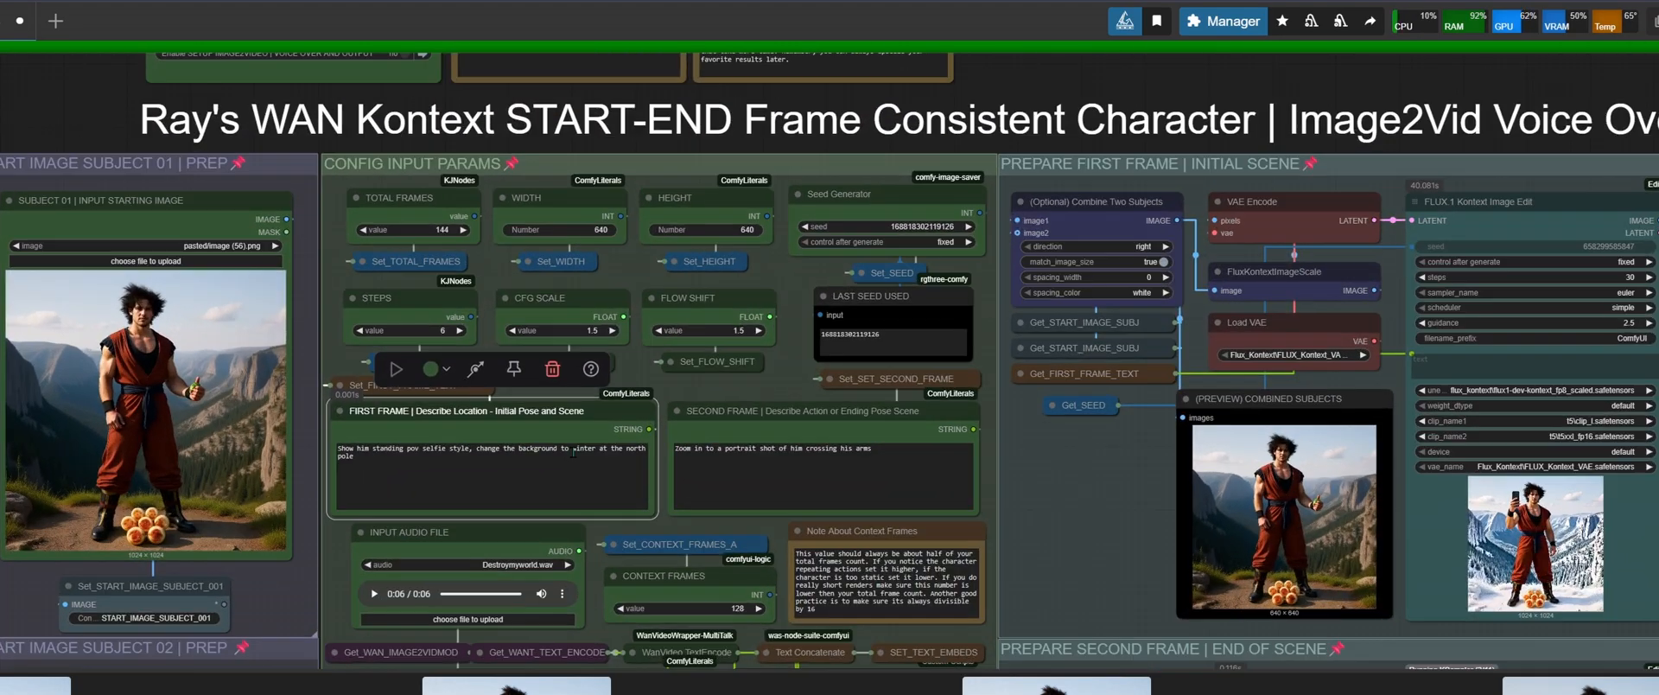
Replace the whole first frame prompt with "Show him nude at the beach" and run the workflow
{"action": "left_click", "coordinate": [547, 472]}
{"action": "key", "text": "ctrl+a"}
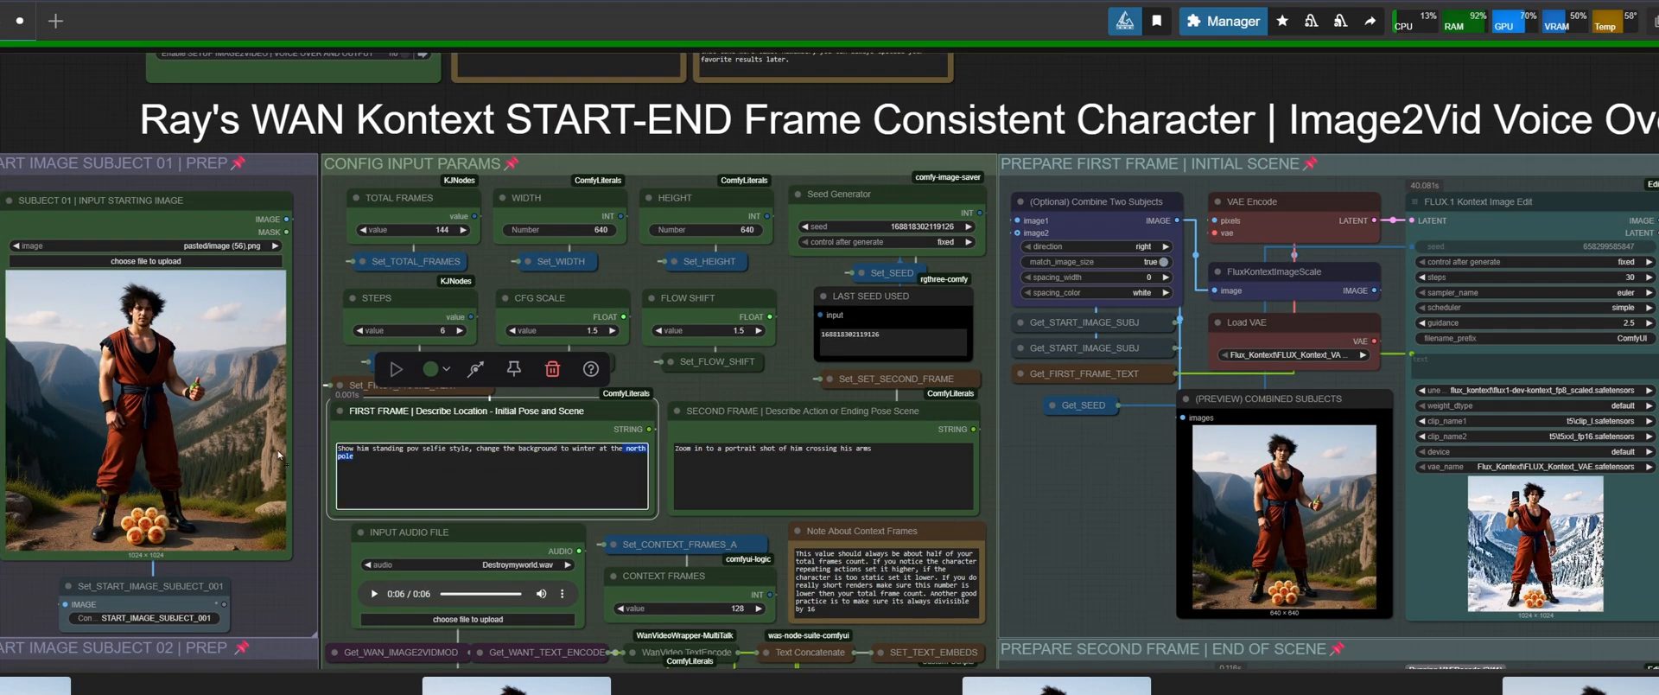
{"action": "key", "text": "BackSpace"}
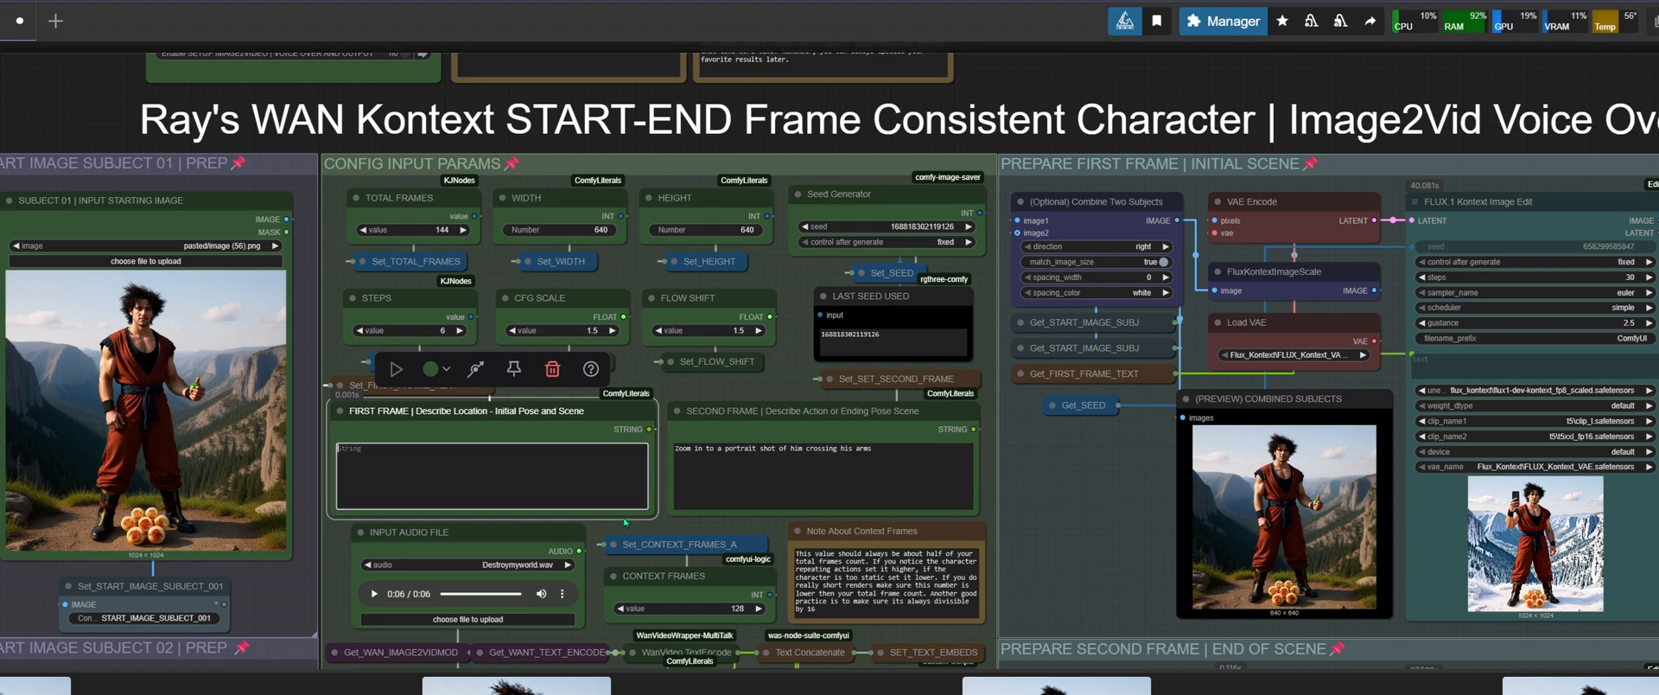
{"action": "type", "text": "Show him nude at the beach"}
{"action": "scroll", "coordinate": [985, 587], "scroll_direction": "down", "scroll_amount": 2}
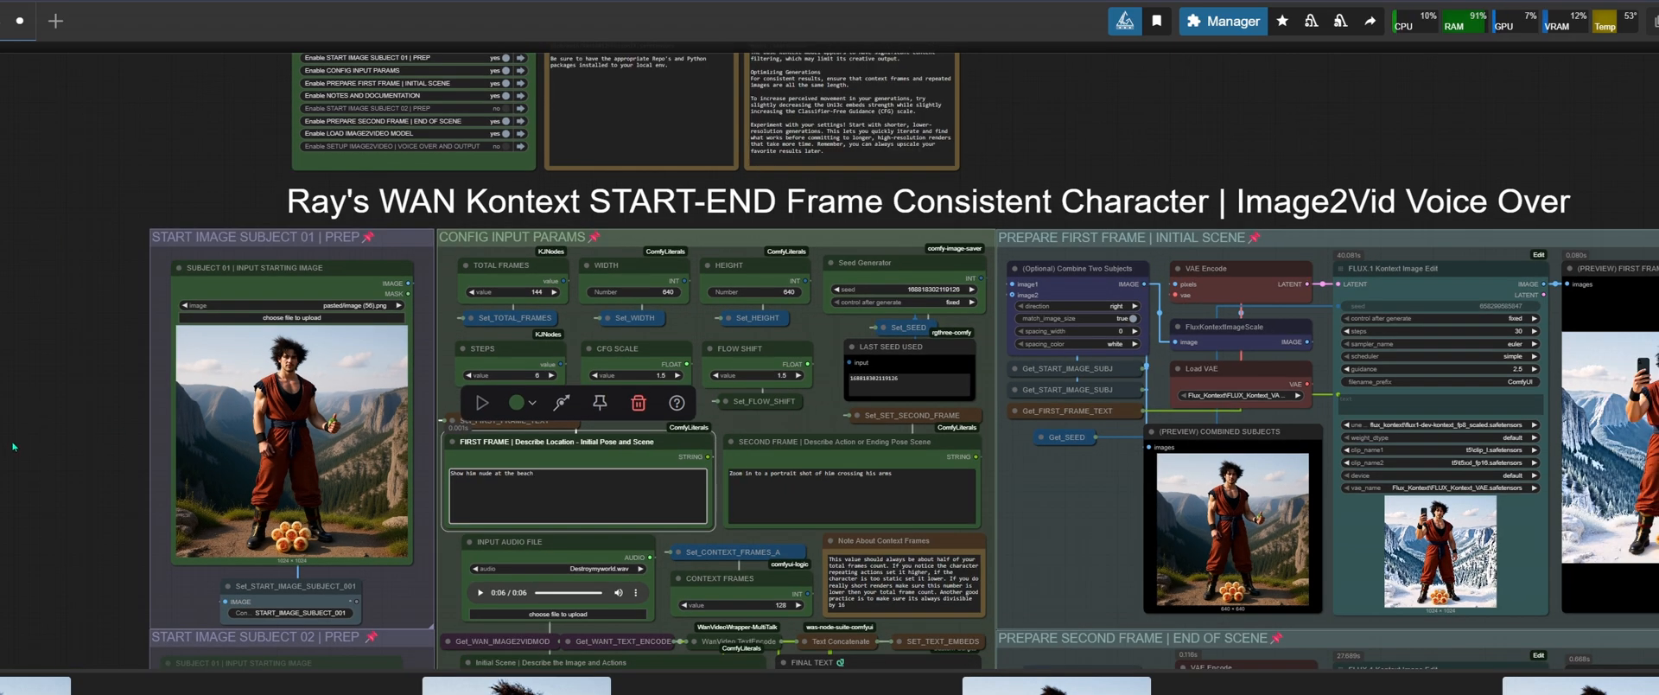
{"action": "left_click_drag", "start_coordinate": [13, 447], "coordinate": [0, 347]}
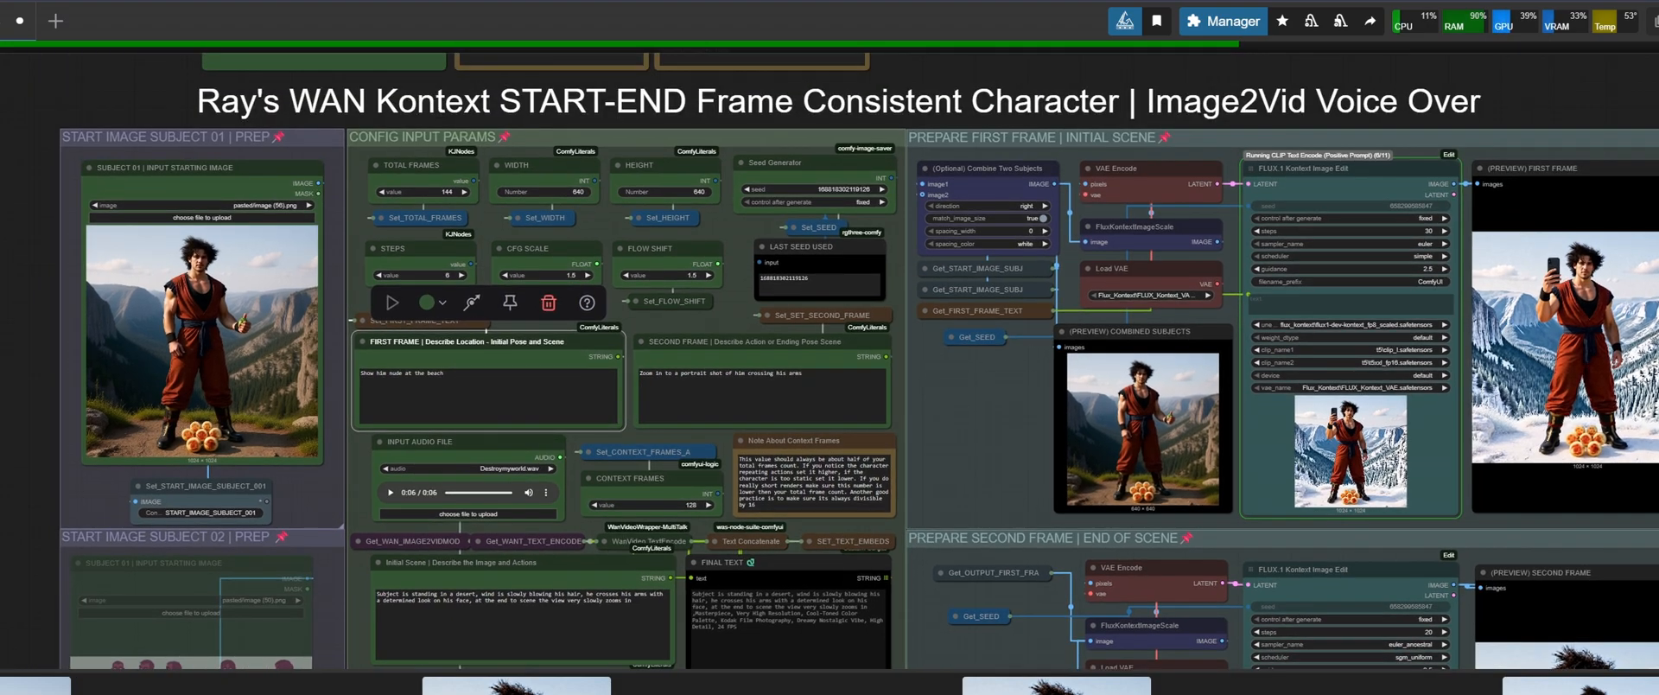
Follow the beach prompt's render in the FLUX.1 Kontext Image Edit node and inspect the first frame preview against the input subject
{"action": "left_click_drag", "start_coordinate": [985, 423], "coordinate": [821, 432]}
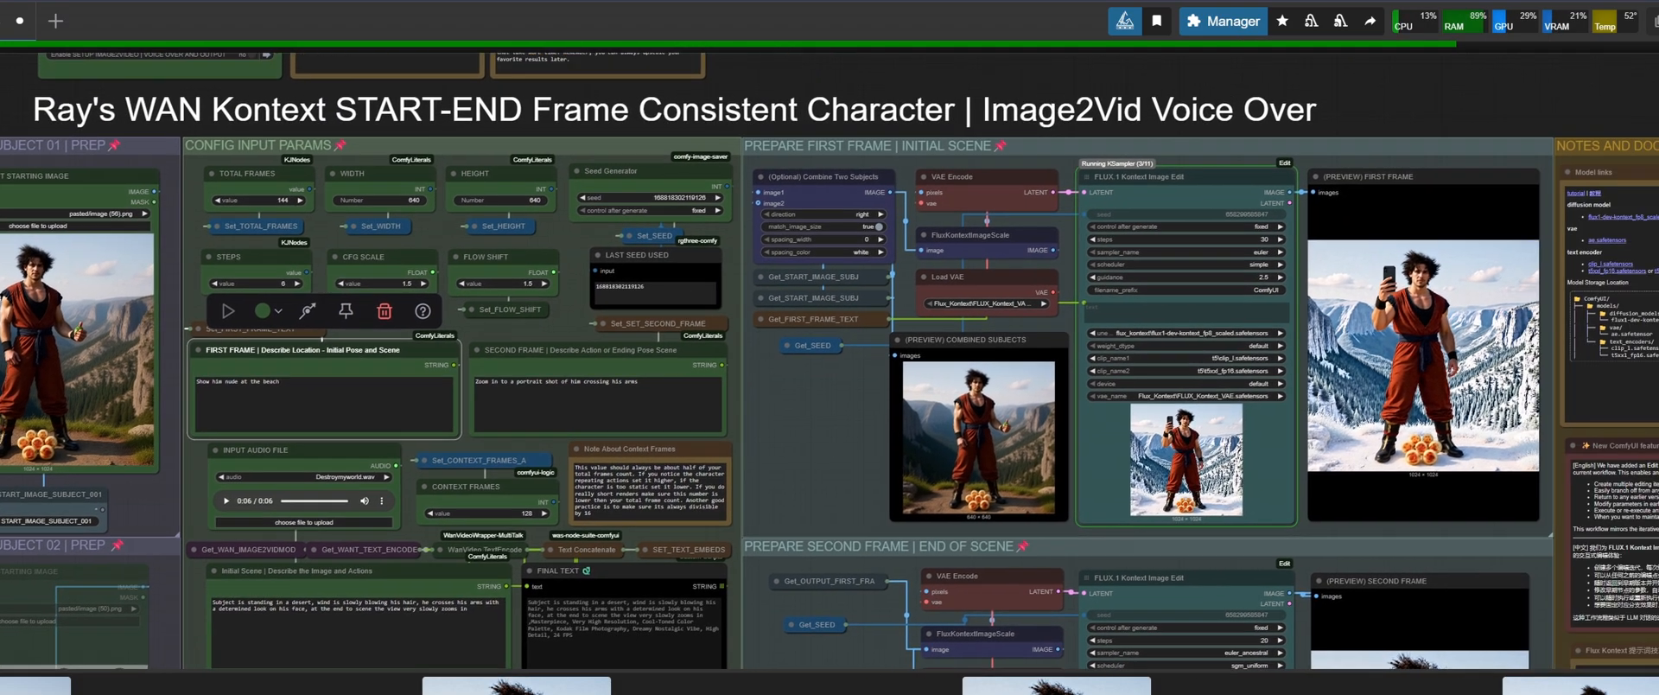
{"action": "left_click_drag", "start_coordinate": [622, 351], "coordinate": [503, 354]}
{"action": "left_click_drag", "start_coordinate": [1282, 115], "coordinate": [1132, 113]}
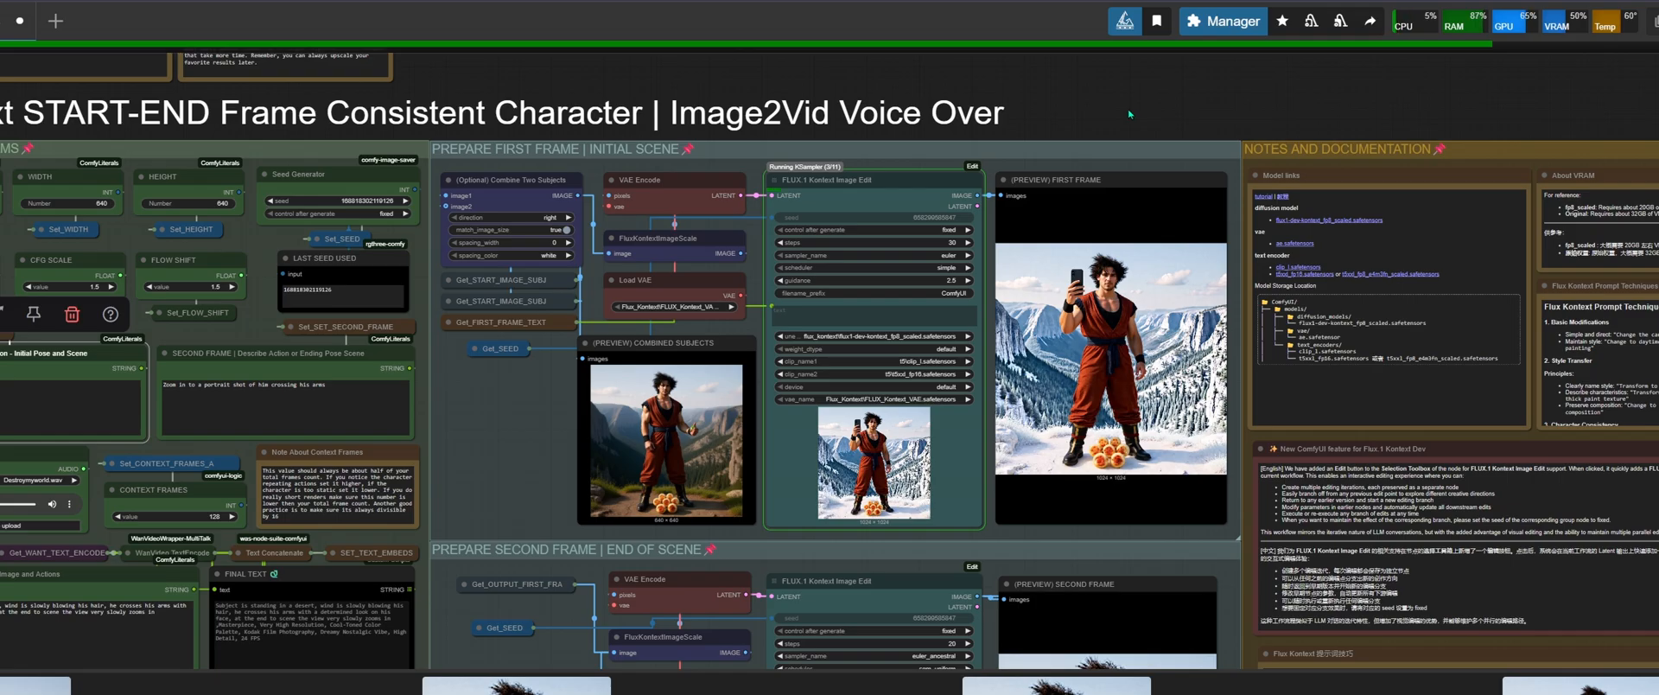
{"action": "scroll", "coordinate": [778, 466], "scroll_direction": "up", "scroll_amount": 3}
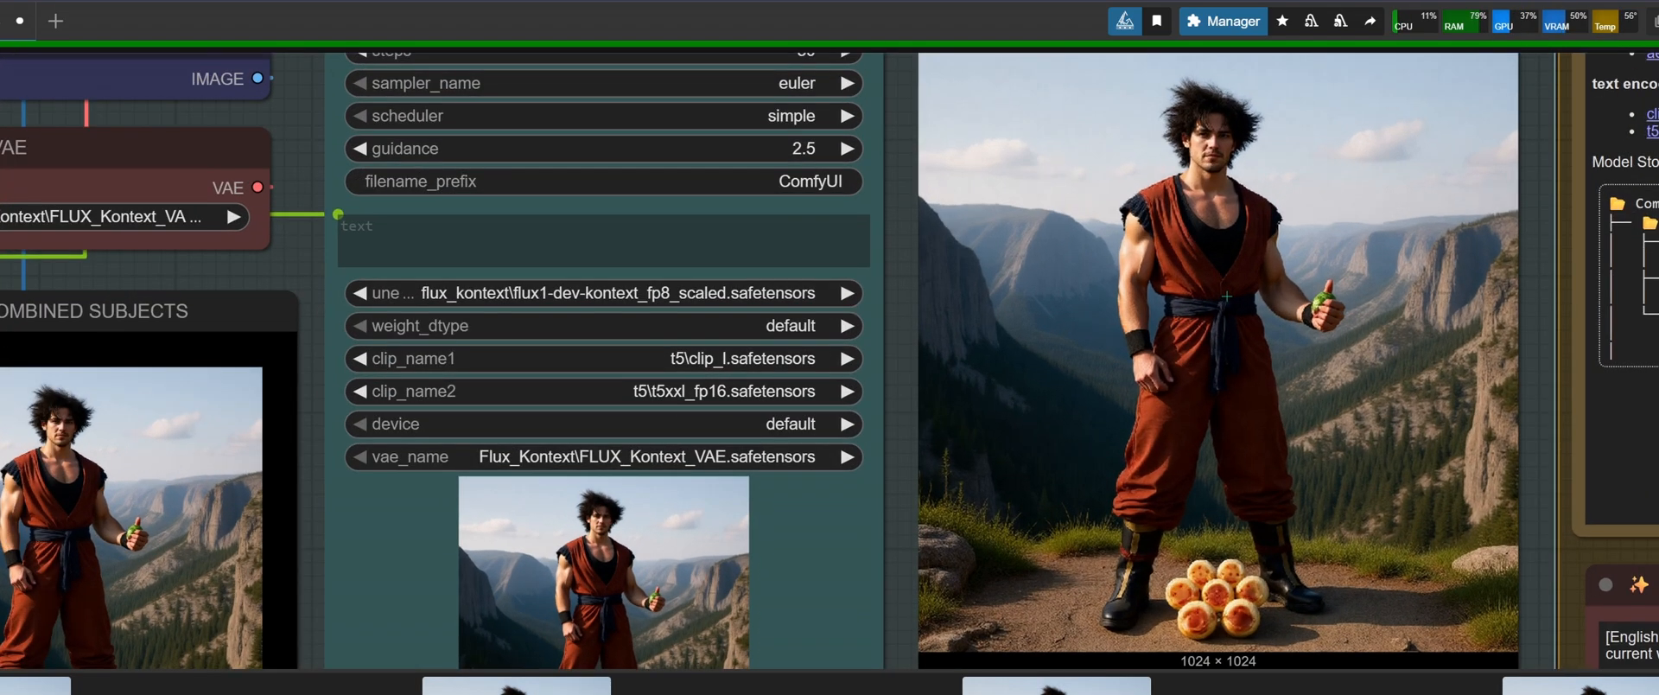
{"action": "scroll", "coordinate": [1228, 296], "scroll_direction": "down", "scroll_amount": 10}
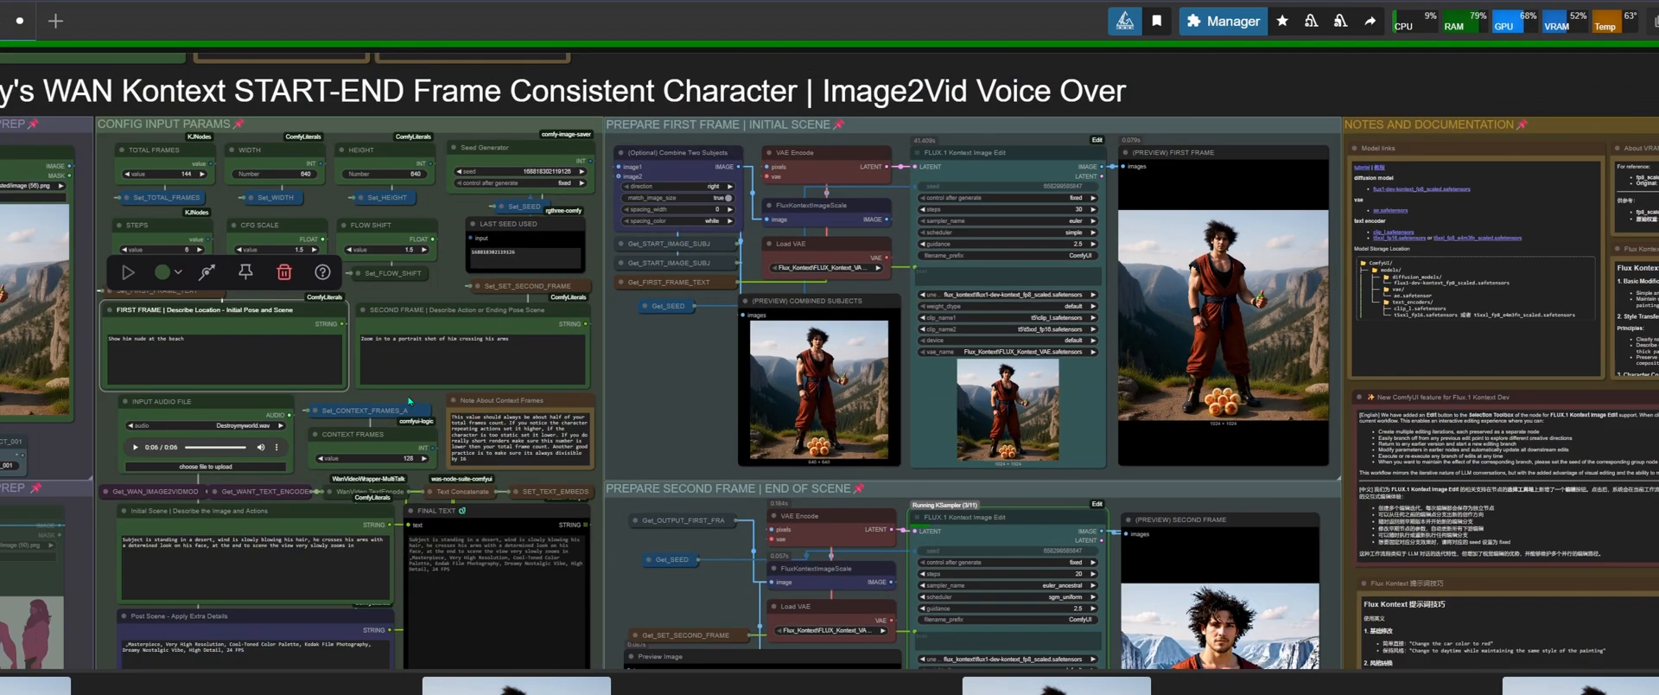
{"action": "scroll", "coordinate": [204, 343], "scroll_direction": "up", "scroll_amount": 2}
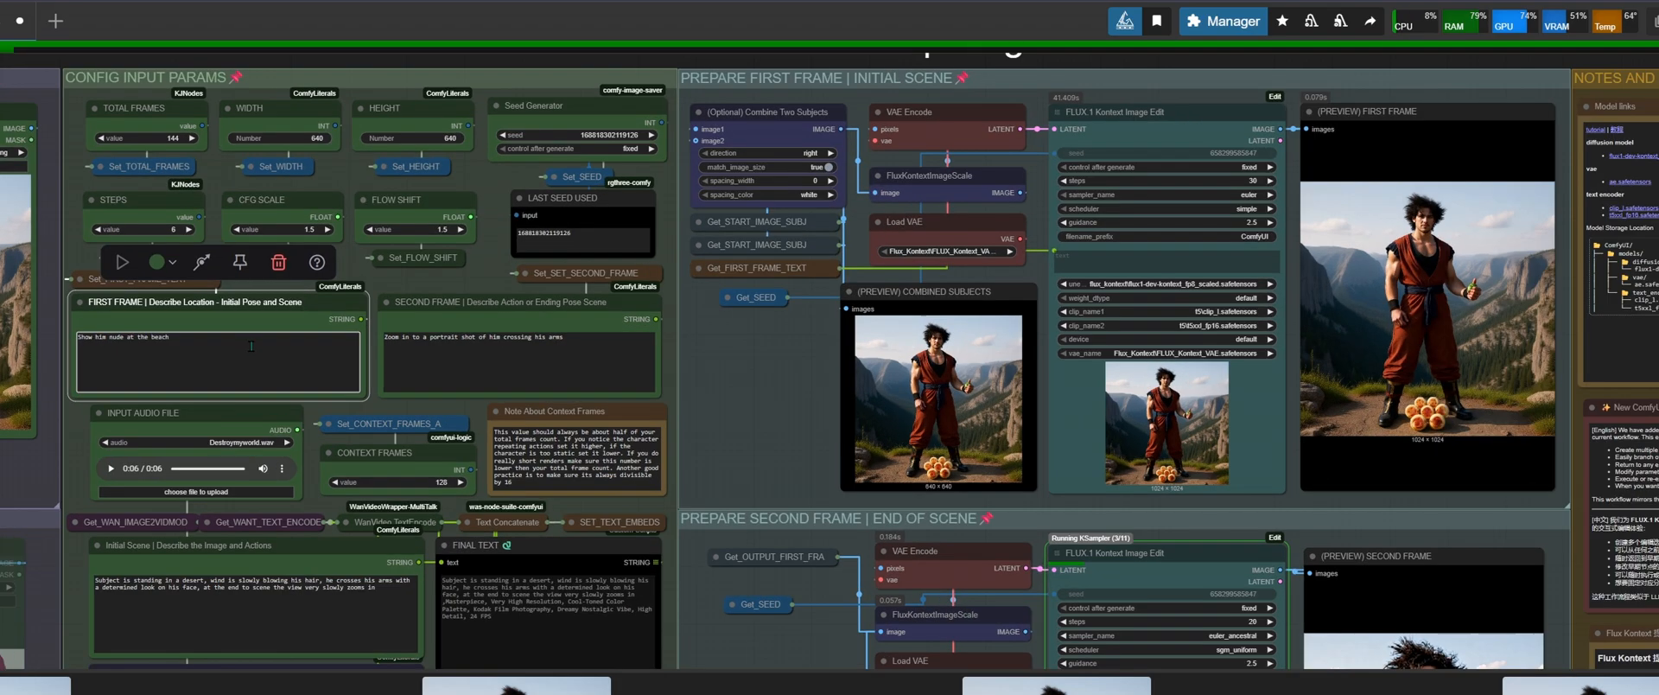
{"action": "scroll", "coordinate": [1353, 323], "scroll_direction": "up", "scroll_amount": 5}
{"action": "scroll", "coordinate": [1352, 324], "scroll_direction": "up", "scroll_amount": 3}
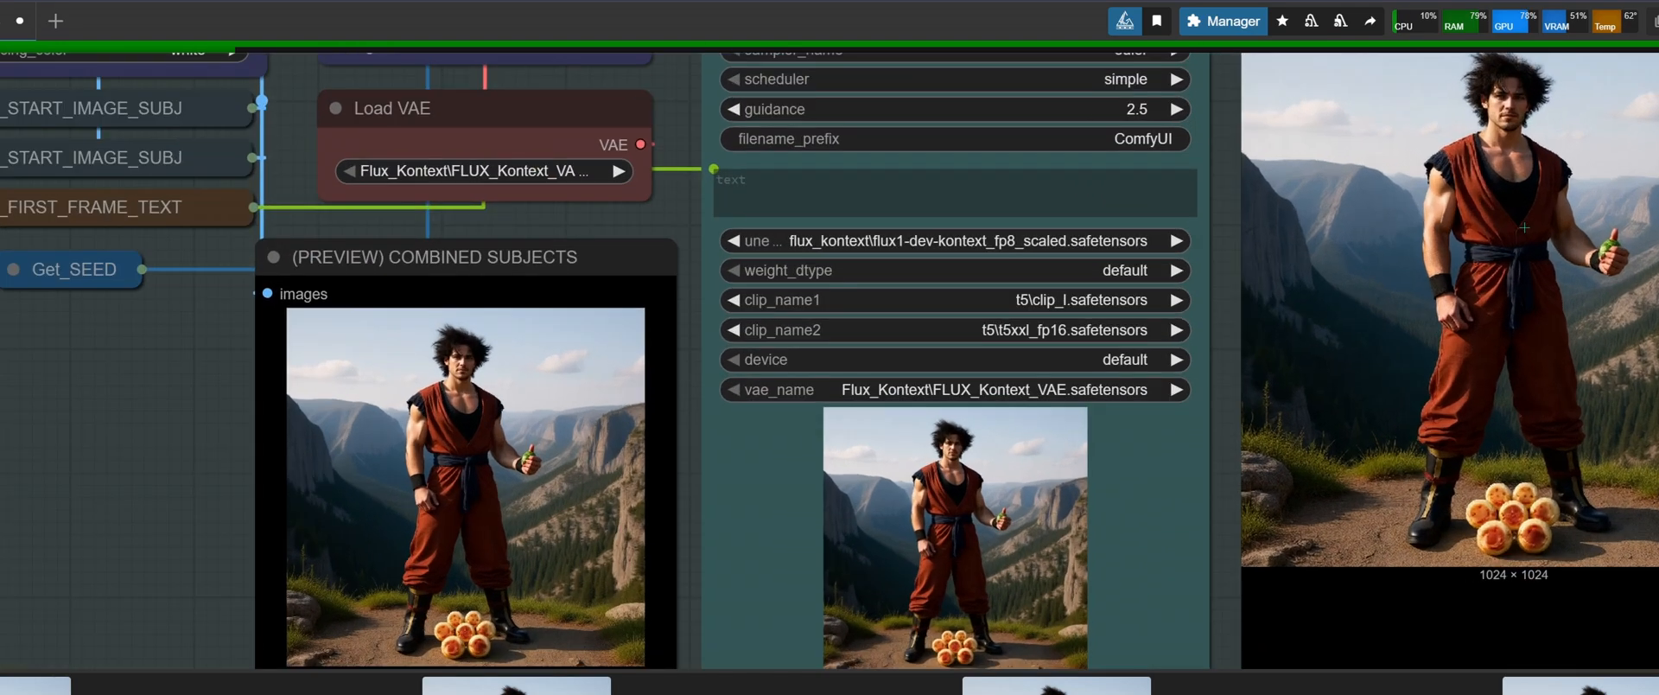
{"action": "scroll", "coordinate": [1523, 228], "scroll_direction": "down", "scroll_amount": 8}
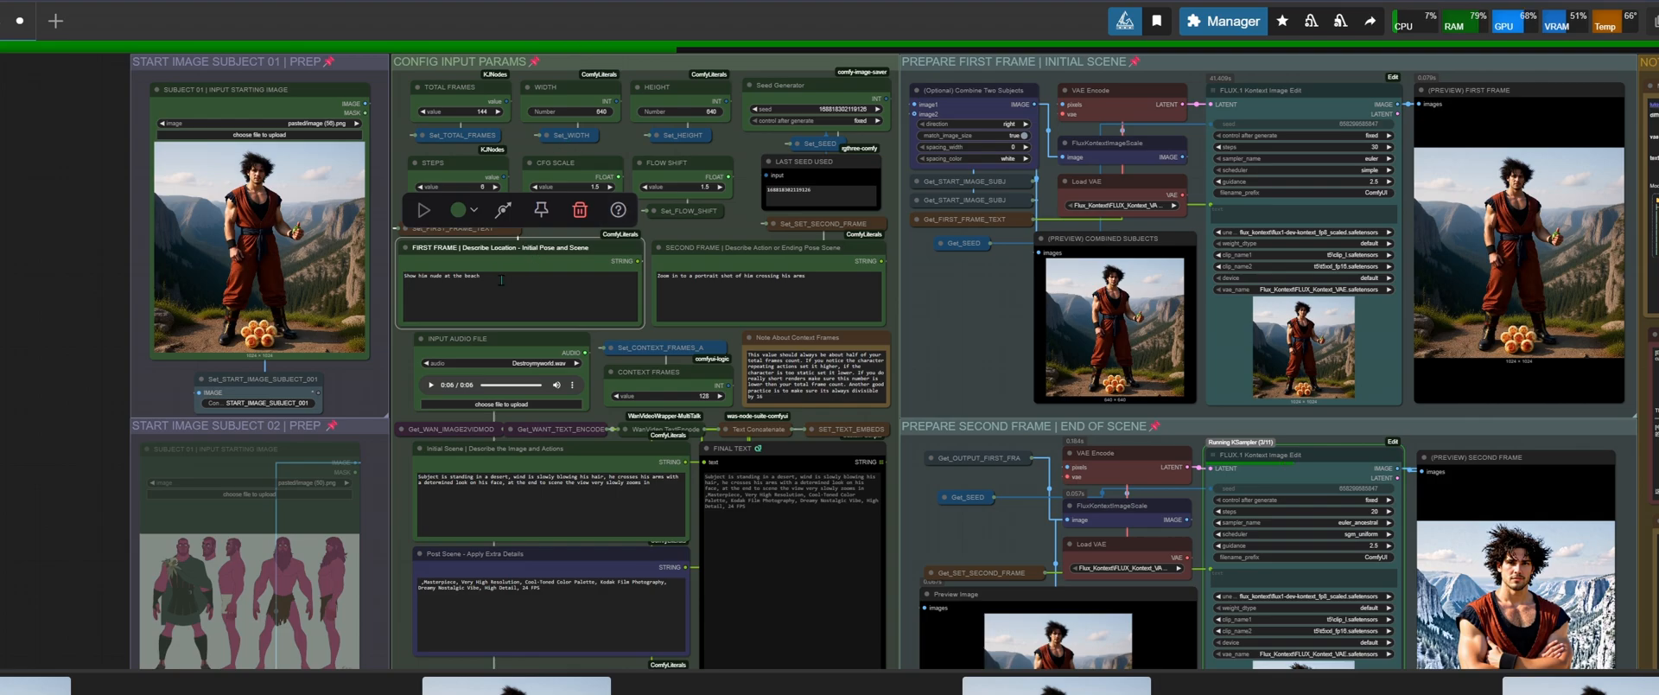
Review the beach prompt's wording in the first frame node, highlighting "nude at the beach"
{"action": "left_click", "coordinate": [501, 280]}
{"action": "scroll", "coordinate": [501, 280], "scroll_direction": "up", "scroll_amount": 8}
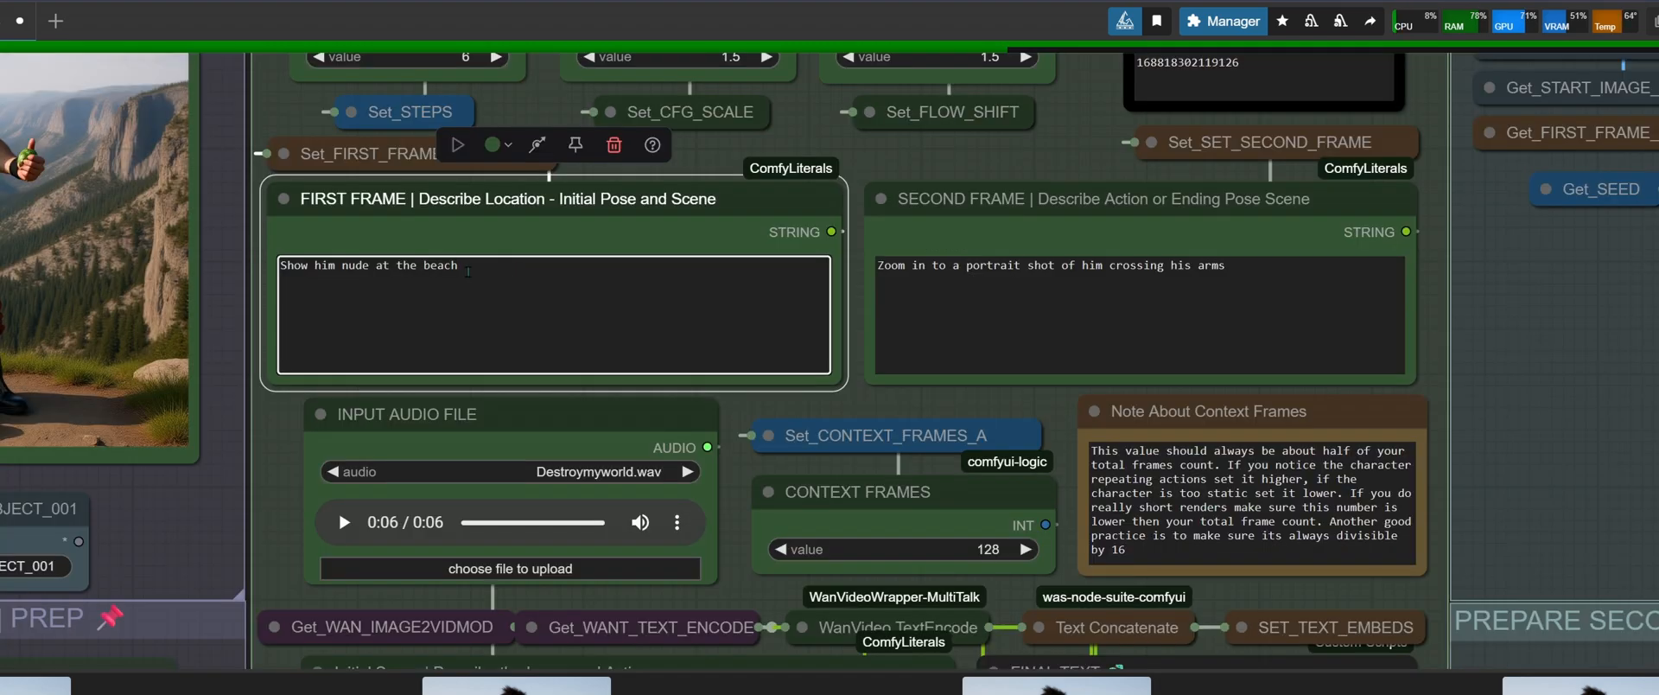
{"action": "left_click_drag", "start_coordinate": [467, 272], "coordinate": [337, 269]}
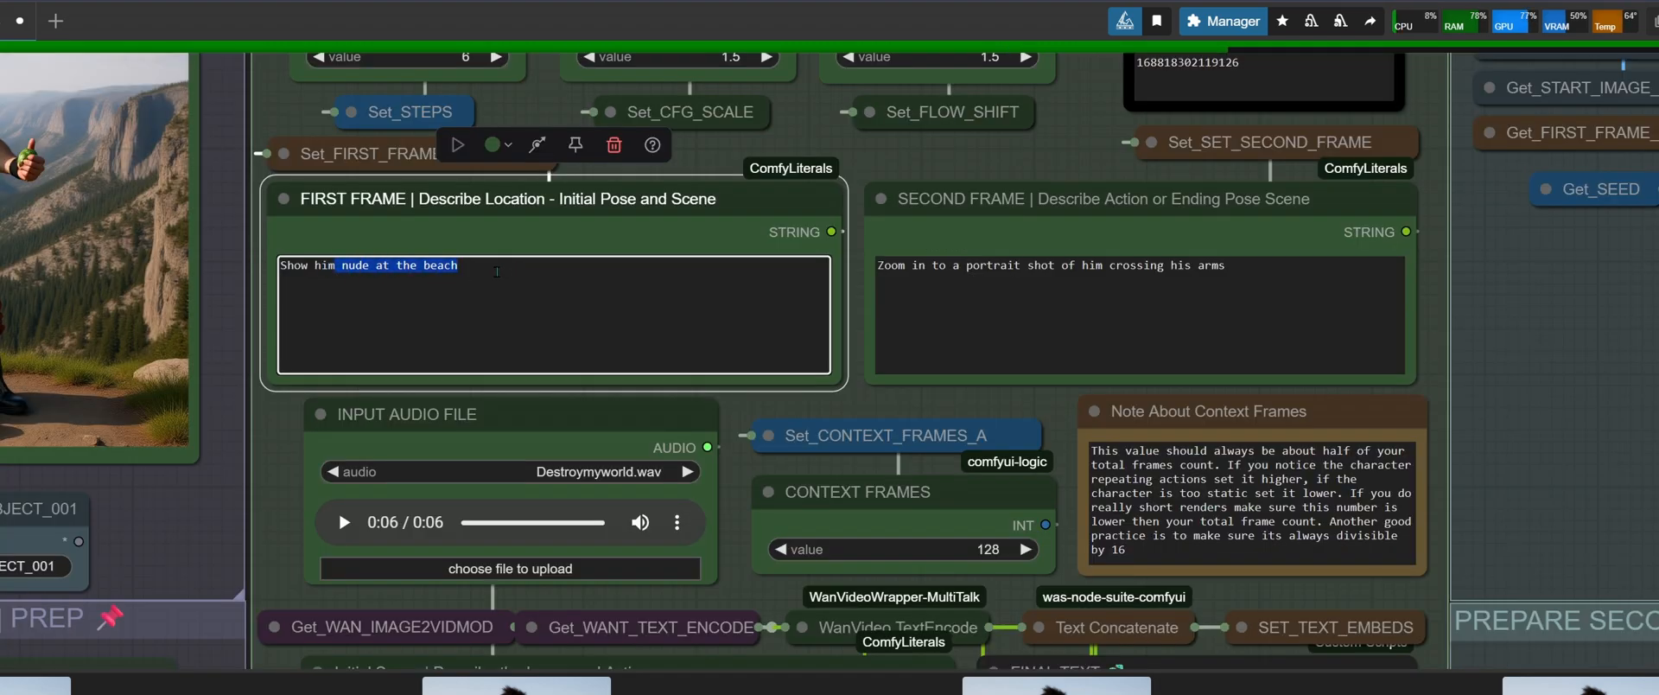
{"action": "left_click", "coordinate": [497, 272]}
{"action": "scroll", "coordinate": [619, 296], "scroll_direction": "down", "scroll_amount": 3}
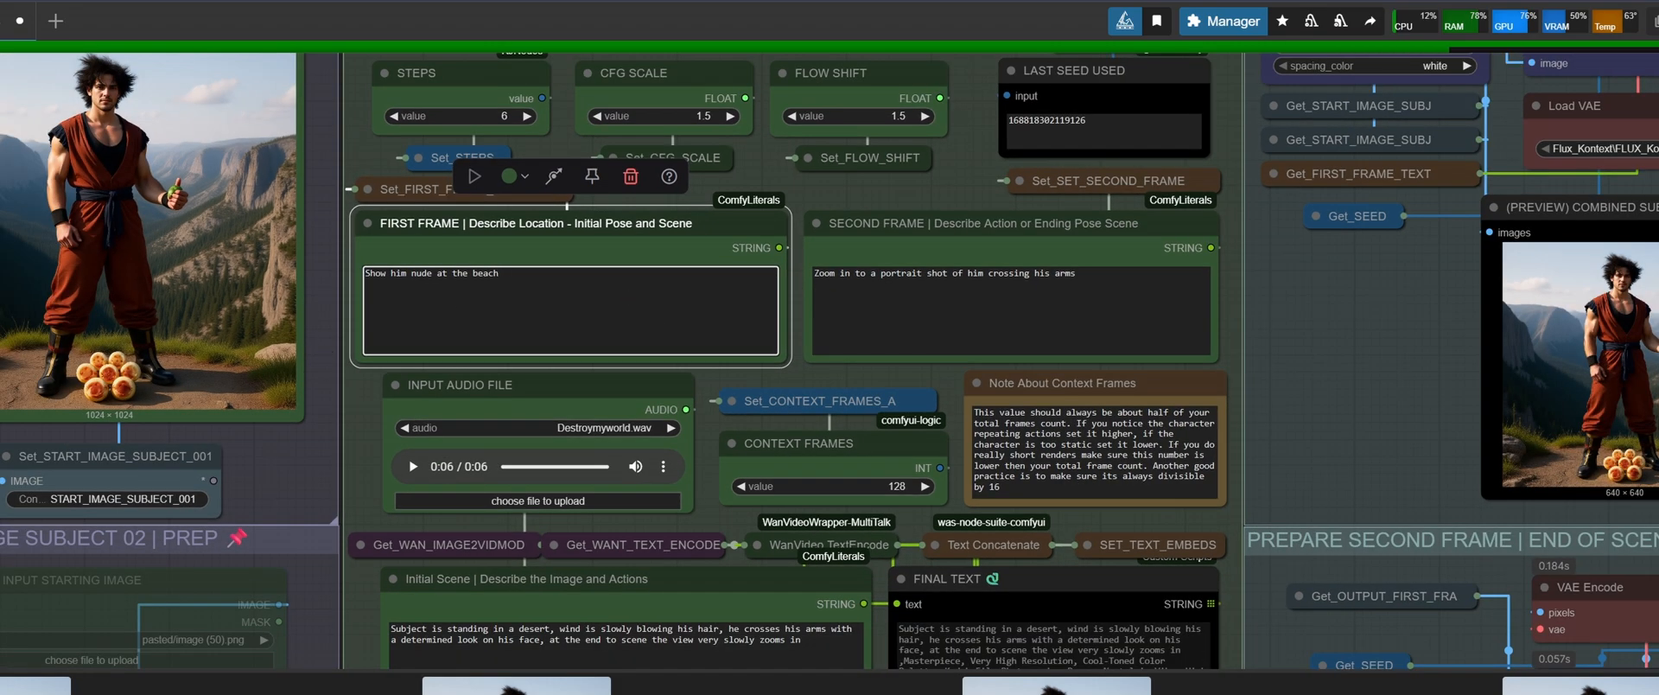
Examine the first and second frame prompt nodes alongside the subject's starting image and the combined subjects preview
{"action": "left_click_drag", "start_coordinate": [327, 355], "coordinate": [563, 547]}
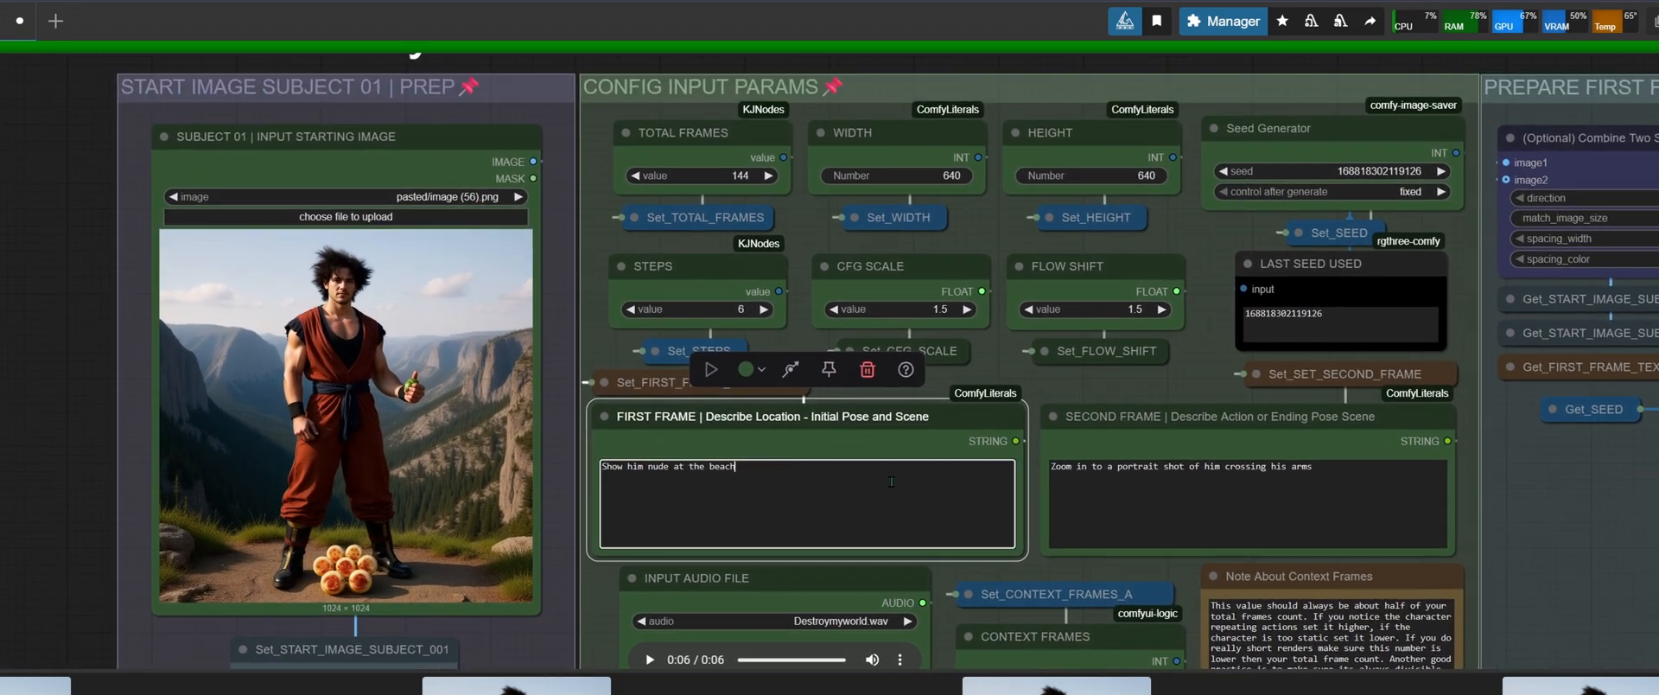
{"action": "left_click_drag", "start_coordinate": [563, 482], "coordinate": [423, 448]}
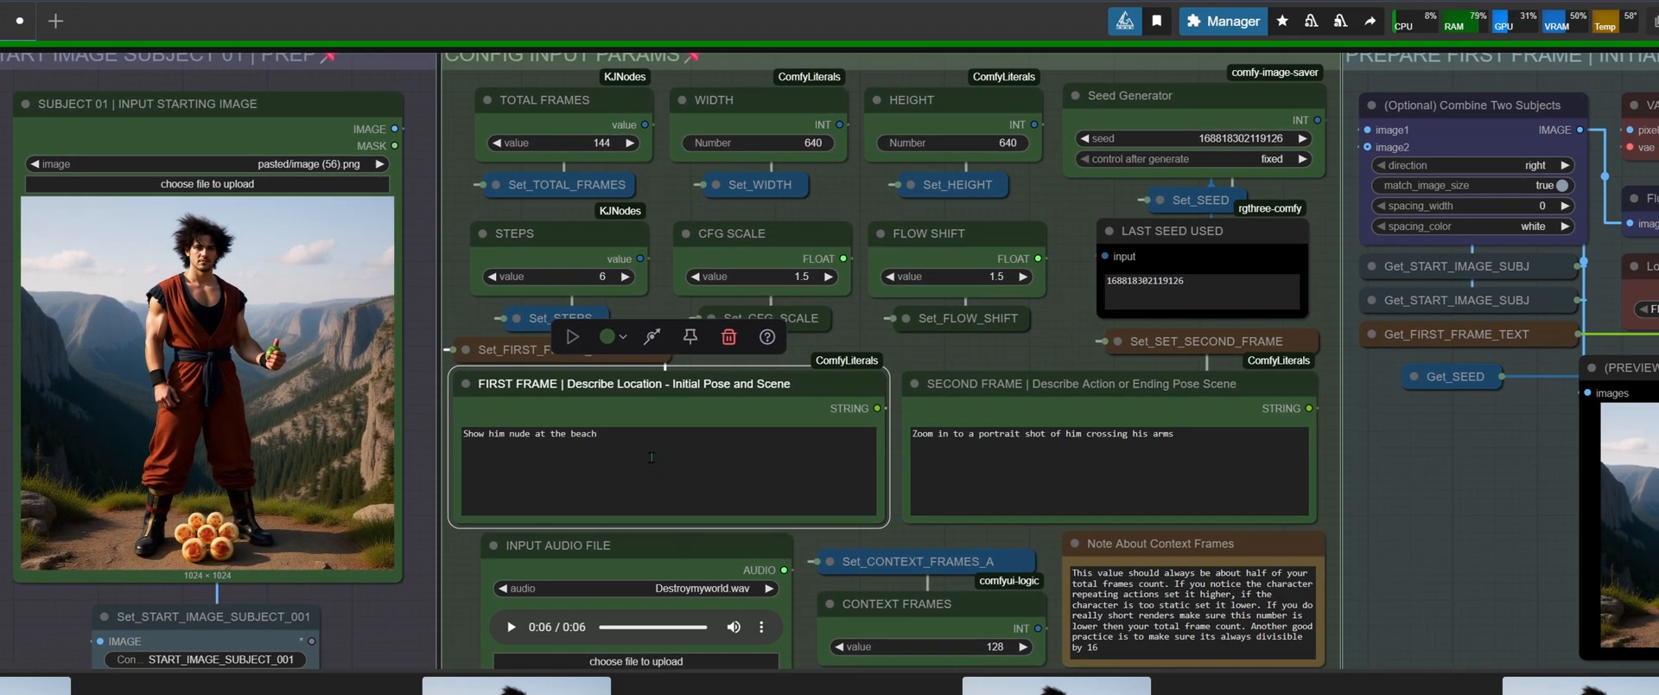
{"action": "left_click", "coordinate": [744, 484]}
{"action": "scroll", "coordinate": [744, 484], "scroll_direction": "down", "scroll_amount": 5}
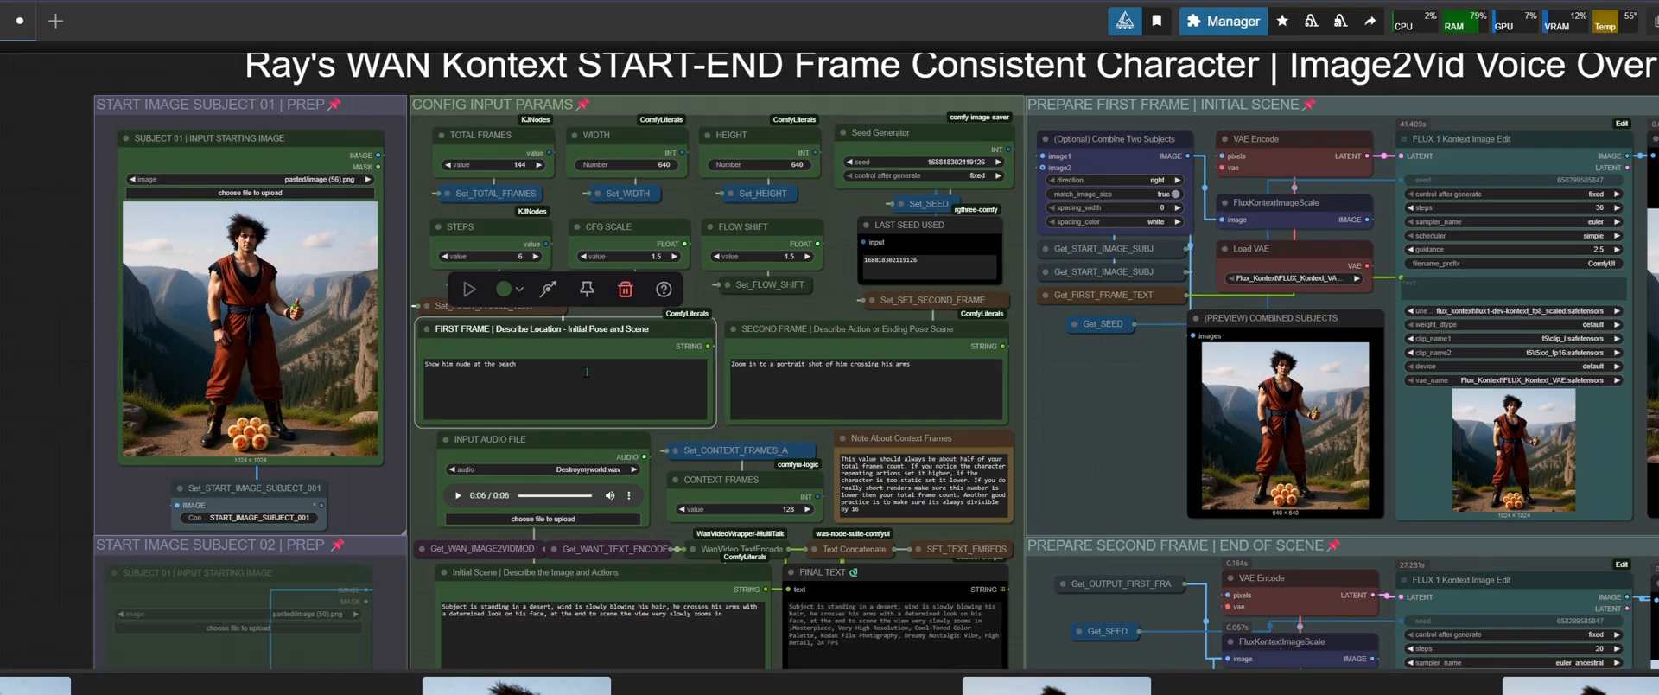
{"action": "left_click", "coordinate": [644, 375]}
{"action": "left_click_drag", "start_coordinate": [47, 393], "coordinate": [0, 392]}
{"action": "left_click", "coordinate": [616, 405]}
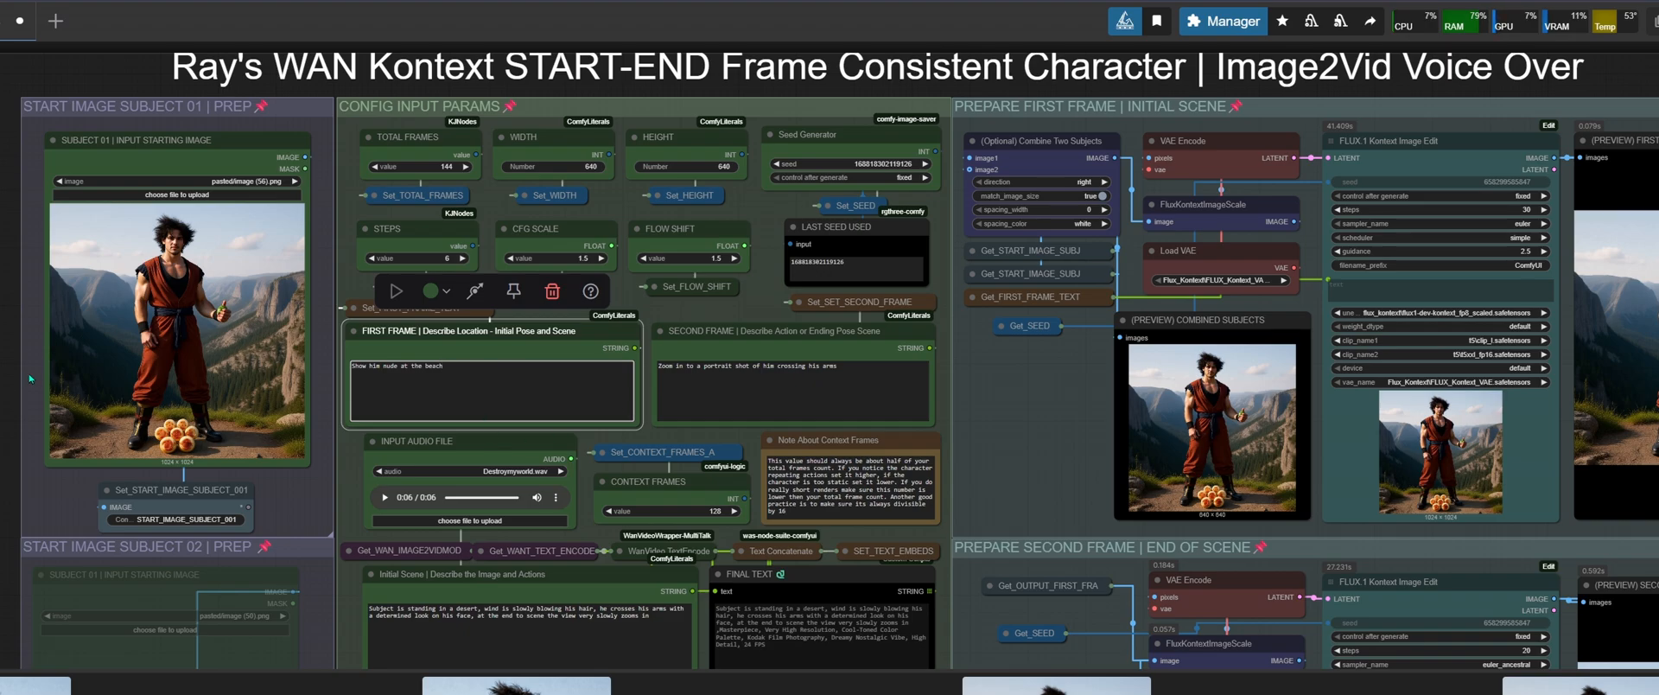
{"action": "left_click", "coordinate": [792, 408]}
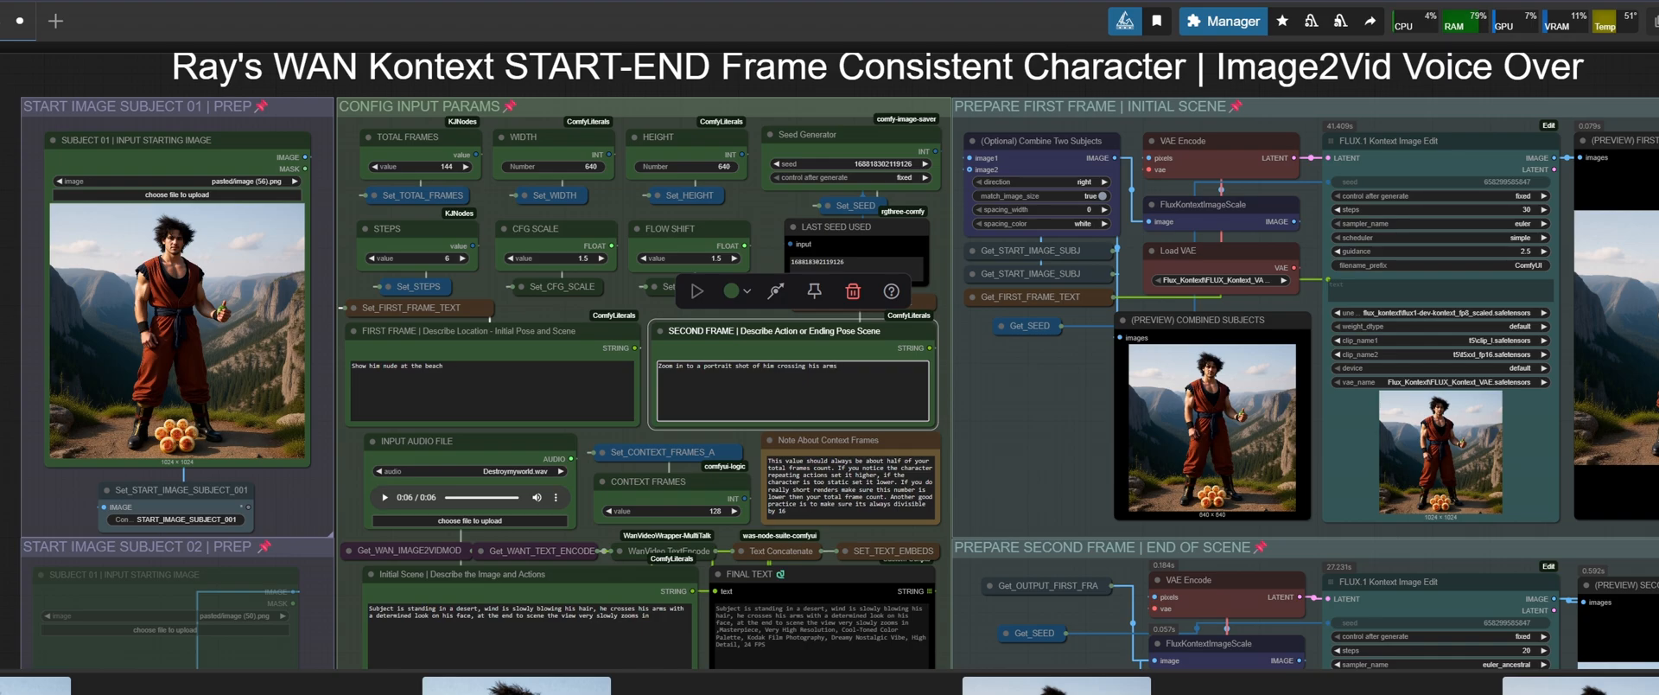
Look over the config, first frame and second frame groups, comparing the generated previews across the whole workflow
{"action": "left_click_drag", "start_coordinate": [0, 470], "coordinate": [0, 516]}
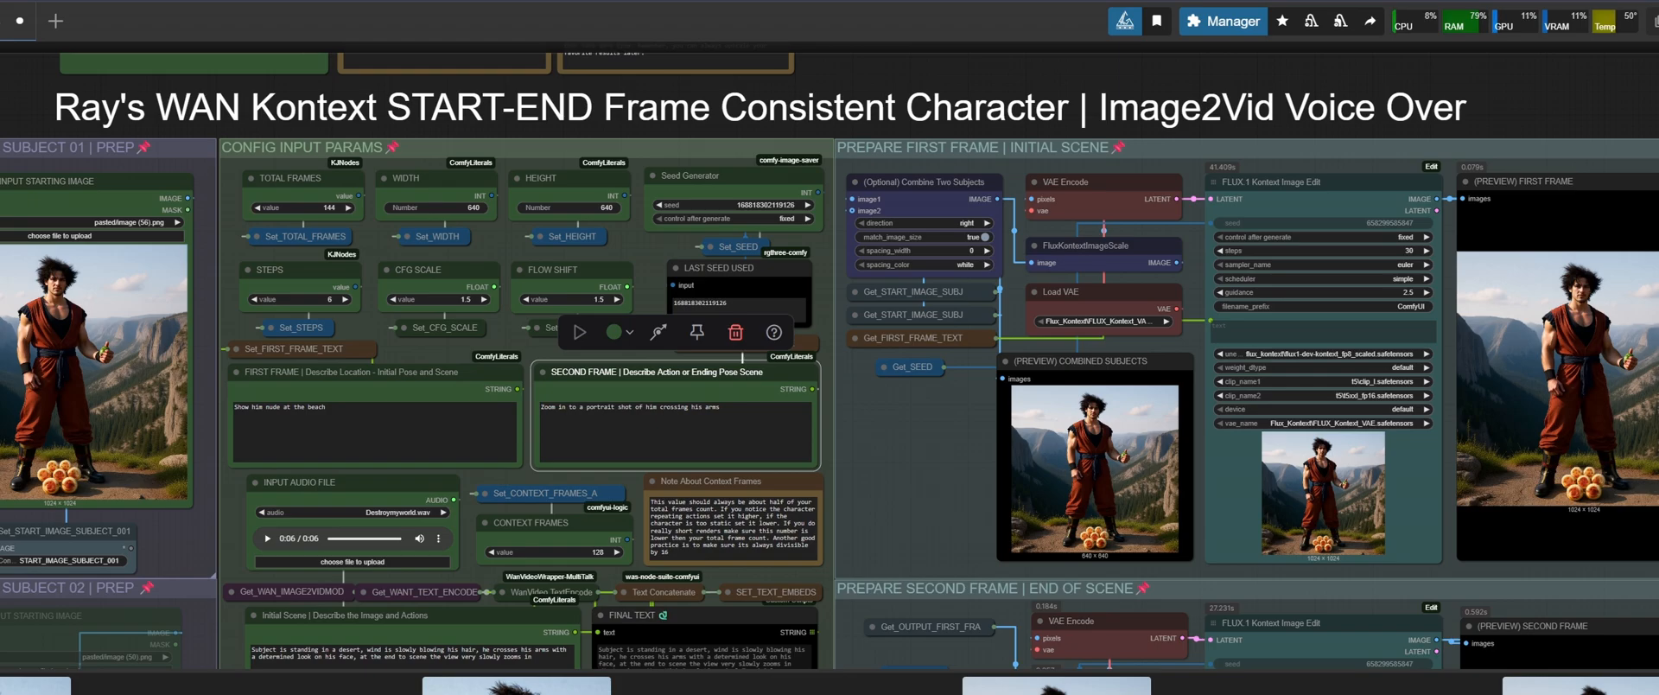
{"action": "left_click_drag", "start_coordinate": [441, 427], "coordinate": [297, 386]}
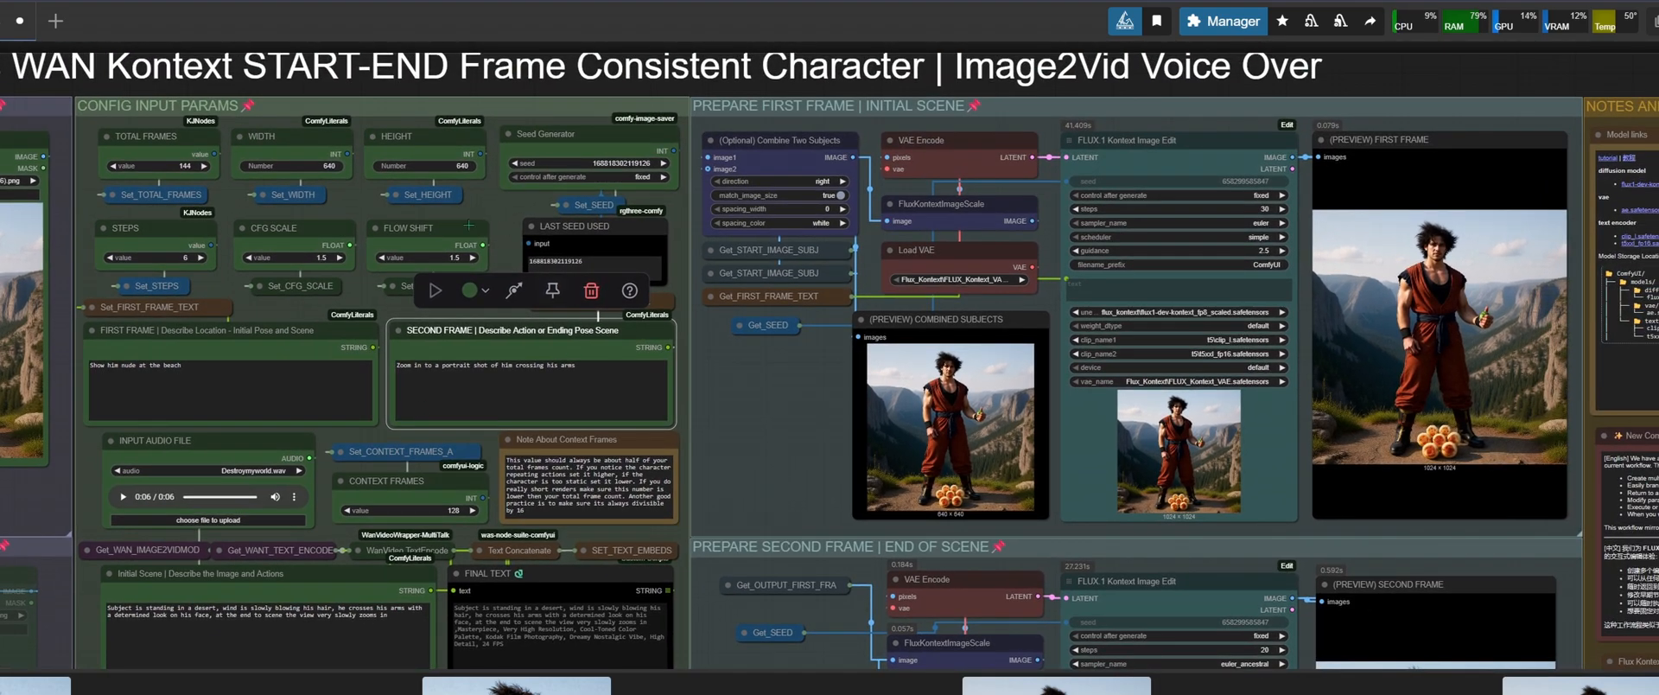
{"action": "left_click_drag", "start_coordinate": [0, 73], "coordinate": [38, 245]}
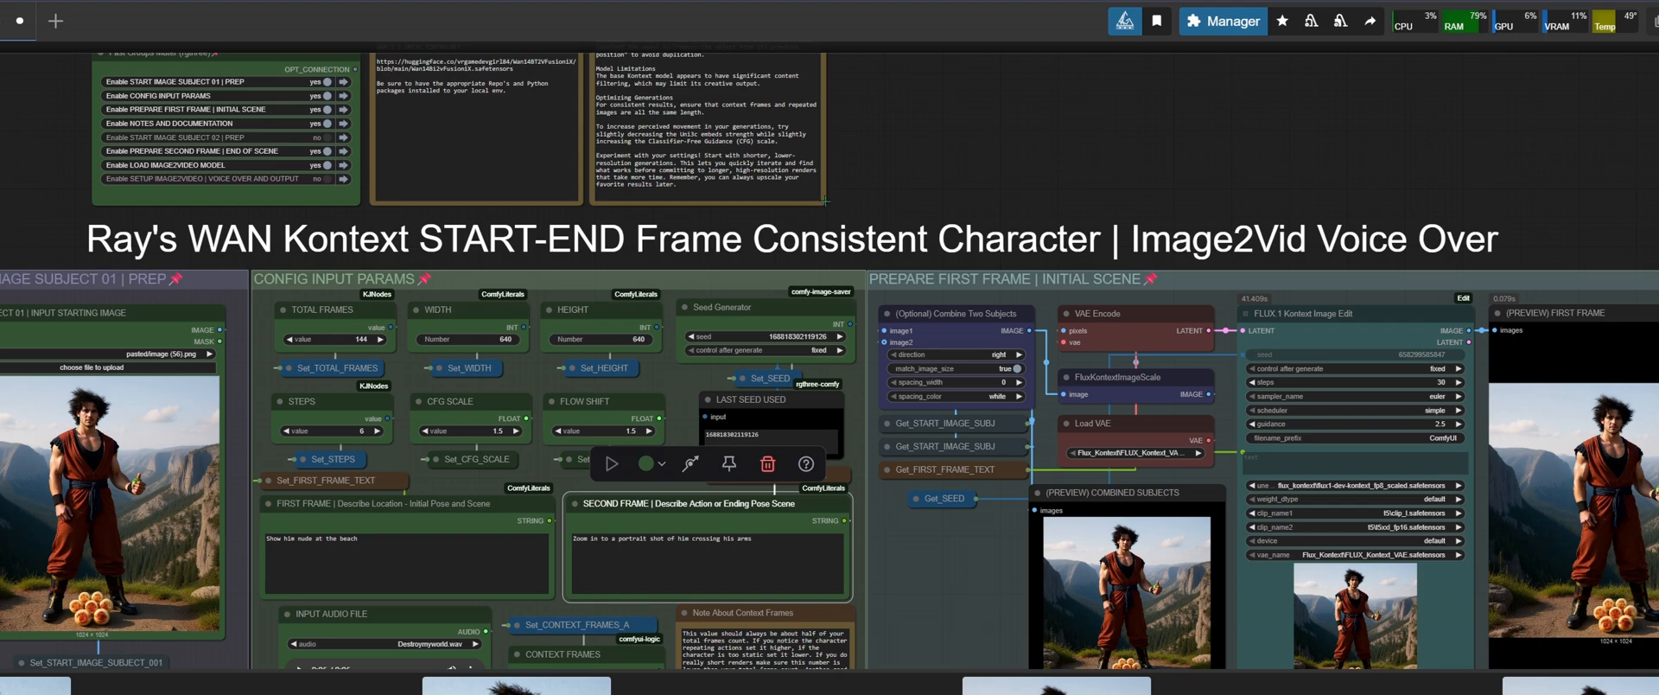
{"action": "left_click_drag", "start_coordinate": [184, 159], "coordinate": [148, 0]}
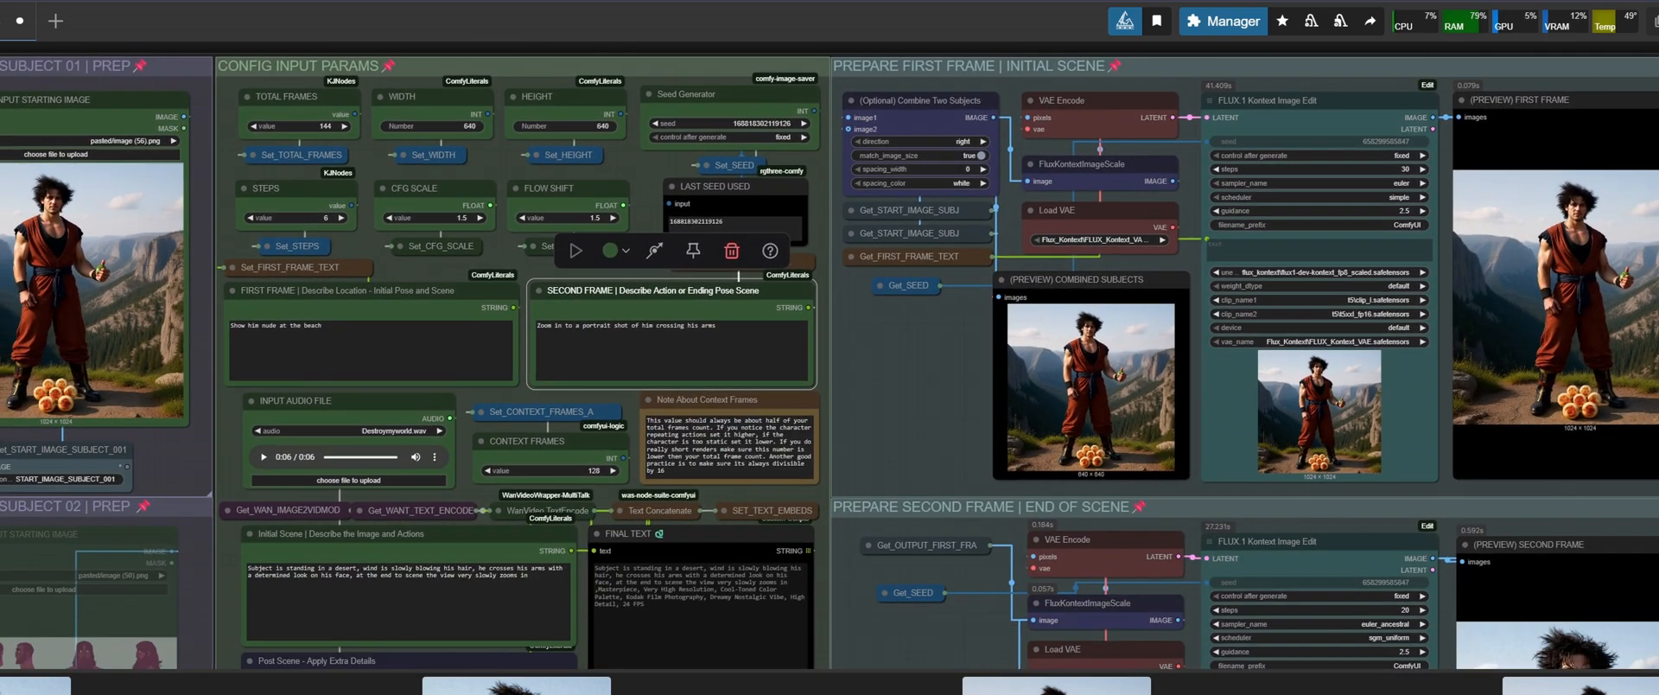
{"action": "left_click_drag", "start_coordinate": [916, 380], "coordinate": [1072, 387]}
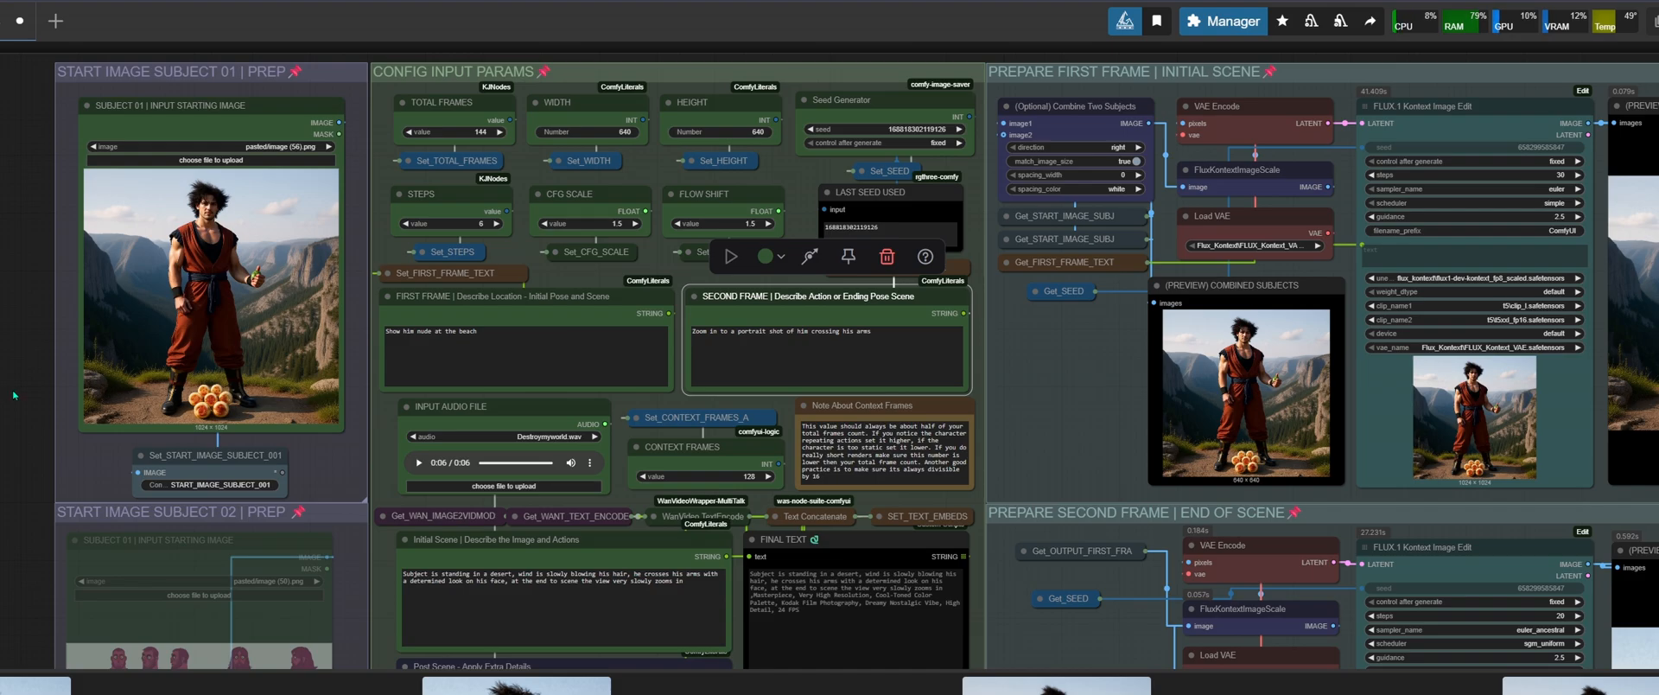
{"action": "left_click_drag", "start_coordinate": [13, 395], "coordinate": [0, 397]}
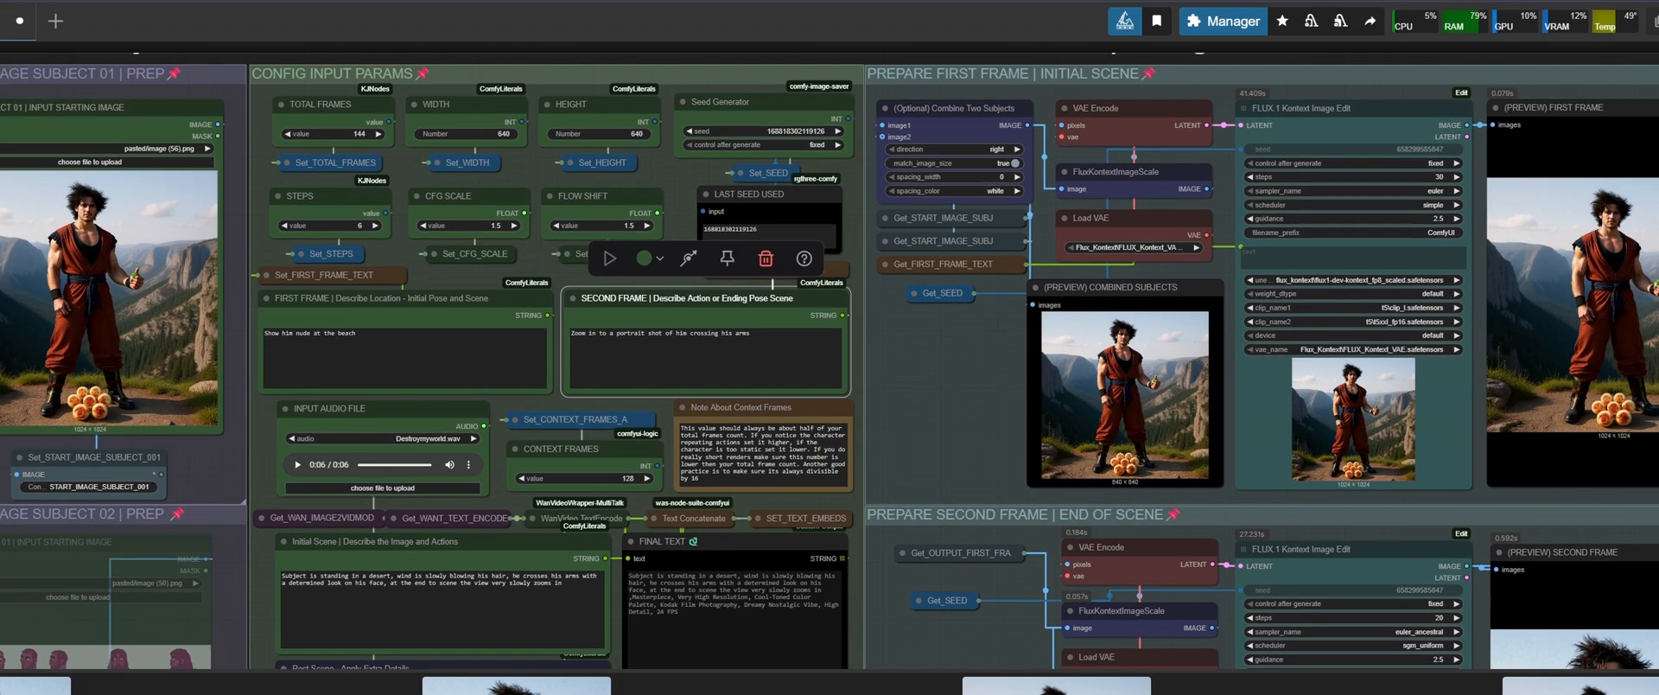
{"action": "mouse_move", "coordinate": [950, 386]}
{"action": "left_mouse_down"}
{"action": "mouse_move", "coordinate": [937, 444]}
{"action": "mouse_move", "coordinate": [968, 404]}
{"action": "left_mouse_up"}
{"action": "scroll", "coordinate": [632, 207], "scroll_direction": "down", "scroll_amount": 3}
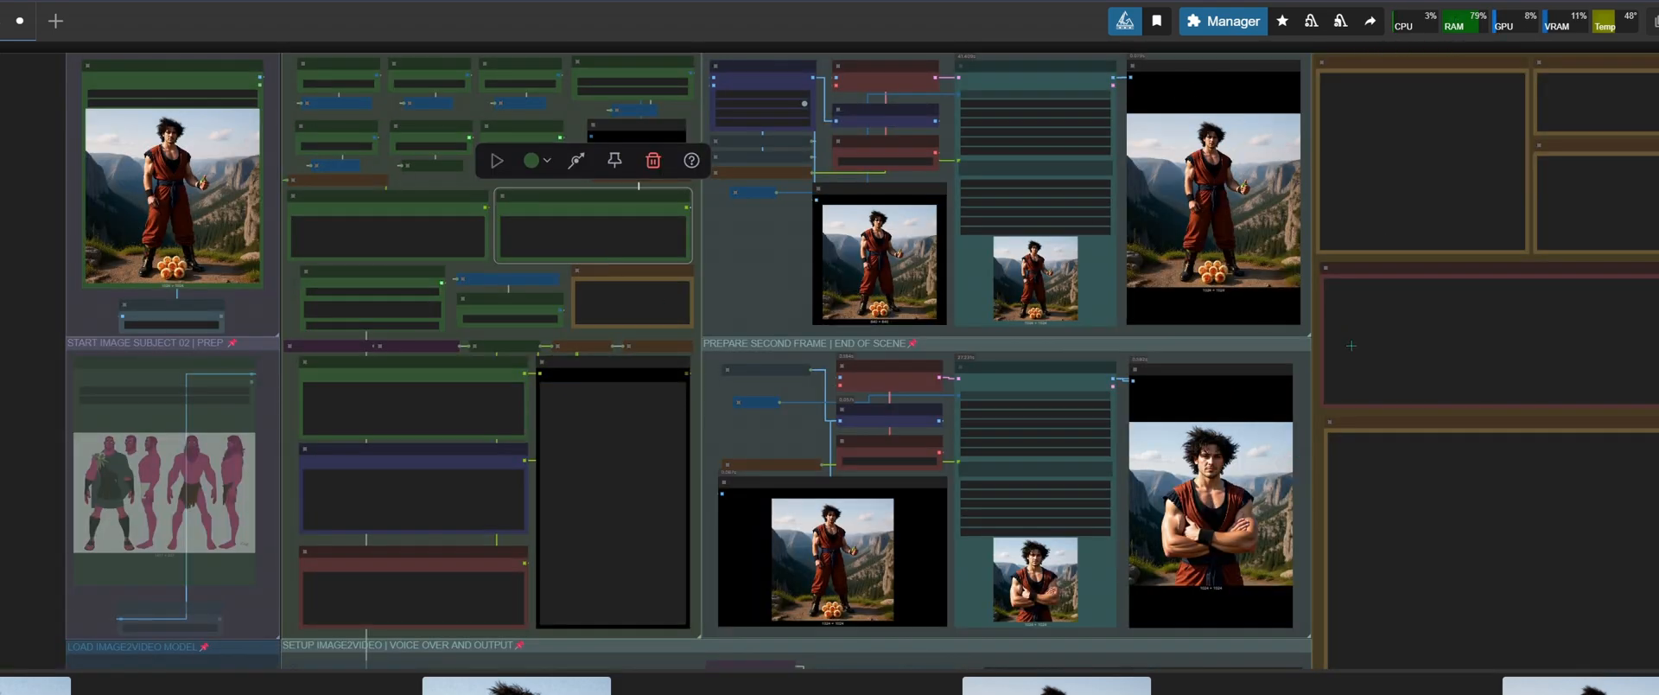
Check the sampling progress log in the command console window and put the window away
{"action": "mouse_move", "coordinate": [1464, 28]}
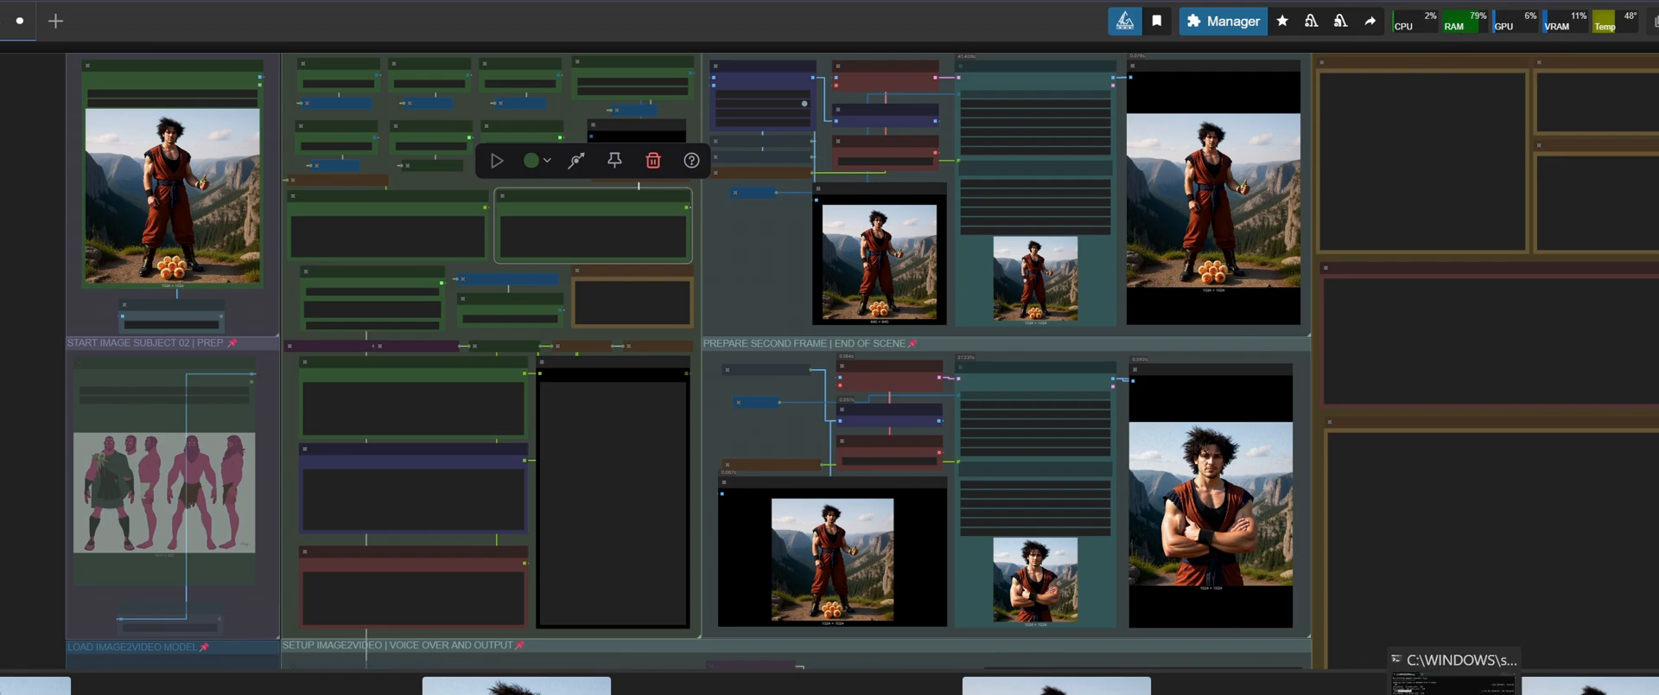
{"action": "left_click", "coordinate": [1454, 683]}
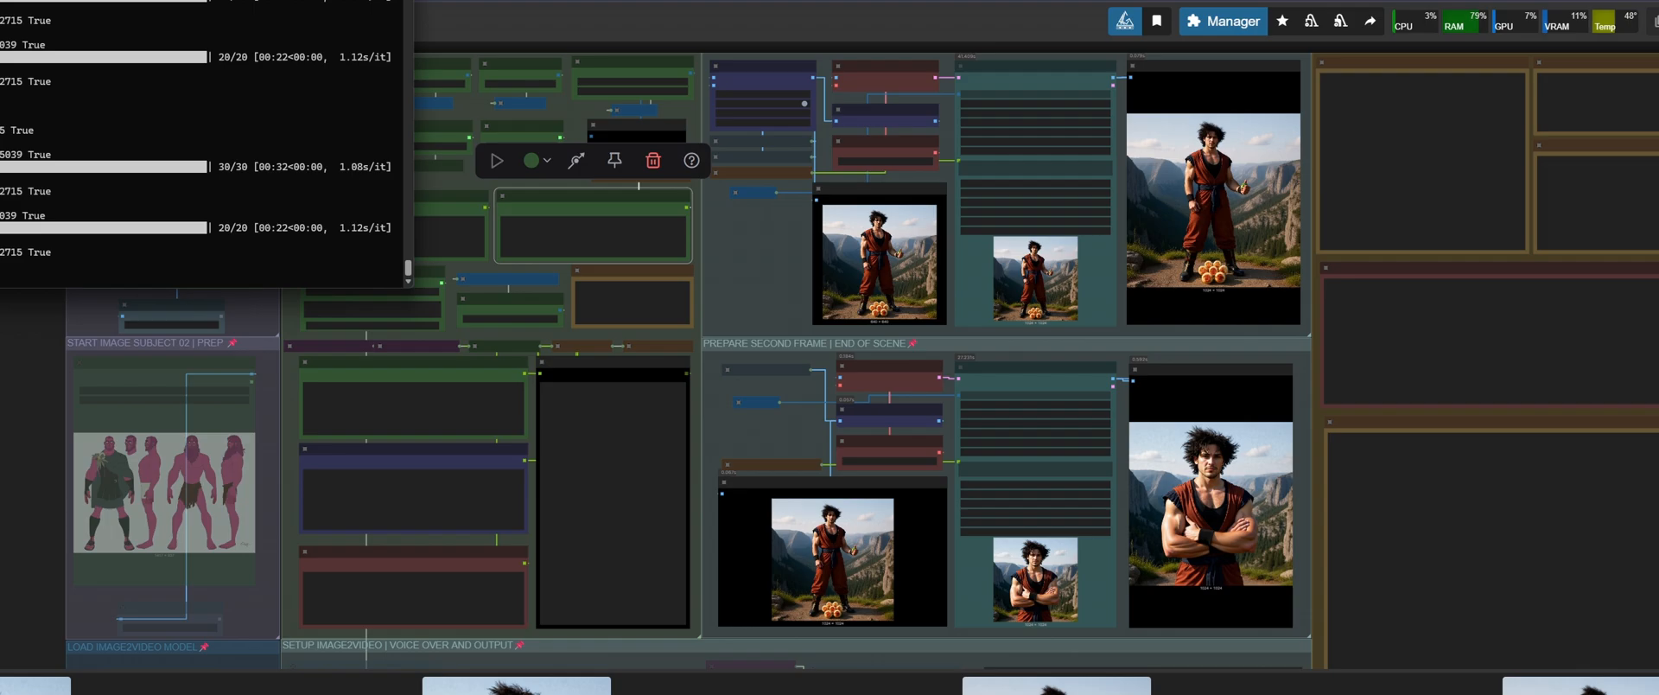
{"action": "left_click", "coordinate": [1455, 694]}
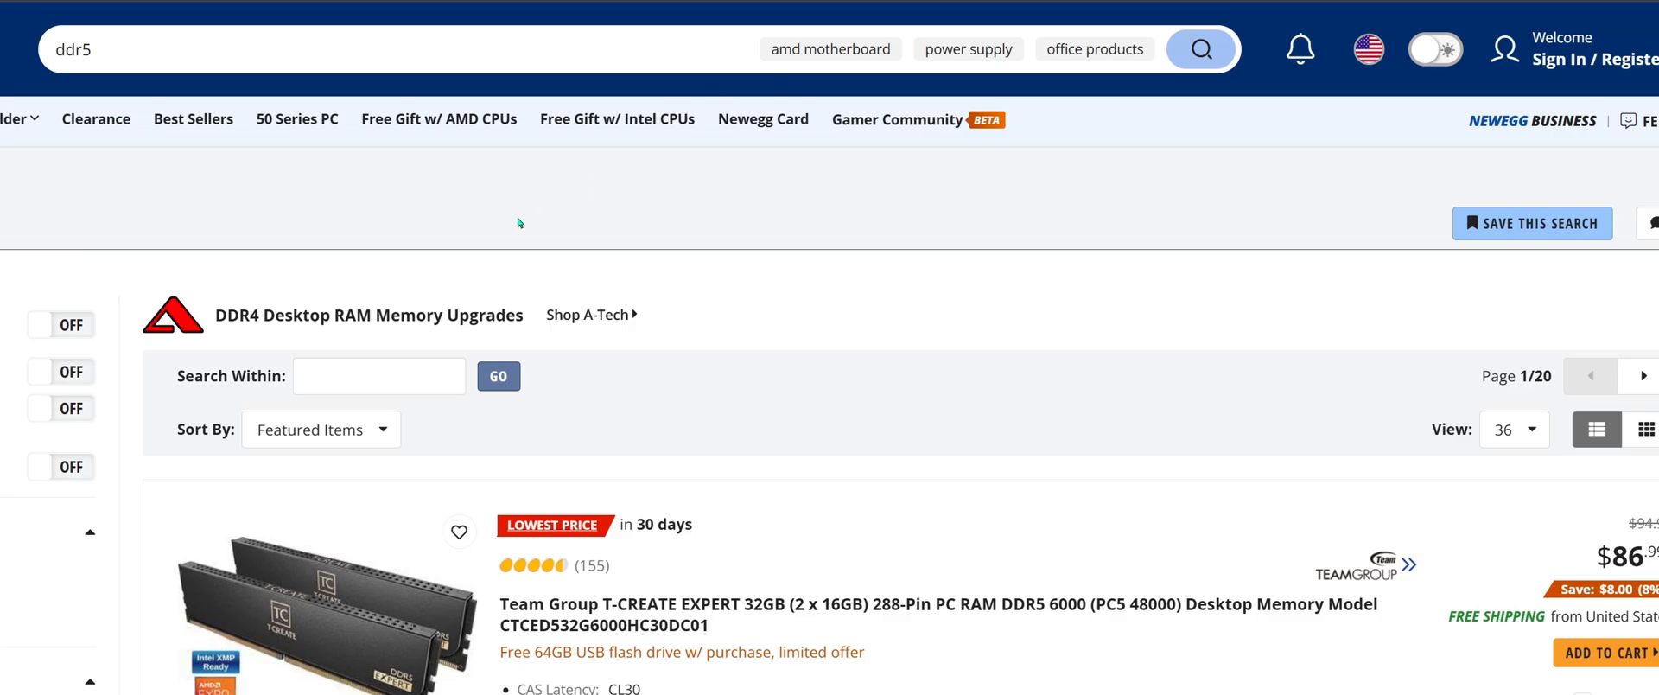
On Newegg, compare the ddr5 search results, reading the Team Group 32GB and G.SKILL Ripjaws S5 64GB kit listings
{"action": "scroll", "coordinate": [615, 277], "scroll_direction": "down", "scroll_amount": 2}
{"action": "scroll", "coordinate": [1109, 366], "scroll_direction": "down", "scroll_amount": 2}
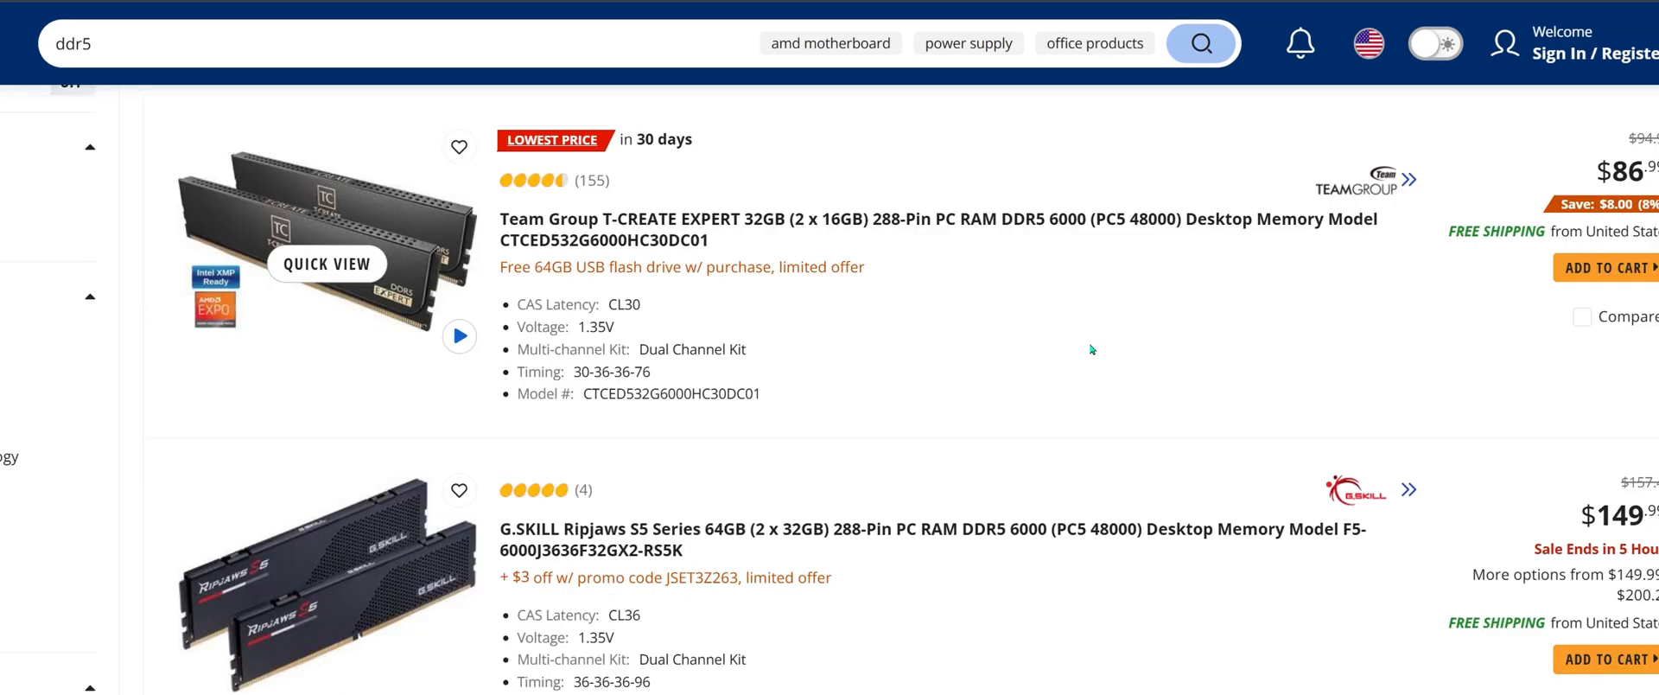
{"action": "scroll", "coordinate": [908, 333], "scroll_direction": "down", "scroll_amount": 2}
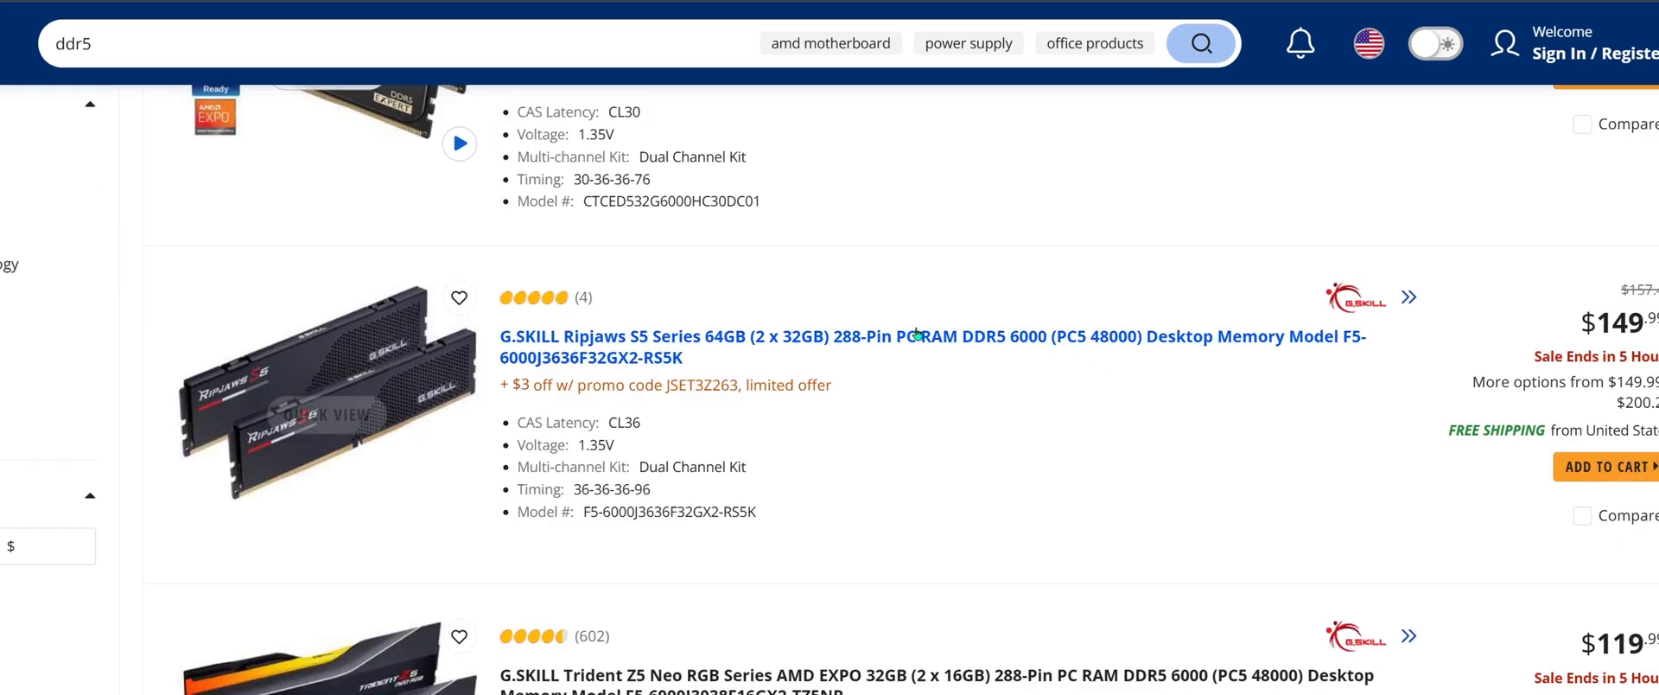
{"action": "scroll", "coordinate": [976, 363], "scroll_direction": "down", "scroll_amount": 2}
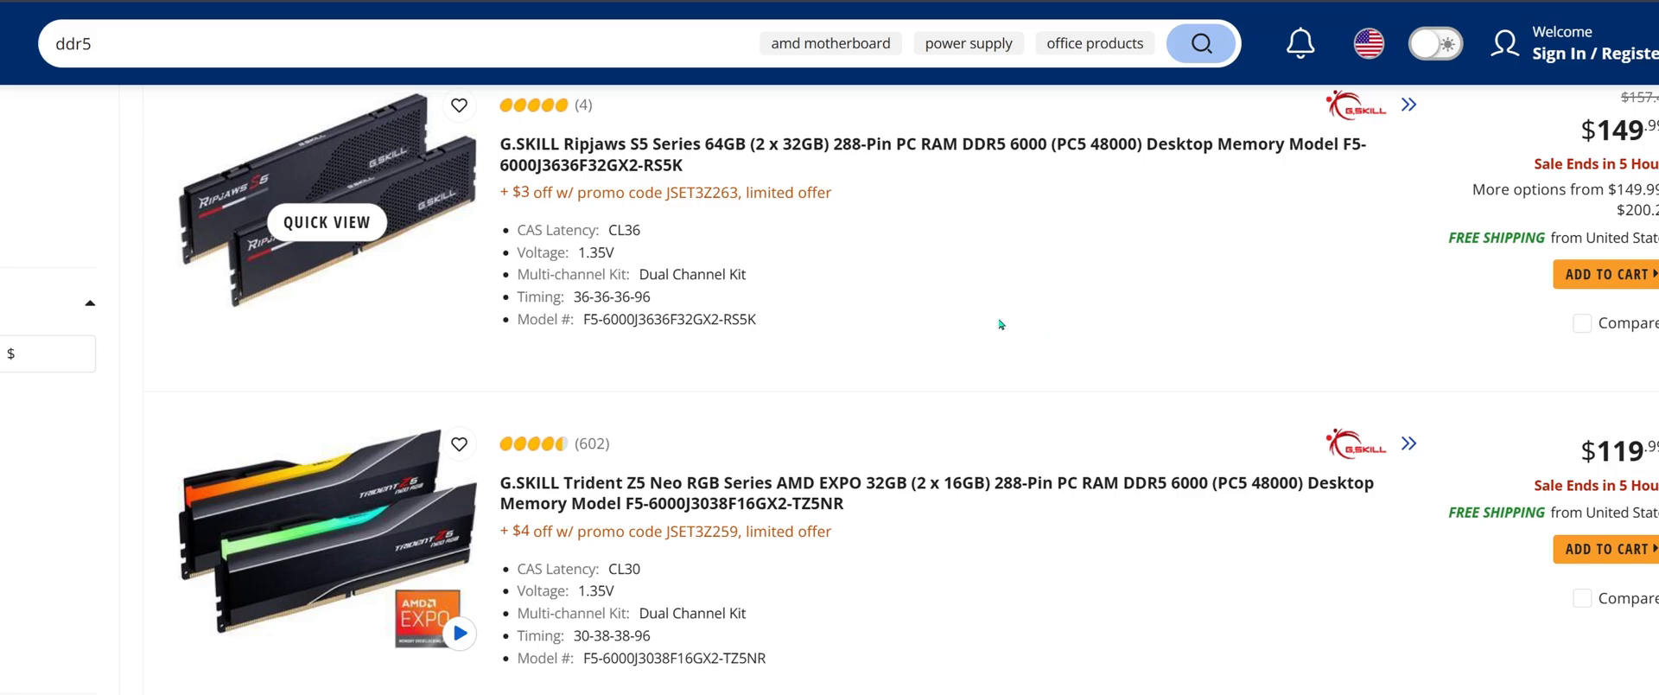
{"action": "scroll", "coordinate": [1040, 321], "scroll_direction": "up", "scroll_amount": 2}
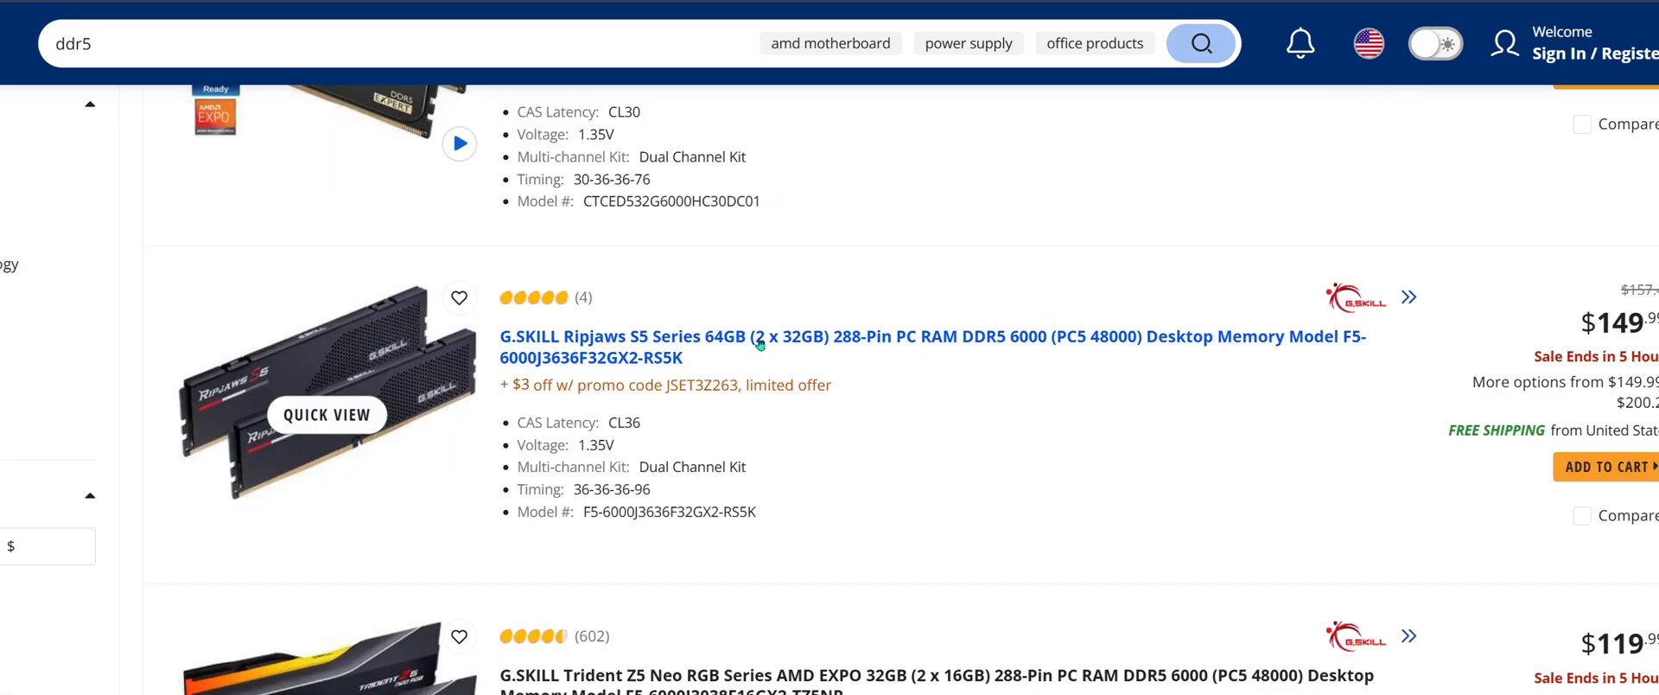
{"action": "scroll", "coordinate": [1121, 381], "scroll_direction": "up", "scroll_amount": 2}
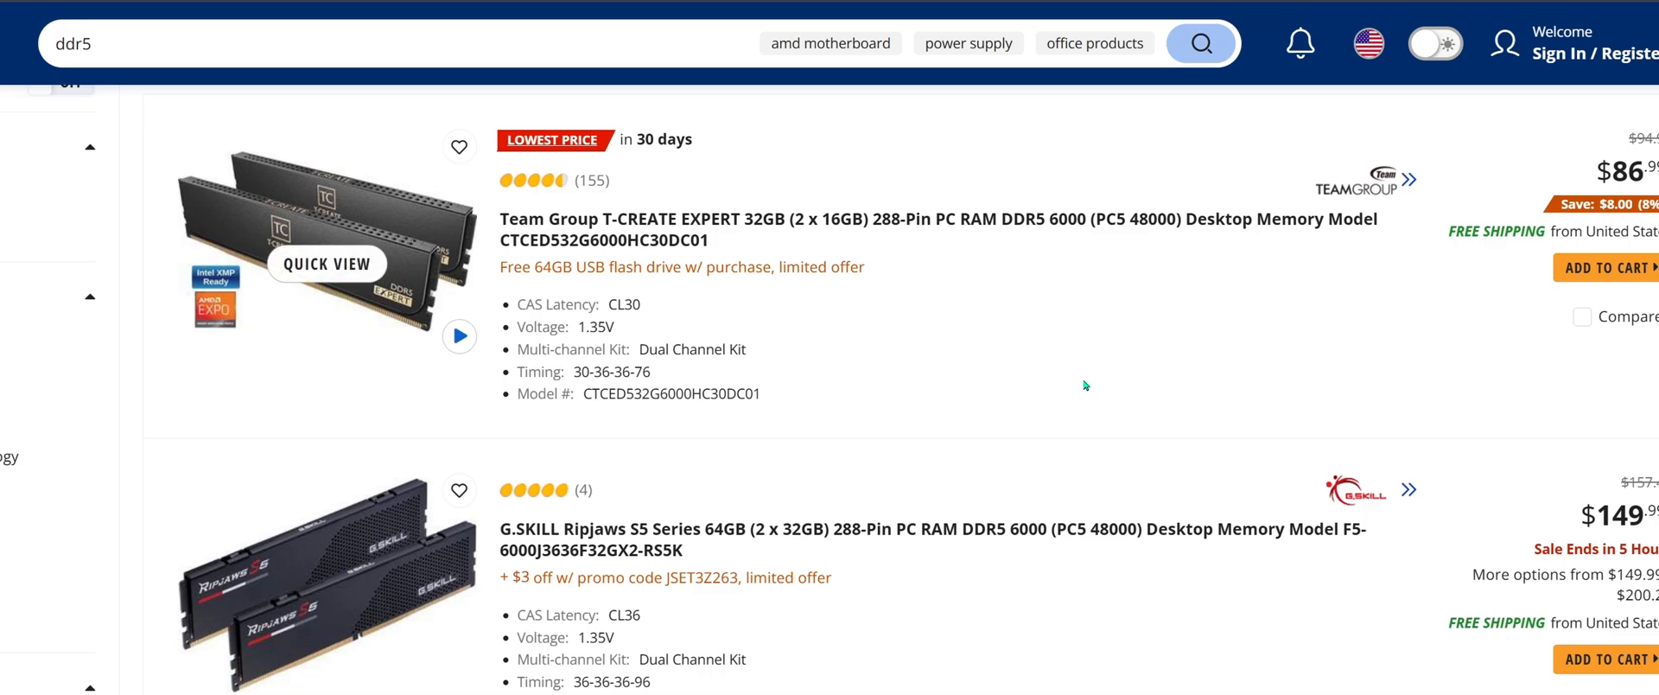
{"action": "scroll", "coordinate": [1098, 394], "scroll_direction": "up", "scroll_amount": 2}
{"action": "scroll", "coordinate": [916, 445], "scroll_direction": "down", "scroll_amount": 2}
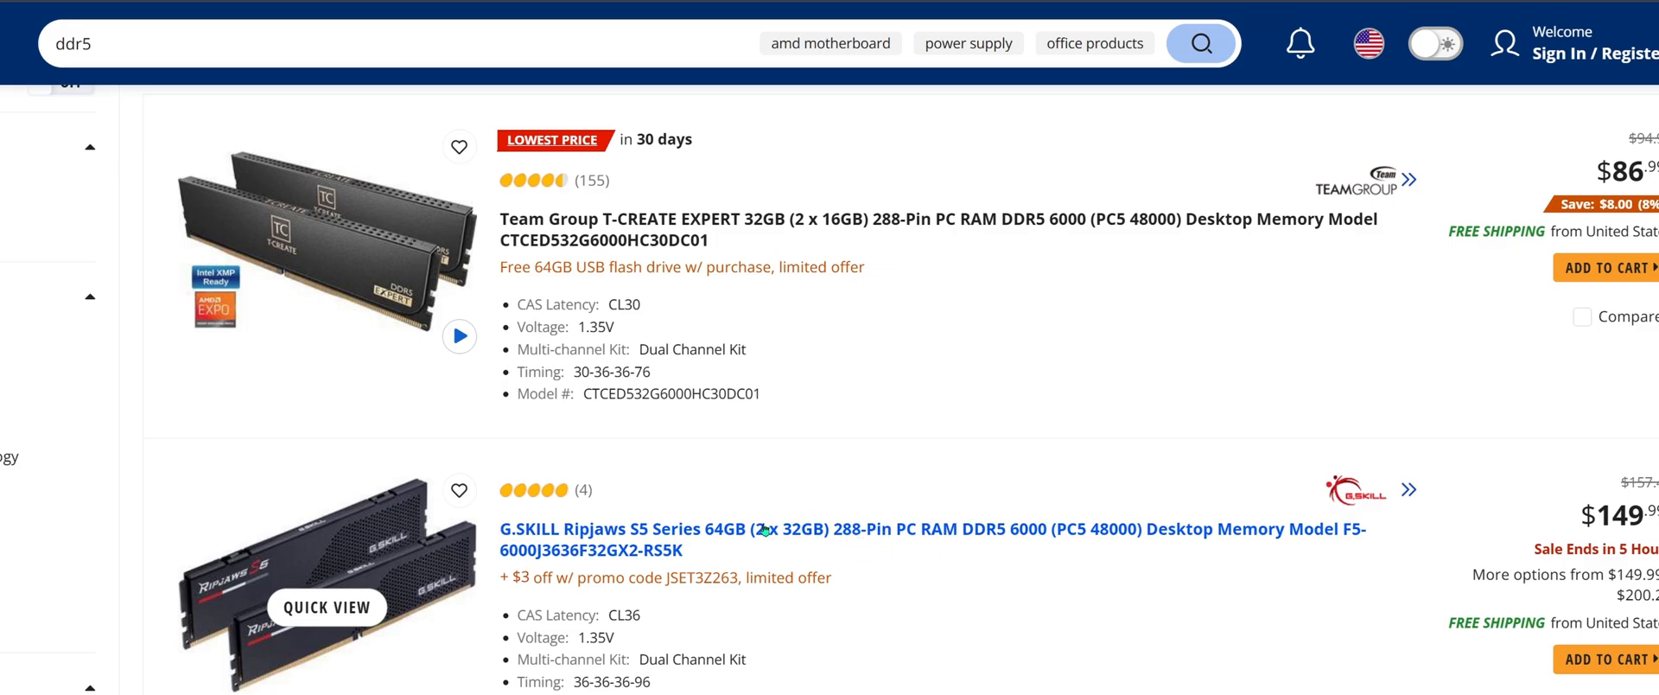
{"action": "scroll", "coordinate": [992, 557], "scroll_direction": "down", "scroll_amount": 2}
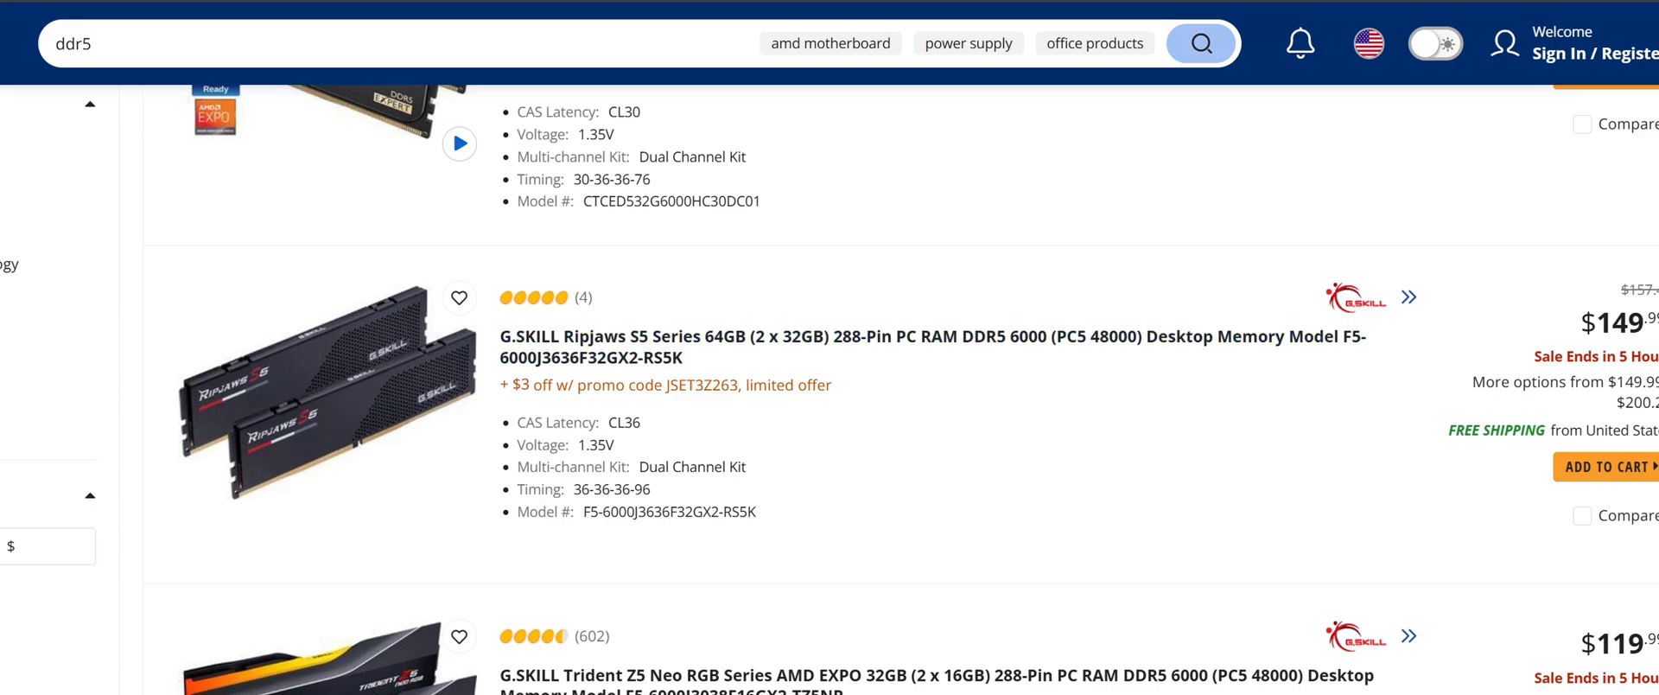
Calculate 32+64 and look further through the G.SKILL 64GB memory kit listings
{"action": "type", "text": "32+64"}
{"action": "key", "text": "Return"}
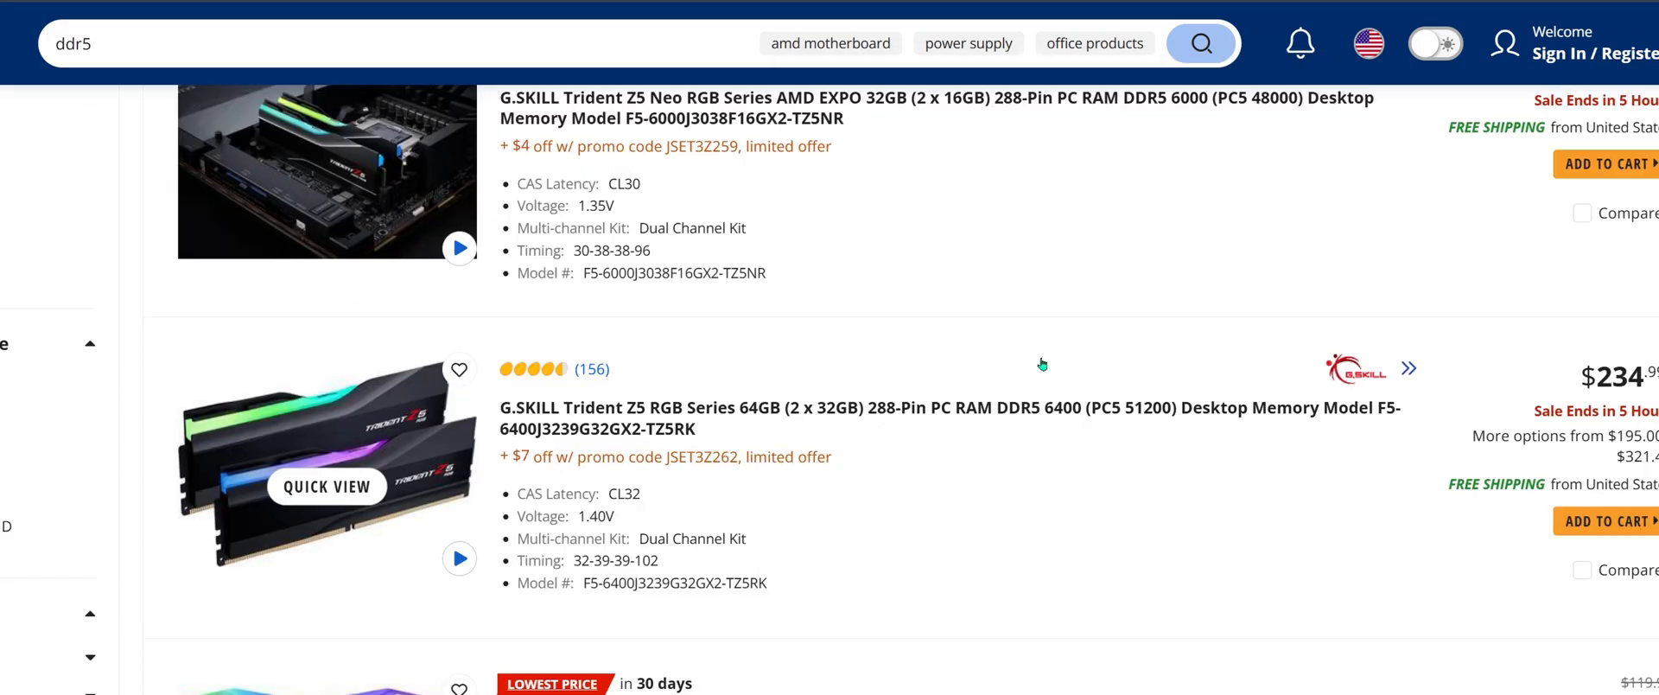
{"action": "scroll", "coordinate": [1044, 364], "scroll_direction": "up", "scroll_amount": 8}
{"action": "scroll", "coordinate": [1043, 364], "scroll_direction": "up", "scroll_amount": 2}
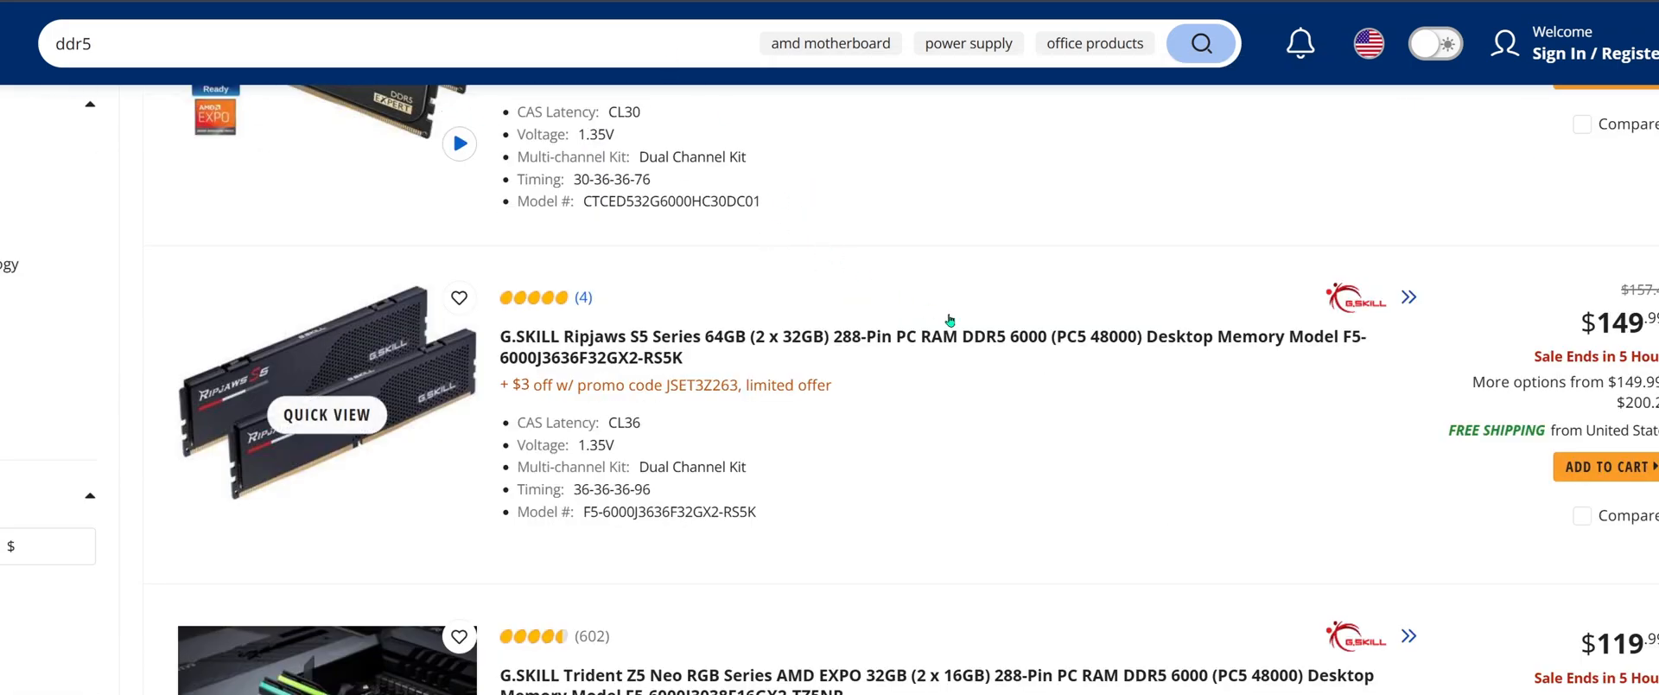
{"action": "scroll", "coordinate": [950, 320], "scroll_direction": "up", "scroll_amount": 2}
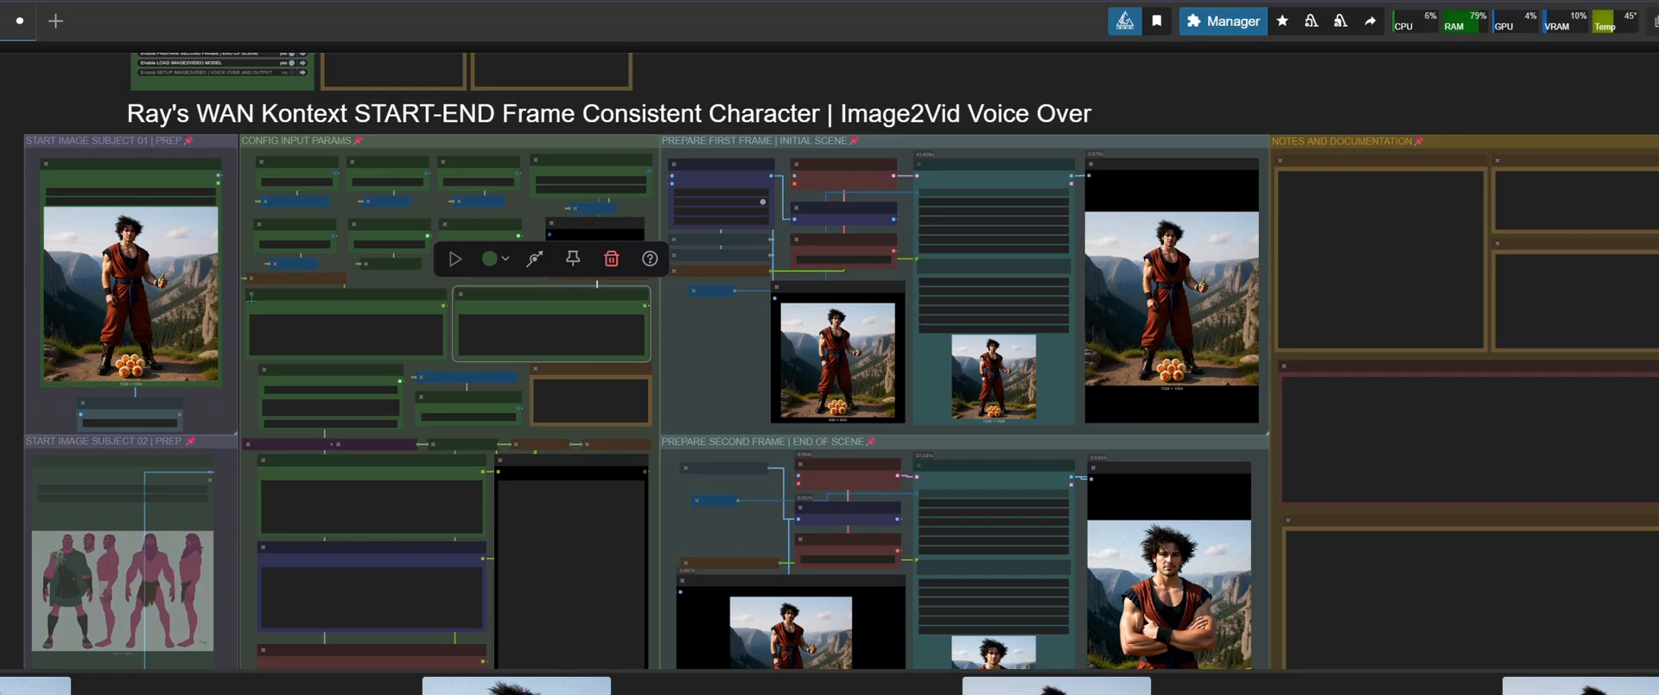
Return to the ComfyUI workflow and set blocks_to_swap to 20 on the WanVideo BlockSwap node
{"action": "scroll", "coordinate": [258, 315], "scroll_direction": "up", "scroll_amount": 5}
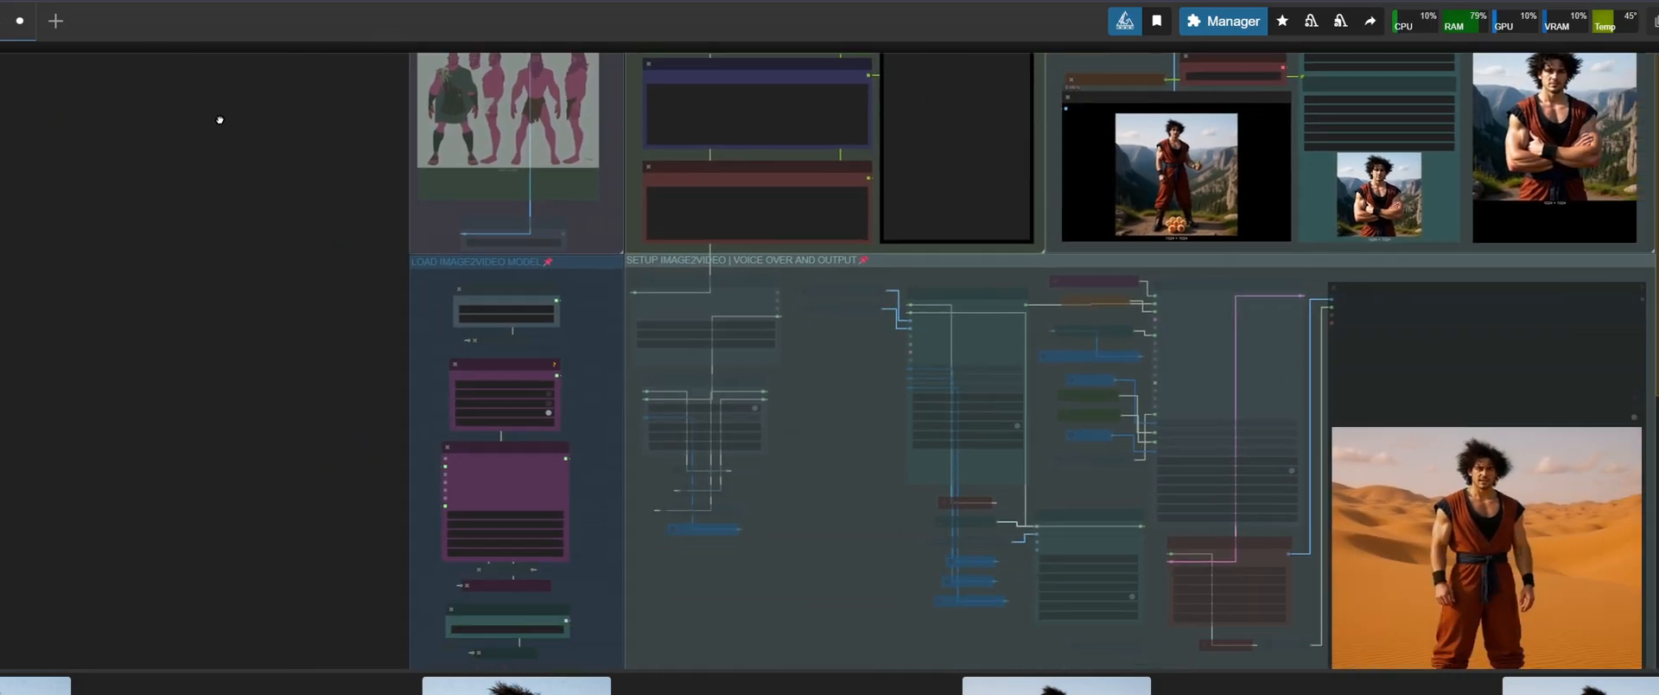
{"action": "scroll", "coordinate": [258, 315], "scroll_direction": "up", "scroll_amount": 4}
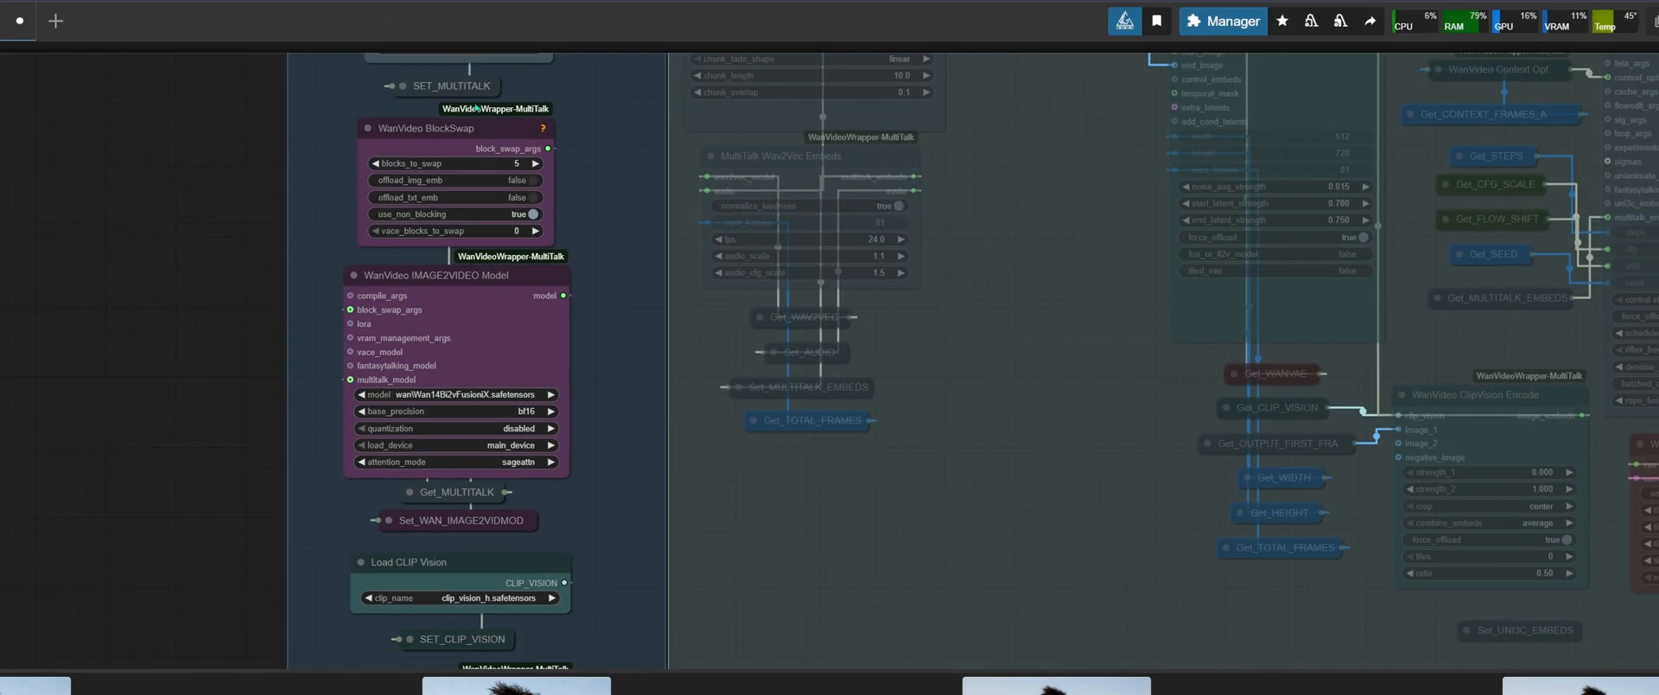
{"action": "left_click", "coordinate": [464, 121]}
{"action": "scroll", "coordinate": [555, 250], "scroll_direction": "up", "scroll_amount": 5}
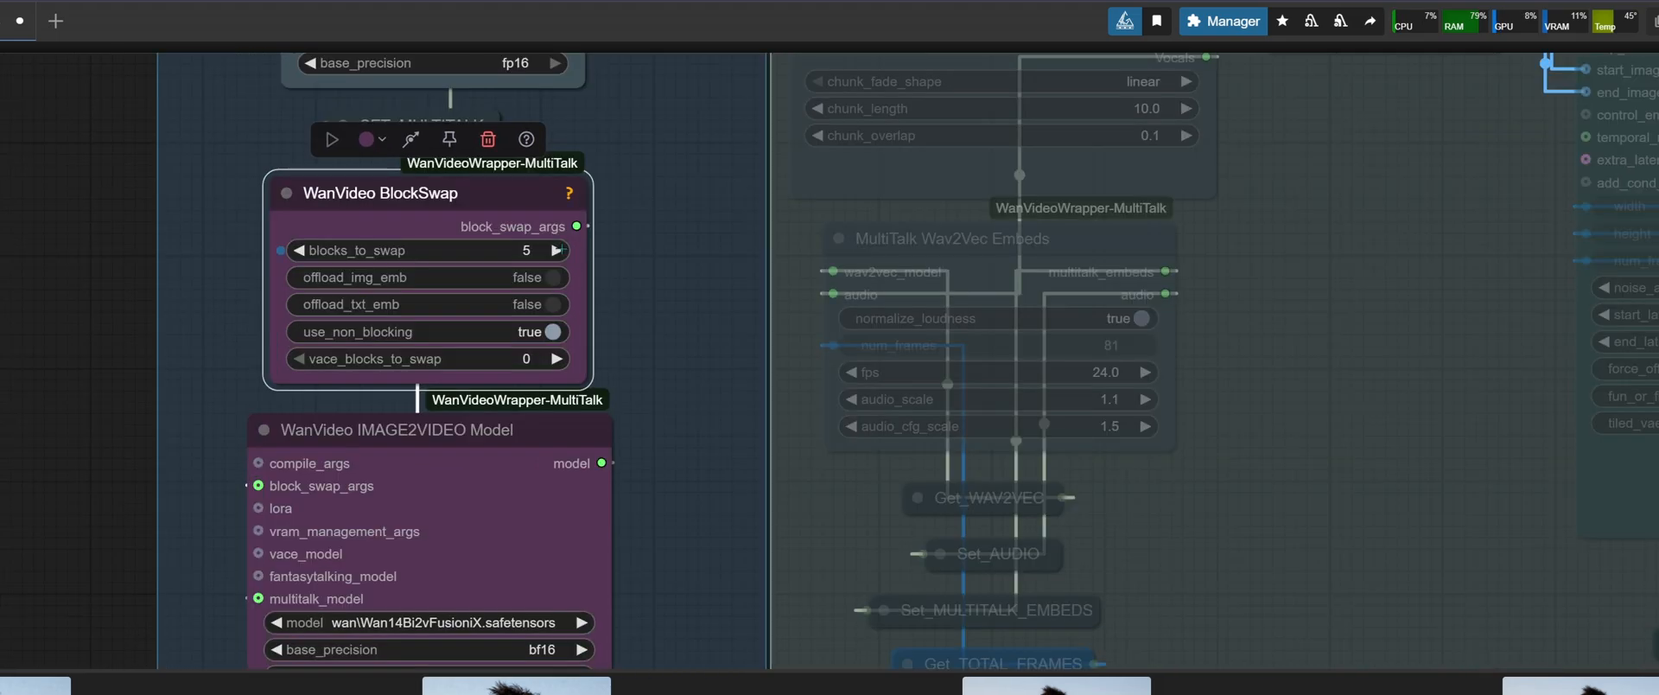
{"action": "mouse_move", "coordinate": [556, 251]}
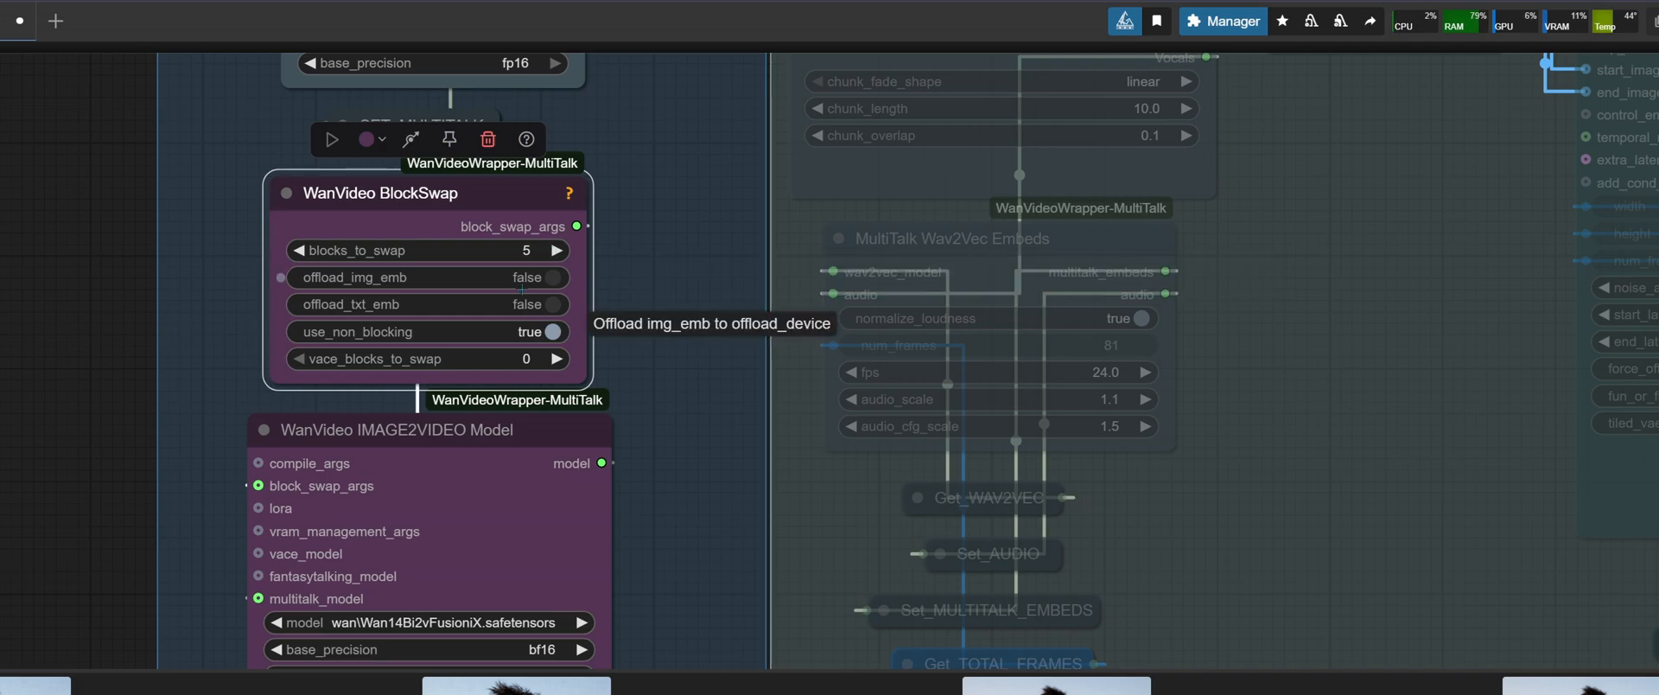
{"action": "left_click", "coordinate": [553, 250]}
{"action": "left_click", "coordinate": [553, 250]}
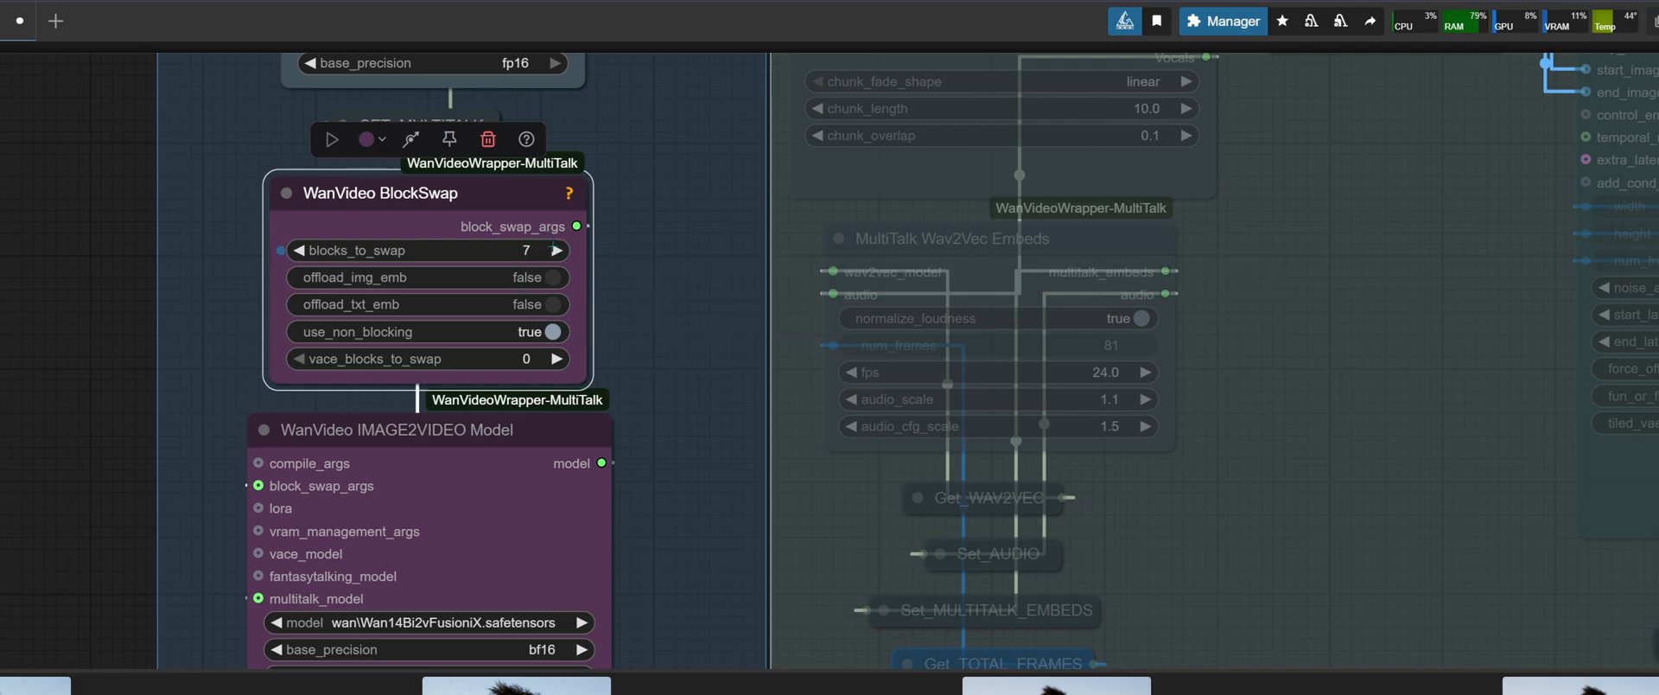
{"action": "left_click", "coordinate": [553, 250]}
{"action": "left_click", "coordinate": [553, 250]}
{"action": "left_click", "coordinate": [556, 250]}
{"action": "left_click", "coordinate": [556, 250]}
{"action": "left_click", "coordinate": [556, 250]}
{"action": "left_click", "coordinate": [556, 249]}
{"action": "left_click", "coordinate": [555, 250]}
{"action": "left_click", "coordinate": [555, 250]}
{"action": "left_click", "coordinate": [556, 250]}
{"action": "left_click", "coordinate": [556, 250]}
{"action": "left_click", "coordinate": [556, 250]}
{"action": "left_click", "coordinate": [556, 250]}
{"action": "left_click", "coordinate": [556, 250]}
{"action": "scroll", "coordinate": [625, 310], "scroll_direction": "down", "scroll_amount": 2}
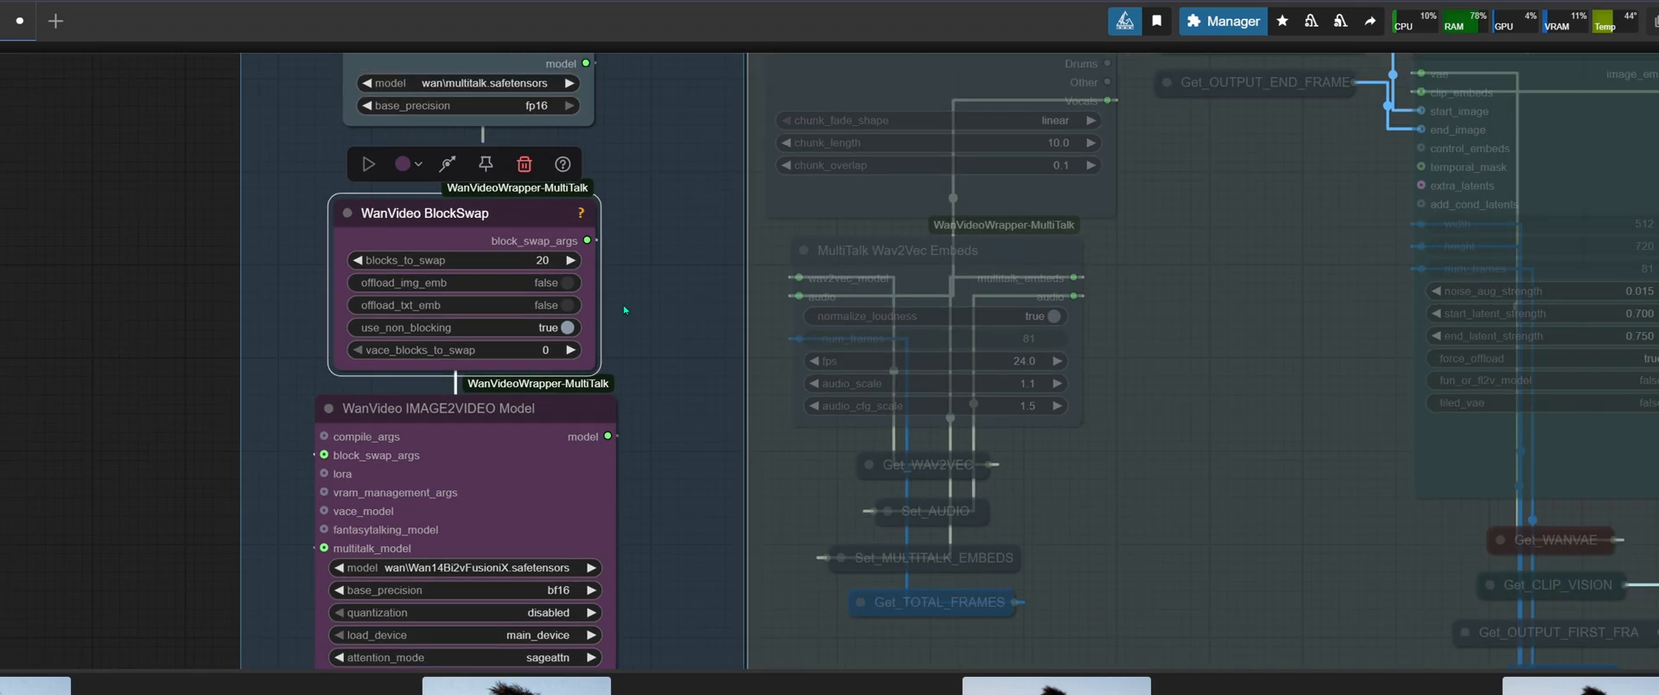
{"action": "left_click_drag", "start_coordinate": [178, 333], "coordinate": [0, 324]}
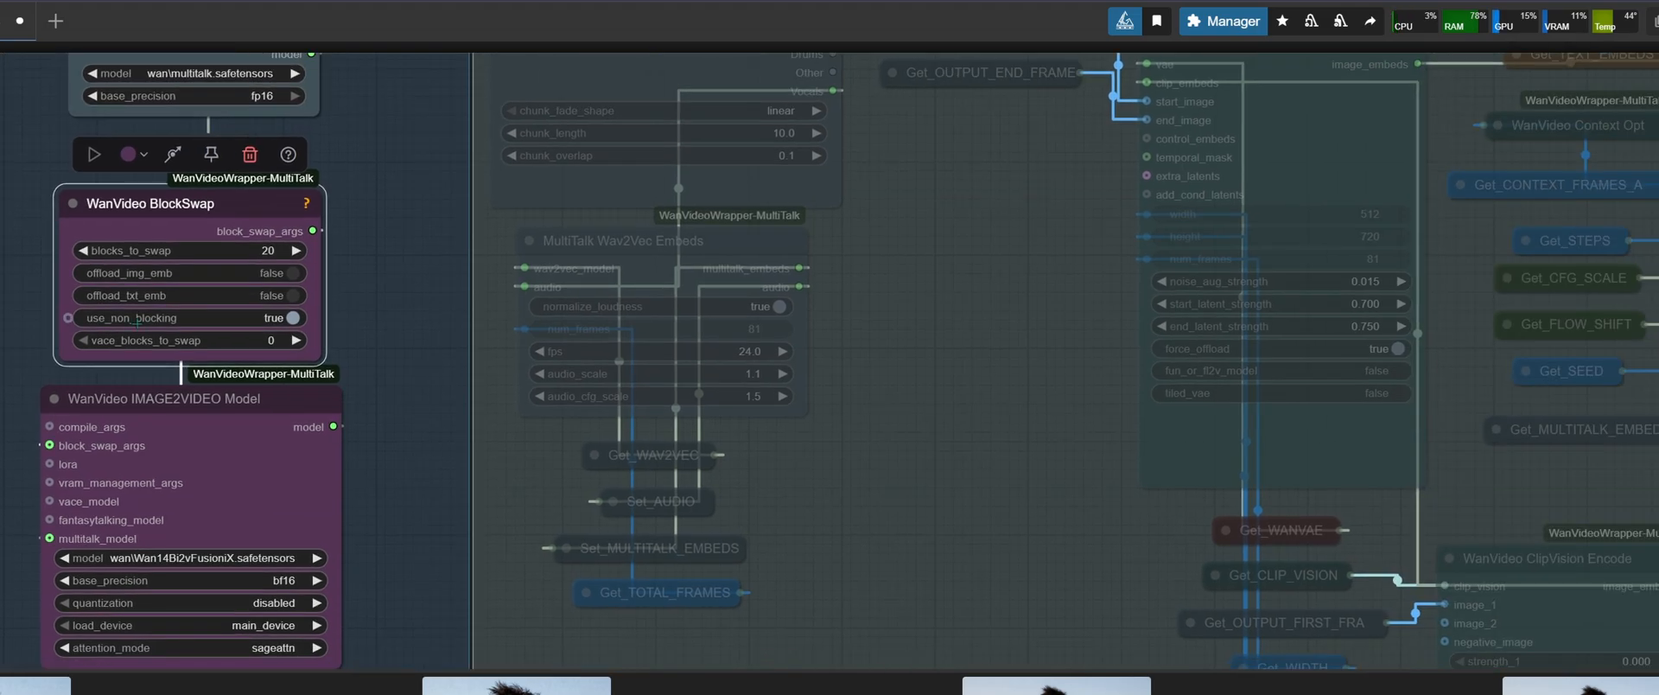
{"action": "scroll", "coordinate": [95, 337], "scroll_direction": "down", "scroll_amount": 3}
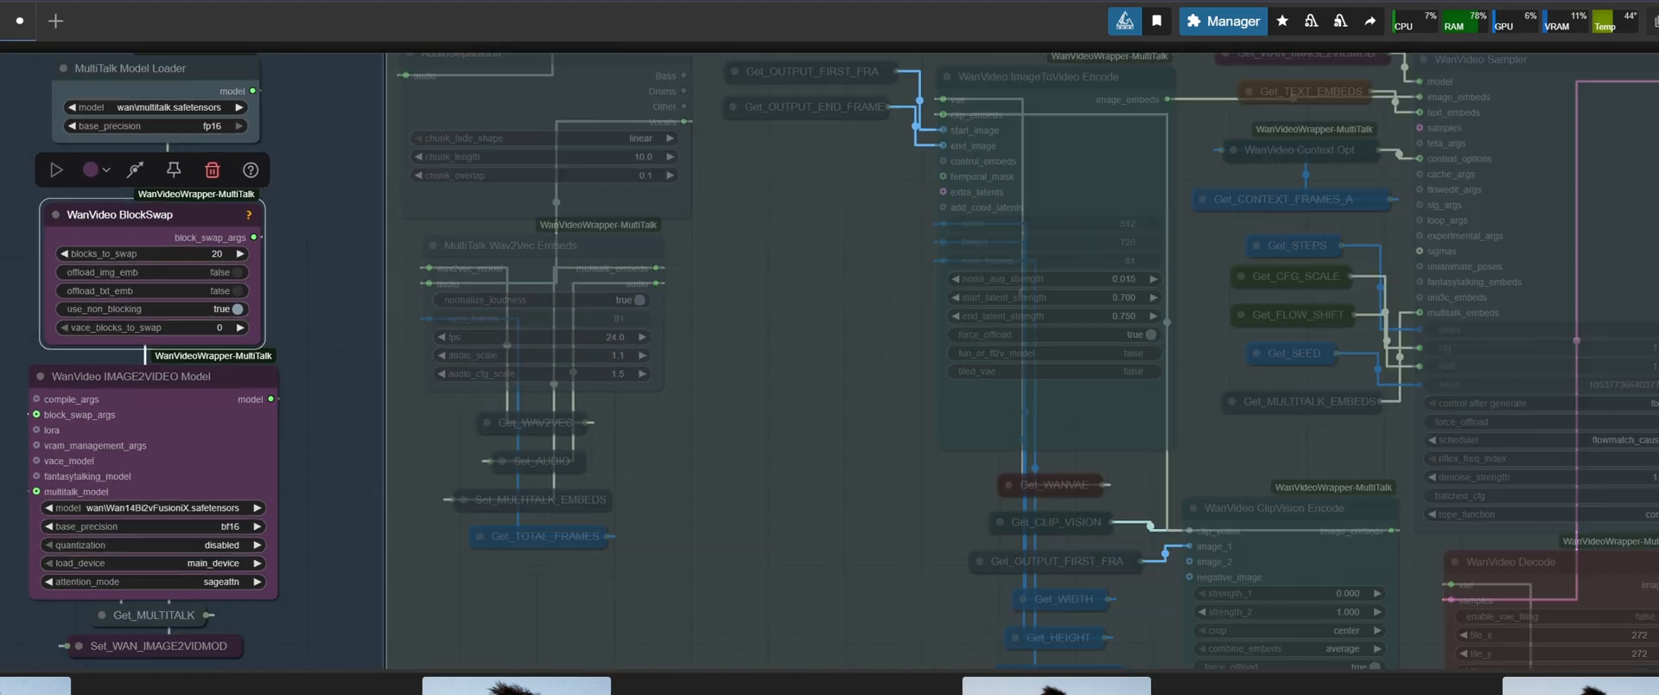
{"action": "left_click_drag", "start_coordinate": [298, 363], "coordinate": [172, 300]}
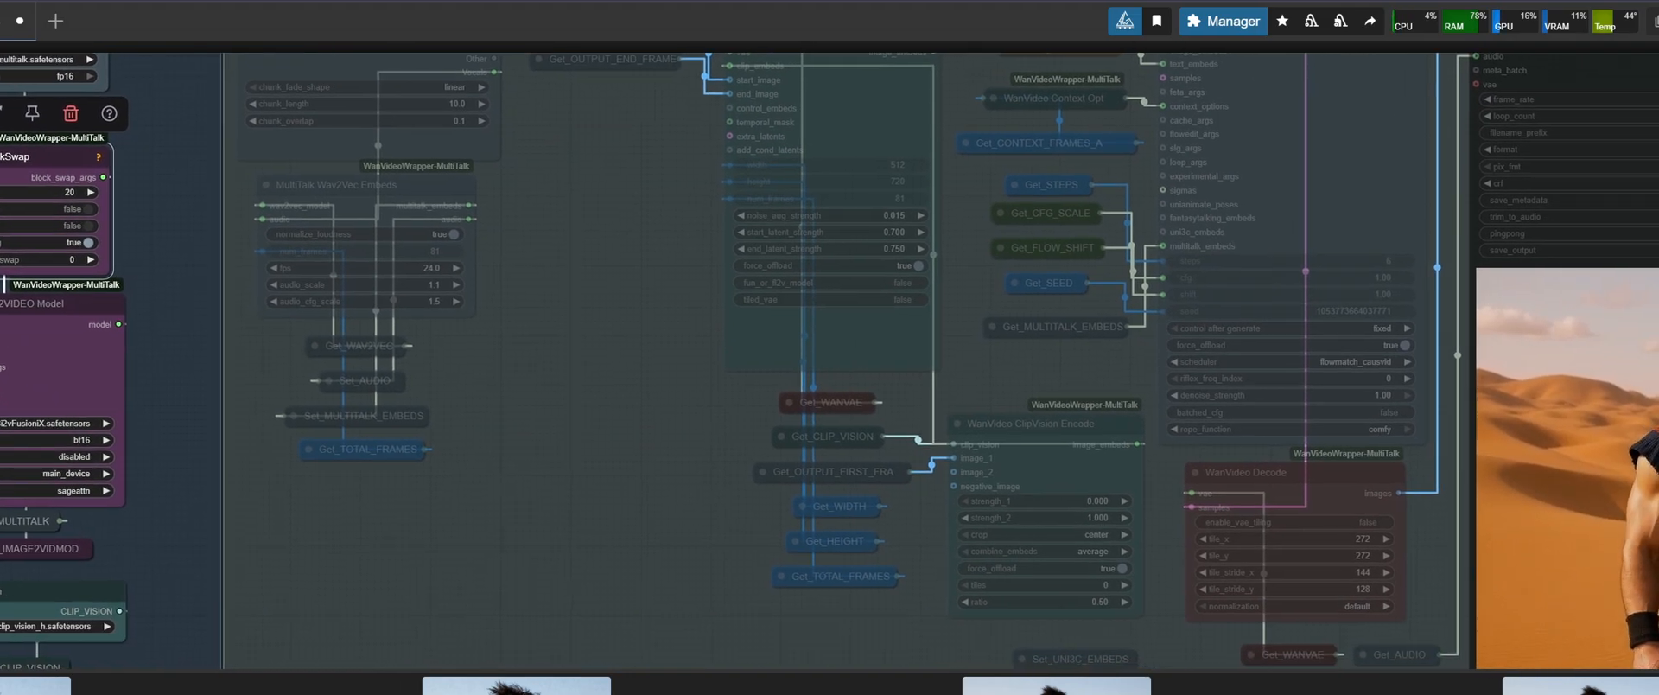
{"action": "left_click_drag", "start_coordinate": [562, 345], "coordinate": [429, 329]}
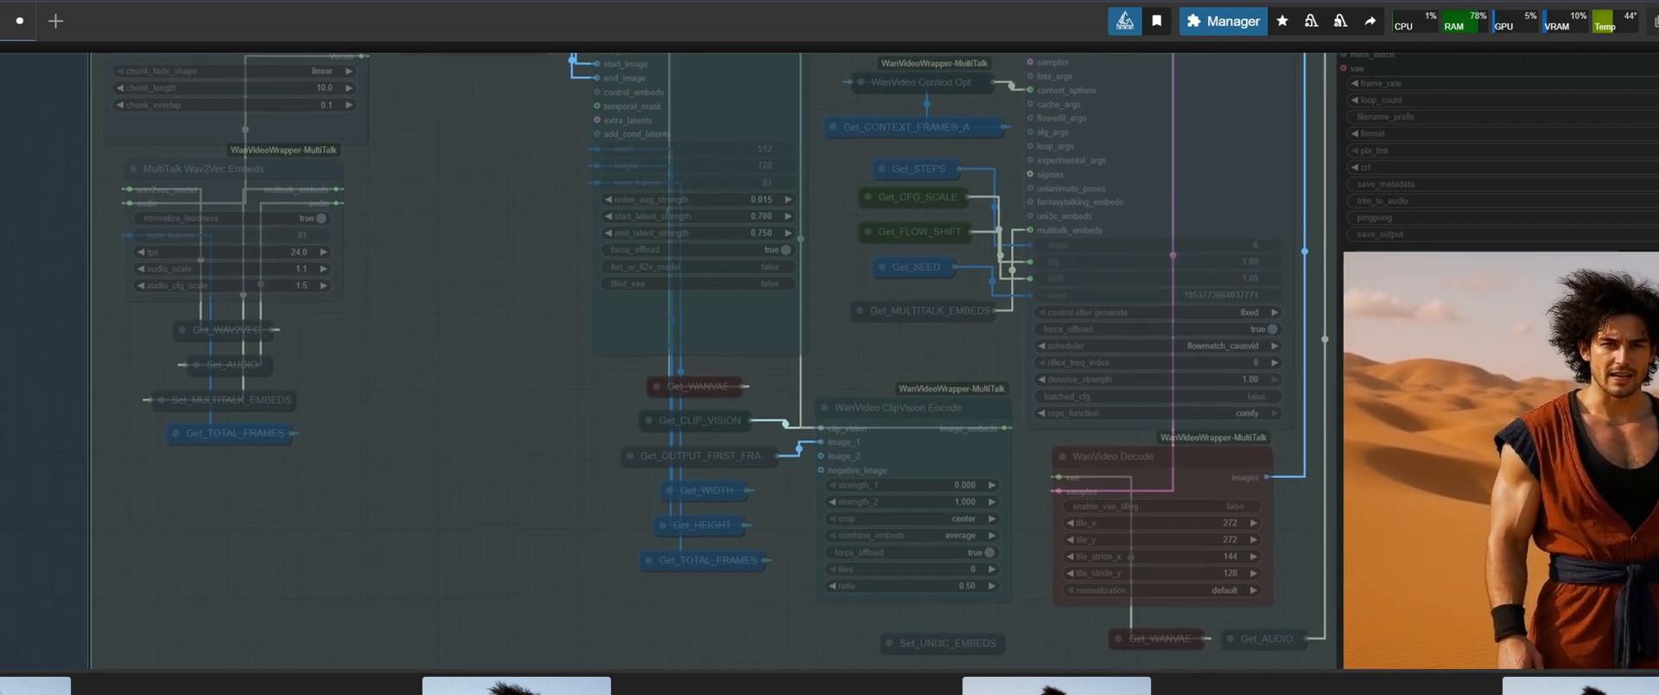
On the Google AI Ultra plan page, examine the monthly AI credits and the discounted subscription price
{"action": "left_click_drag", "start_coordinate": [429, 329], "coordinate": [822, 468]}
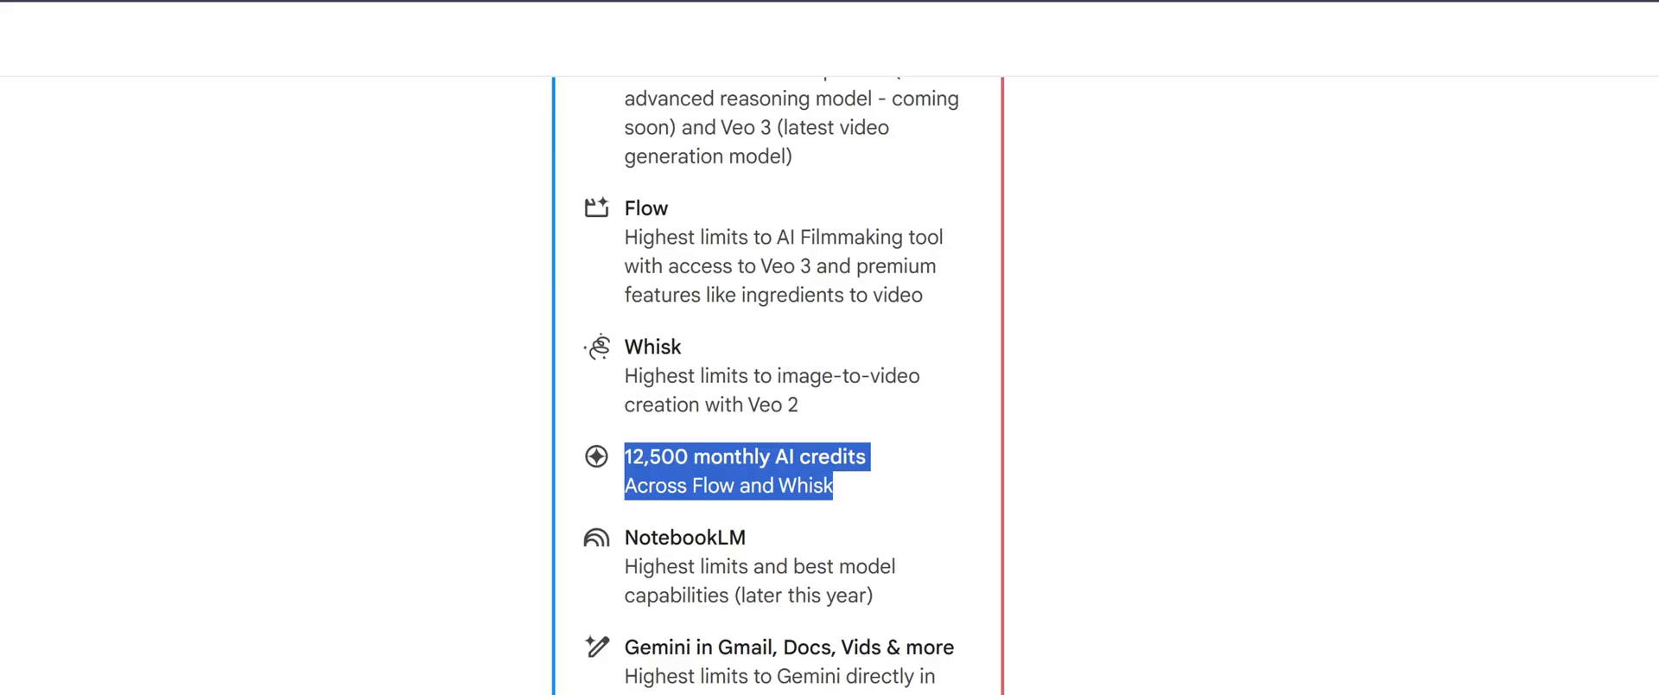
{"action": "scroll", "coordinate": [859, 295], "scroll_direction": "down", "scroll_amount": 1}
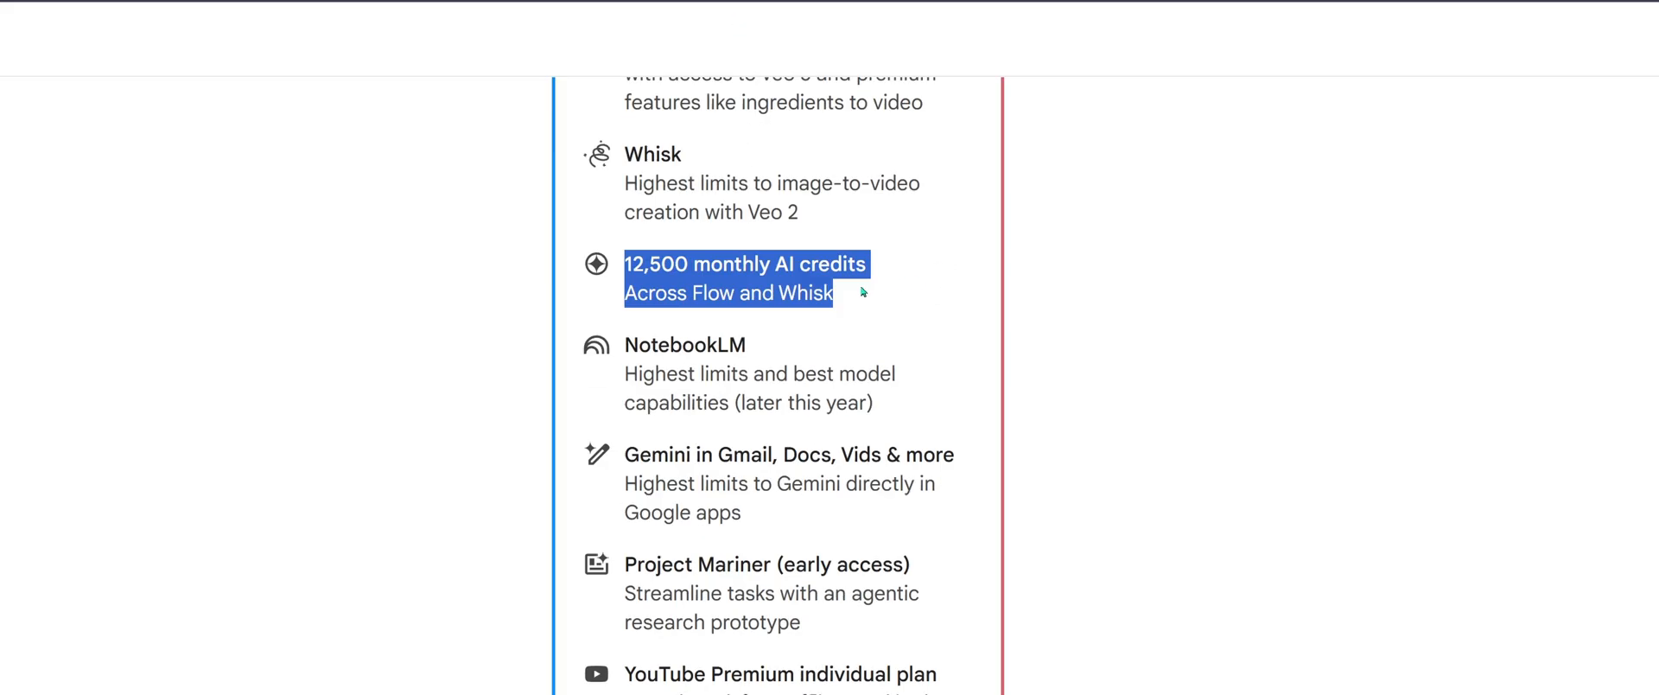
{"action": "scroll", "coordinate": [1140, 361], "scroll_direction": "up", "scroll_amount": 8}
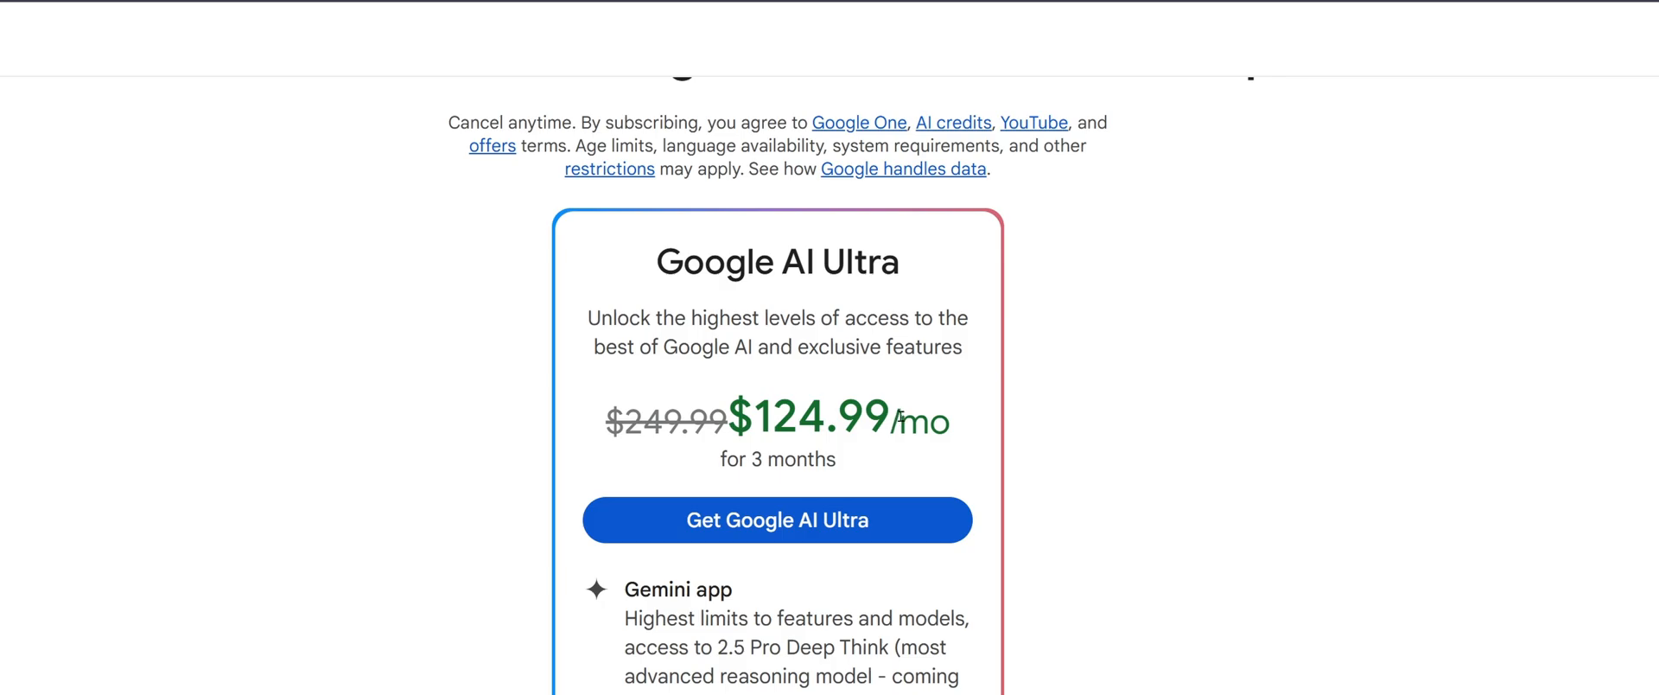
{"action": "left_click_drag", "start_coordinate": [886, 411], "coordinate": [753, 419]}
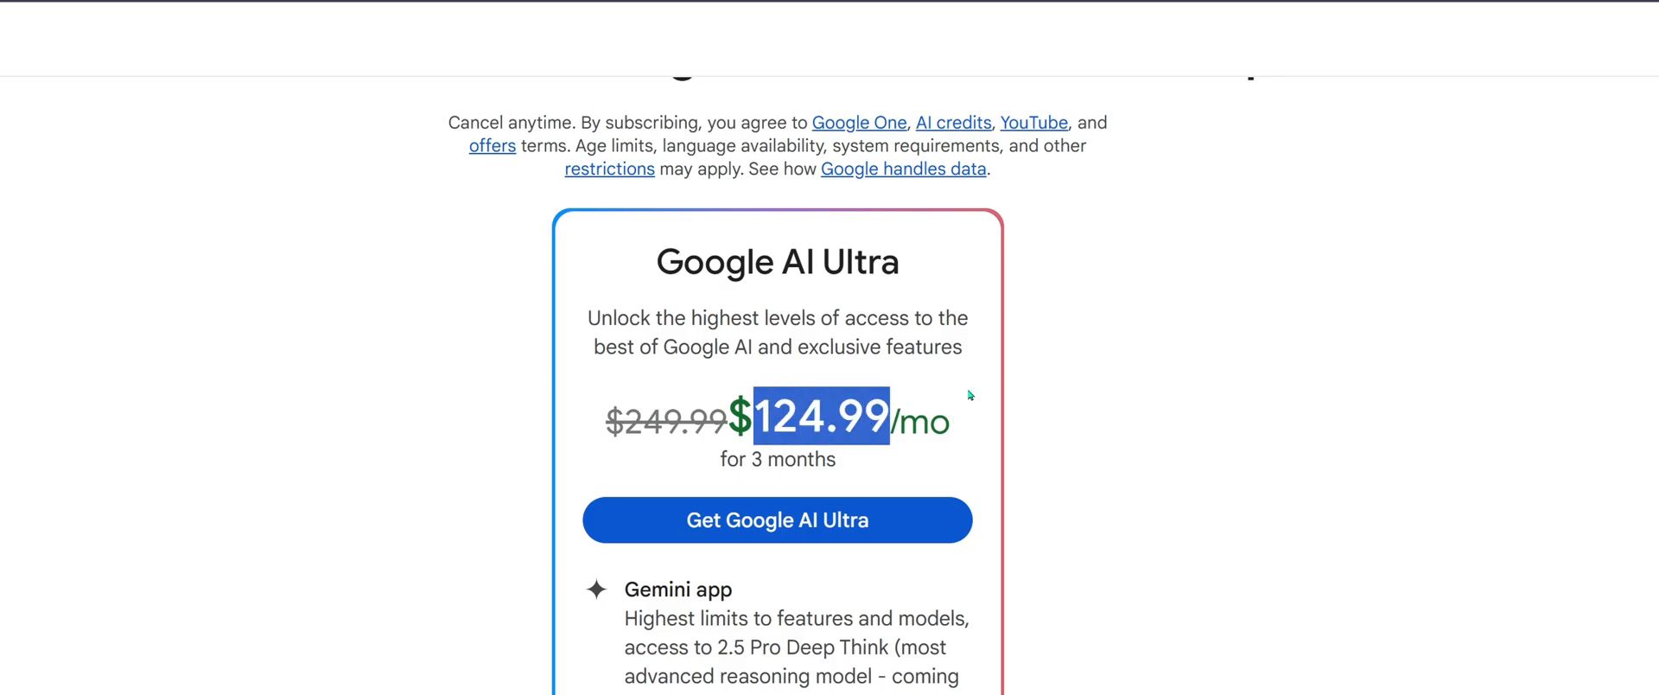
{"action": "scroll", "coordinate": [966, 419], "scroll_direction": "down", "scroll_amount": 6}
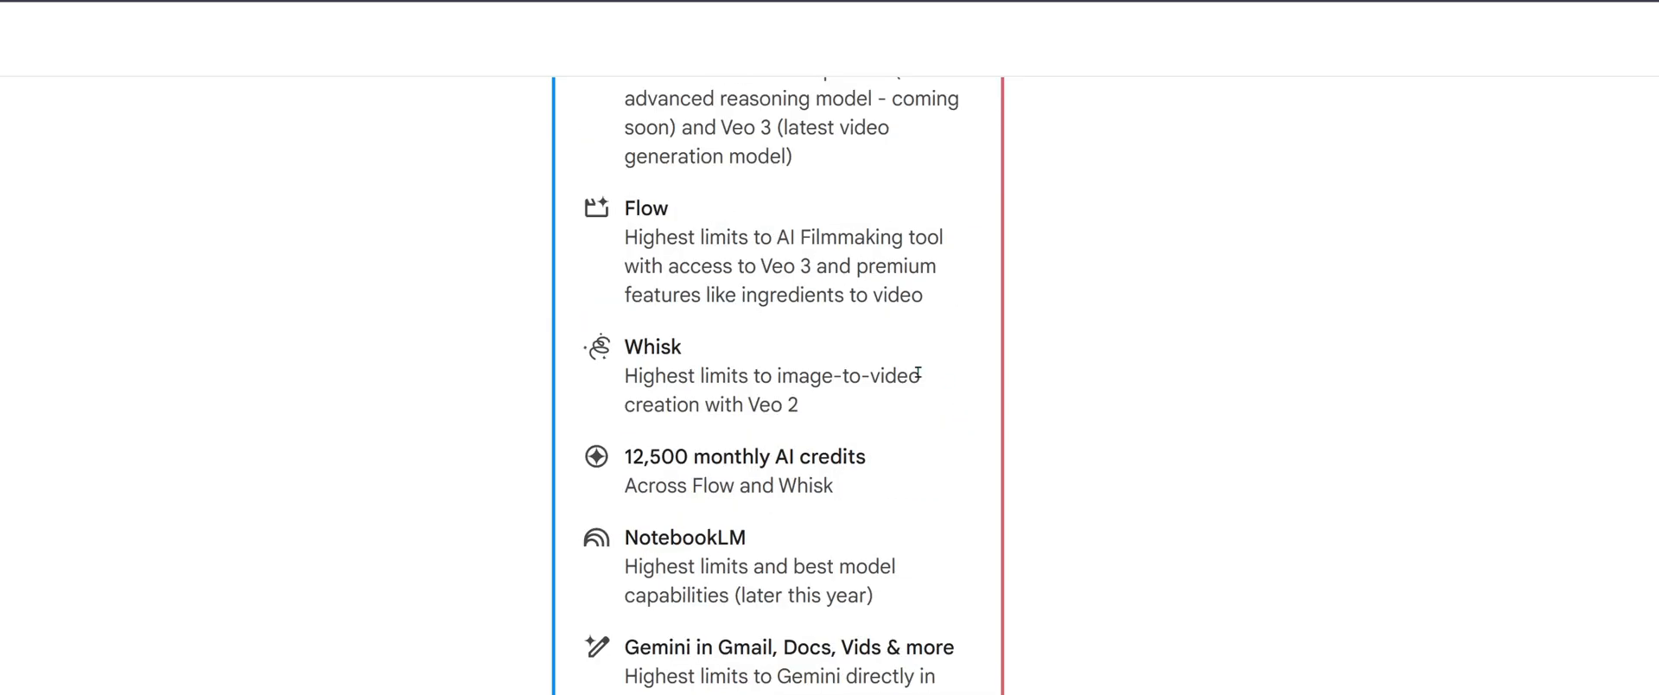
{"action": "scroll", "coordinate": [918, 370], "scroll_direction": "up", "scroll_amount": 4}
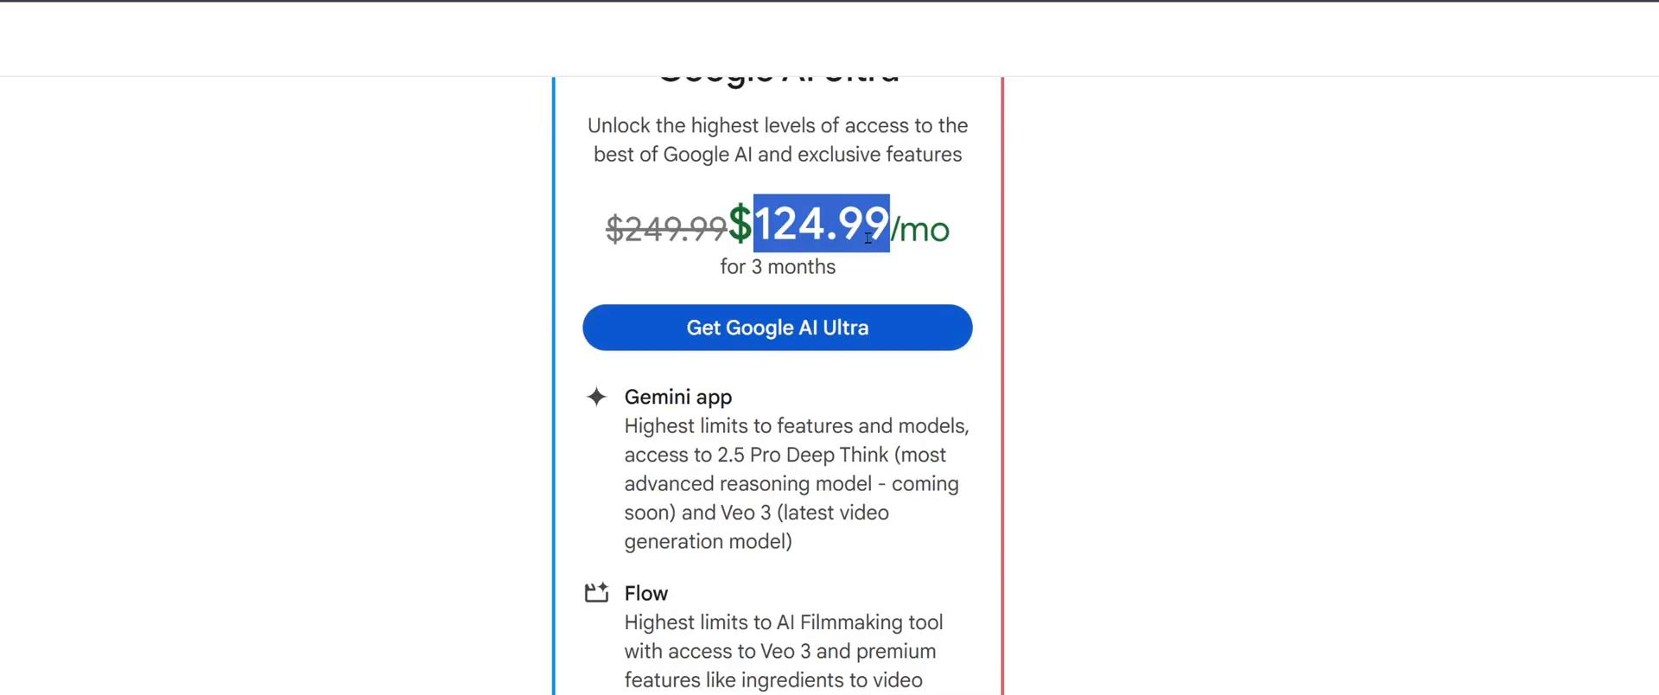
{"action": "left_click", "coordinate": [942, 235]}
{"action": "left_click_drag", "start_coordinate": [890, 227], "coordinate": [759, 223]}
{"action": "scroll", "coordinate": [1071, 353], "scroll_direction": "down", "scroll_amount": 10}
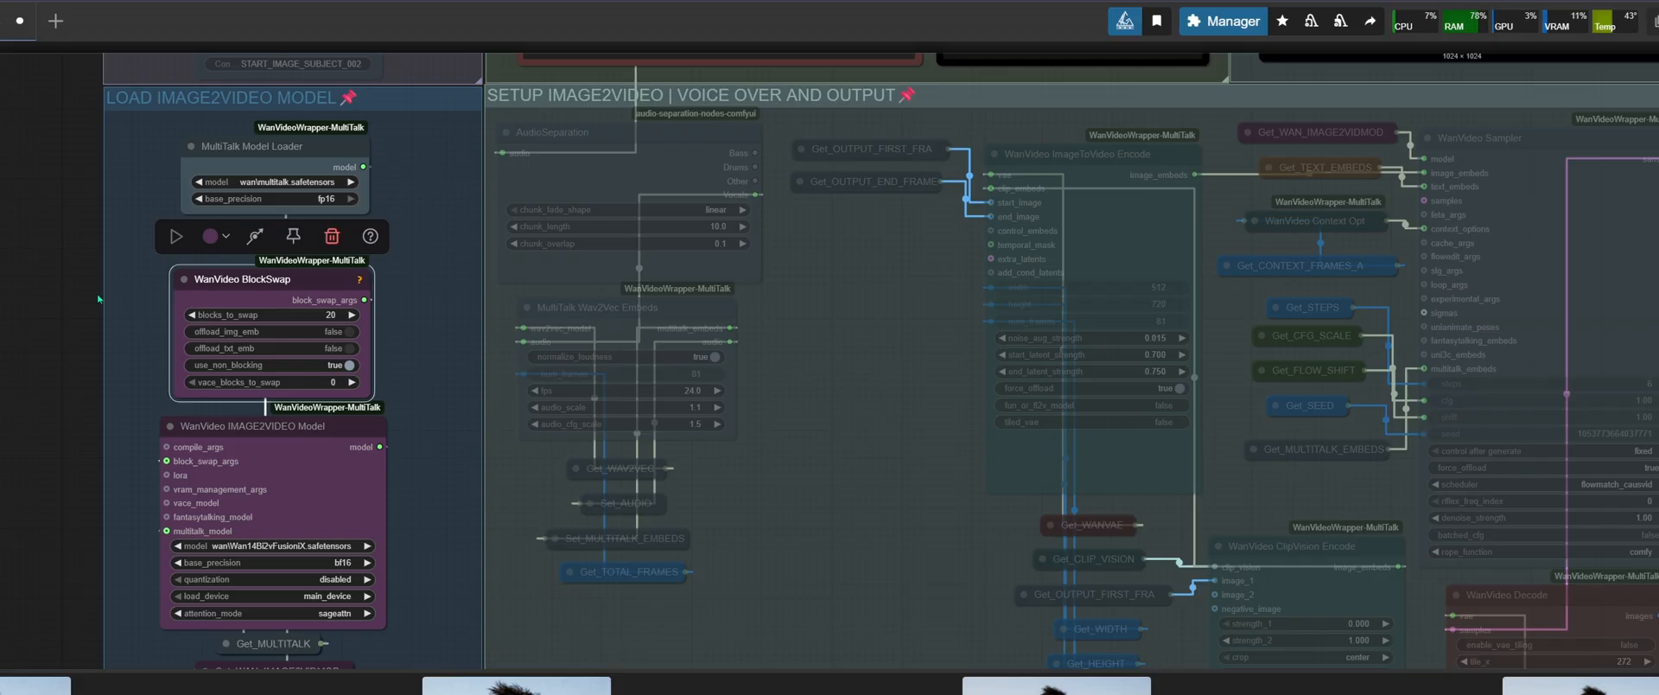
Review the ComfyUI workflow from the image-to-video setup and voice-over output to the first- and second-frame preparation groups
{"action": "scroll", "coordinate": [98, 299], "scroll_direction": "down", "scroll_amount": 4}
{"action": "left_click_drag", "start_coordinate": [860, 481], "coordinate": [698, 405]}
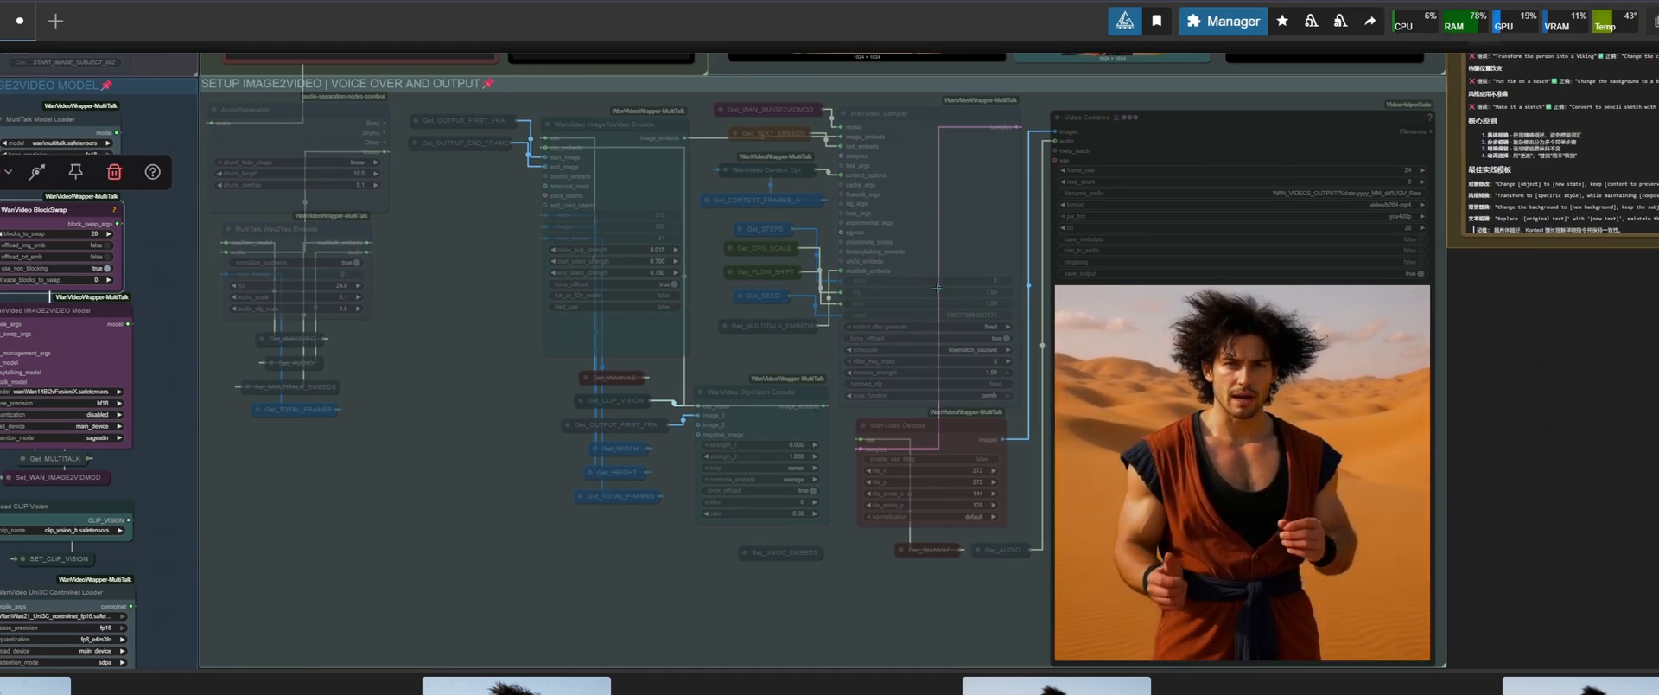
{"action": "scroll", "coordinate": [948, 323], "scroll_direction": "down", "scroll_amount": 3}
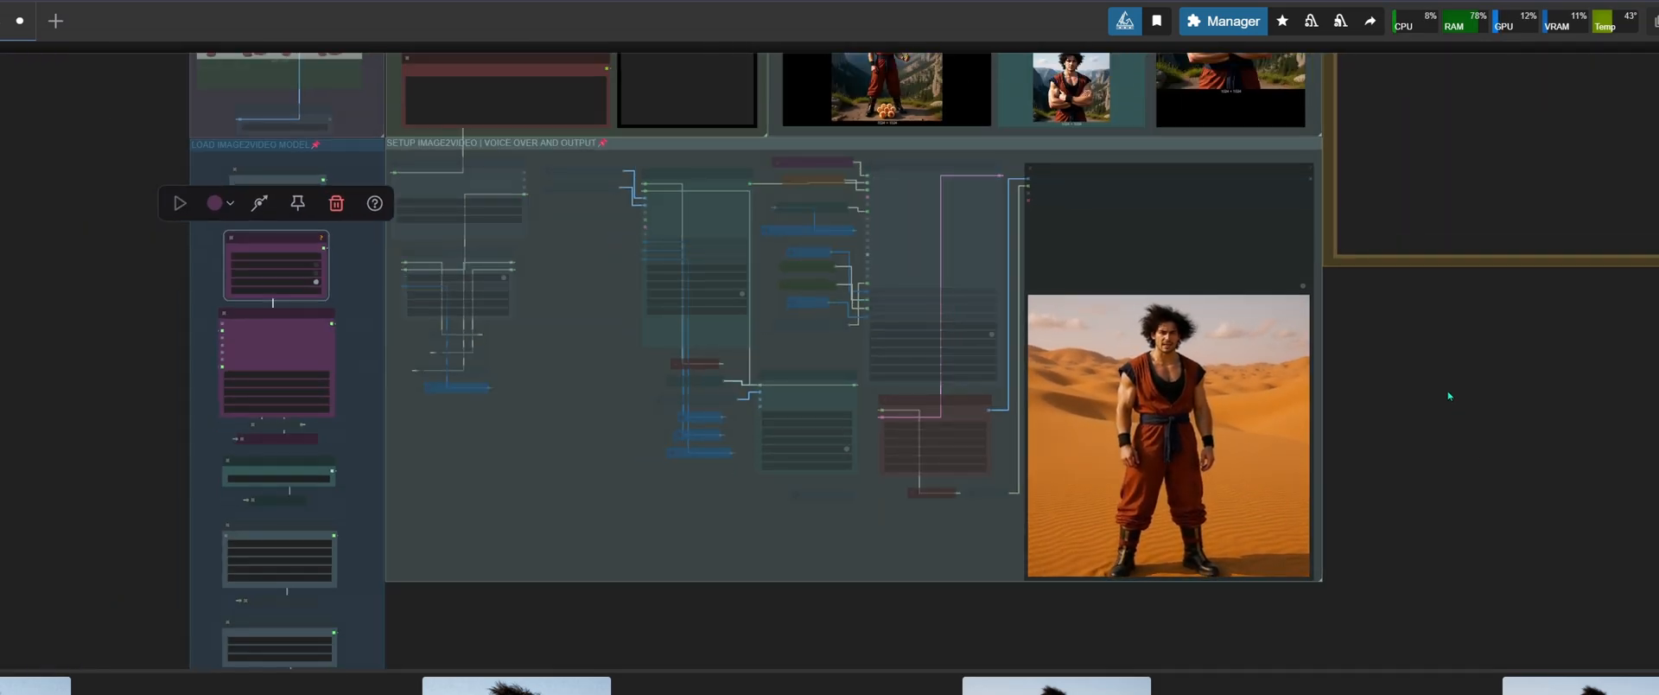
{"action": "left_click_drag", "start_coordinate": [1449, 396], "coordinate": [1301, 520]}
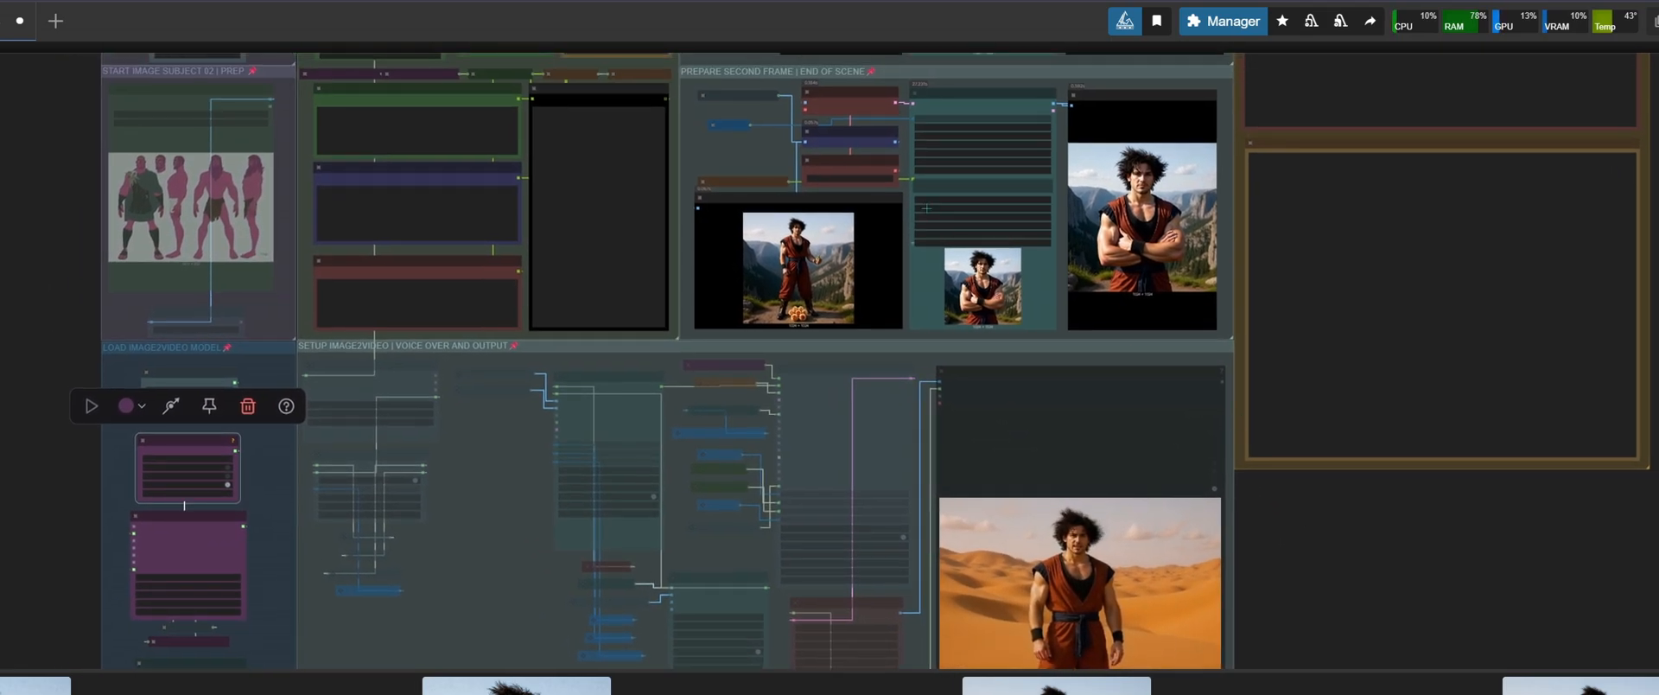
{"action": "left_click_drag", "start_coordinate": [67, 143], "coordinate": [229, 261]}
{"action": "scroll", "coordinate": [93, 308], "scroll_direction": "down", "scroll_amount": 3}
{"action": "left_click_drag", "start_coordinate": [182, 222], "coordinate": [35, 357]}
{"action": "scroll", "coordinate": [92, 309], "scroll_direction": "up", "scroll_amount": 4}
{"action": "scroll", "coordinate": [35, 357], "scroll_direction": "down", "scroll_amount": 5}
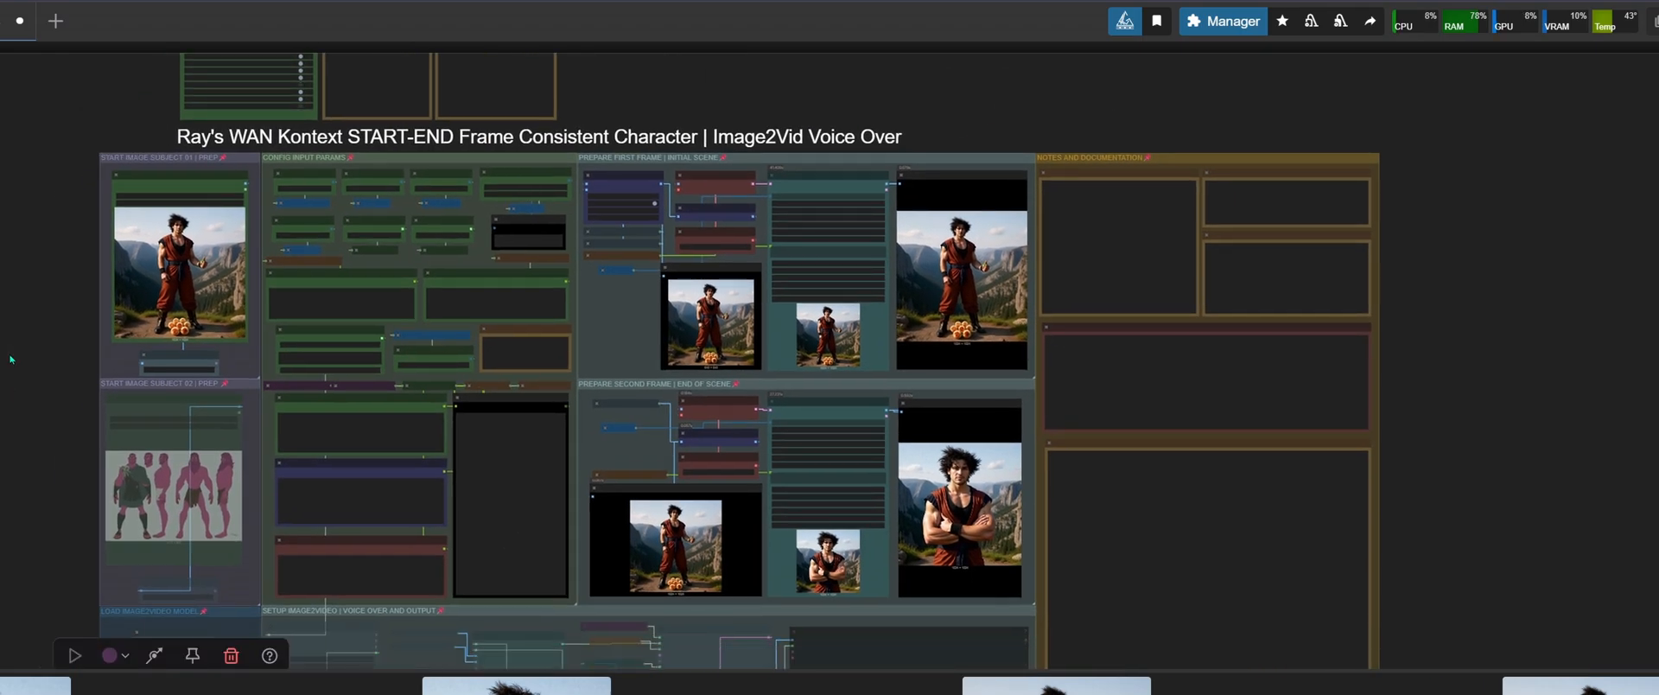
{"action": "left_click_drag", "start_coordinate": [7, 455], "coordinate": [37, 367]}
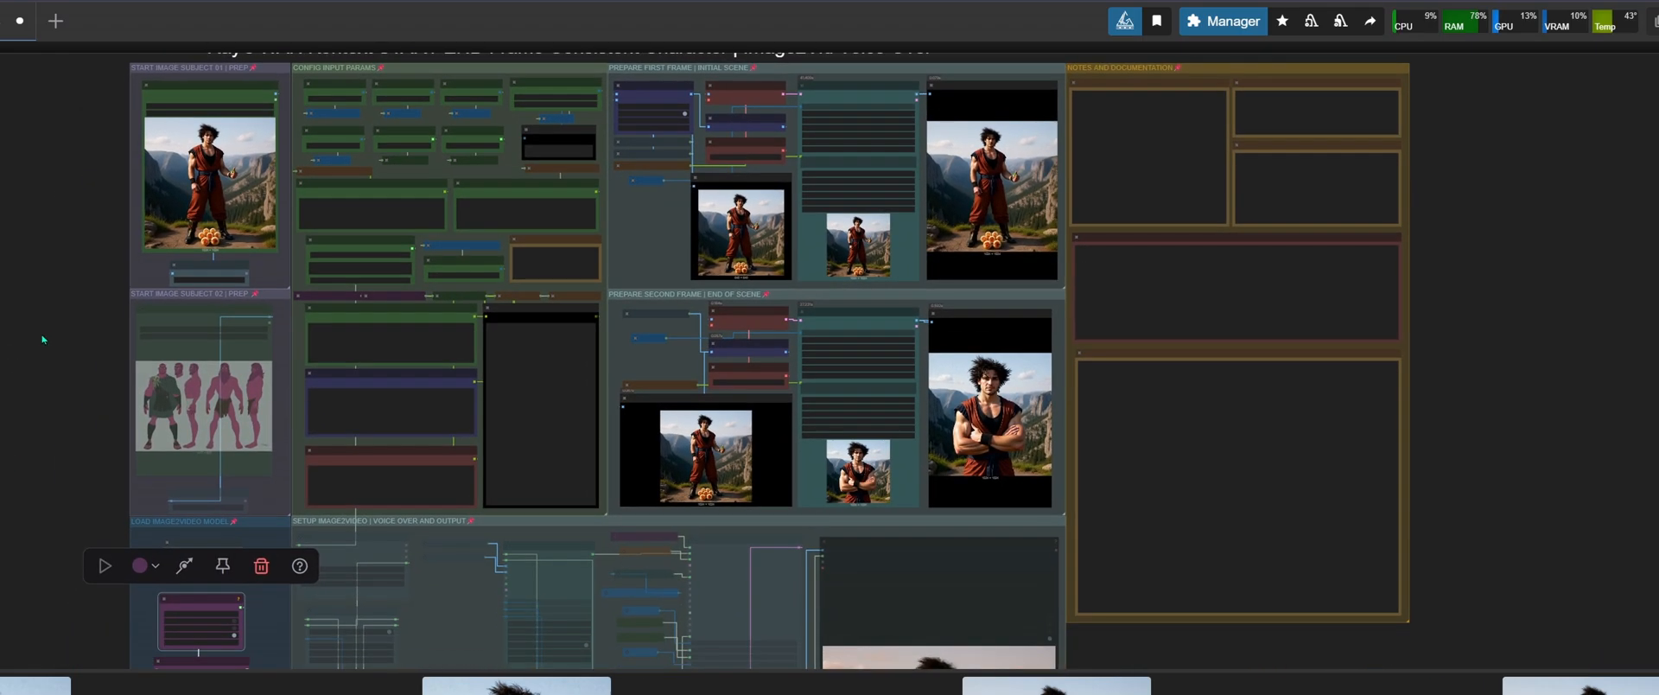
{"action": "left_click_drag", "start_coordinate": [44, 427], "coordinate": [27, 217]}
{"action": "left_click_drag", "start_coordinate": [1186, 511], "coordinate": [1231, 489]}
{"action": "scroll", "coordinate": [1262, 533], "scroll_direction": "up", "scroll_amount": 2}
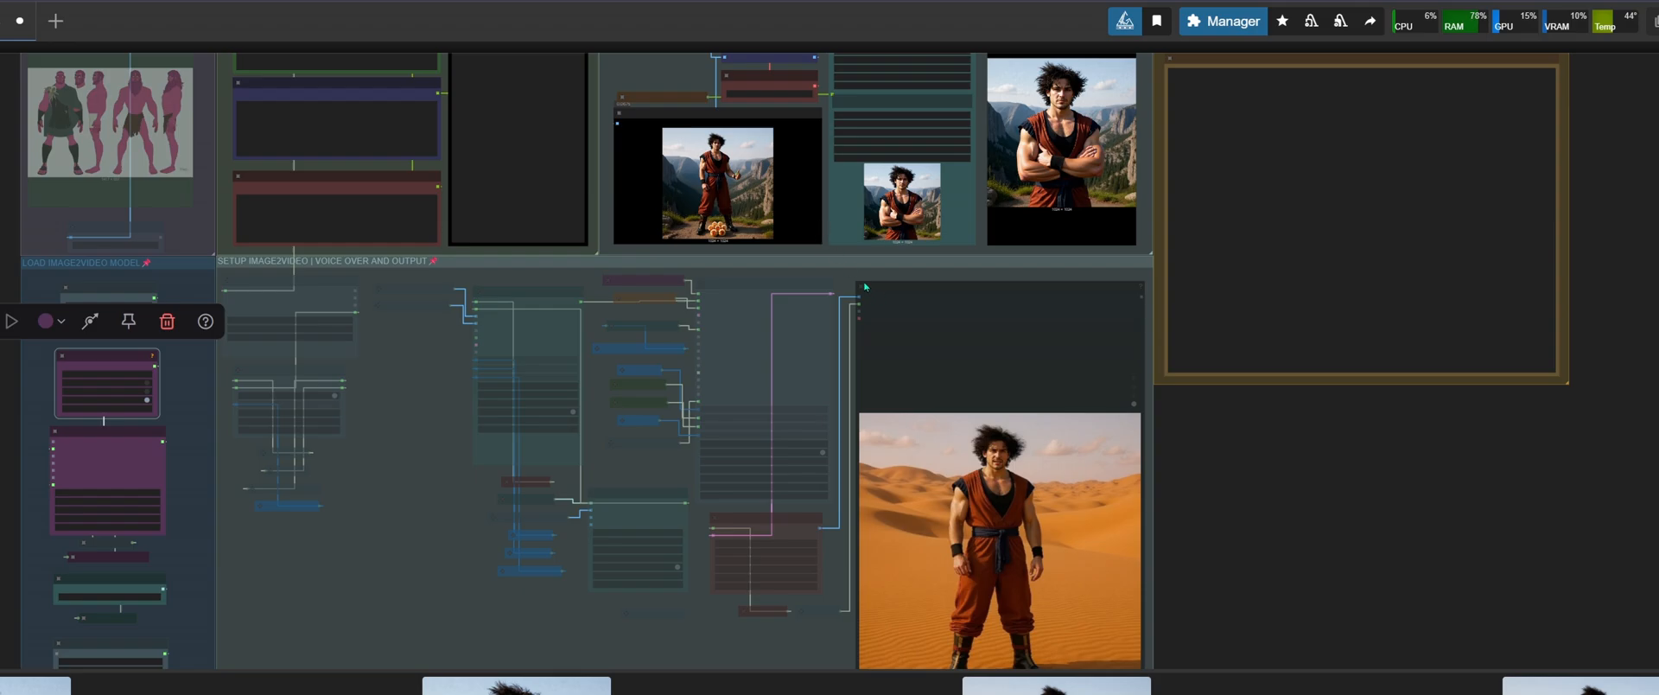
Close the ComfyUI command console and its browser window, leaving the site without saving changes
{"action": "right_click", "coordinate": [1455, 694]}
{"action": "left_click", "coordinate": [1455, 694]}
{"action": "right_click", "coordinate": [1454, 694]}
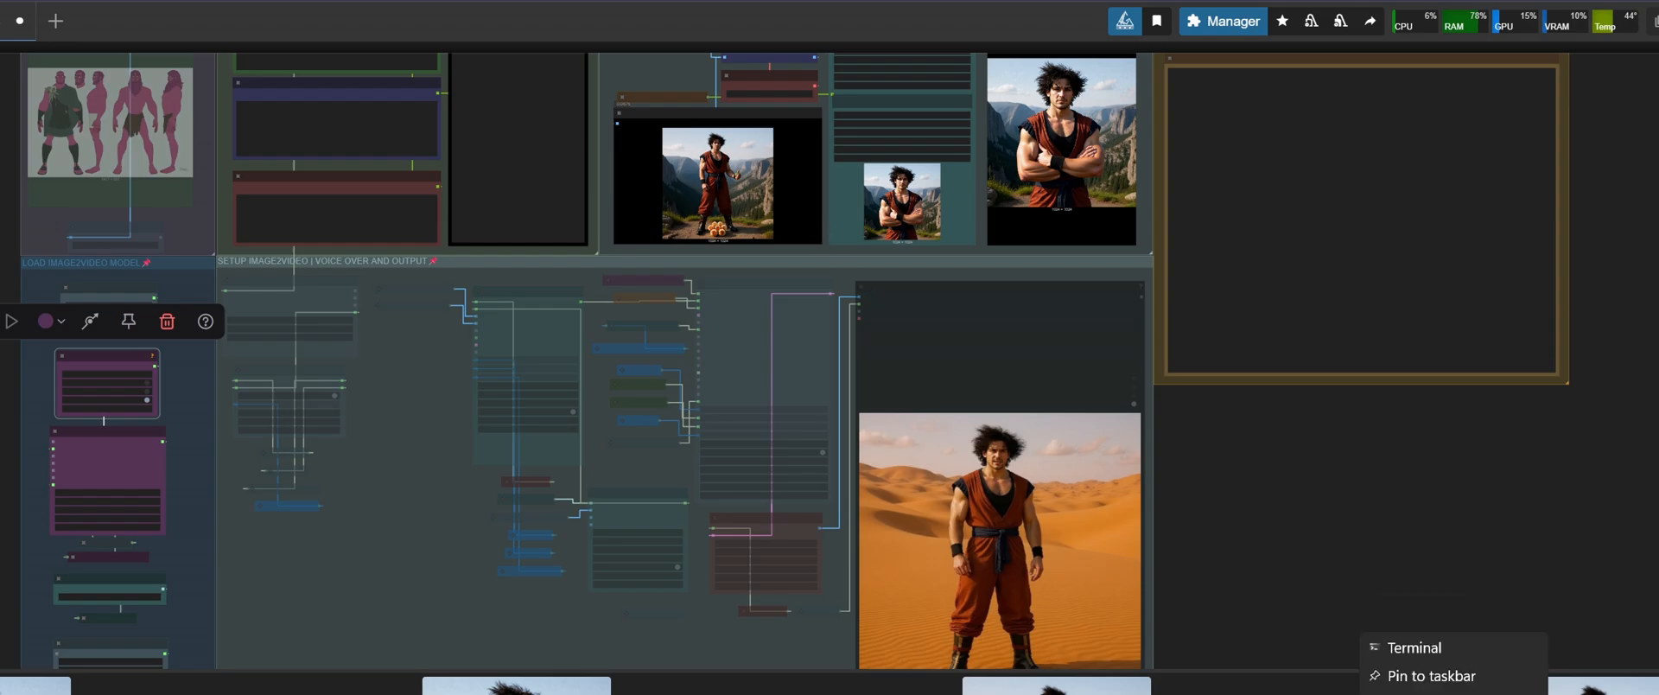
{"action": "left_click", "coordinate": [1429, 567]}
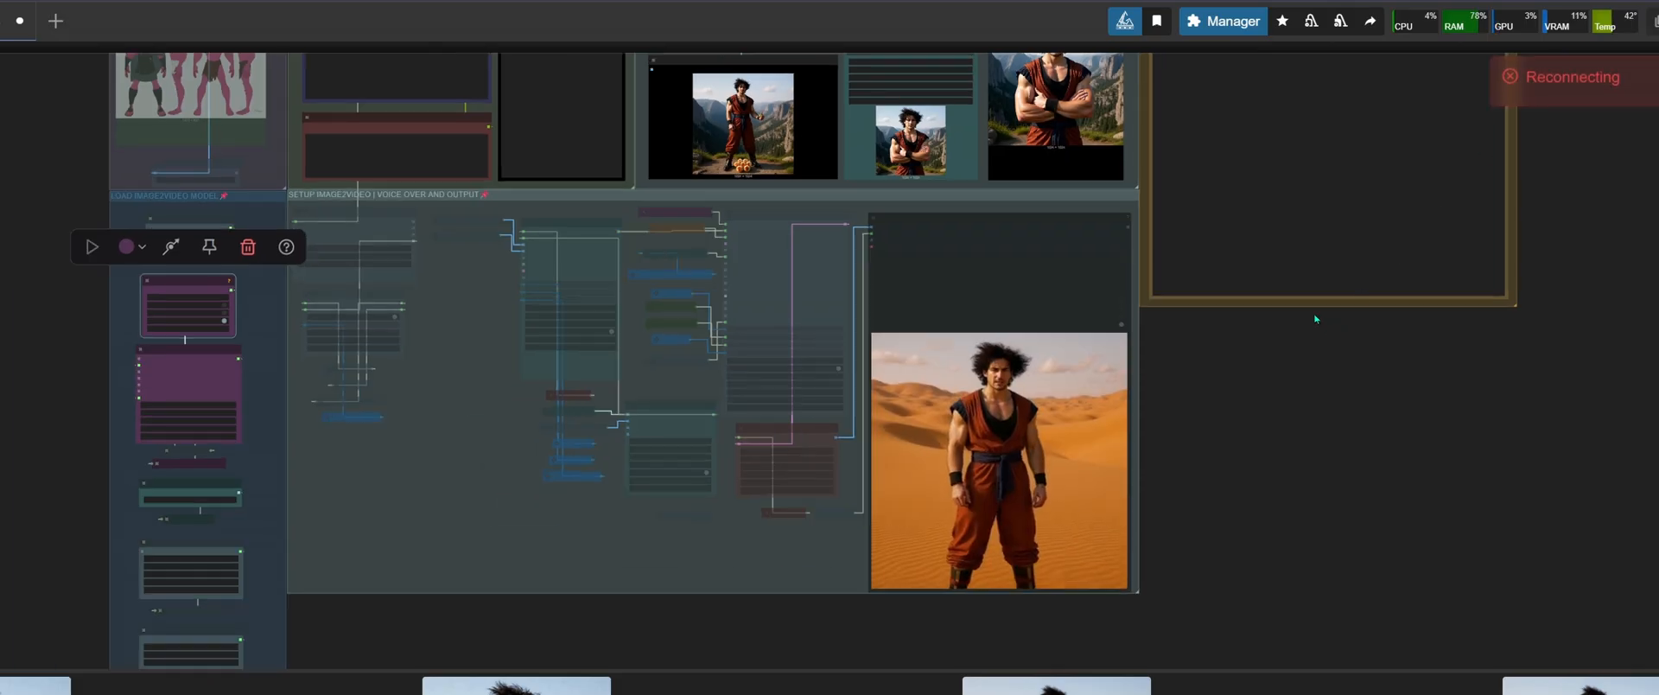
{"action": "right_click", "coordinate": [154, 694]}
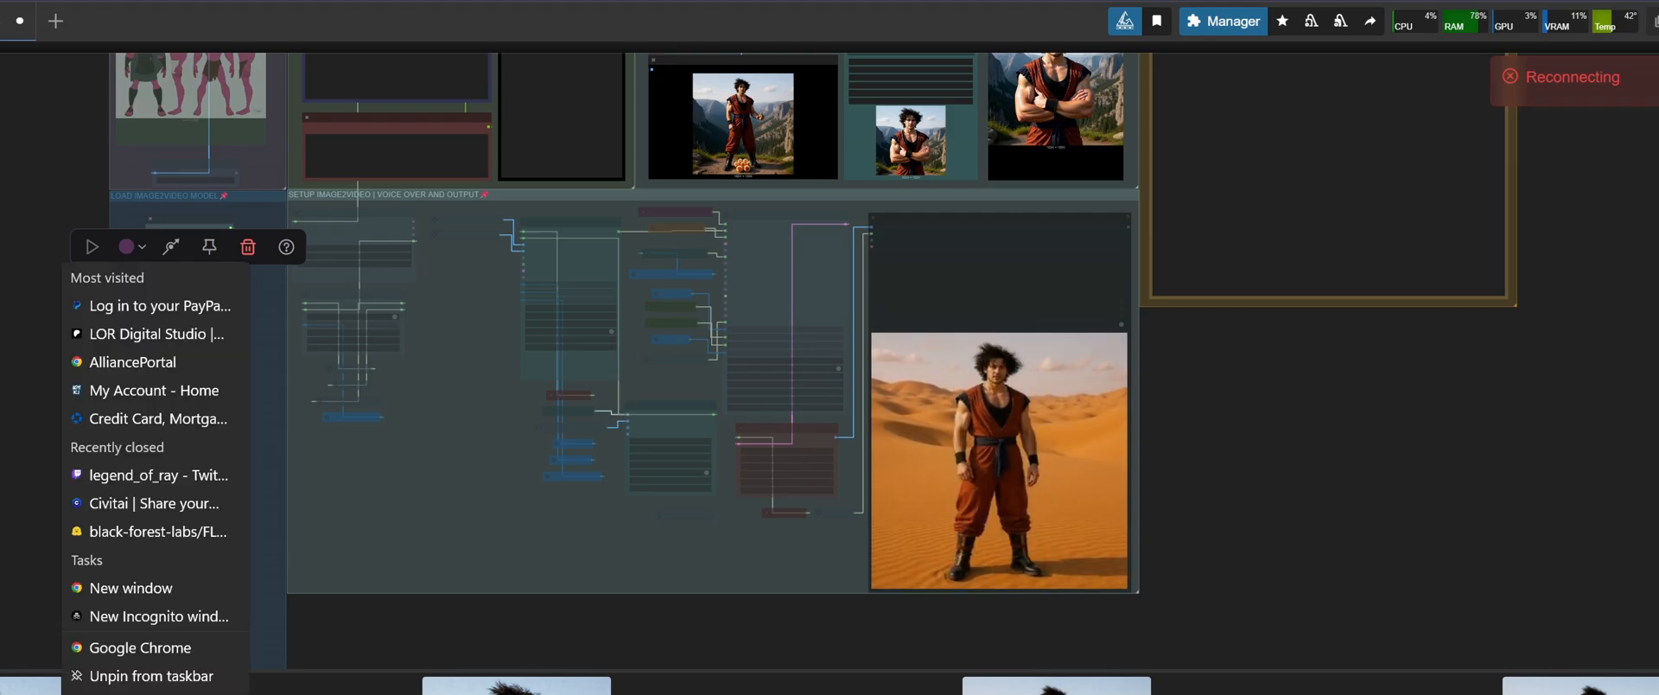
{"action": "left_click", "coordinate": [154, 694]}
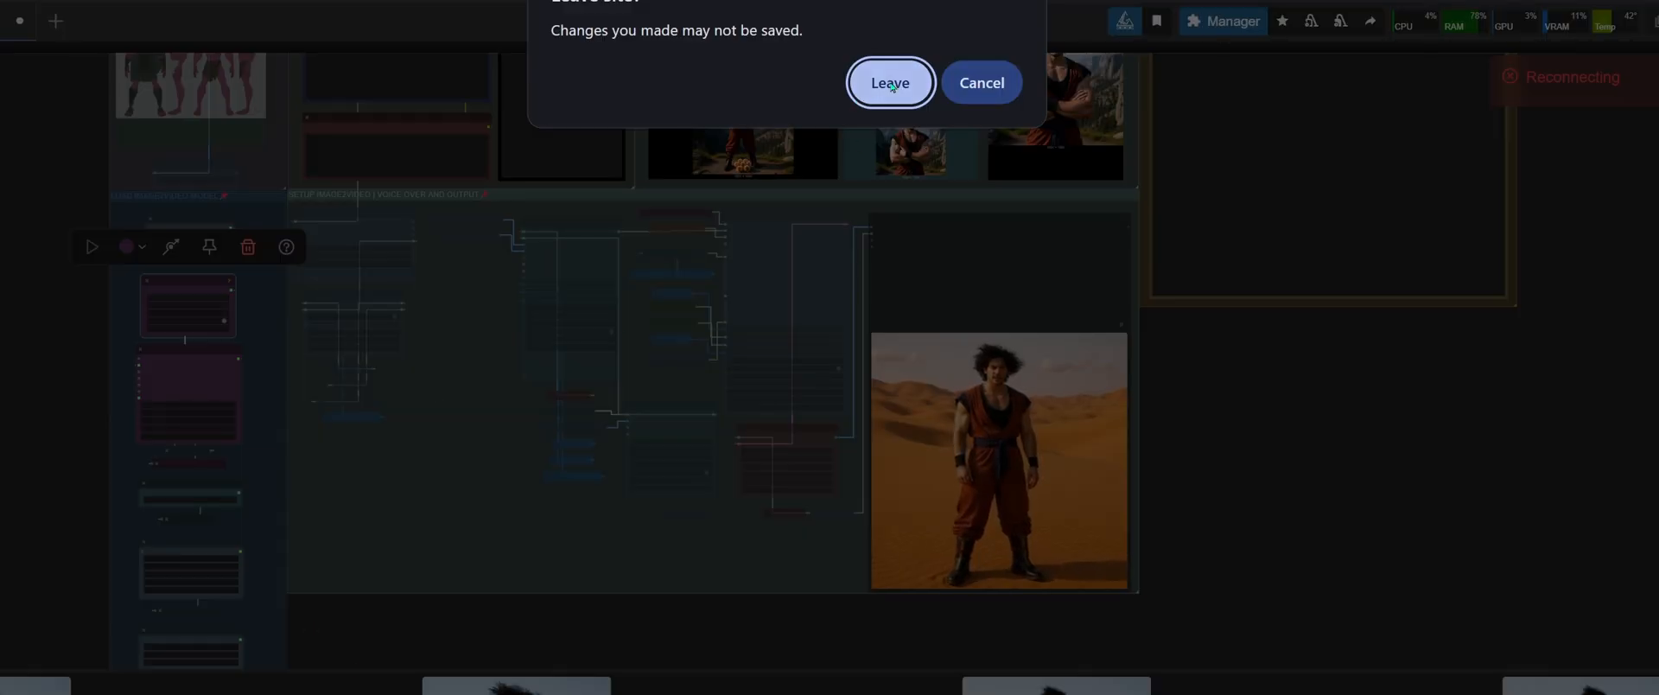
{"action": "key", "text": "Return"}
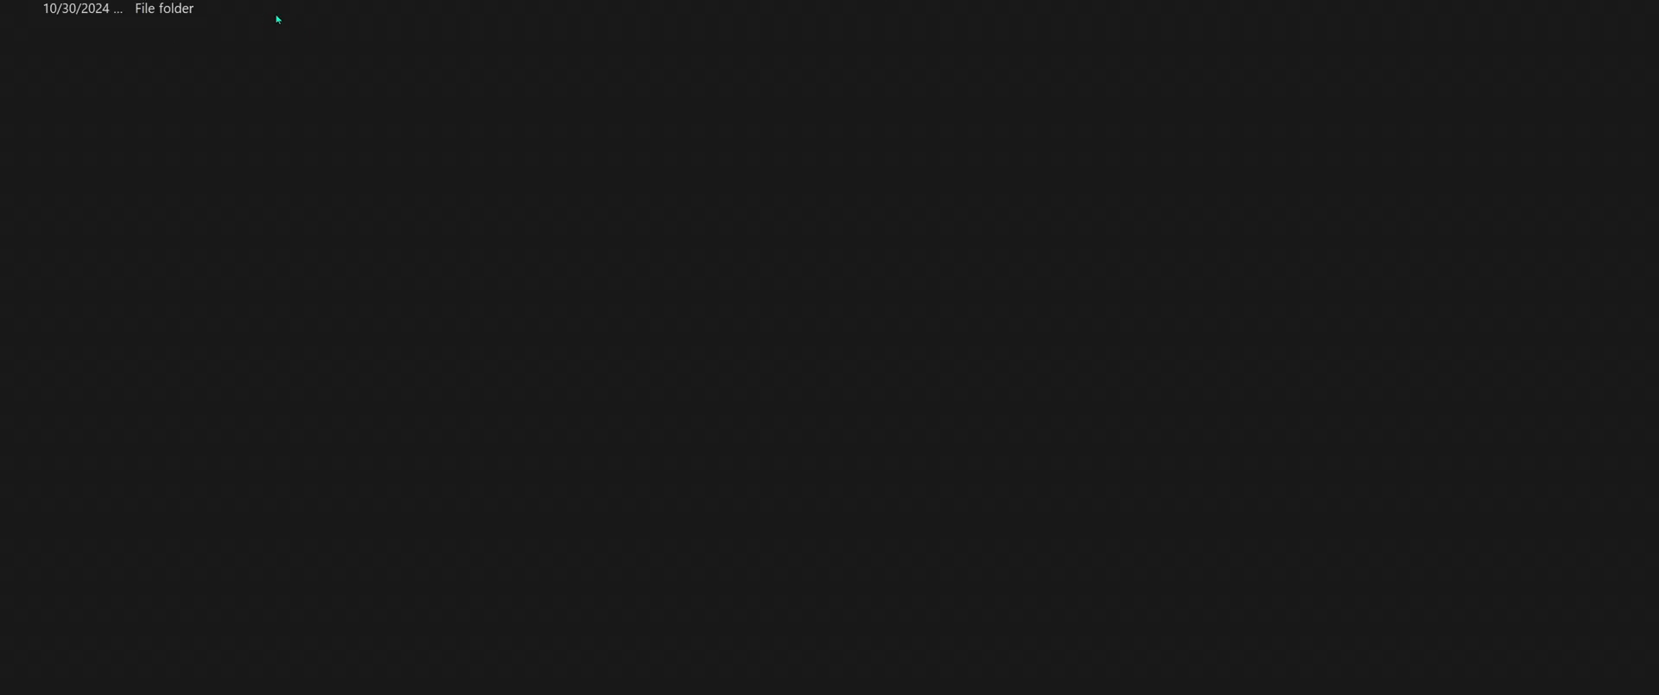
In File Explorer, open the Chatterbox folder, launch its startup batch file and put the console window away
{"action": "key", "text": "alt+Left"}
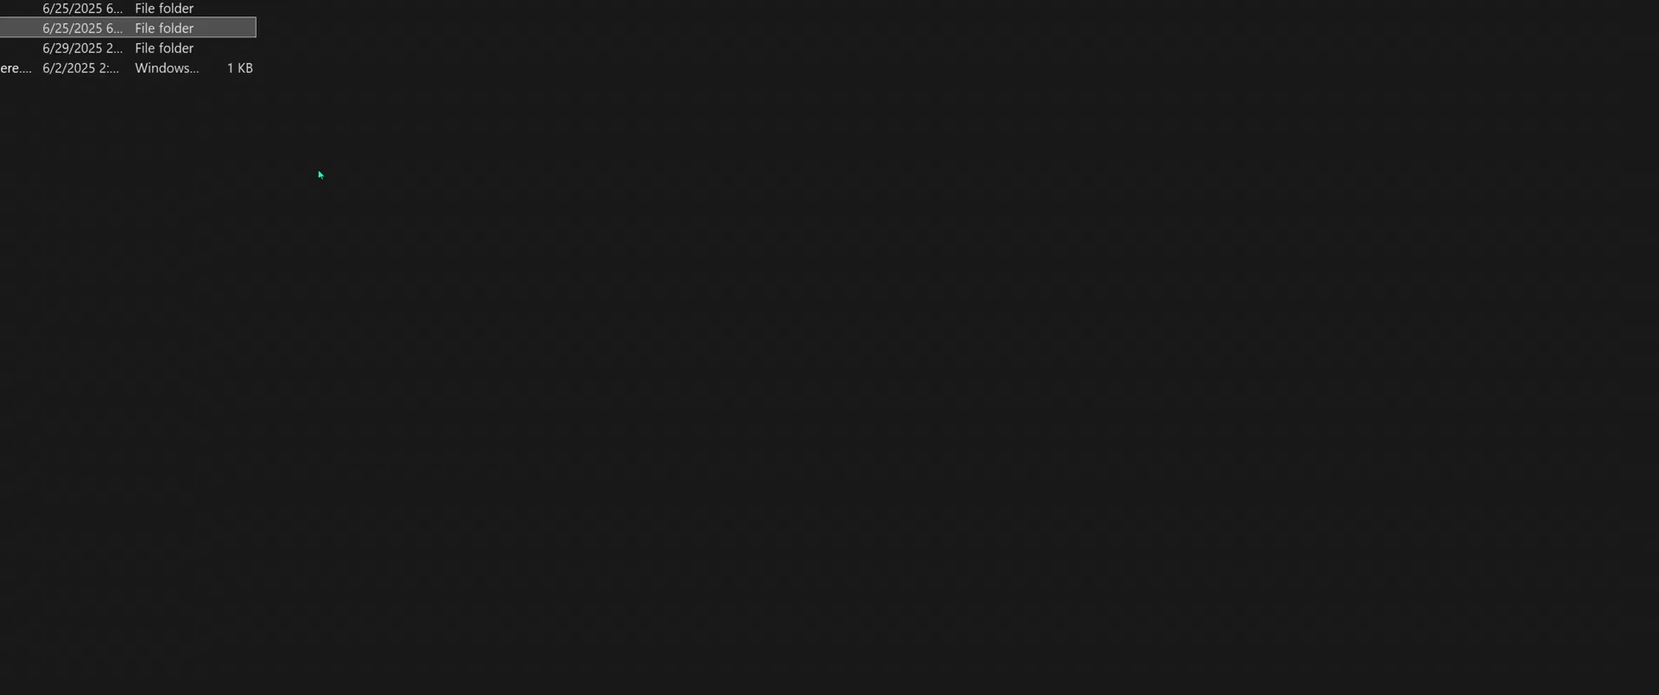
{"action": "left_click", "coordinate": [17, 9]}
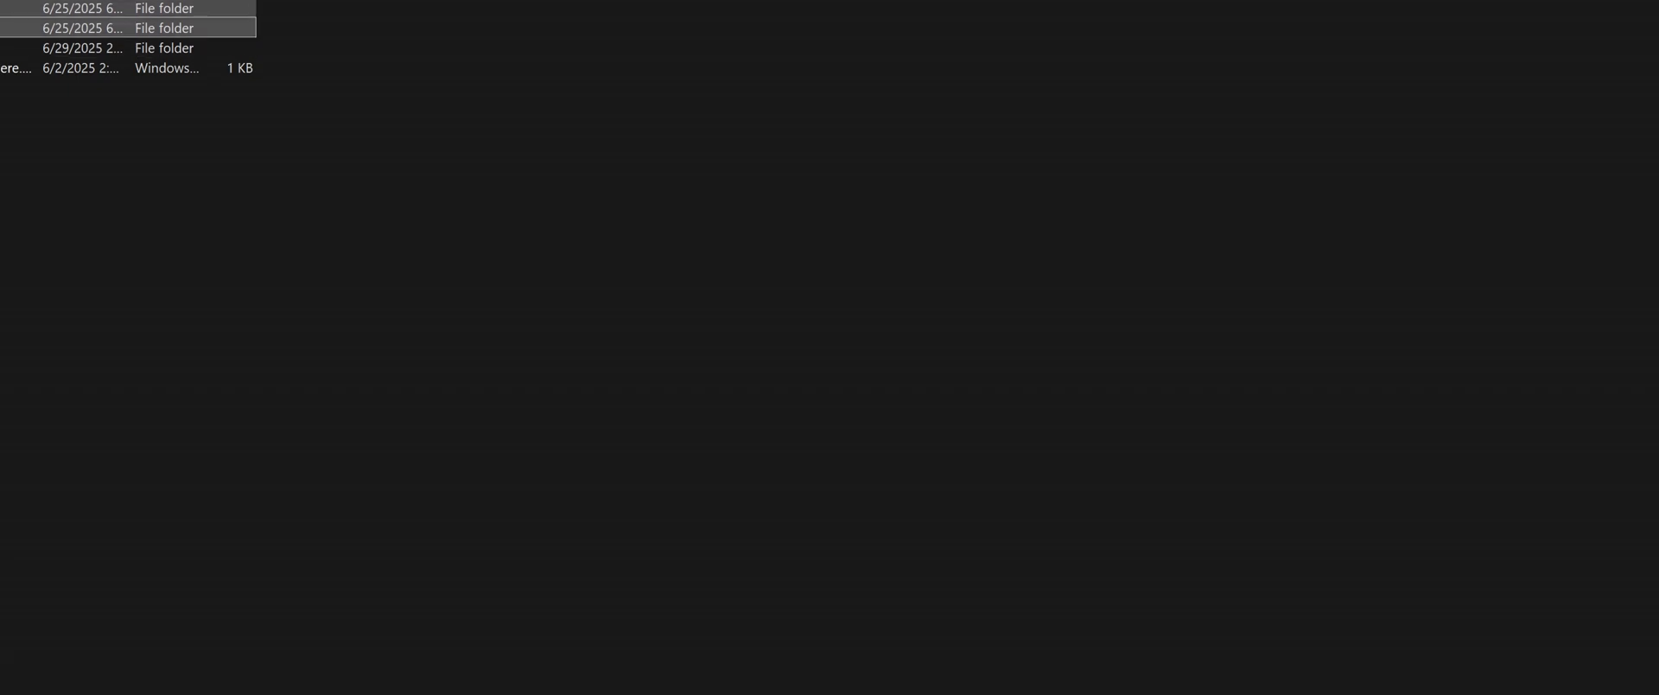
{"action": "double_click", "coordinate": [35, 15]}
{"action": "double_click", "coordinate": [43, 28]}
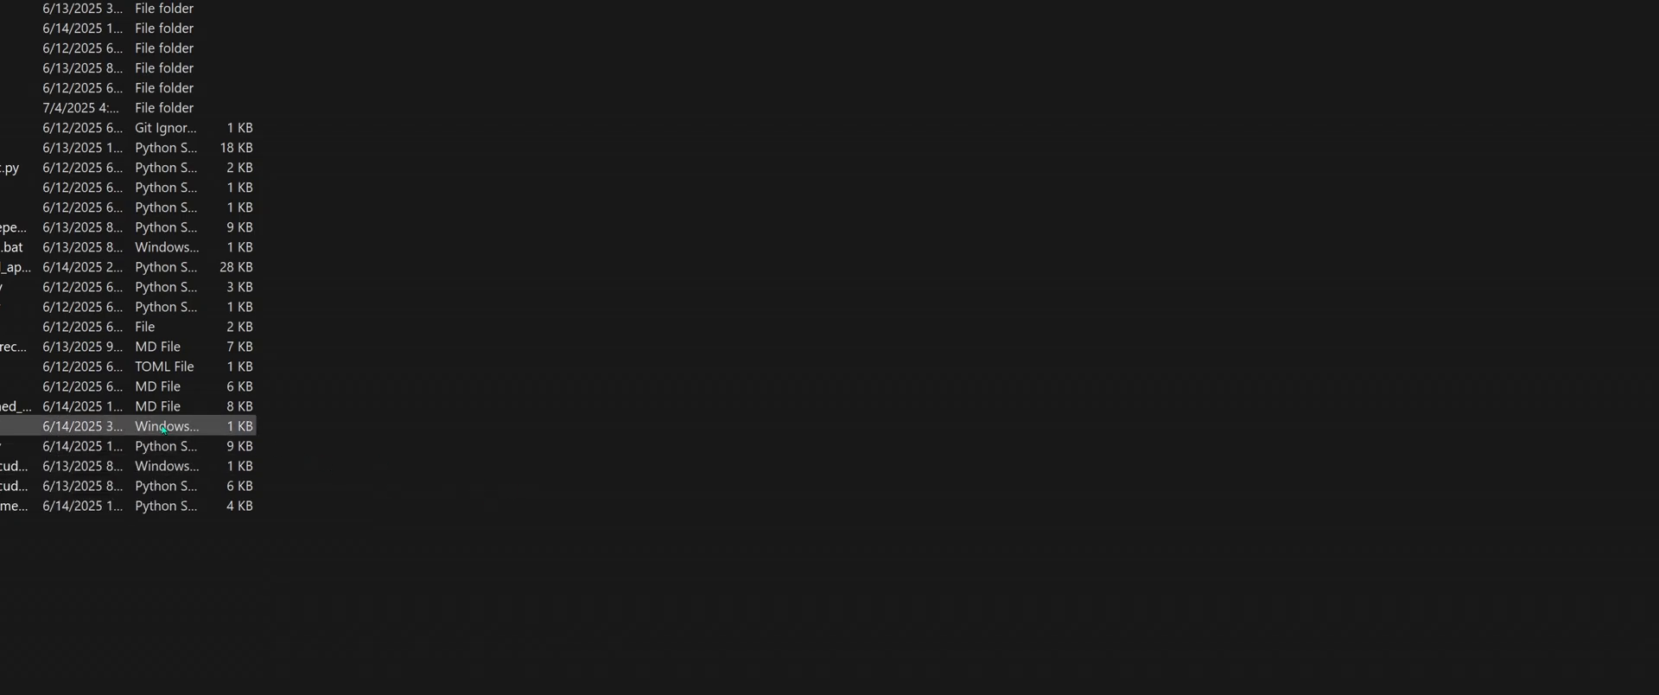
{"action": "double_click", "coordinate": [3, 426]}
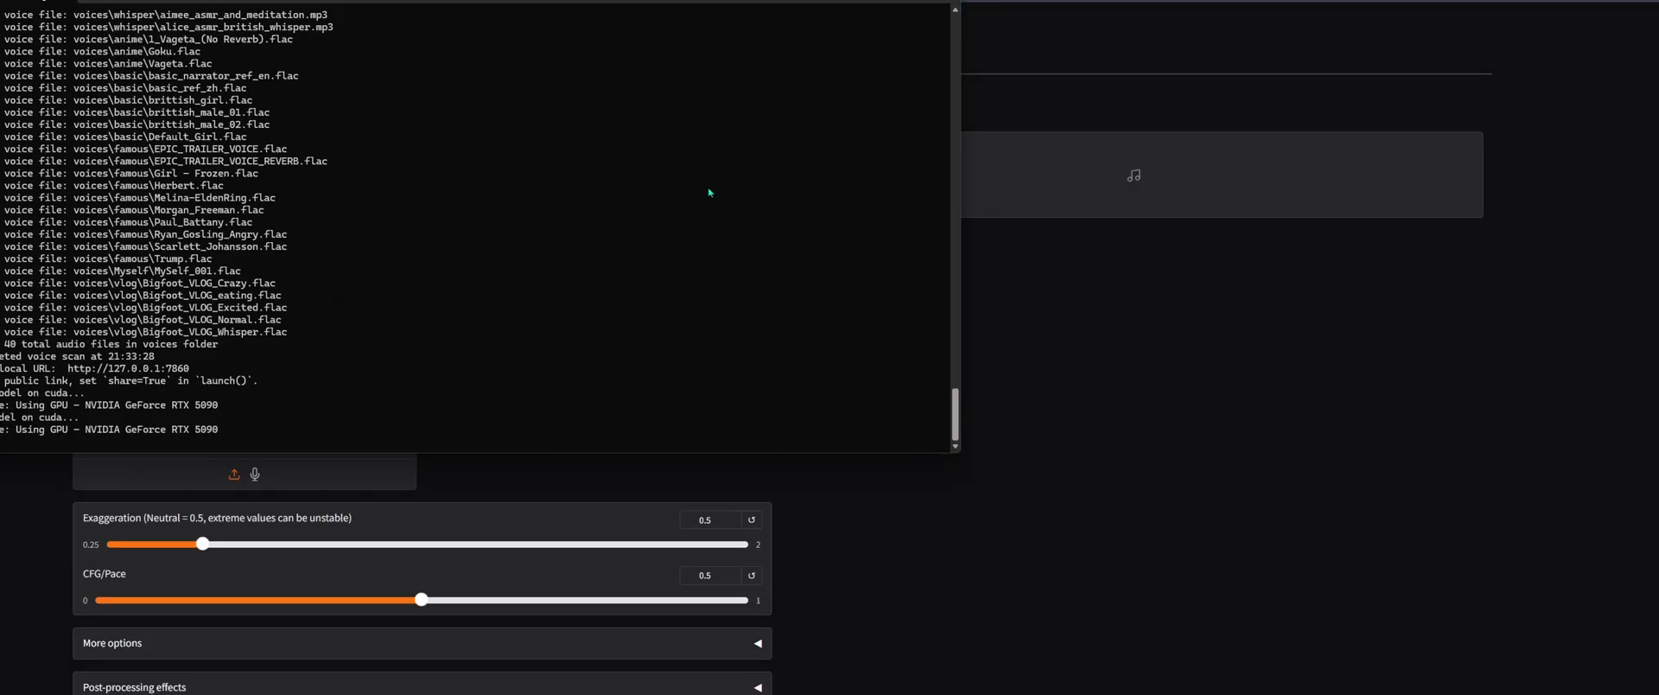
{"action": "left_click", "coordinate": [886, 1]}
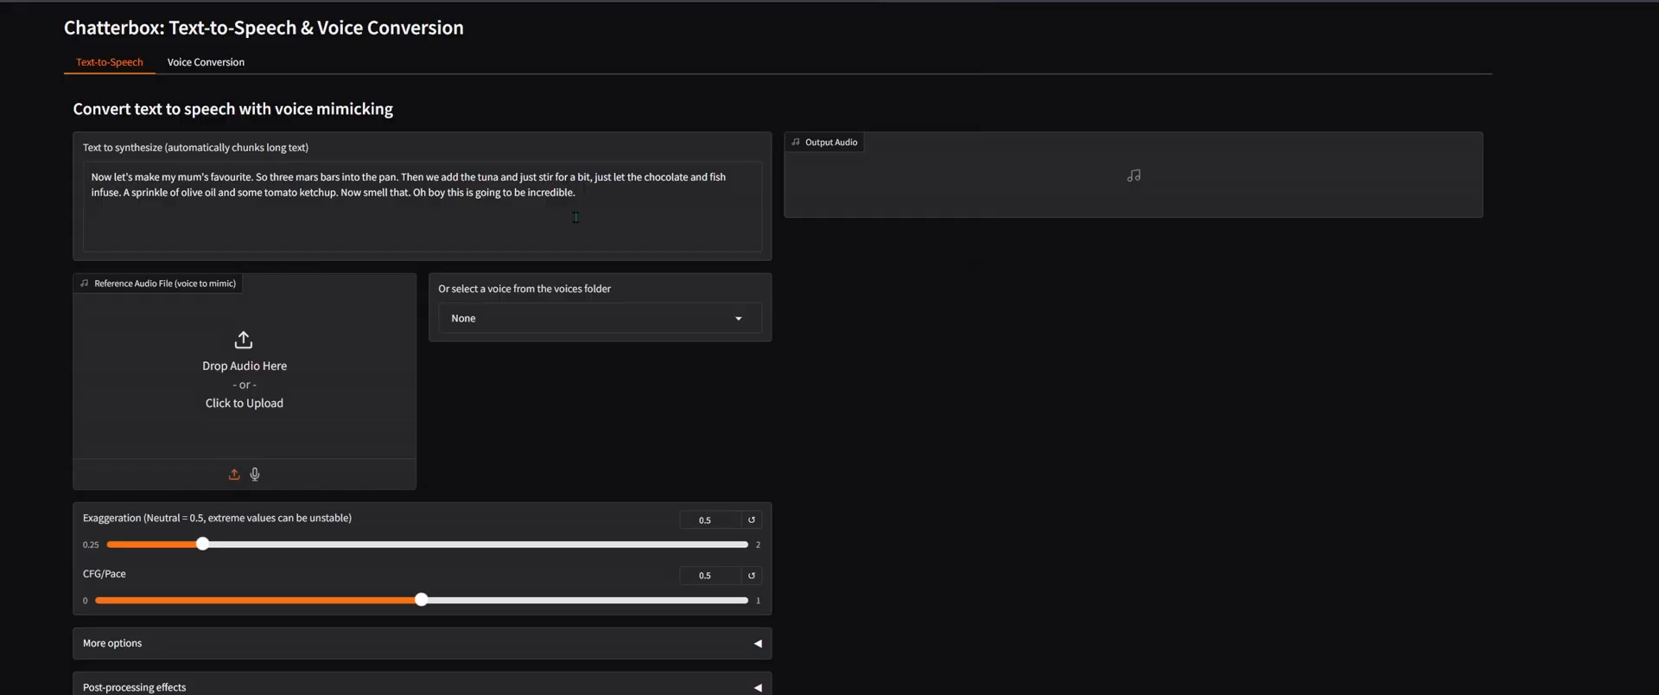
Clear the sample text to synthesize and select voices\anime\Goku.flac as the voice
{"action": "left_click_drag", "start_coordinate": [576, 217], "coordinate": [88, 176]}
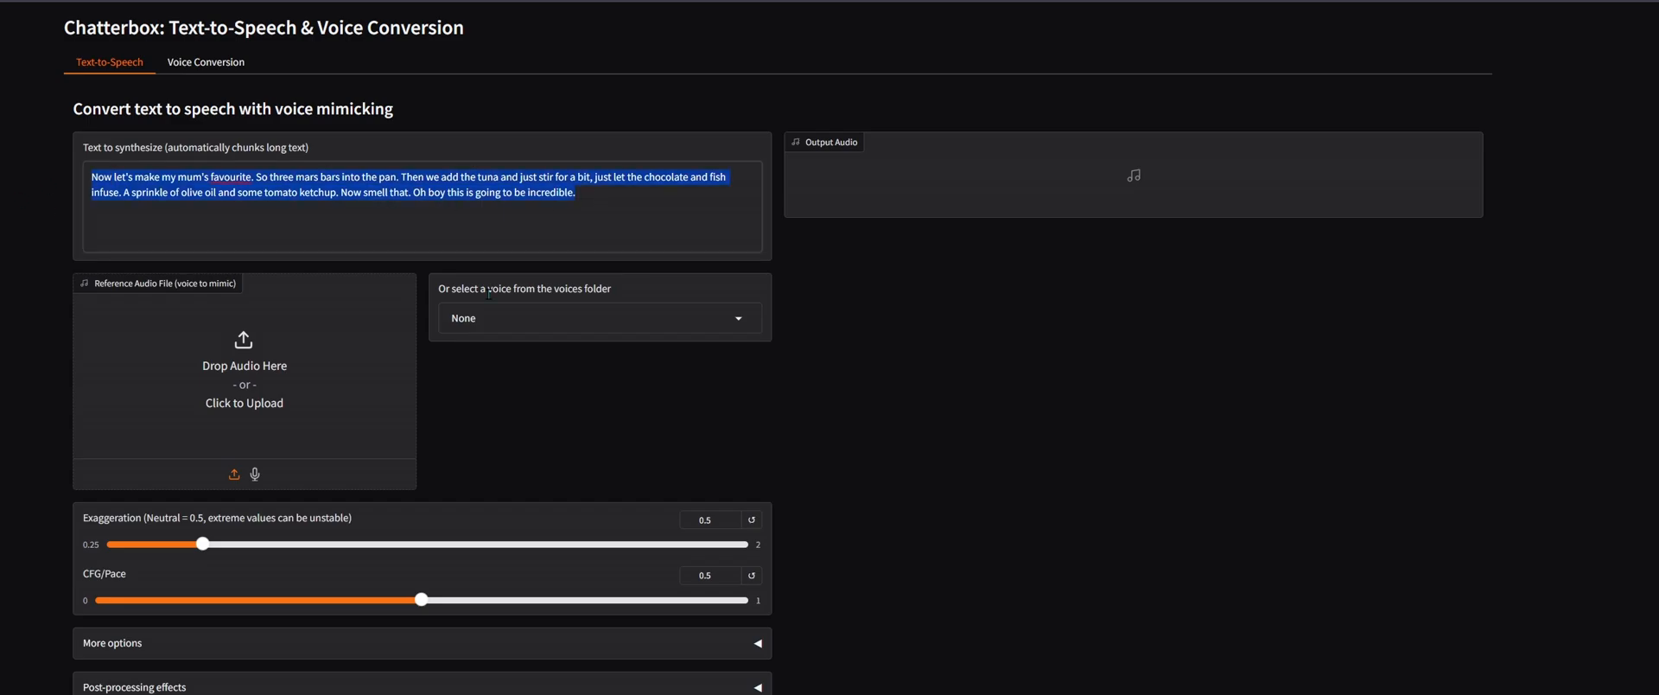
{"action": "key", "text": "BackSpace"}
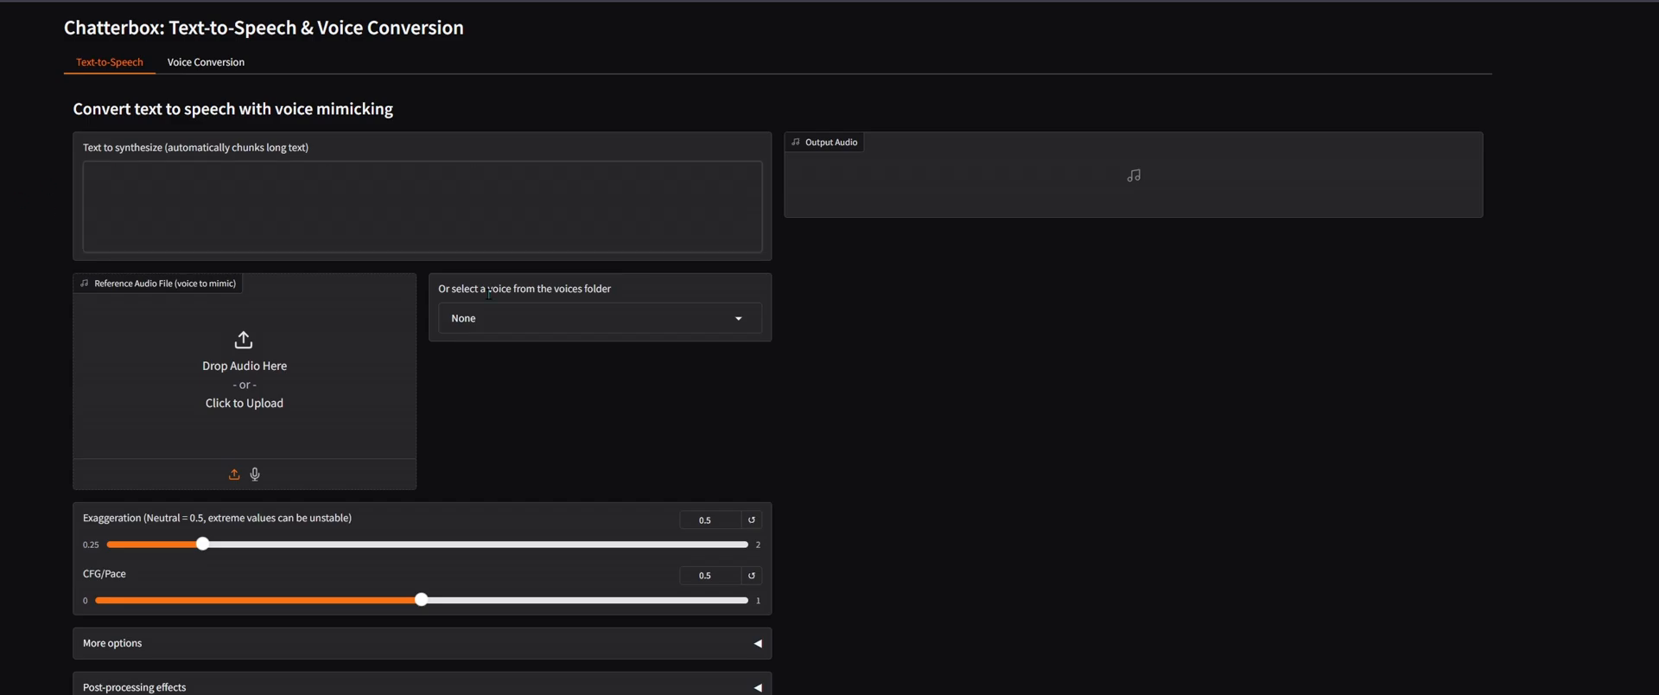
{"action": "left_click", "coordinate": [739, 318]}
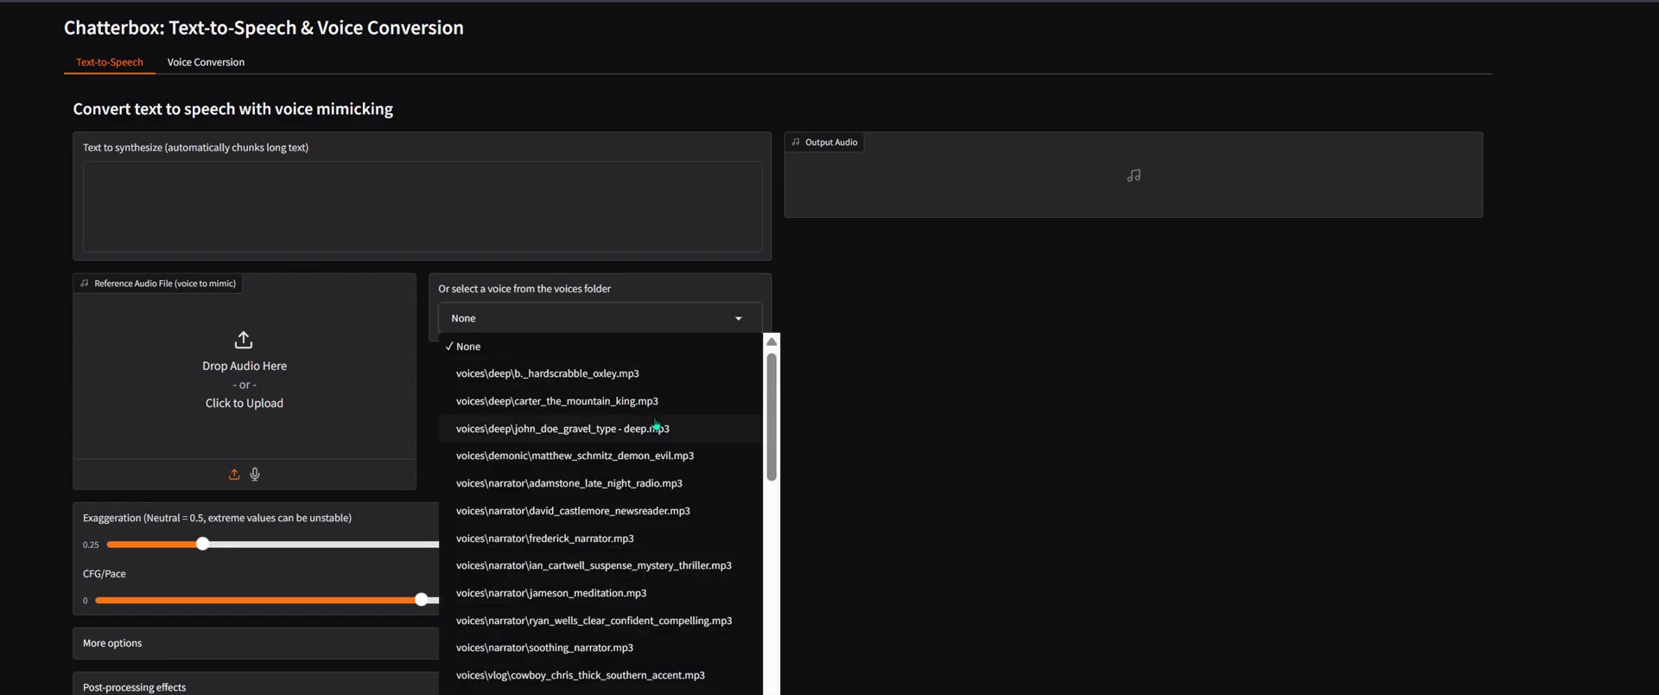
{"action": "scroll", "coordinate": [683, 432], "scroll_direction": "down", "scroll_amount": 10}
{"action": "scroll", "coordinate": [692, 561], "scroll_direction": "up", "scroll_amount": 5}
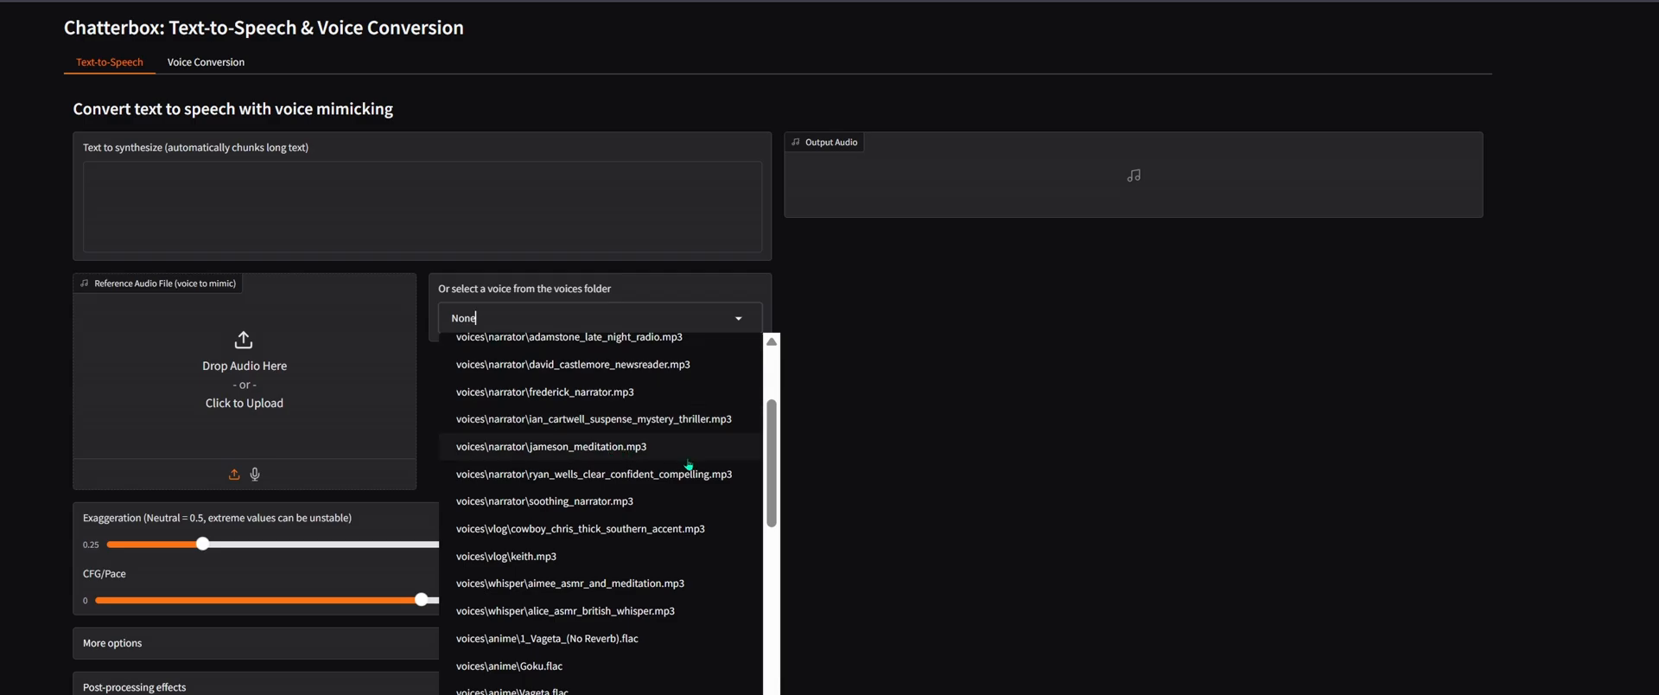
{"action": "scroll", "coordinate": [657, 458], "scroll_direction": "down", "scroll_amount": 2}
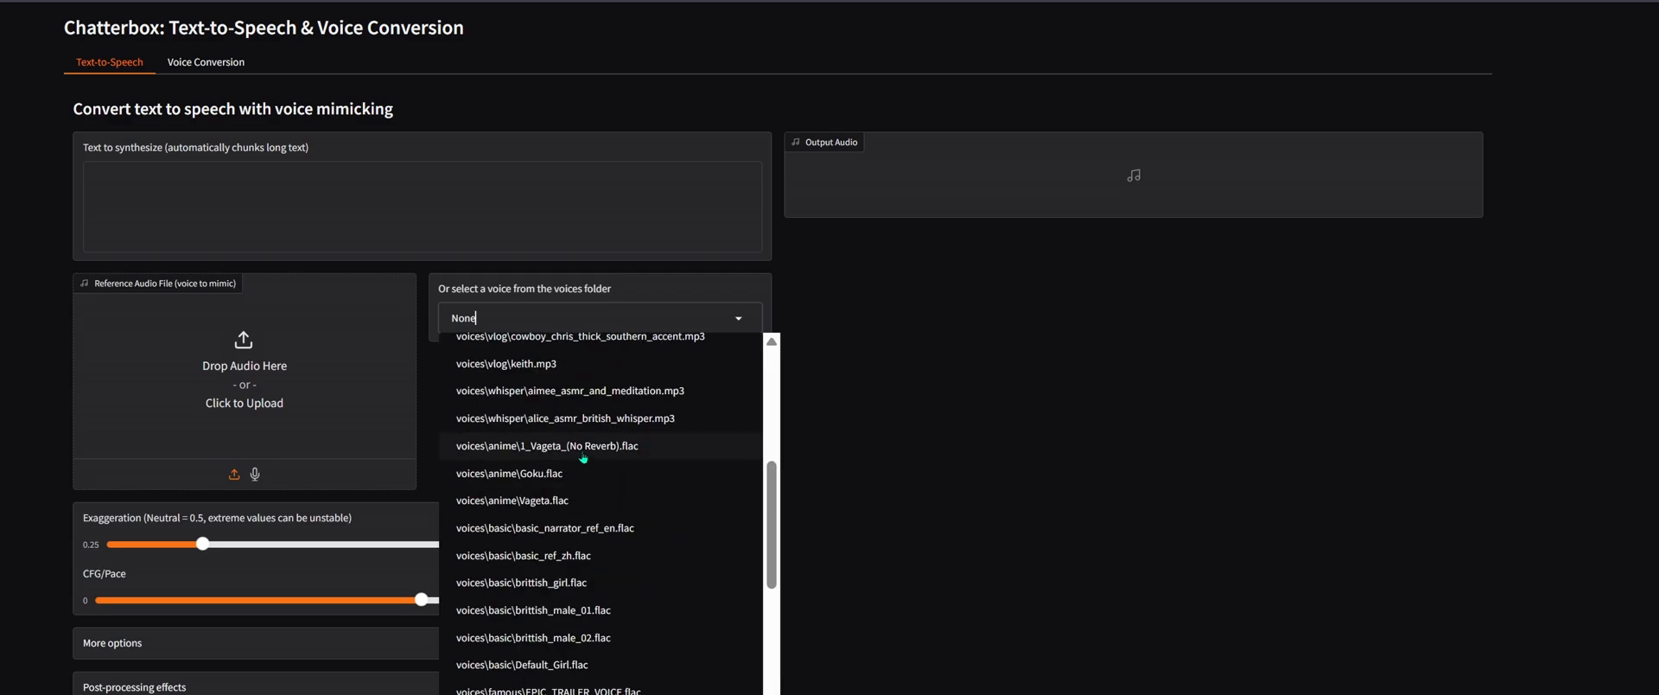
{"action": "left_click", "coordinate": [670, 474]}
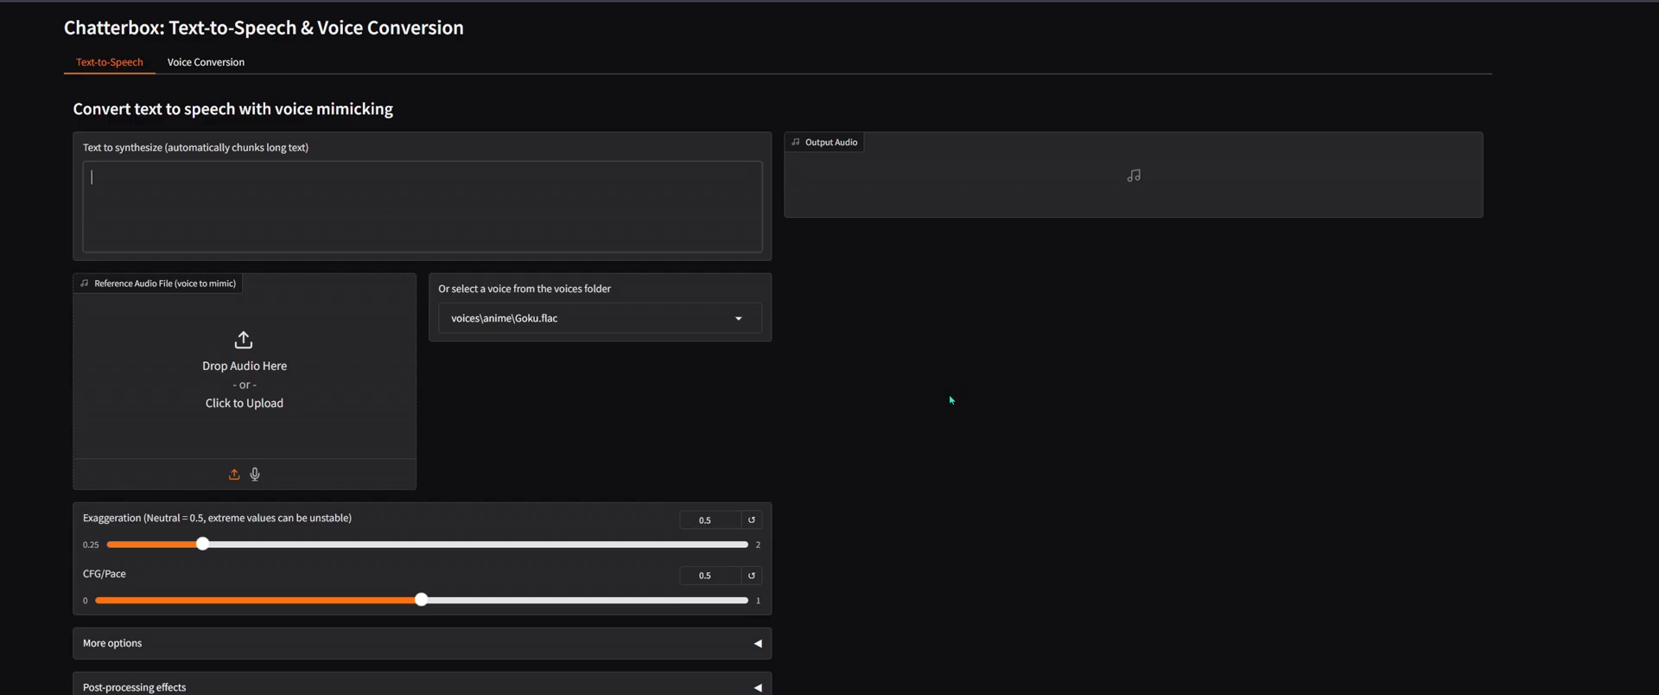
Set the speech generation CFG/Pace to 0.1, Exaggeration to 0.65 and Temperature to 0.7
{"action": "scroll", "coordinate": [812, 422], "scroll_direction": "down", "scroll_amount": 2}
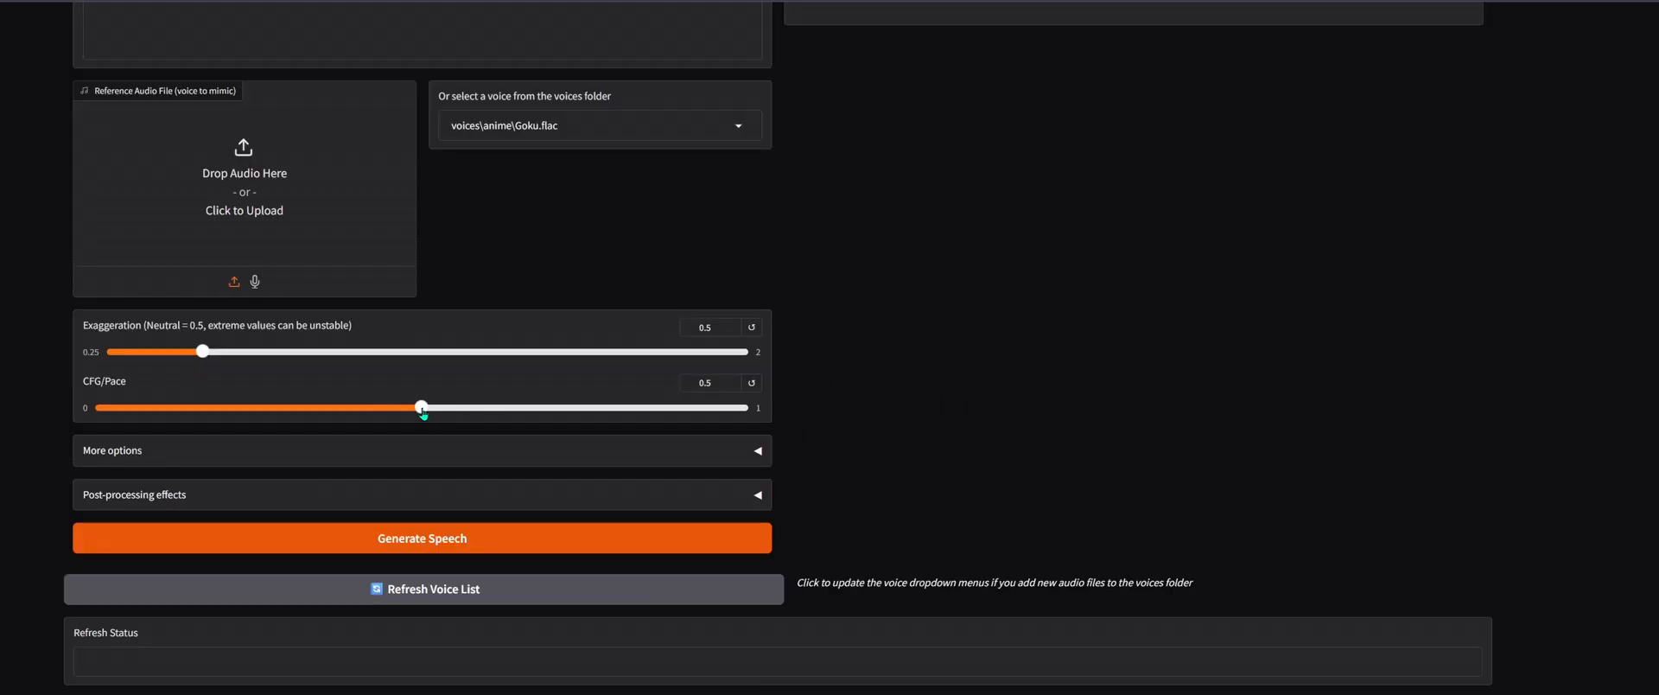
{"action": "left_click_drag", "start_coordinate": [423, 409], "coordinate": [165, 409]}
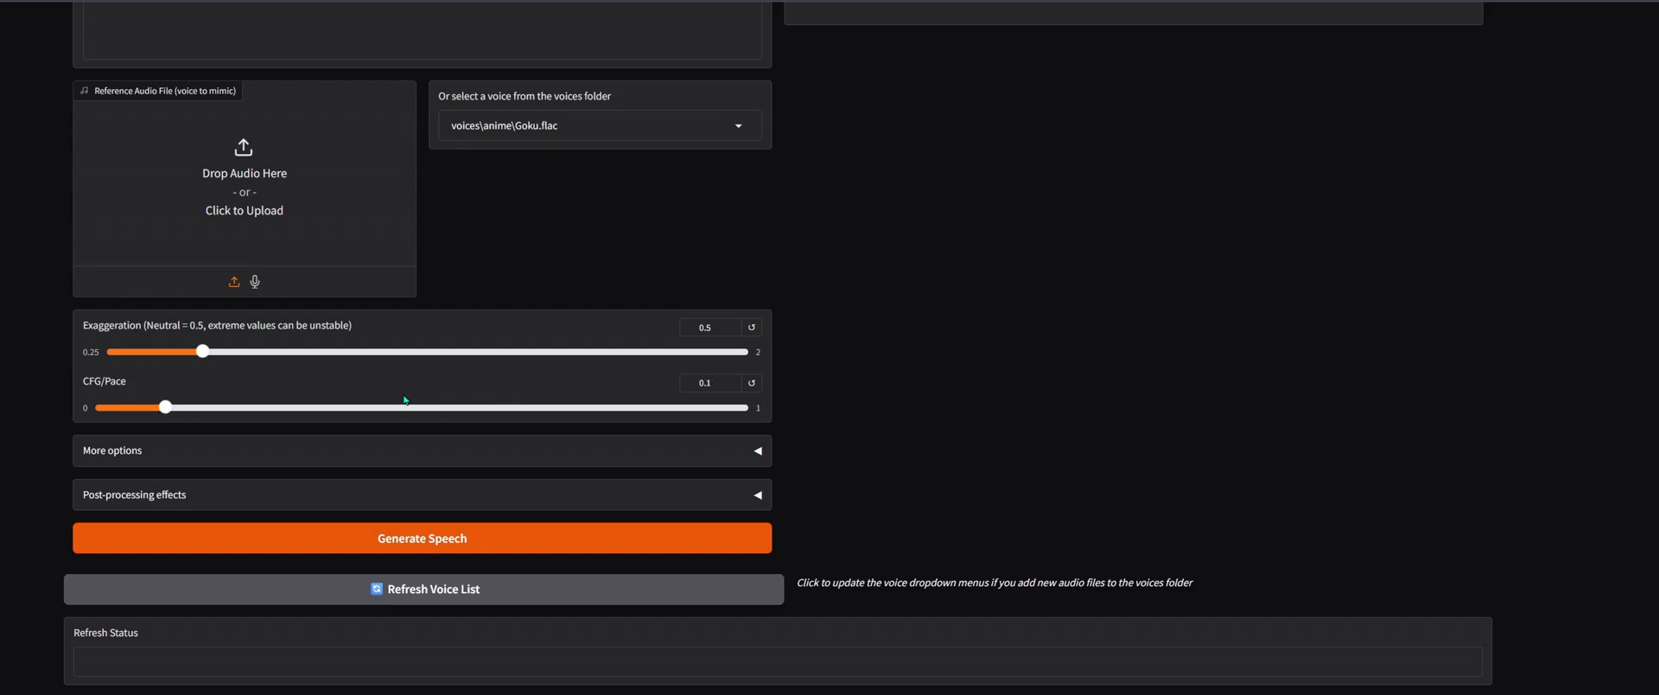
{"action": "left_click_drag", "start_coordinate": [207, 356], "coordinate": [261, 359]}
{"action": "scroll", "coordinate": [361, 394], "scroll_direction": "down", "scroll_amount": 1}
{"action": "left_click", "coordinate": [758, 438]}
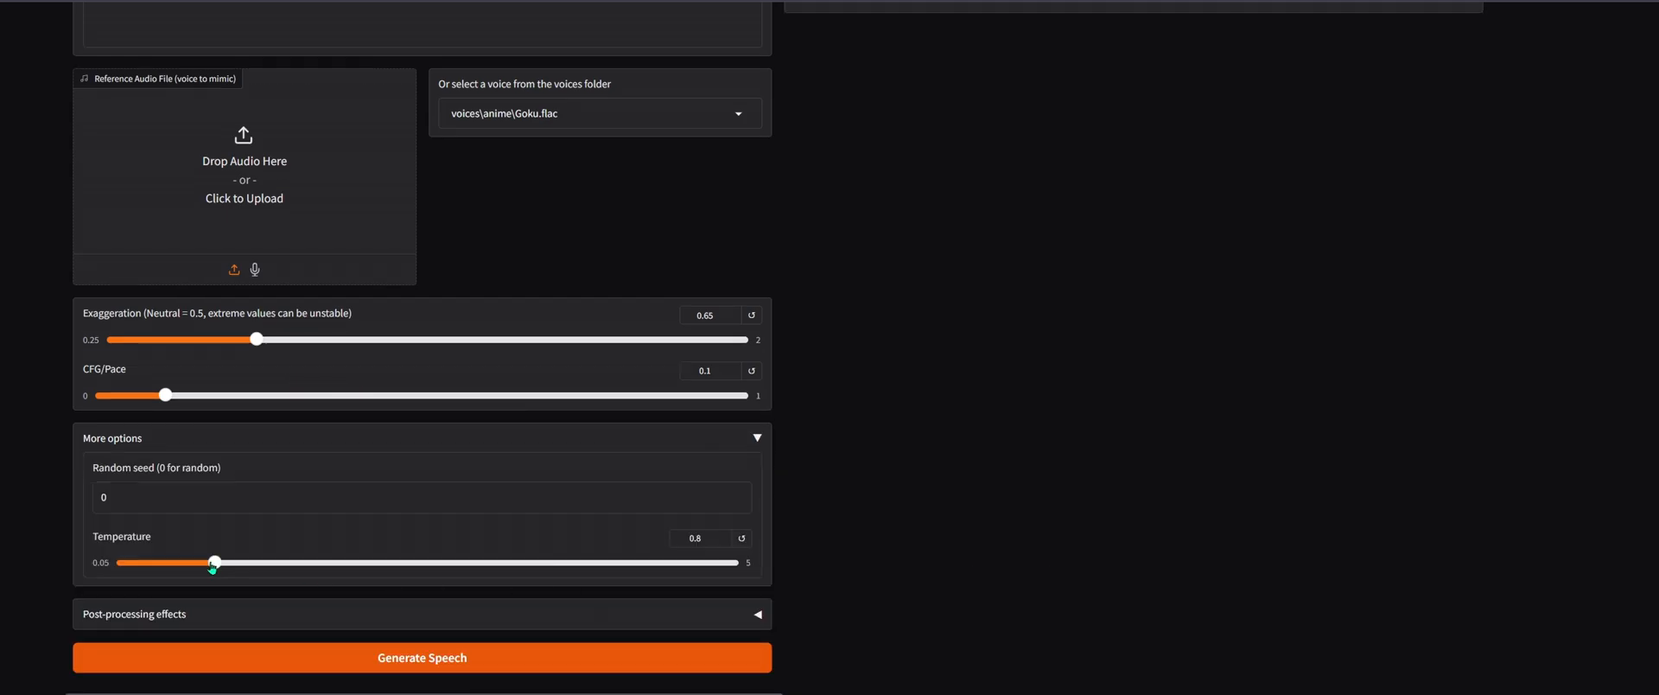
{"action": "mouse_move", "coordinate": [214, 566]}
{"action": "left_mouse_down"}
{"action": "mouse_move", "coordinate": [144, 573]}
{"action": "mouse_move", "coordinate": [203, 566]}
{"action": "left_mouse_up"}
Expand the post-processing effects and enable noise reduction
{"action": "scroll", "coordinate": [346, 554], "scroll_direction": "down", "scroll_amount": 2}
{"action": "left_click", "coordinate": [731, 488]}
{"action": "scroll", "coordinate": [1006, 591], "scroll_direction": "down", "scroll_amount": 4}
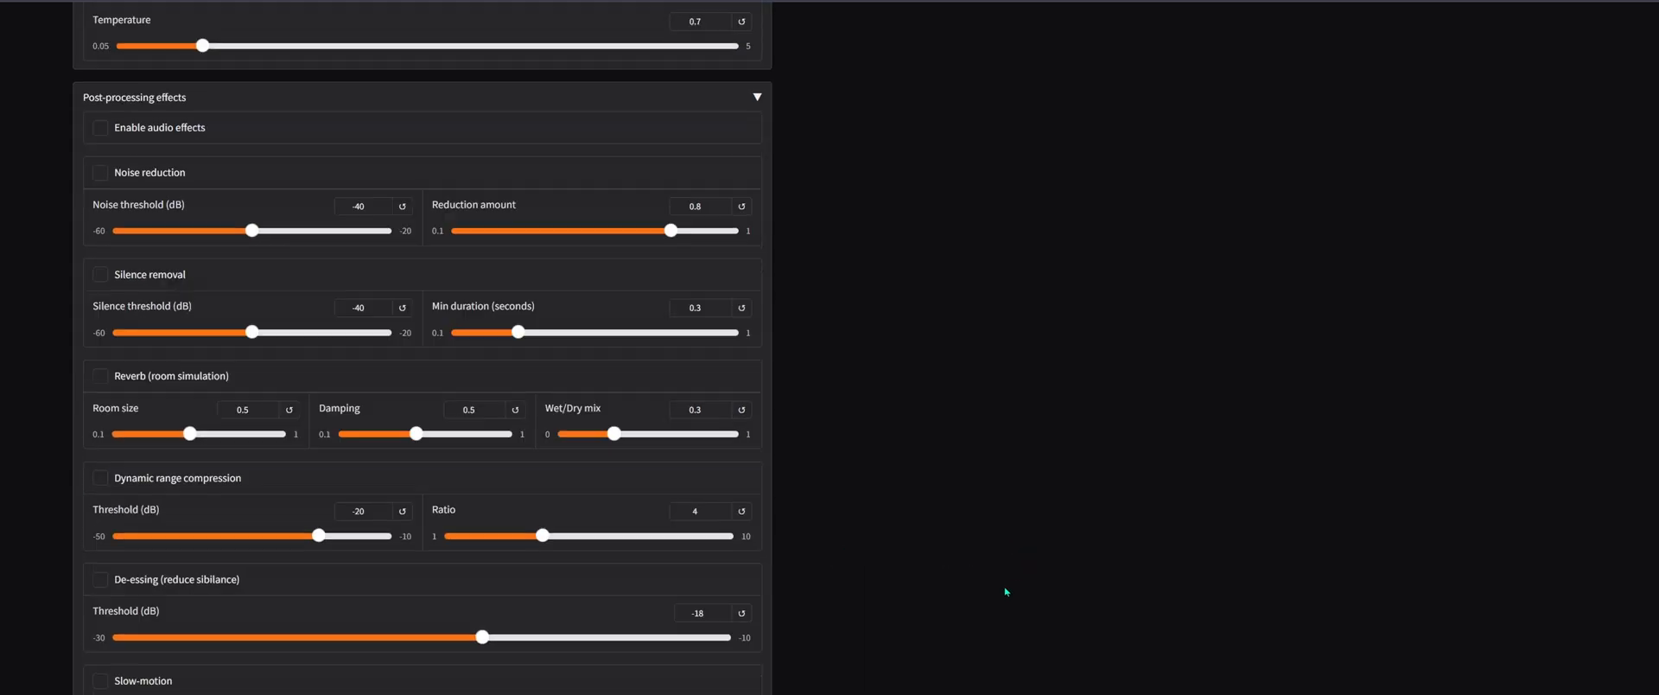
{"action": "scroll", "coordinate": [884, 465], "scroll_direction": "up", "scroll_amount": 2}
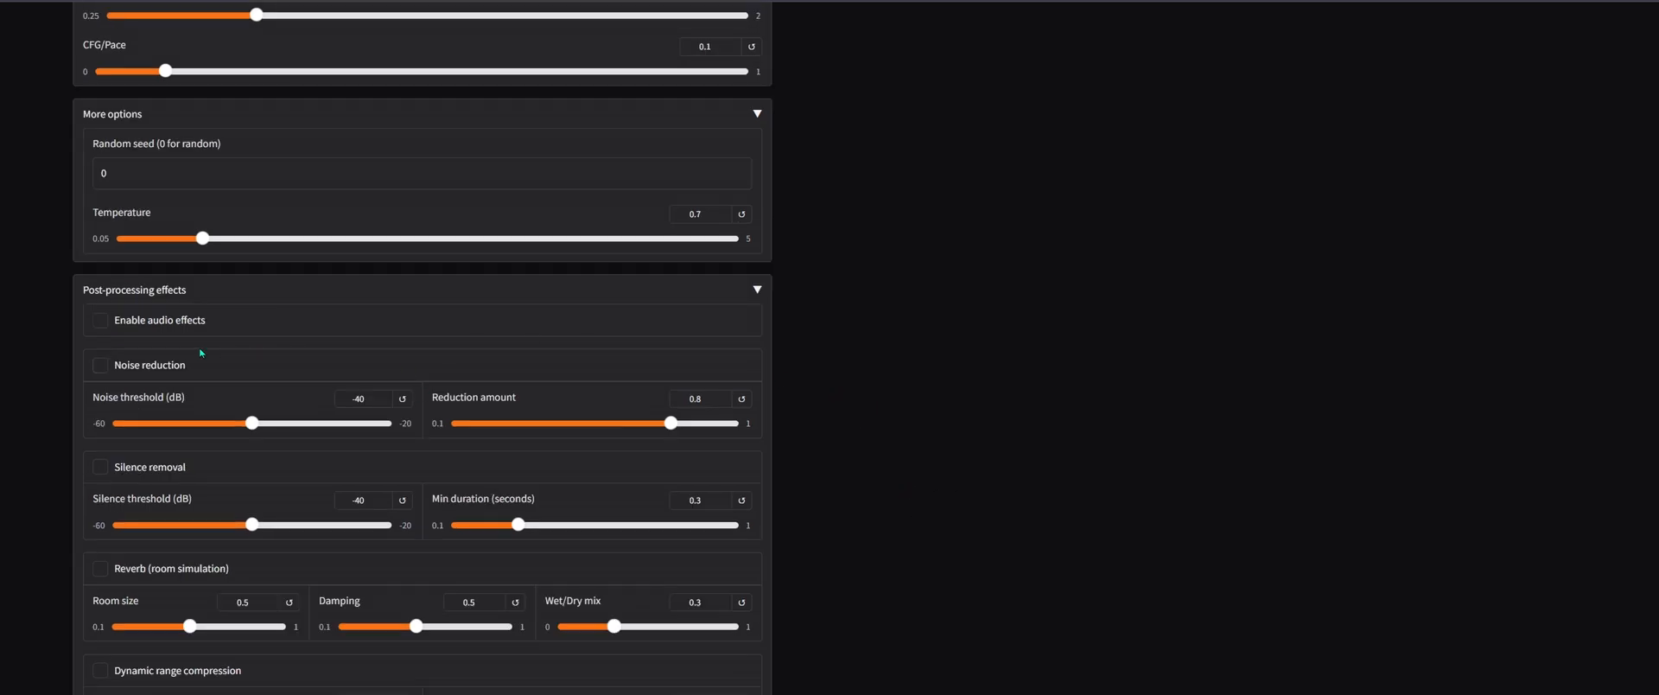
{"action": "left_click", "coordinate": [101, 364]}
{"action": "scroll", "coordinate": [432, 484], "scroll_direction": "down", "scroll_amount": 2}
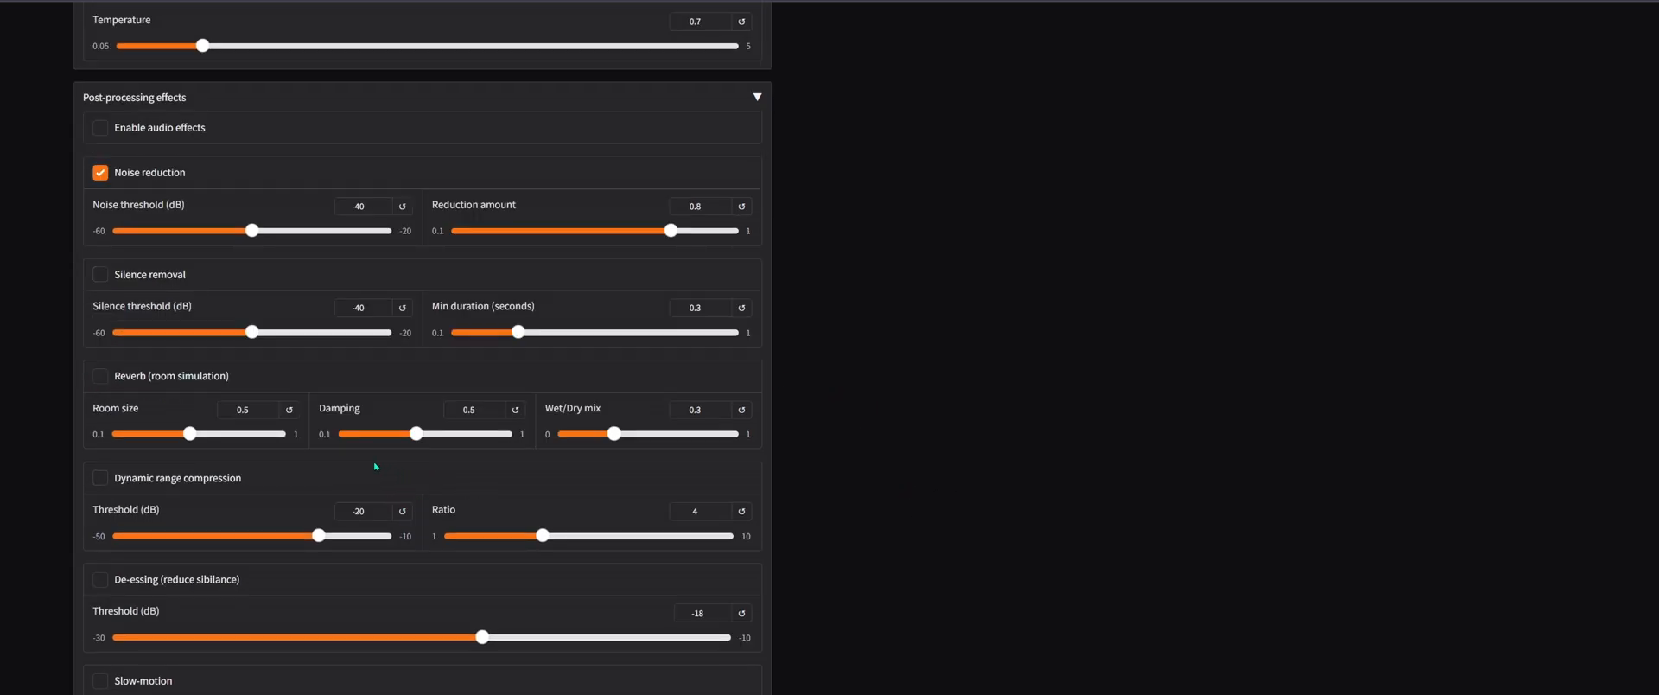
Enable dynamic range compression and audio effects in the post-processing effects, and collapse that section
{"action": "left_click", "coordinate": [100, 478]}
{"action": "scroll", "coordinate": [481, 498], "scroll_direction": "down", "scroll_amount": 2}
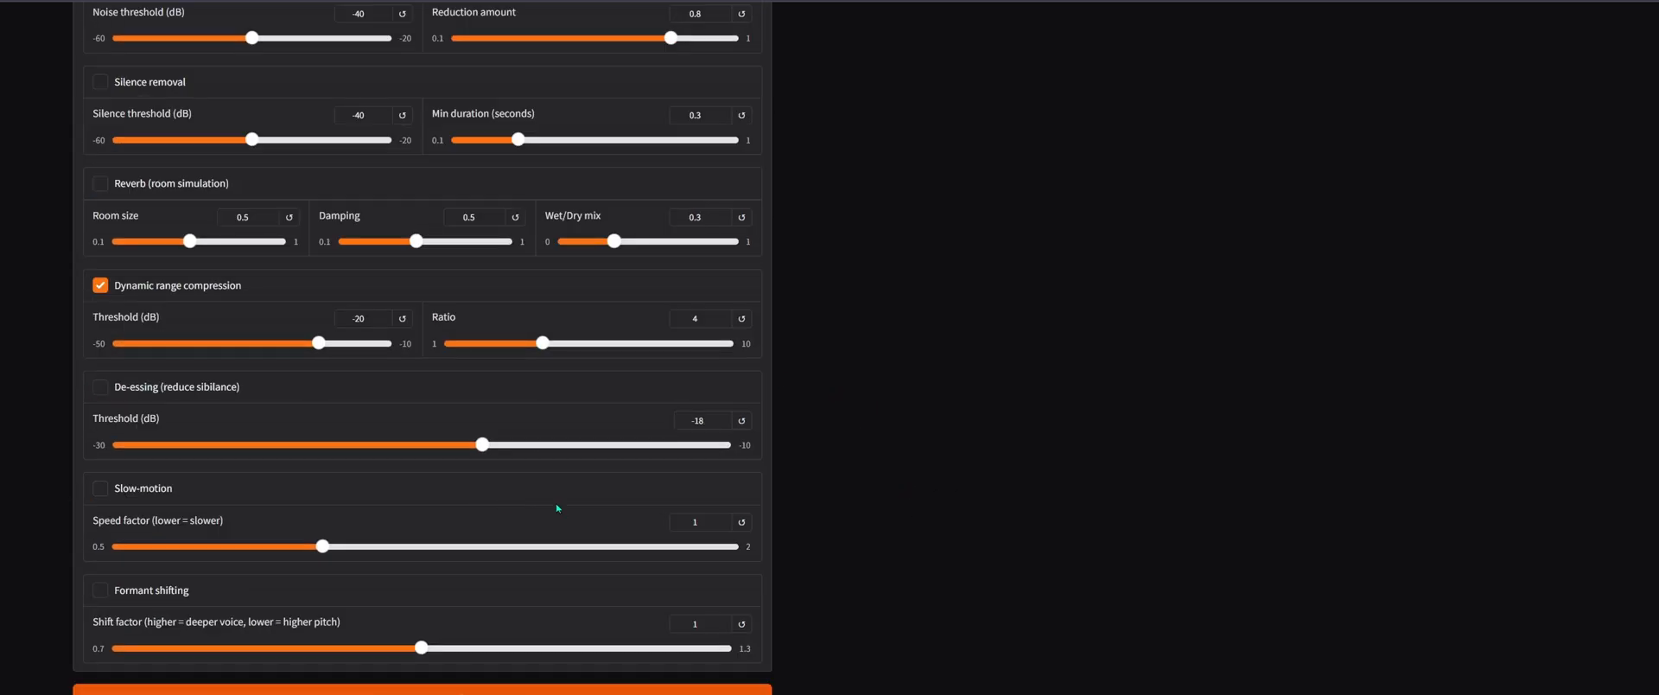
{"action": "scroll", "coordinate": [493, 591], "scroll_direction": "up", "scroll_amount": 2}
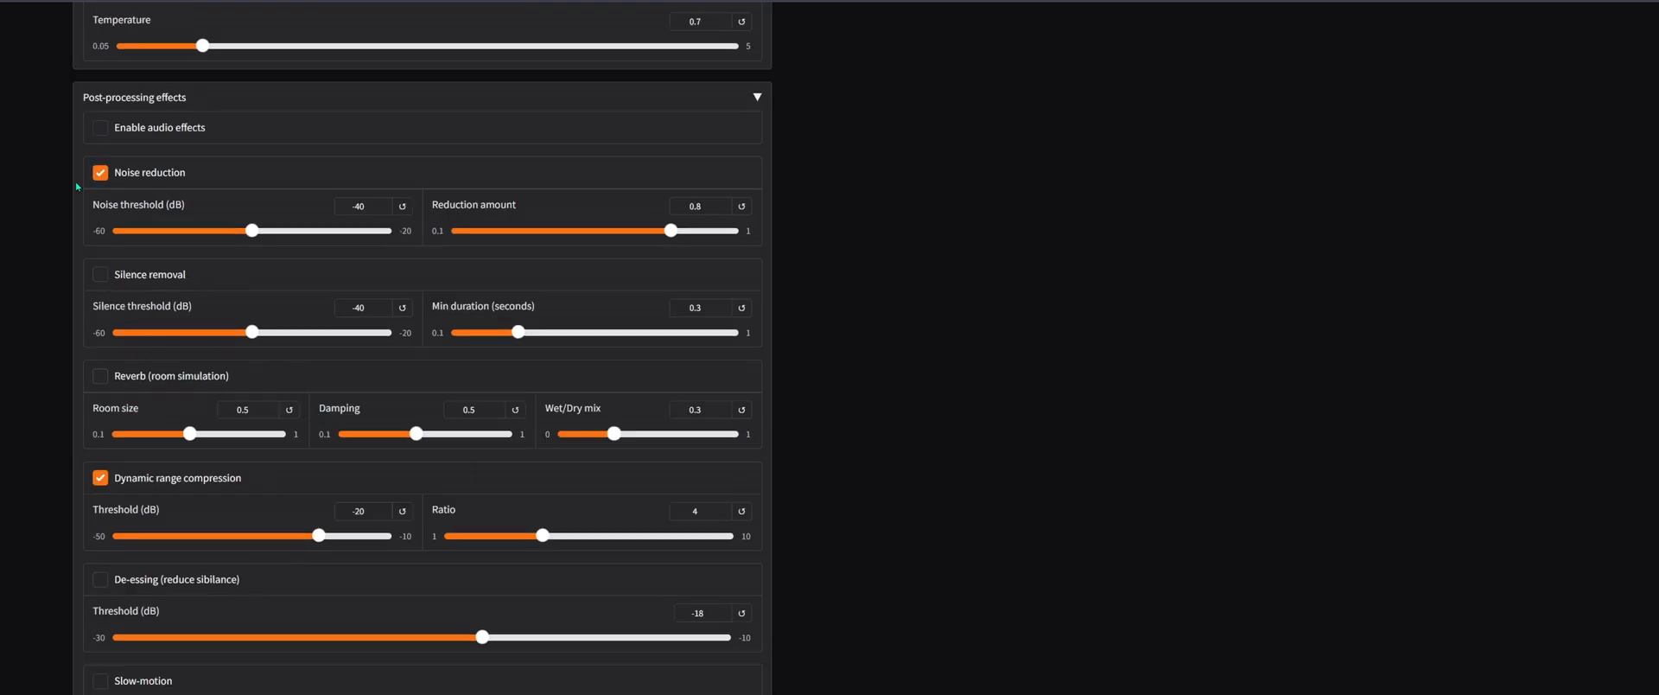
{"action": "left_click", "coordinate": [101, 127]}
{"action": "left_click", "coordinate": [757, 97]}
{"action": "scroll", "coordinate": [912, 363], "scroll_direction": "up", "scroll_amount": 5}
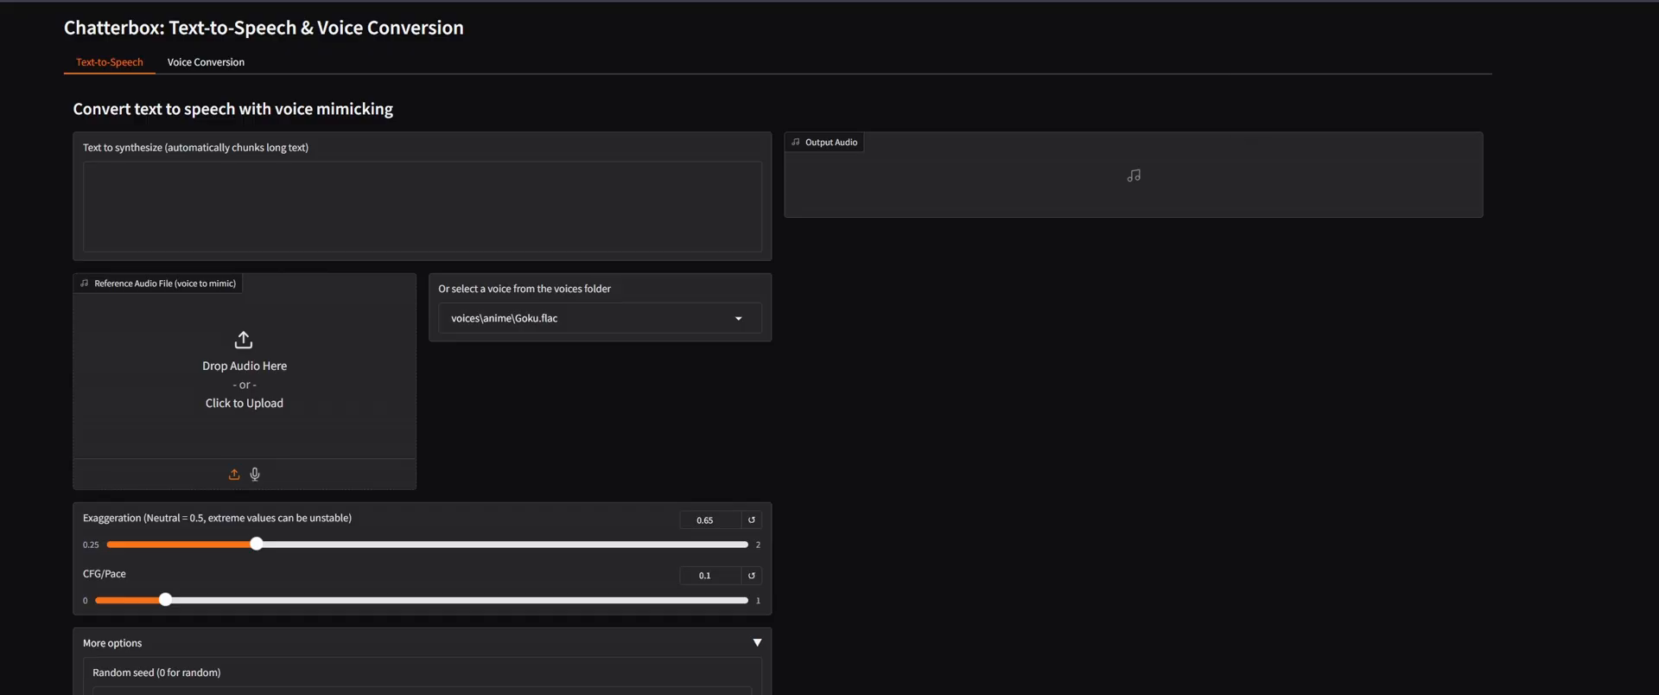
Open Gemini and ask it: "Tell me a story from the character Goku's perspective in the dragonaball universe"
{"action": "key", "text": "alt+g"}
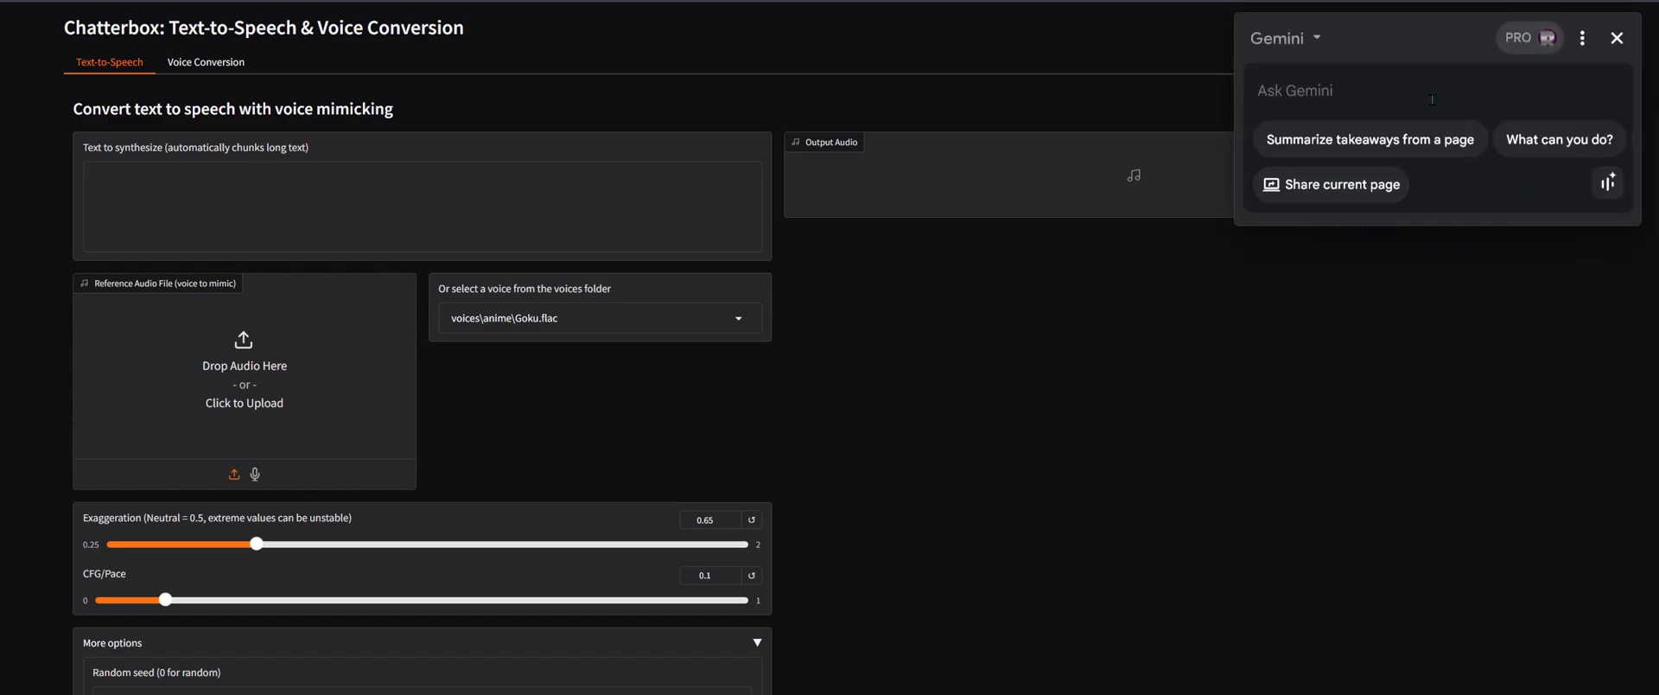
{"action": "type", "text": "Tell me a stor"}
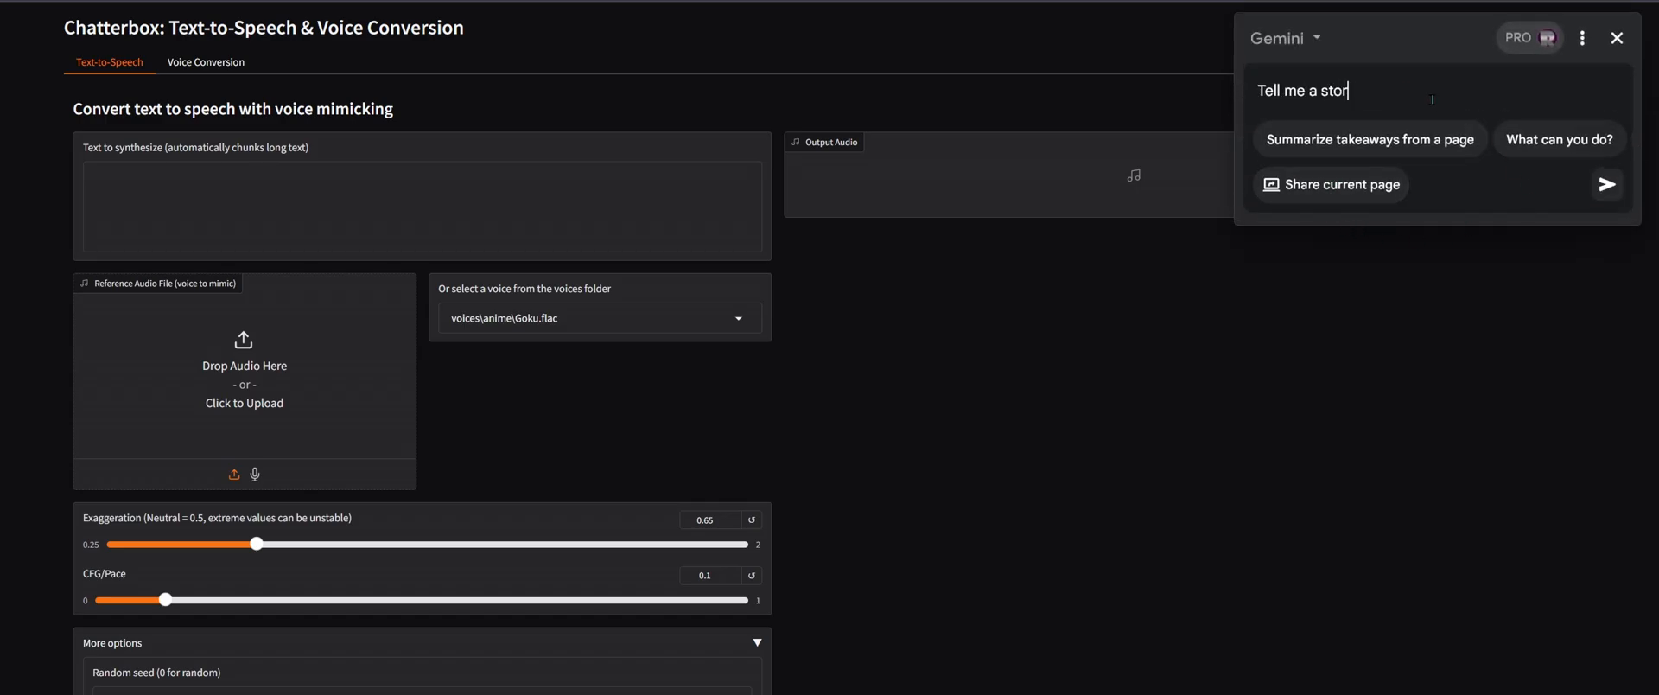
{"action": "type", "text": "y from the character Goky"}
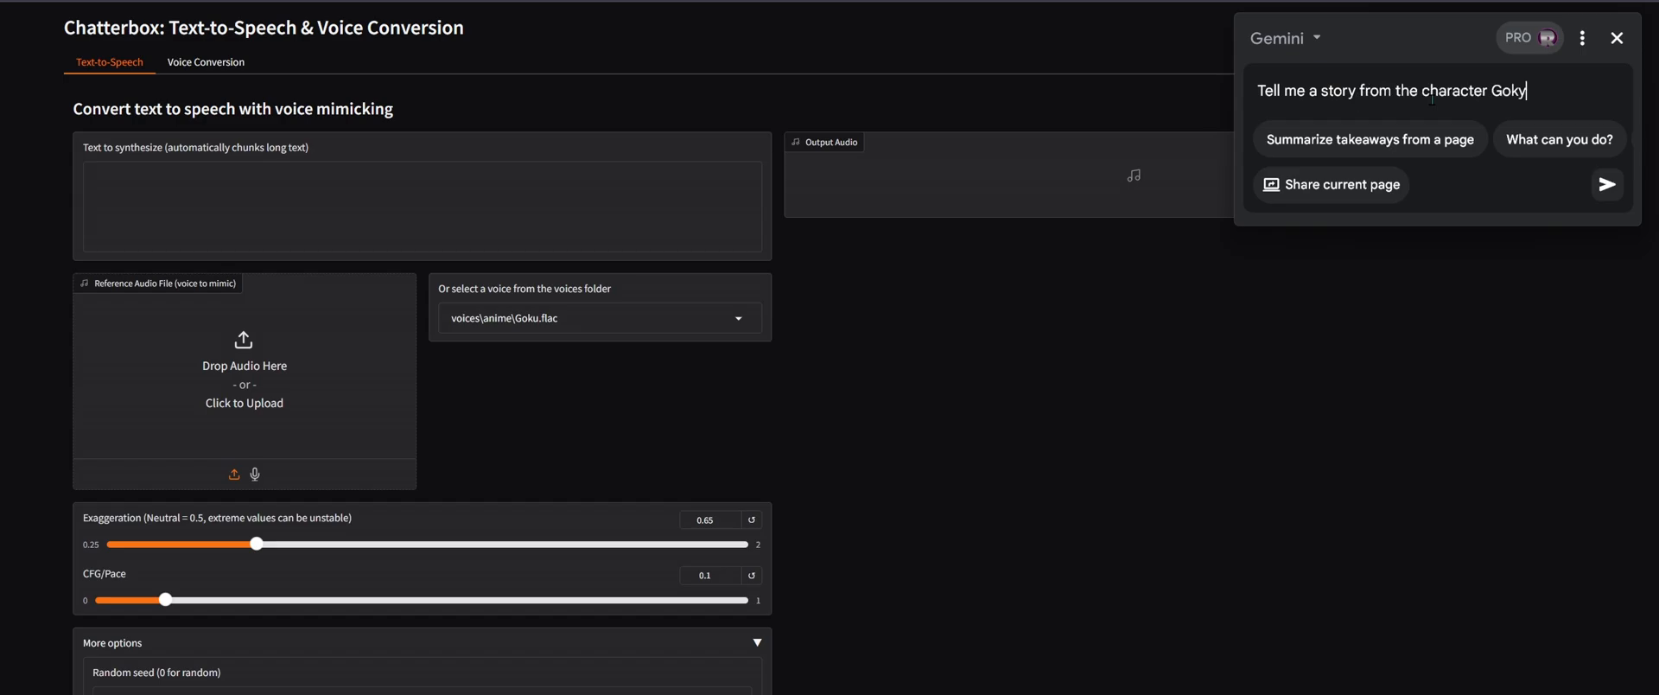
{"action": "key", "text": "BackSpace"}
{"action": "type", "text": "u's pers"}
{"action": "type", "text": "pective in the dr"}
{"action": "type", "text": "agonaball universe"}
{"action": "key", "text": "Return"}
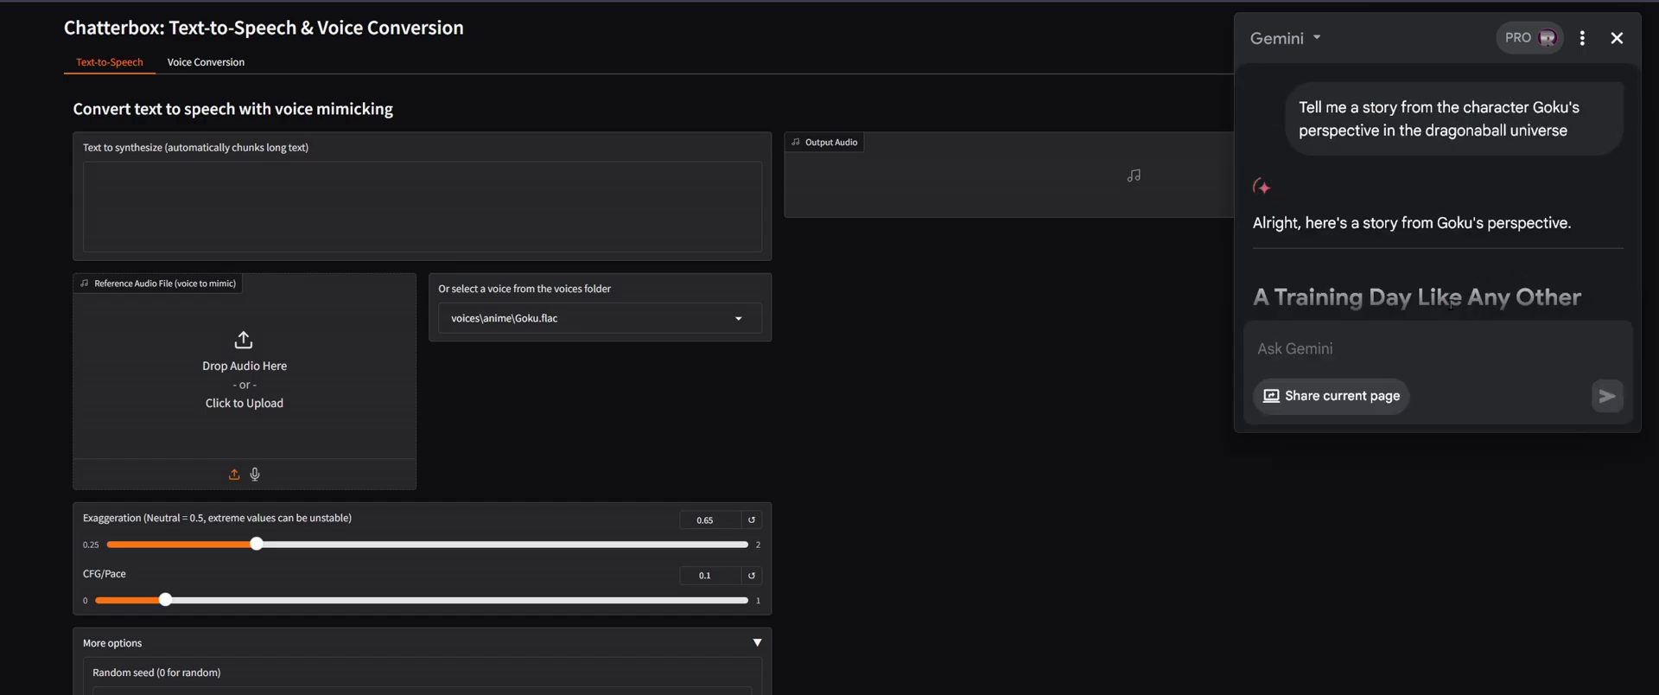
Copy the full Gemini story into Chatterbox's text to synthesize and generate the speech
{"action": "key", "text": "ctrl+a"}
{"action": "right_click", "coordinate": [1404, 339]}
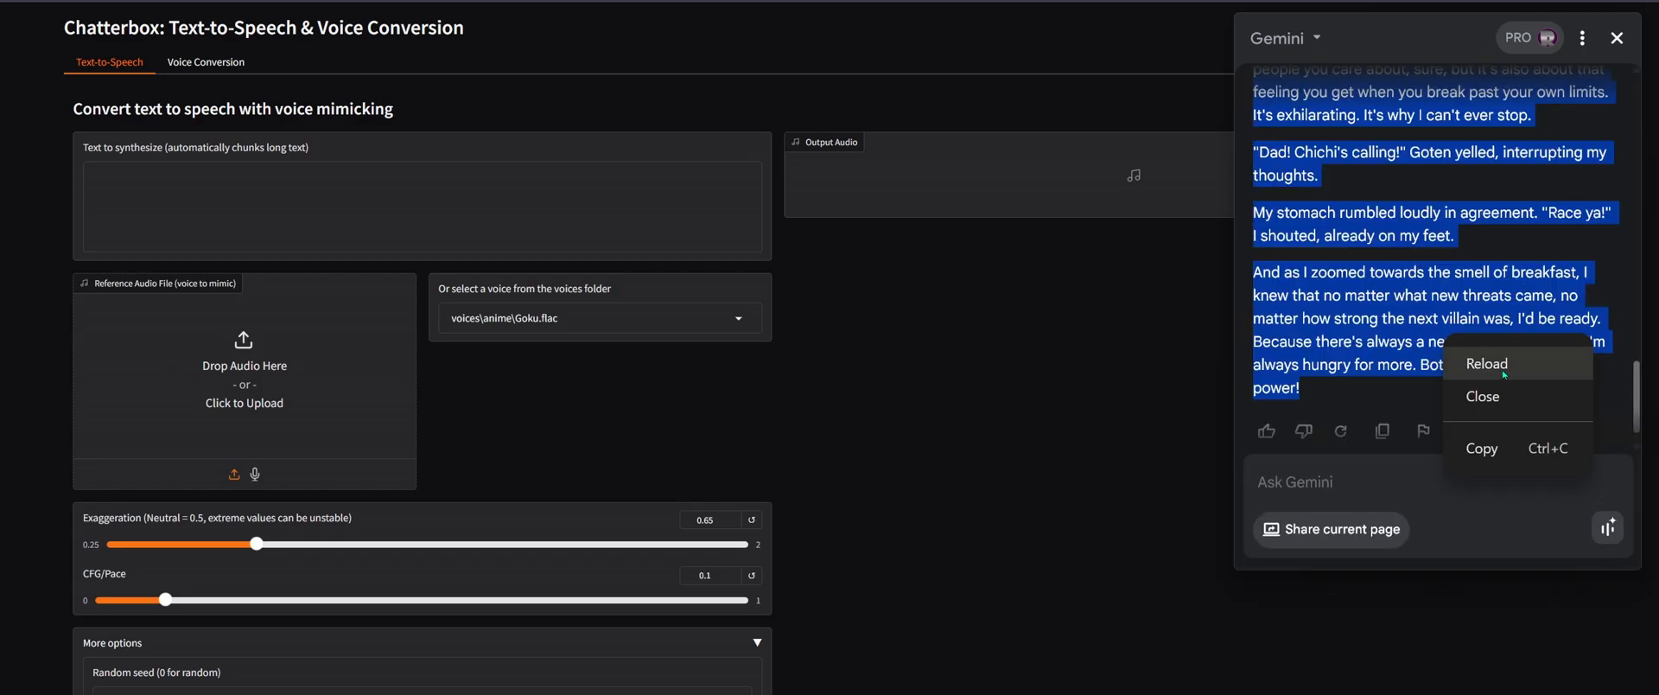
{"action": "left_click", "coordinate": [1480, 447]}
{"action": "right_click", "coordinate": [329, 224]}
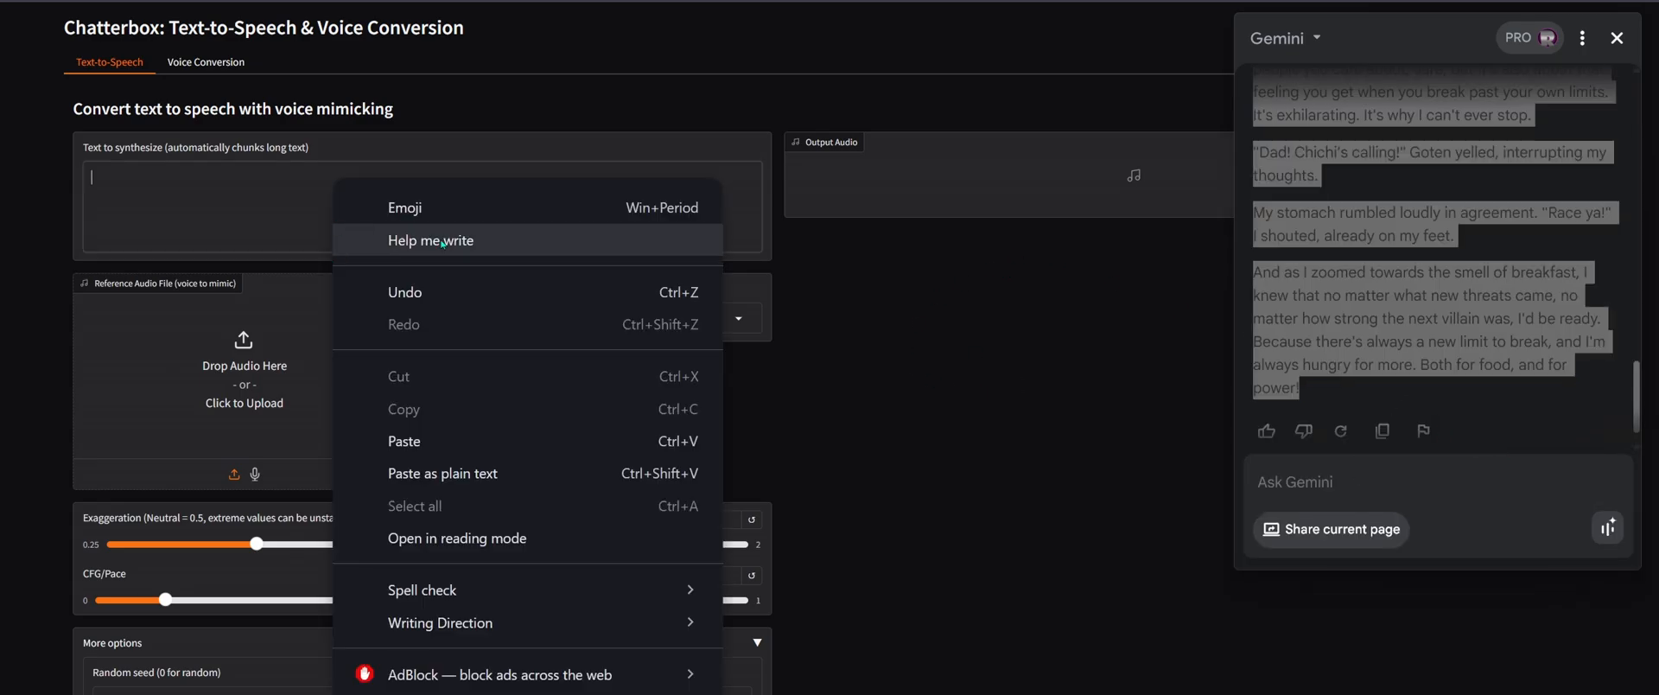
{"action": "left_click", "coordinate": [556, 439]}
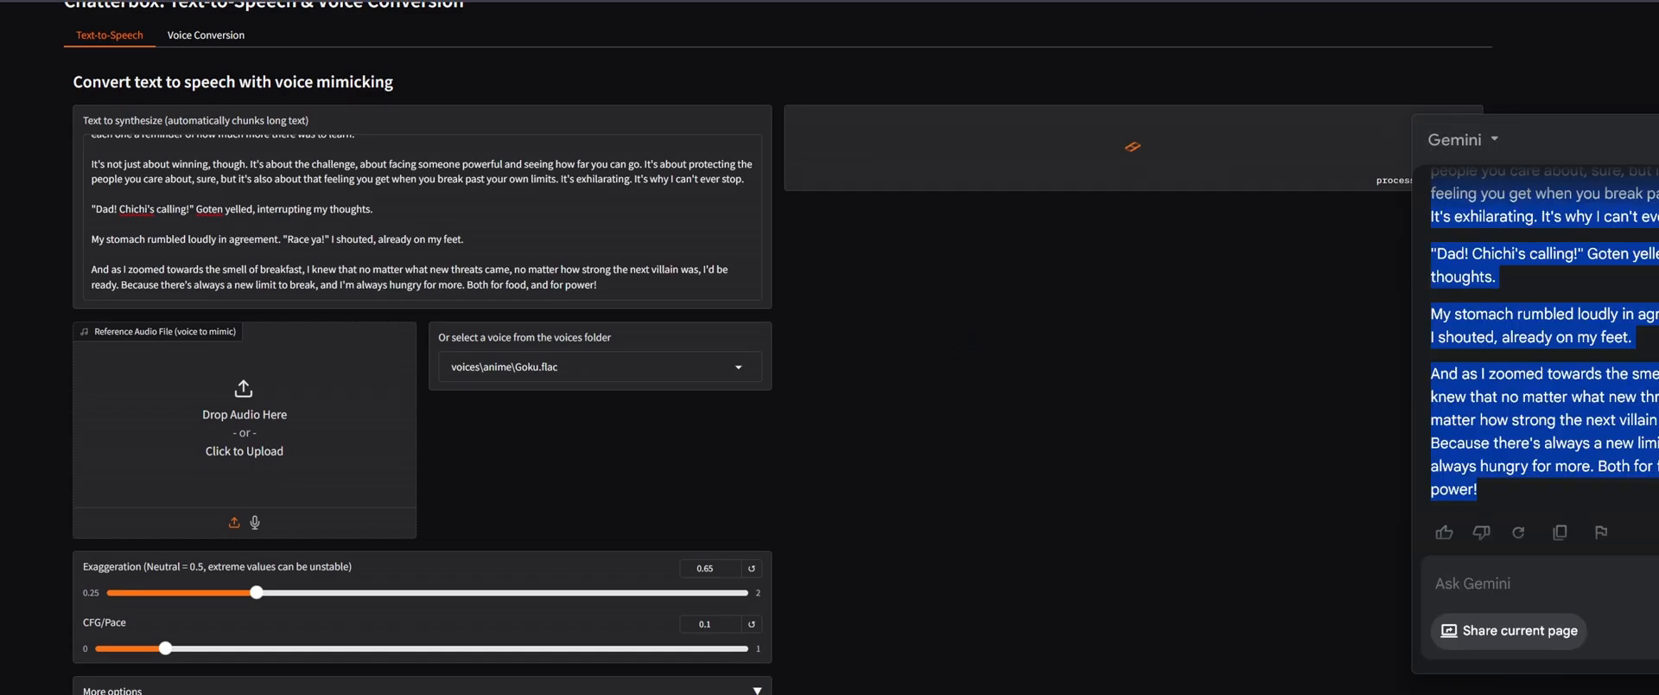
Move the Gemini window aside so it does not cover the output audio area
{"action": "left_click_drag", "start_coordinate": [1571, 143], "coordinate": [1622, 35]}
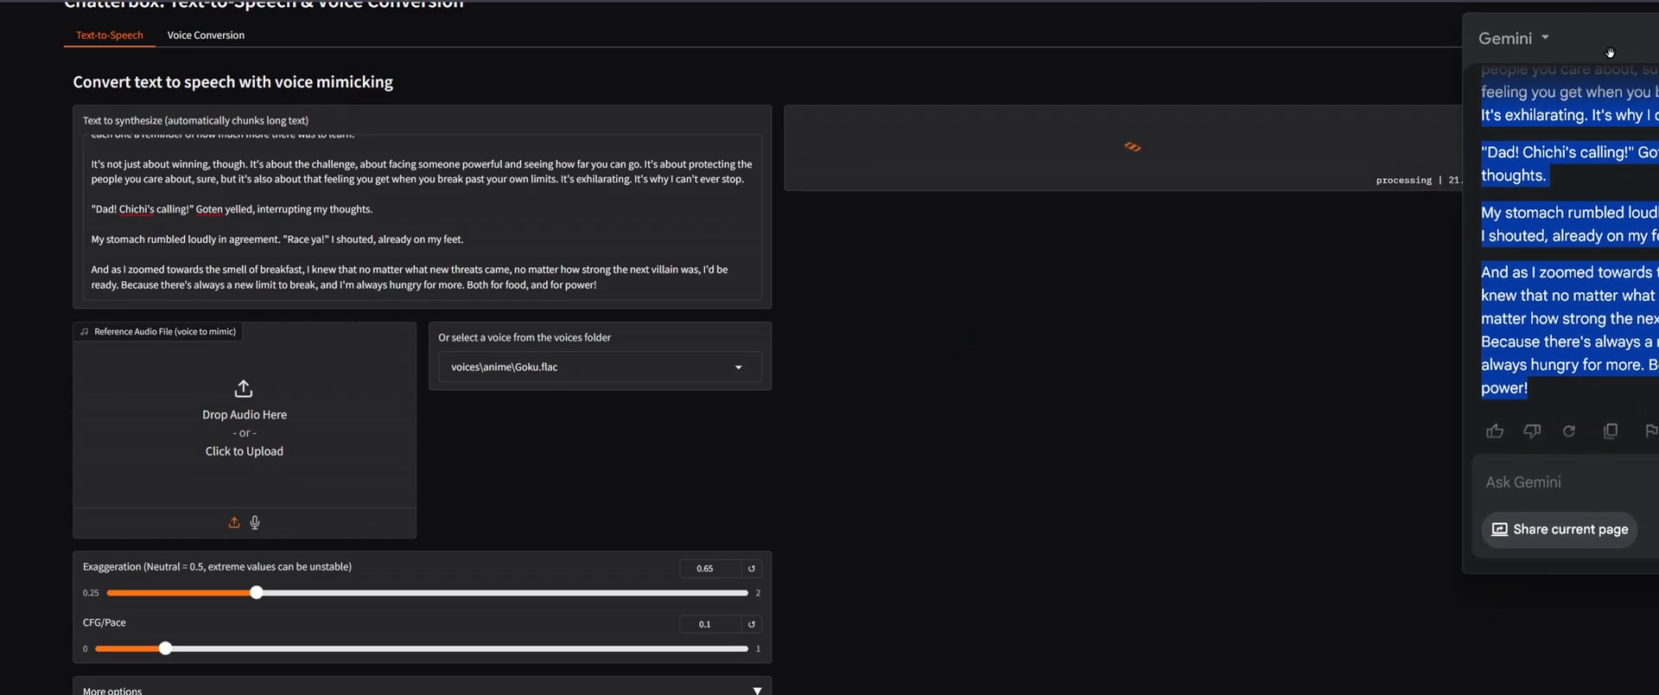
{"action": "scroll", "coordinate": [471, 209], "scroll_direction": "down", "scroll_amount": 2}
{"action": "scroll", "coordinate": [471, 208], "scroll_direction": "up", "scroll_amount": 2}
{"action": "left_click_drag", "start_coordinate": [1514, 107], "coordinate": [1634, 48]}
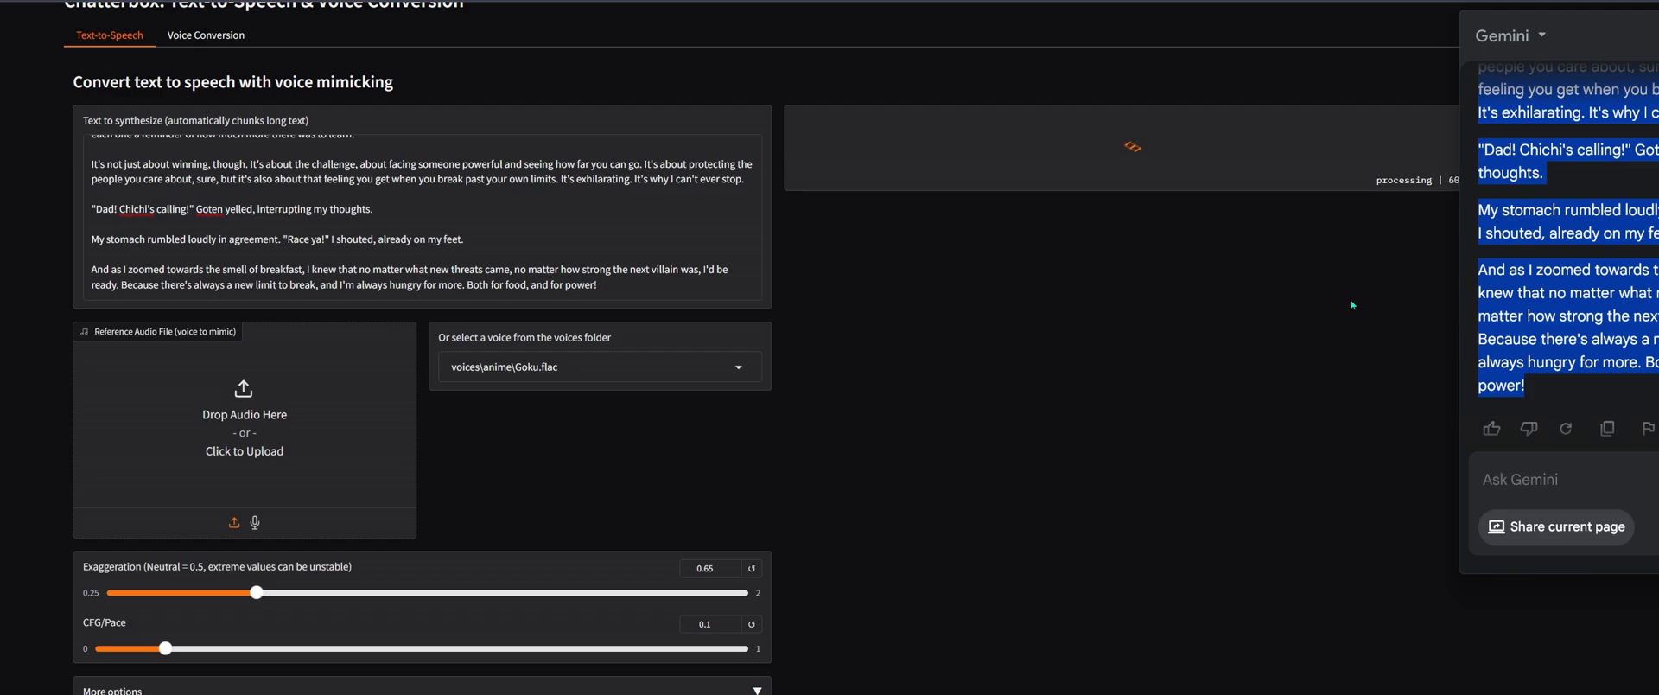
{"action": "mouse_move", "coordinate": [1624, 43]}
{"action": "left_mouse_down"}
{"action": "mouse_move", "coordinate": [1541, 104]}
{"action": "mouse_move", "coordinate": [1641, 170]}
{"action": "mouse_move", "coordinate": [1611, 61]}
{"action": "left_mouse_up"}
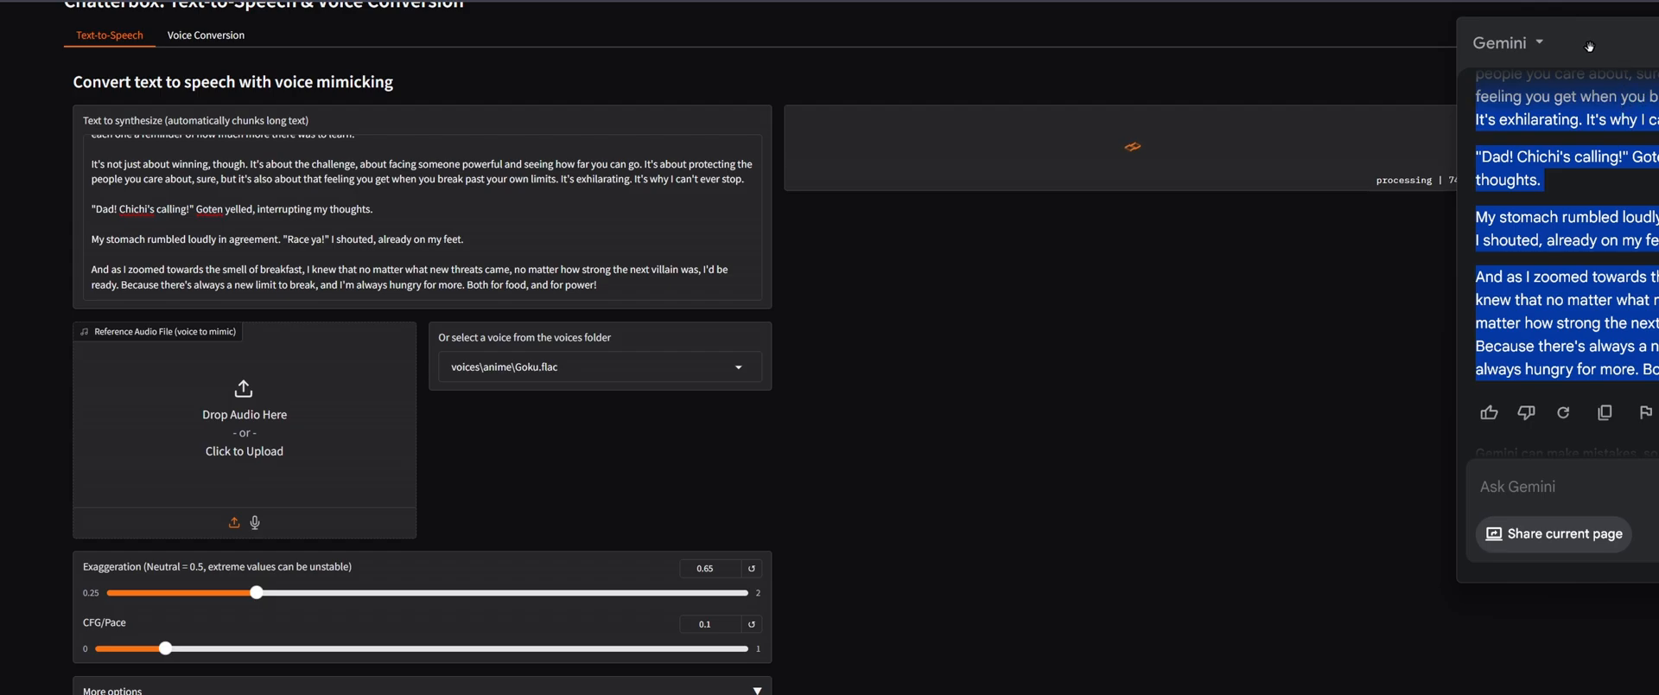
{"action": "left_click_drag", "start_coordinate": [1624, 43], "coordinate": [1658, 54]}
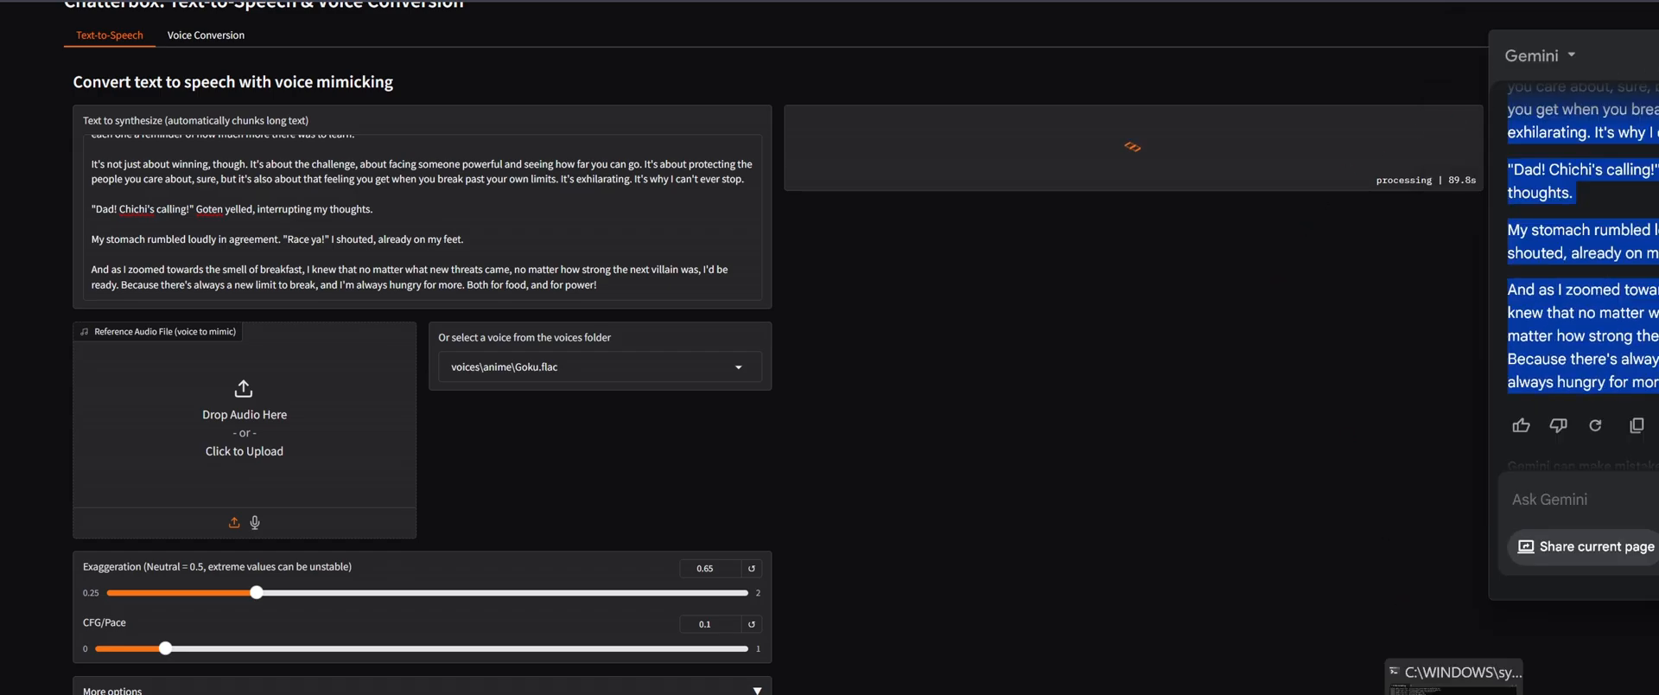
Check the chunk processing progress in the console window and look through the story text to synthesize
{"action": "left_click", "coordinate": [1429, 675]}
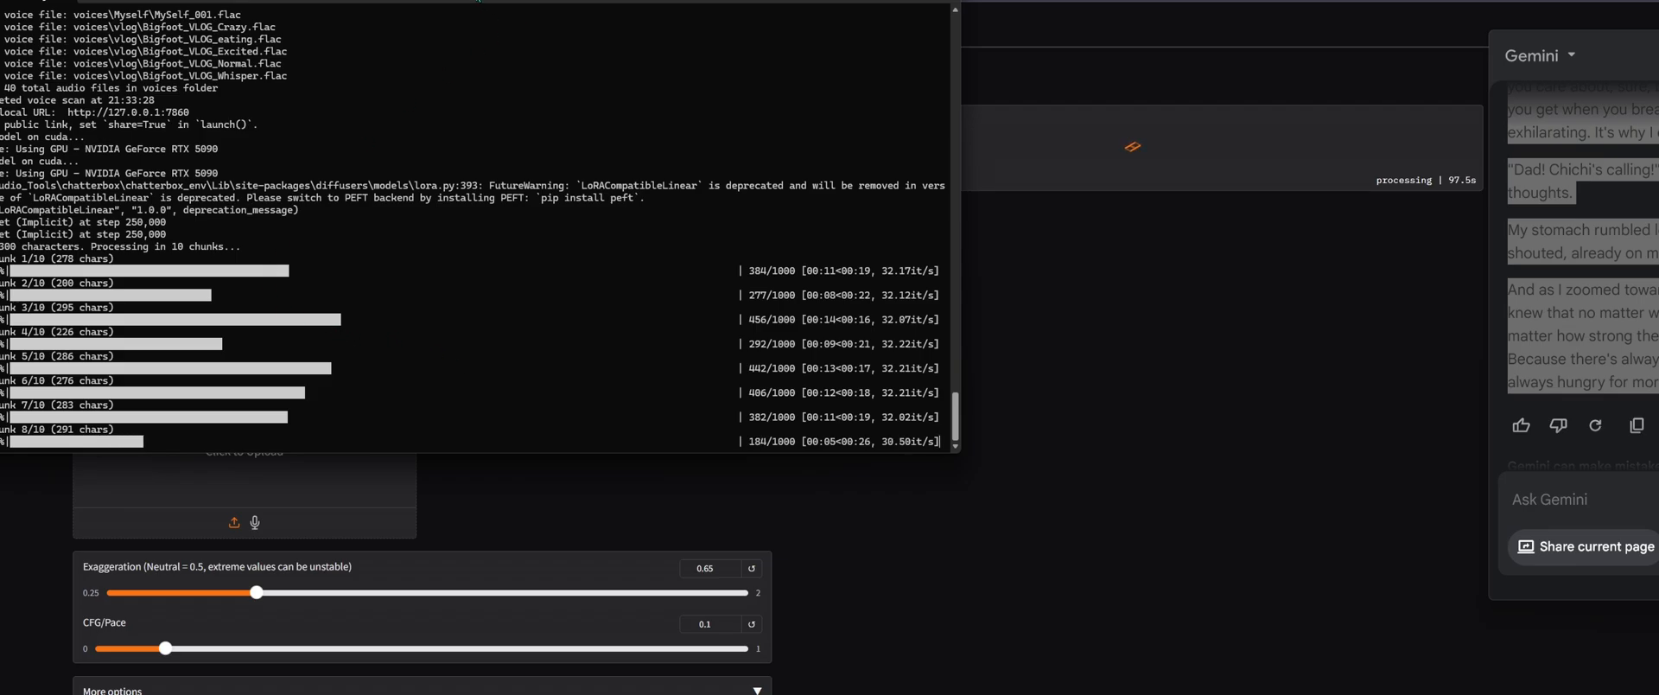
{"action": "left_click_drag", "start_coordinate": [472, 1], "coordinate": [912, 67]}
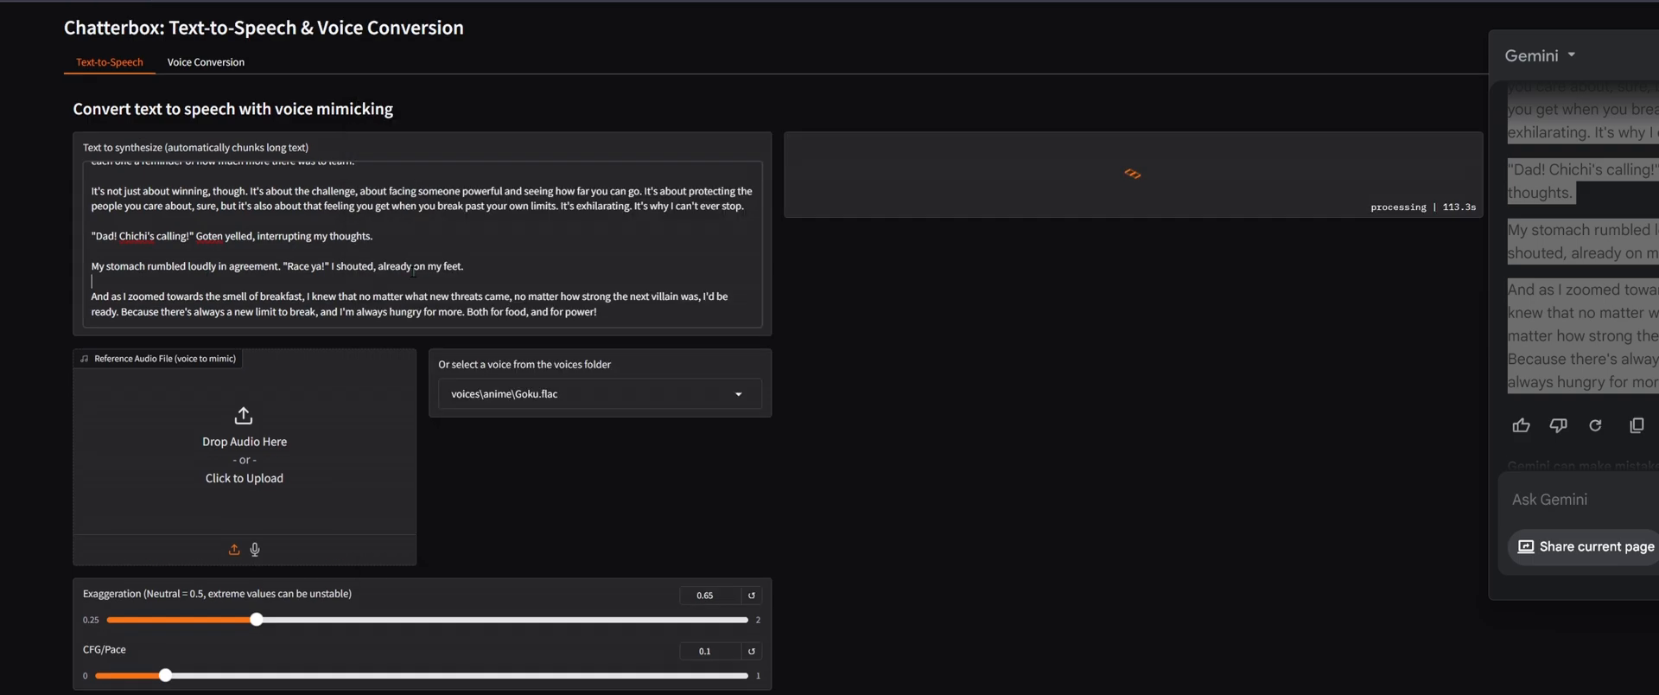
{"action": "scroll", "coordinate": [414, 272], "scroll_direction": "up", "scroll_amount": 5}
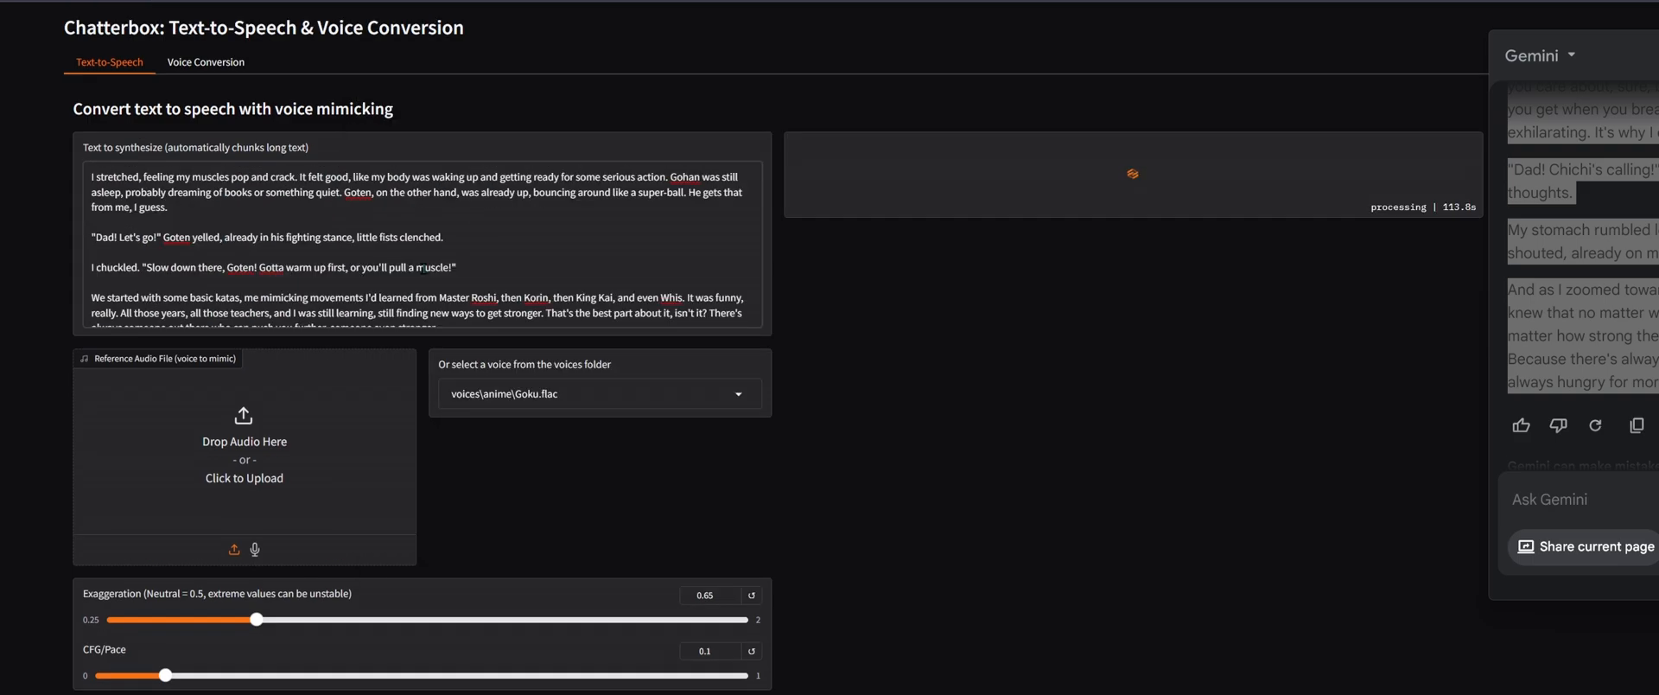
{"action": "scroll", "coordinate": [418, 235], "scroll_direction": "down", "scroll_amount": 5}
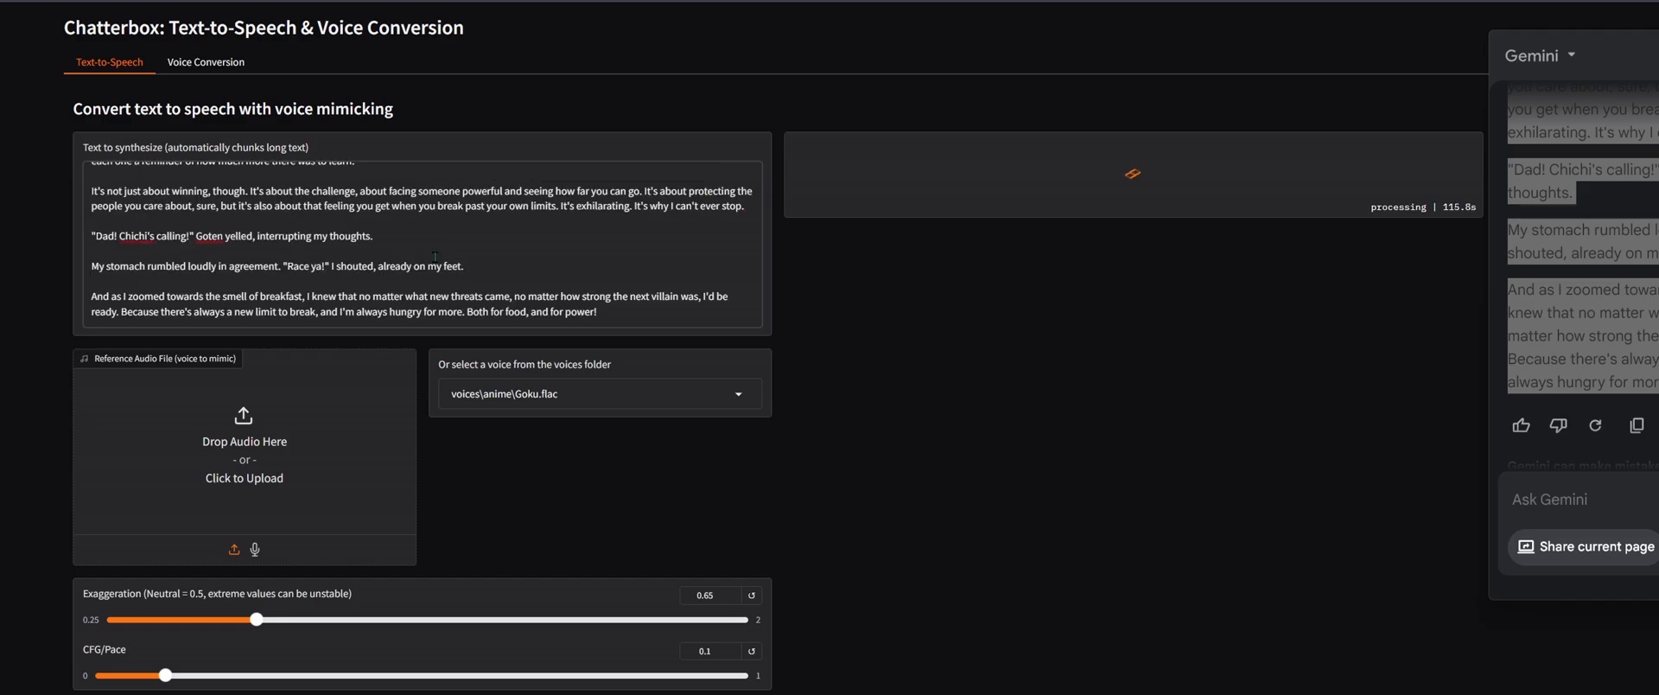
{"action": "scroll", "coordinate": [417, 252], "scroll_direction": "up", "scroll_amount": 5}
{"action": "scroll", "coordinate": [629, 299], "scroll_direction": "down", "scroll_amount": 5}
{"action": "scroll", "coordinate": [536, 341], "scroll_direction": "down", "scroll_amount": 5}
{"action": "scroll", "coordinate": [536, 342], "scroll_direction": "up", "scroll_amount": 5}
{"action": "scroll", "coordinate": [570, 268], "scroll_direction": "down", "scroll_amount": 2}
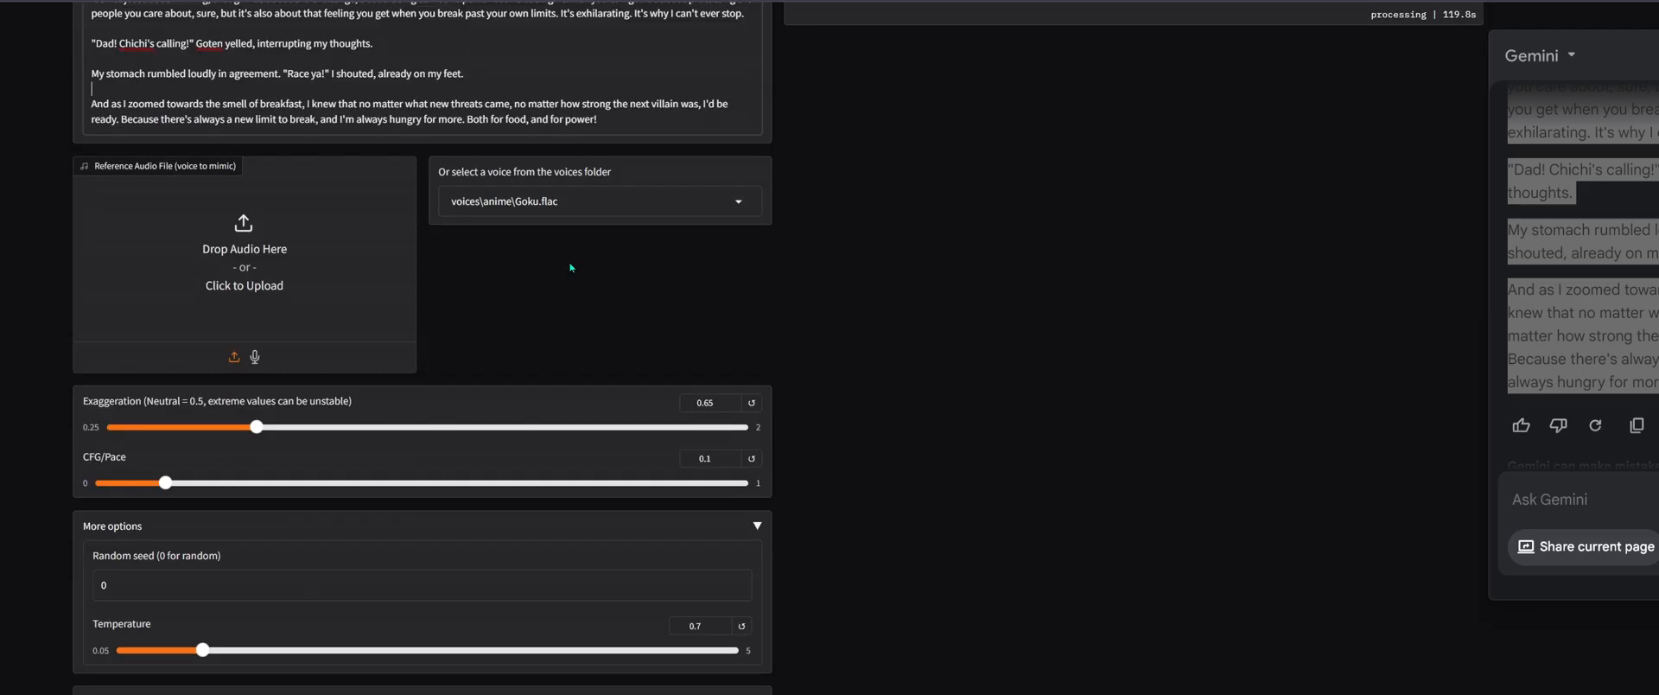
Recheck the sampling progress of the text chunks in the console window and return to Chatterbox
{"action": "left_click", "coordinate": [1426, 692]}
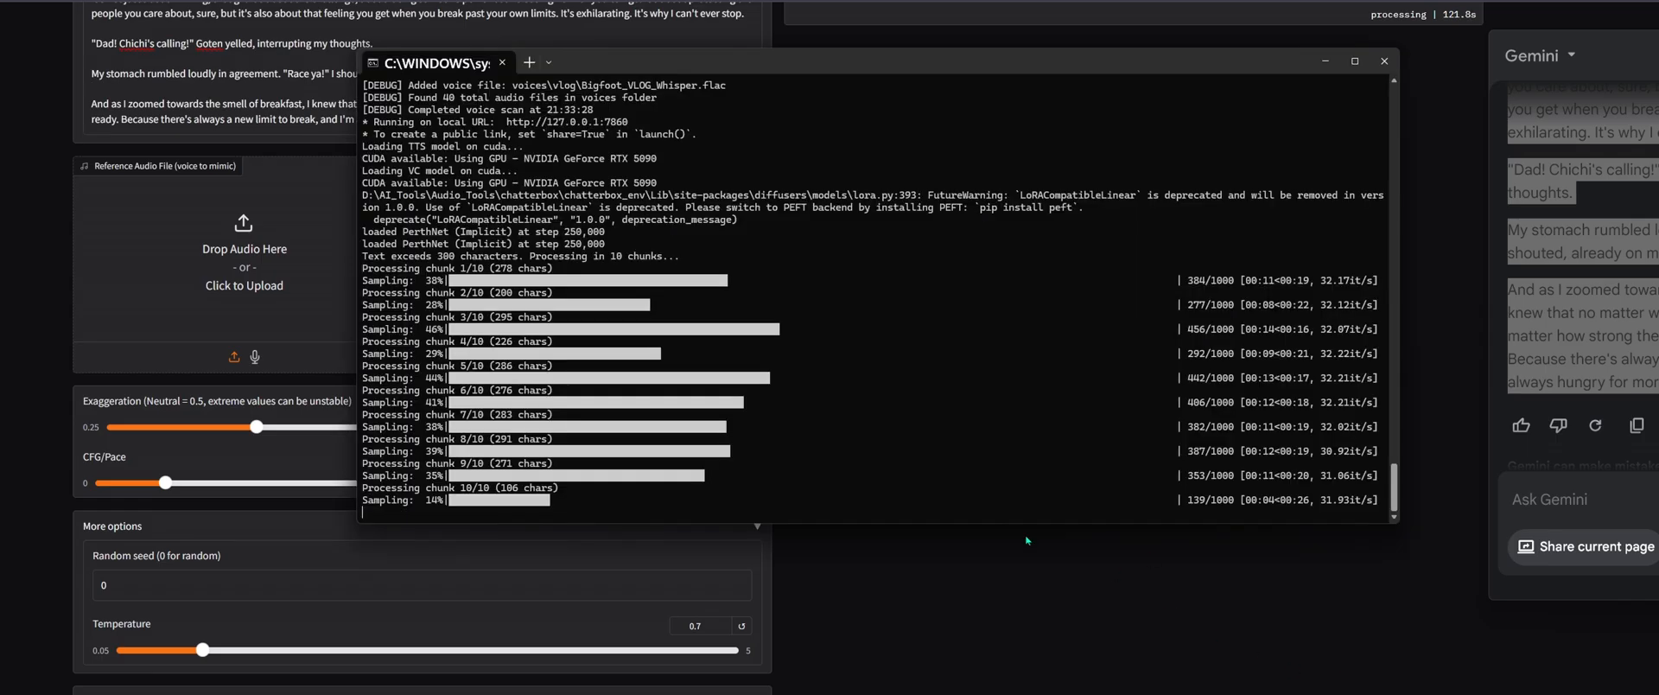
{"action": "scroll", "coordinate": [1026, 541], "scroll_direction": "up", "scroll_amount": 3}
{"action": "left_click", "coordinate": [1327, 59]}
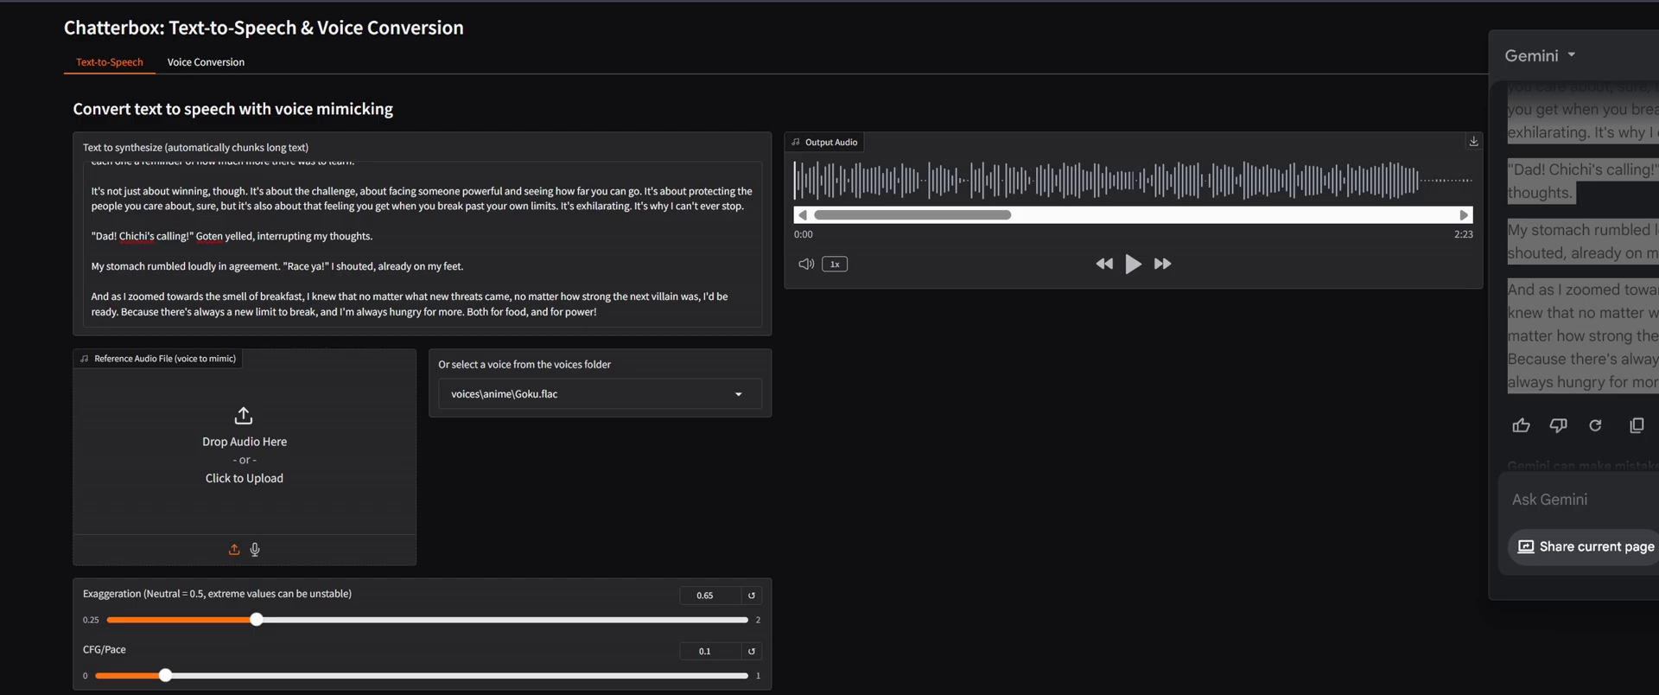
{"action": "key", "text": "alt+Tab"}
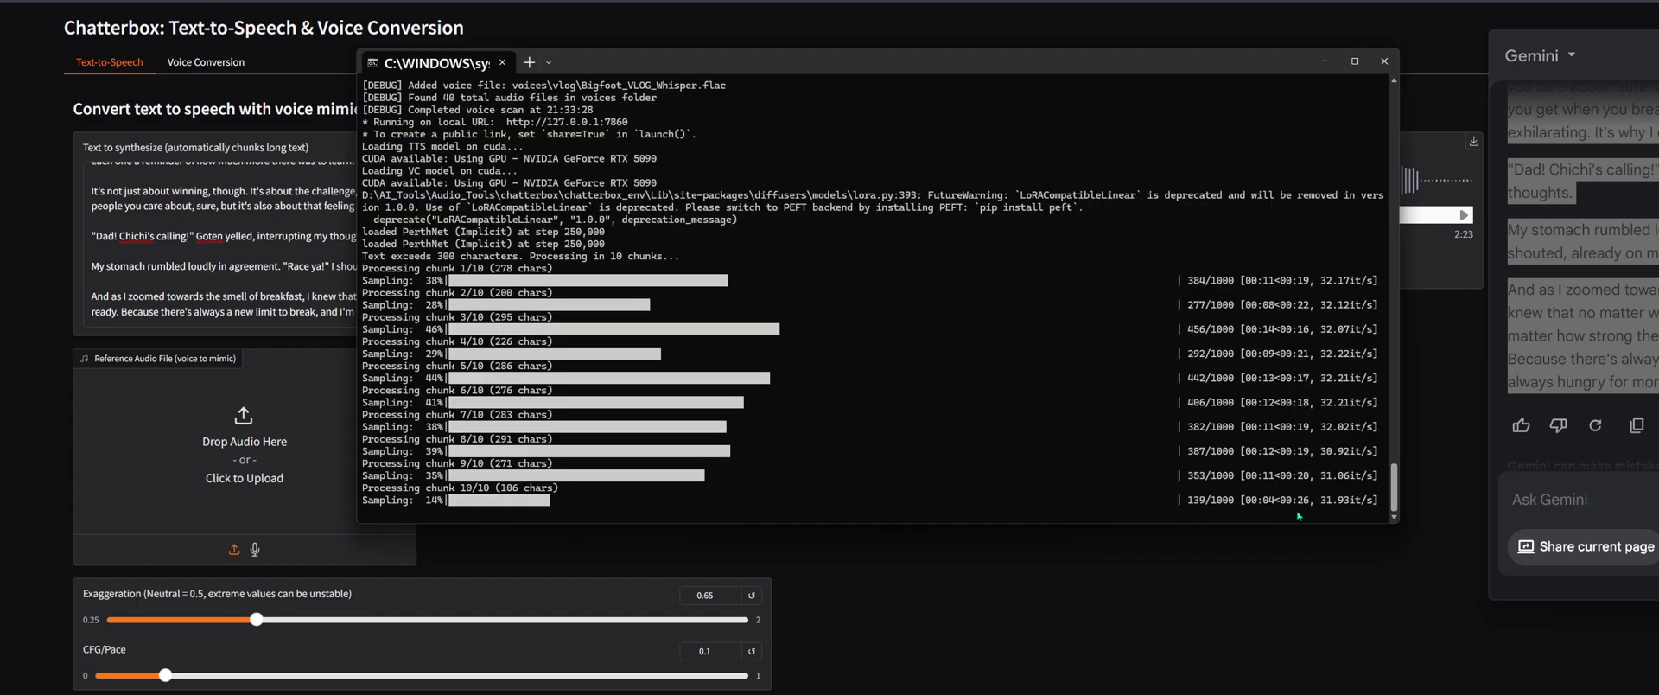
{"action": "key", "text": "alt+Tab"}
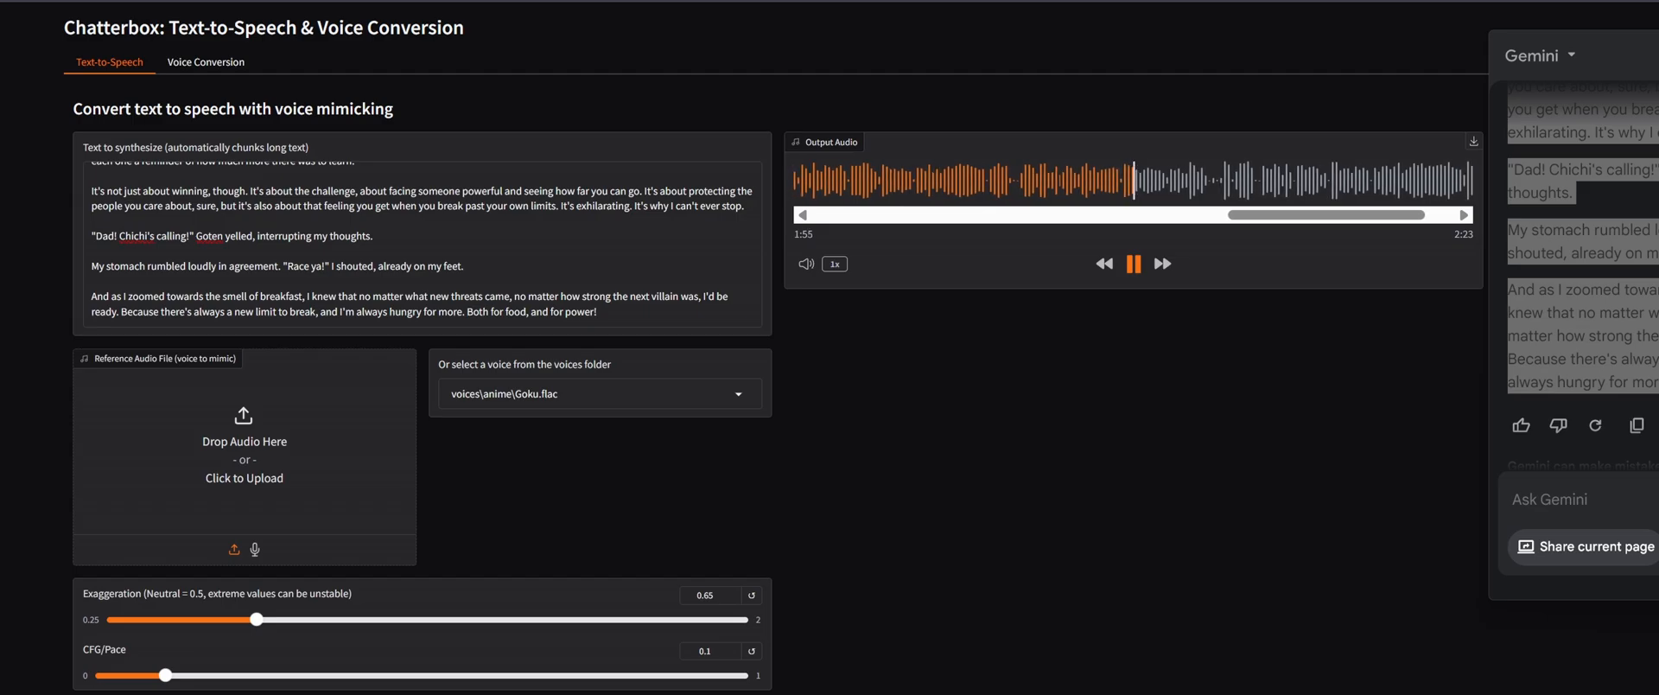
Look through the story in the Gemini window during the audio playback and clear that window from view
{"action": "left_click_drag", "start_coordinate": [1658, 60], "coordinate": [1576, 83]}
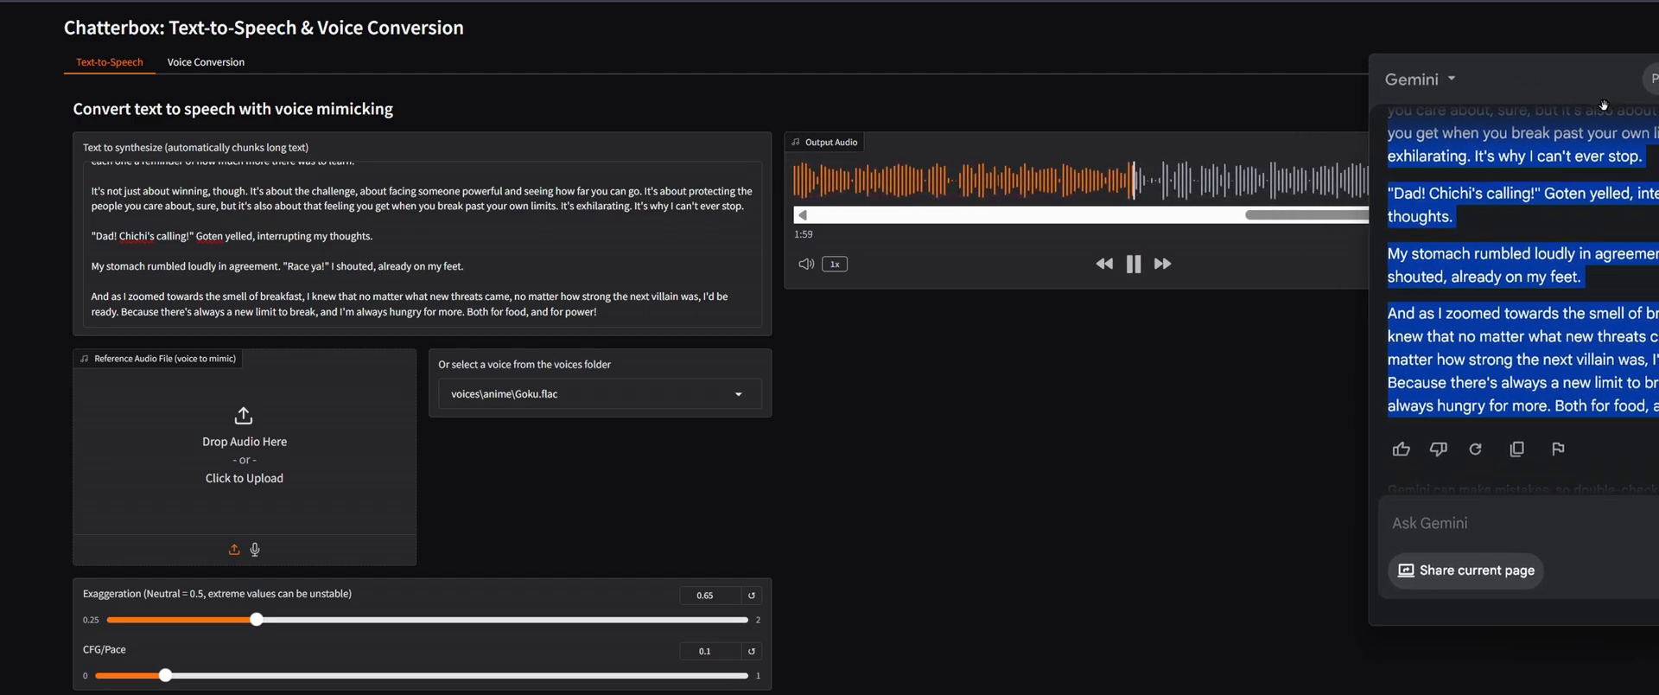
{"action": "scroll", "coordinate": [1607, 173], "scroll_direction": "up", "scroll_amount": 15}
{"action": "scroll", "coordinate": [1608, 173], "scroll_direction": "down", "scroll_amount": 15}
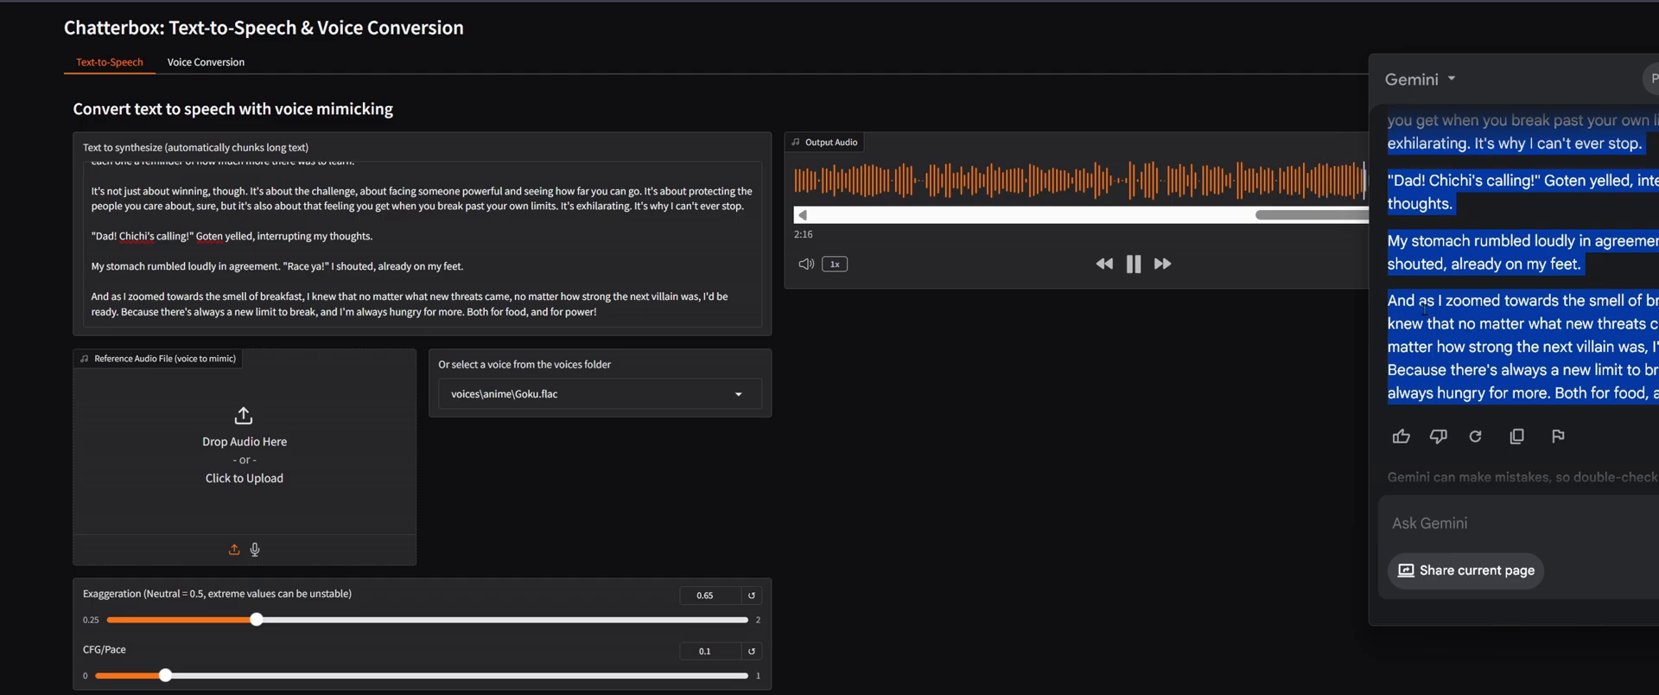
{"action": "left_click_drag", "start_coordinate": [1570, 91], "coordinate": [1658, 122]}
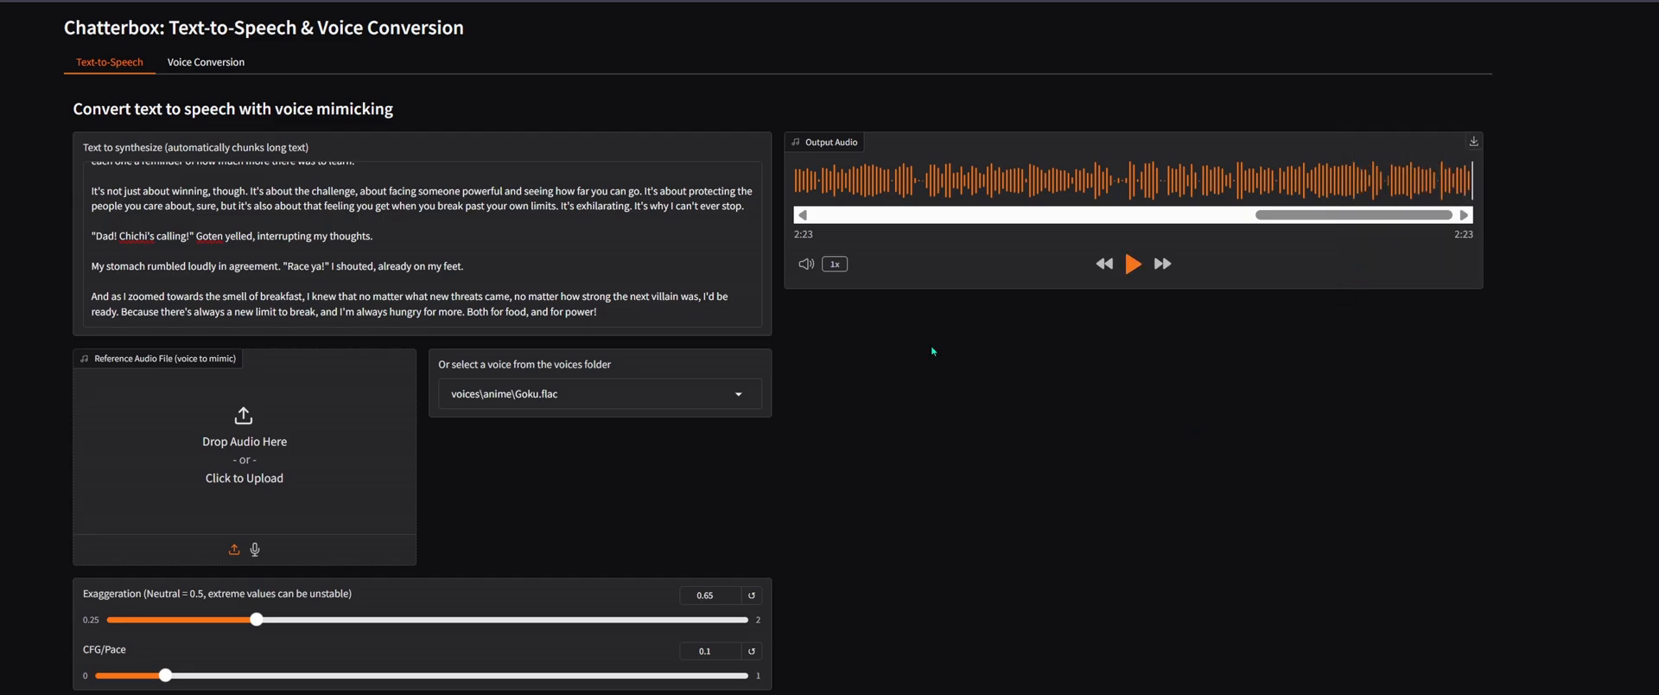
{"action": "scroll", "coordinate": [569, 253], "scroll_direction": "down", "scroll_amount": 2}
{"action": "scroll", "coordinate": [935, 343], "scroll_direction": "up", "scroll_amount": 2}
{"action": "mouse_move", "coordinate": [1314, 218]}
{"action": "left_mouse_down"}
{"action": "mouse_move", "coordinate": [969, 219]}
{"action": "mouse_move", "coordinate": [1330, 214]}
{"action": "left_mouse_up"}
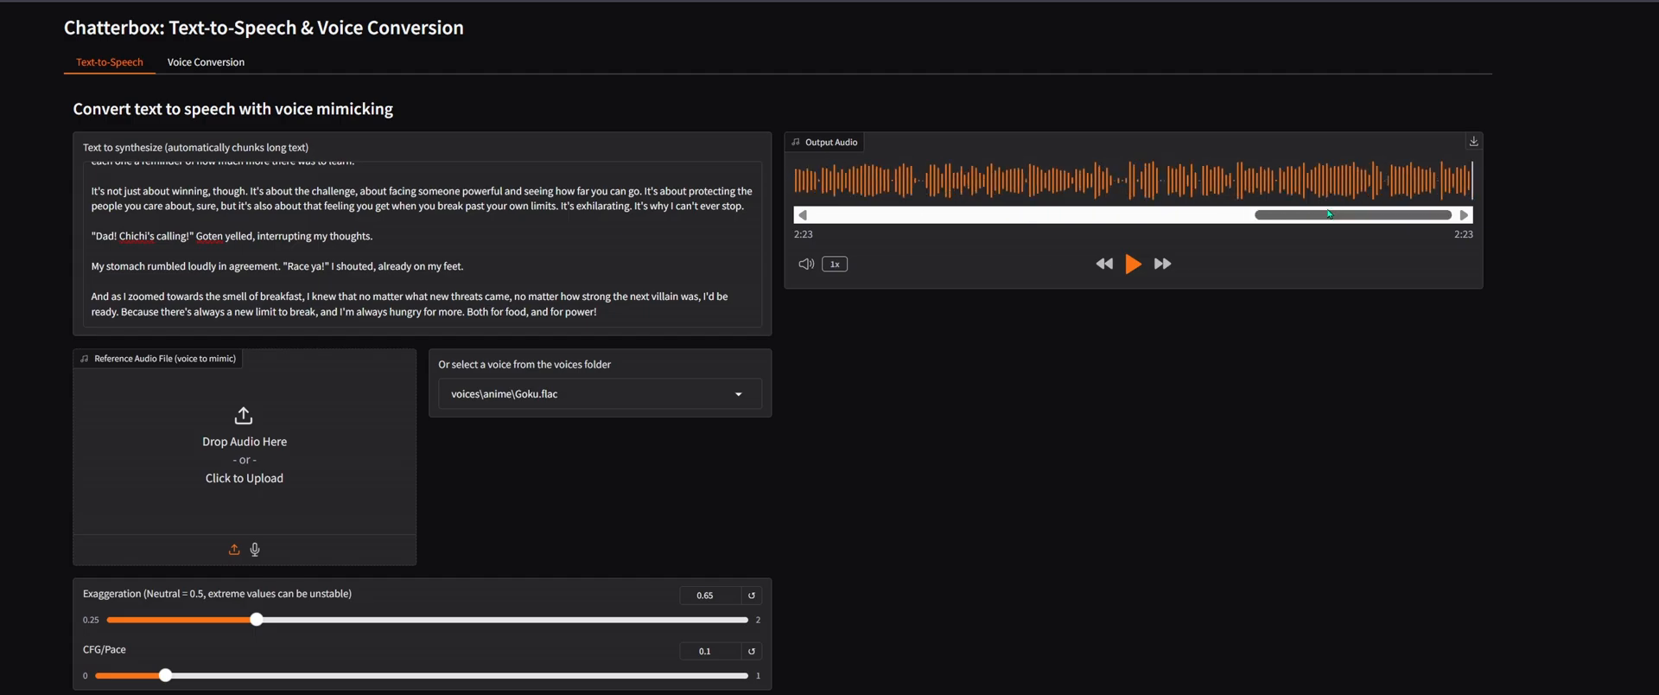
Look over the voices available in the voices folder and keep voices\anime\Goku.flac selected
{"action": "left_click", "coordinate": [617, 396]}
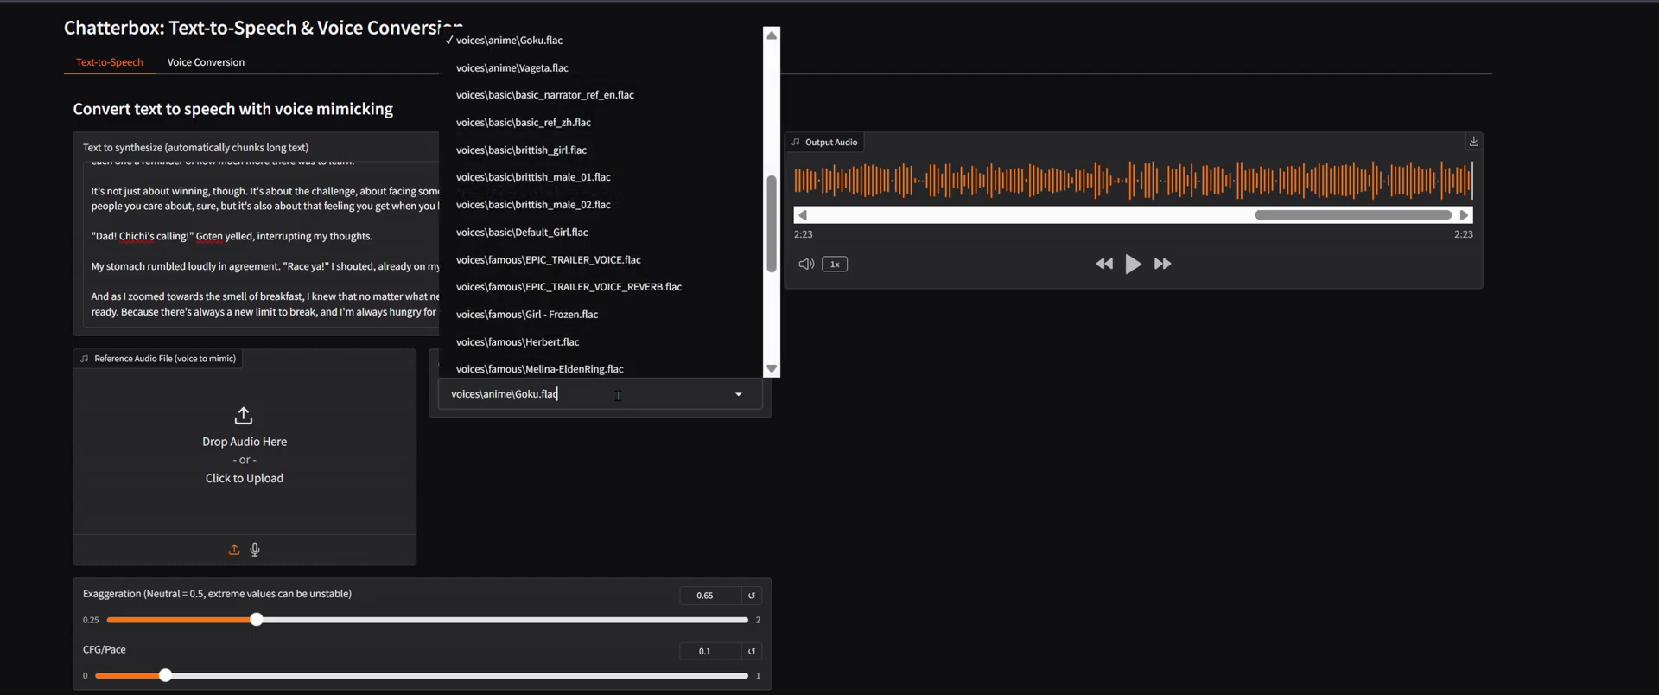
{"action": "left_click", "coordinate": [625, 426]}
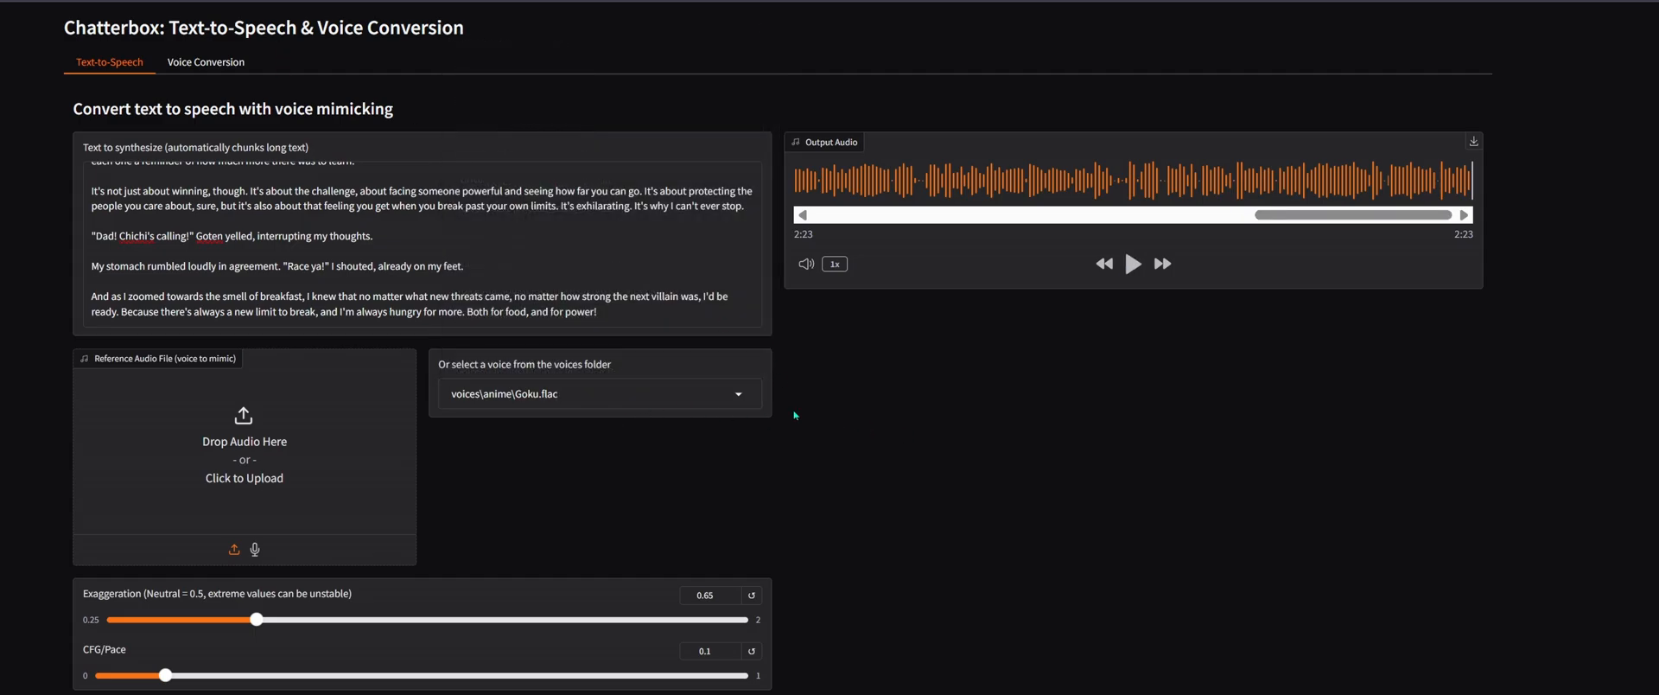
{"action": "left_click", "coordinate": [697, 393]}
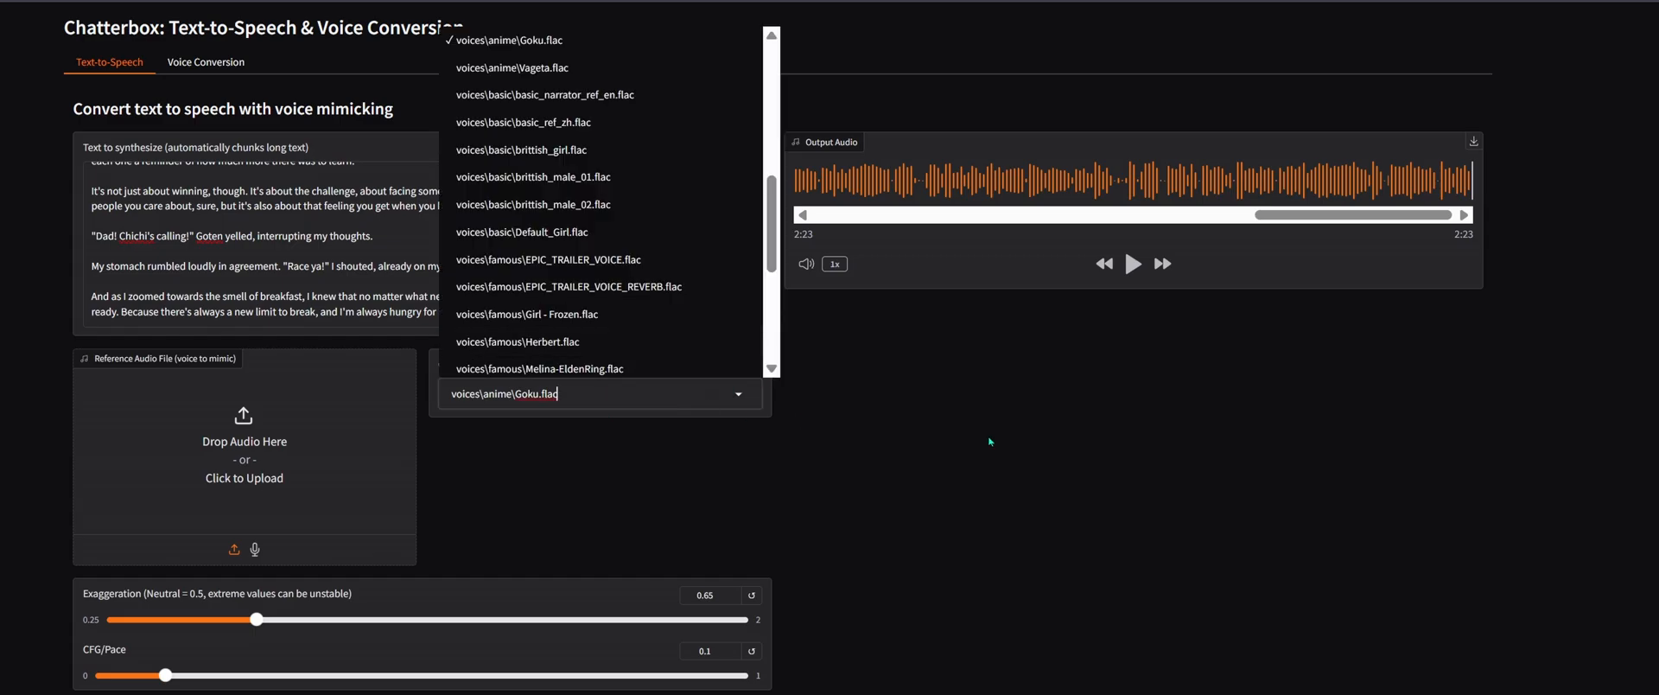
{"action": "left_click", "coordinate": [1044, 452]}
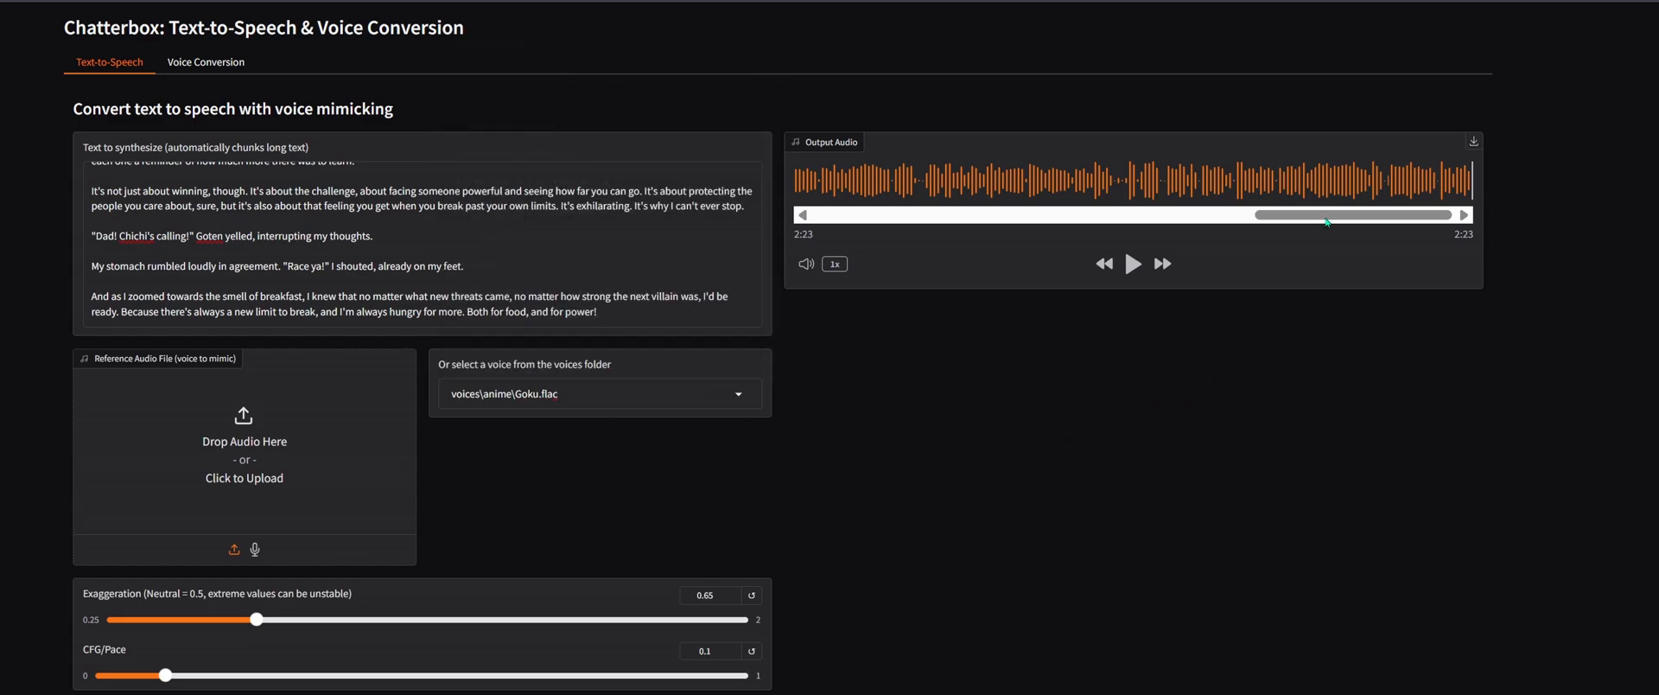
Examine the output audio waveform from its beginning and look back through the story text to synthesize
{"action": "left_click_drag", "start_coordinate": [1327, 218], "coordinate": [883, 223]}
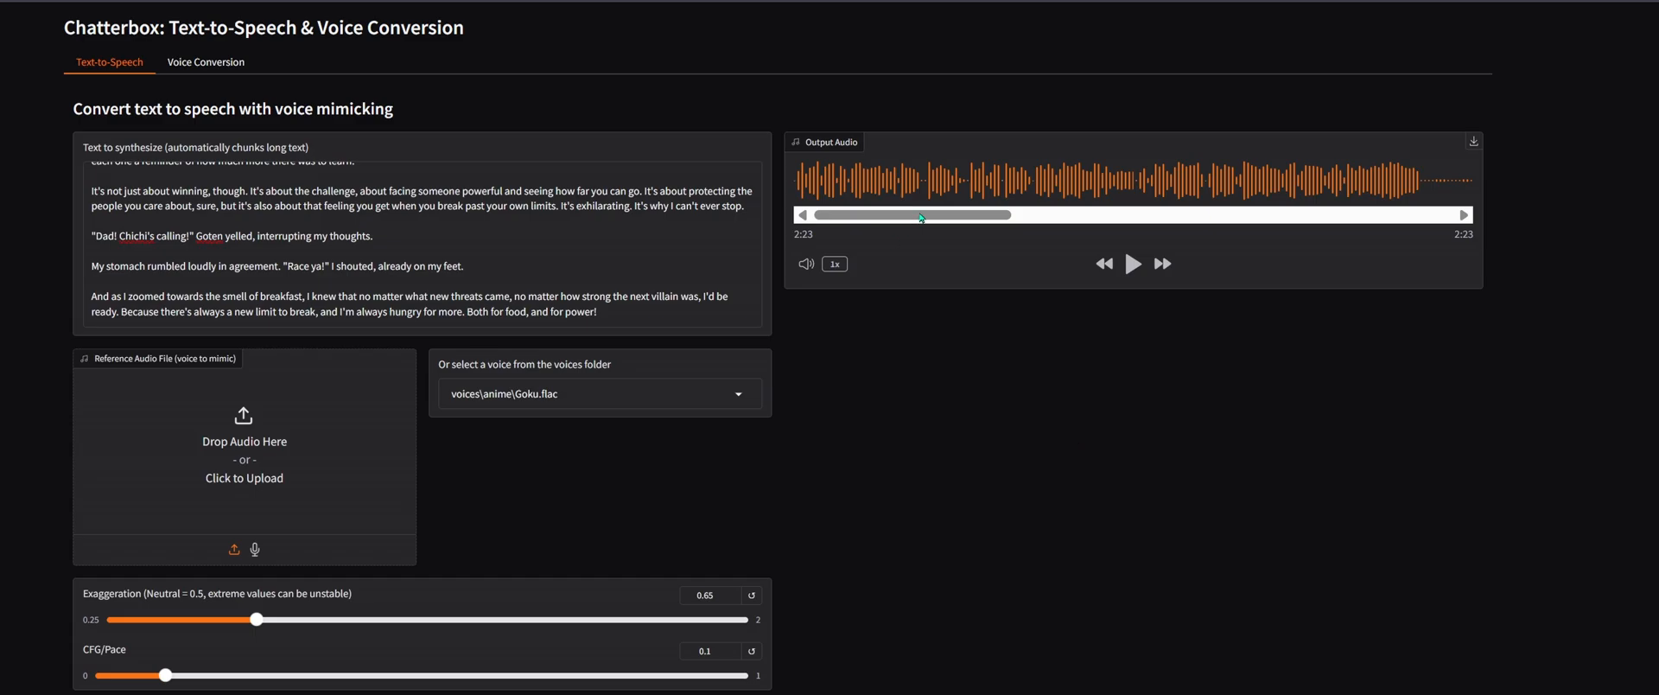
{"action": "left_click_drag", "start_coordinate": [921, 218], "coordinate": [886, 222]}
{"action": "left_click_drag", "start_coordinate": [994, 221], "coordinate": [945, 222]}
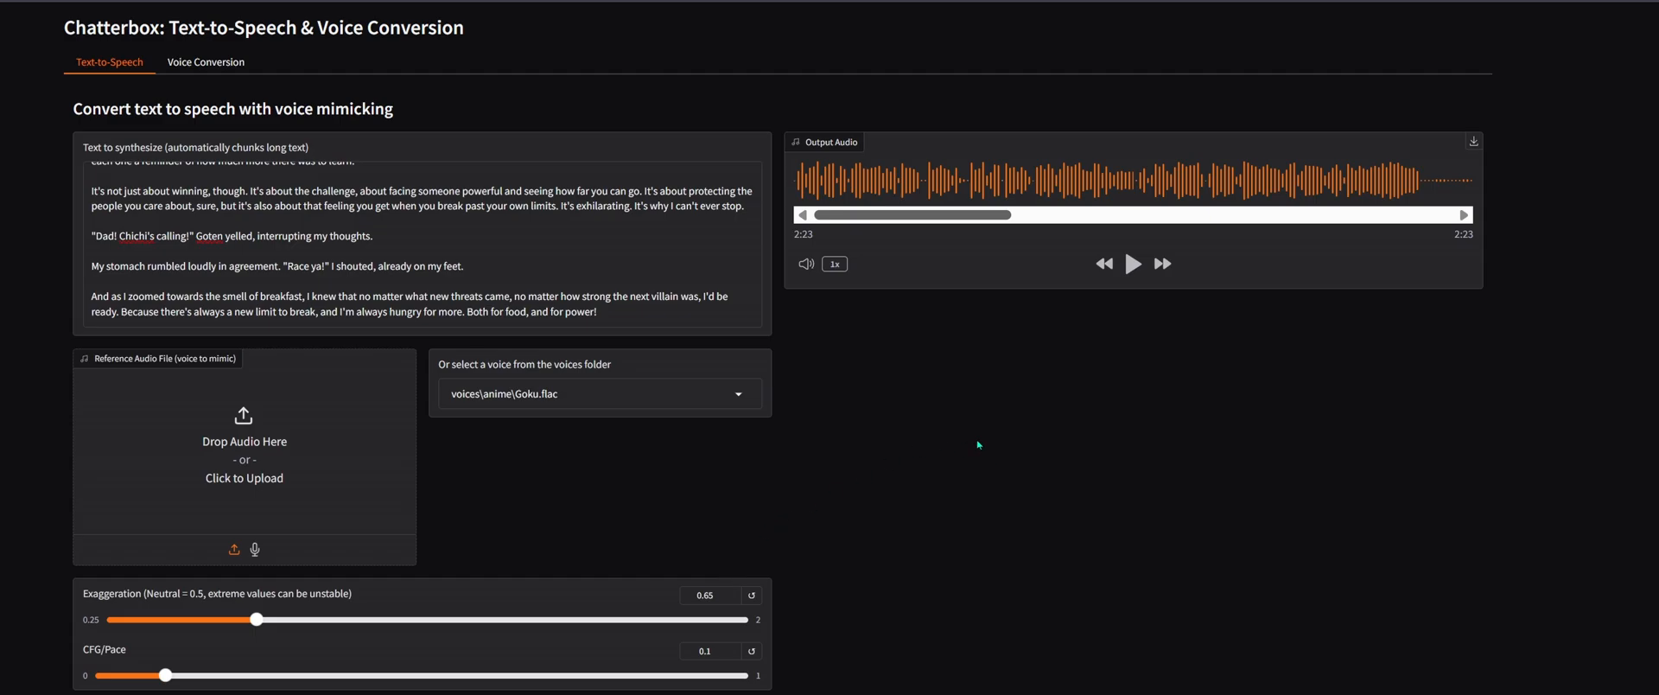
{"action": "left_click_drag", "start_coordinate": [631, 308], "coordinate": [118, 249]}
{"action": "left_click", "coordinate": [446, 277]}
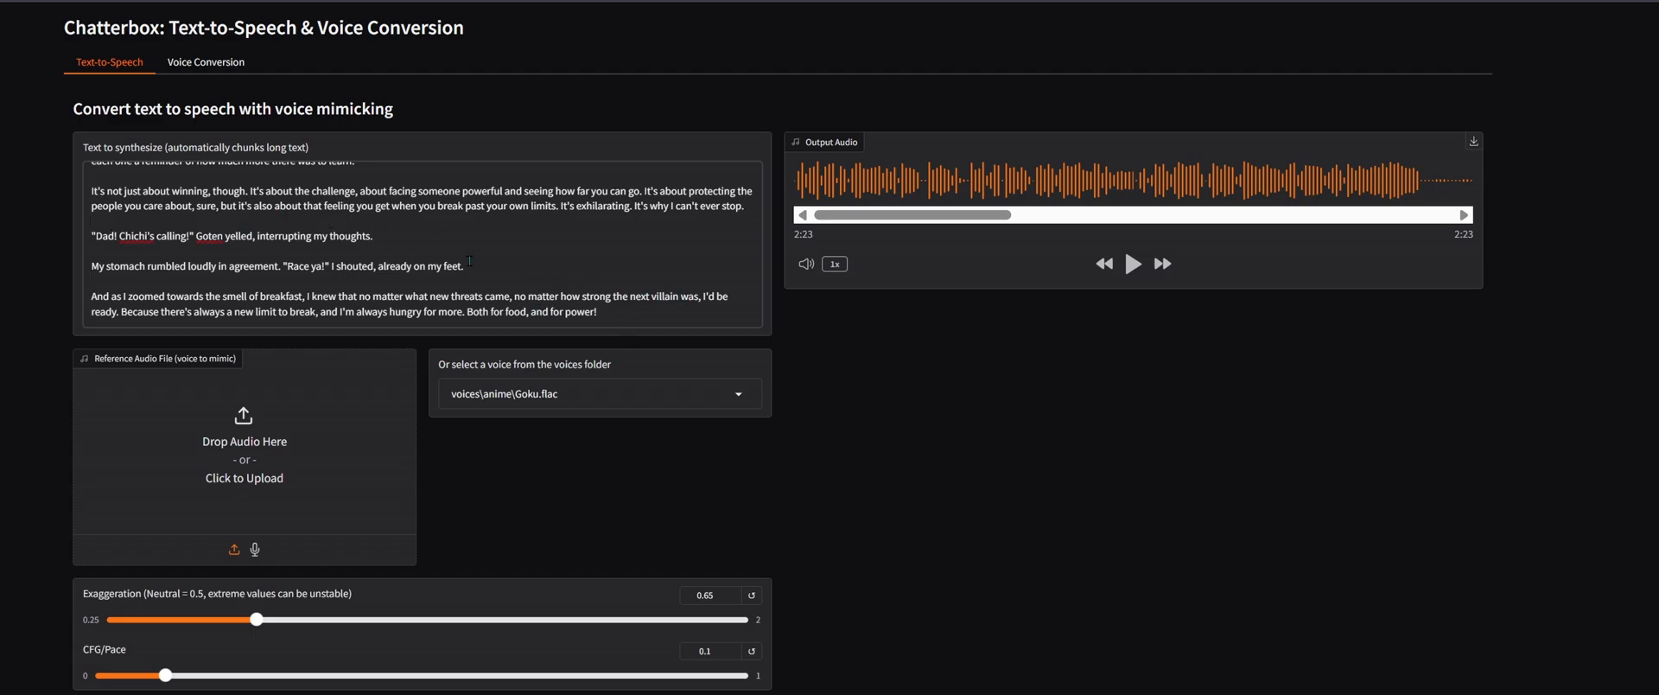
{"action": "scroll", "coordinate": [541, 267], "scroll_direction": "up", "scroll_amount": 5}
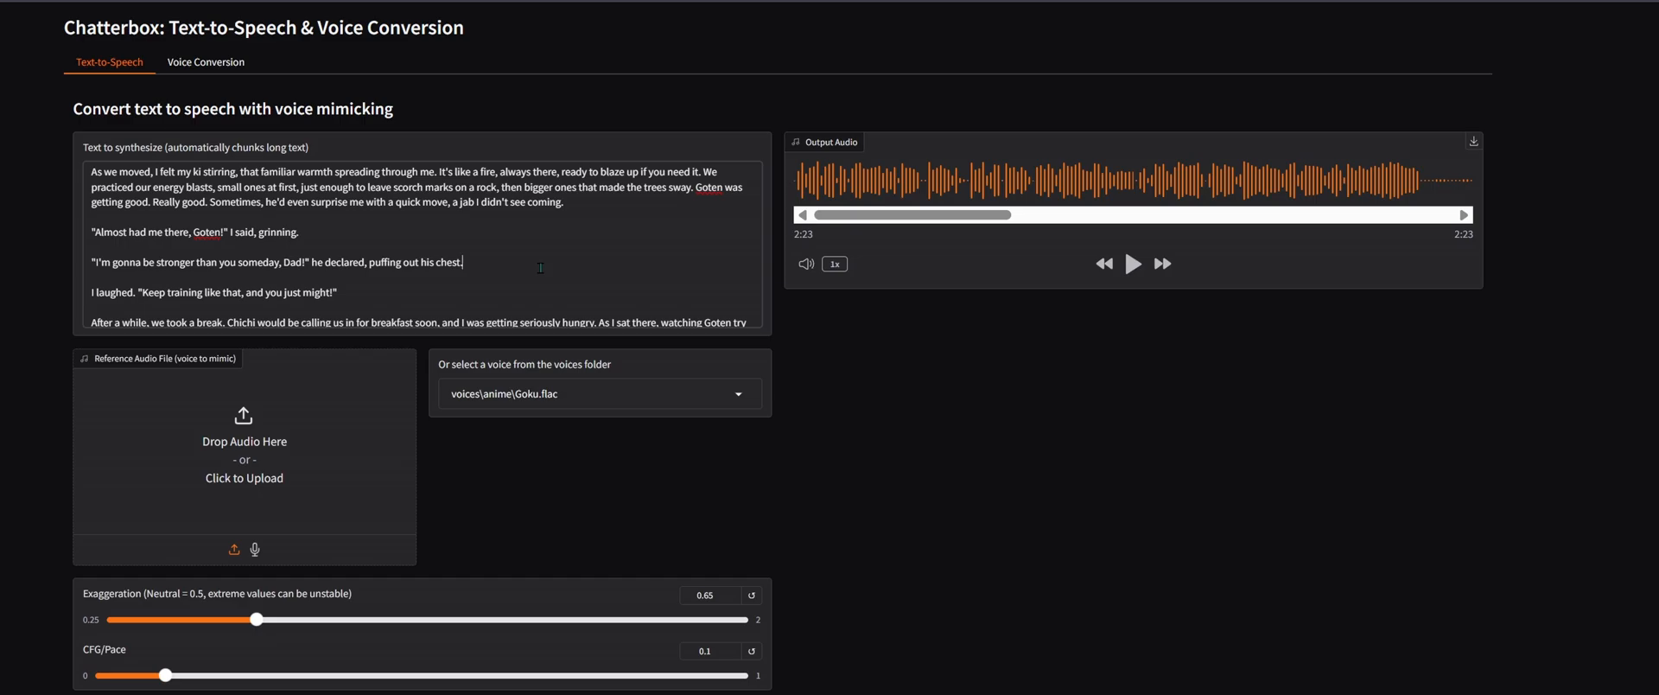
{"action": "scroll", "coordinate": [318, 278], "scroll_direction": "down", "scroll_amount": 10}
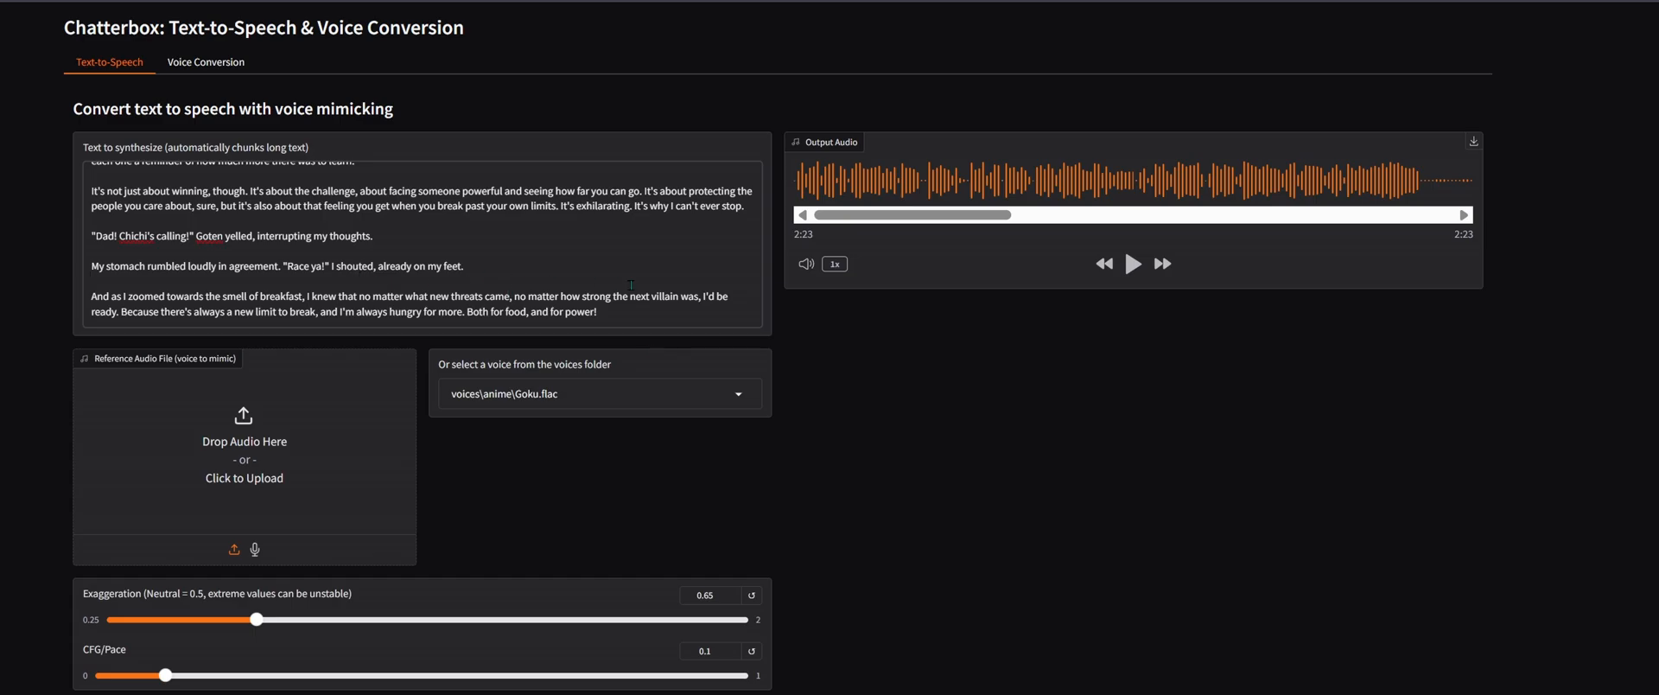
{"action": "scroll", "coordinate": [488, 262], "scroll_direction": "up", "scroll_amount": 5}
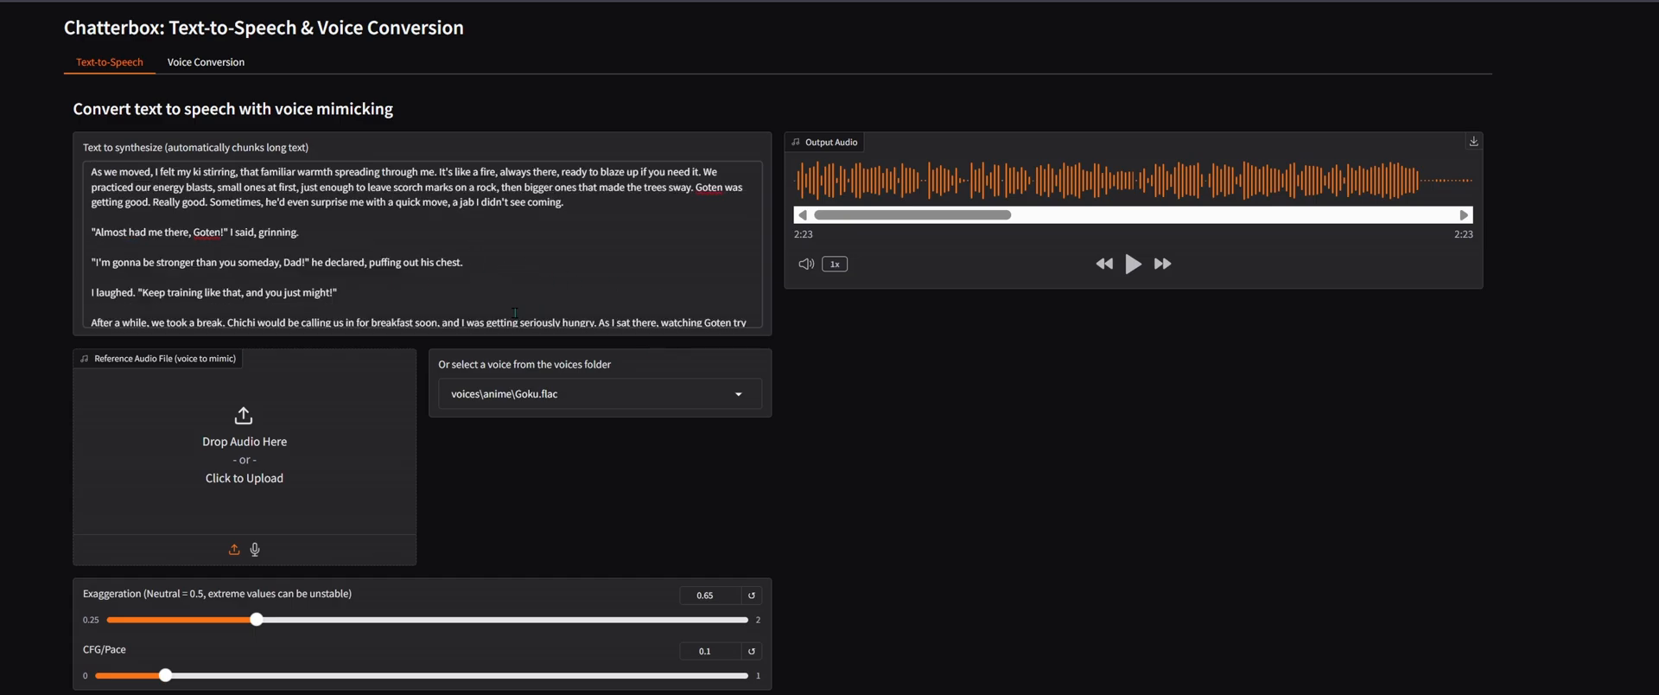